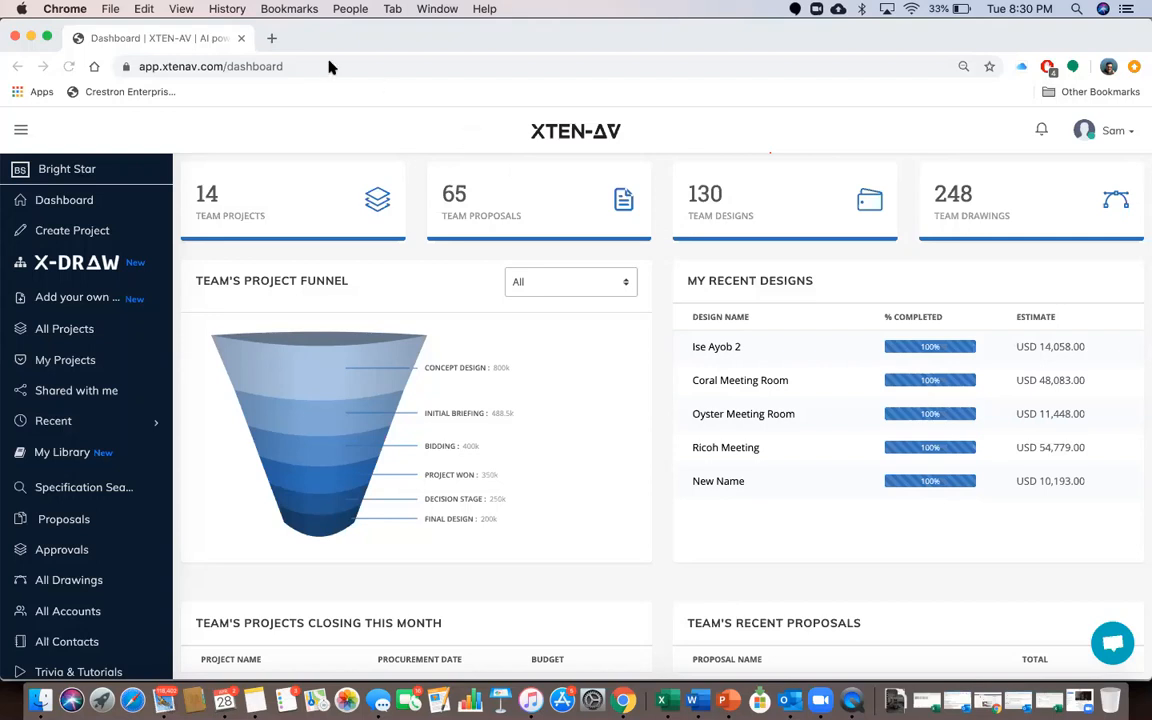
Open xtenav.com in a separate browser tab and bring up its free trial registration form
{"action": "left_click", "coordinate": [273, 38]}
{"action": "type", "text": "xtenav.com"}
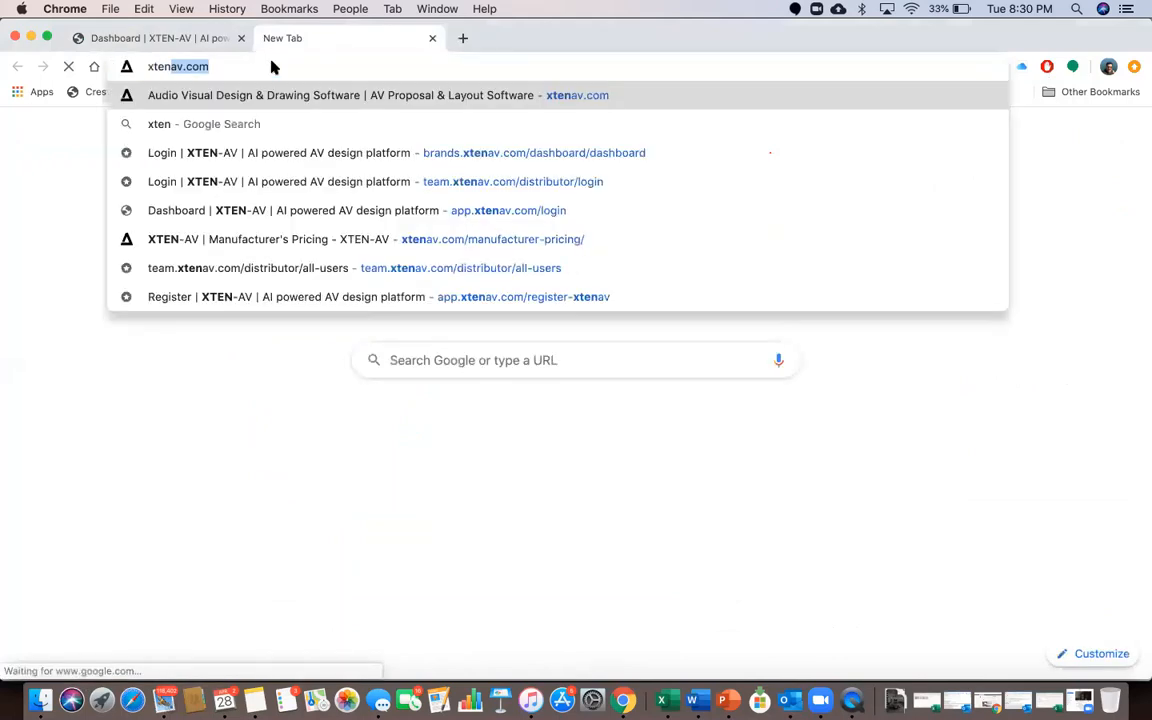
{"action": "key", "text": "Return"}
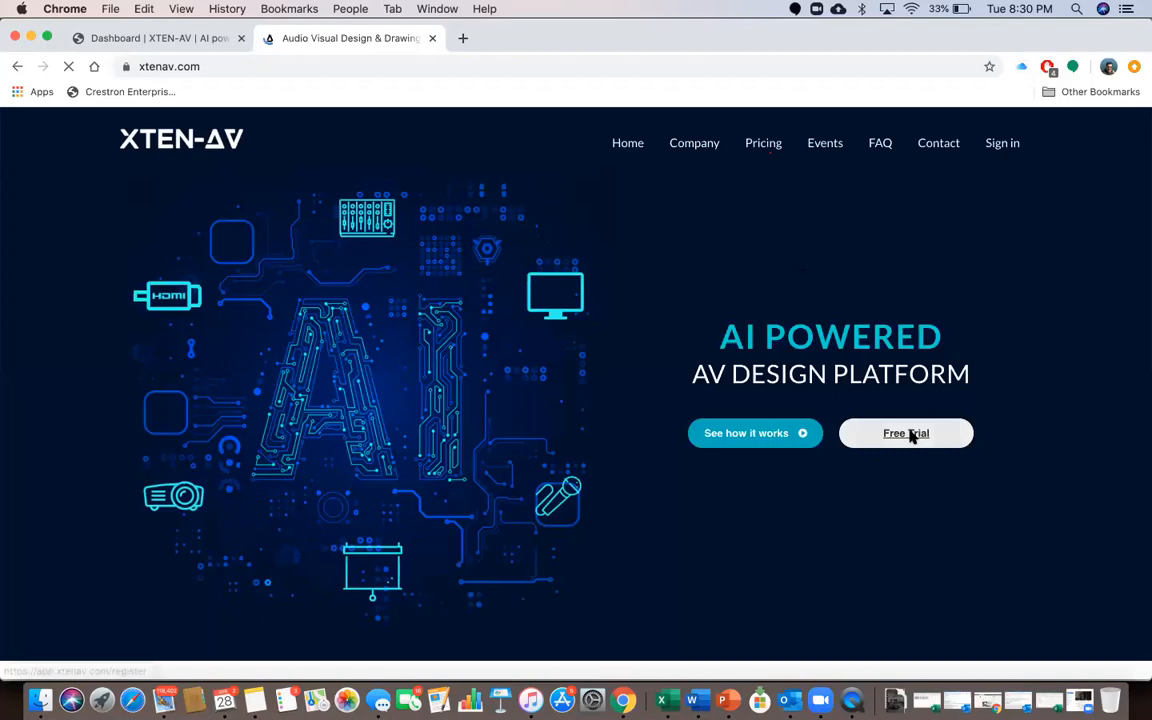
{"action": "left_click", "coordinate": [911, 436]}
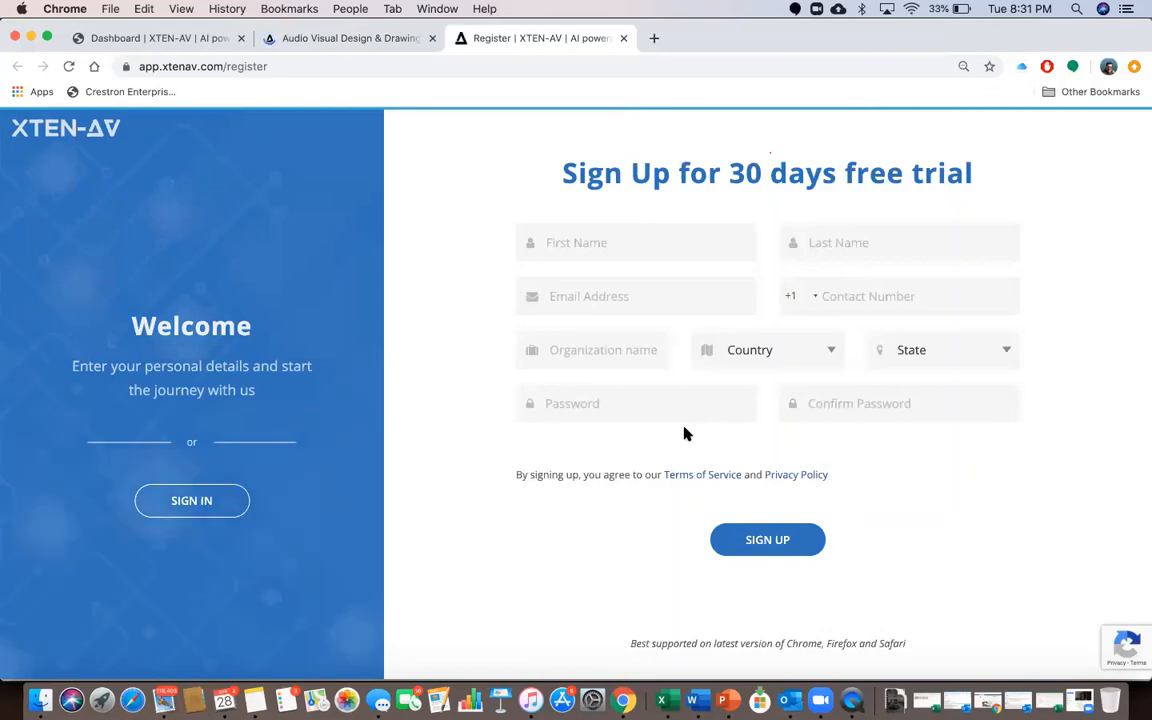
Return to the dashboard and examine the project funnel values, account options, recent designs, closing projects and recent proposals
{"action": "left_click", "coordinate": [184, 41]}
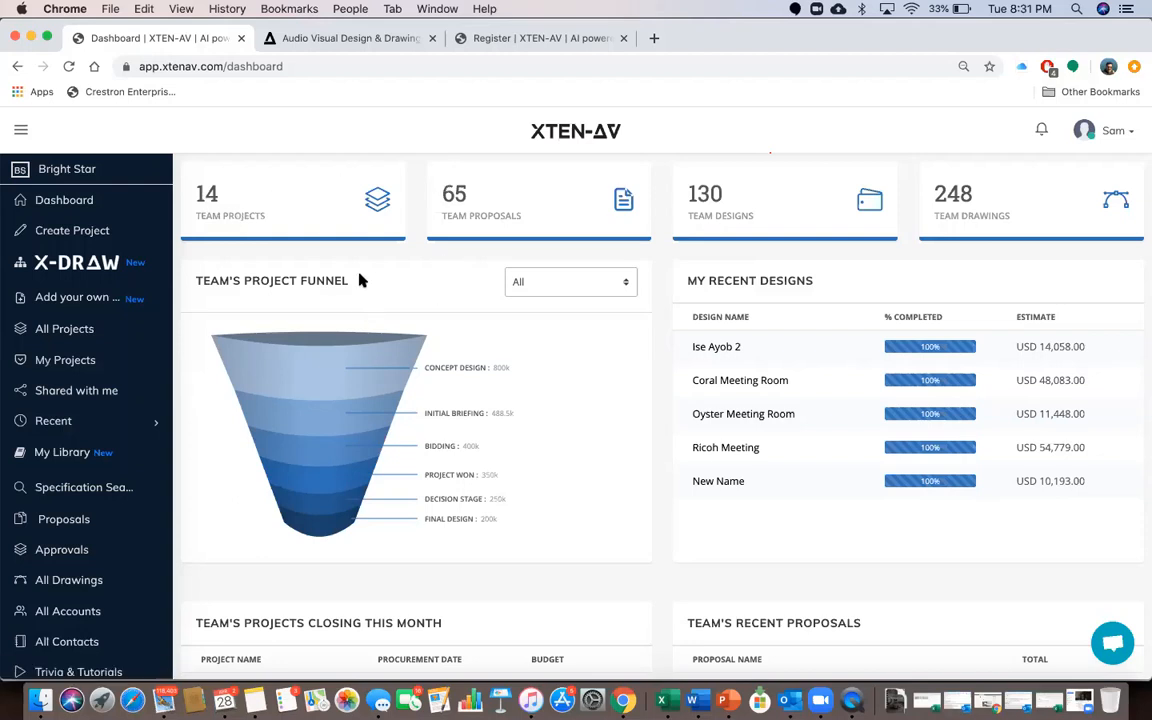
{"action": "mouse_move", "coordinate": [359, 424]}
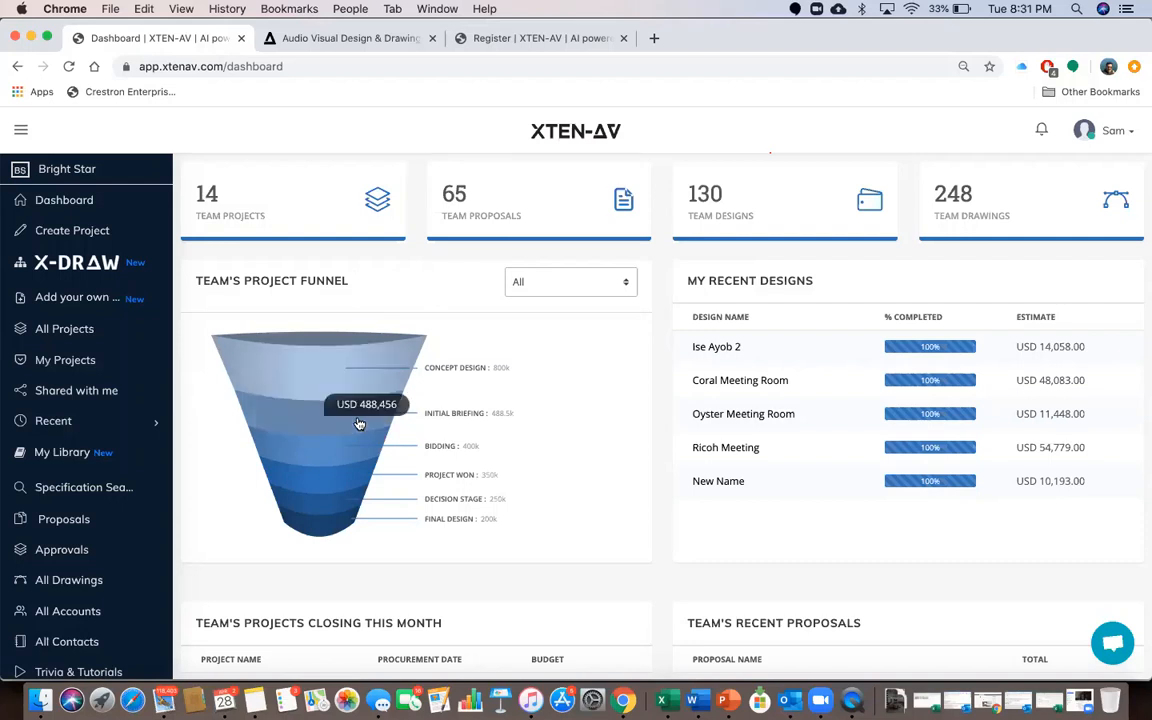
{"action": "mouse_move", "coordinate": [356, 382]}
{"action": "mouse_move", "coordinate": [327, 491]}
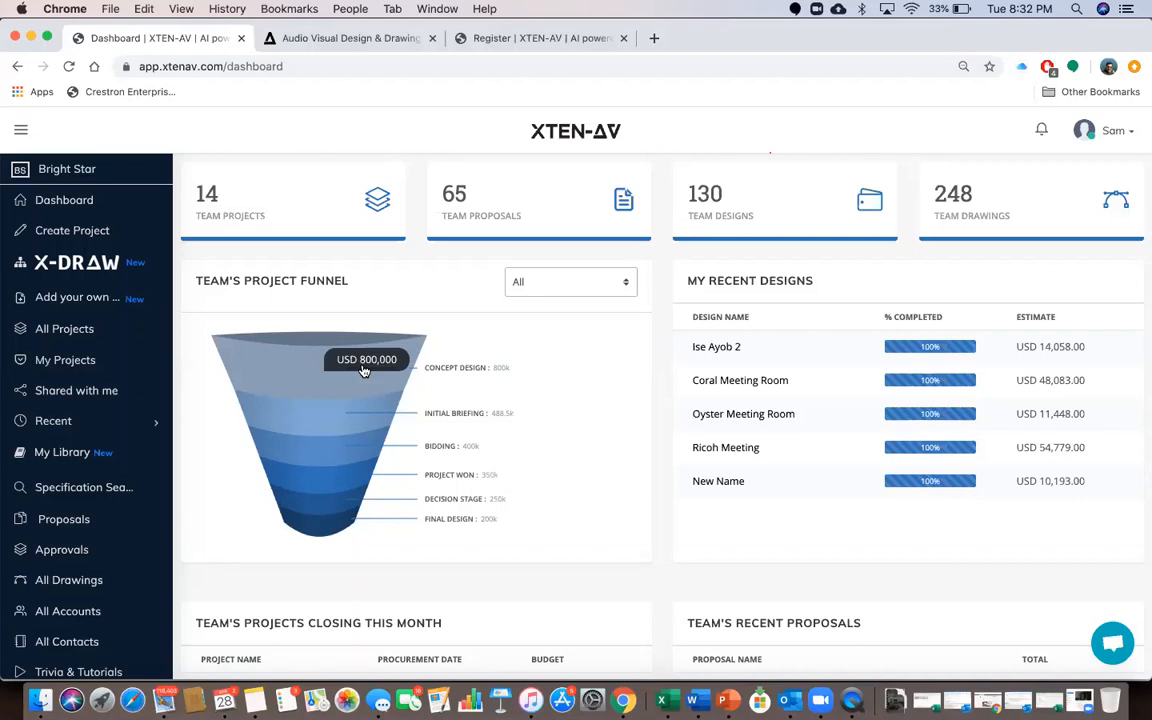
{"action": "left_click", "coordinate": [1130, 134]}
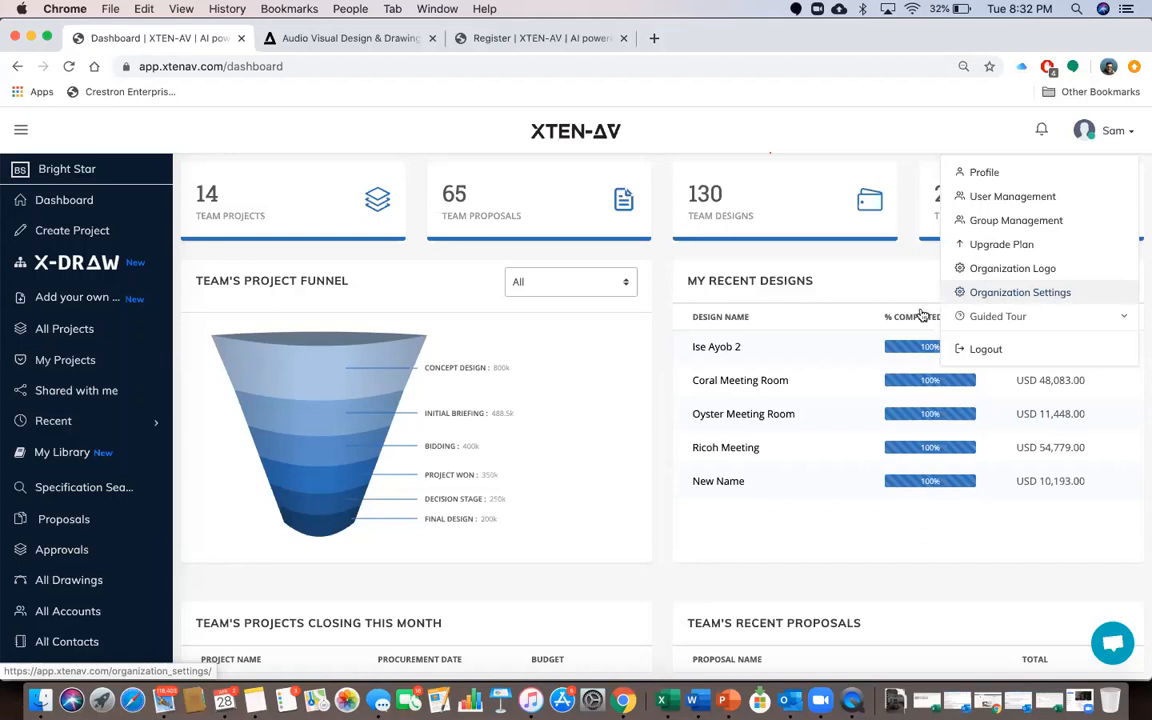
{"action": "left_click", "coordinate": [828, 247]}
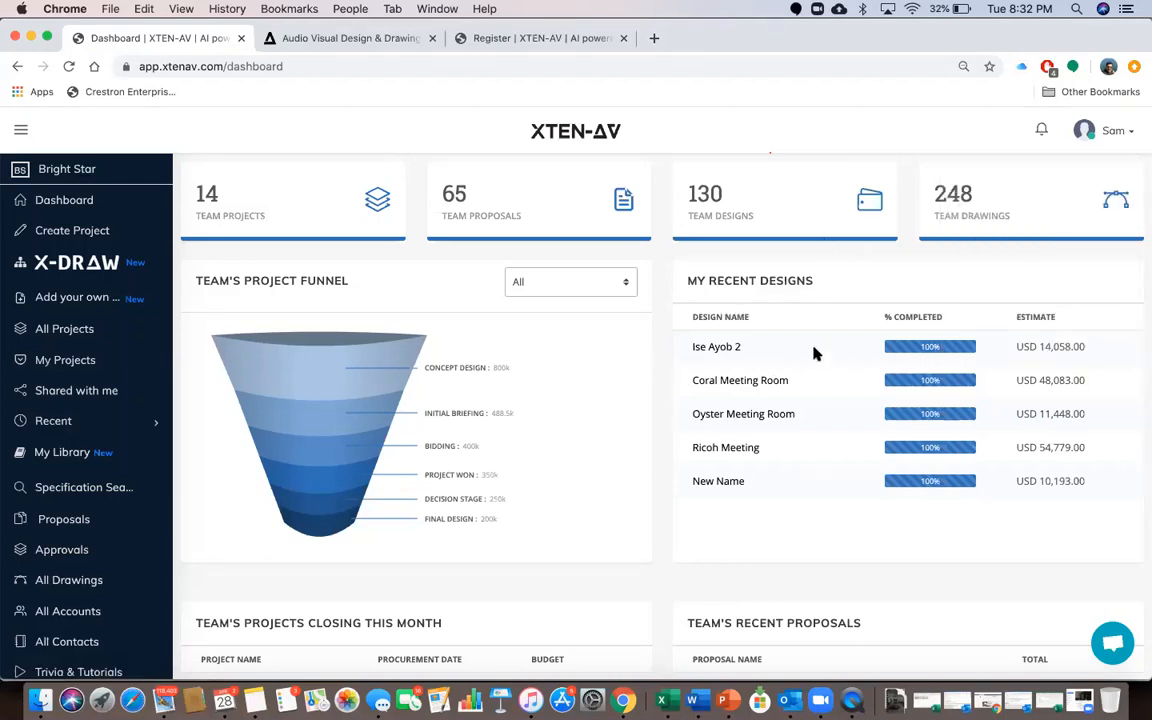
{"action": "scroll", "coordinate": [774, 334], "scroll_direction": "down", "scroll_amount": 1}
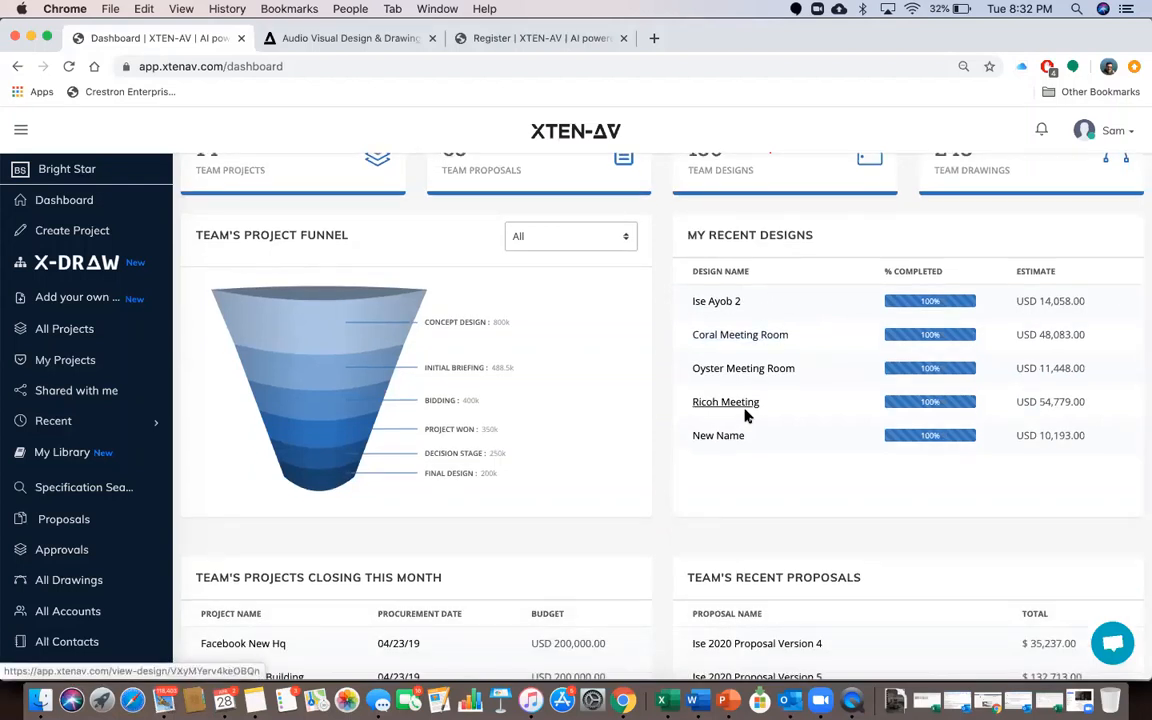
{"action": "scroll", "coordinate": [746, 414], "scroll_direction": "down", "scroll_amount": 3}
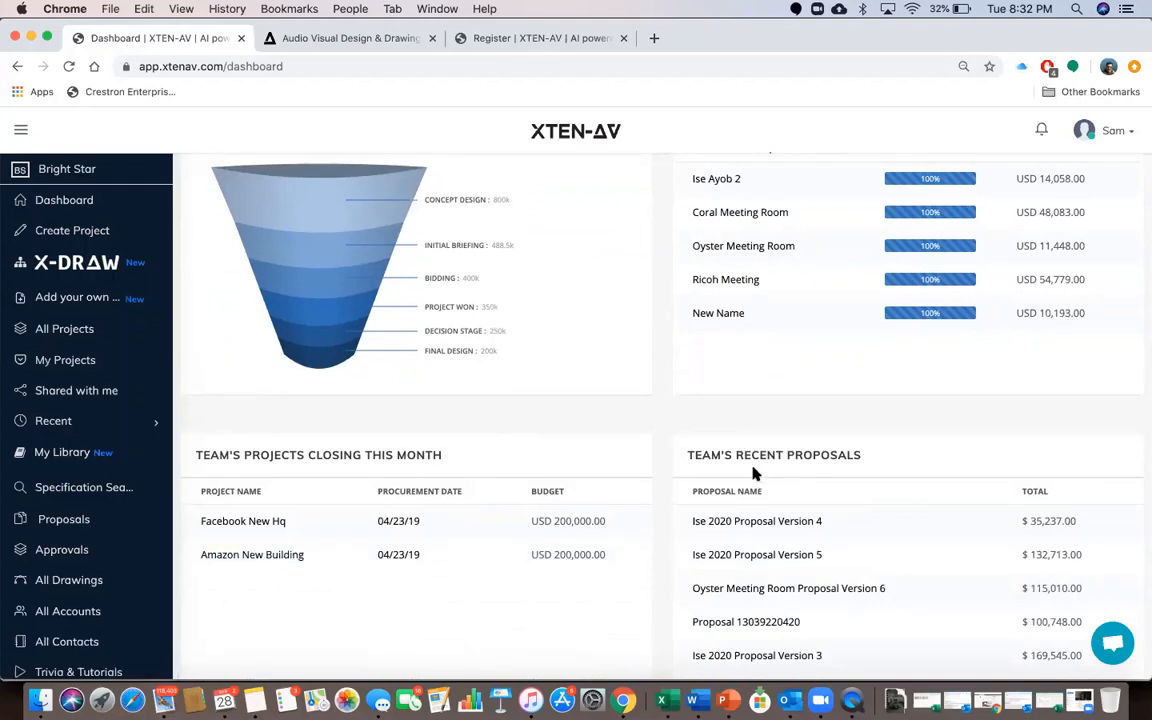
{"action": "scroll", "coordinate": [753, 472], "scroll_direction": "up", "scroll_amount": 3}
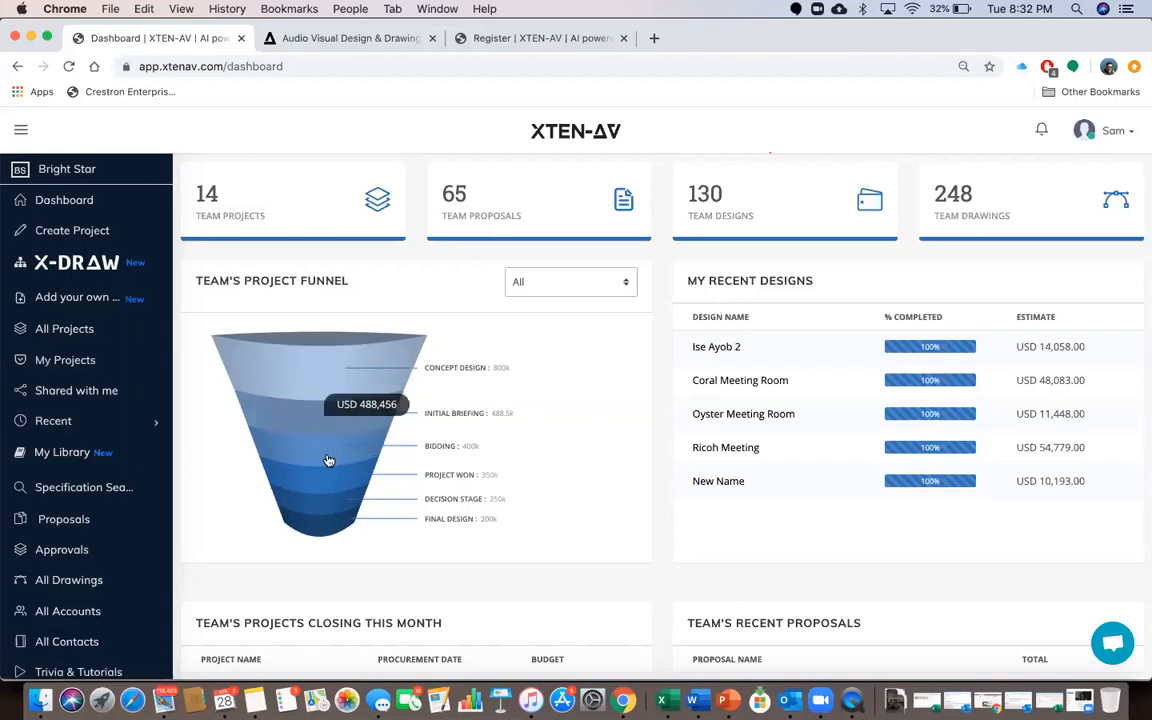
Open the list of projects in the Concept Design stage from the team's project funnel
{"action": "right_click", "coordinate": [316, 360]}
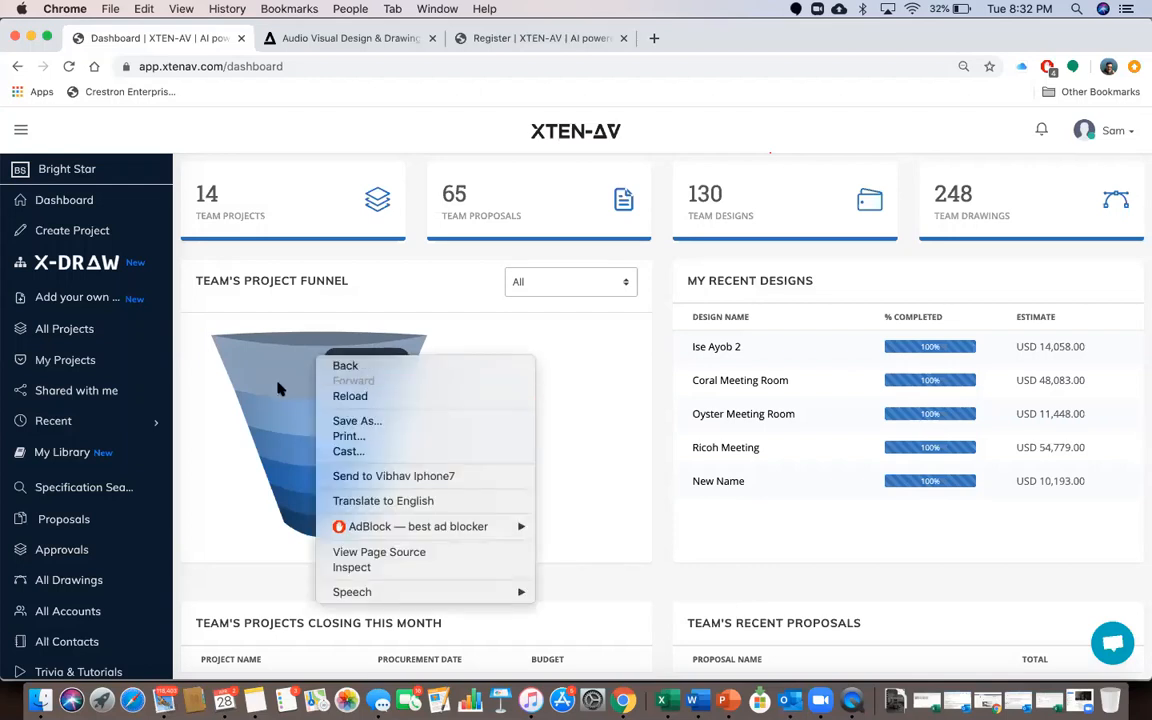
{"action": "left_click", "coordinate": [285, 389]}
{"action": "right_click", "coordinate": [288, 387]}
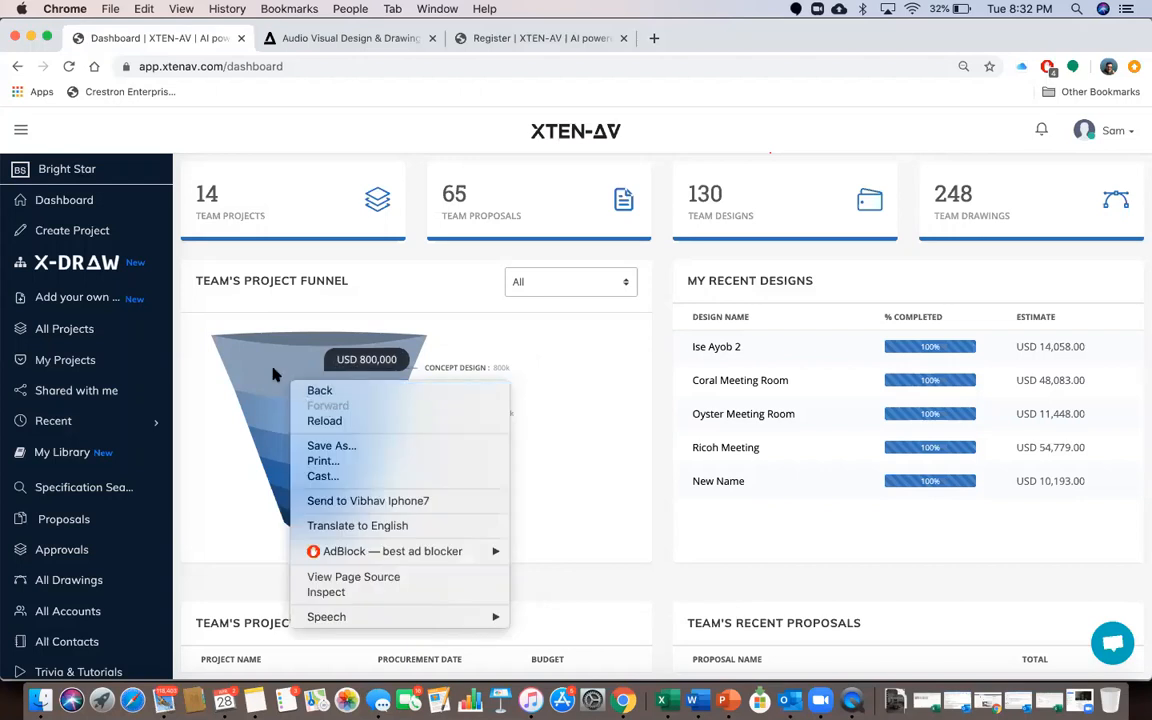
{"action": "left_click", "coordinate": [296, 372]}
{"action": "left_click", "coordinate": [298, 370]}
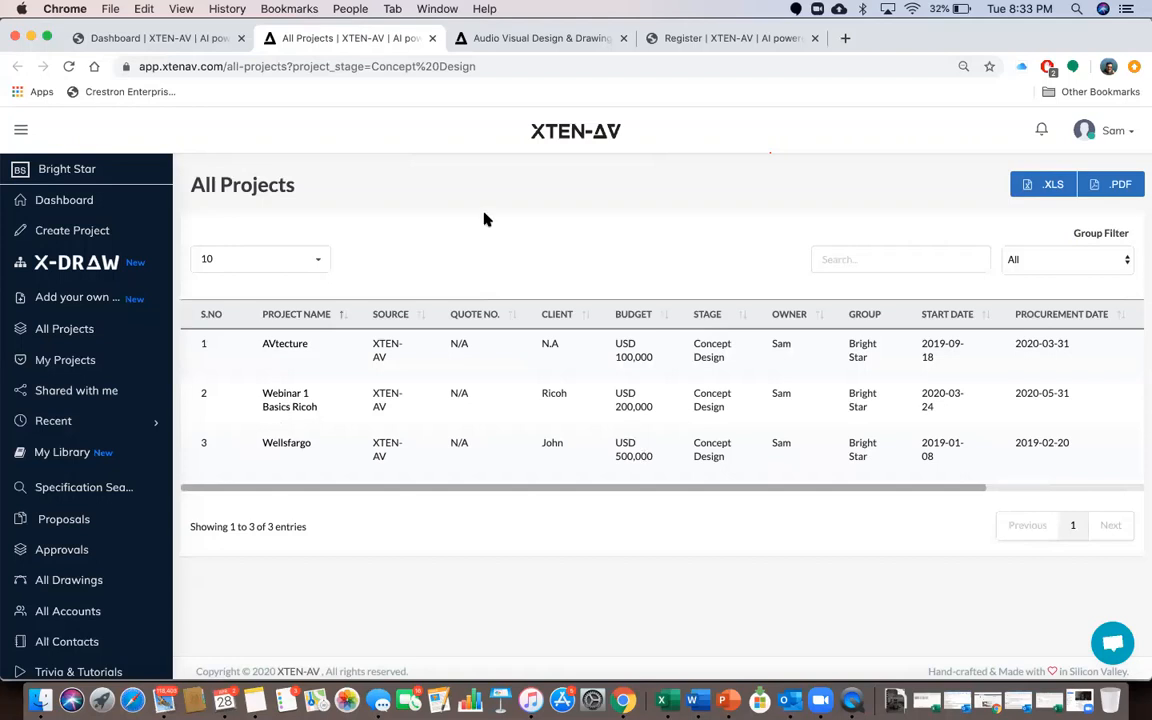
Go back to the dashboard and open the user profile to review billing information, language preference and connected apps
{"action": "left_click", "coordinate": [165, 37]}
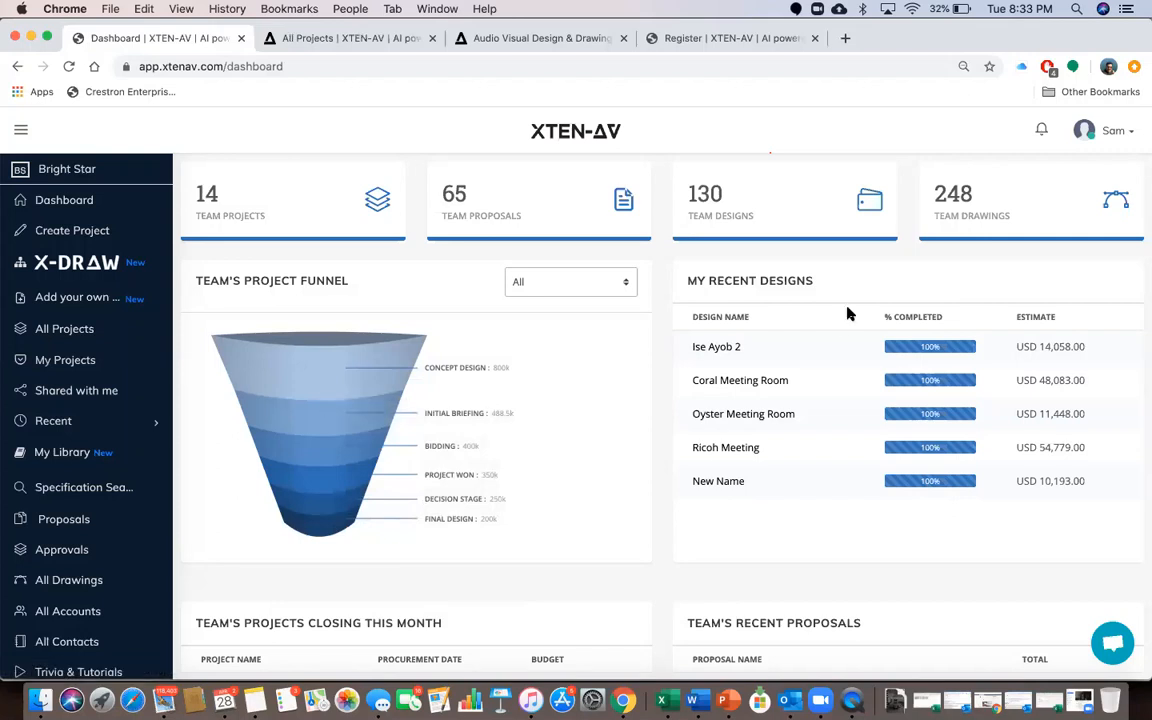
{"action": "left_click", "coordinate": [1135, 133]}
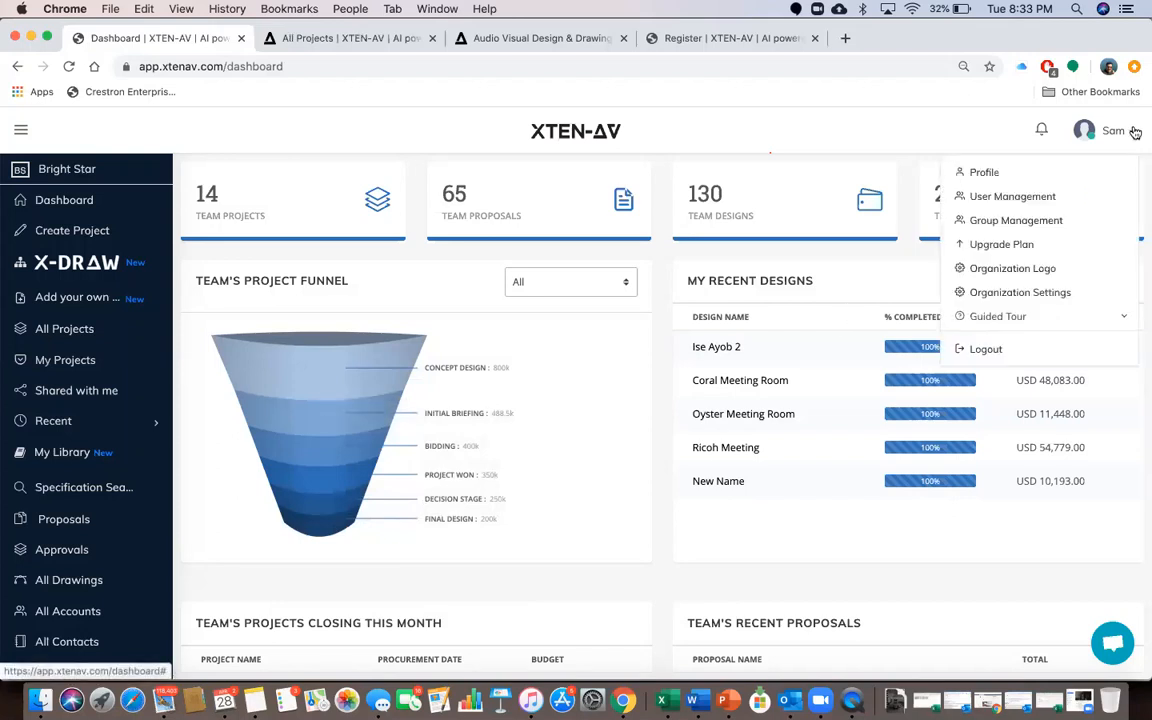
{"action": "left_click", "coordinate": [1041, 174]}
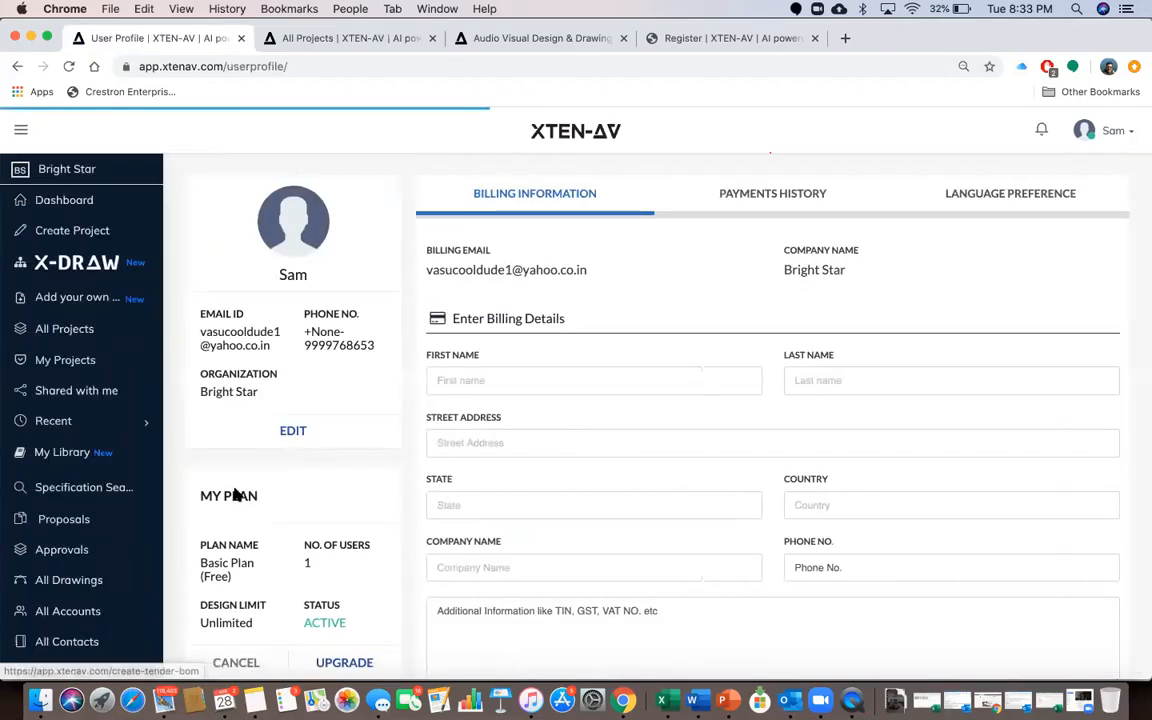
{"action": "scroll", "coordinate": [263, 497], "scroll_direction": "down", "scroll_amount": 2}
{"action": "scroll", "coordinate": [263, 497], "scroll_direction": "up", "scroll_amount": 2}
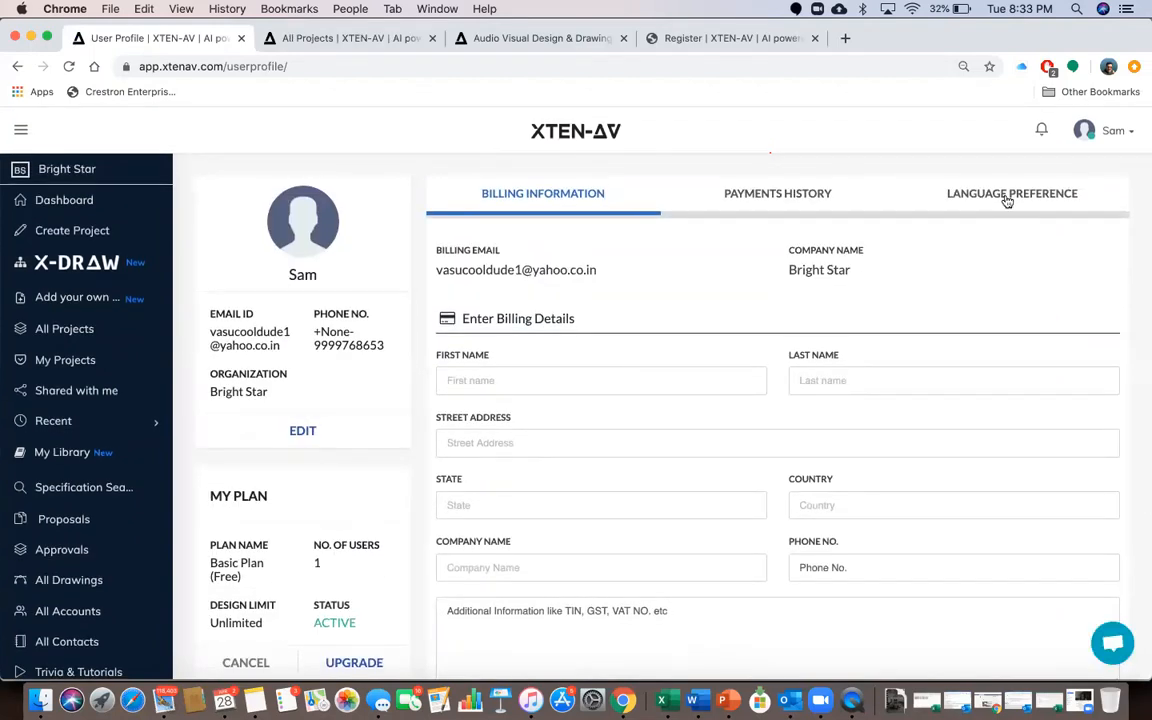
{"action": "left_click", "coordinate": [1025, 194]}
{"action": "scroll", "coordinate": [270, 543], "scroll_direction": "down", "scroll_amount": 5}
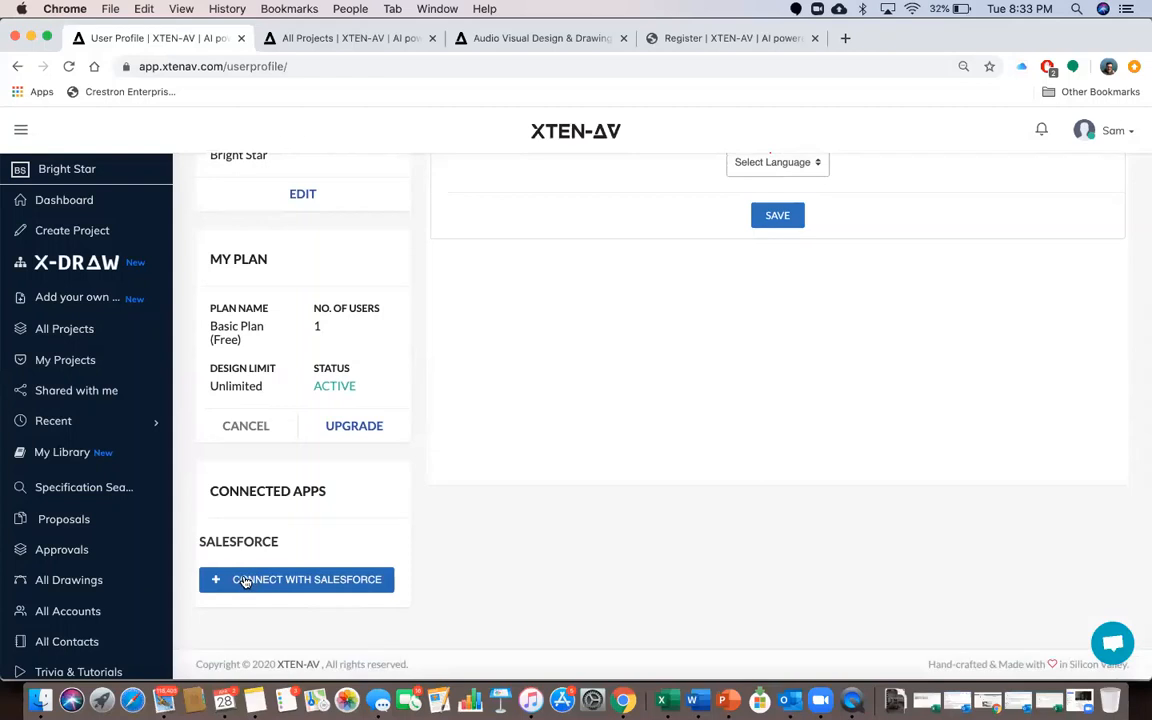
{"action": "scroll", "coordinate": [345, 550], "scroll_direction": "up", "scroll_amount": 5}
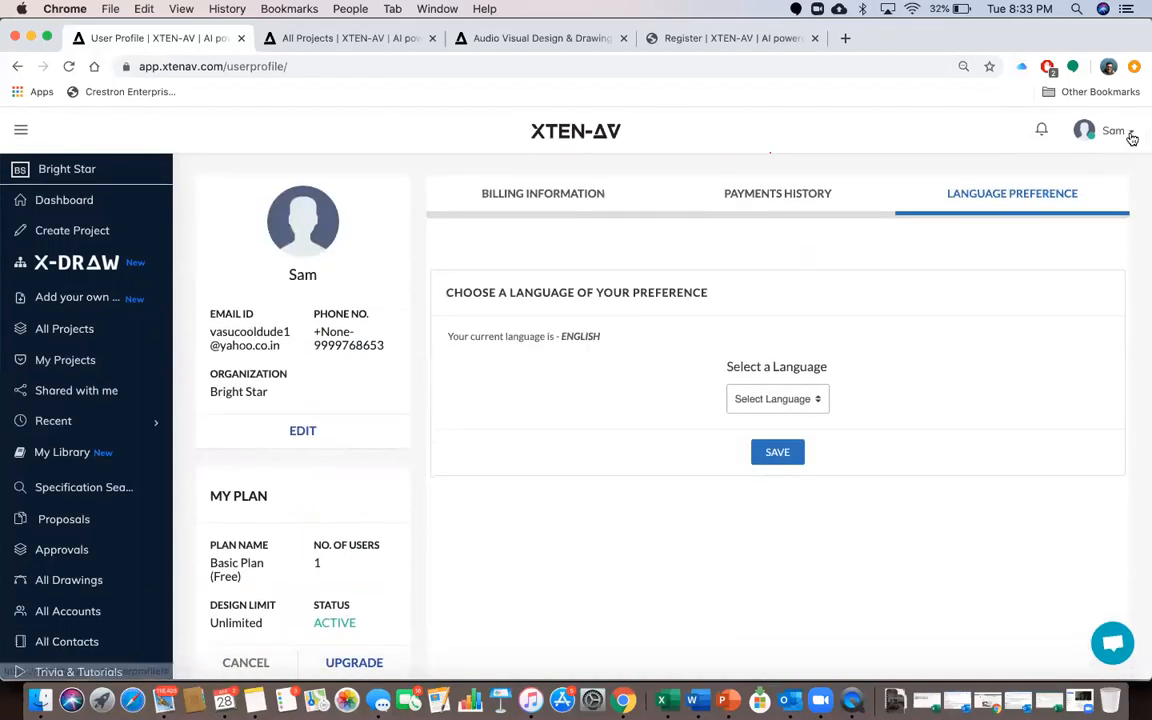
Open User Management and view the user invitation form with its available user groups, closing it without inviting anyone
{"action": "left_click", "coordinate": [1129, 134]}
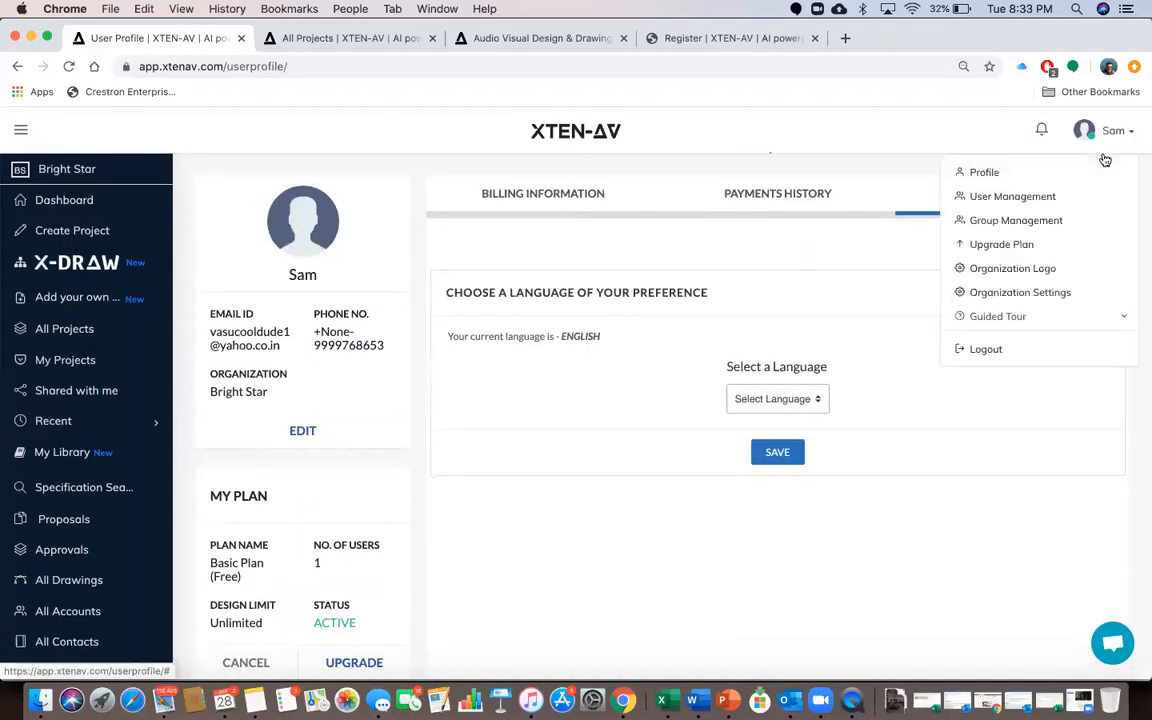
{"action": "left_click", "coordinate": [1020, 203]}
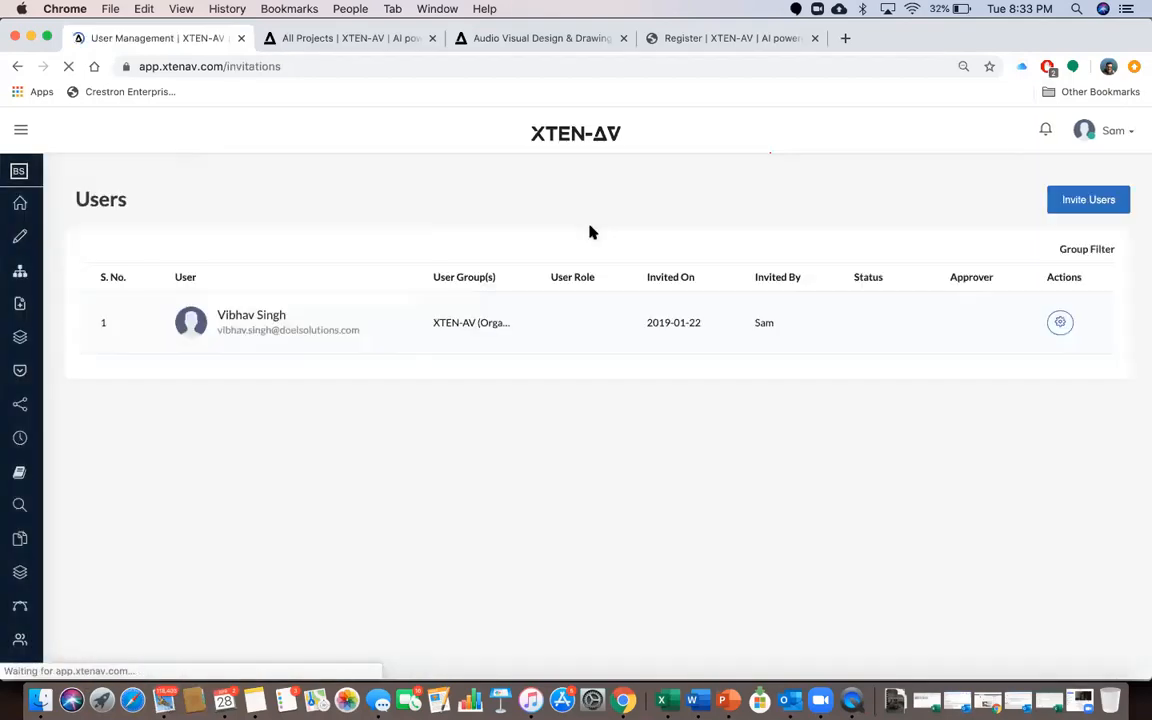
{"action": "left_click", "coordinate": [1100, 198]}
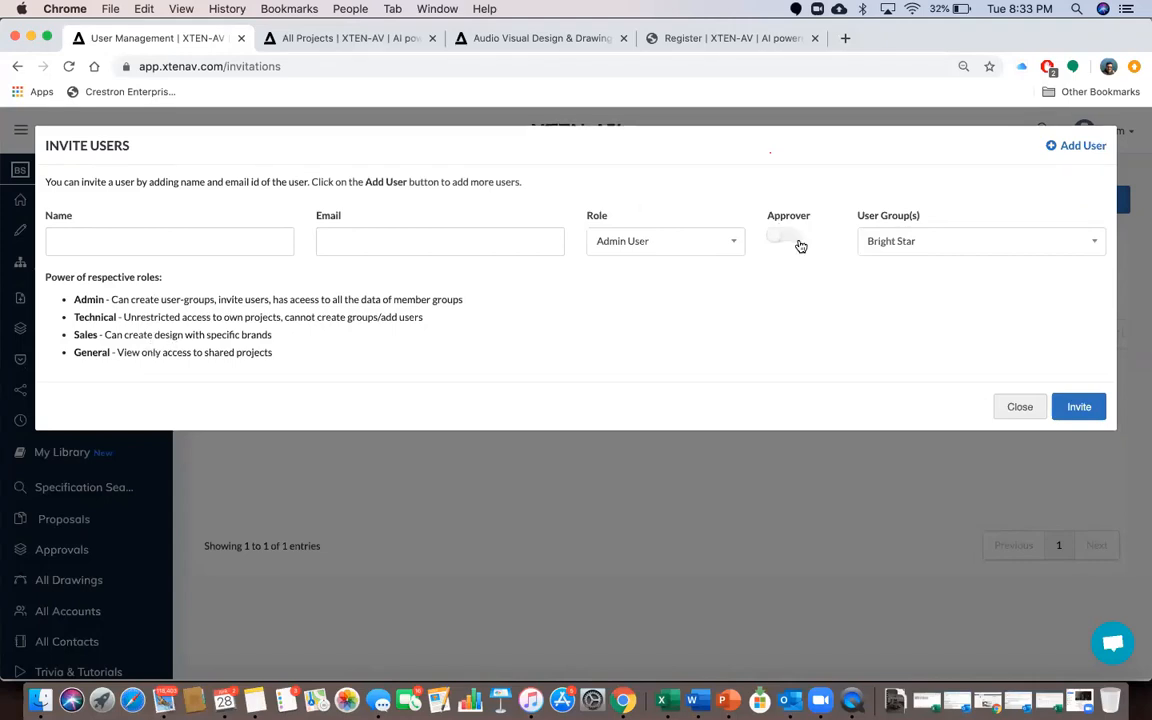
{"action": "left_click", "coordinate": [927, 248]}
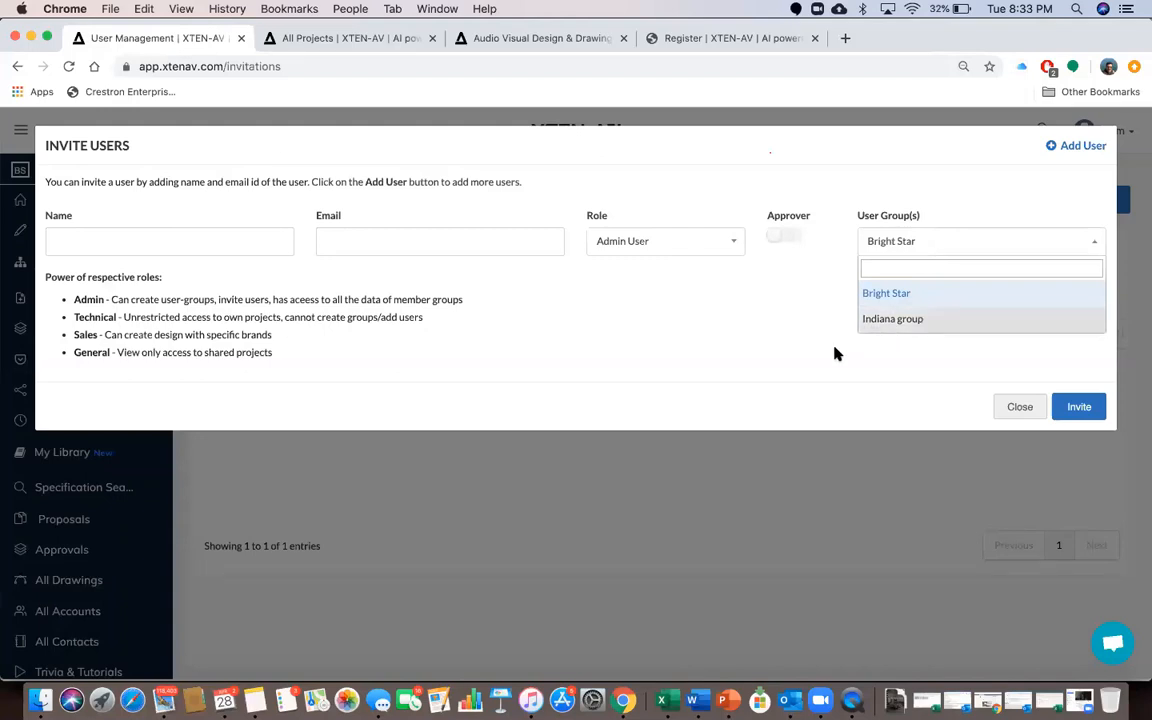
{"action": "left_click", "coordinate": [815, 360]}
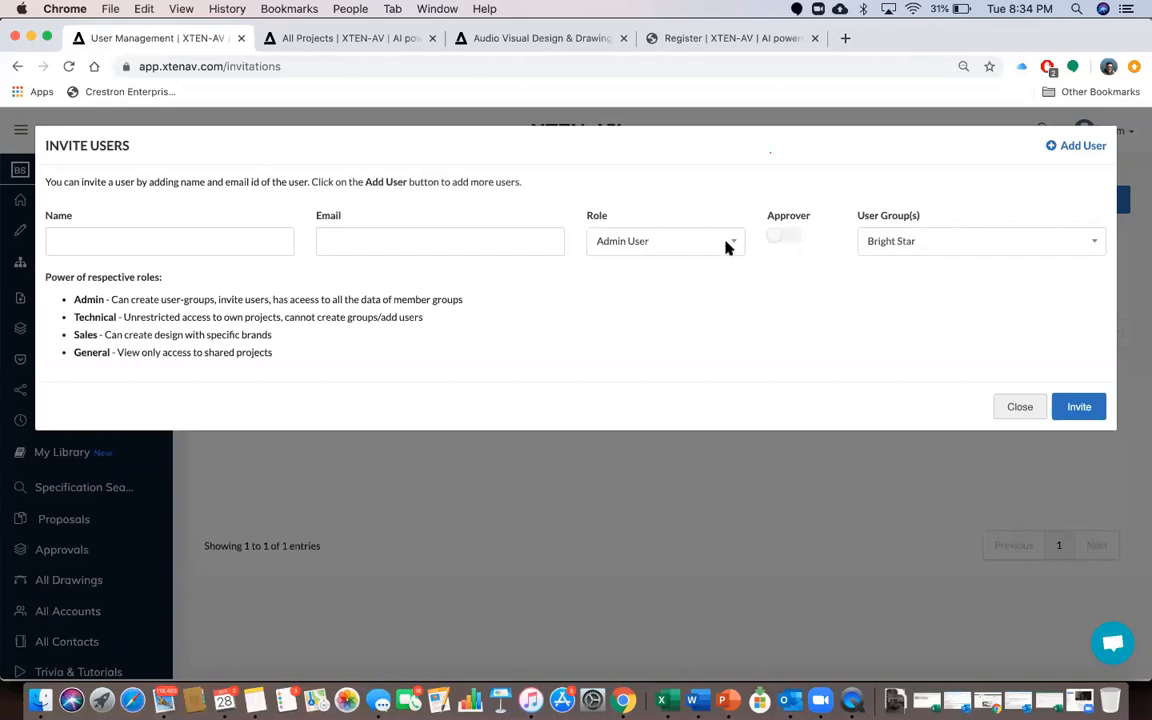
{"action": "left_click", "coordinate": [1017, 406]}
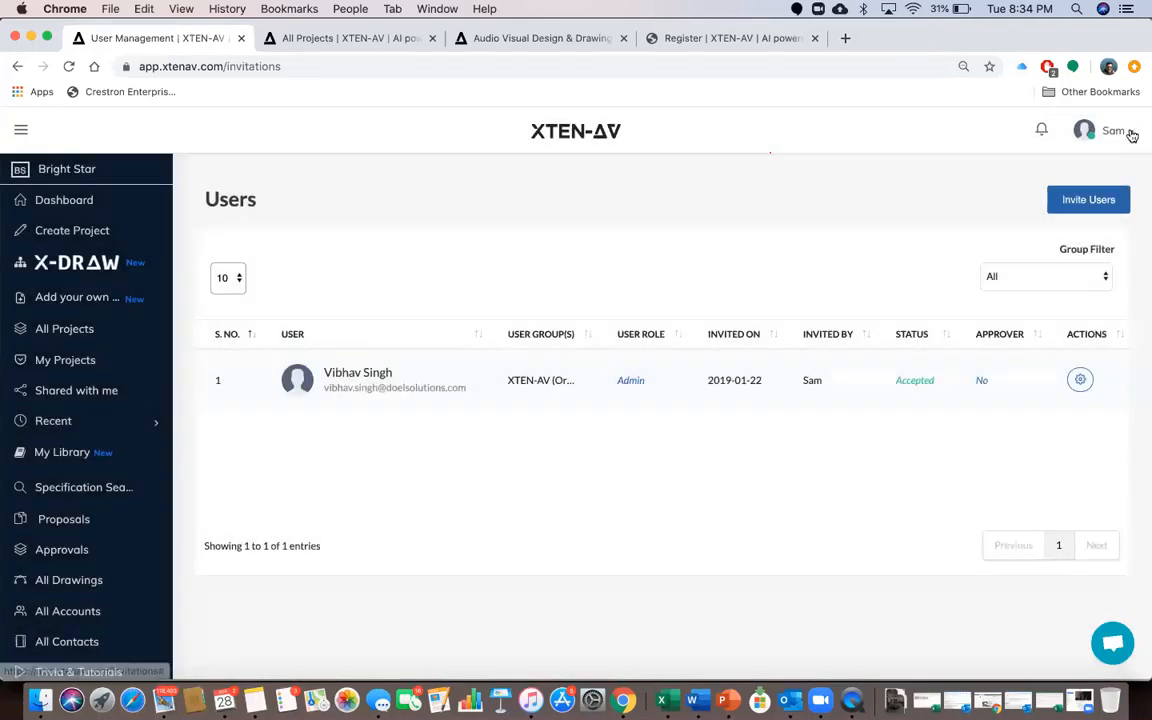
Open the Organization Logo page and review the company logo upload area and the list of logos
{"action": "left_click", "coordinate": [1120, 132]}
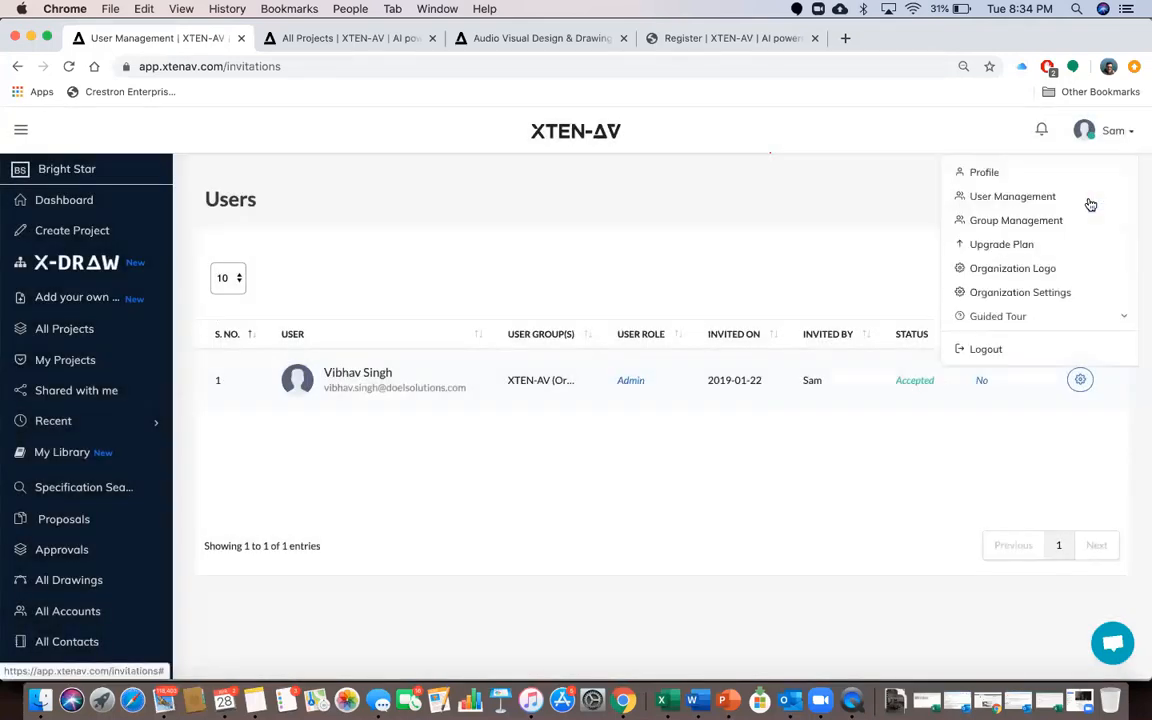
{"action": "left_click", "coordinate": [1019, 269]}
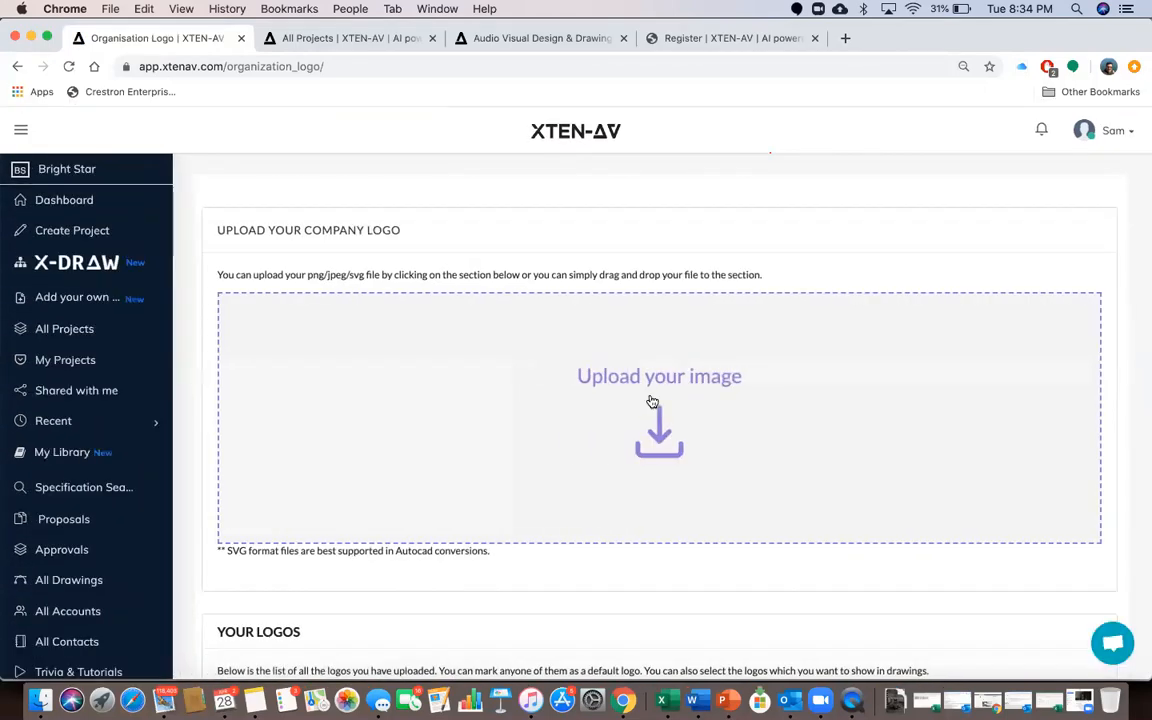
{"action": "scroll", "coordinate": [652, 401], "scroll_direction": "down", "scroll_amount": 2}
{"action": "scroll", "coordinate": [652, 401], "scroll_direction": "up", "scroll_amount": 2}
Open Organization Settings and view the currency settings and the Transfer Super Admin section
{"action": "left_click", "coordinate": [1134, 135]}
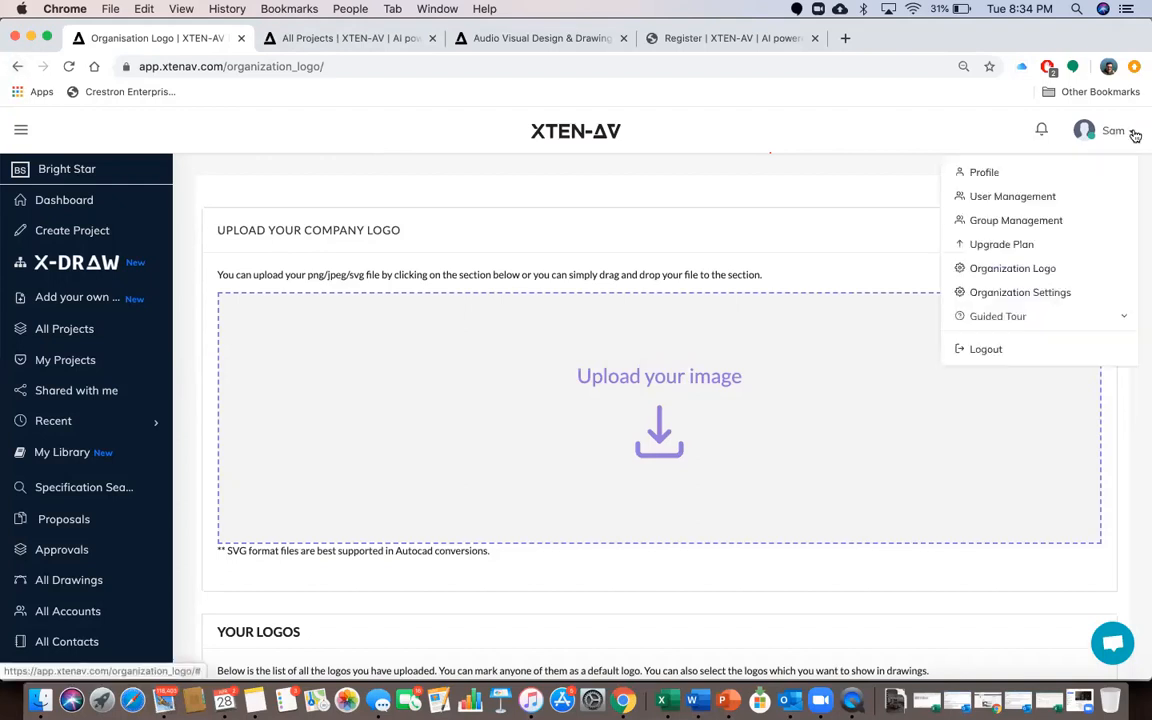
{"action": "left_click", "coordinate": [1031, 294]}
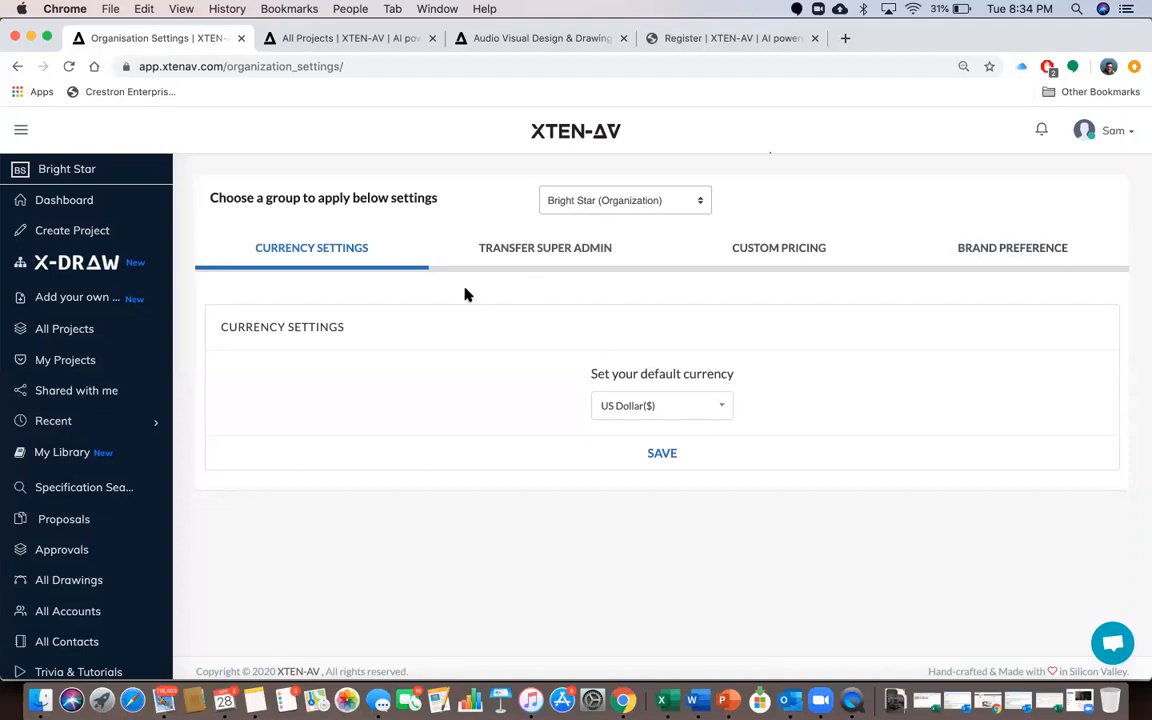
{"action": "left_click", "coordinate": [567, 258]}
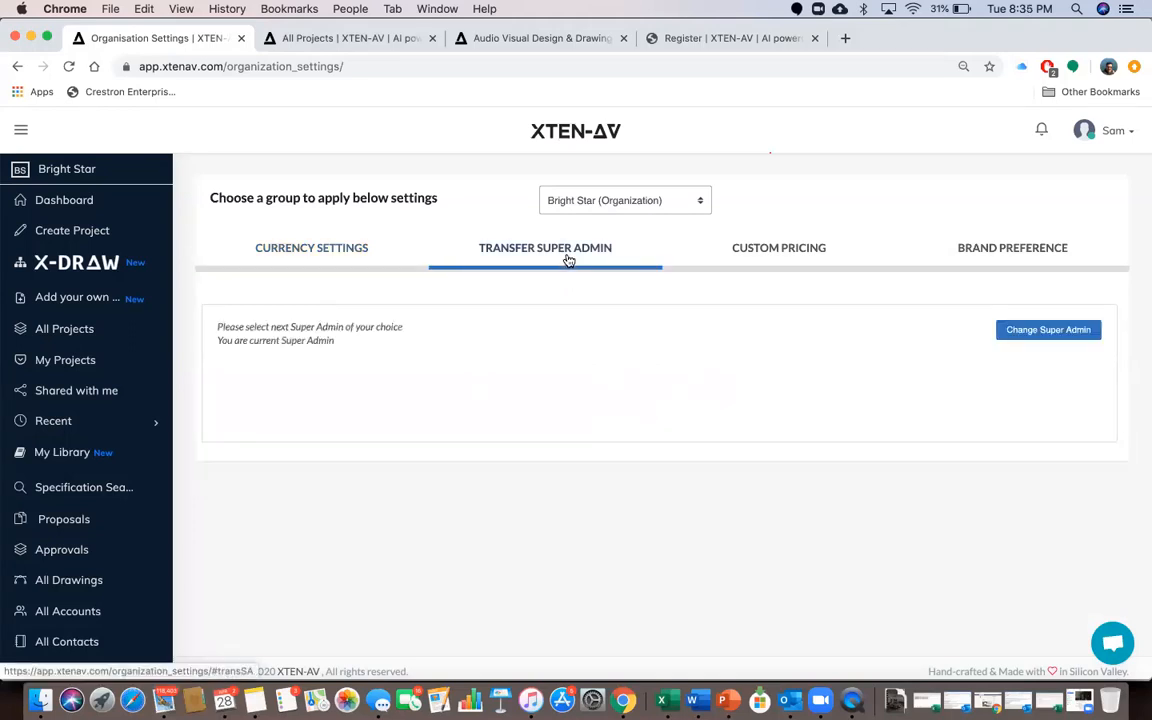
Download the sample pricing file from the Custom Pricing section of the organization settings
{"action": "left_click", "coordinate": [805, 249]}
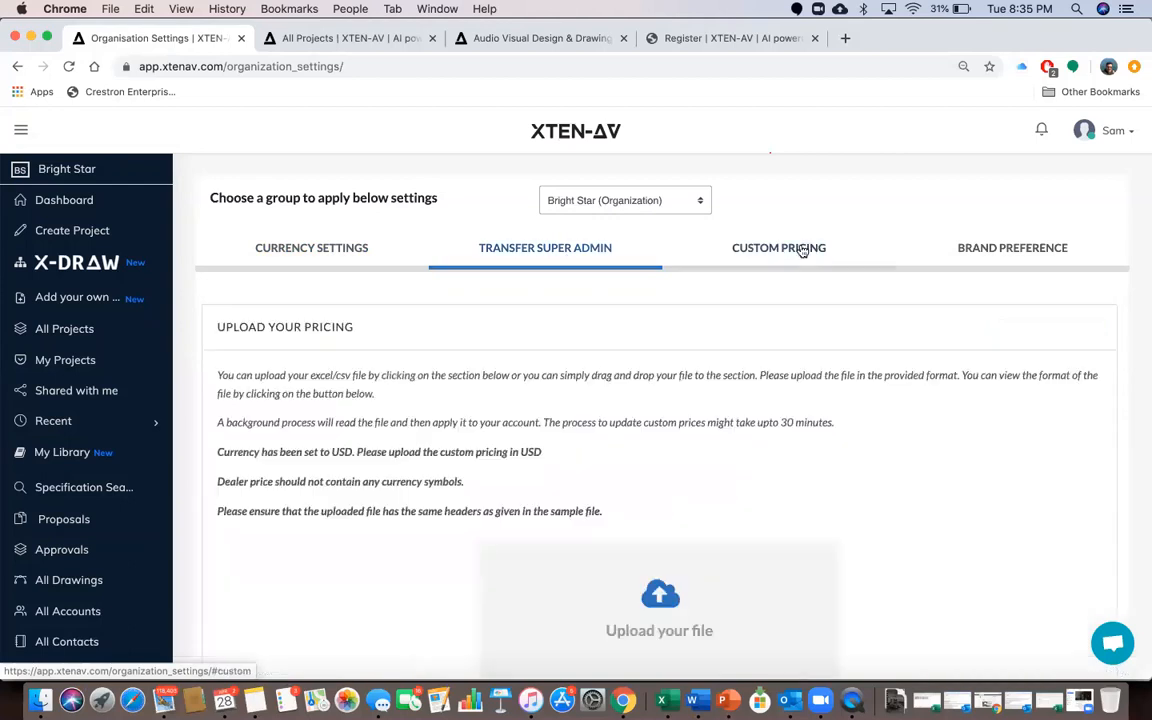
{"action": "scroll", "coordinate": [690, 405], "scroll_direction": "down", "scroll_amount": 3}
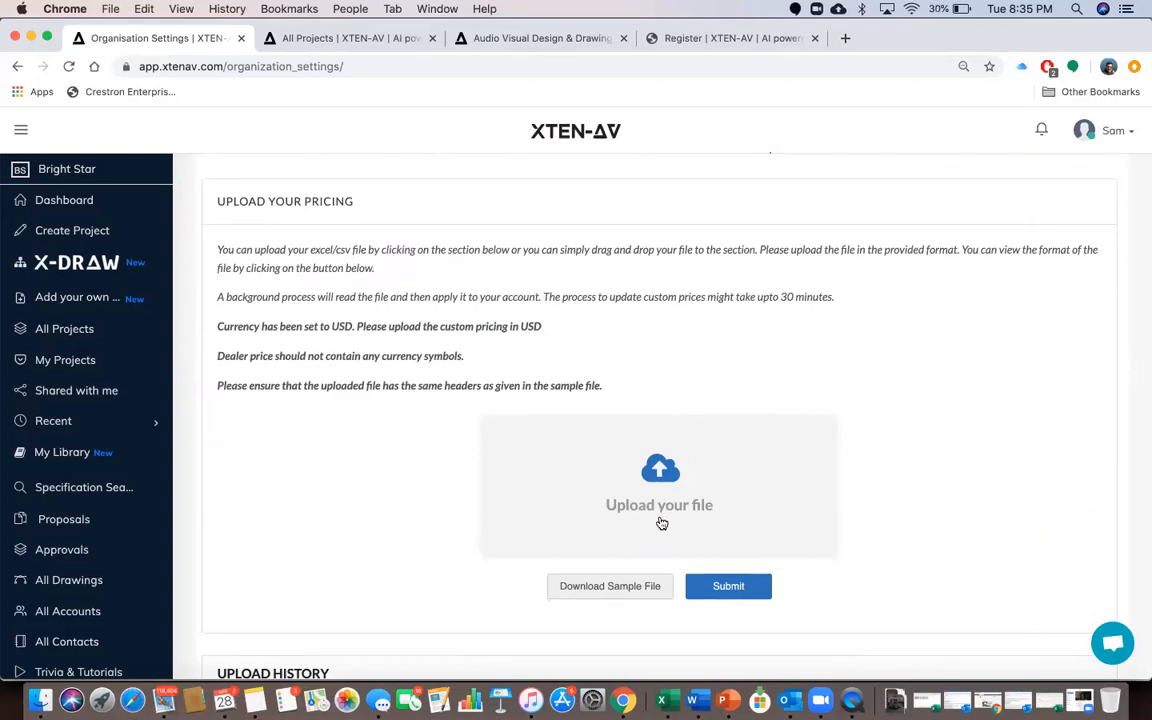
{"action": "scroll", "coordinate": [660, 522], "scroll_direction": "down", "scroll_amount": 3}
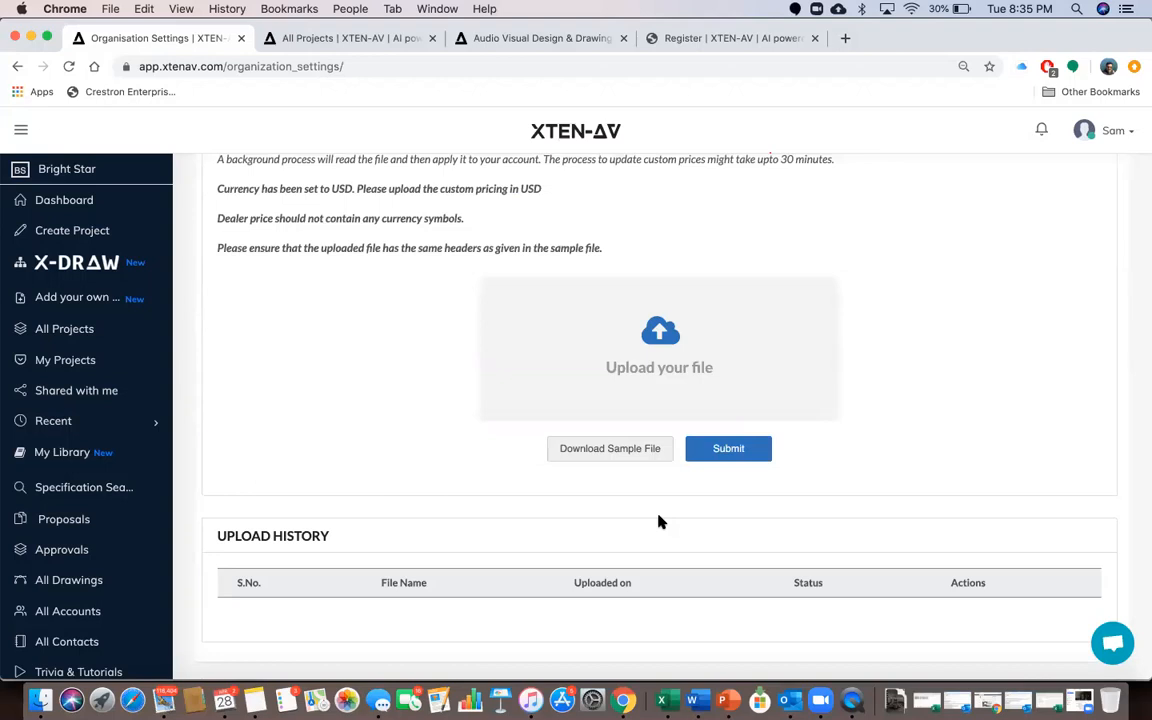
{"action": "left_click", "coordinate": [623, 452]}
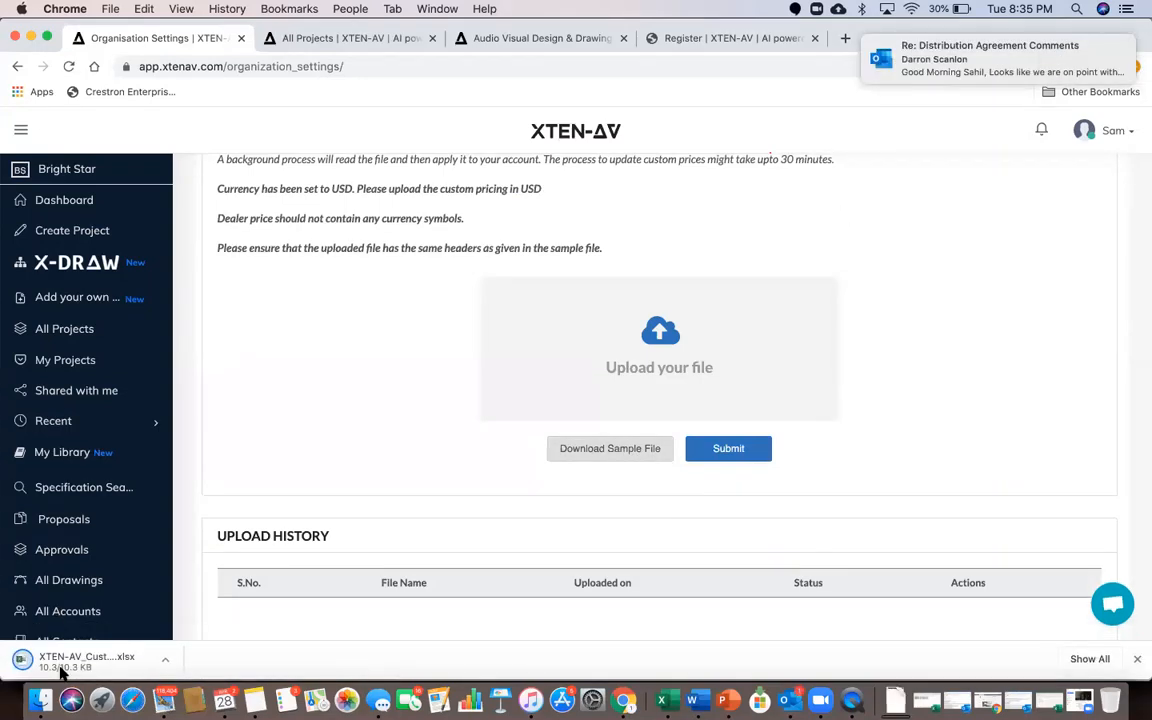
Open the downloaded custom pricing sample in Excel, enlarge its window to review the column headers, and switch back to Chrome
{"action": "left_click", "coordinate": [60, 670]}
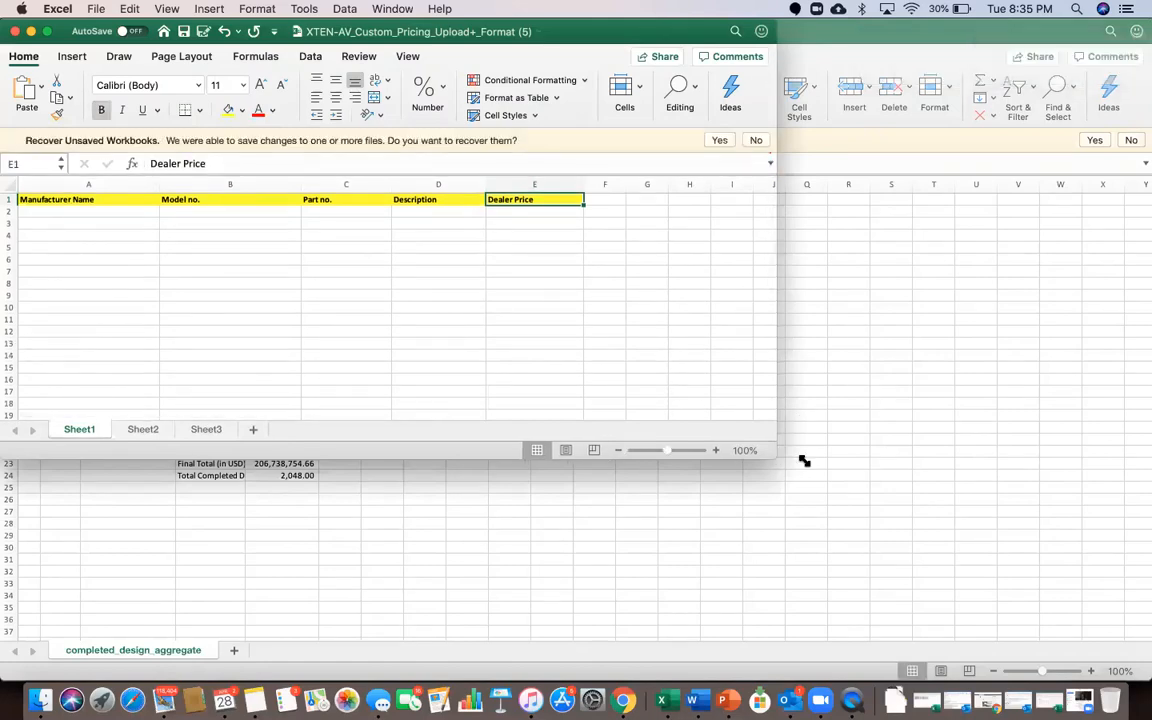
{"action": "left_click_drag", "start_coordinate": [914, 506], "coordinate": [951, 527]}
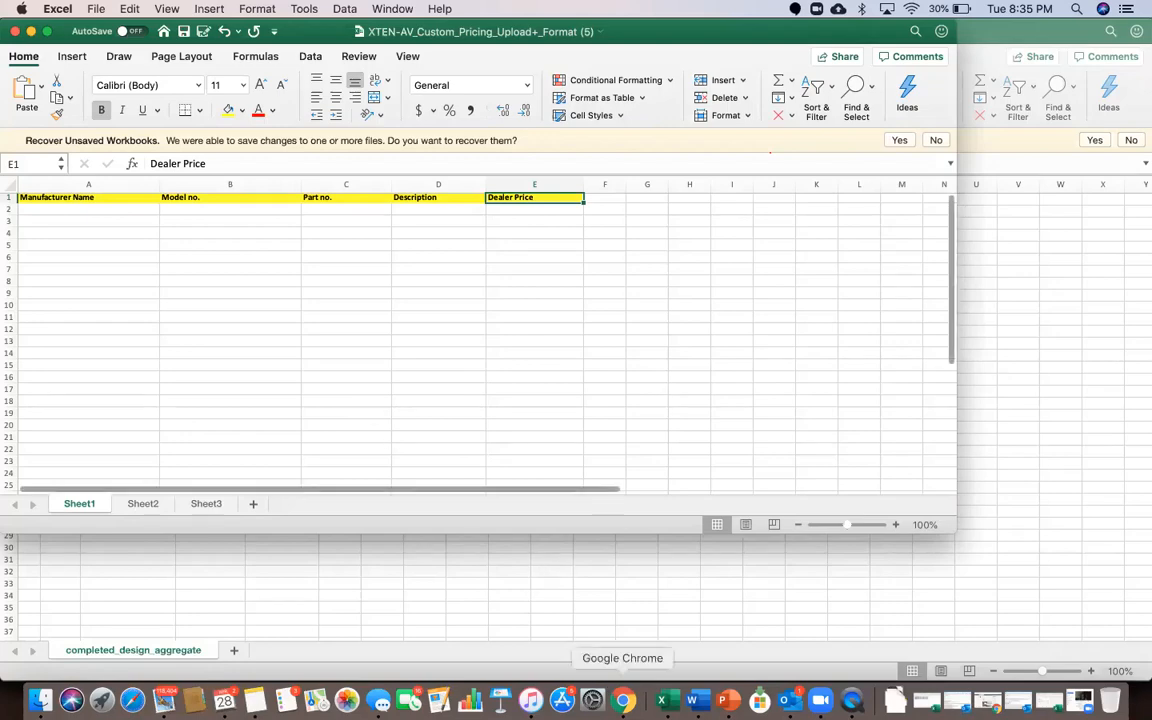
{"action": "left_click", "coordinate": [622, 700]}
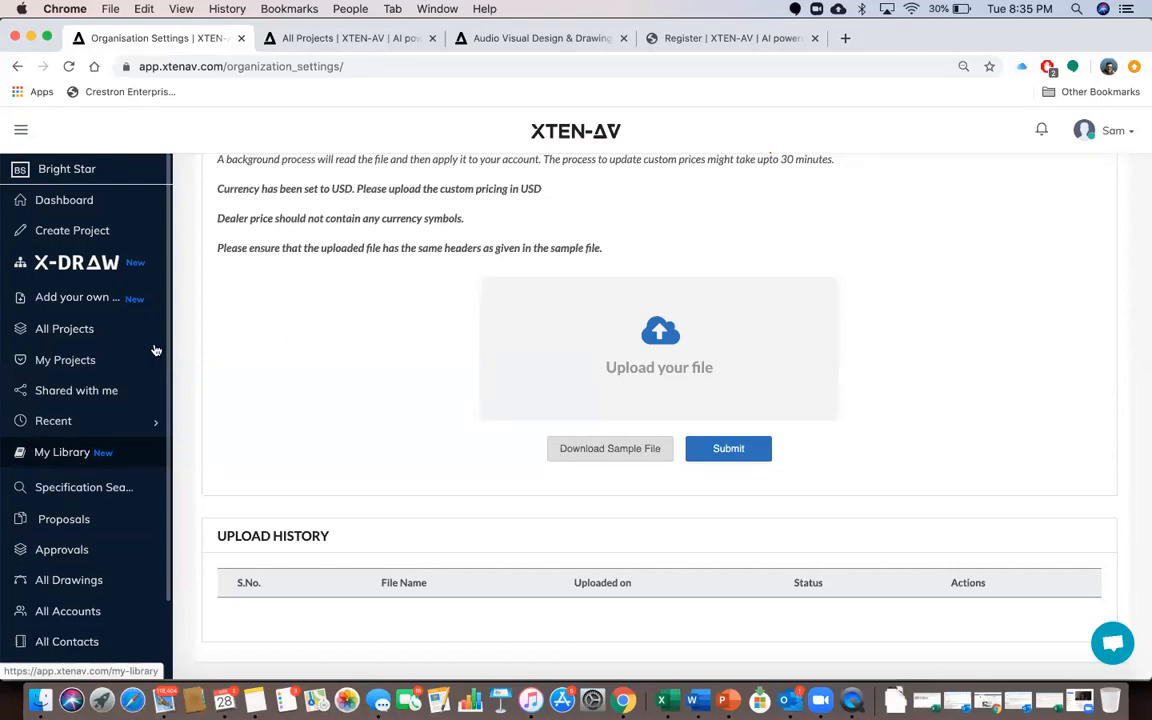
Open Brand Preference and view the brand selection for AYOB & X-DRAW and the Questionnaire Method, closing the dialog without saving
{"action": "scroll", "coordinate": [524, 342], "scroll_direction": "up", "scroll_amount": 3}
{"action": "scroll", "coordinate": [524, 340], "scroll_direction": "up", "scroll_amount": 2}
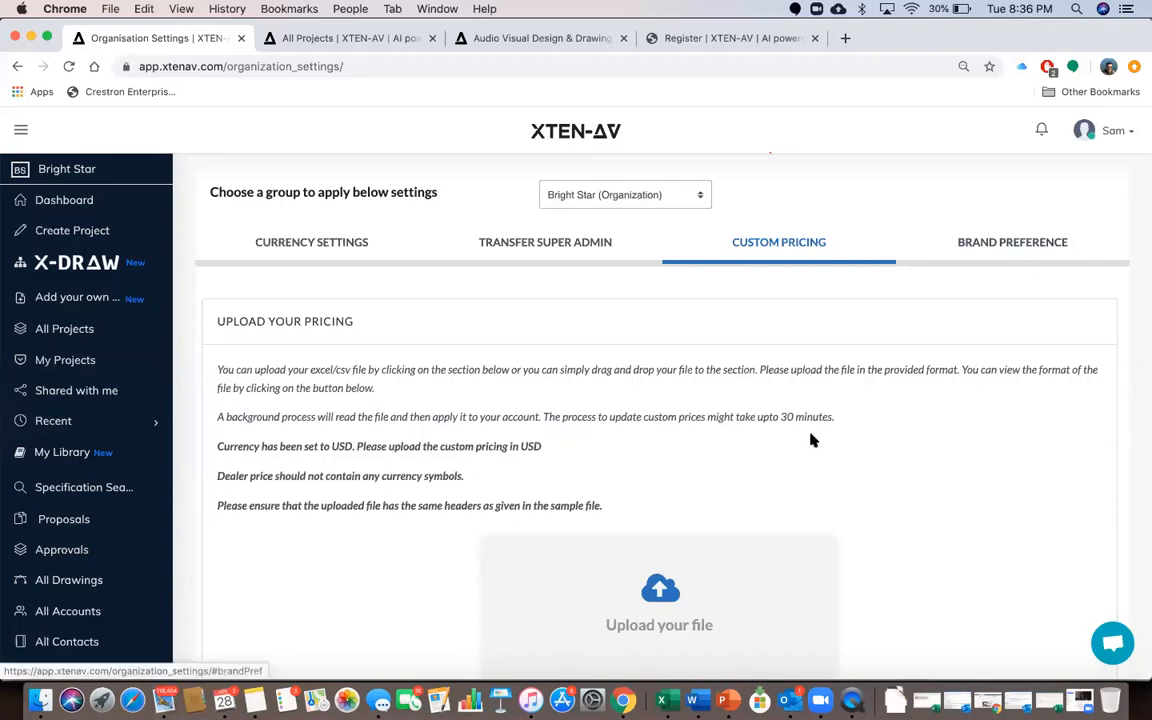
{"action": "left_click", "coordinate": [1030, 248]}
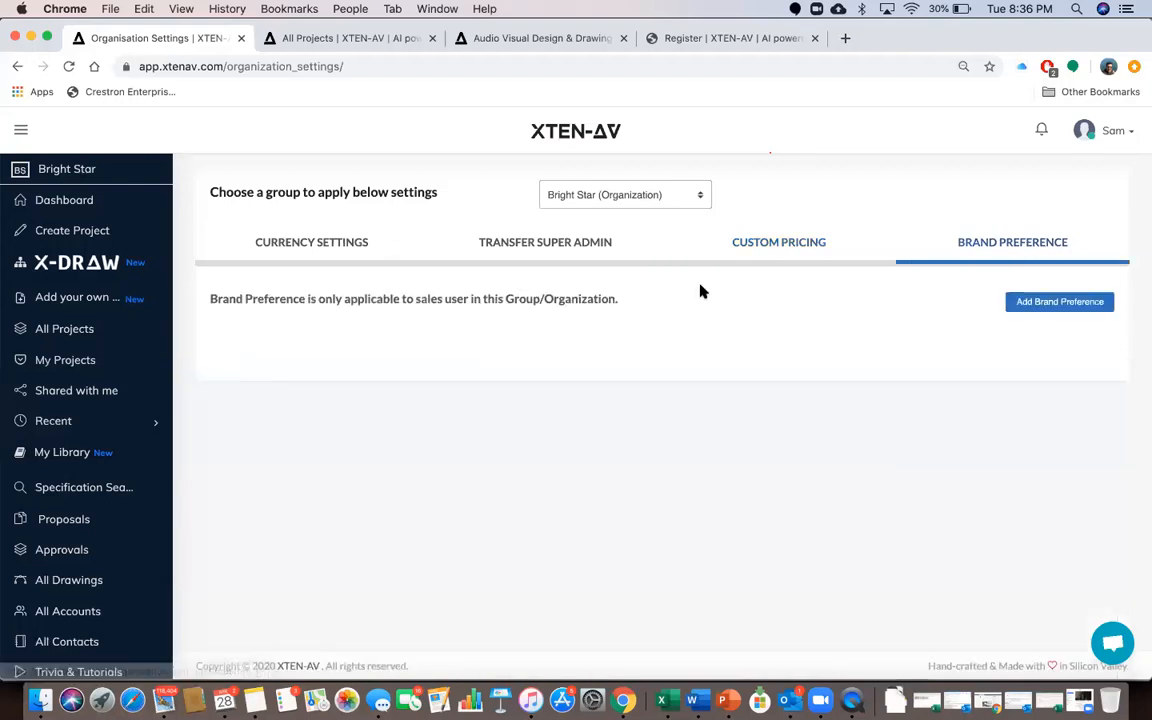
{"action": "left_click", "coordinate": [1027, 303]}
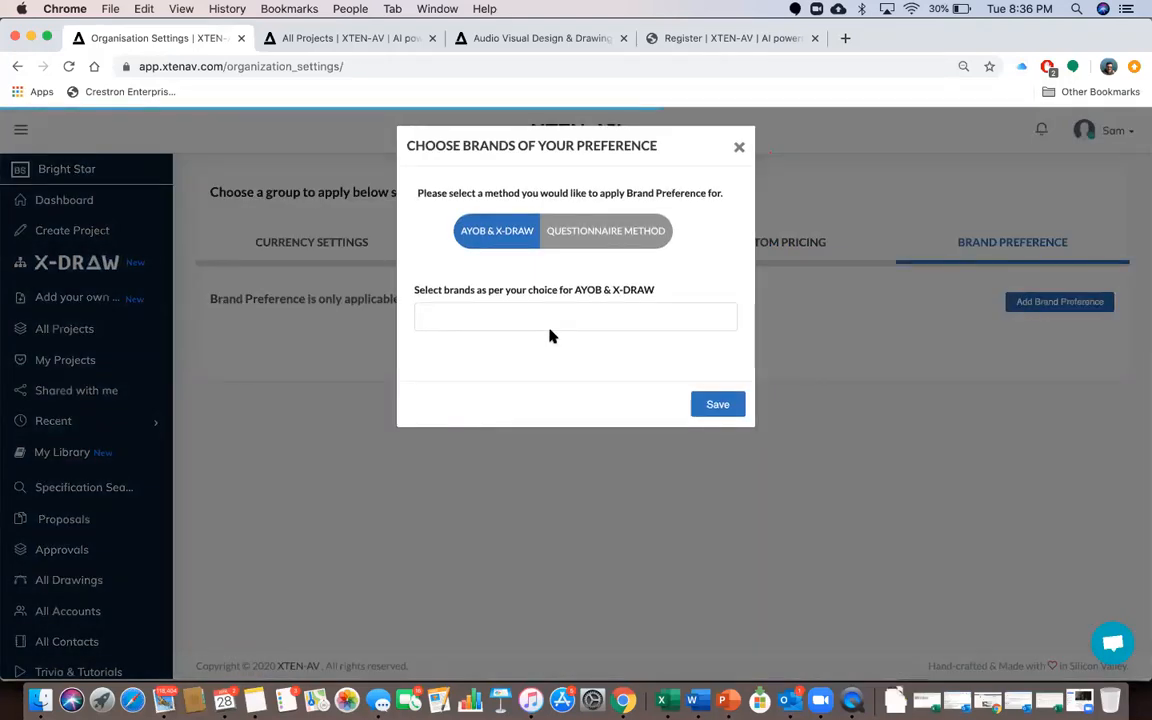
{"action": "left_click", "coordinate": [484, 319]}
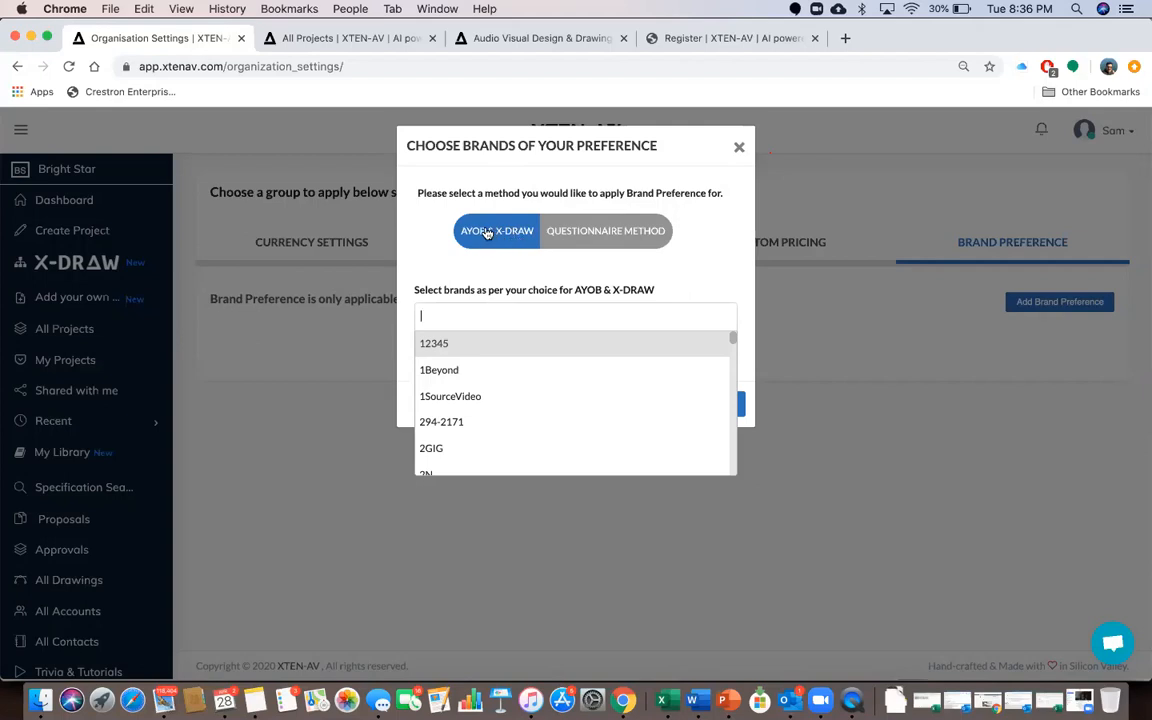
{"action": "left_click", "coordinate": [602, 236]}
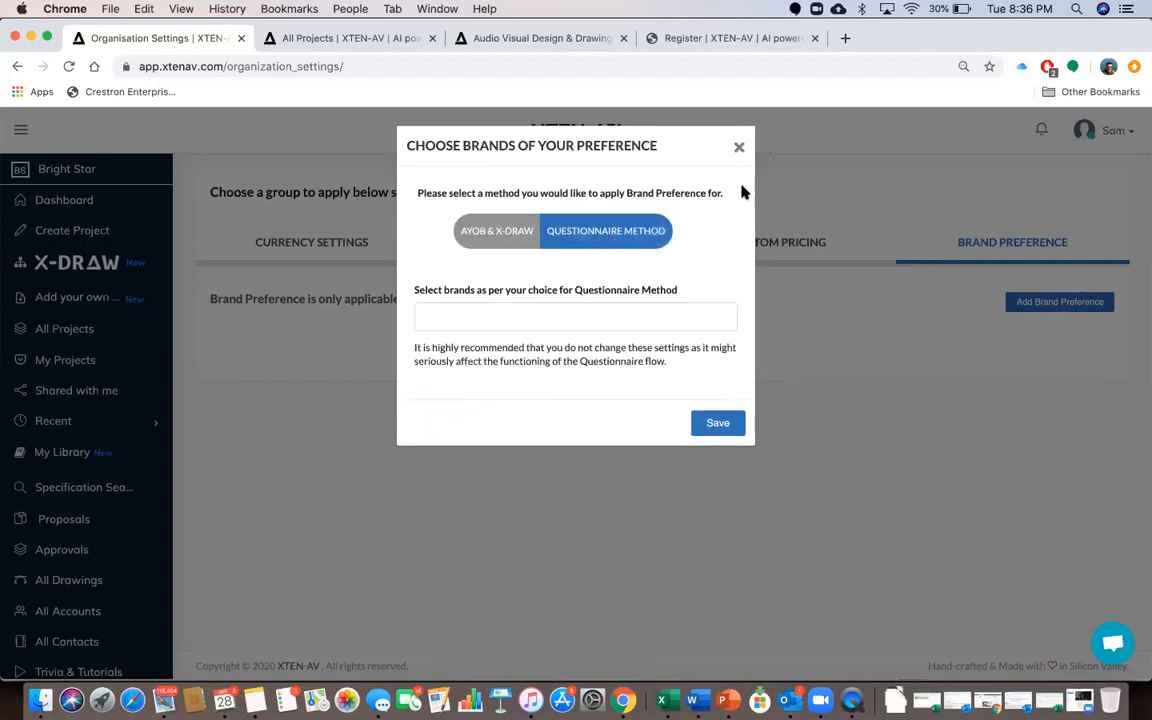
{"action": "left_click", "coordinate": [739, 148]}
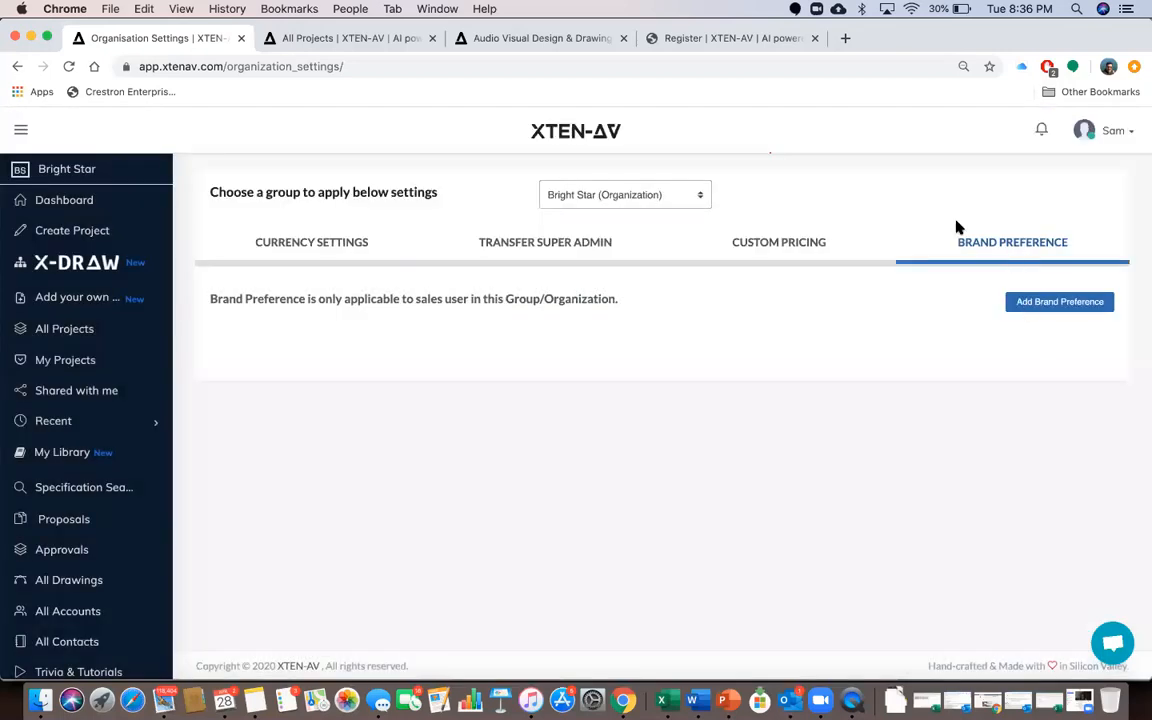
View the Guided Tour topics available from the account options, and close the list without starting a tour
{"action": "left_click", "coordinate": [1135, 137]}
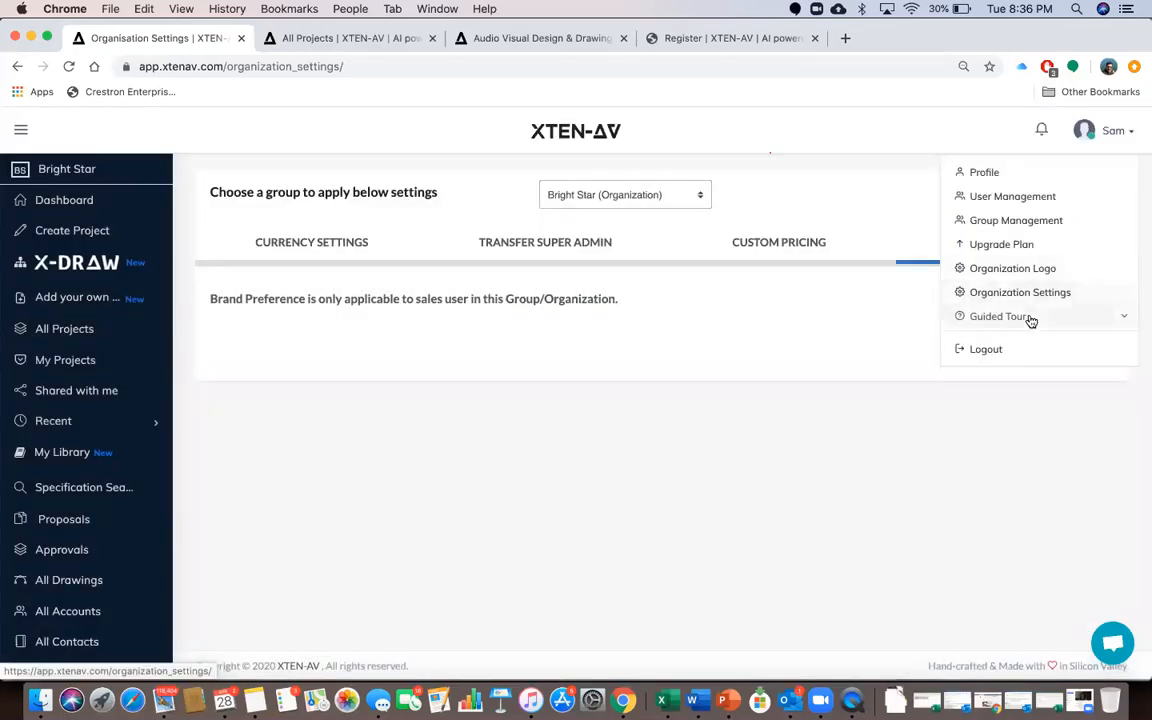
{"action": "left_click", "coordinate": [1033, 318]}
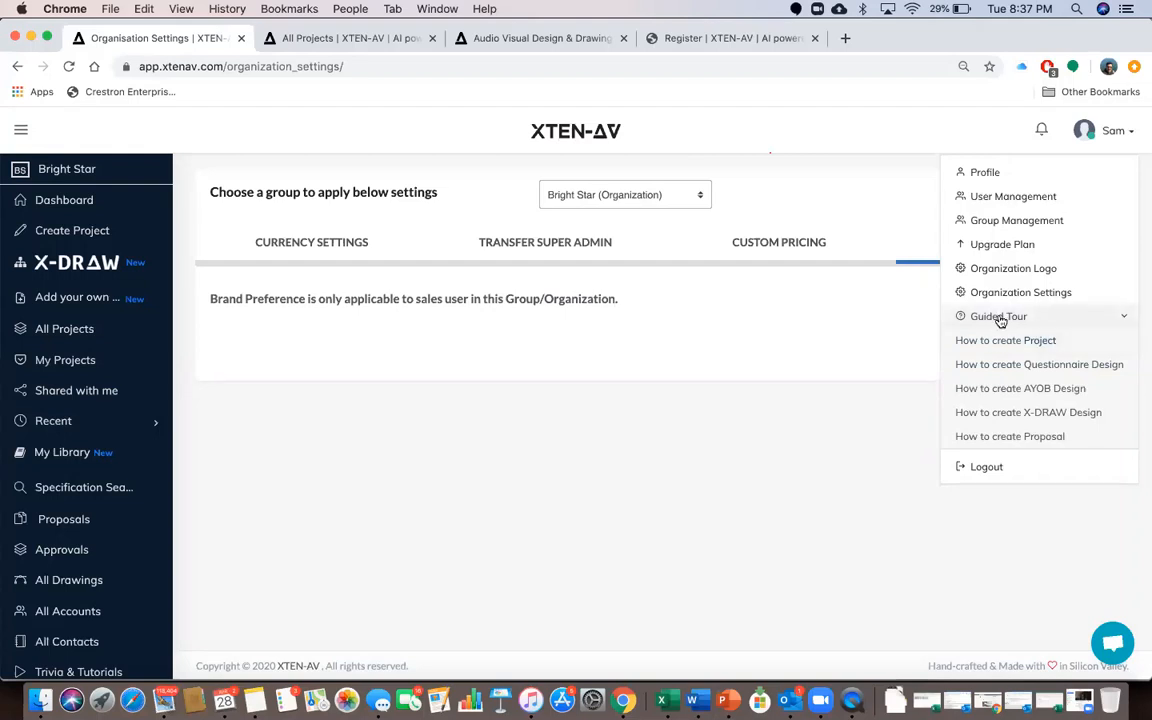
{"action": "left_click", "coordinate": [1127, 317]}
{"action": "scroll", "coordinate": [95, 600], "scroll_direction": "down", "scroll_amount": 2}
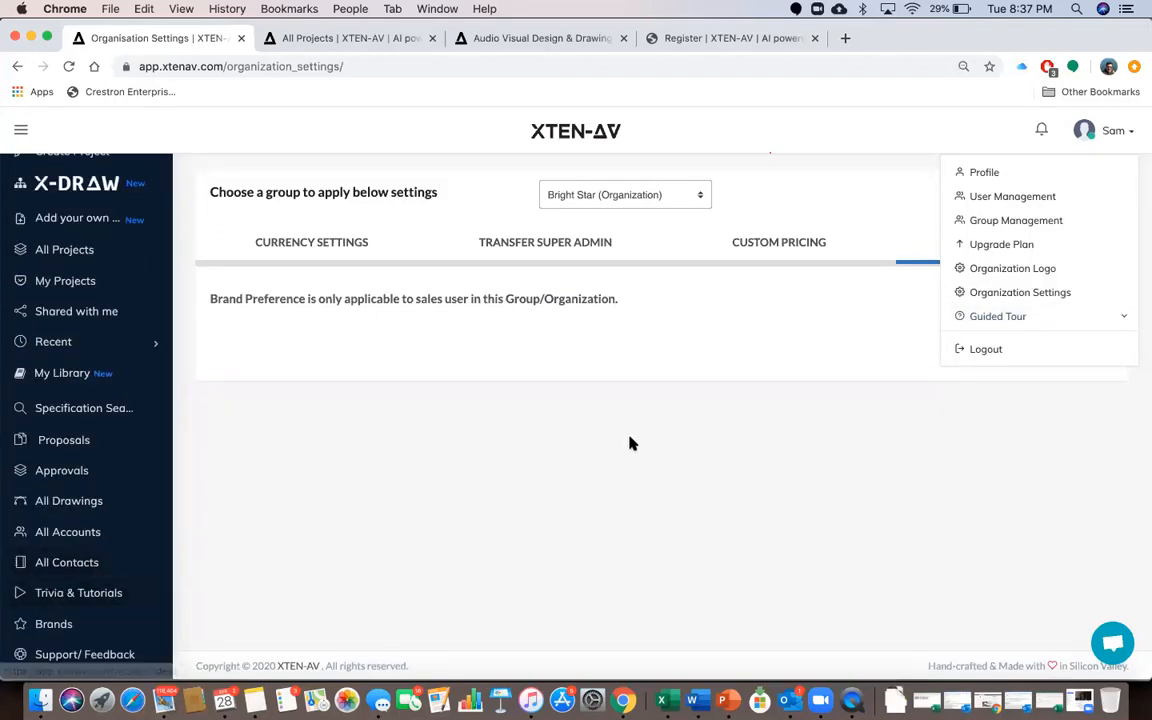
{"action": "left_click", "coordinate": [761, 321]}
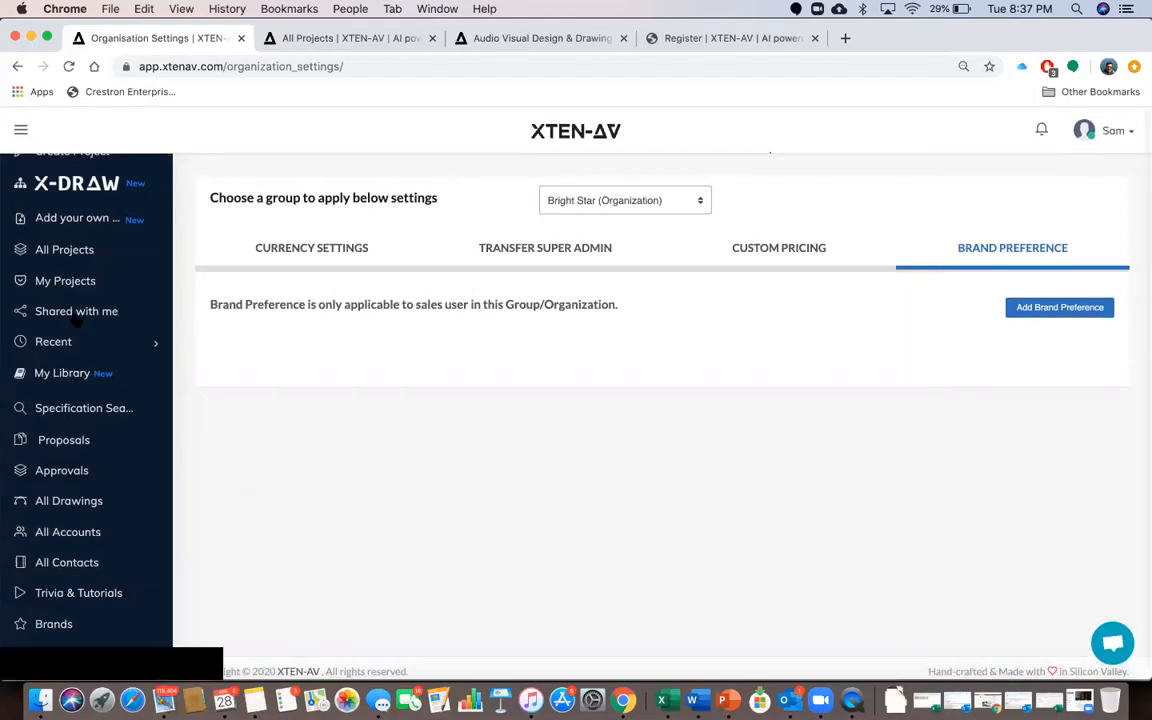
Open the Create Project form and review its project description fields
{"action": "scroll", "coordinate": [76, 318], "scroll_direction": "up", "scroll_amount": 3}
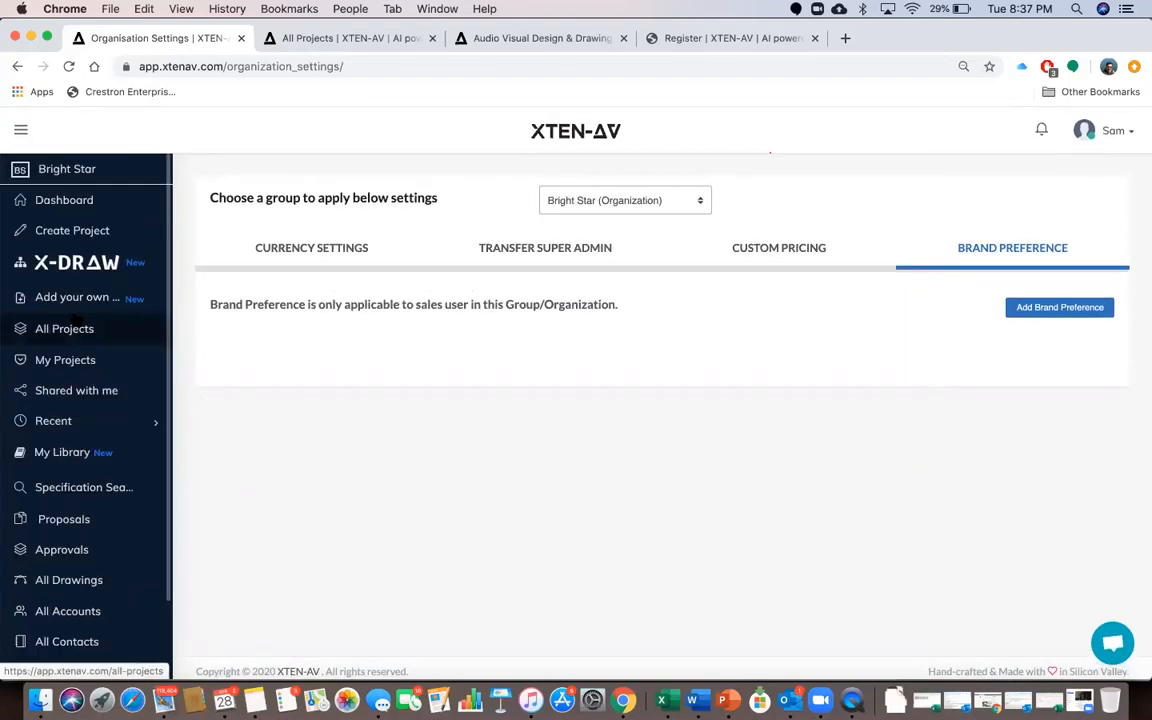
{"action": "left_click", "coordinate": [71, 231]}
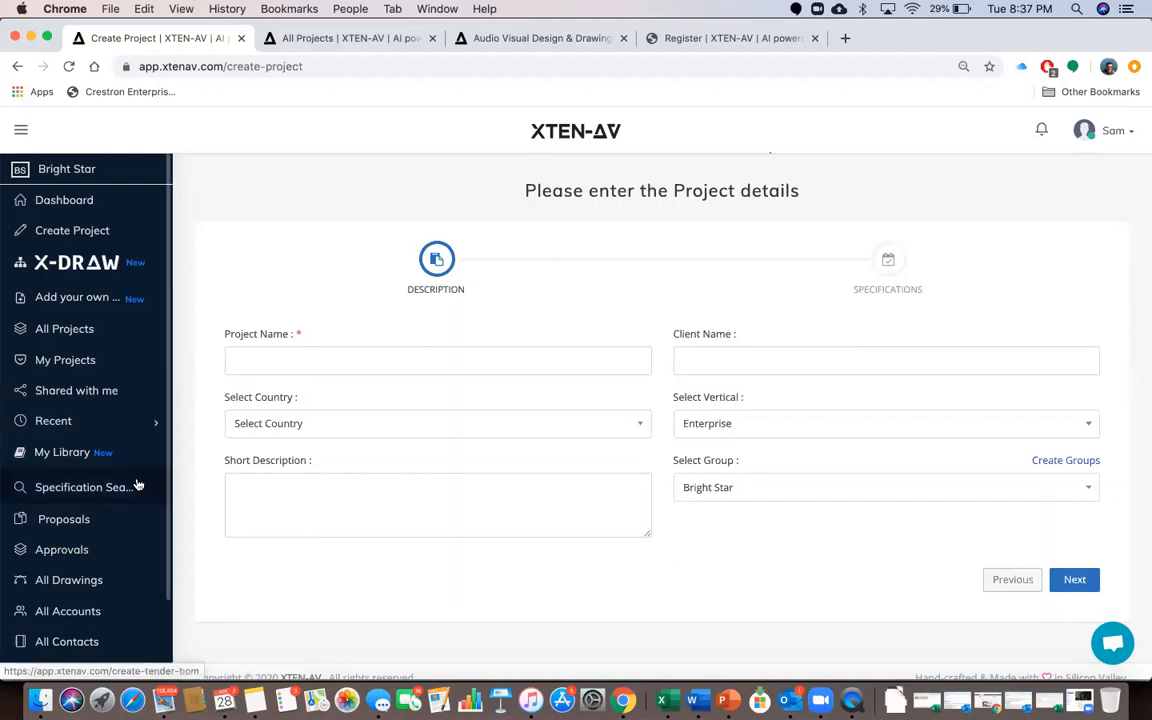
Open the Webinar 1 Basics Ricoh project from My Projects and examine its project details and room designs
{"action": "left_click", "coordinate": [52, 362]}
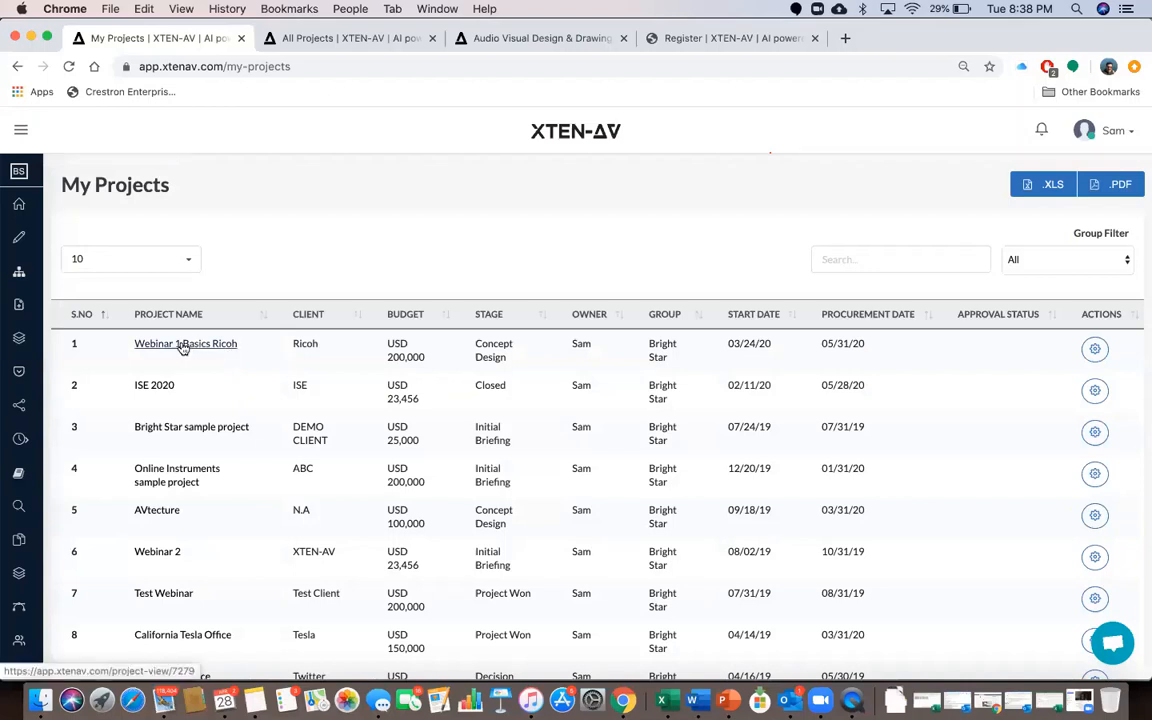
{"action": "left_click", "coordinate": [183, 348]}
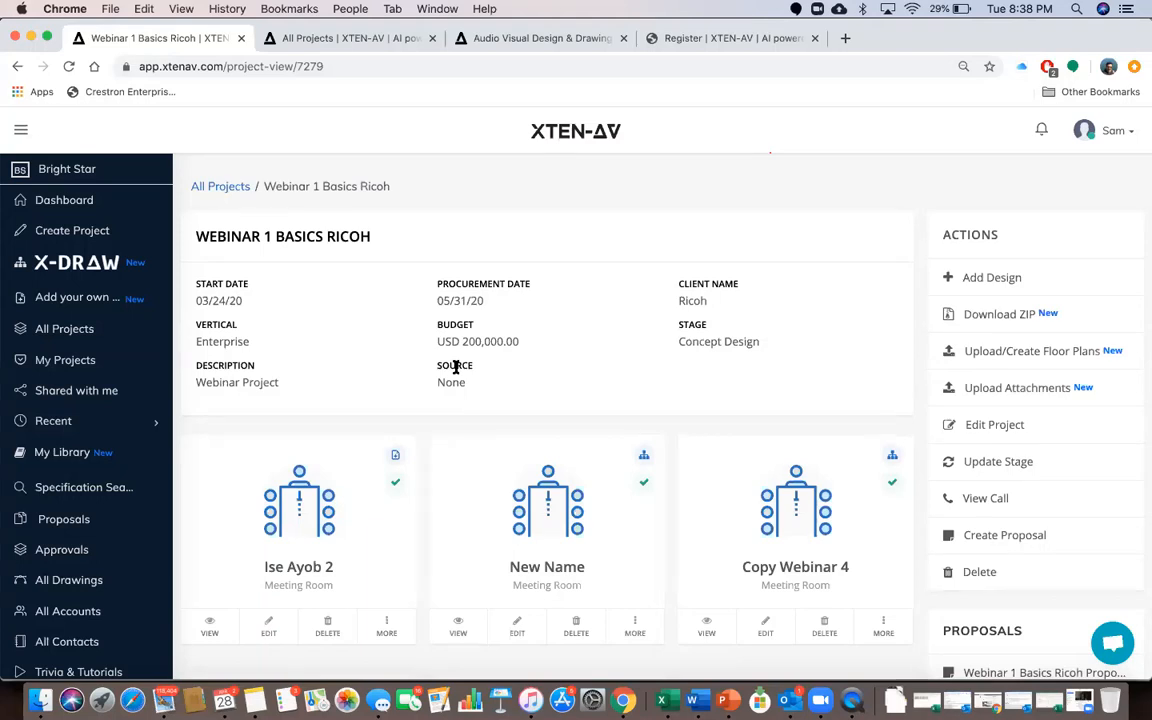
{"action": "scroll", "coordinate": [710, 428], "scroll_direction": "down", "scroll_amount": 2}
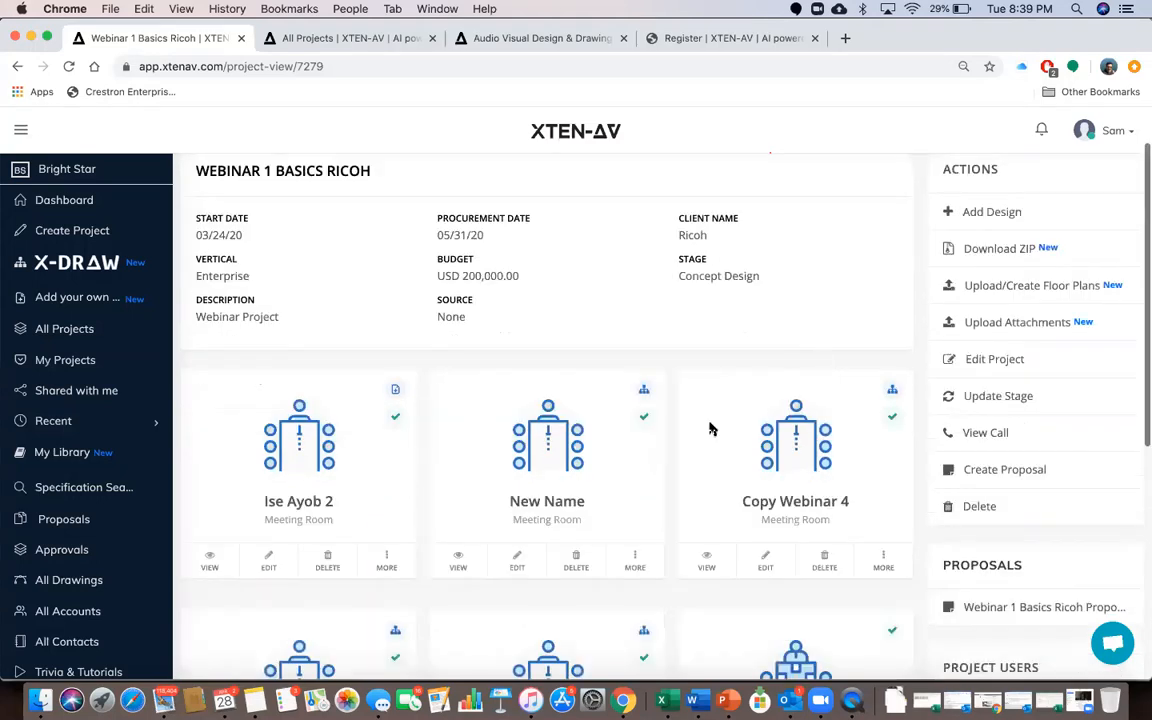
{"action": "scroll", "coordinate": [699, 437], "scroll_direction": "down", "scroll_amount": 2}
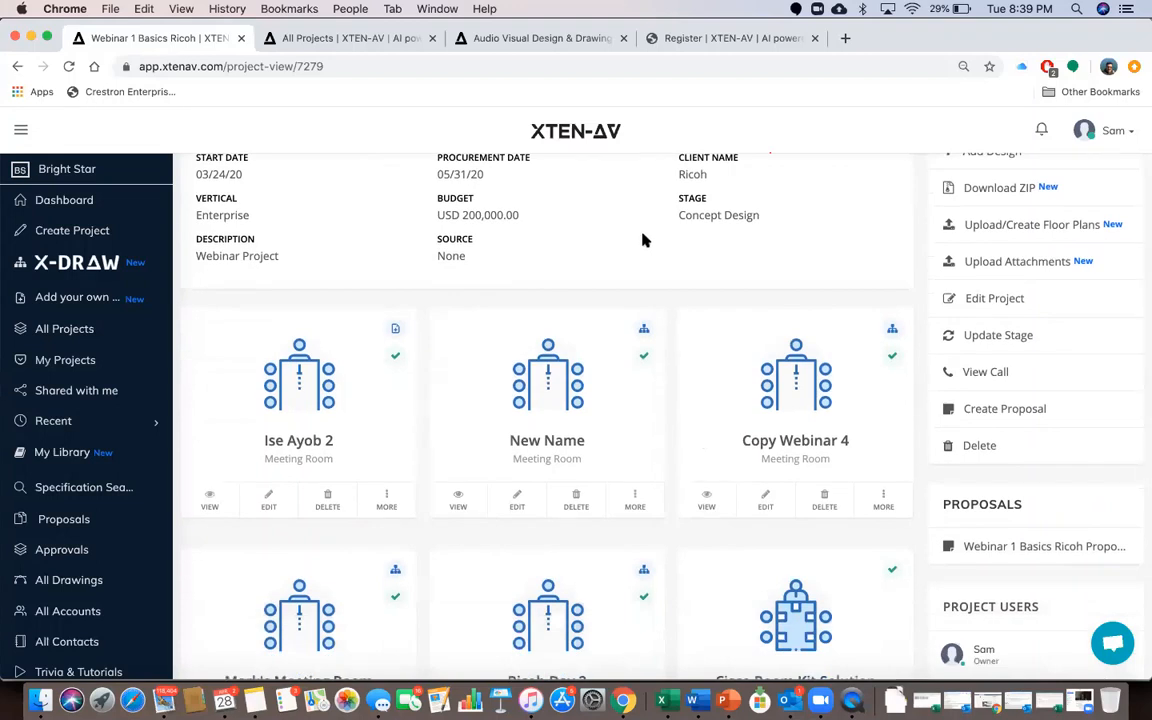
{"action": "scroll", "coordinate": [650, 270], "scroll_direction": "up", "scroll_amount": 2}
{"action": "scroll", "coordinate": [612, 311], "scroll_direction": "down", "scroll_amount": 2}
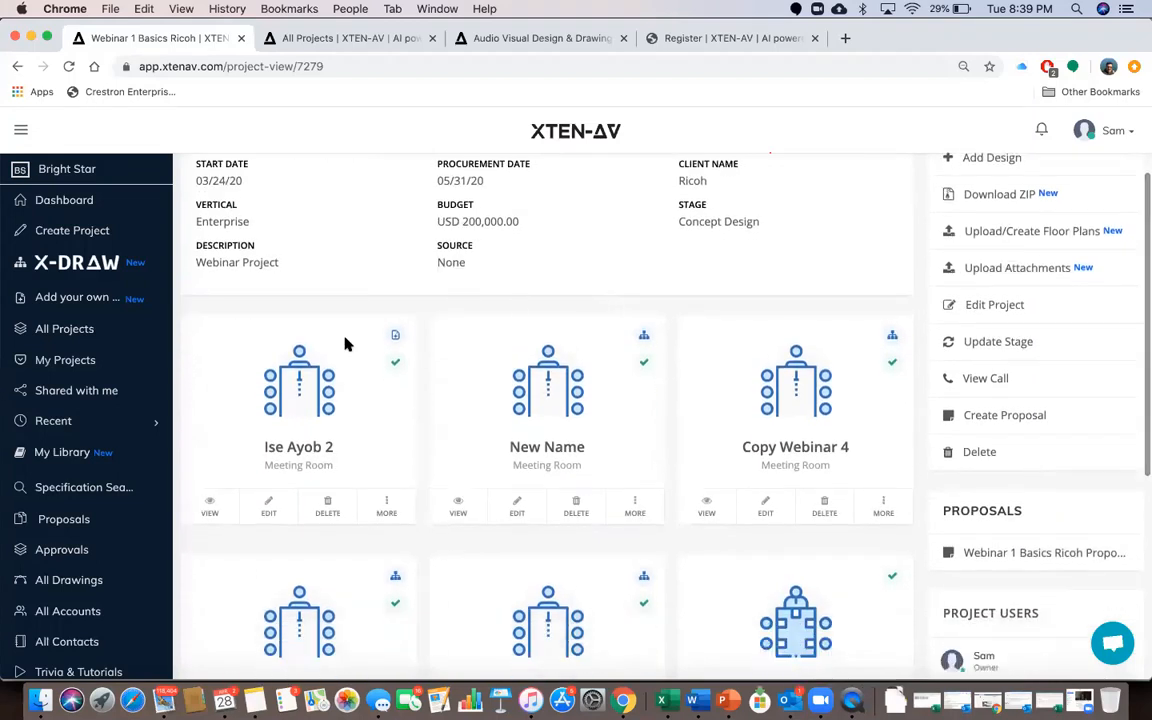
{"action": "scroll", "coordinate": [563, 417], "scroll_direction": "down", "scroll_amount": 6}
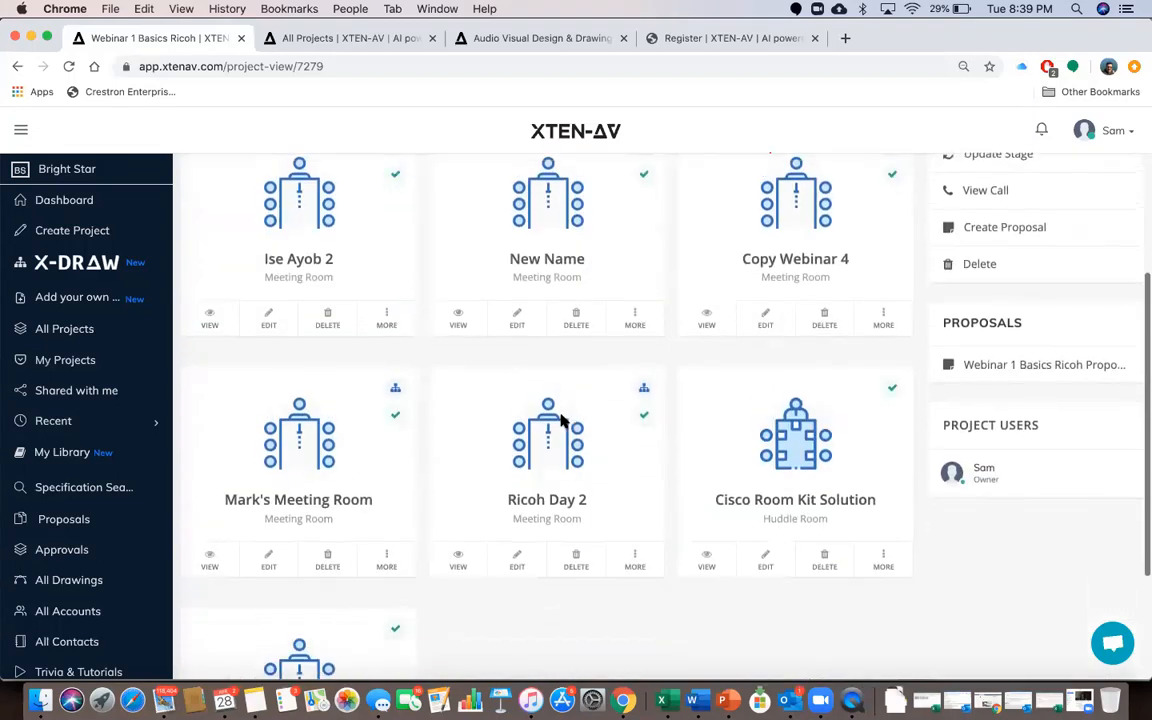
{"action": "scroll", "coordinate": [563, 420], "scroll_direction": "down", "scroll_amount": 6}
{"action": "scroll", "coordinate": [563, 420], "scroll_direction": "up", "scroll_amount": 13}
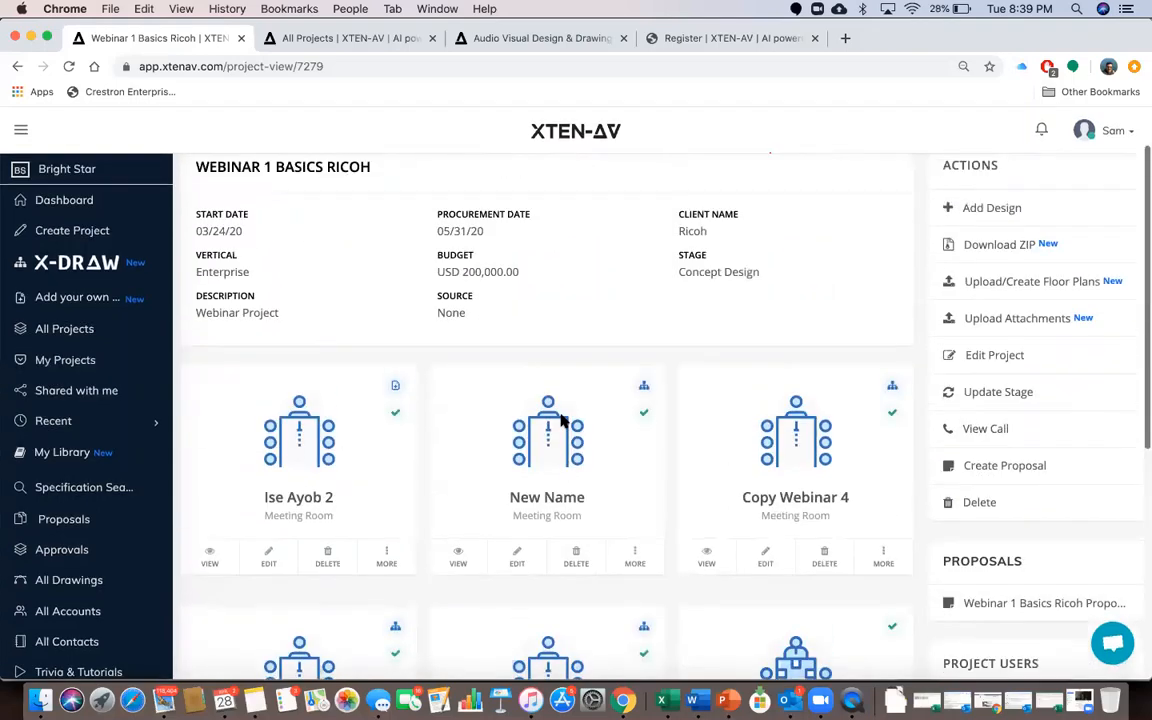
{"action": "scroll", "coordinate": [478, 465], "scroll_direction": "down", "scroll_amount": 8}
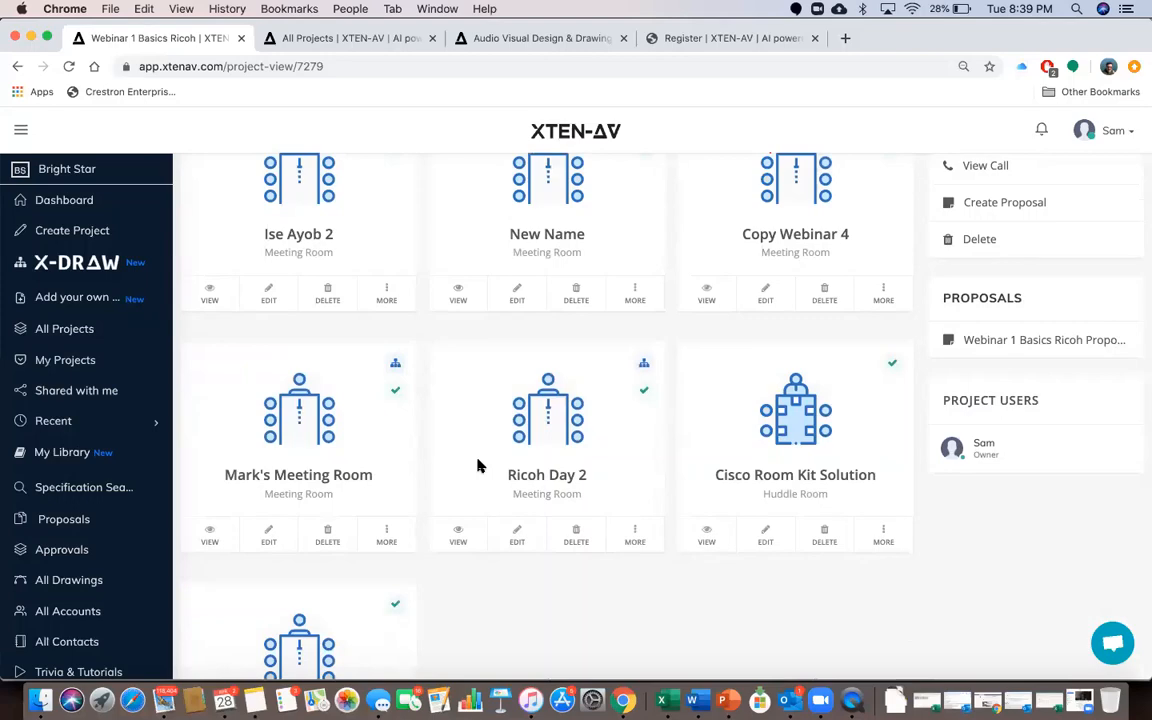
{"action": "scroll", "coordinate": [477, 465], "scroll_direction": "up", "scroll_amount": 2}
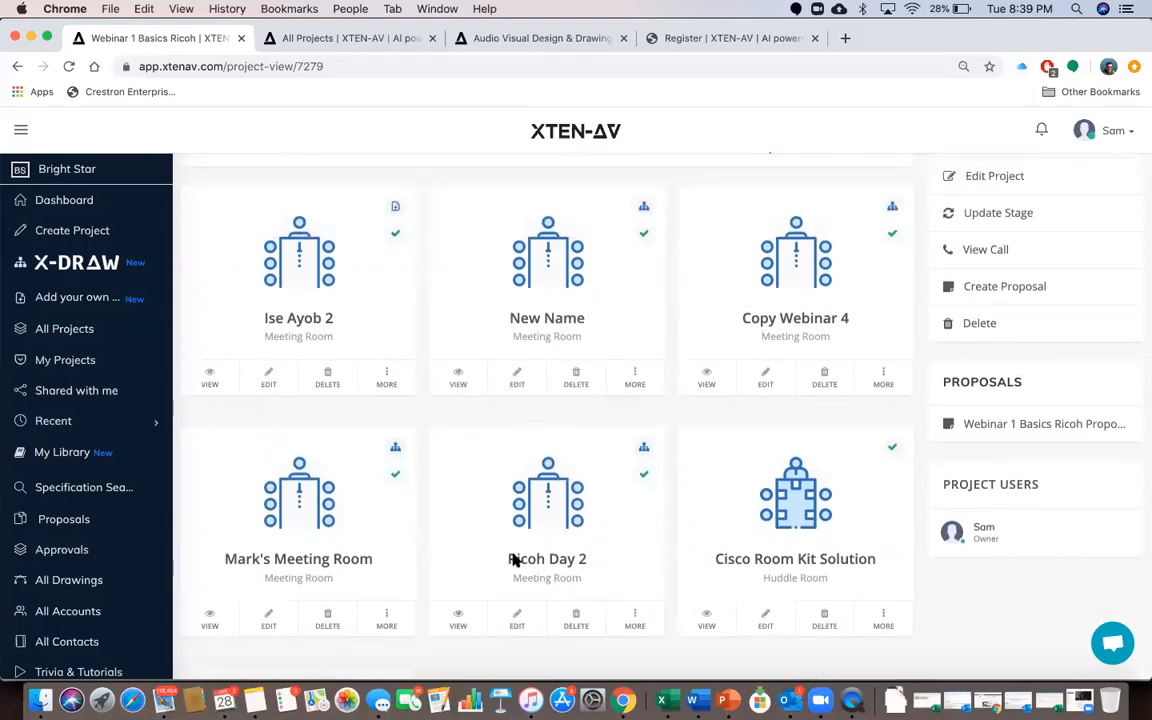
{"action": "scroll", "coordinate": [512, 558], "scroll_direction": "up", "scroll_amount": 7}
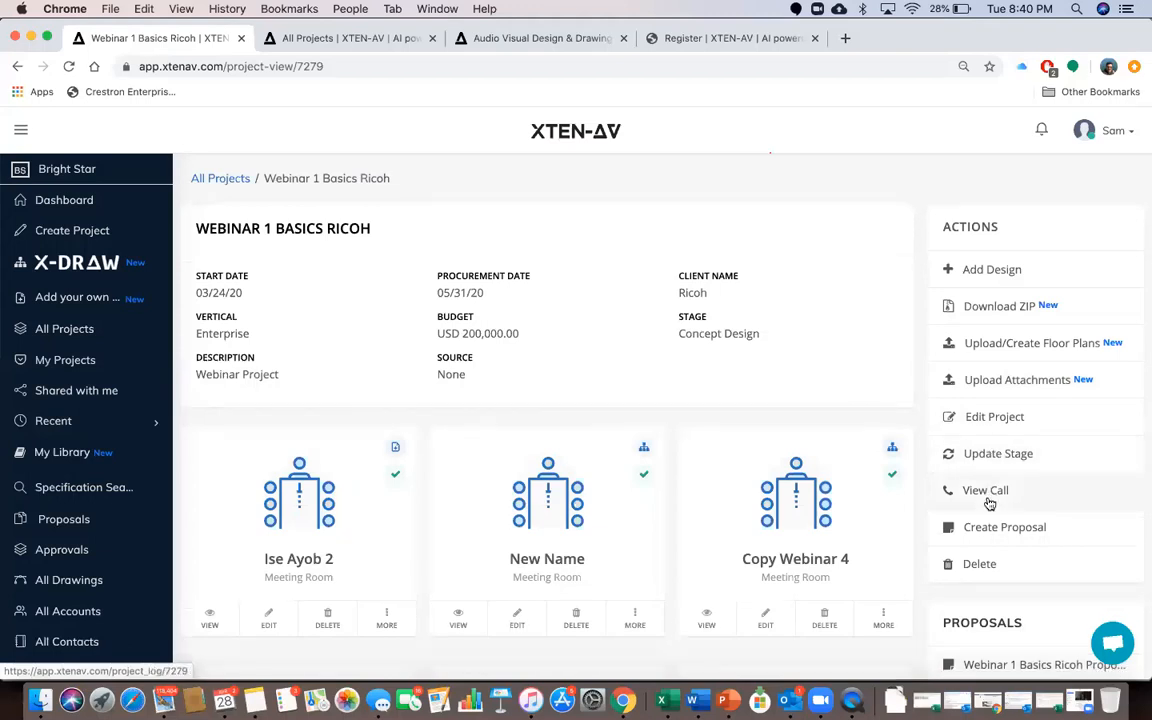
Examine the project's available actions, its room designs, and the Proposals and Project Users sections
{"action": "scroll", "coordinate": [994, 455], "scroll_direction": "down", "scroll_amount": 2}
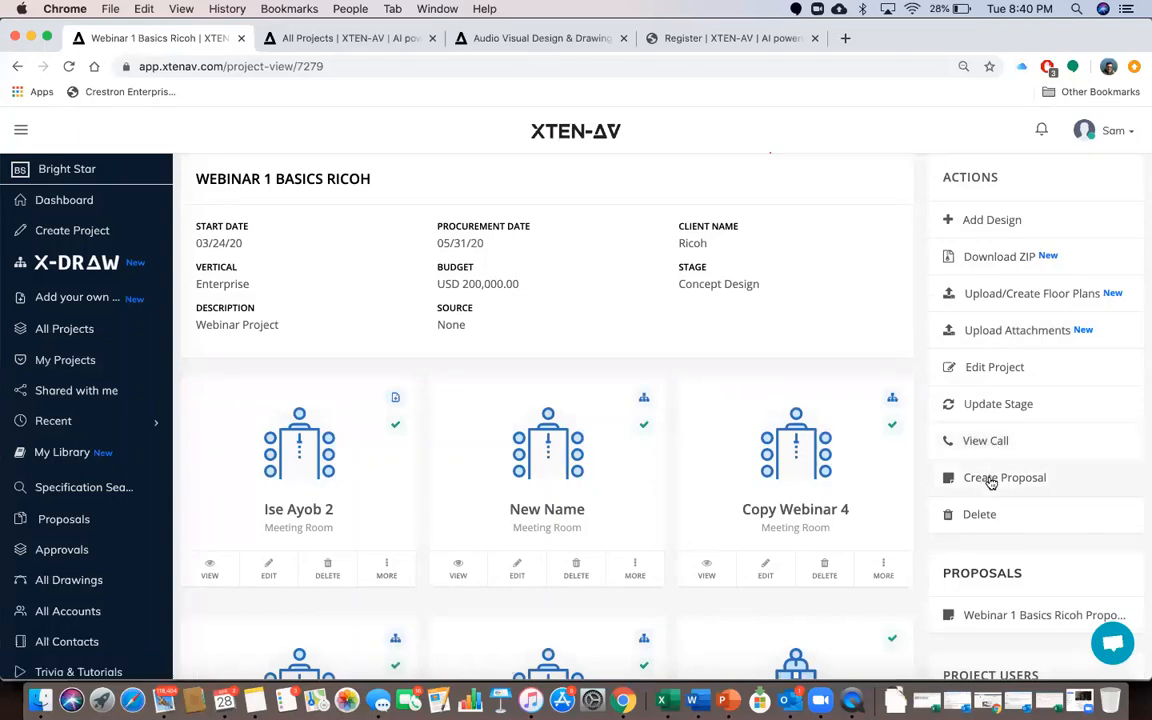
{"action": "scroll", "coordinate": [990, 480], "scroll_direction": "down", "scroll_amount": 1}
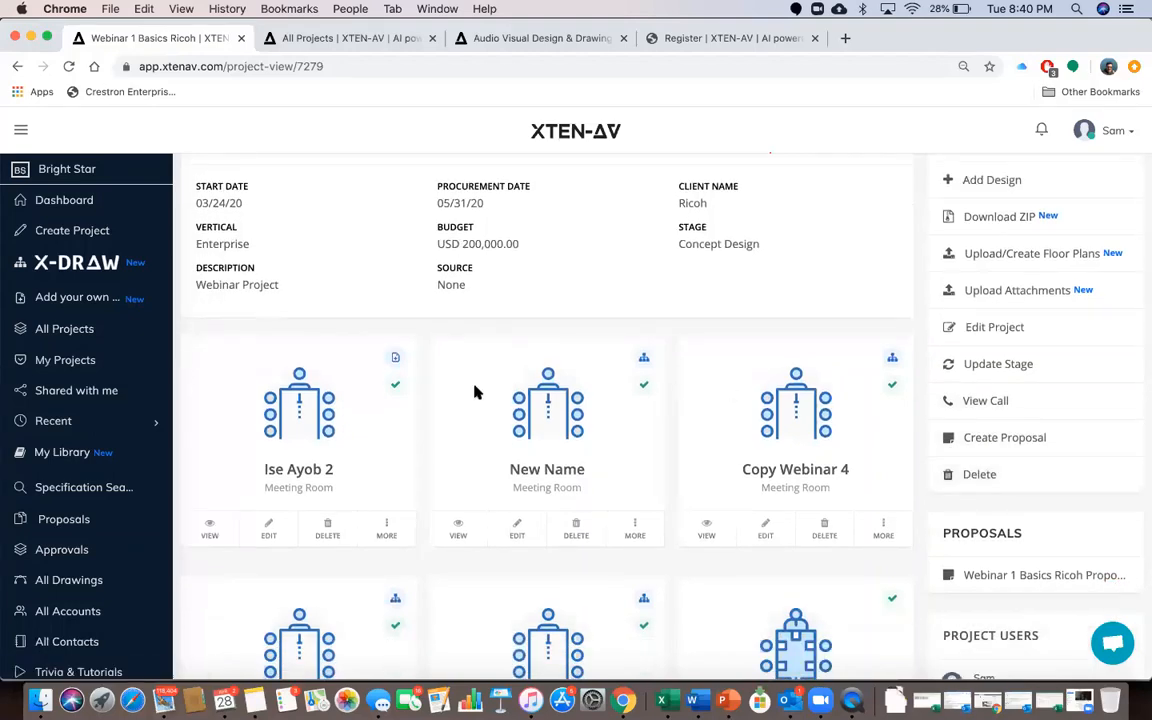
{"action": "scroll", "coordinate": [520, 560], "scroll_direction": "down", "scroll_amount": 7}
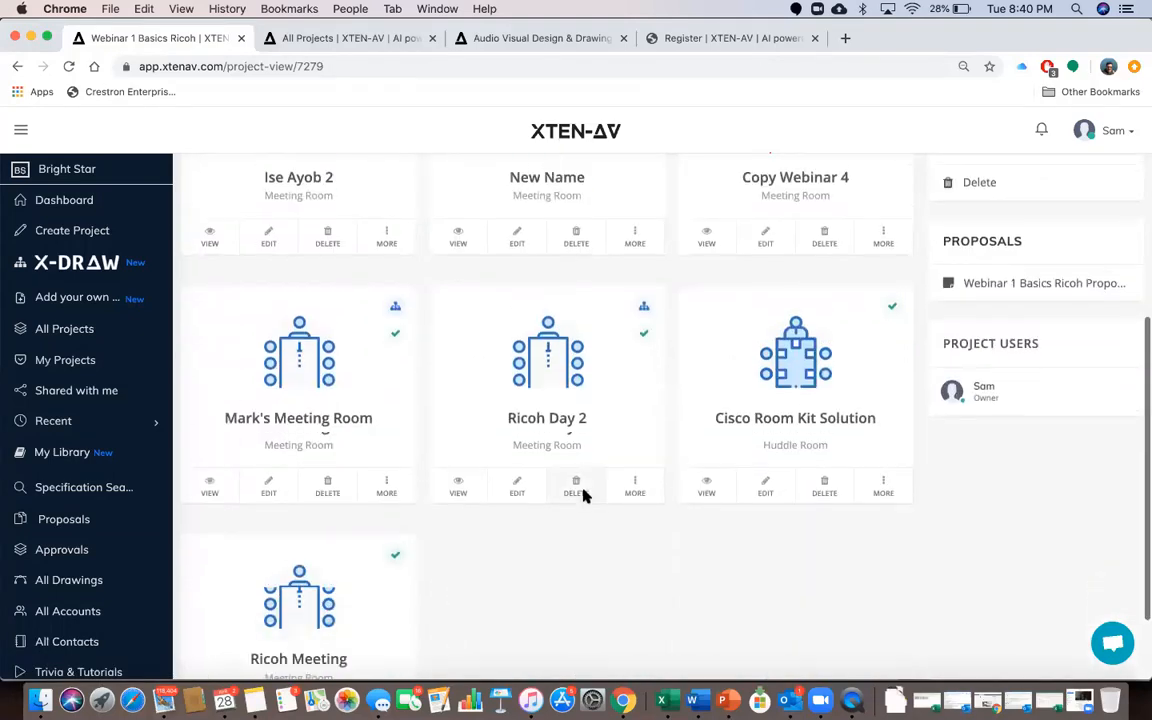
{"action": "scroll", "coordinate": [620, 475], "scroll_direction": "up", "scroll_amount": 10}
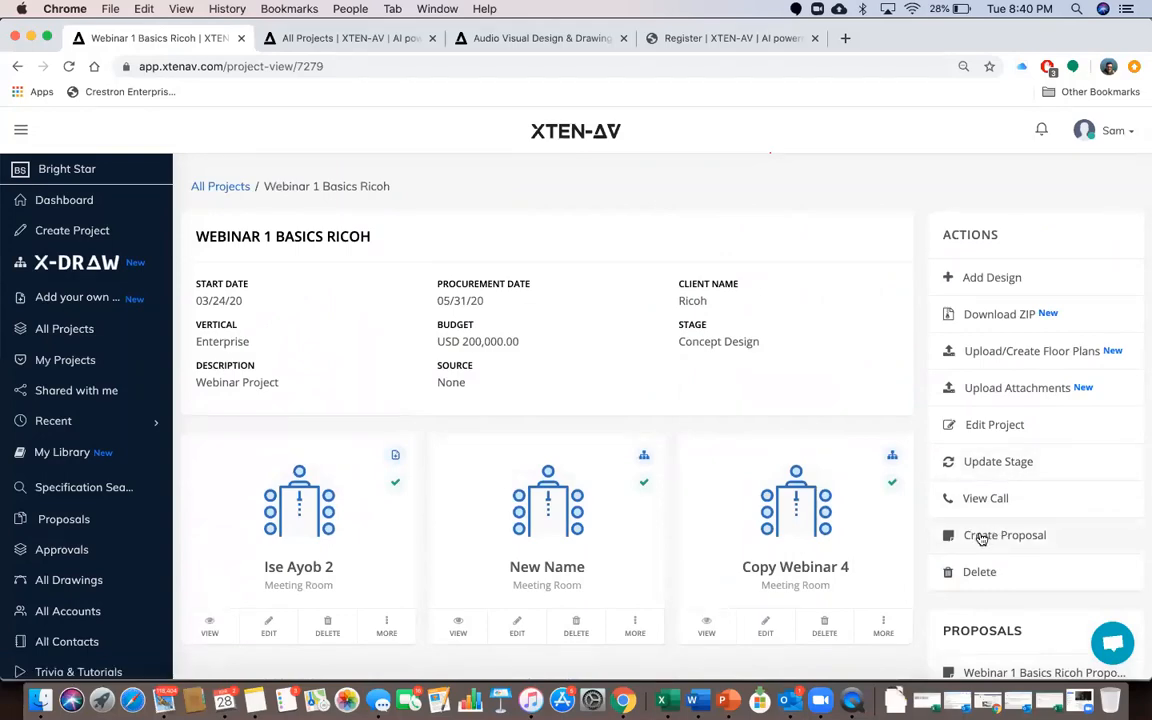
{"action": "scroll", "coordinate": [985, 530], "scroll_direction": "down", "scroll_amount": 5}
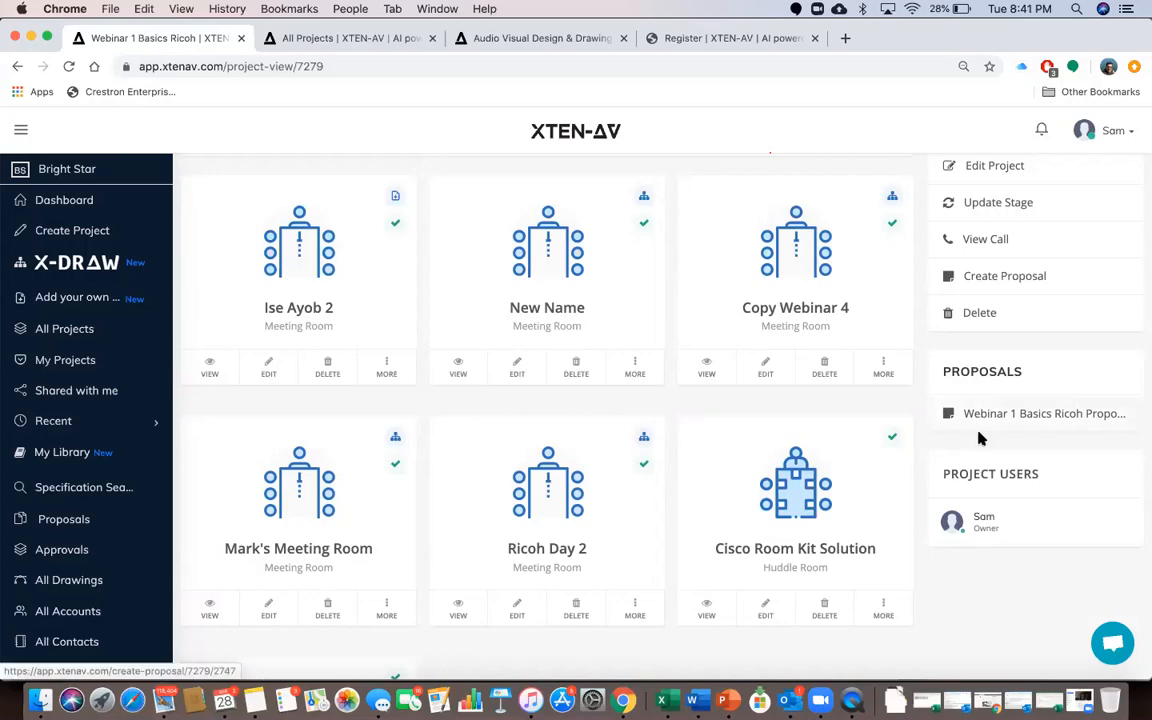
{"action": "scroll", "coordinate": [988, 470], "scroll_direction": "up", "scroll_amount": 5}
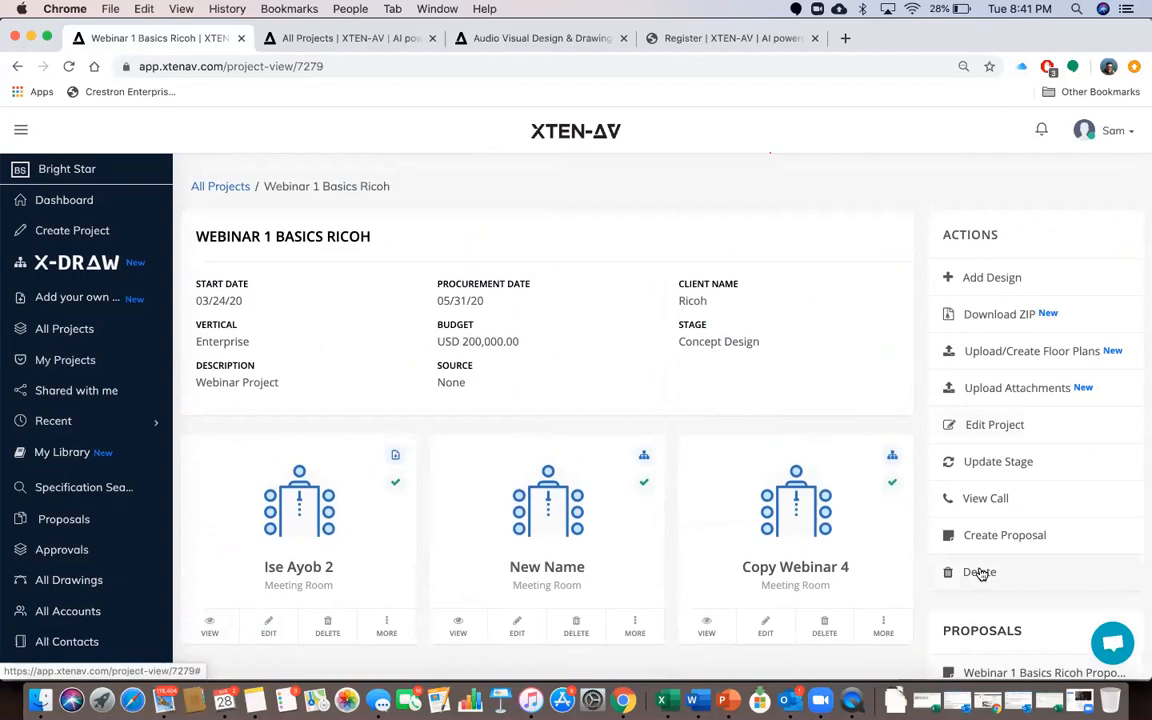
Start adding a design to the Webinar 1 Basics Ricoh project and review the available room templates
{"action": "left_click", "coordinate": [972, 281]}
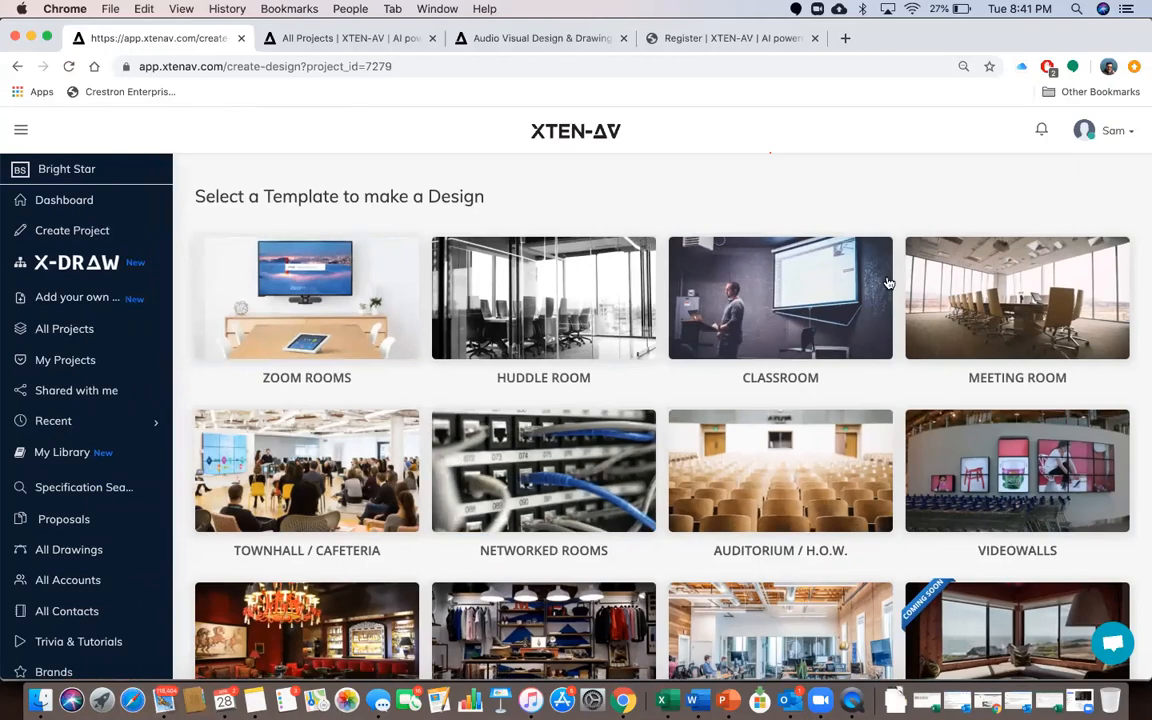
{"action": "scroll", "coordinate": [955, 302], "scroll_direction": "down", "scroll_amount": 1}
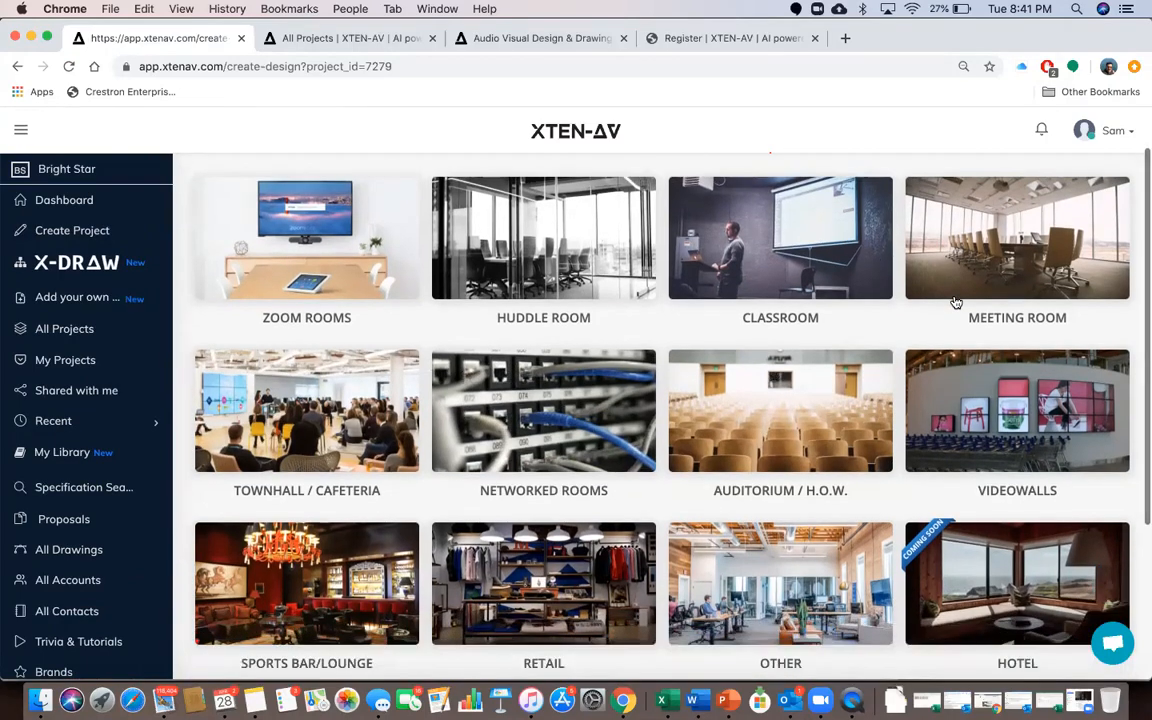
{"action": "scroll", "coordinate": [955, 302], "scroll_direction": "down", "scroll_amount": 2}
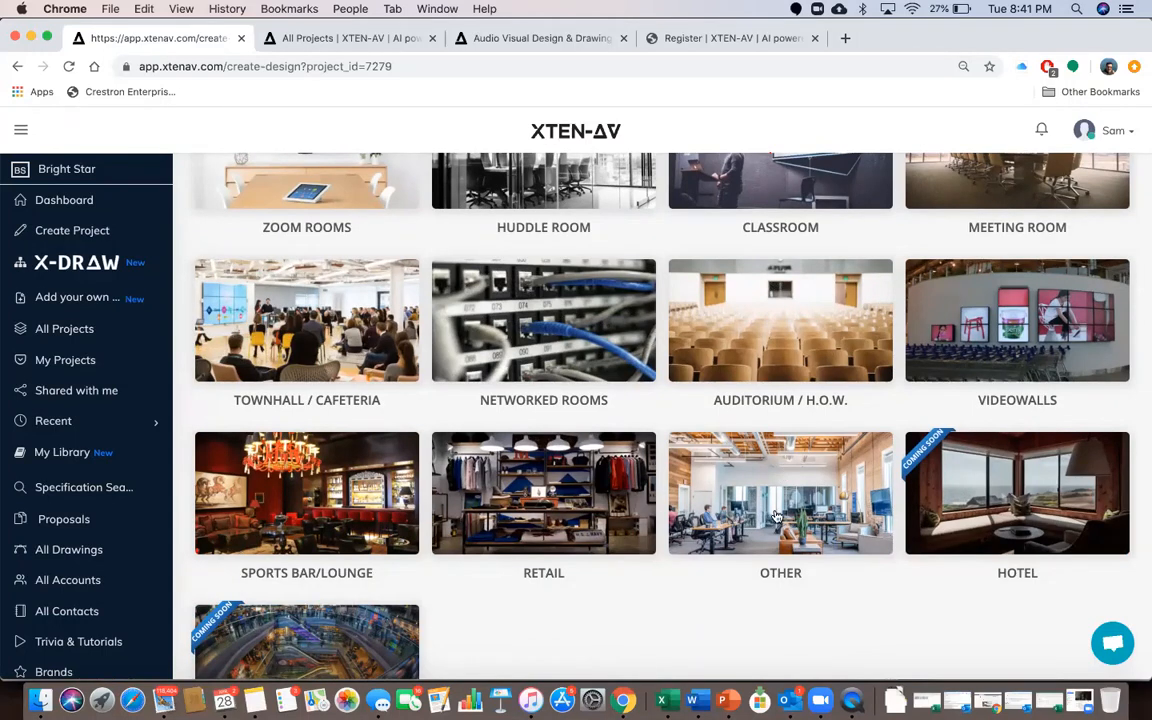
{"action": "scroll", "coordinate": [782, 504], "scroll_direction": "up", "scroll_amount": 3}
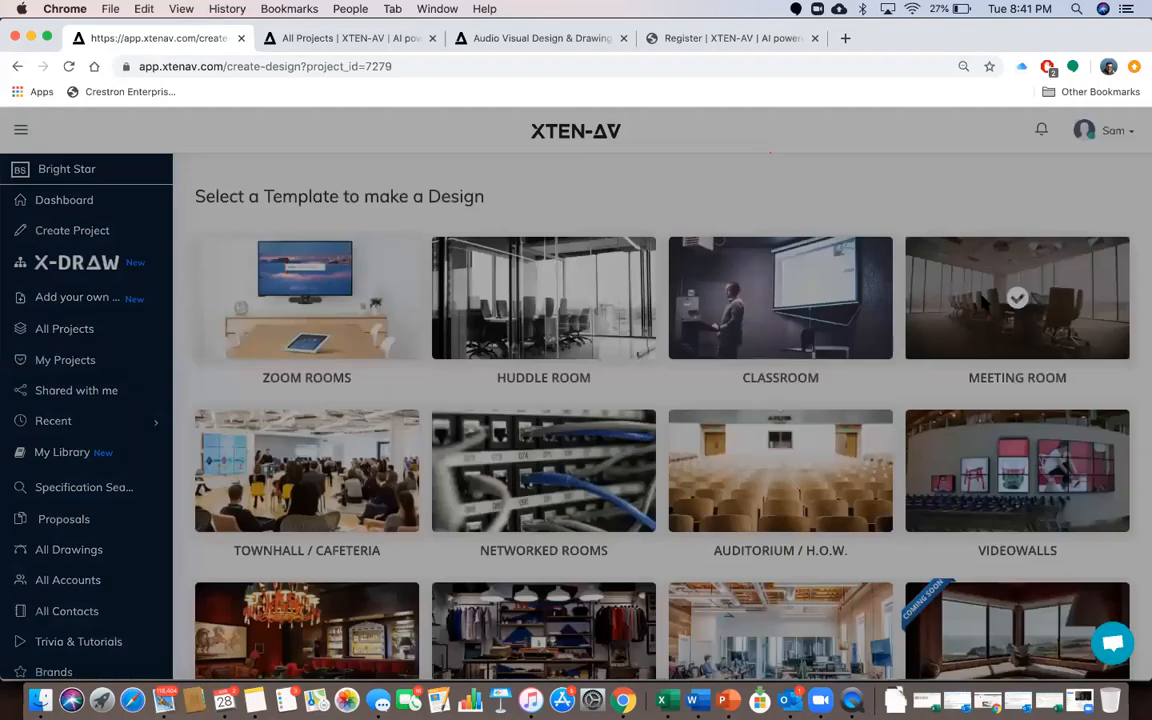
Fill in a Meeting Room design named "weekly Webinar 3", discard it without creating it, and return to the project page
{"action": "left_click", "coordinate": [1004, 262]}
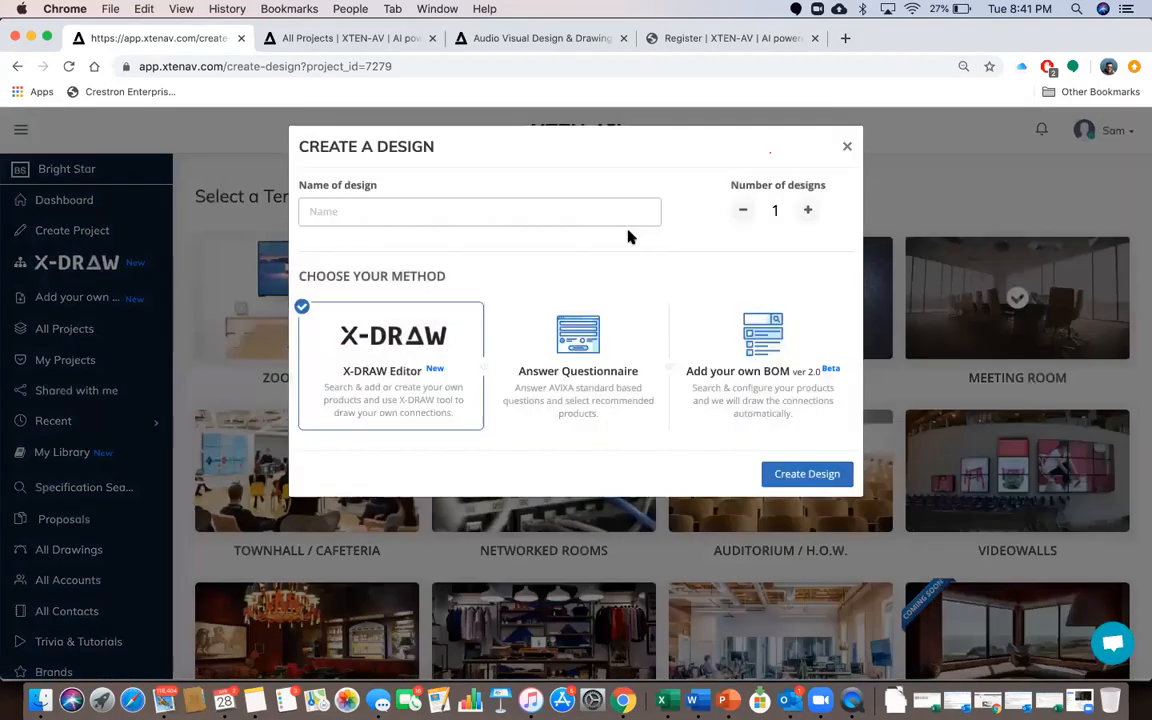
{"action": "left_click", "coordinate": [422, 213]}
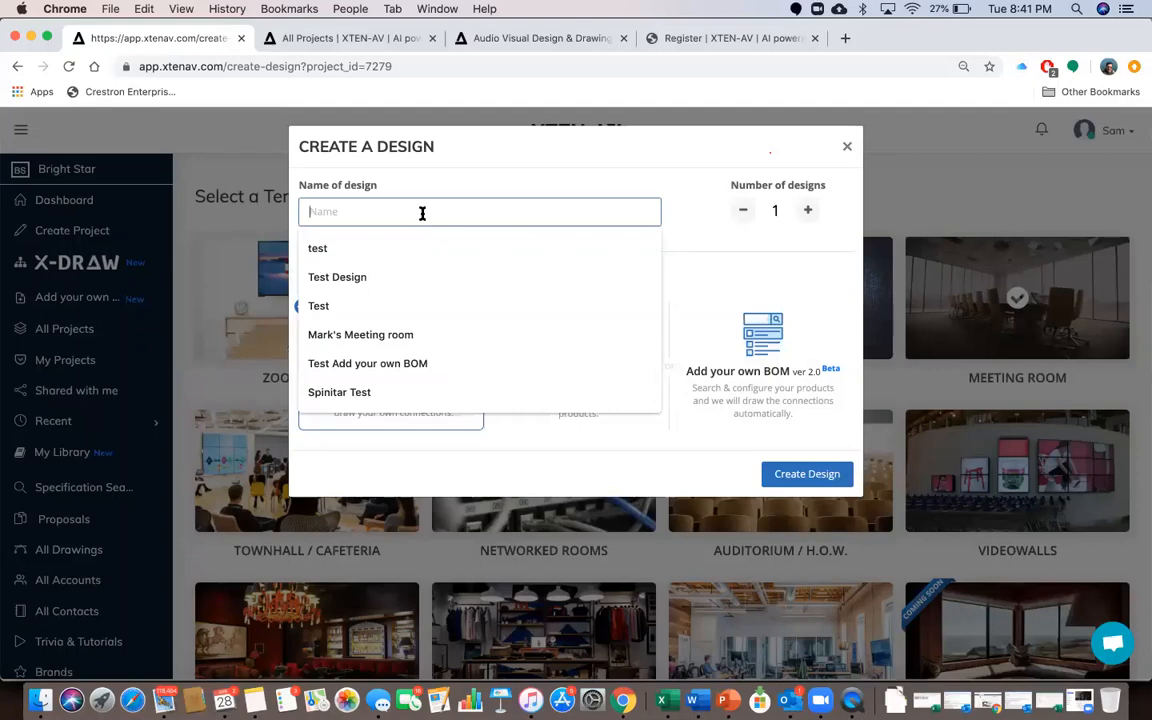
{"action": "type", "text": "weekly"}
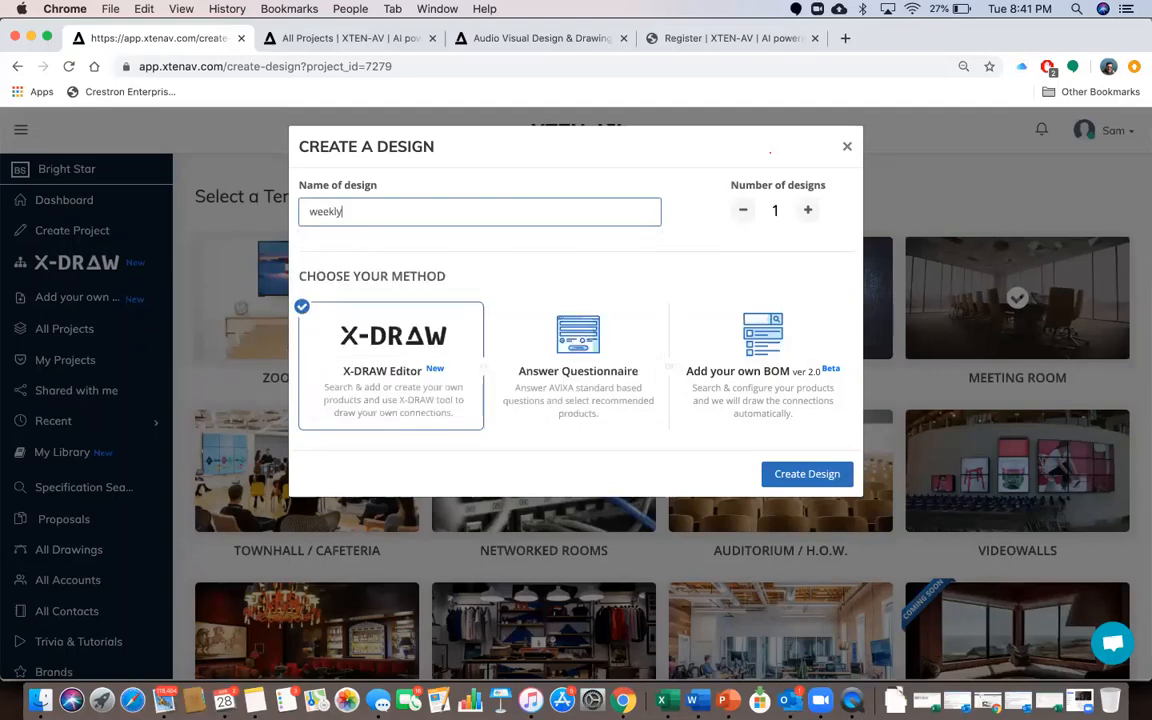
{"action": "type", "text": " Webinar 3"}
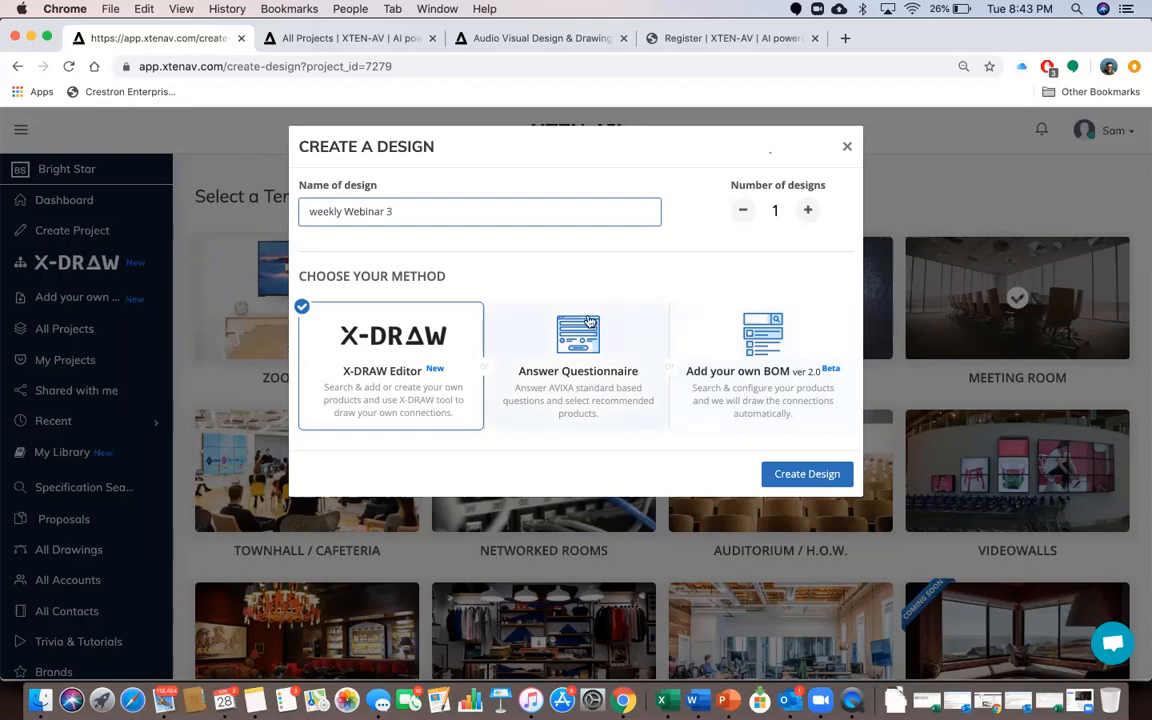
{"action": "left_click", "coordinate": [848, 149]}
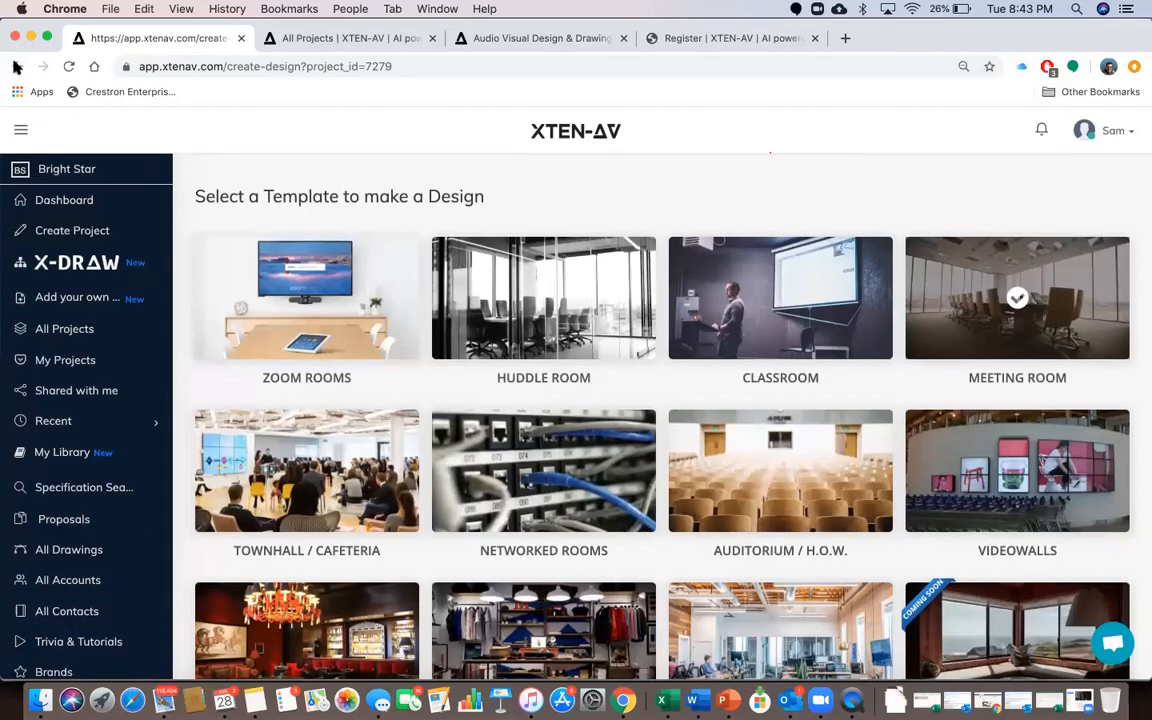
{"action": "left_click", "coordinate": [16, 67]}
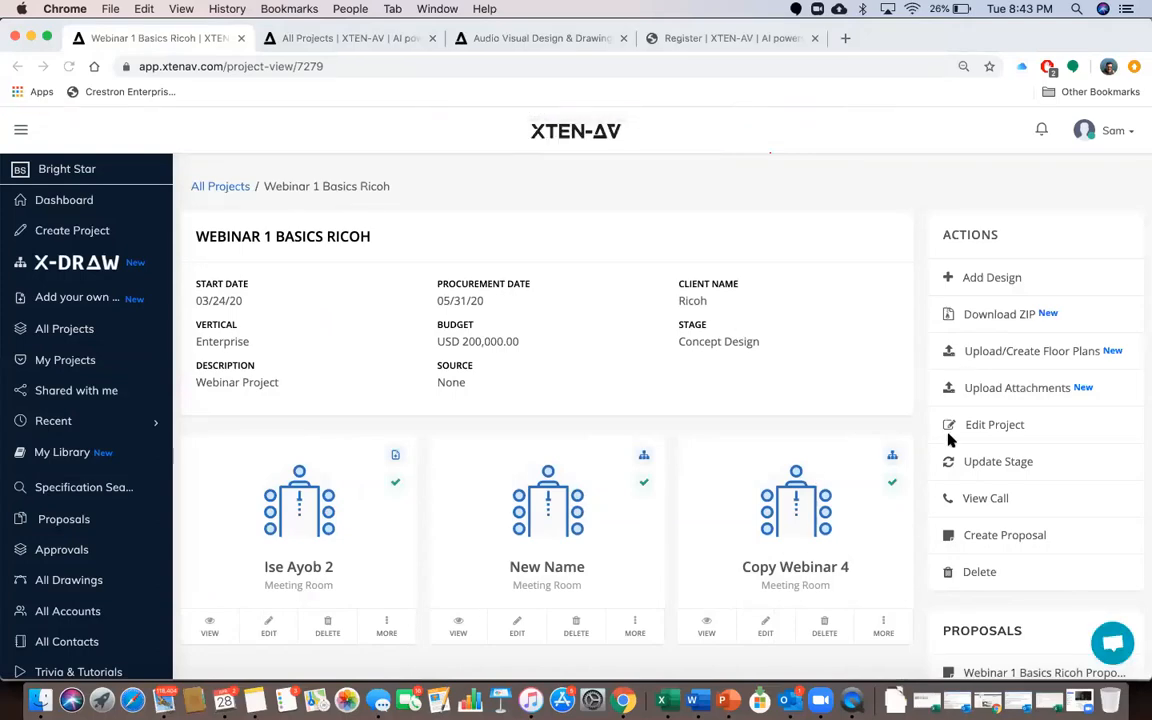
Look through the project's room designs and open the Ricoh Meeting design for editing
{"action": "scroll", "coordinate": [987, 490], "scroll_direction": "down", "scroll_amount": 5}
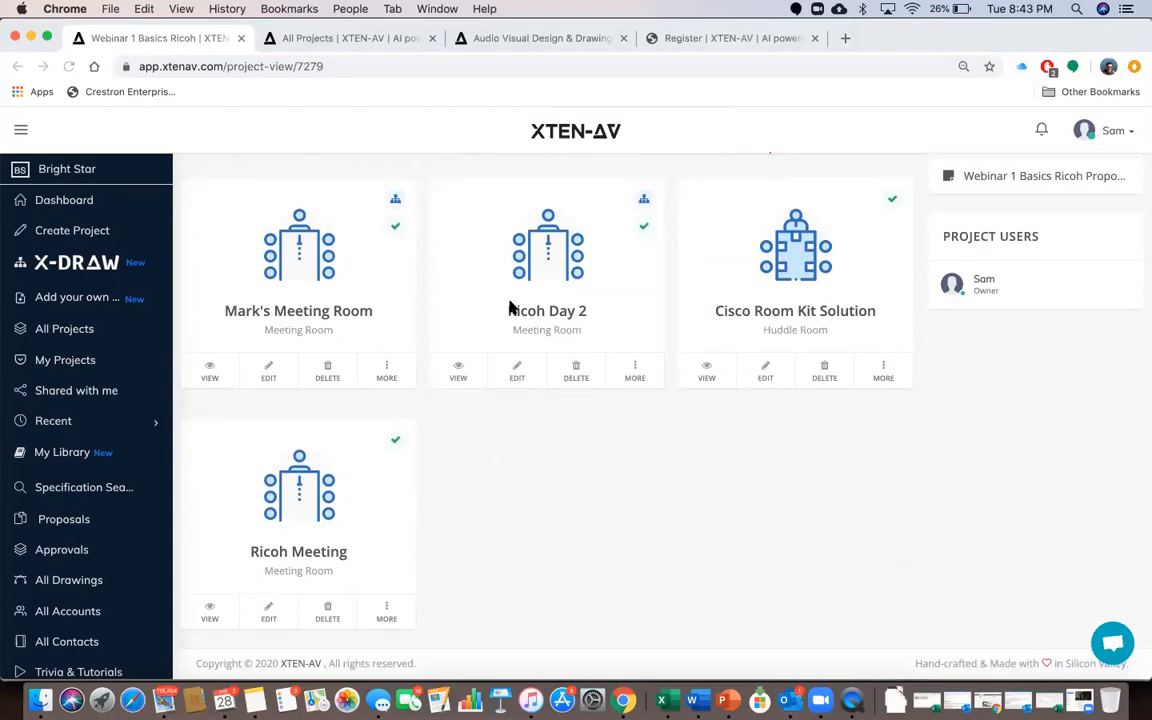
{"action": "scroll", "coordinate": [737, 399], "scroll_direction": "up", "scroll_amount": 10}
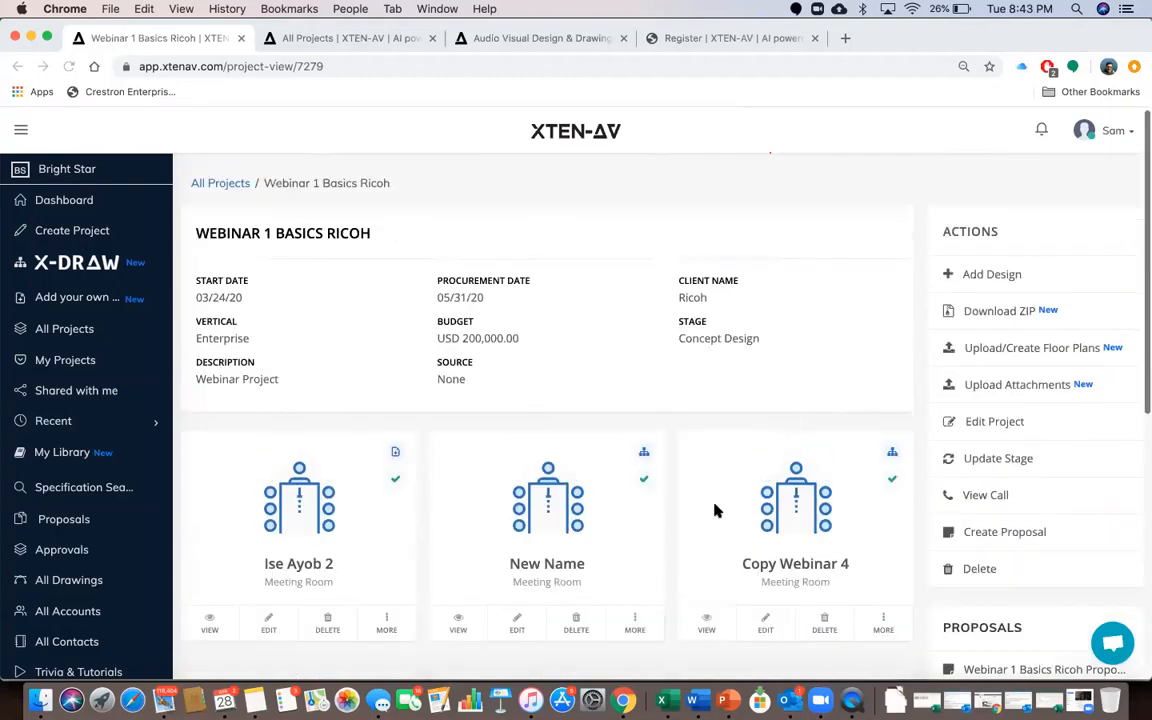
{"action": "scroll", "coordinate": [715, 506], "scroll_direction": "down", "scroll_amount": 6}
{"action": "scroll", "coordinate": [562, 536], "scroll_direction": "down", "scroll_amount": 3}
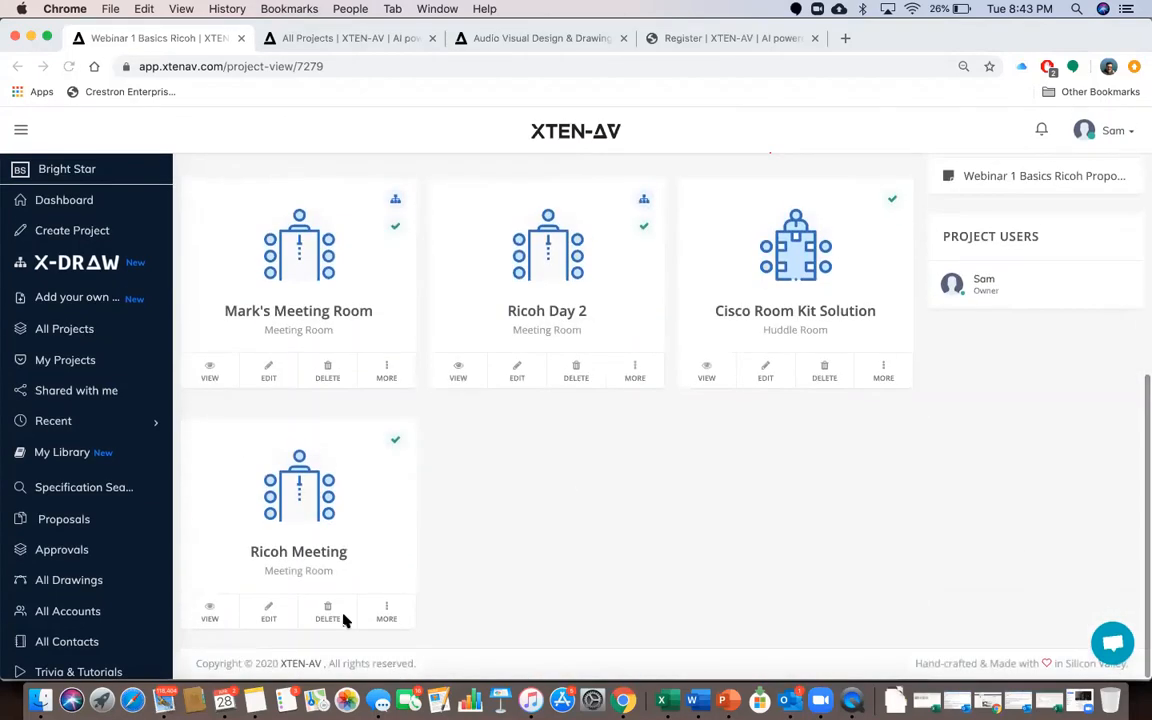
{"action": "left_click", "coordinate": [268, 617]}
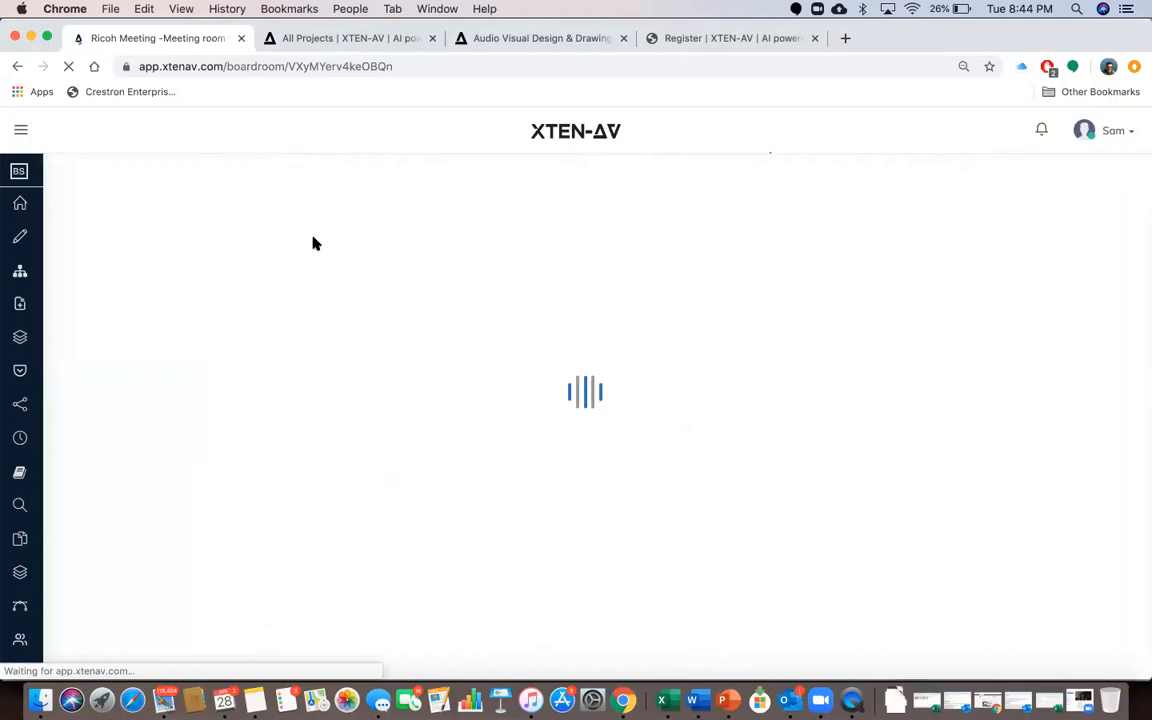
Open the Webinar 1 Basics Ricoh project in the All Projects browser tab and return to the Ricoh Meeting design
{"action": "left_click", "coordinate": [313, 40]}
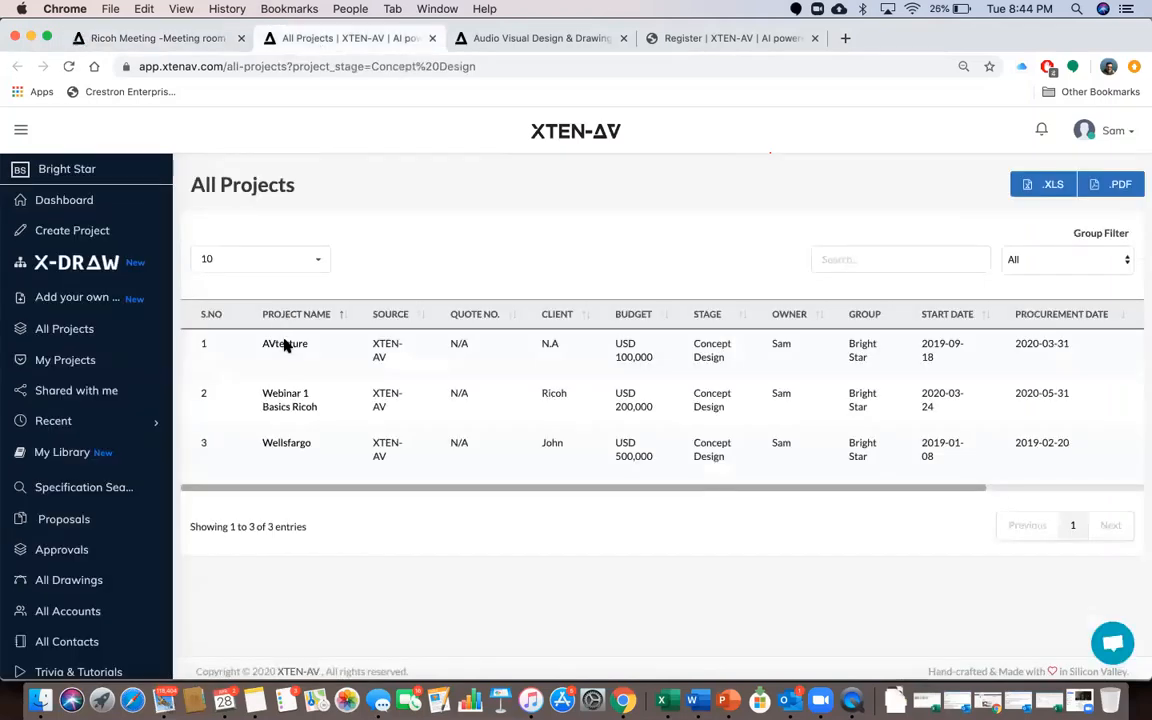
{"action": "left_click", "coordinate": [286, 400]}
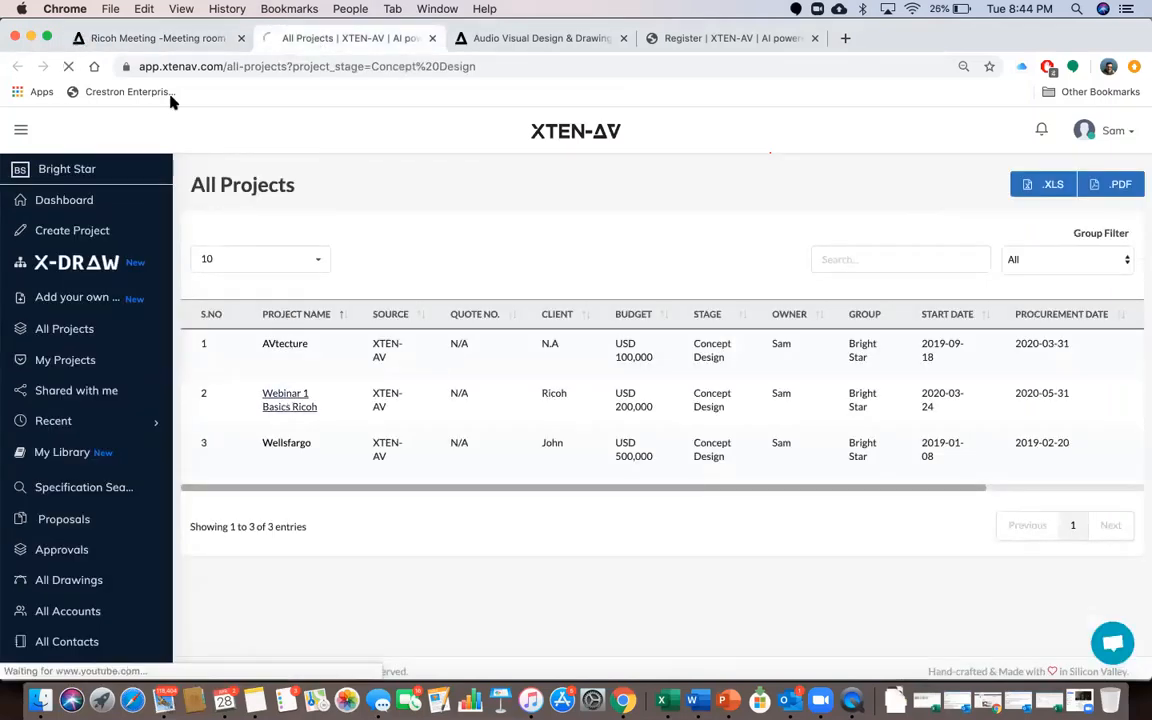
{"action": "left_click", "coordinate": [154, 40]}
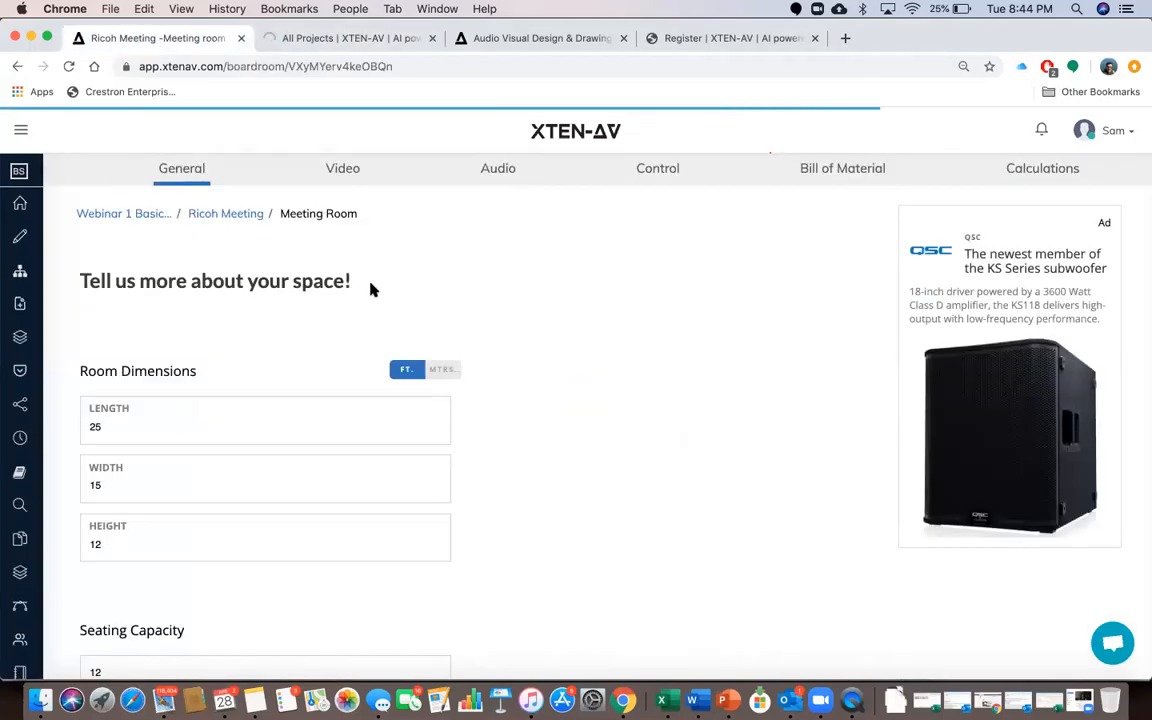
{"action": "left_click", "coordinate": [345, 37]}
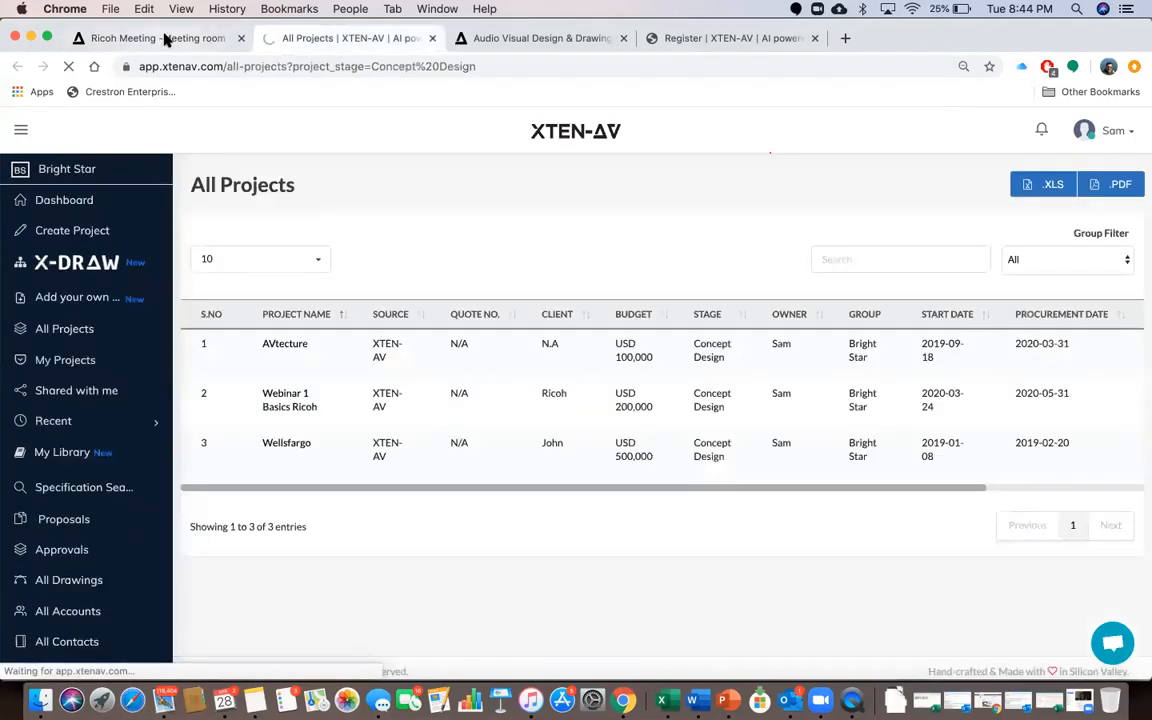
{"action": "left_click", "coordinate": [160, 38]}
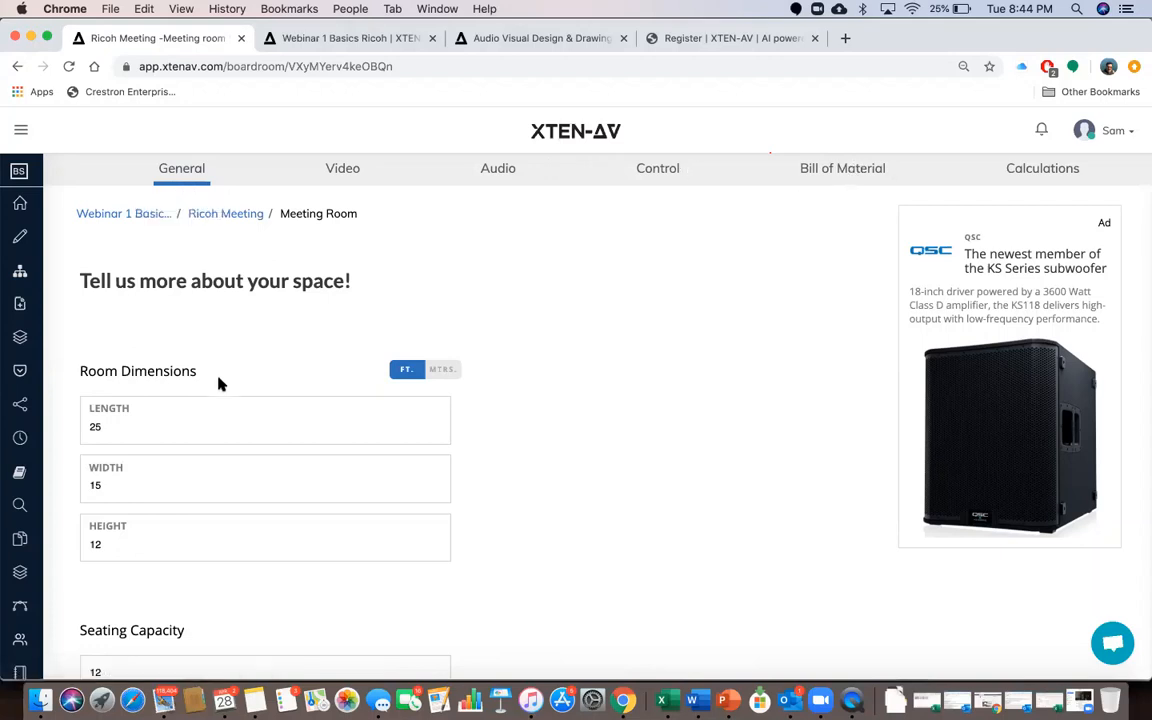
Review the room dimensions, seating, video source and VGA questions, and save the general specifications to continue to Video
{"action": "scroll", "coordinate": [221, 384], "scroll_direction": "down", "scroll_amount": 1}
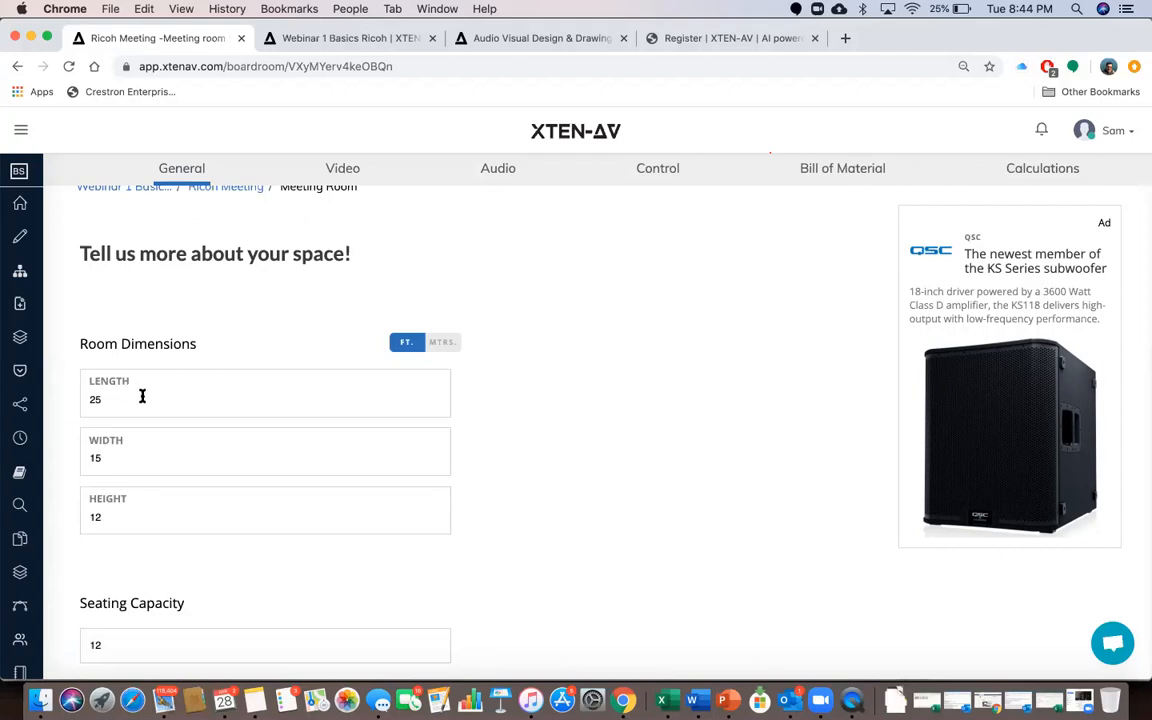
{"action": "scroll", "coordinate": [212, 465], "scroll_direction": "down", "scroll_amount": 3}
{"action": "scroll", "coordinate": [190, 445], "scroll_direction": "down", "scroll_amount": 5}
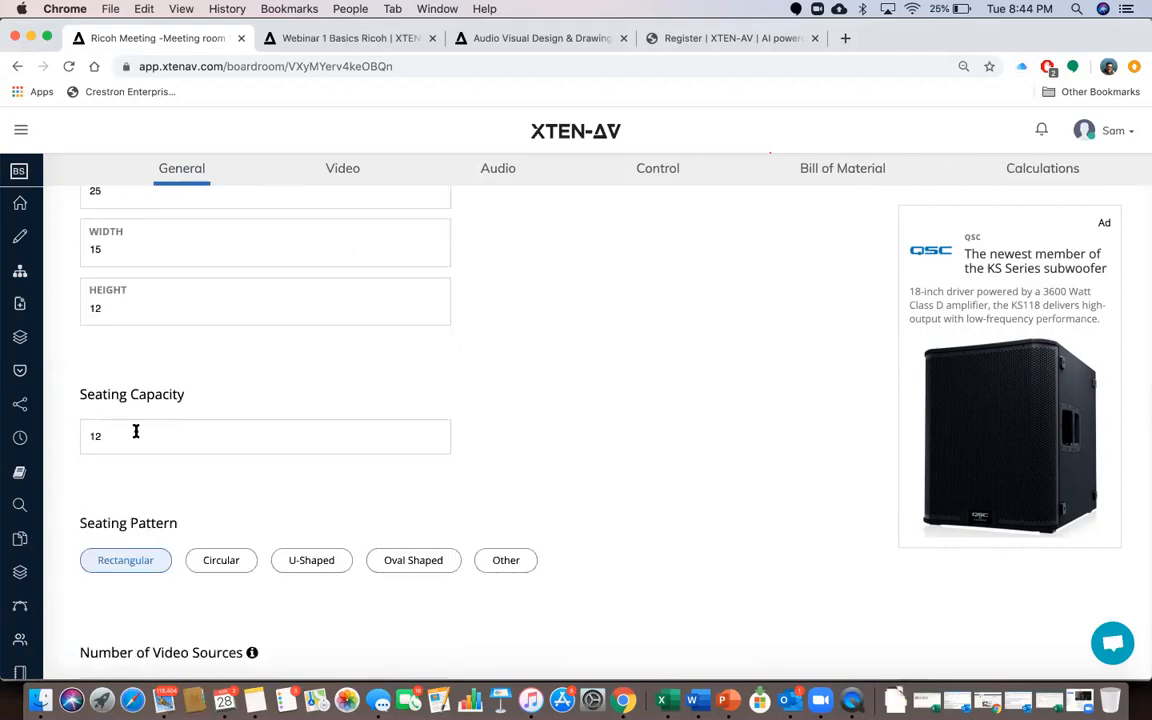
{"action": "scroll", "coordinate": [174, 513], "scroll_direction": "down", "scroll_amount": 3}
{"action": "scroll", "coordinate": [172, 510], "scroll_direction": "down", "scroll_amount": 4}
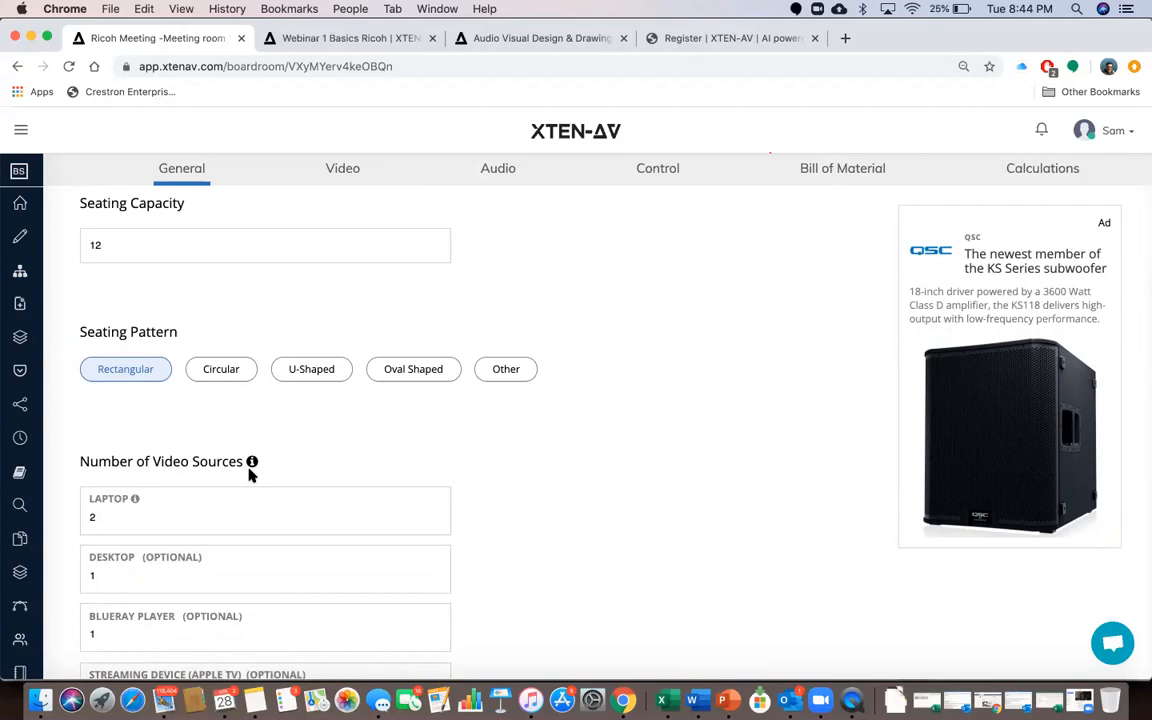
{"action": "scroll", "coordinate": [195, 506], "scroll_direction": "down", "scroll_amount": 3}
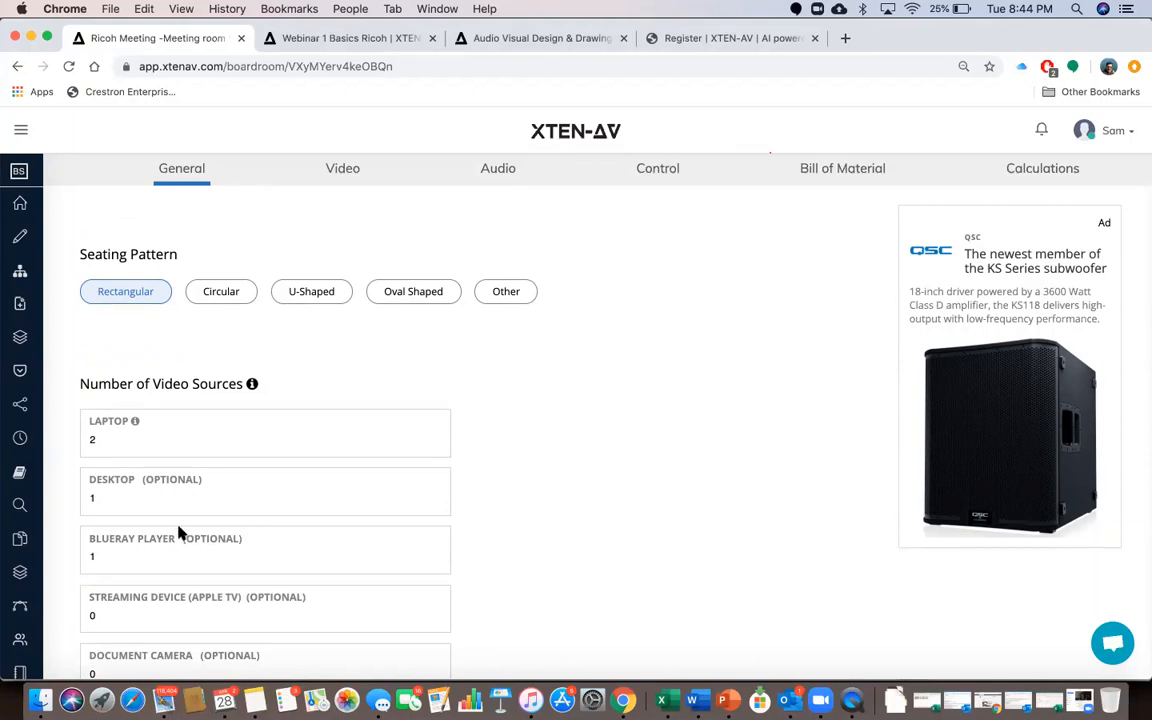
{"action": "scroll", "coordinate": [178, 534], "scroll_direction": "down", "scroll_amount": 5}
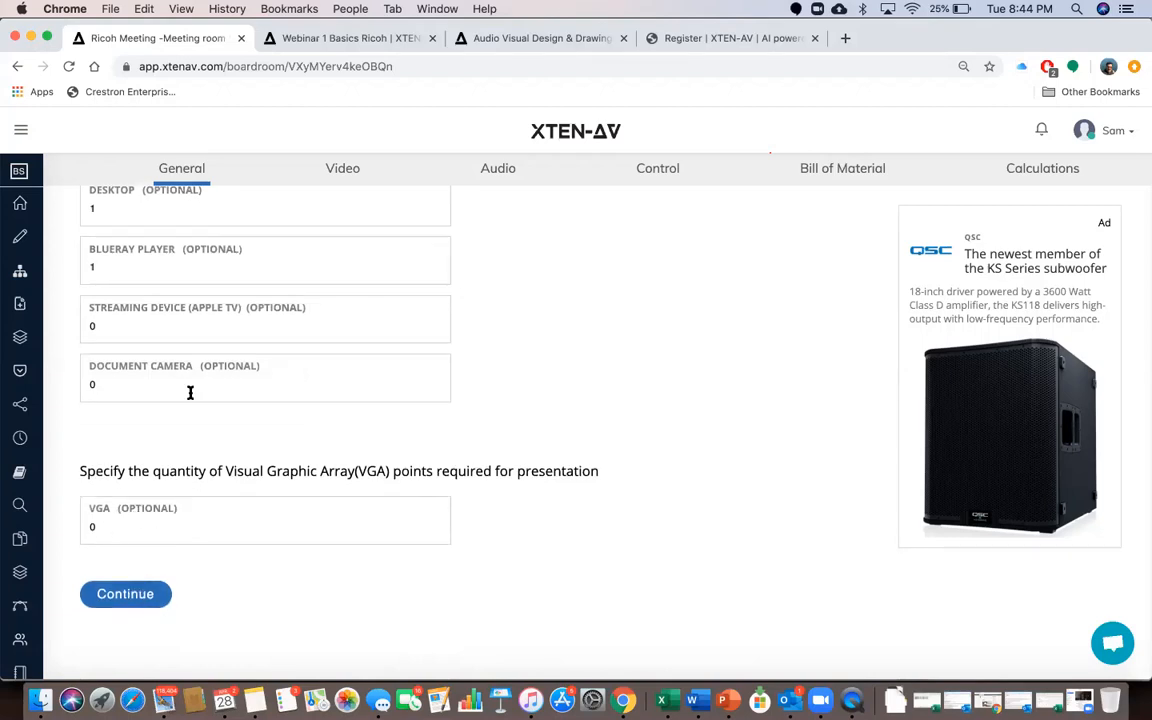
{"action": "scroll", "coordinate": [190, 395], "scroll_direction": "up", "scroll_amount": 5}
{"action": "scroll", "coordinate": [190, 399], "scroll_direction": "down", "scroll_amount": 5}
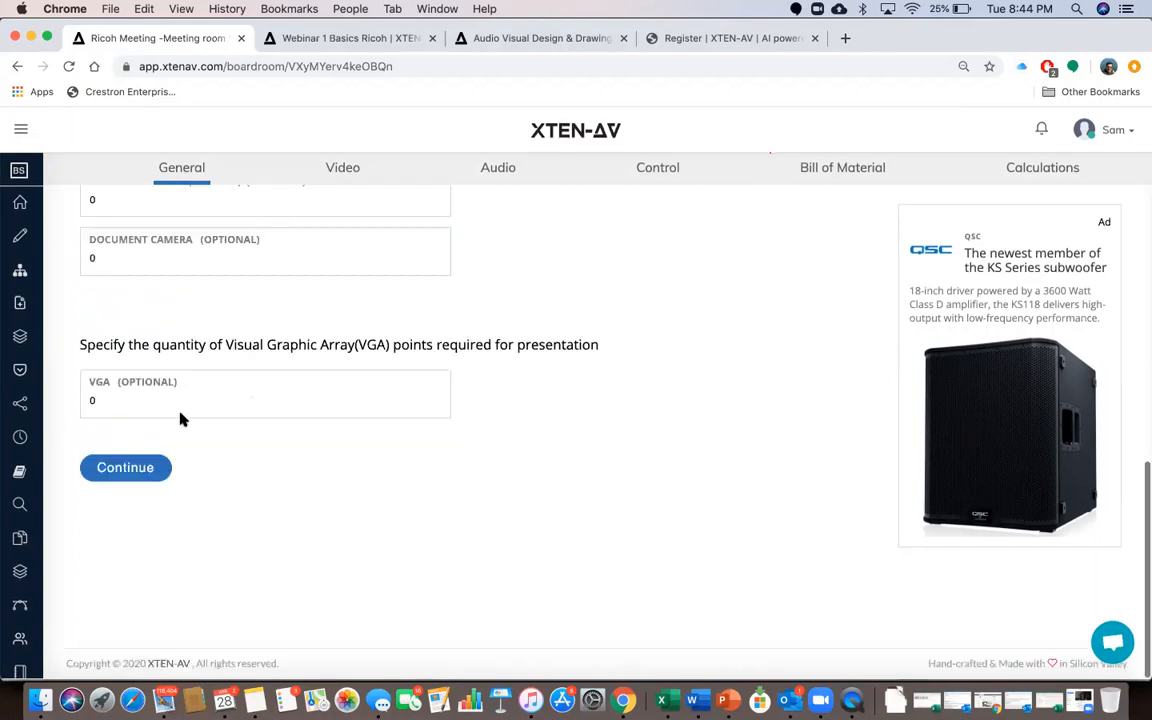
{"action": "left_click", "coordinate": [143, 468]}
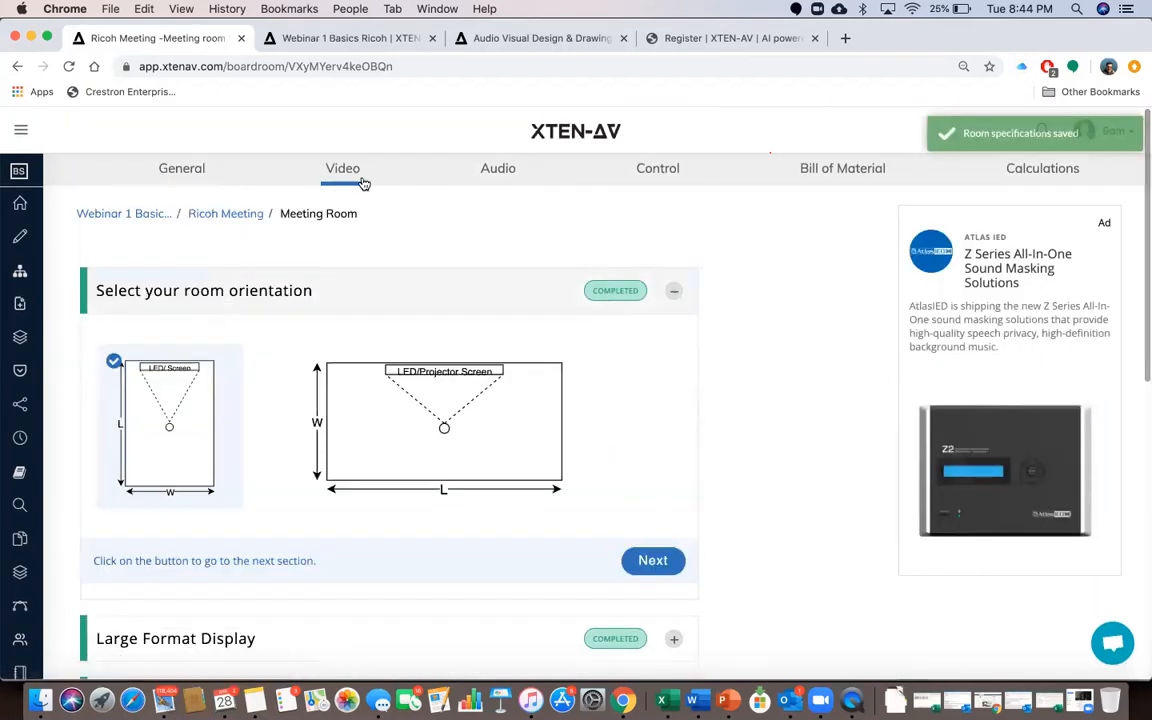
Collapse the room orientation question and examine the Video section's equipment categories, from displays to interfacing and switching
{"action": "left_click", "coordinate": [673, 288]}
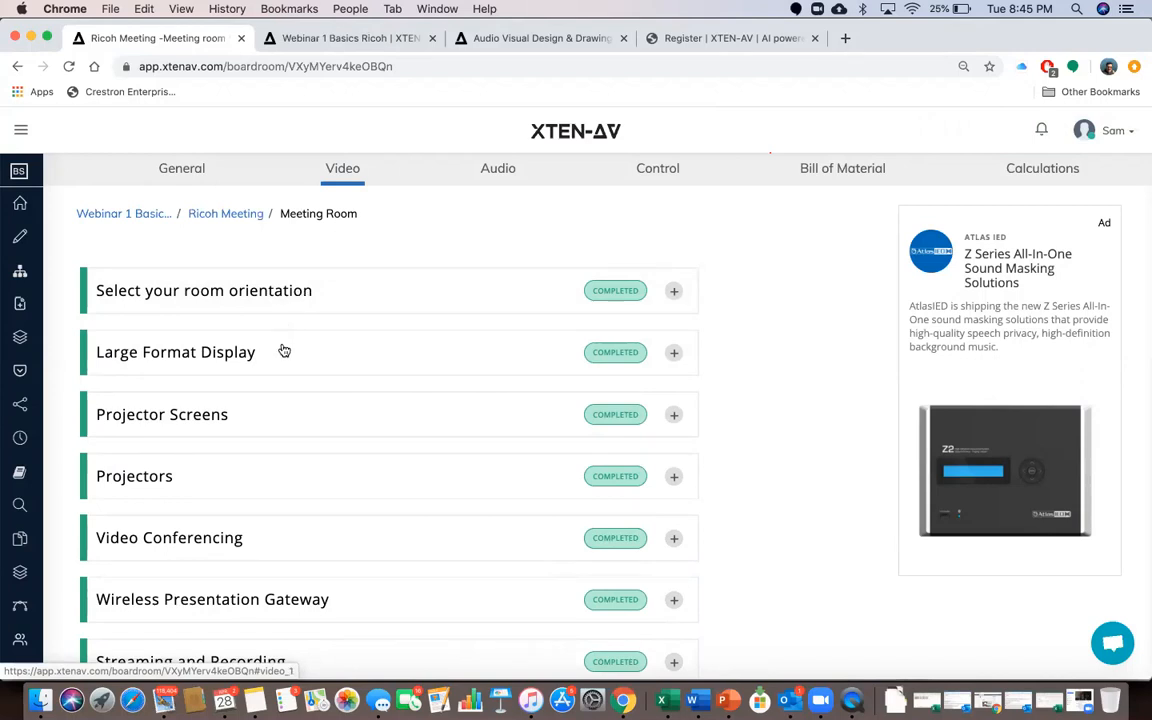
{"action": "scroll", "coordinate": [262, 419], "scroll_direction": "down", "scroll_amount": 3}
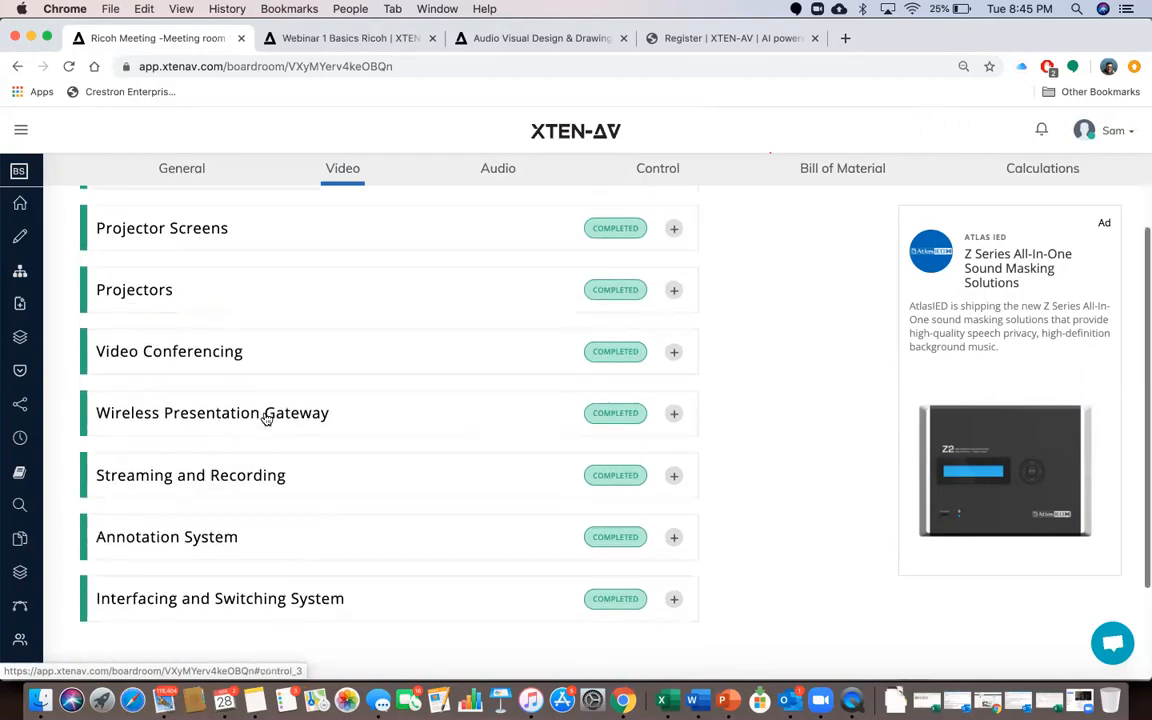
{"action": "scroll", "coordinate": [249, 404], "scroll_direction": "up", "scroll_amount": 3}
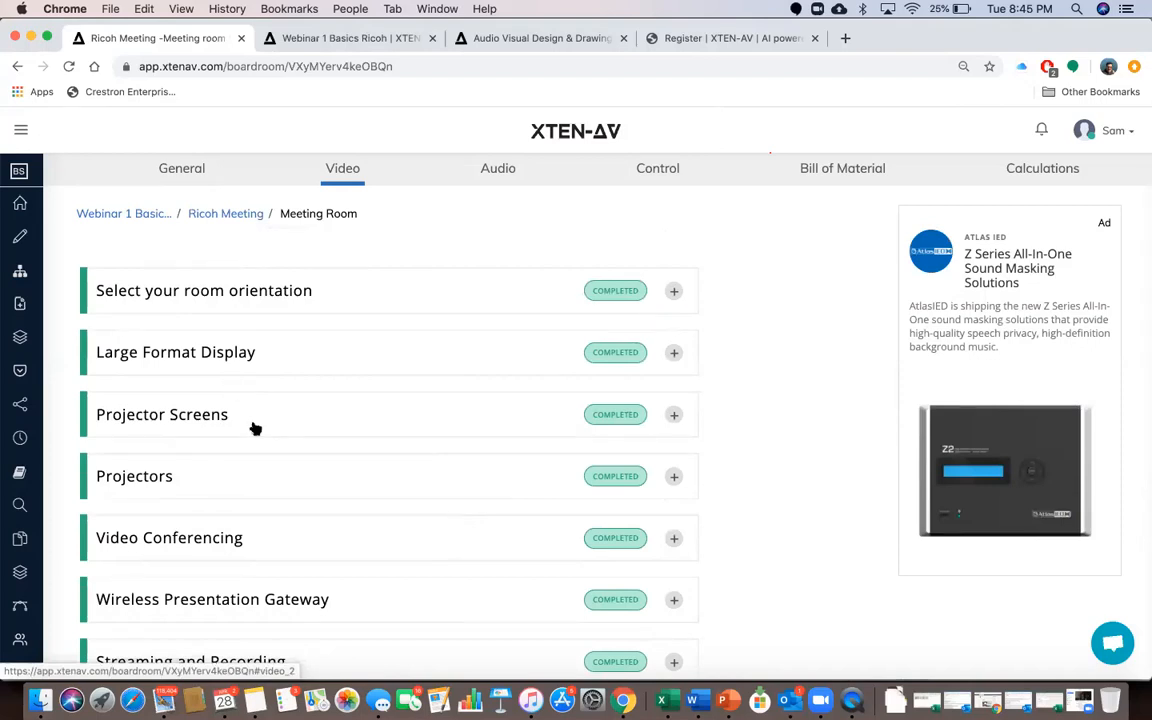
{"action": "scroll", "coordinate": [255, 428], "scroll_direction": "down", "scroll_amount": 4}
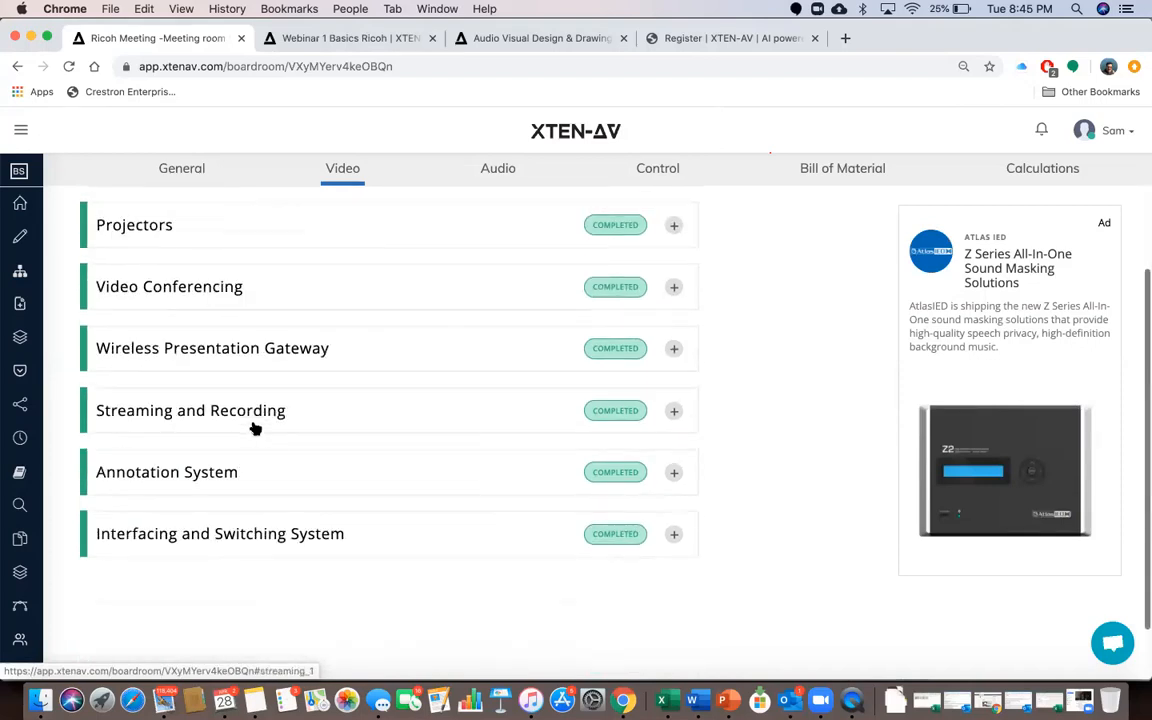
{"action": "scroll", "coordinate": [255, 428], "scroll_direction": "up", "scroll_amount": 1}
{"action": "scroll", "coordinate": [255, 428], "scroll_direction": "up", "scroll_amount": 3}
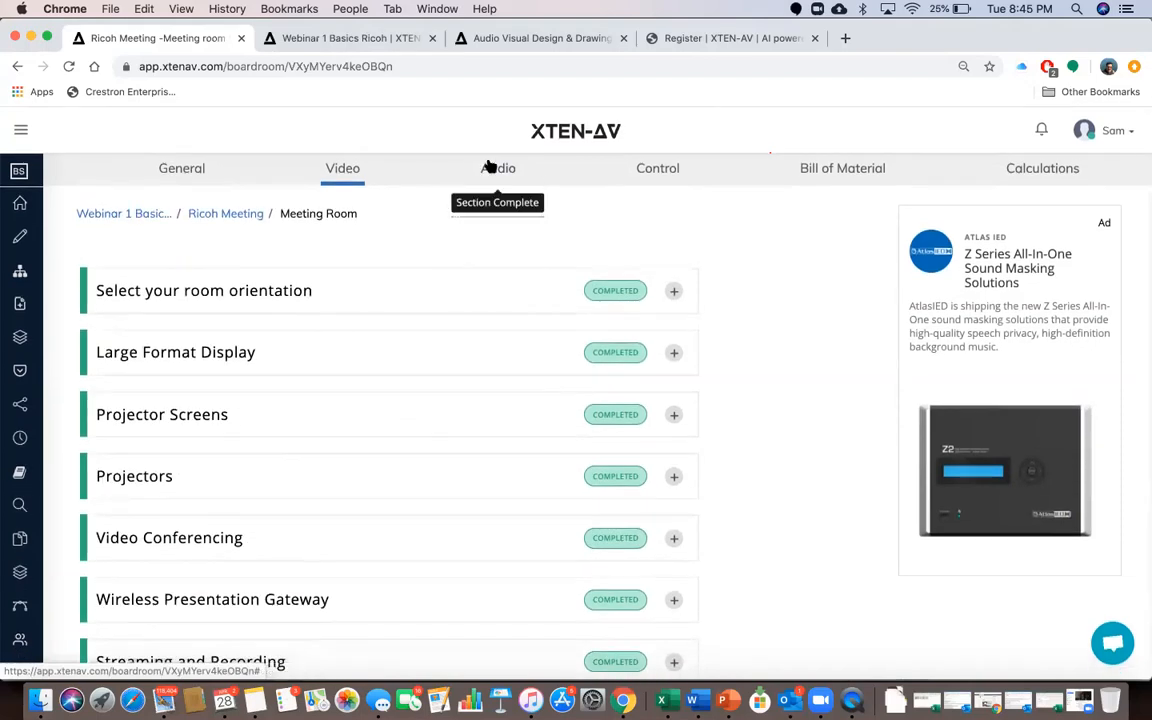
Examine the Audio section's microphone options and equipment categories, and view the Control section's questions
{"action": "left_click", "coordinate": [488, 166]}
{"action": "scroll", "coordinate": [609, 365], "scroll_direction": "down", "scroll_amount": 5}
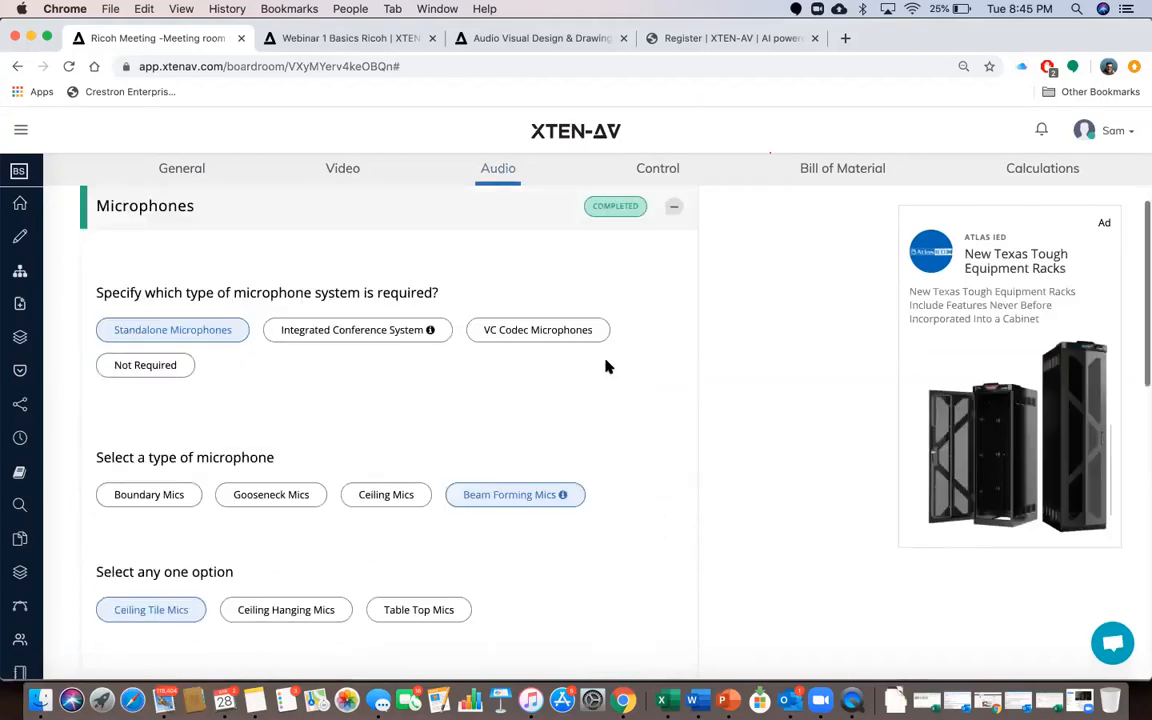
{"action": "scroll", "coordinate": [605, 367], "scroll_direction": "down", "scroll_amount": 7}
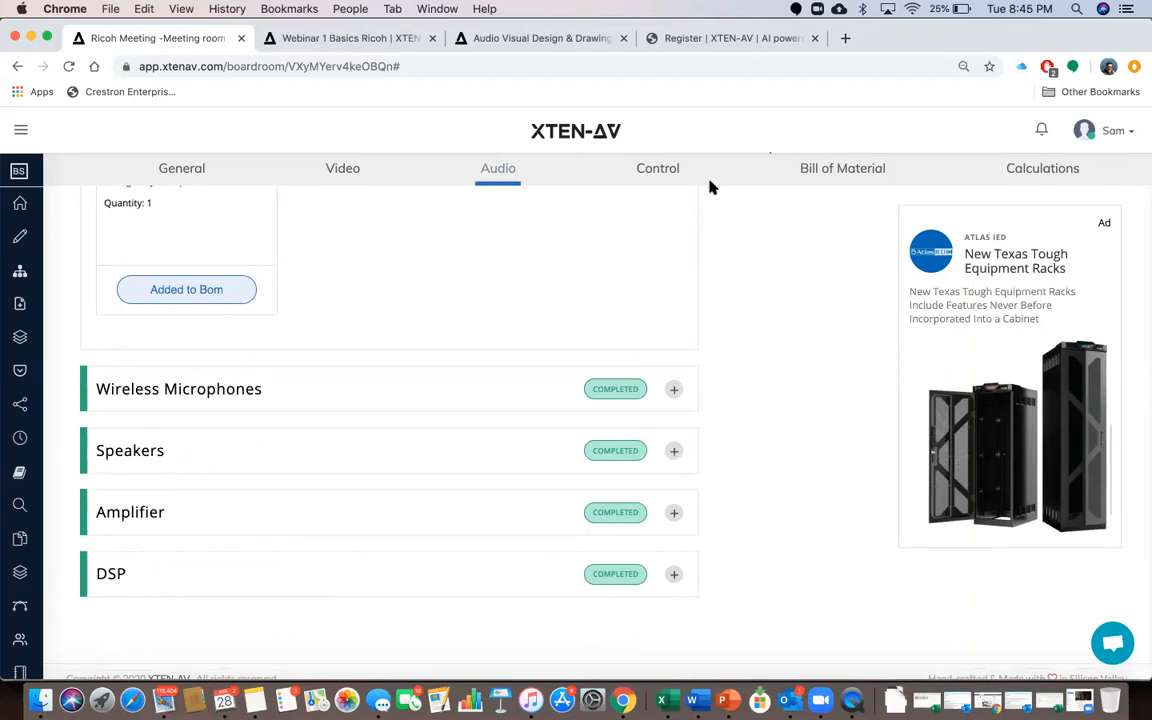
{"action": "left_click", "coordinate": [657, 169]}
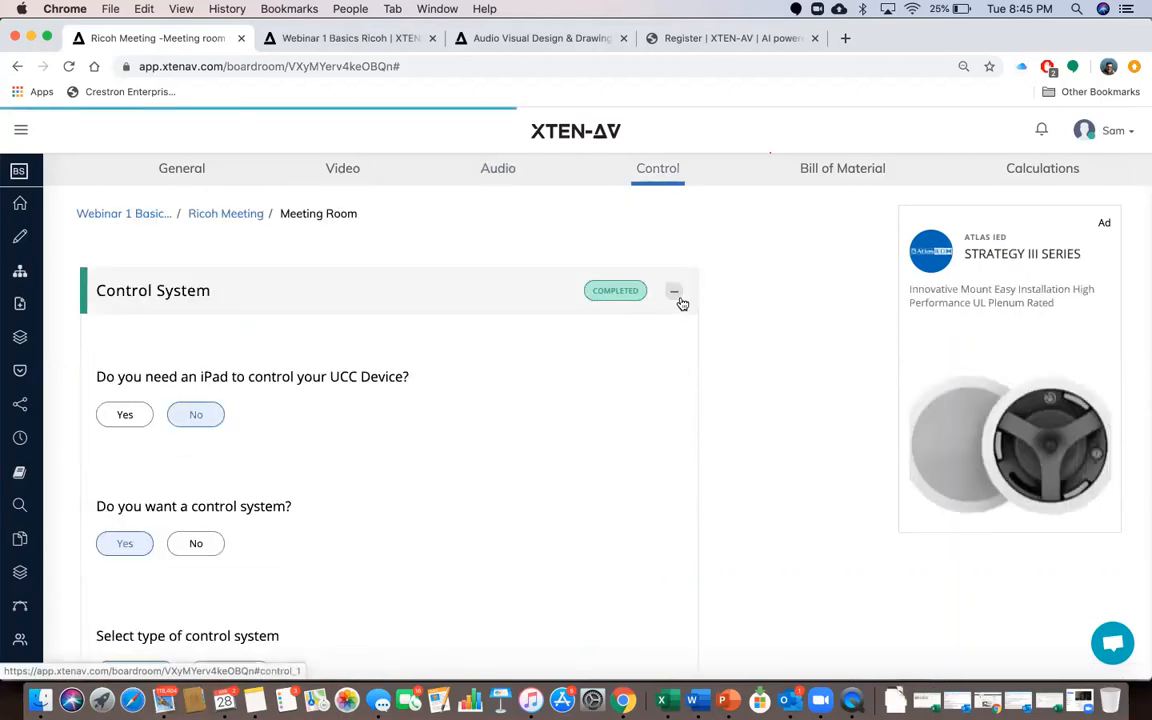
Return to the Video section and expand the room orientation question to view its layout choices
{"action": "left_click", "coordinate": [347, 172]}
{"action": "left_click", "coordinate": [327, 290]}
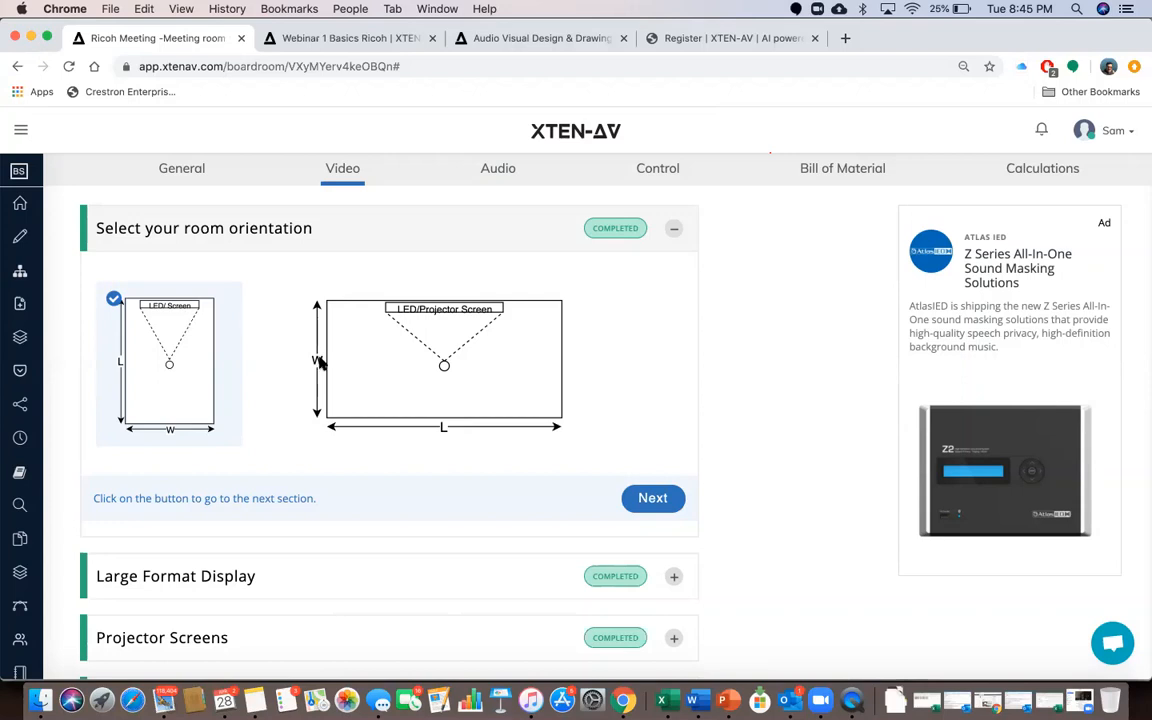
Save the room orientation and review the Professional Display questions on purpose, placement, source resolution and brand preferences
{"action": "left_click", "coordinate": [652, 499]}
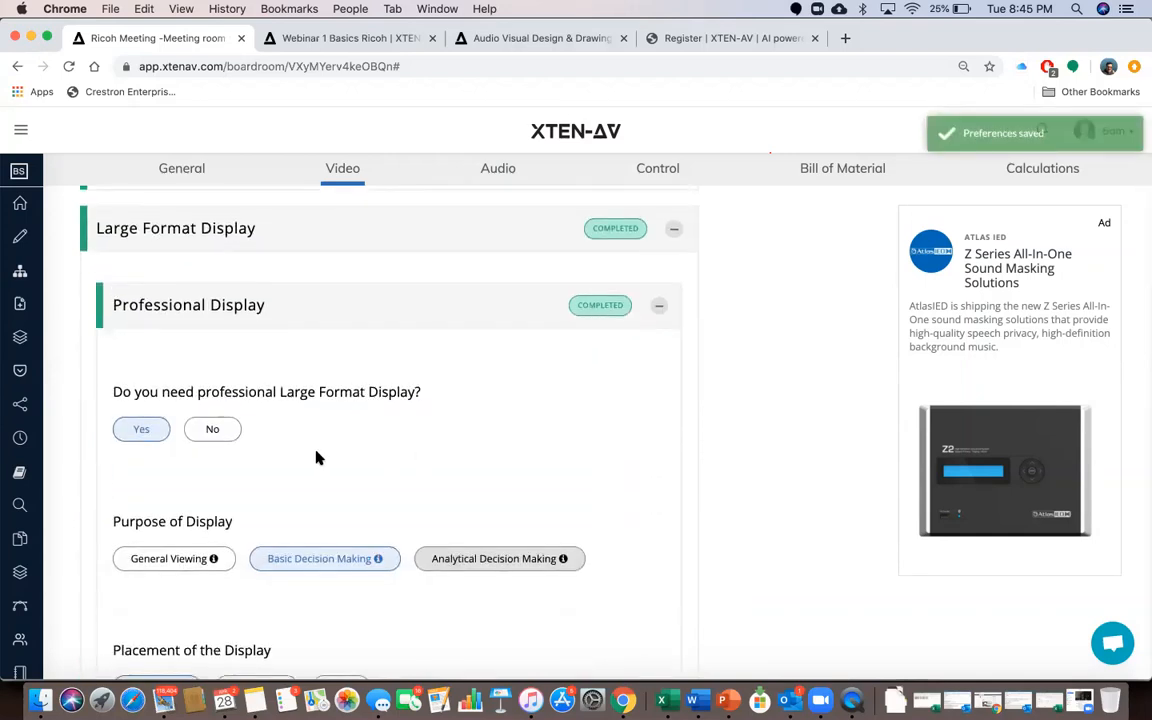
{"action": "scroll", "coordinate": [319, 458], "scroll_direction": "down", "scroll_amount": 2}
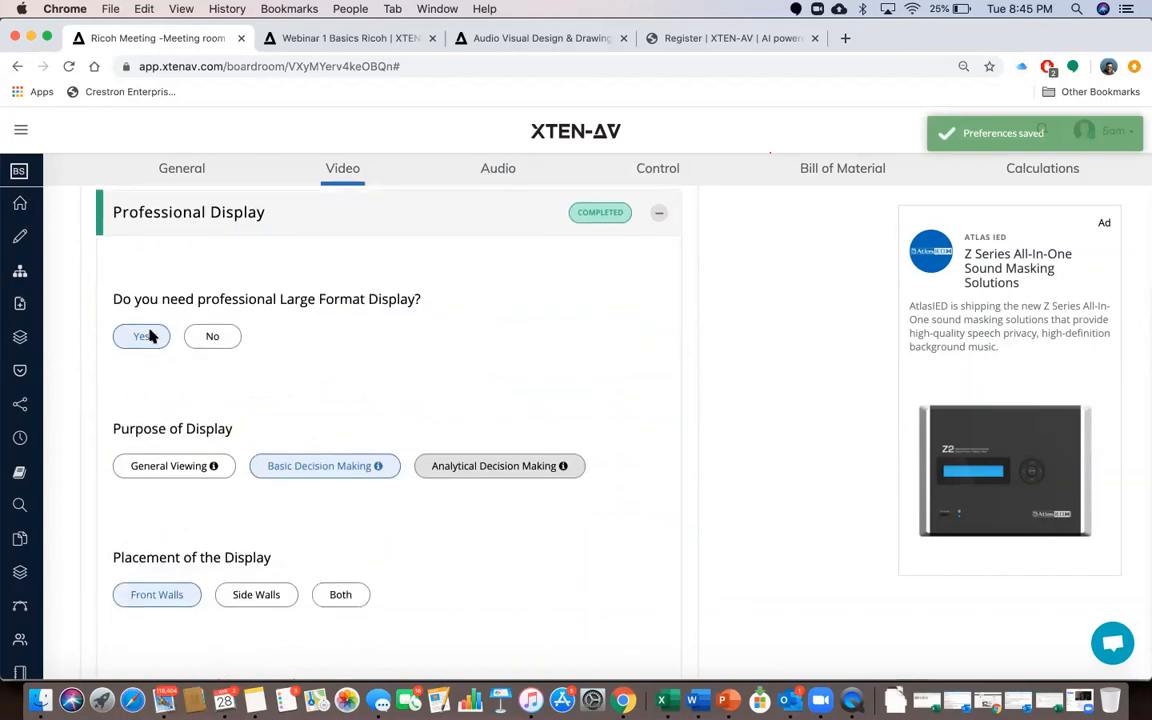
{"action": "scroll", "coordinate": [150, 337], "scroll_direction": "down", "scroll_amount": 3}
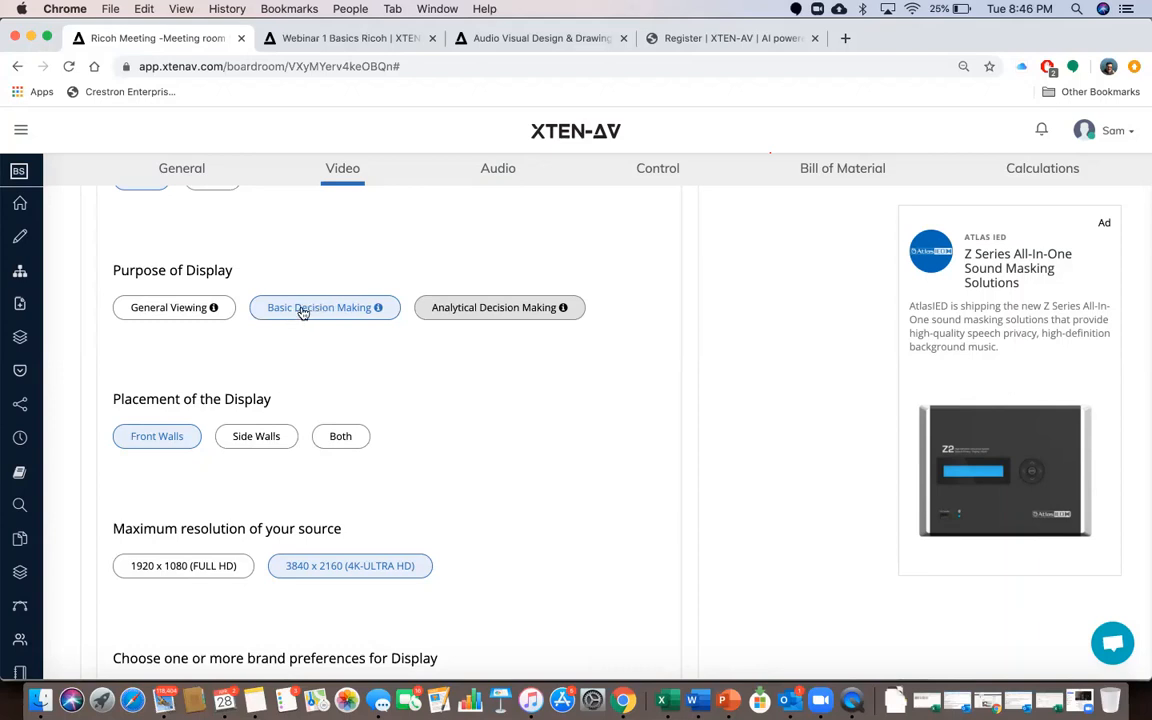
{"action": "scroll", "coordinate": [280, 300], "scroll_direction": "down", "scroll_amount": 4}
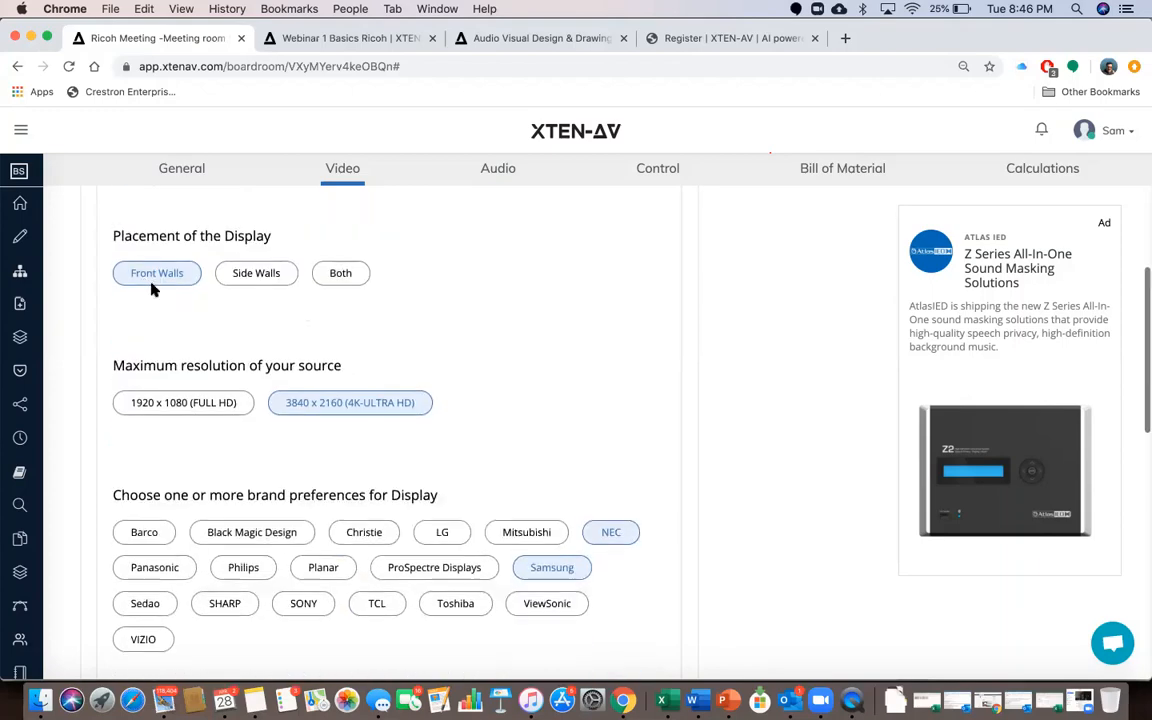
{"action": "scroll", "coordinate": [250, 285], "scroll_direction": "down", "scroll_amount": 3}
{"action": "scroll", "coordinate": [347, 283], "scroll_direction": "down", "scroll_amount": 3}
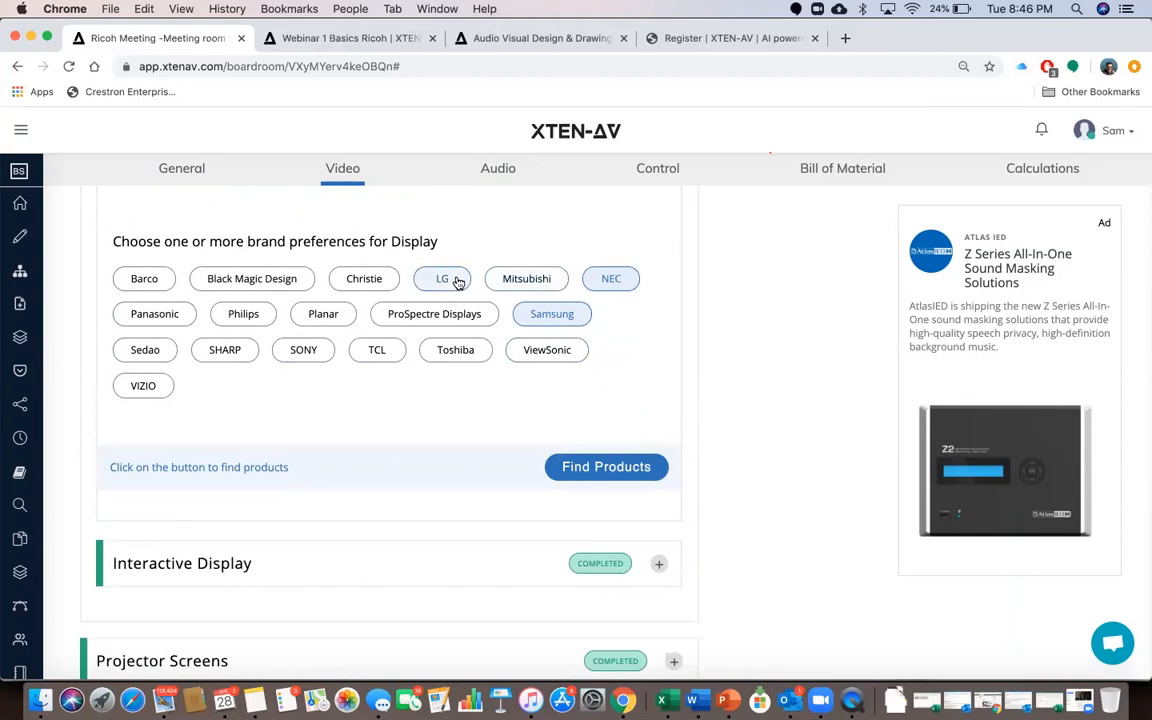
Find professional display products with NEC and Samsung as the brand preferences
{"action": "left_click", "coordinate": [535, 285]}
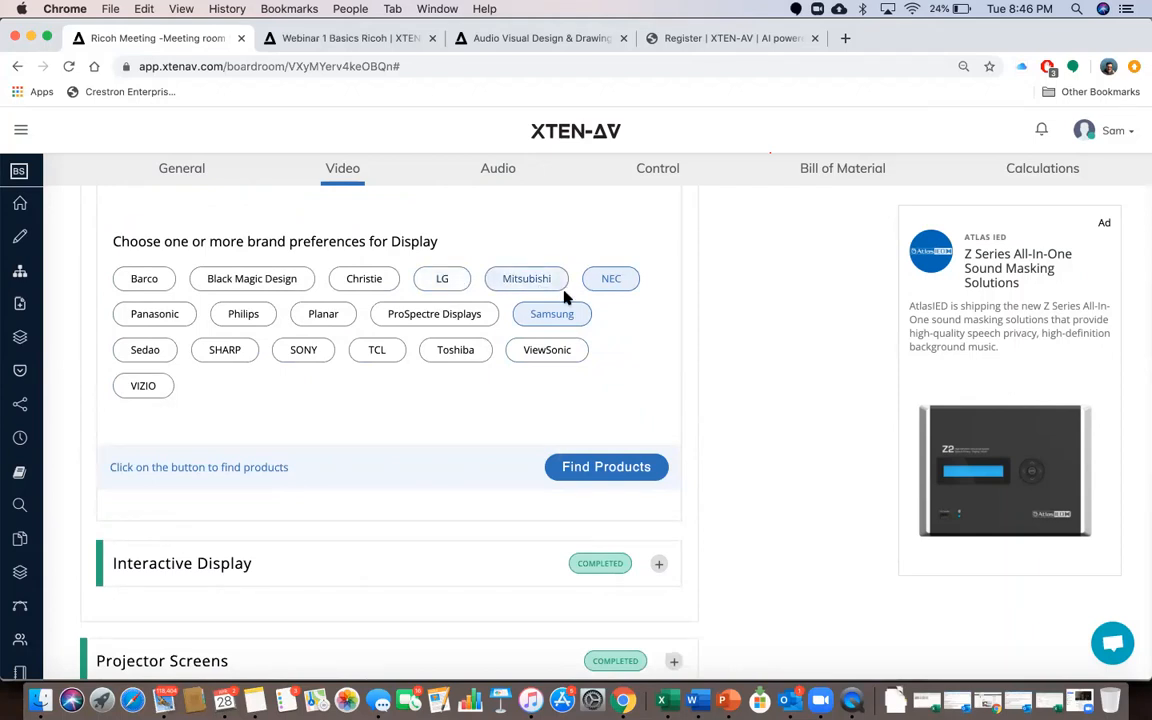
{"action": "left_click", "coordinate": [586, 316]}
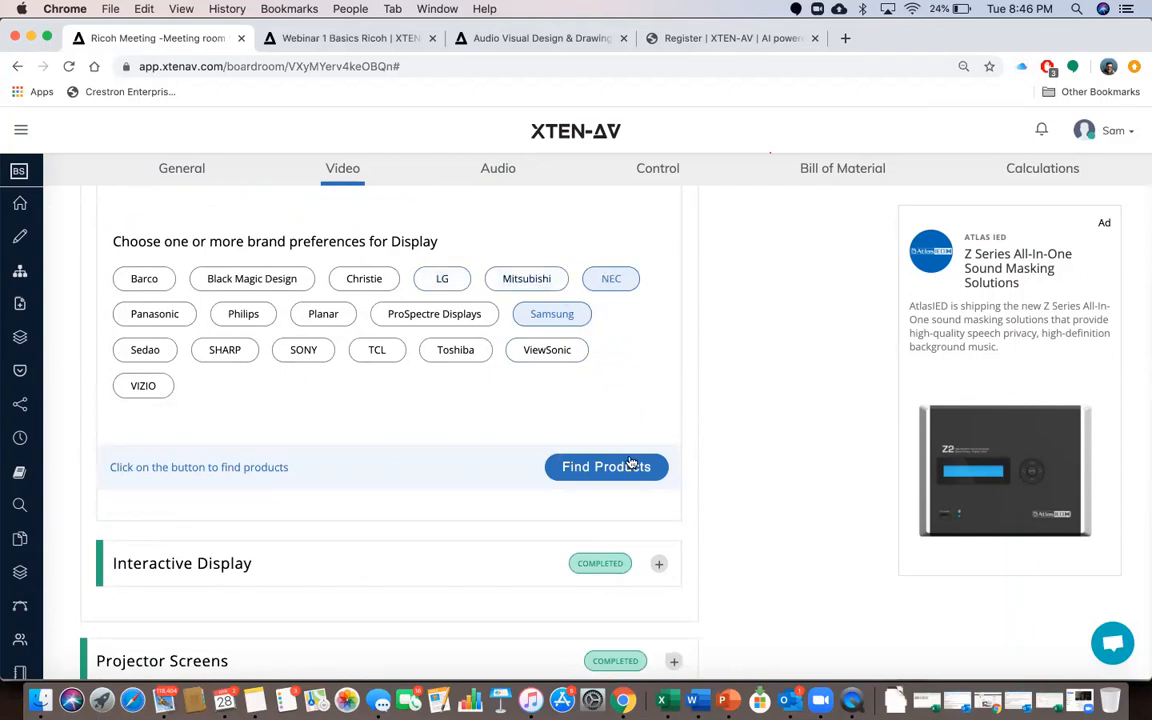
{"action": "left_click", "coordinate": [599, 467]}
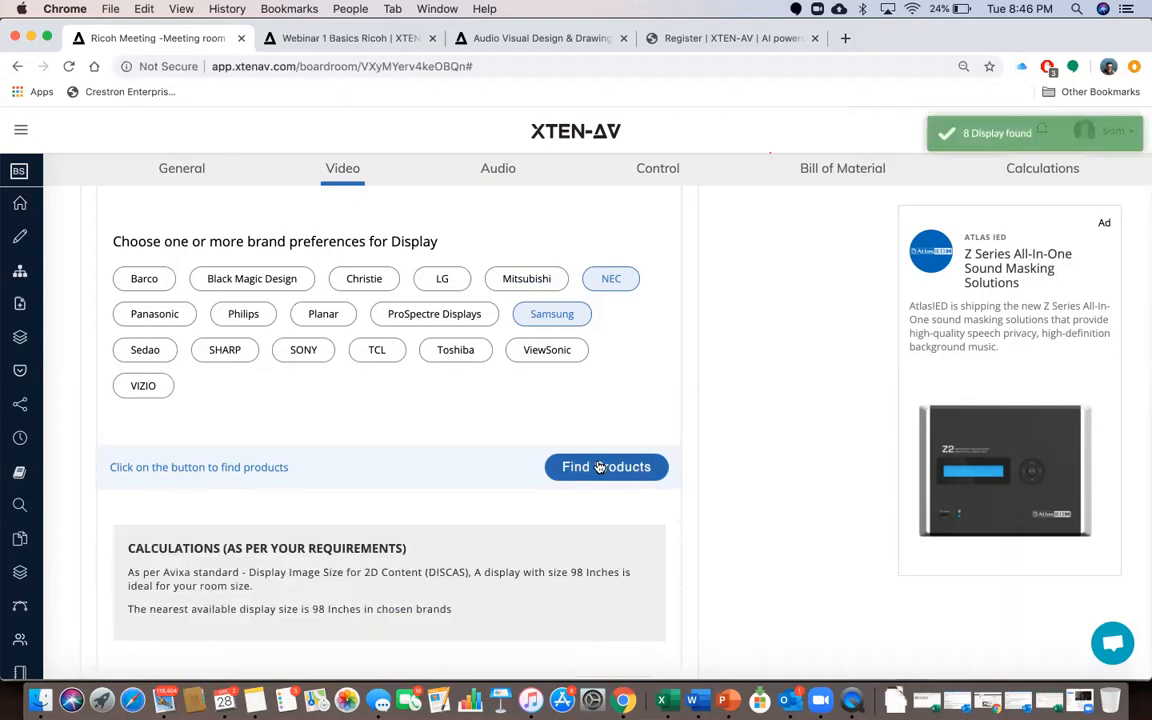
Examine the display size calculation, sponsored products and front-wall display suggestions against the chosen purpose and brands
{"action": "scroll", "coordinate": [432, 463], "scroll_direction": "down", "scroll_amount": 1}
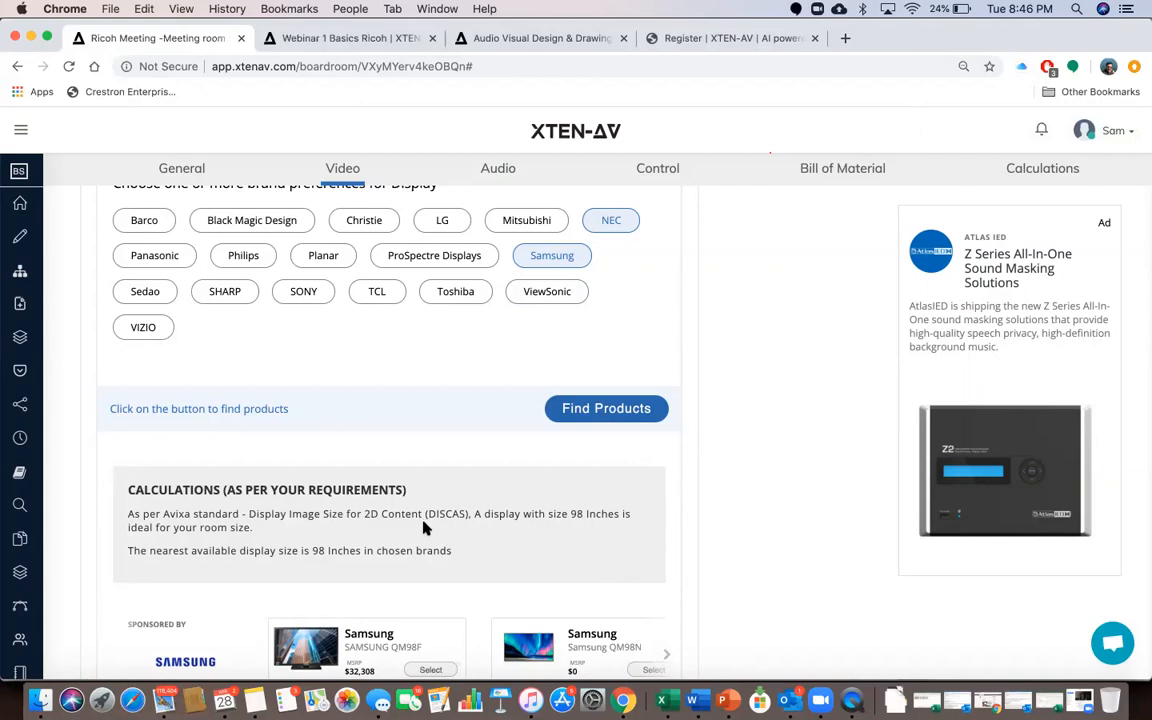
{"action": "scroll", "coordinate": [419, 419], "scroll_direction": "up", "scroll_amount": 5}
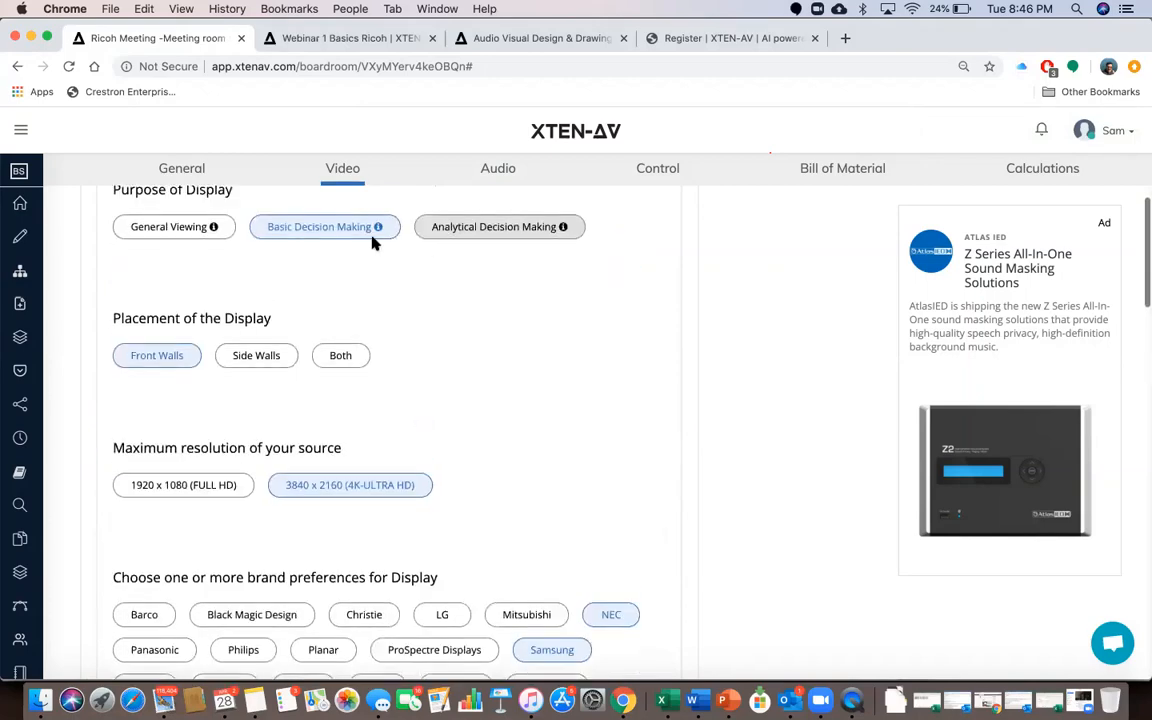
{"action": "scroll", "coordinate": [411, 479], "scroll_direction": "down", "scroll_amount": 8}
{"action": "scroll", "coordinate": [411, 479], "scroll_direction": "down", "scroll_amount": 3}
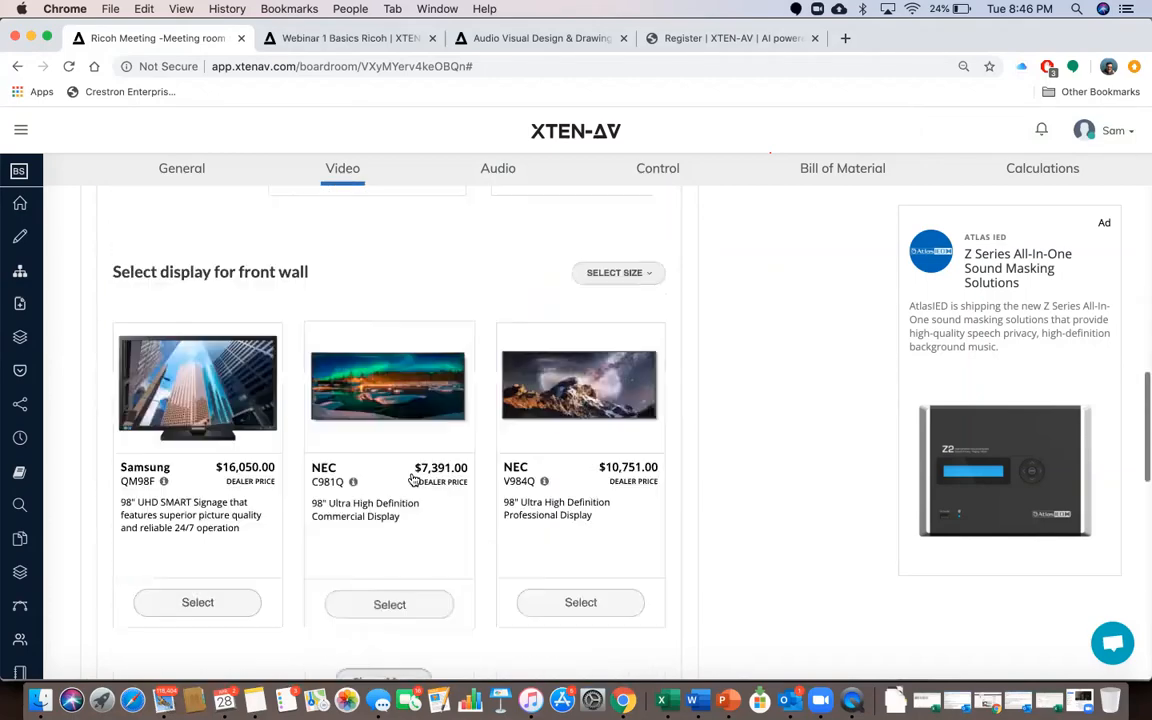
{"action": "scroll", "coordinate": [411, 479], "scroll_direction": "up", "scroll_amount": 2}
{"action": "scroll", "coordinate": [414, 480], "scroll_direction": "down", "scroll_amount": 3}
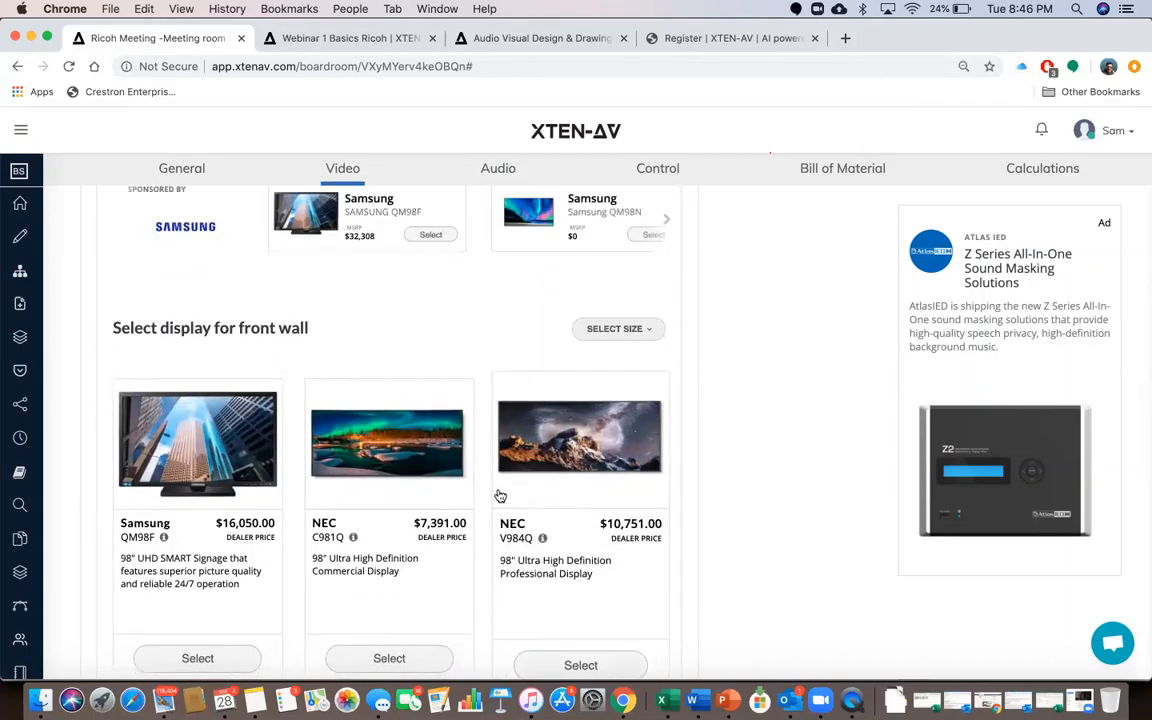
{"action": "scroll", "coordinate": [430, 492], "scroll_direction": "up", "scroll_amount": 9}
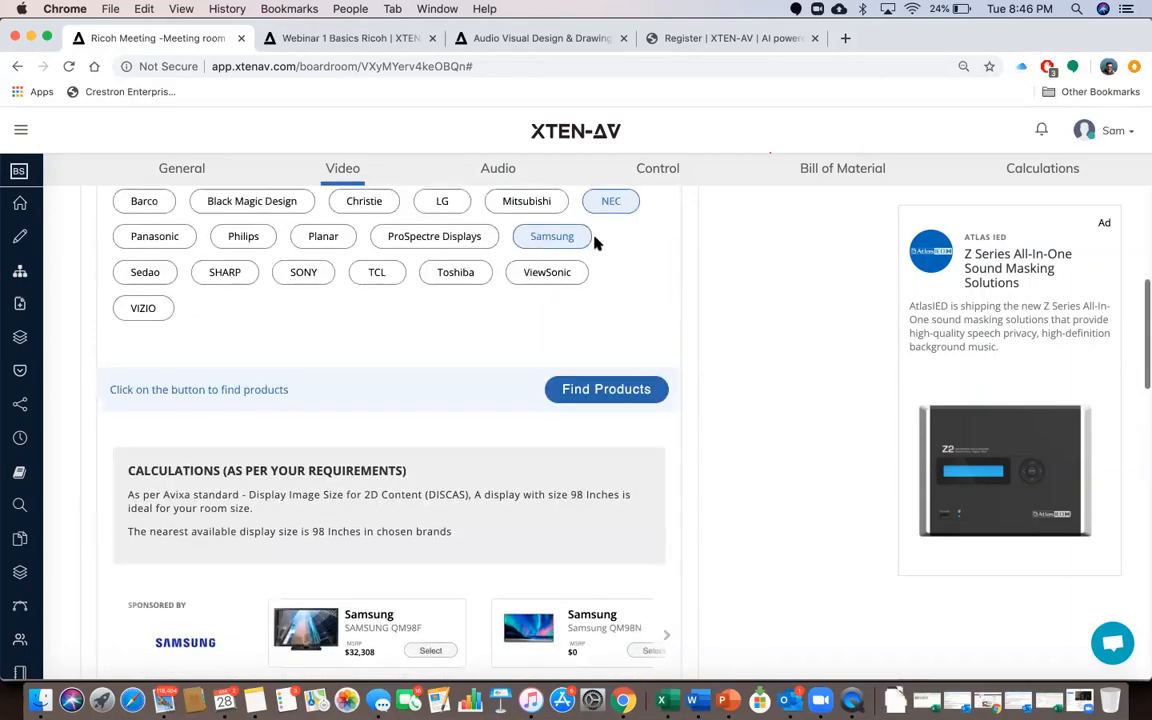
{"action": "scroll", "coordinate": [442, 481], "scroll_direction": "down", "scroll_amount": 12}
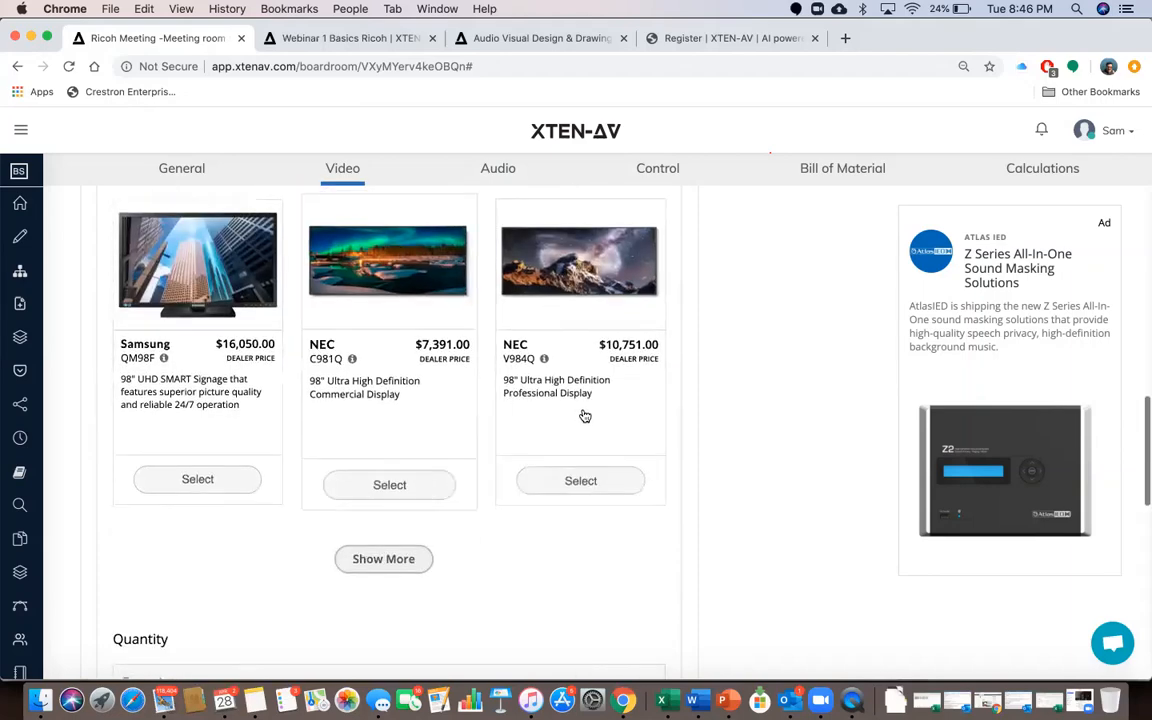
{"action": "scroll", "coordinate": [595, 425], "scroll_direction": "up", "scroll_amount": 3}
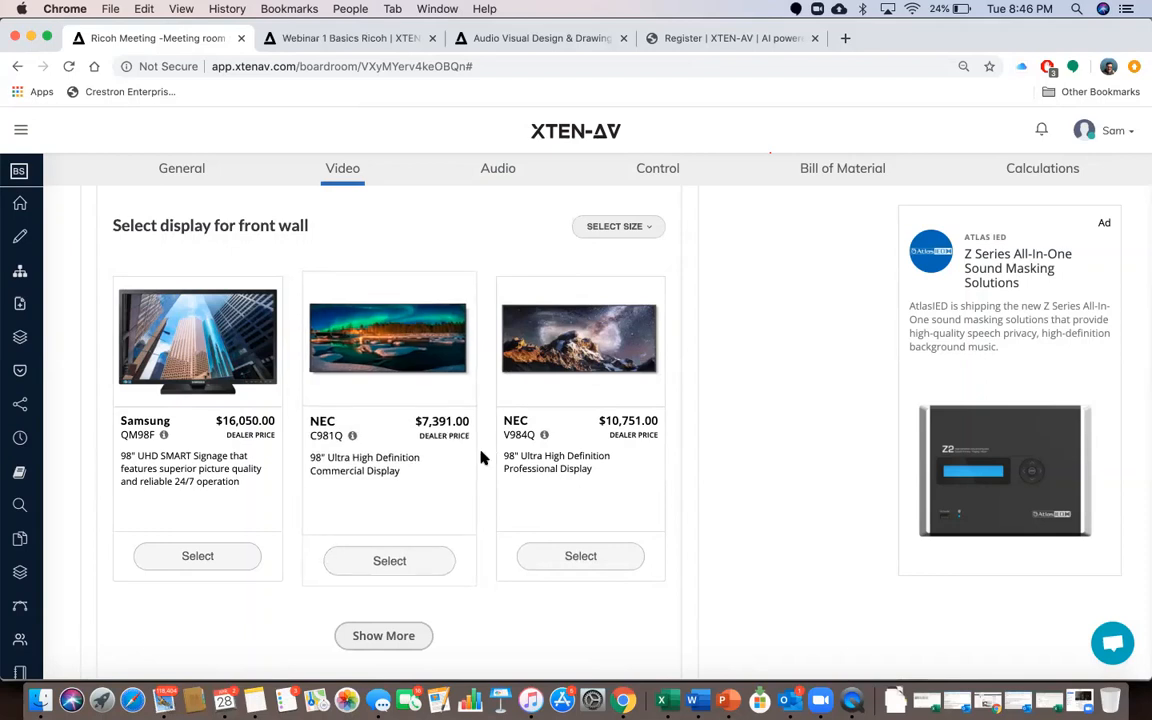
View the brochure of the NEC V984Q display, then close it and return to the room design
{"action": "left_click", "coordinate": [544, 440]}
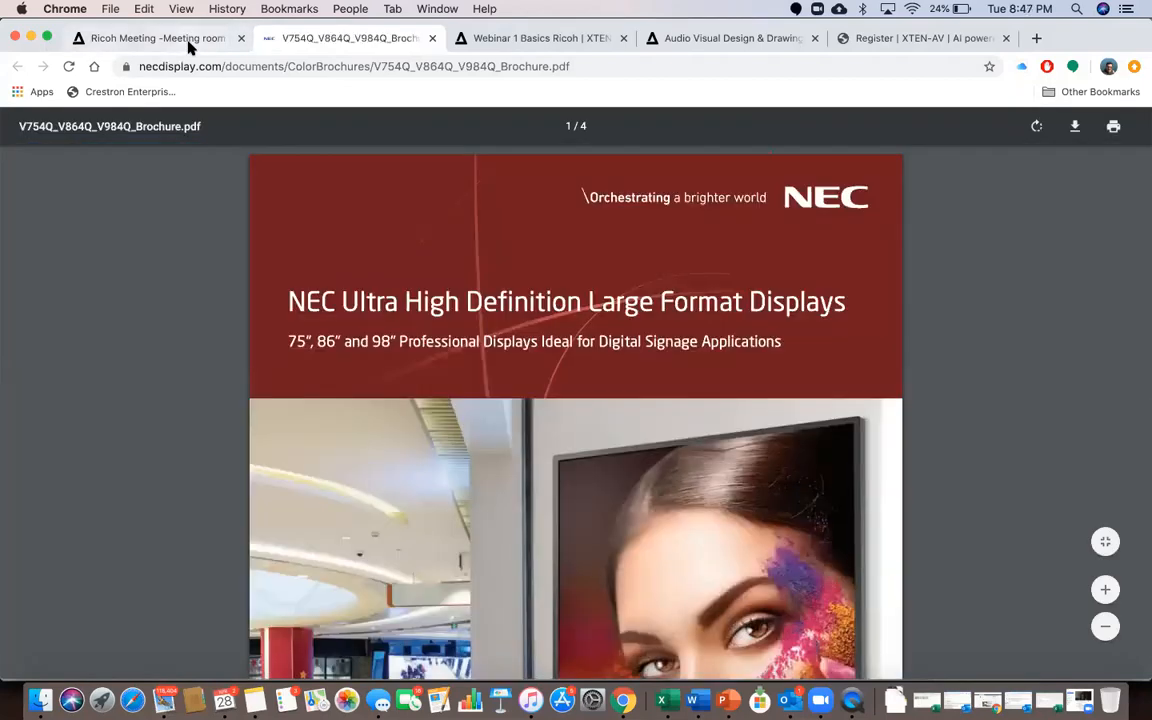
{"action": "left_click", "coordinate": [189, 38]}
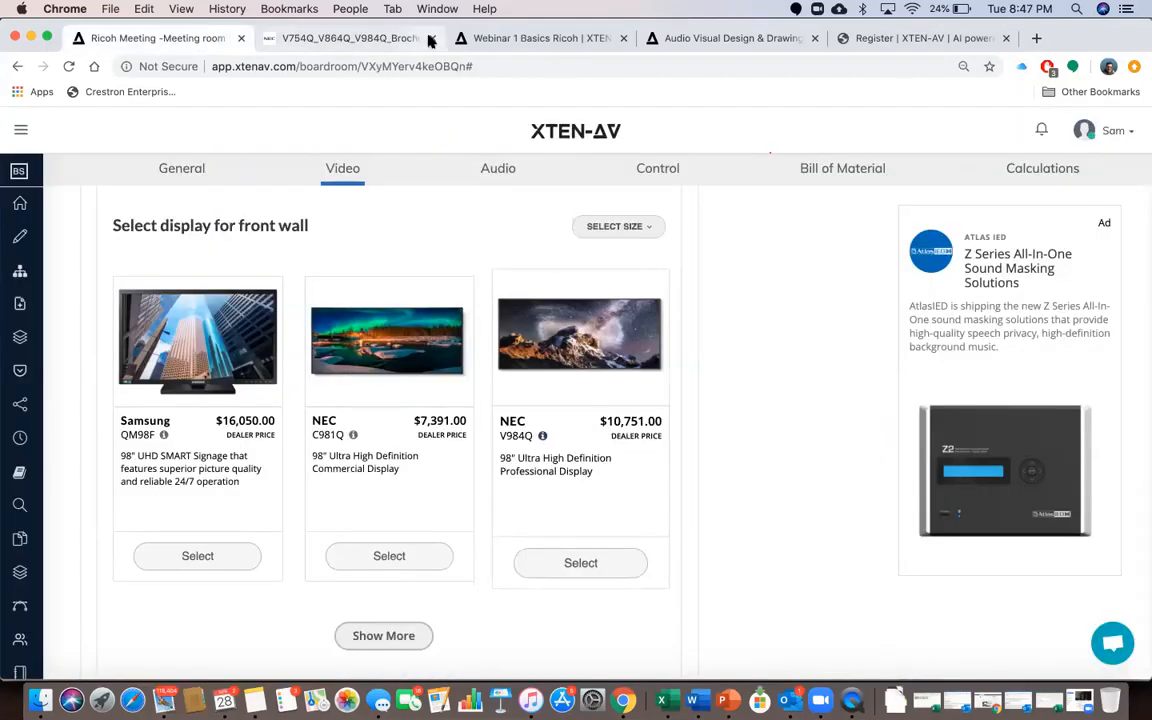
{"action": "left_click", "coordinate": [432, 38]}
Check the recommended display size and filter the front-wall displays to 70-80 inches
{"action": "scroll", "coordinate": [598, 328], "scroll_direction": "up", "scroll_amount": 6}
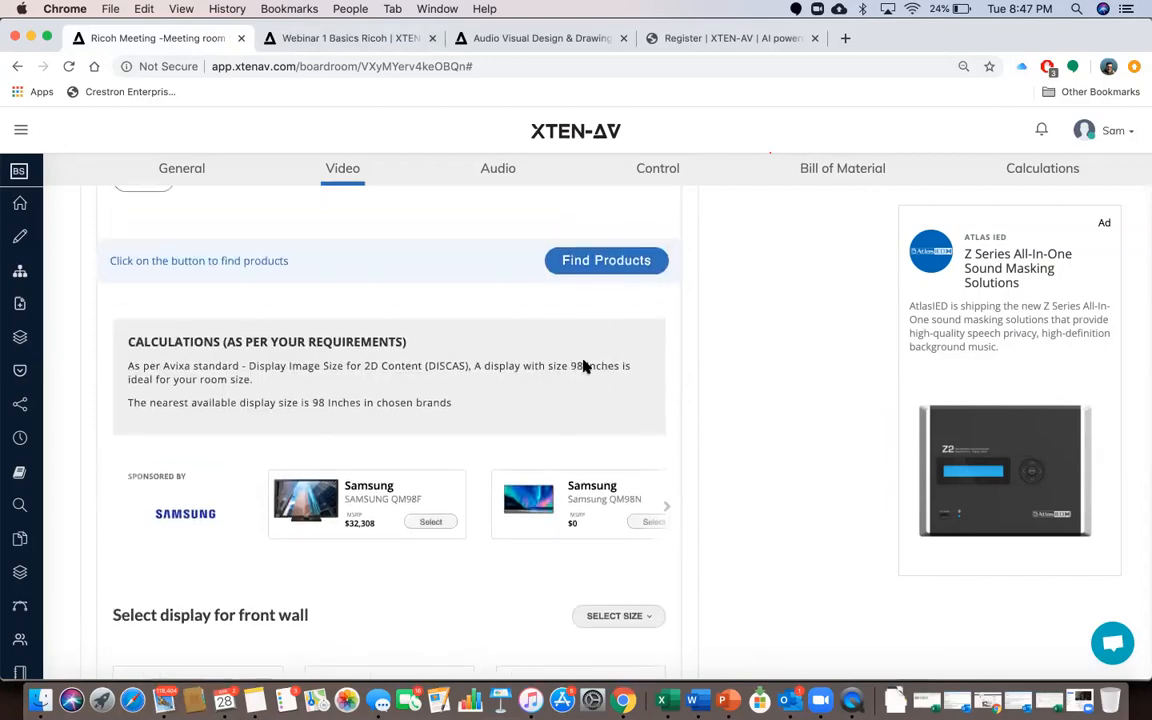
{"action": "scroll", "coordinate": [600, 405], "scroll_direction": "down", "scroll_amount": 3}
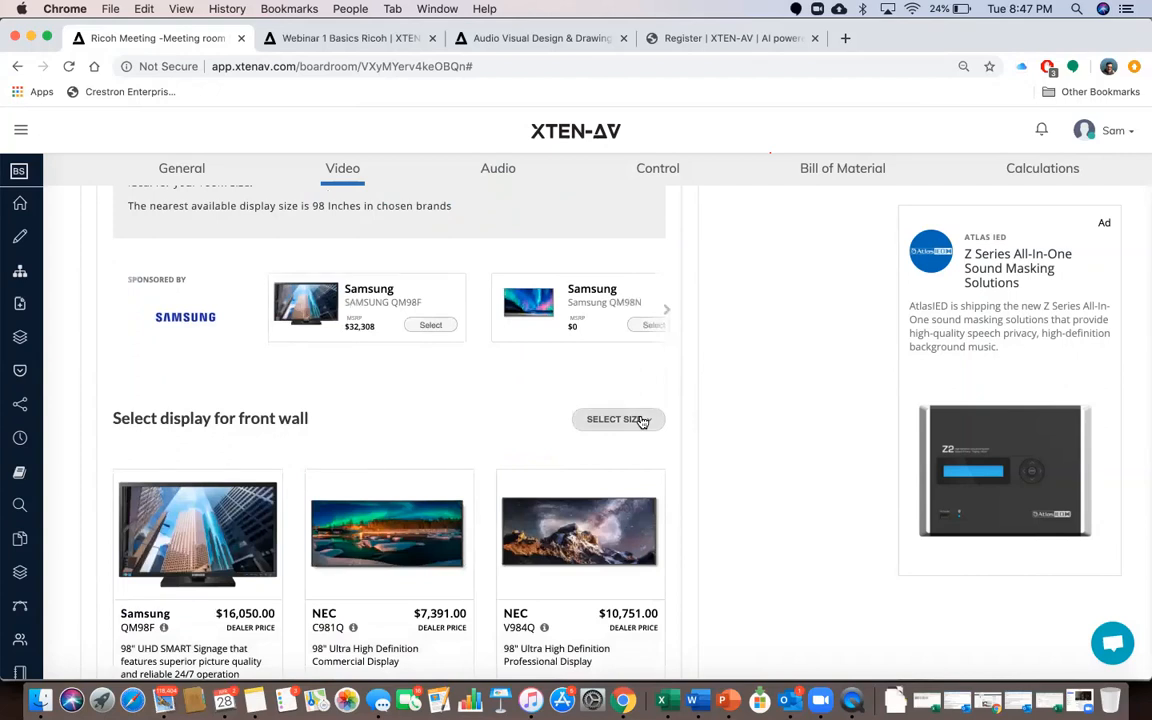
{"action": "left_click", "coordinate": [642, 420]}
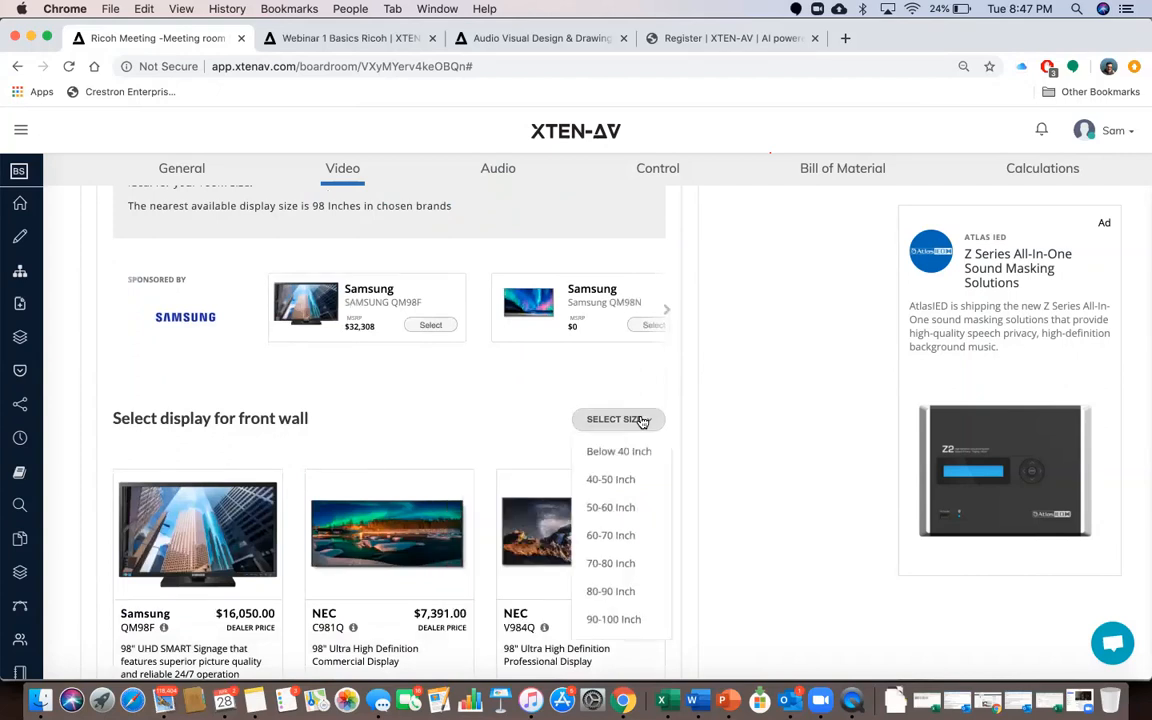
{"action": "left_click", "coordinate": [604, 564]}
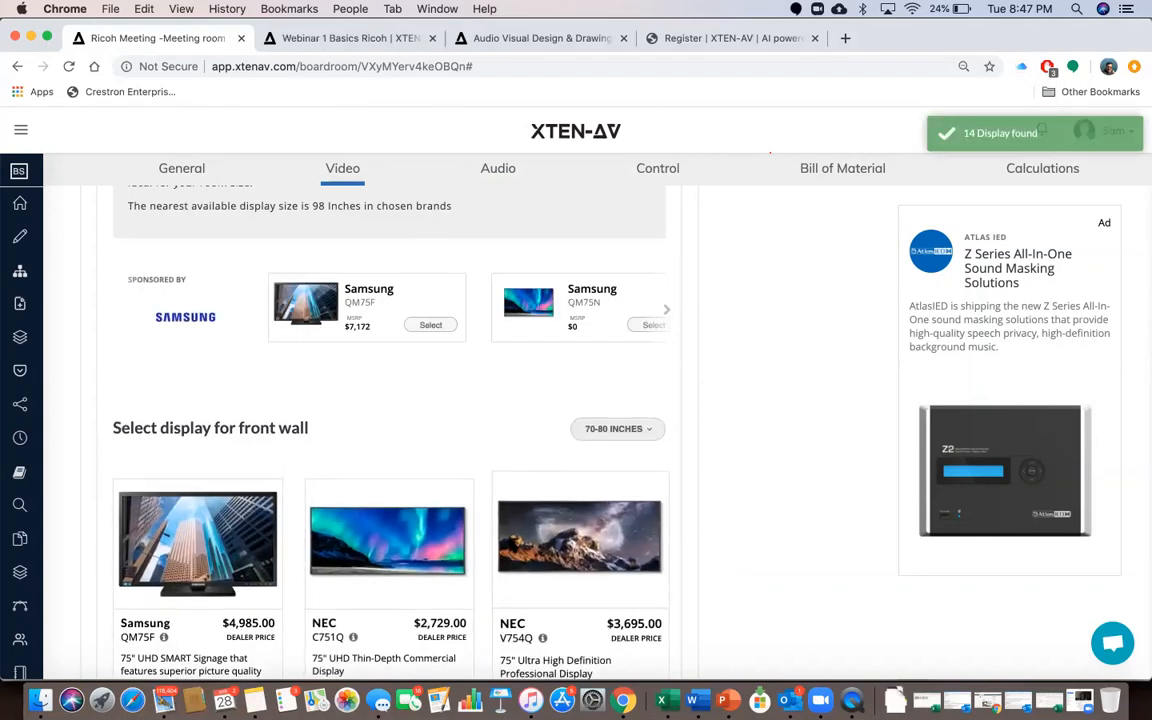
Select the NEC C751Q display for the front wall with quantity 1 and add it to the bill of material
{"action": "scroll", "coordinate": [615, 386], "scroll_direction": "up", "scroll_amount": 5}
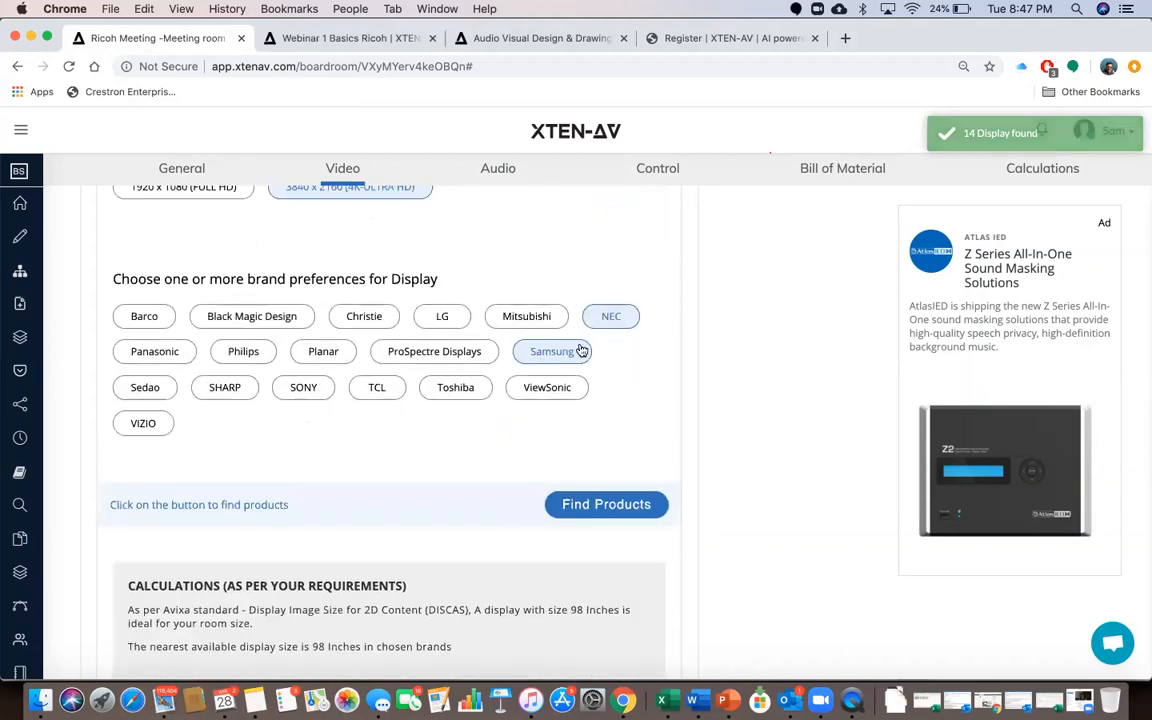
{"action": "scroll", "coordinate": [460, 594], "scroll_direction": "down", "scroll_amount": 2}
{"action": "scroll", "coordinate": [460, 594], "scroll_direction": "down", "scroll_amount": 5}
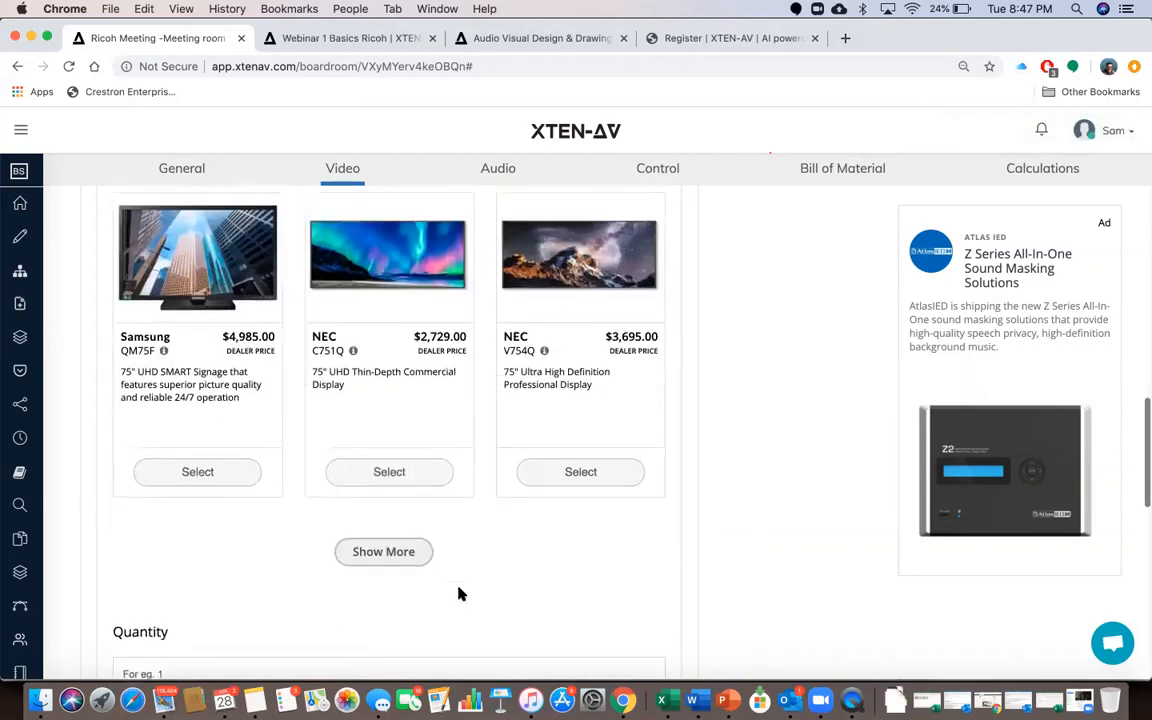
{"action": "scroll", "coordinate": [432, 571], "scroll_direction": "up", "scroll_amount": 1}
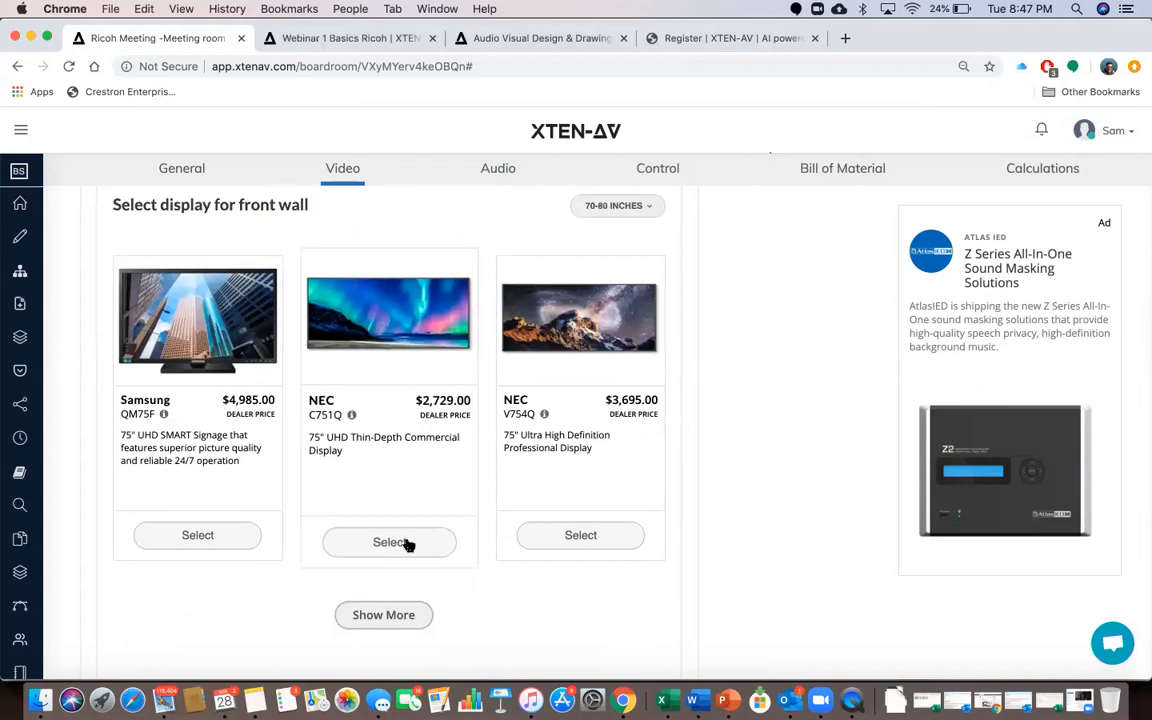
{"action": "left_click", "coordinate": [408, 542]}
{"action": "scroll", "coordinate": [213, 525], "scroll_direction": "down", "scroll_amount": 5}
{"action": "left_click", "coordinate": [208, 496]}
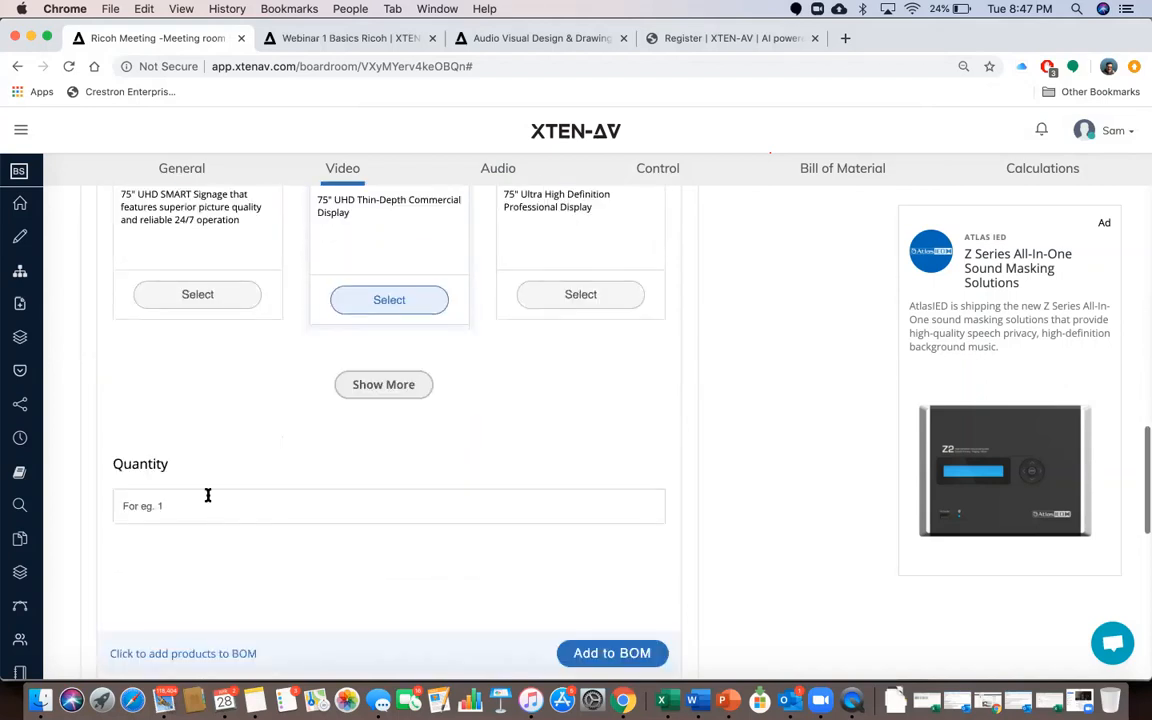
{"action": "type", "text": "1"}
{"action": "scroll", "coordinate": [470, 525], "scroll_direction": "down", "scroll_amount": 1}
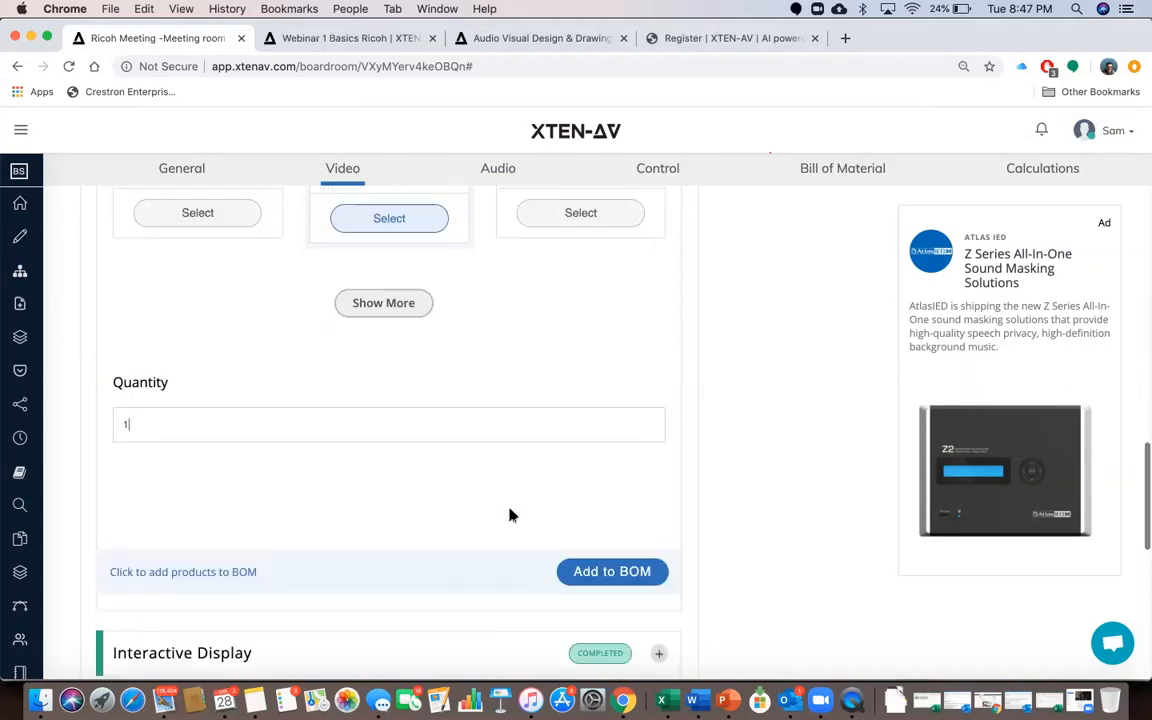
{"action": "left_click", "coordinate": [594, 576]}
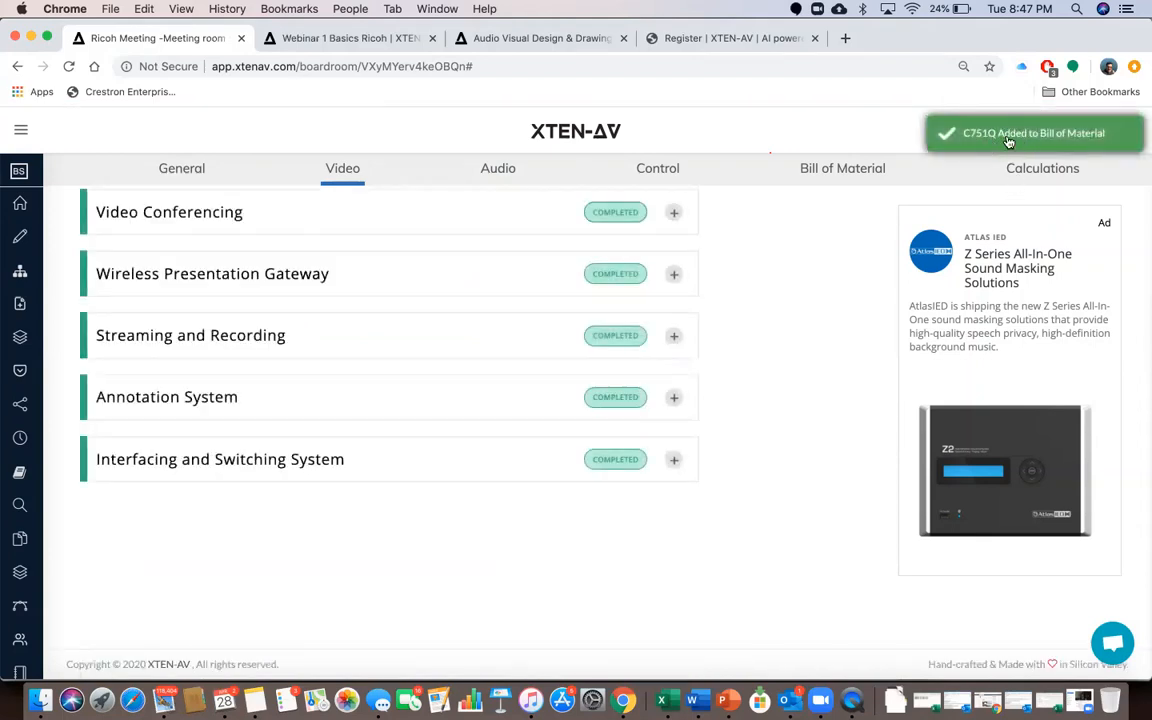
Expand the Projector Screens category and look over the Video equipment categories that follow it
{"action": "scroll", "coordinate": [792, 327], "scroll_direction": "up", "scroll_amount": 5}
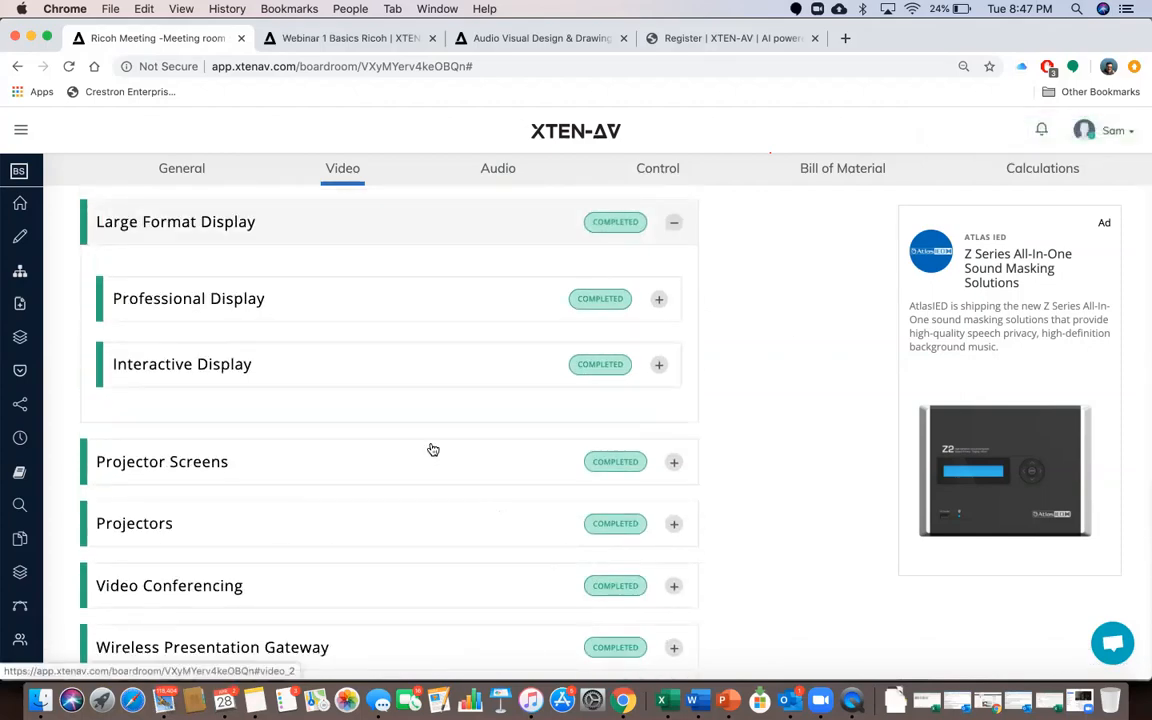
{"action": "left_click", "coordinate": [432, 452]}
{"action": "scroll", "coordinate": [430, 448], "scroll_direction": "down", "scroll_amount": 12}
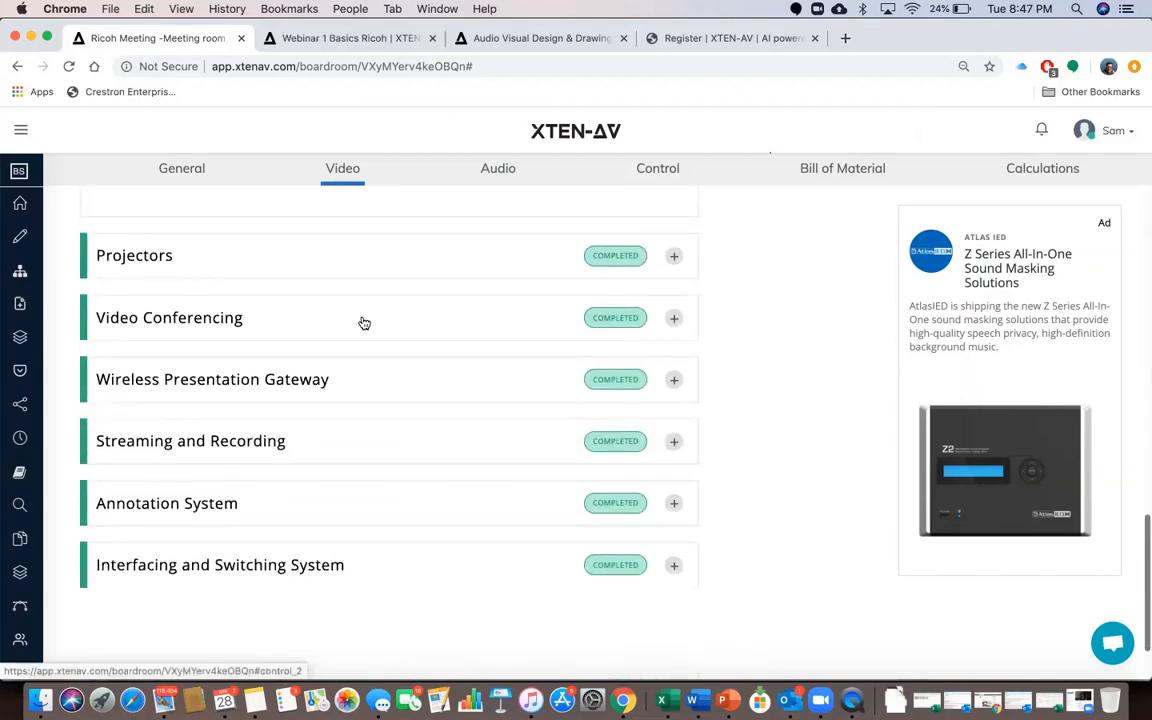
Expand the Video Conferencing category and examine its hardware-based, software-based, combined and package solution options
{"action": "left_click", "coordinate": [362, 324]}
{"action": "scroll", "coordinate": [329, 417], "scroll_direction": "up", "scroll_amount": 5}
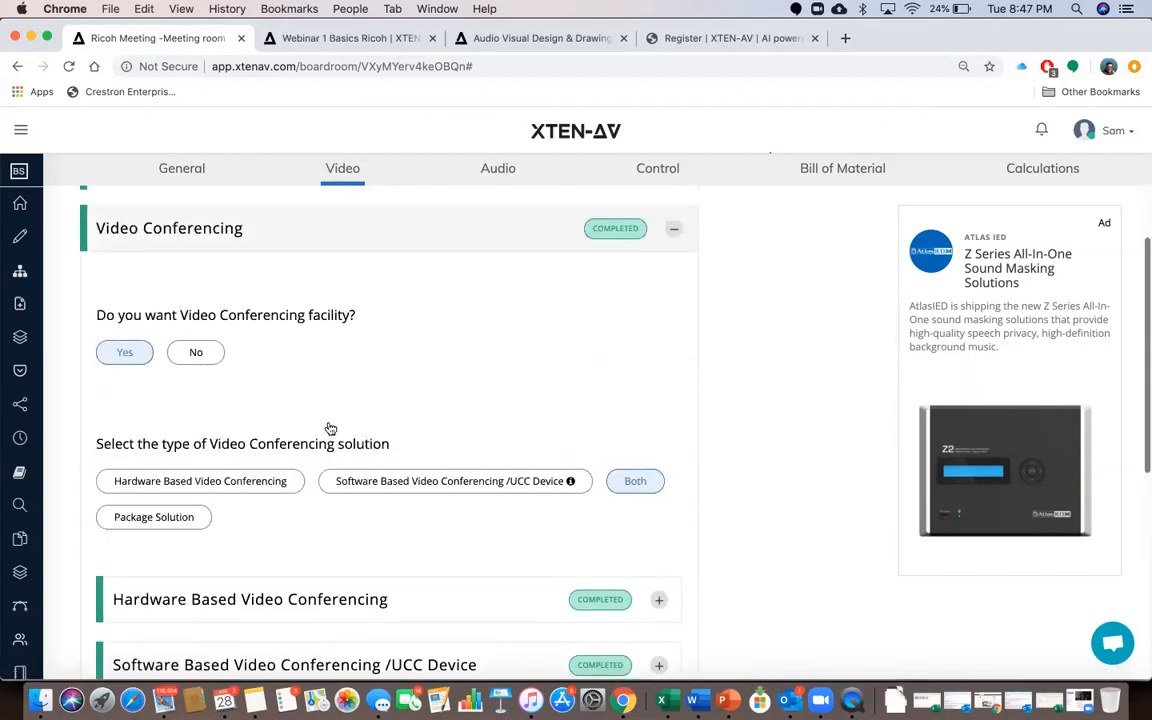
{"action": "scroll", "coordinate": [329, 429], "scroll_direction": "down", "scroll_amount": 1}
{"action": "scroll", "coordinate": [330, 428], "scroll_direction": "down", "scroll_amount": 2}
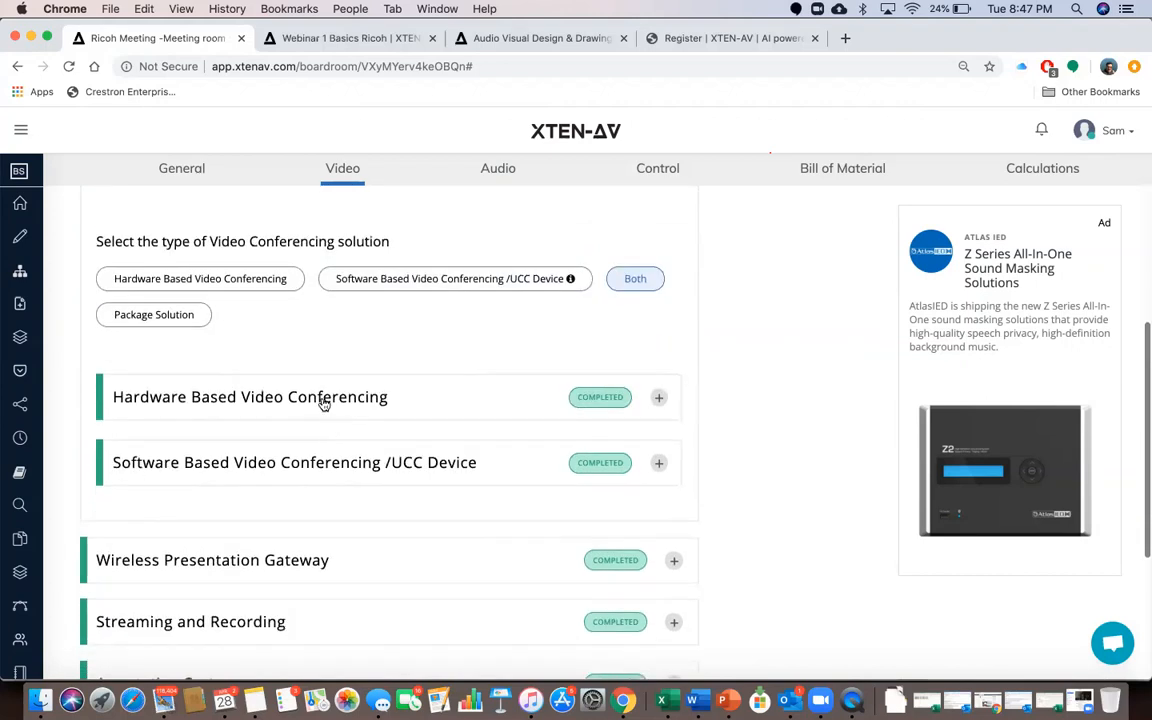
{"action": "scroll", "coordinate": [323, 408], "scroll_direction": "up", "scroll_amount": 3}
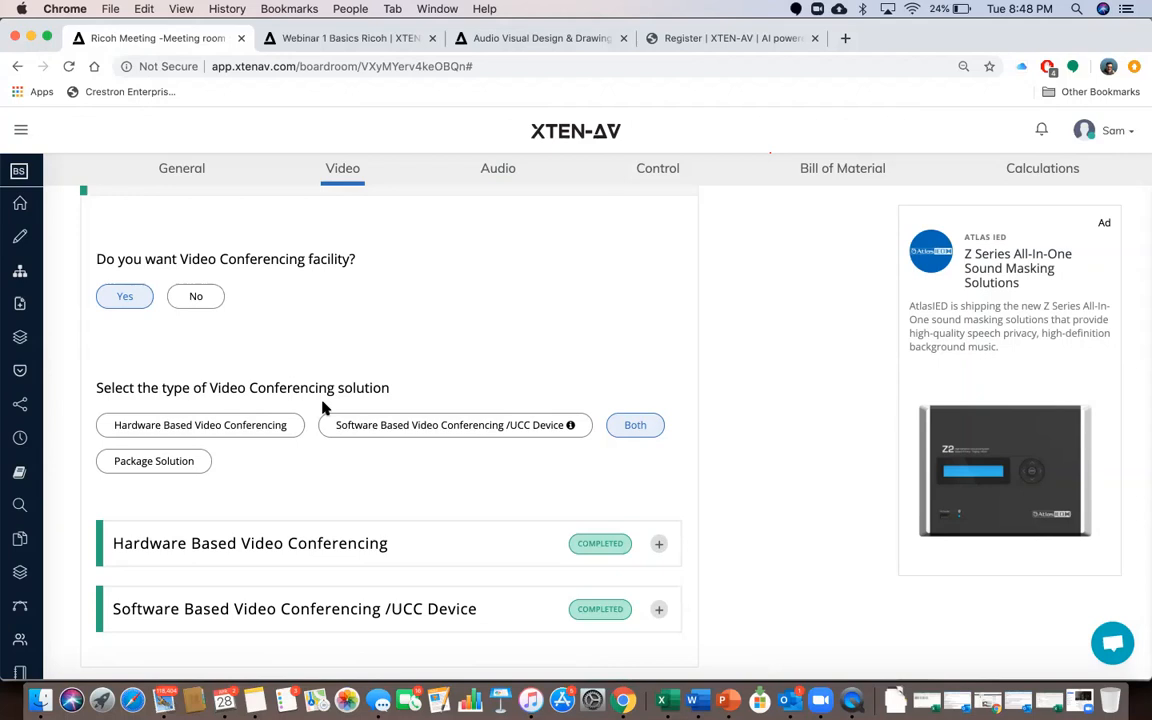
{"action": "left_click", "coordinate": [282, 429]}
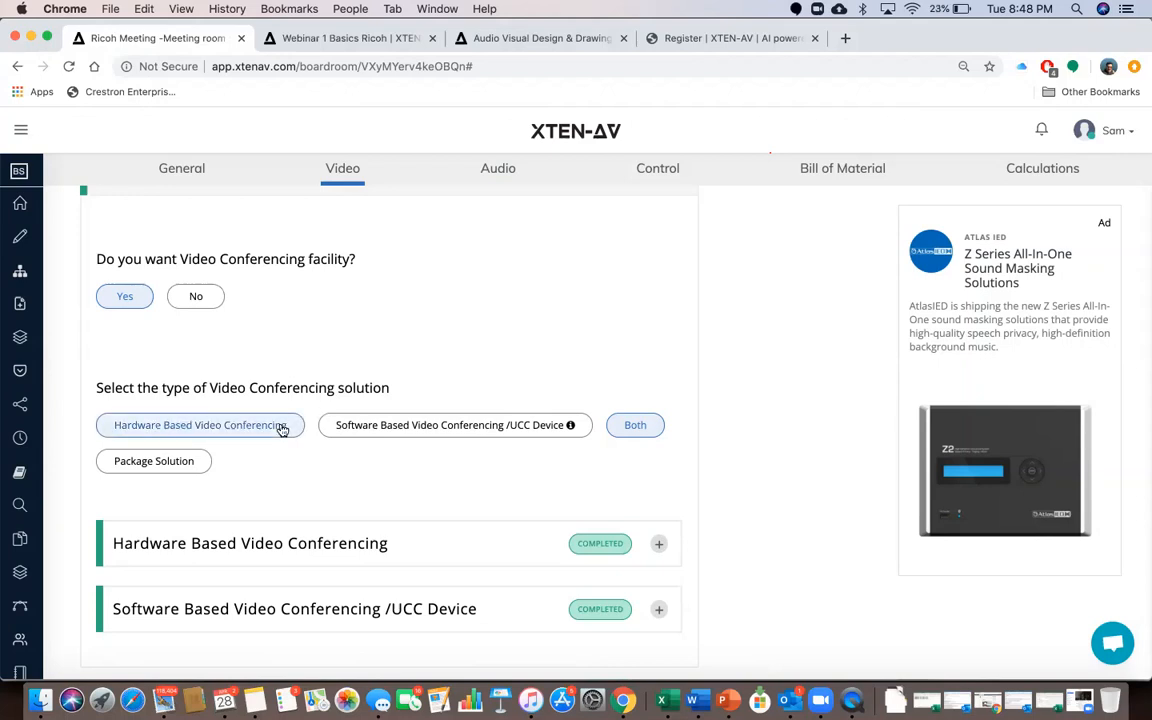
{"action": "left_click", "coordinate": [447, 428]}
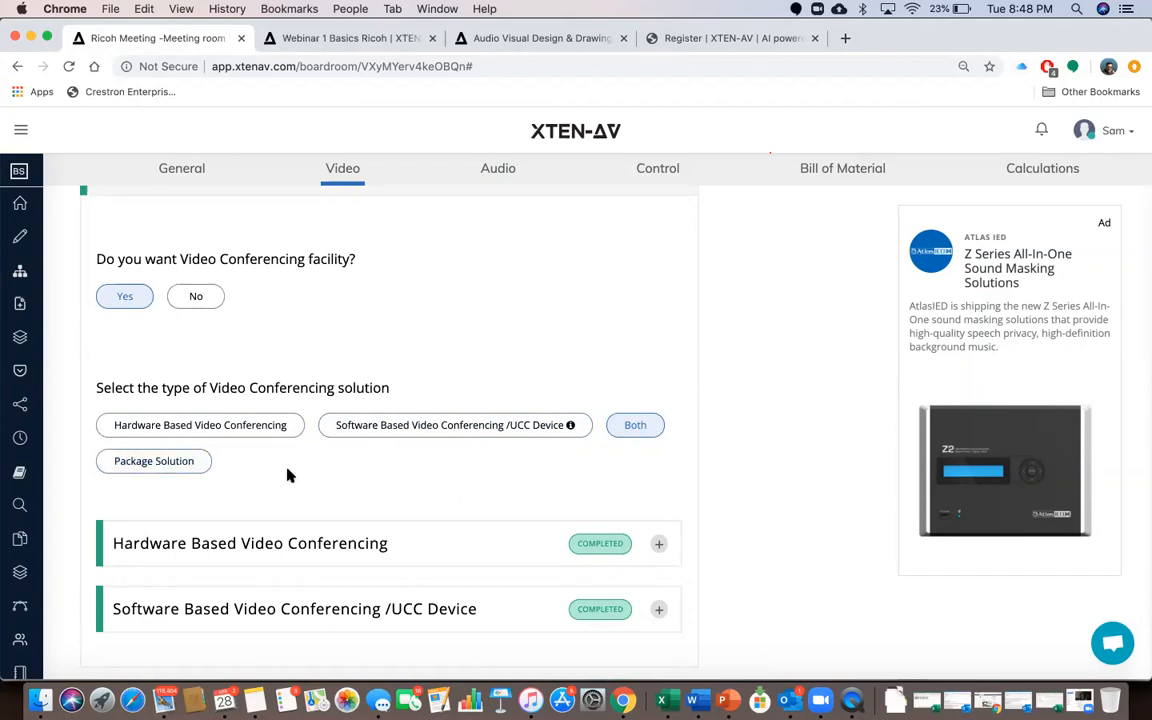
{"action": "scroll", "coordinate": [287, 475], "scroll_direction": "down", "scroll_amount": 5}
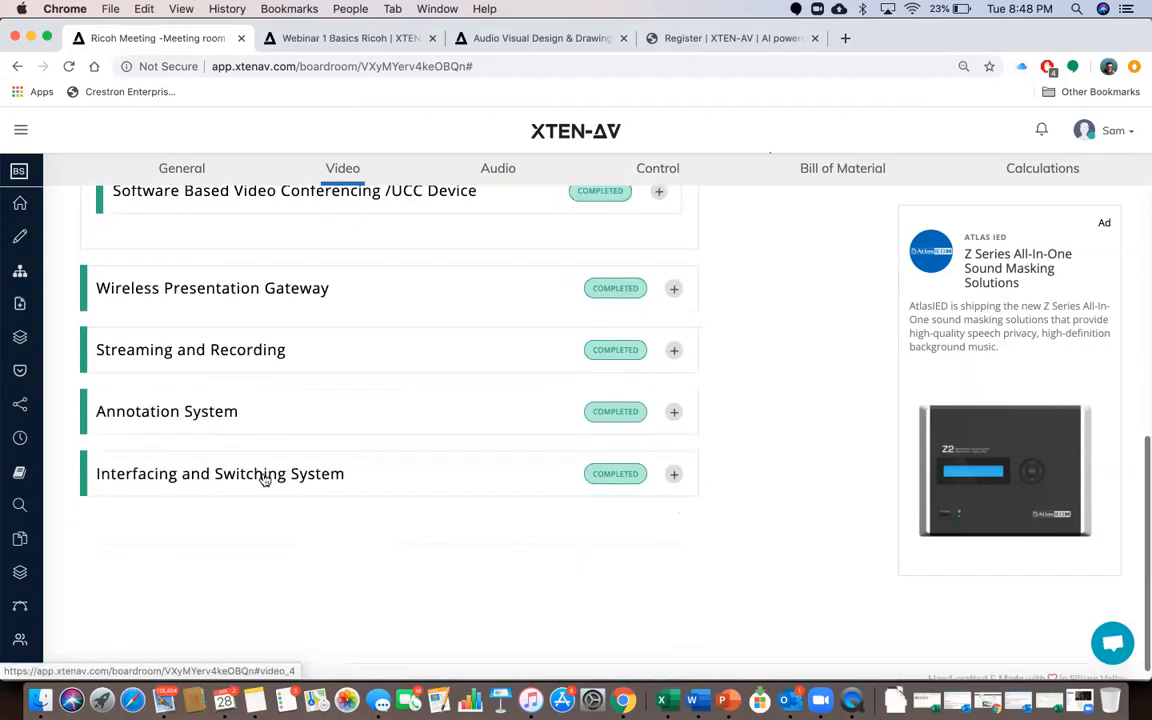
Expand the Interfacing and Switching System category, leave HDBaseT/Transmitter-Receiver System as the only switching technology, and review the transmitter and receiver choices
{"action": "scroll", "coordinate": [280, 470], "scroll_direction": "up", "scroll_amount": 1}
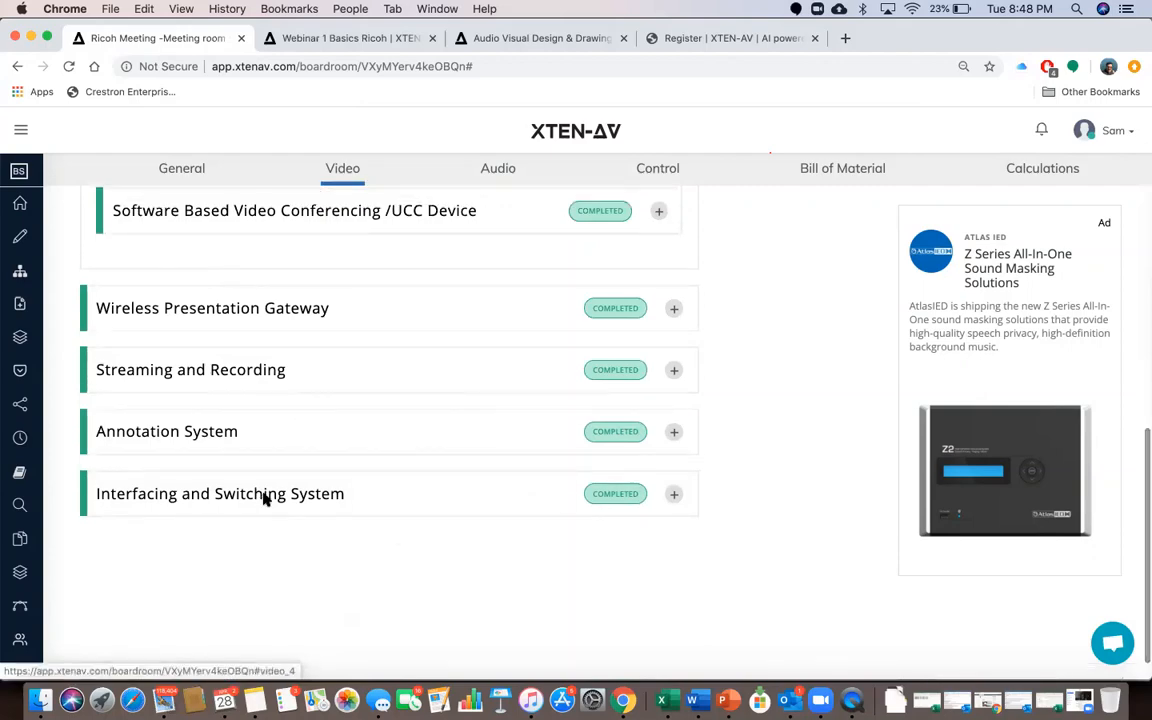
{"action": "left_click", "coordinate": [265, 494]}
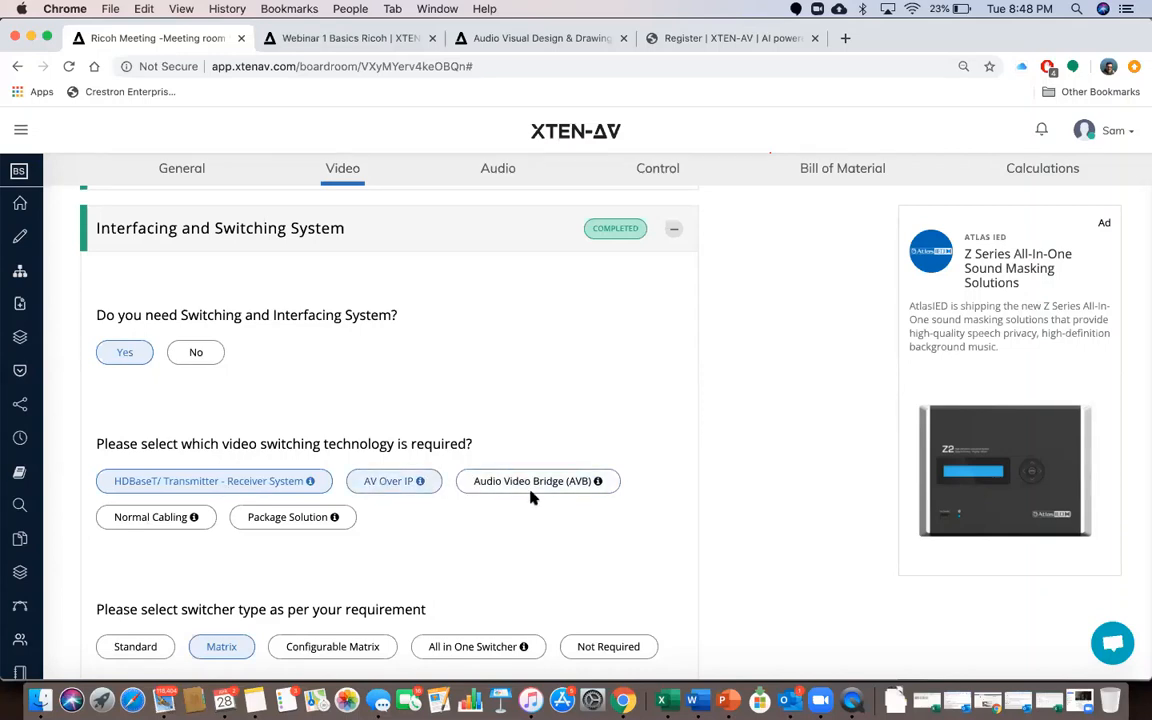
{"action": "left_click", "coordinate": [169, 524]}
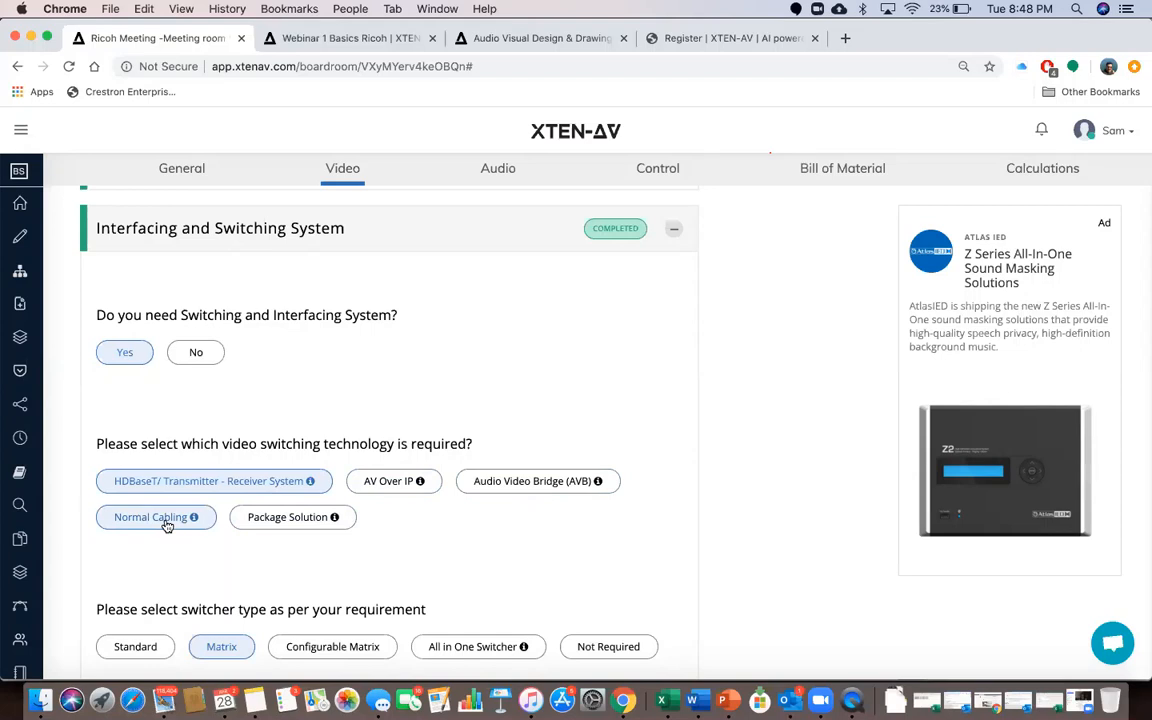
{"action": "left_click", "coordinate": [295, 518]}
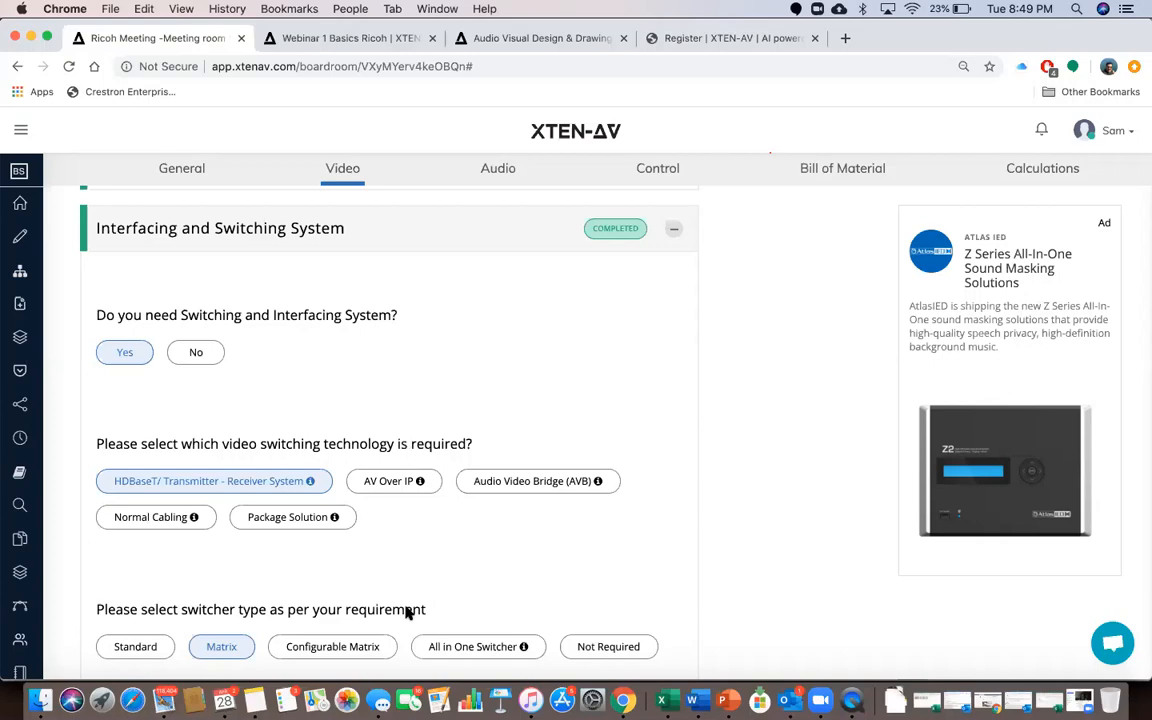
{"action": "scroll", "coordinate": [427, 500], "scroll_direction": "down", "scroll_amount": 15}
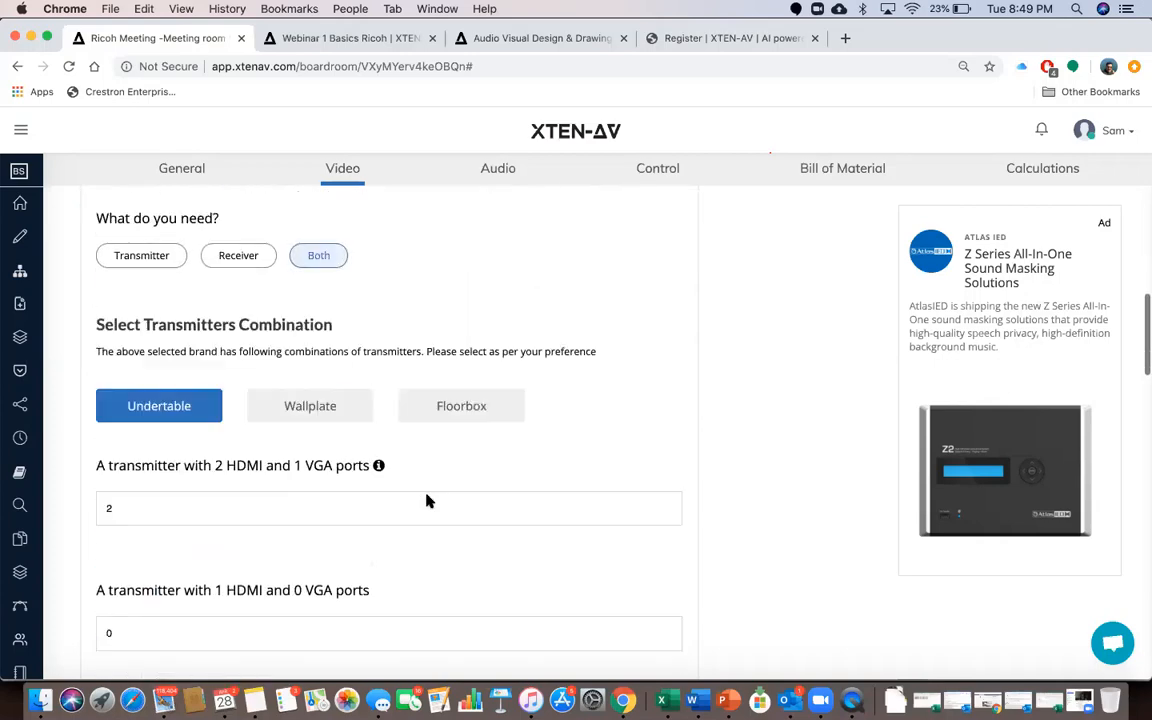
{"action": "scroll", "coordinate": [427, 500], "scroll_direction": "down", "scroll_amount": 20}
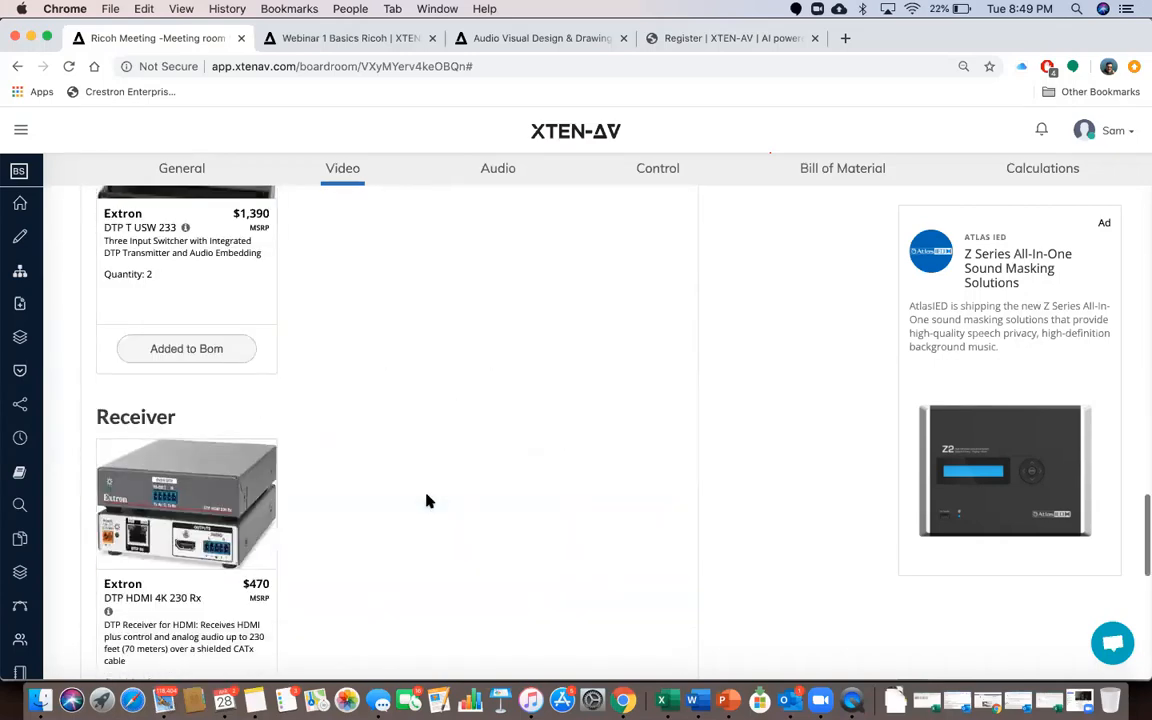
Go to the Audio section and look over the microphone choices and the expanded Speakers category
{"action": "left_click", "coordinate": [514, 172]}
{"action": "scroll", "coordinate": [489, 411], "scroll_direction": "down", "scroll_amount": 5}
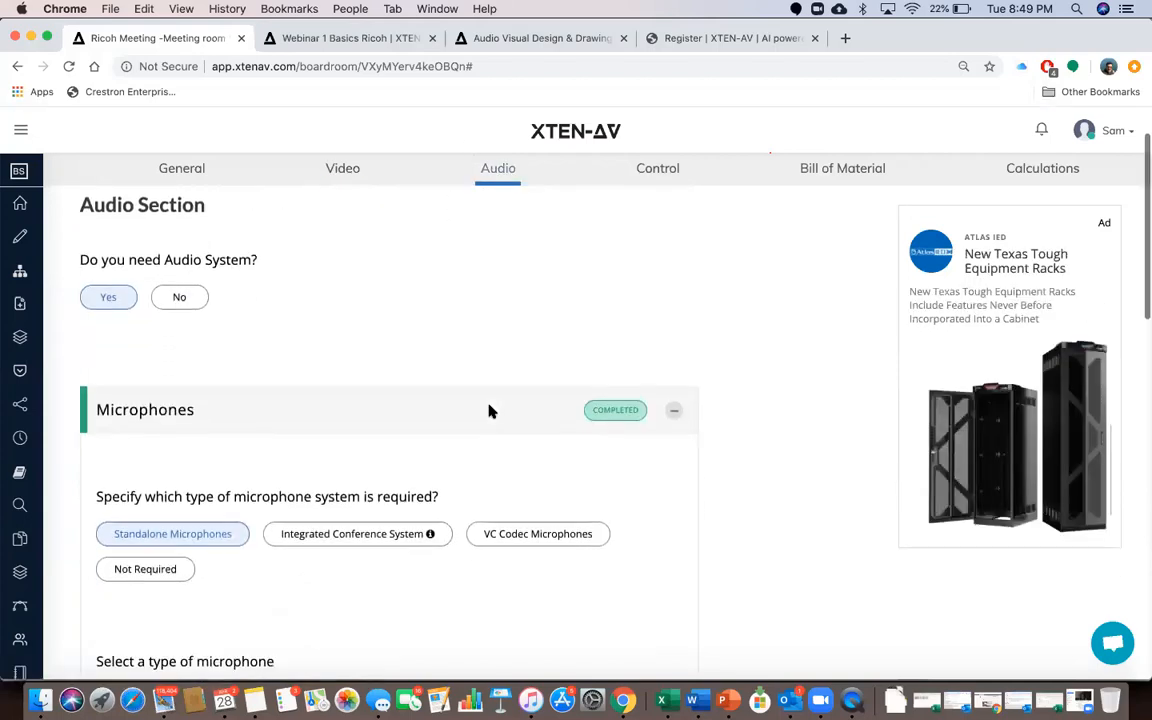
{"action": "scroll", "coordinate": [489, 411], "scroll_direction": "down", "scroll_amount": 1}
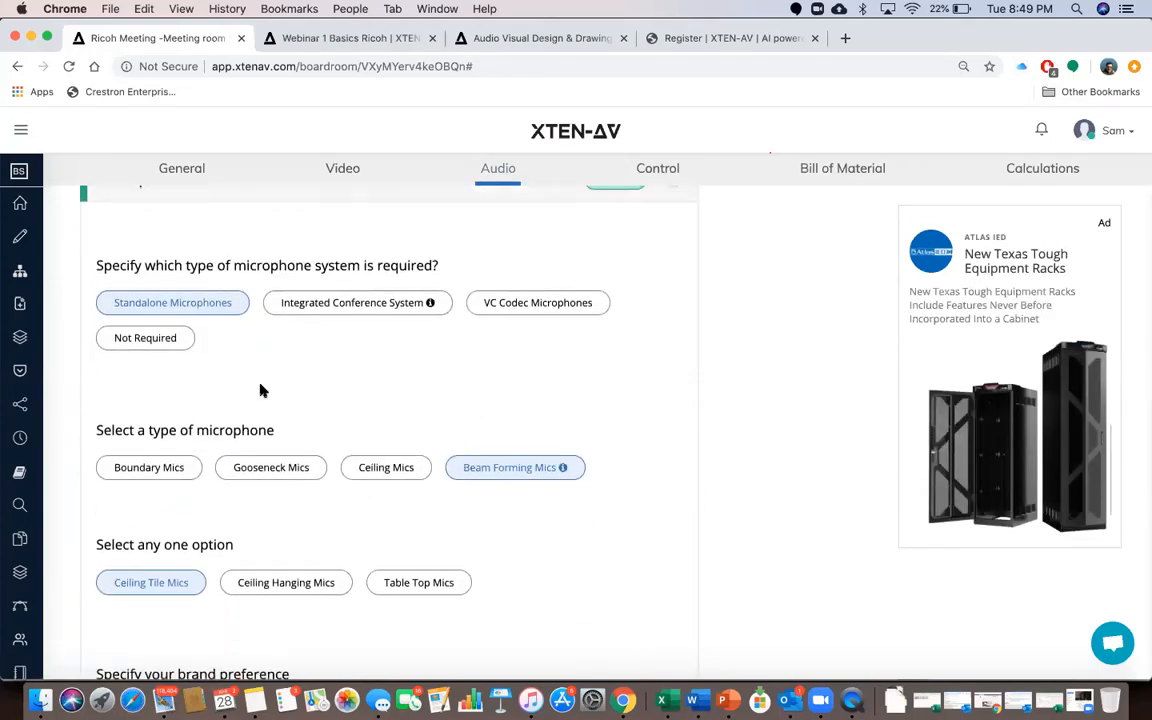
{"action": "scroll", "coordinate": [357, 400], "scroll_direction": "down", "scroll_amount": 10}
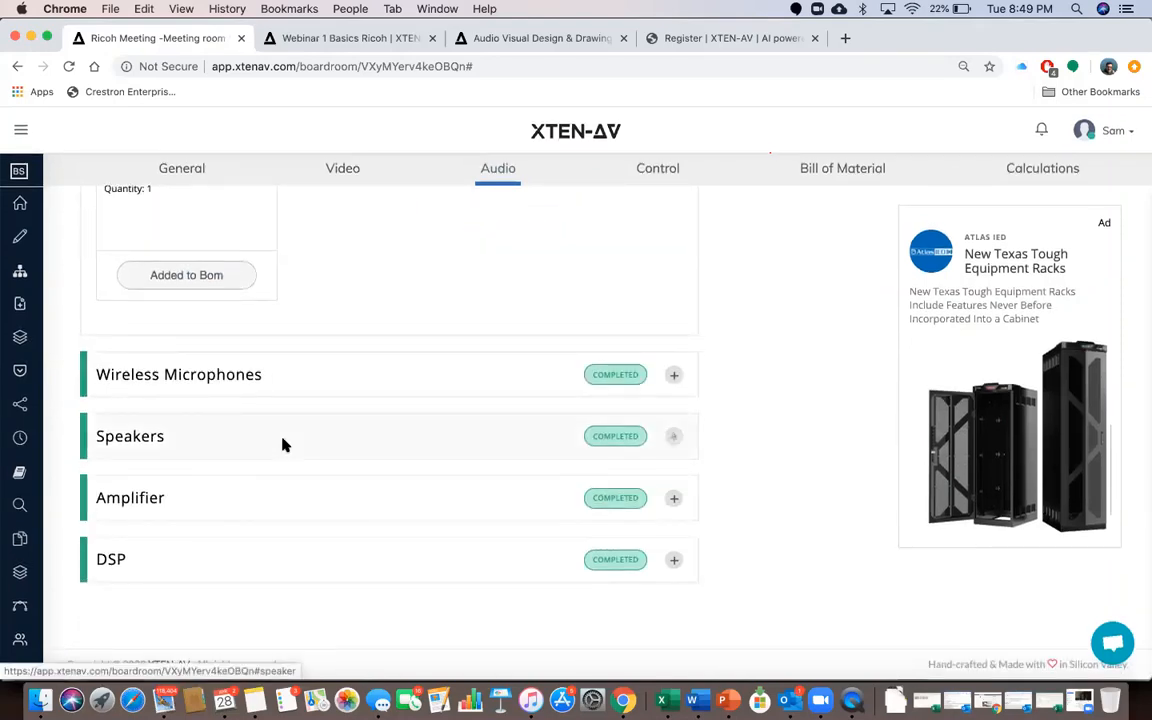
{"action": "left_click", "coordinate": [283, 443]}
{"action": "scroll", "coordinate": [362, 513], "scroll_direction": "up", "scroll_amount": 6}
{"action": "scroll", "coordinate": [363, 515], "scroll_direction": "down", "scroll_amount": 10}
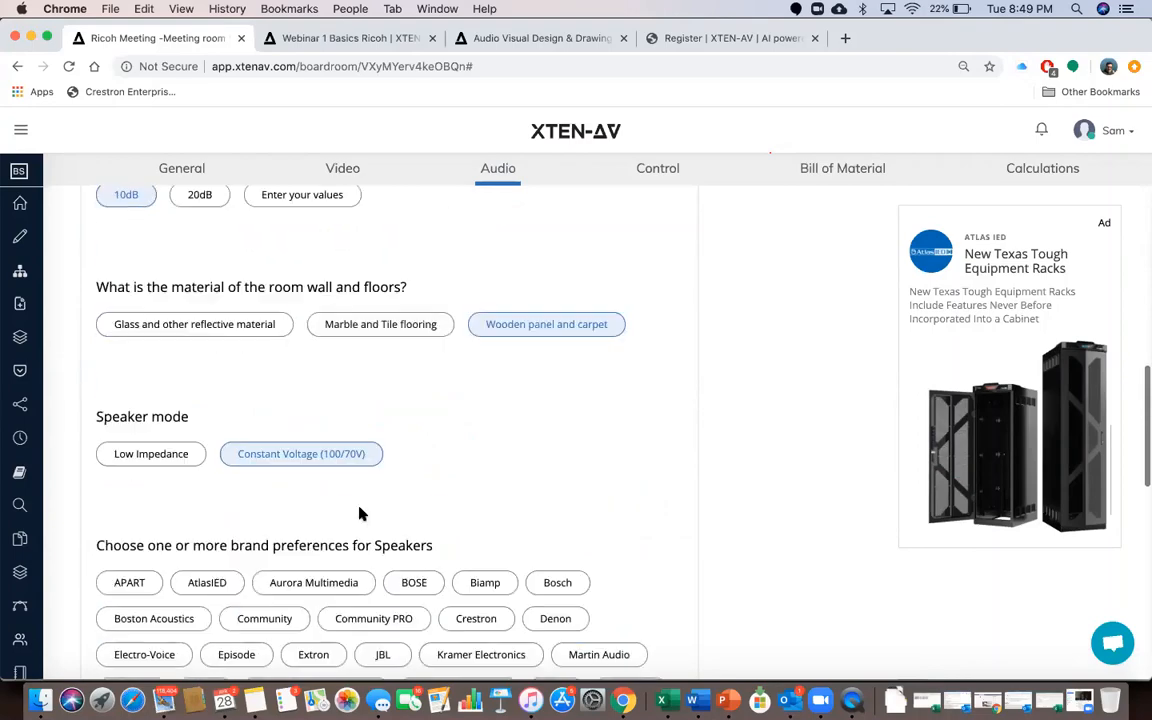
{"action": "scroll", "coordinate": [340, 505], "scroll_direction": "down", "scroll_amount": 3}
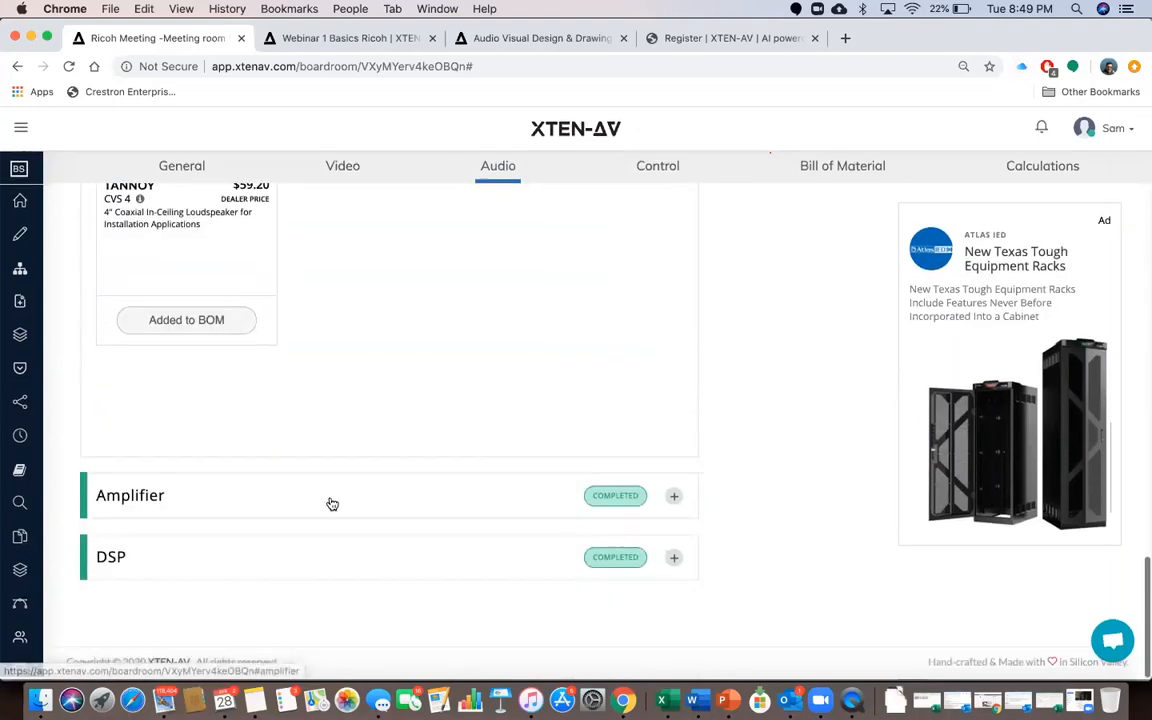
Expand the Amplifier and DSP categories and examine their settings and the products added to the bill of material
{"action": "left_click", "coordinate": [327, 501]}
{"action": "scroll", "coordinate": [351, 571], "scroll_direction": "down", "scroll_amount": 5}
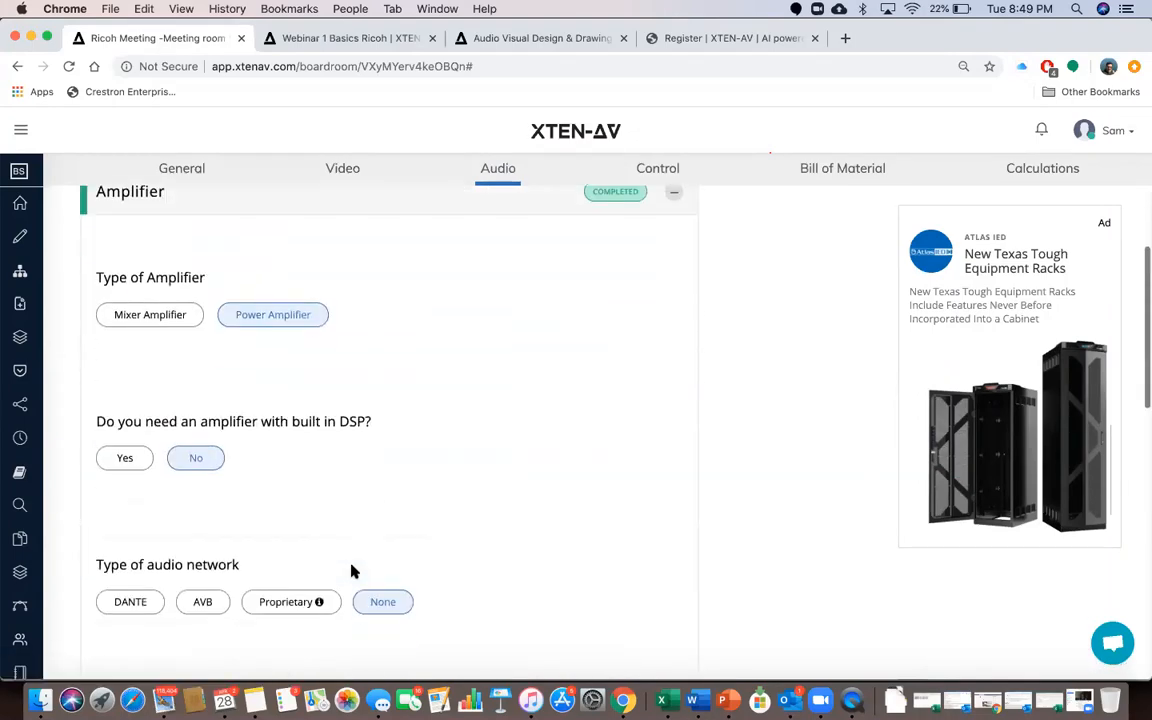
{"action": "scroll", "coordinate": [351, 571], "scroll_direction": "down", "scroll_amount": 5}
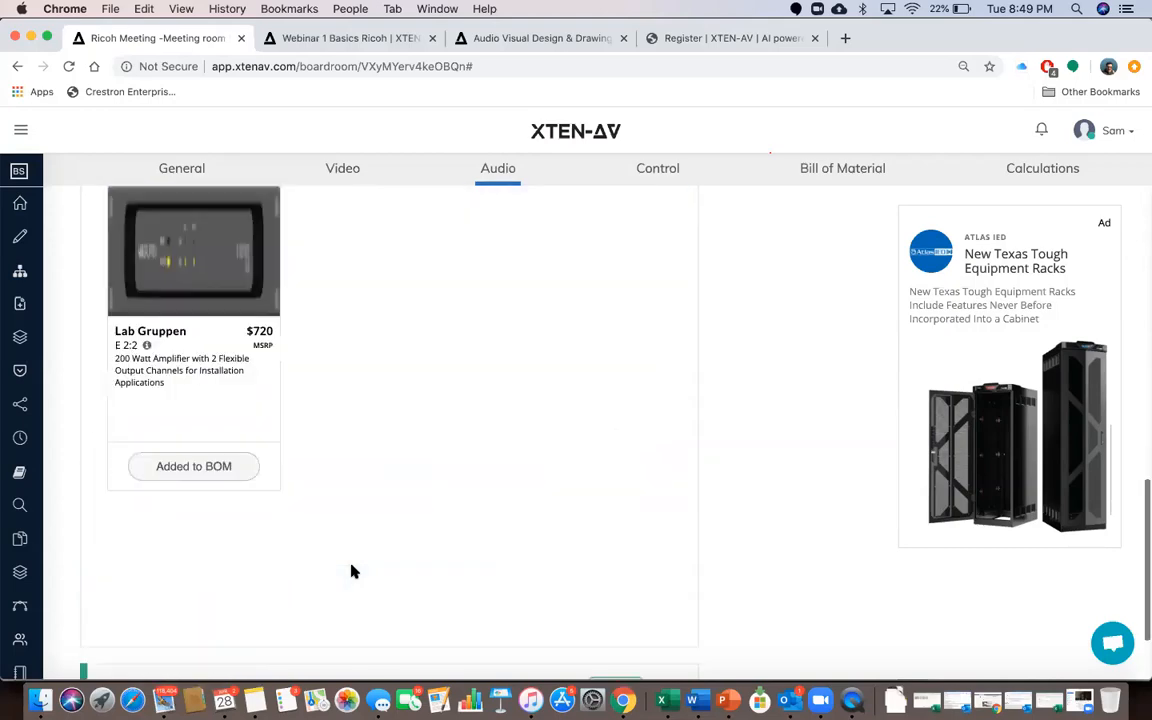
{"action": "left_click", "coordinate": [324, 564]}
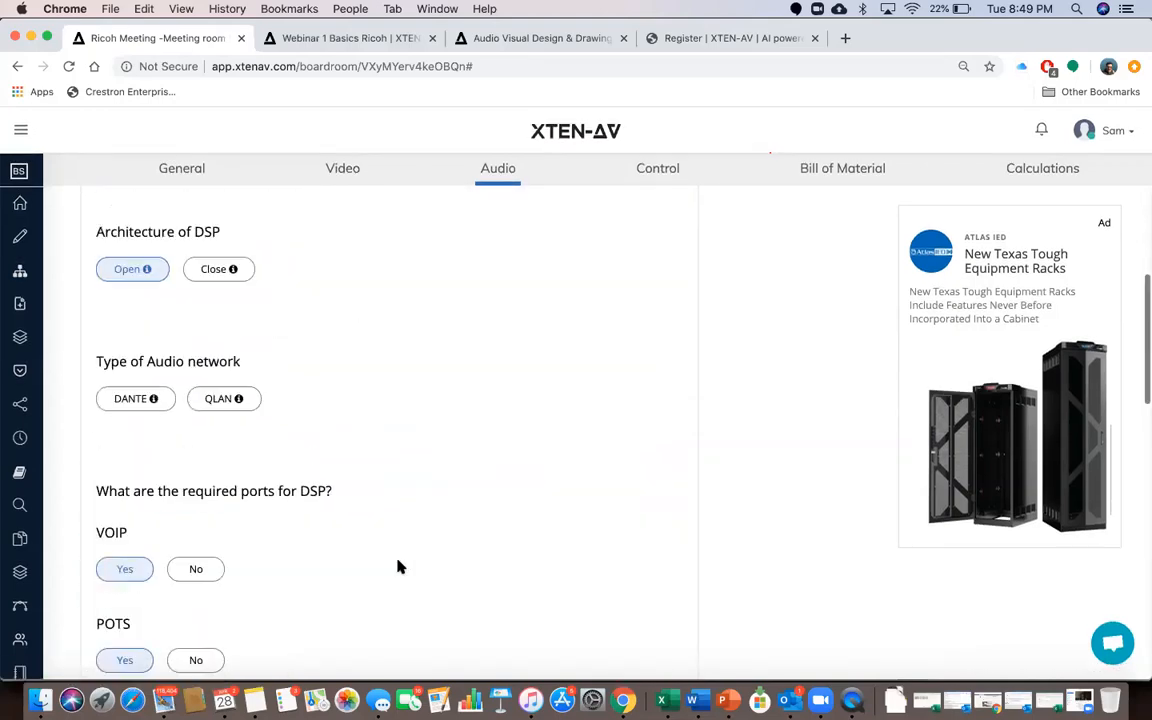
{"action": "scroll", "coordinate": [397, 567], "scroll_direction": "down", "scroll_amount": 10}
{"action": "scroll", "coordinate": [397, 567], "scroll_direction": "down", "scroll_amount": 2}
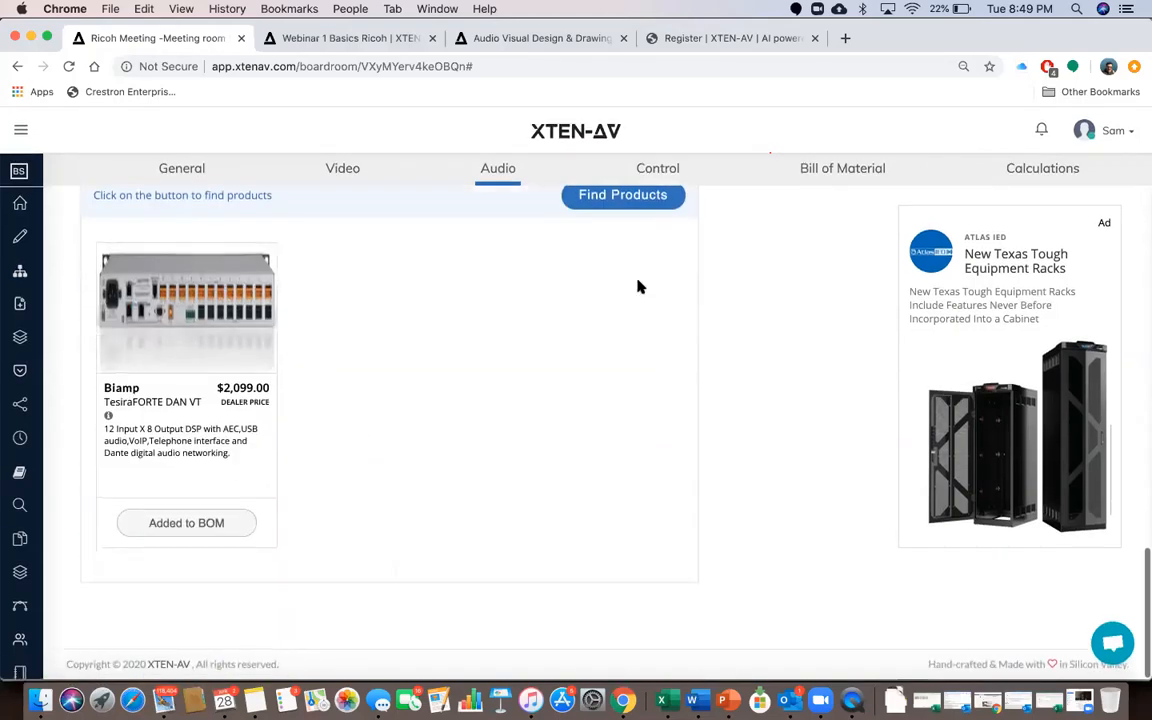
Go to the Control section and look over the control system settings, device control interfaces and remaining accessory categories
{"action": "left_click", "coordinate": [653, 169]}
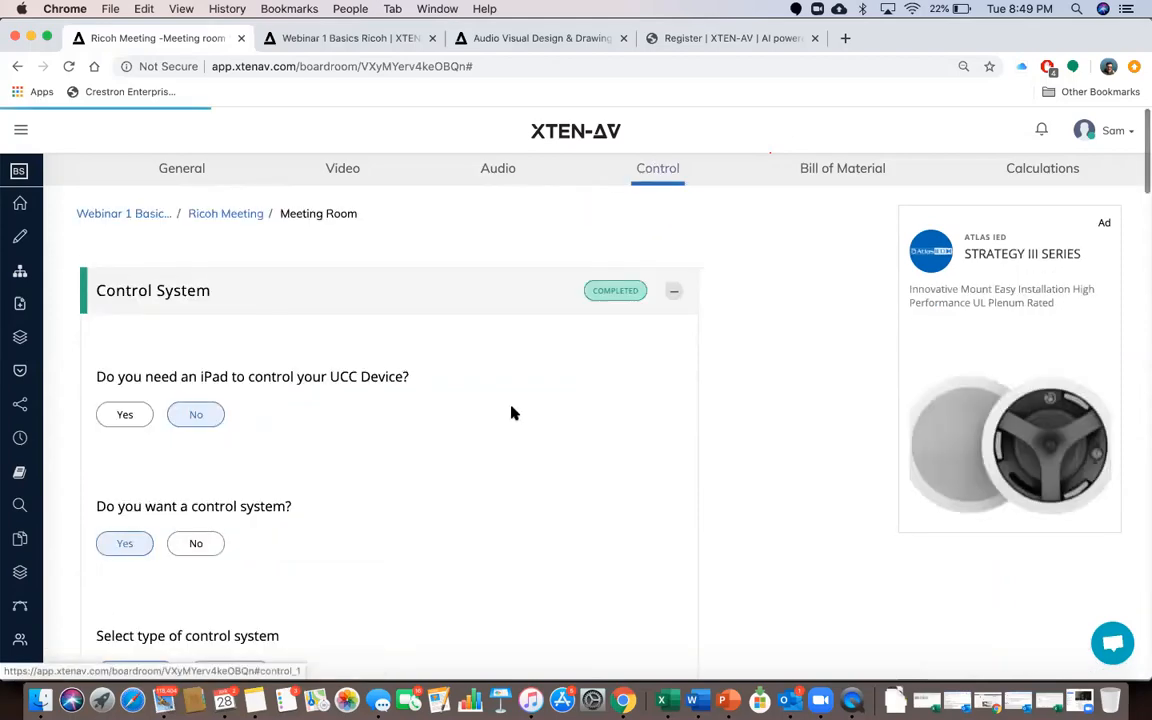
{"action": "scroll", "coordinate": [512, 411], "scroll_direction": "down", "scroll_amount": 10}
{"action": "scroll", "coordinate": [512, 413], "scroll_direction": "down", "scroll_amount": 12}
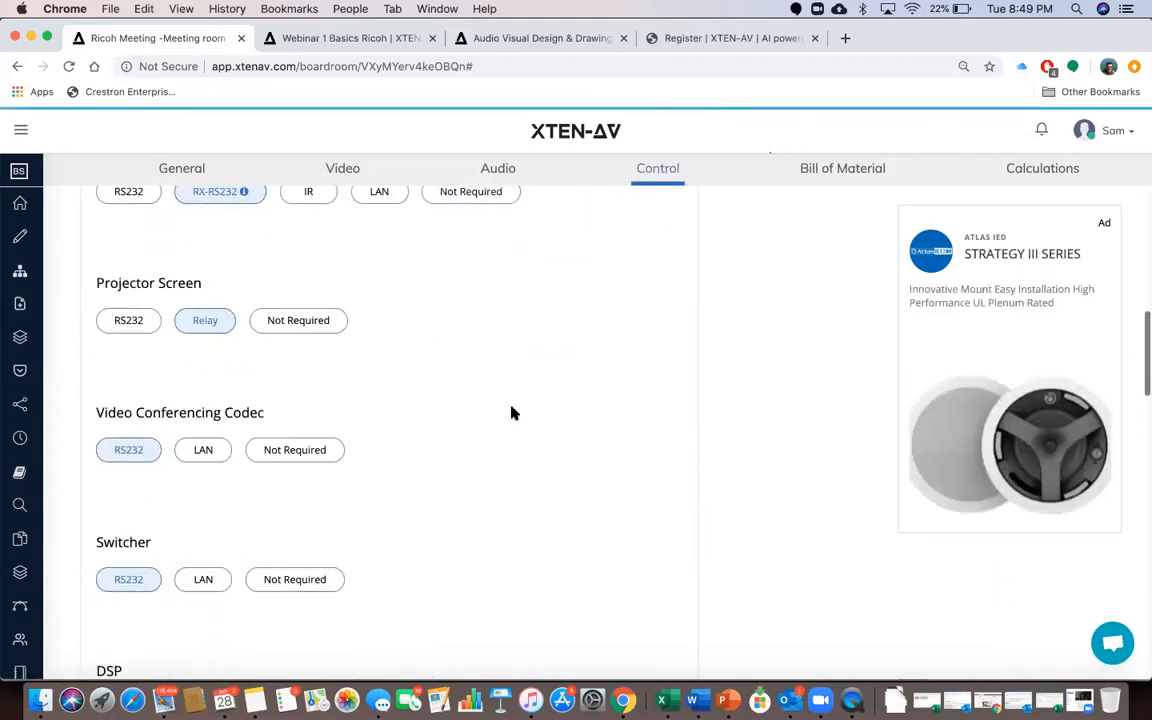
{"action": "scroll", "coordinate": [512, 412], "scroll_direction": "down", "scroll_amount": 10}
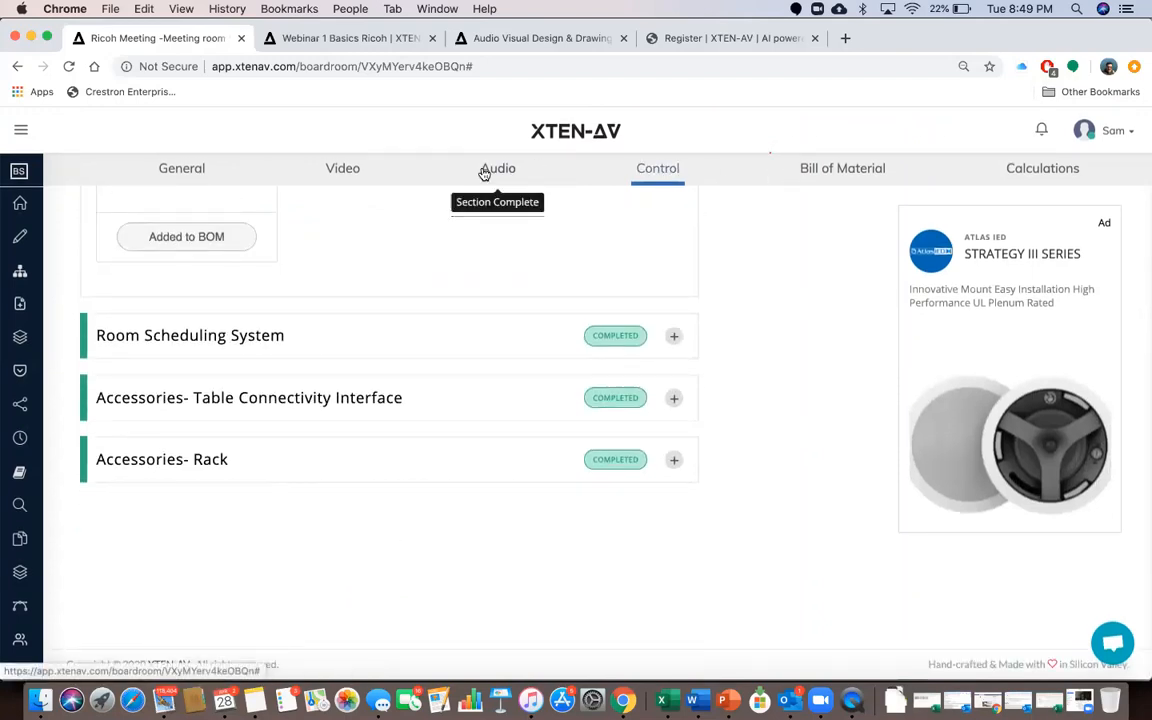
Open the Bill of Material and examine its video, audio, control and accessories items through to the total and notes
{"action": "left_click", "coordinate": [808, 176]}
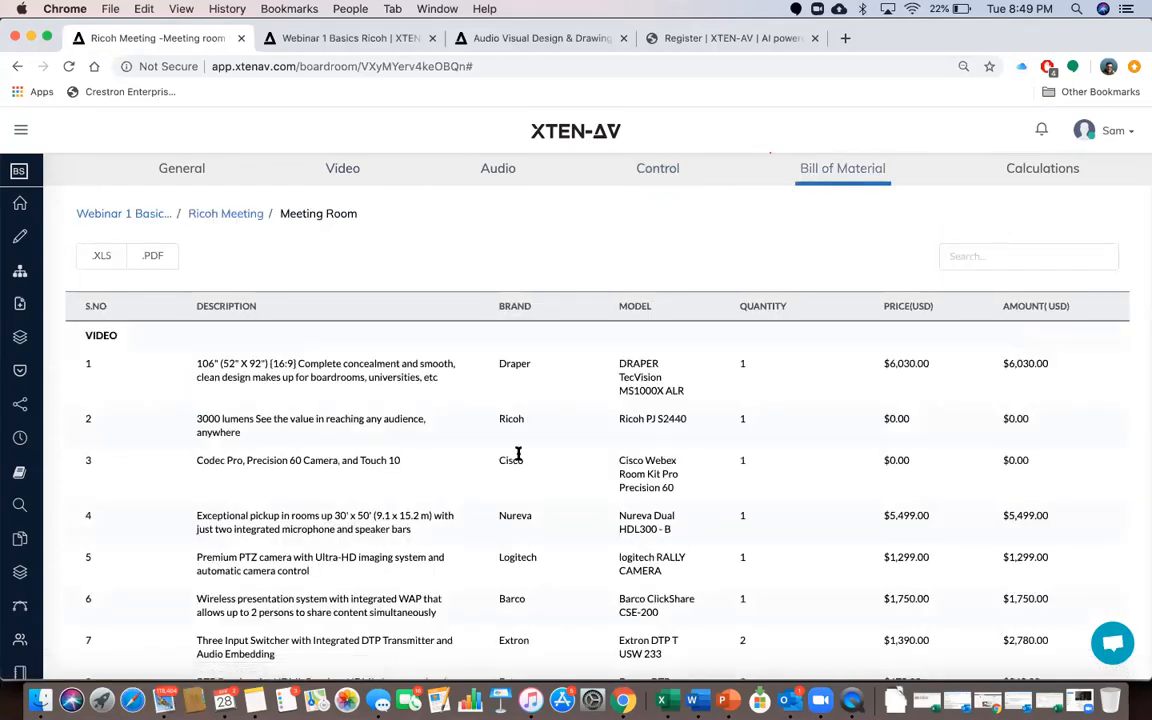
{"action": "scroll", "coordinate": [351, 460], "scroll_direction": "down", "scroll_amount": 1}
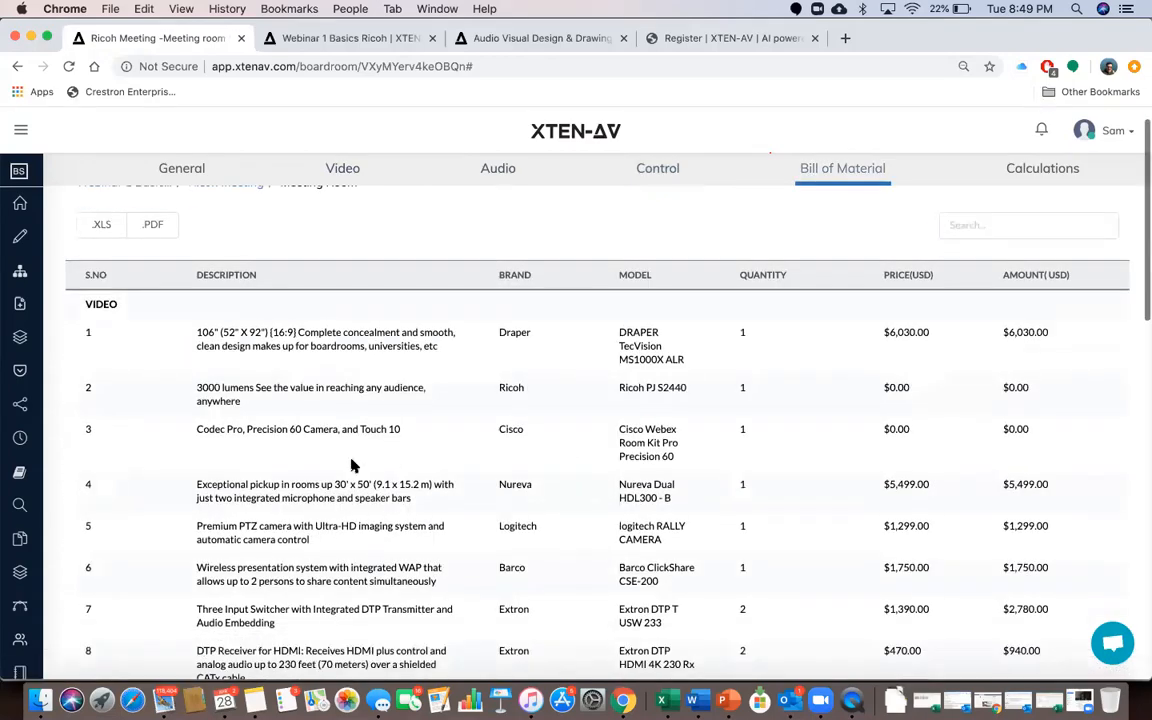
{"action": "scroll", "coordinate": [351, 460], "scroll_direction": "up", "scroll_amount": 1}
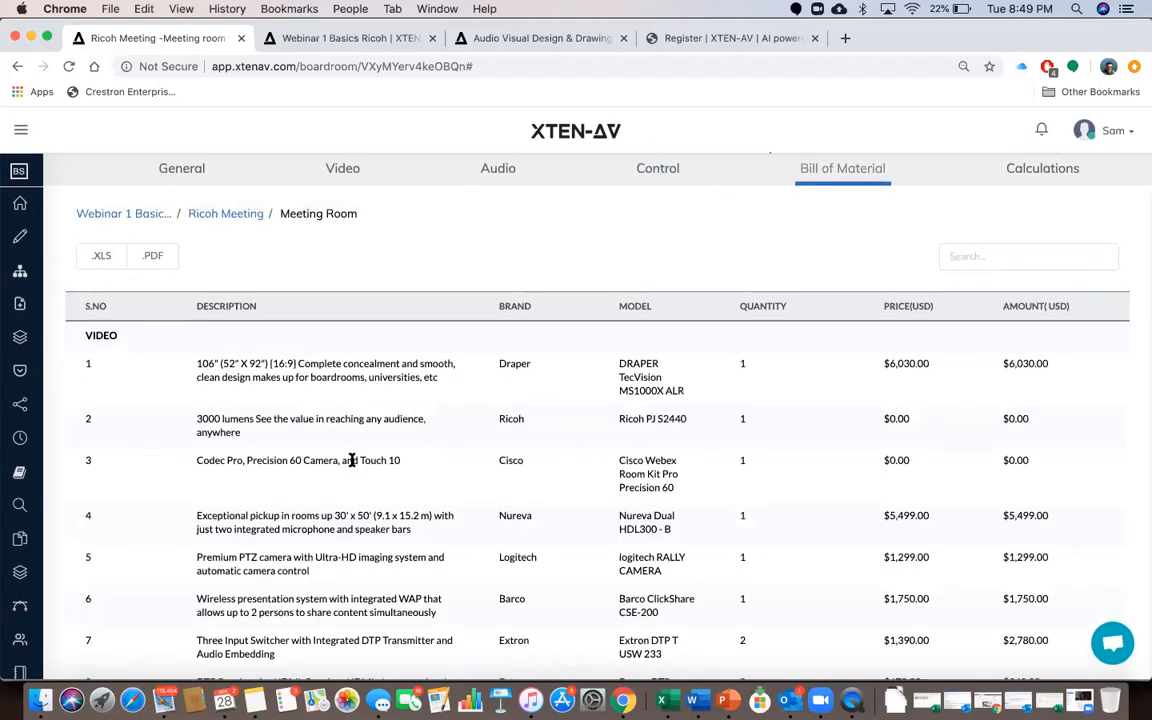
{"action": "scroll", "coordinate": [351, 460], "scroll_direction": "down", "scroll_amount": 10}
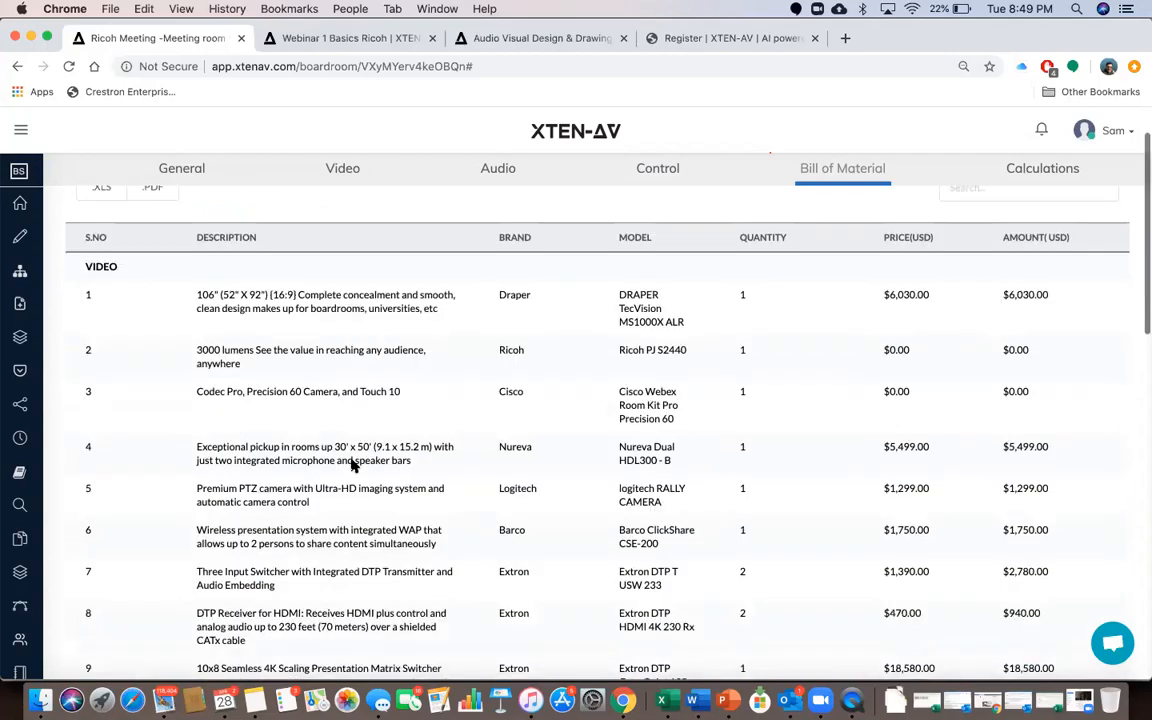
{"action": "scroll", "coordinate": [351, 463], "scroll_direction": "up", "scroll_amount": 10}
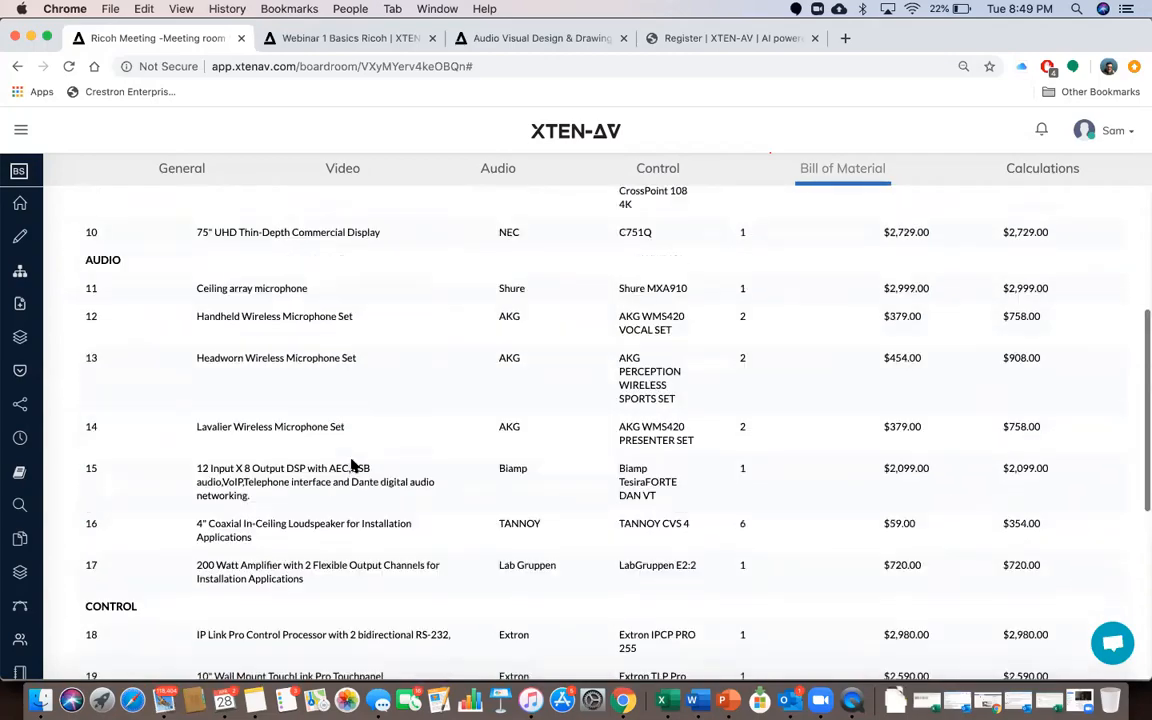
{"action": "scroll", "coordinate": [351, 463], "scroll_direction": "down", "scroll_amount": 9}
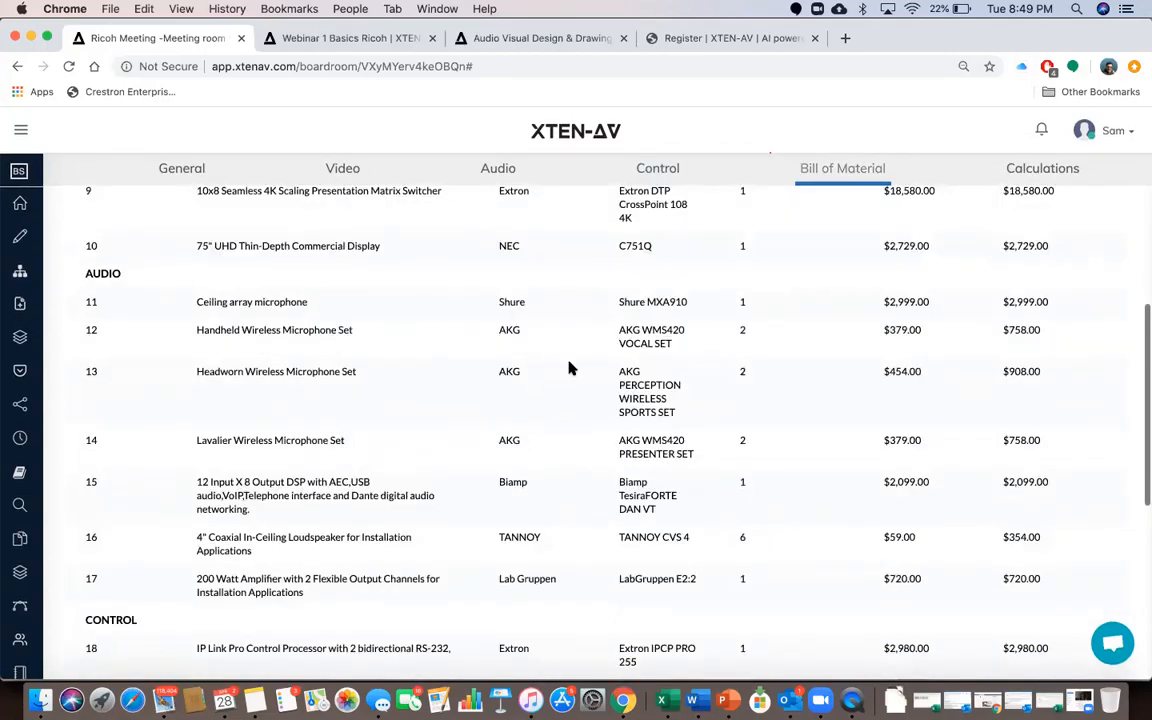
{"action": "scroll", "coordinate": [650, 357], "scroll_direction": "down", "scroll_amount": 3}
{"action": "scroll", "coordinate": [620, 420], "scroll_direction": "down", "scroll_amount": 5}
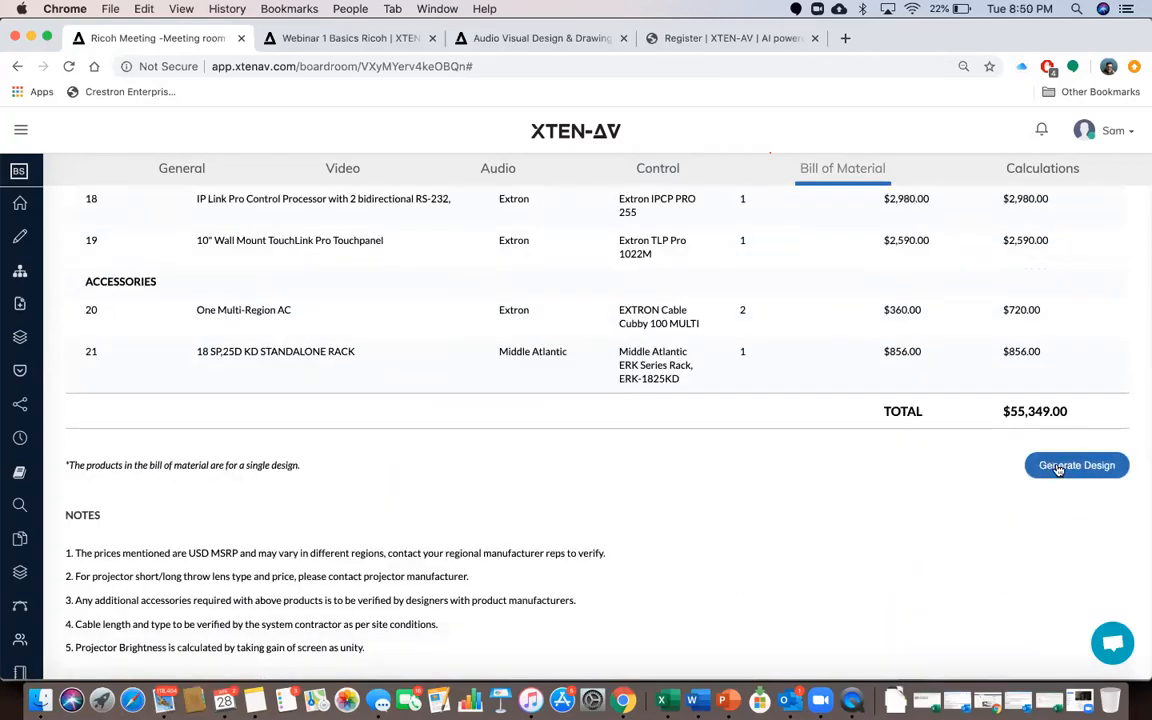
Generate the design from the bill of material, overwriting the previous one, and look over the available design documents
{"action": "left_click", "coordinate": [1057, 468]}
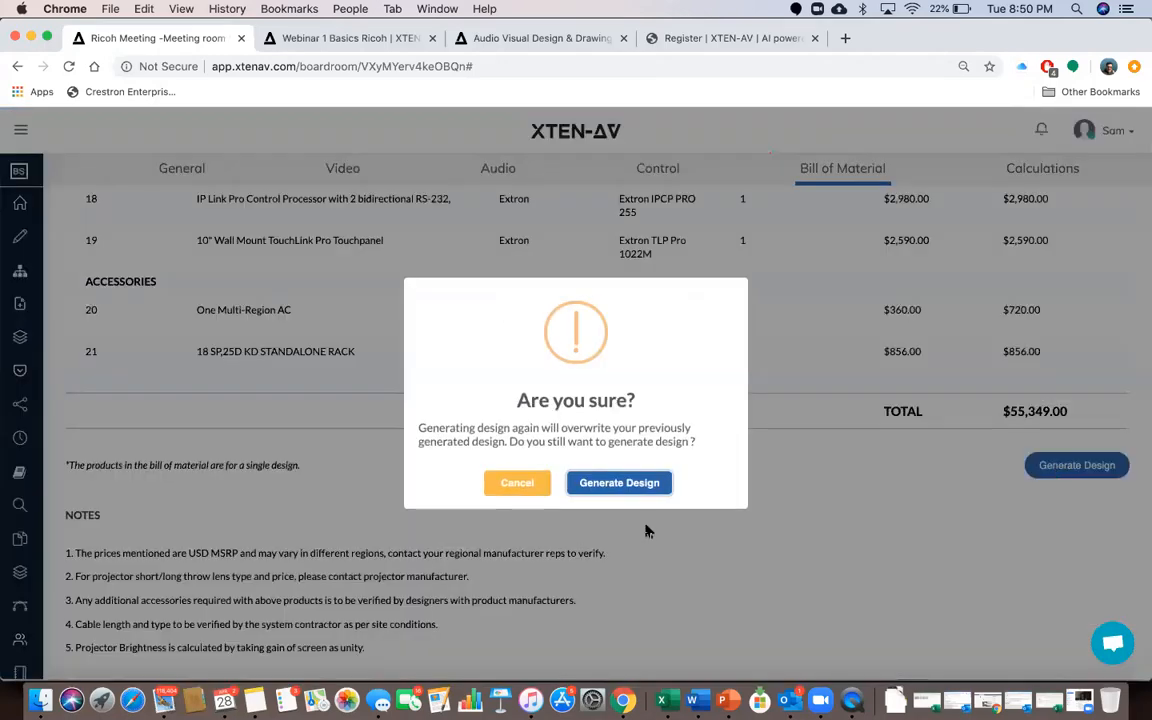
{"action": "left_click", "coordinate": [617, 483]}
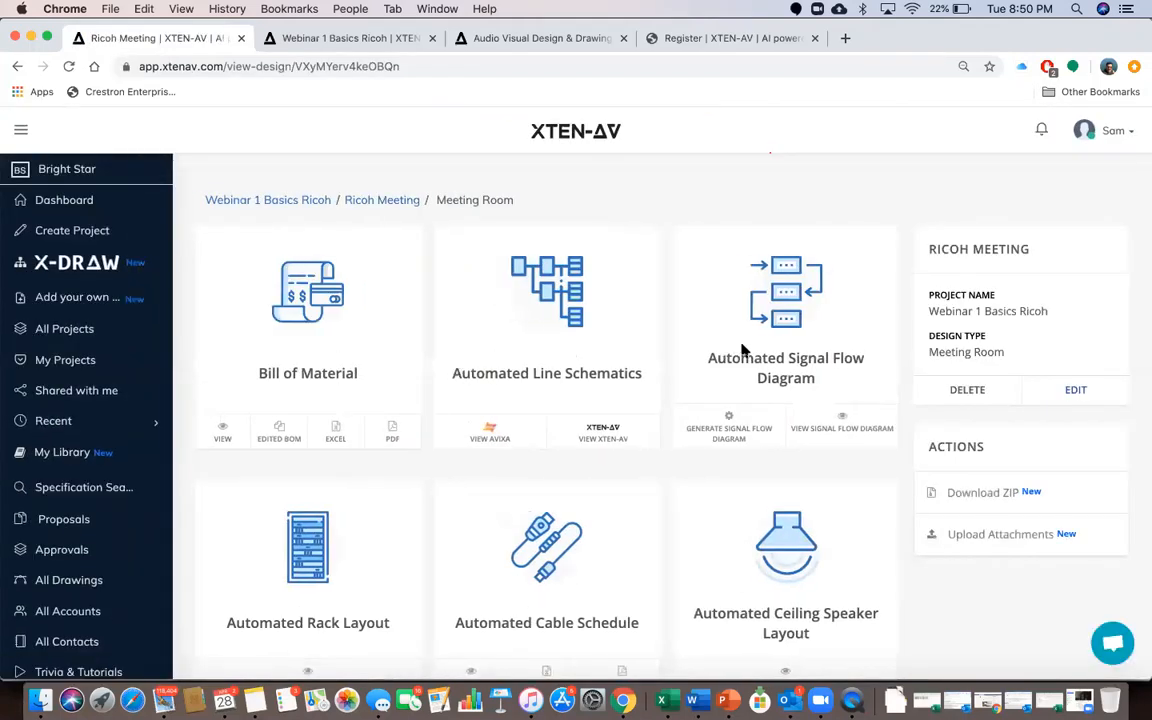
{"action": "scroll", "coordinate": [541, 456], "scroll_direction": "down", "scroll_amount": 5}
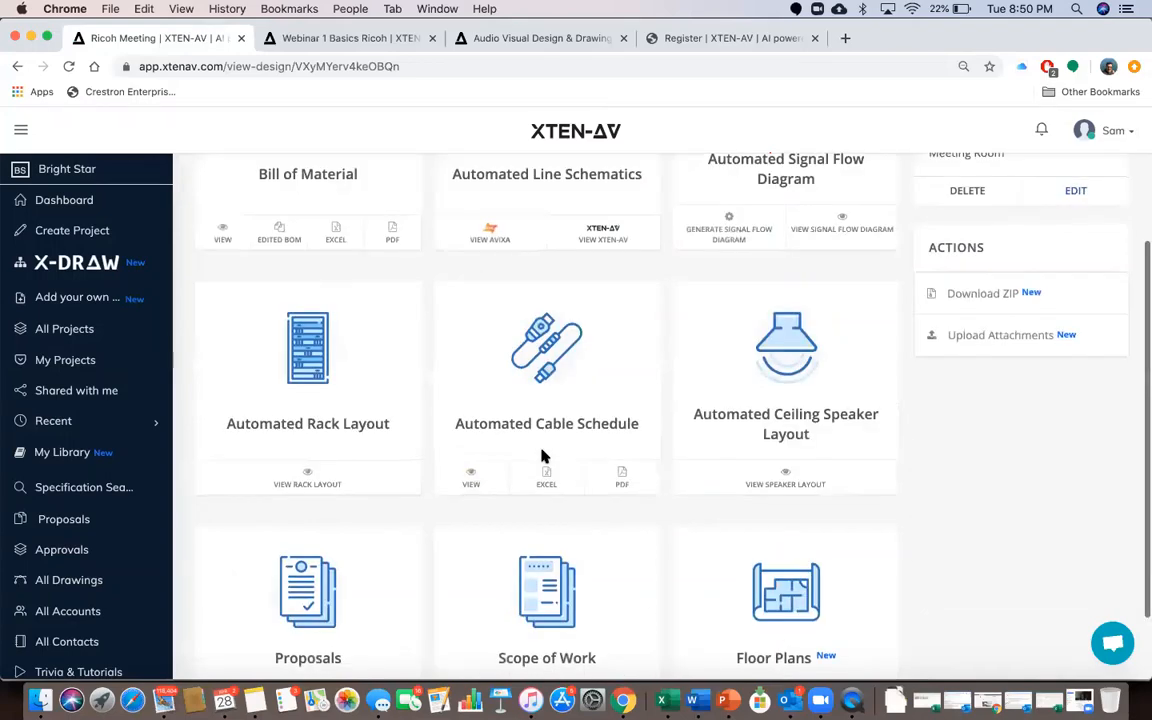
{"action": "scroll", "coordinate": [541, 456], "scroll_direction": "down", "scroll_amount": 2}
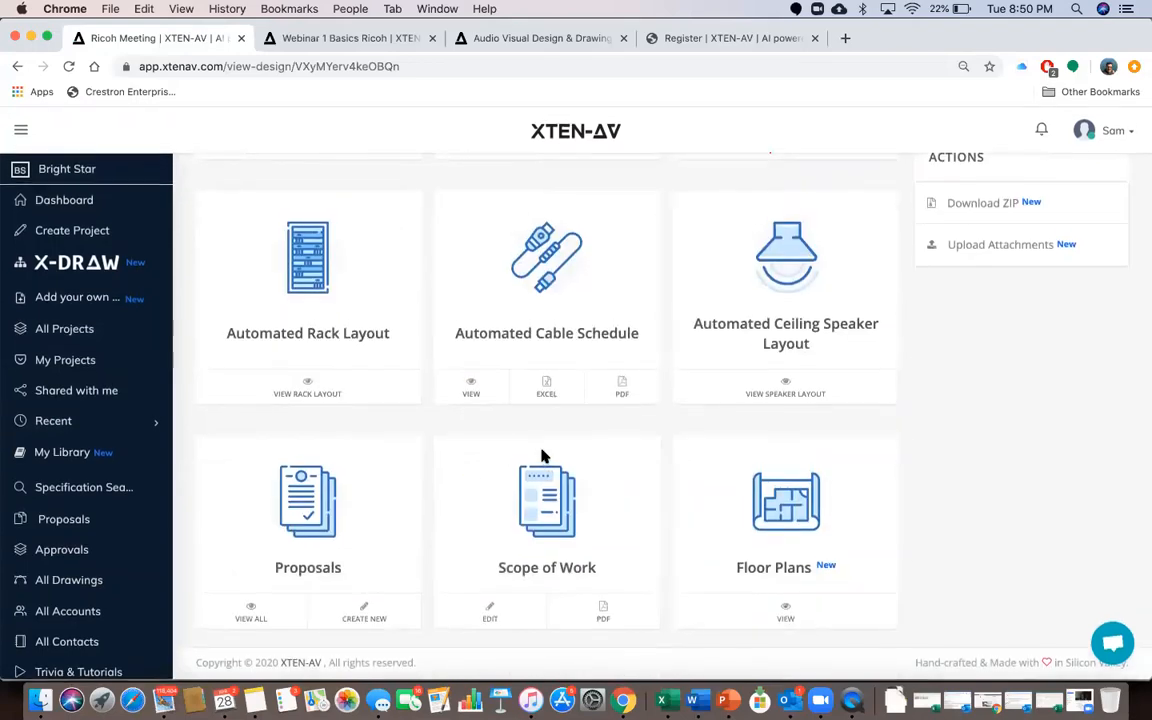
{"action": "scroll", "coordinate": [541, 456], "scroll_direction": "up", "scroll_amount": 6}
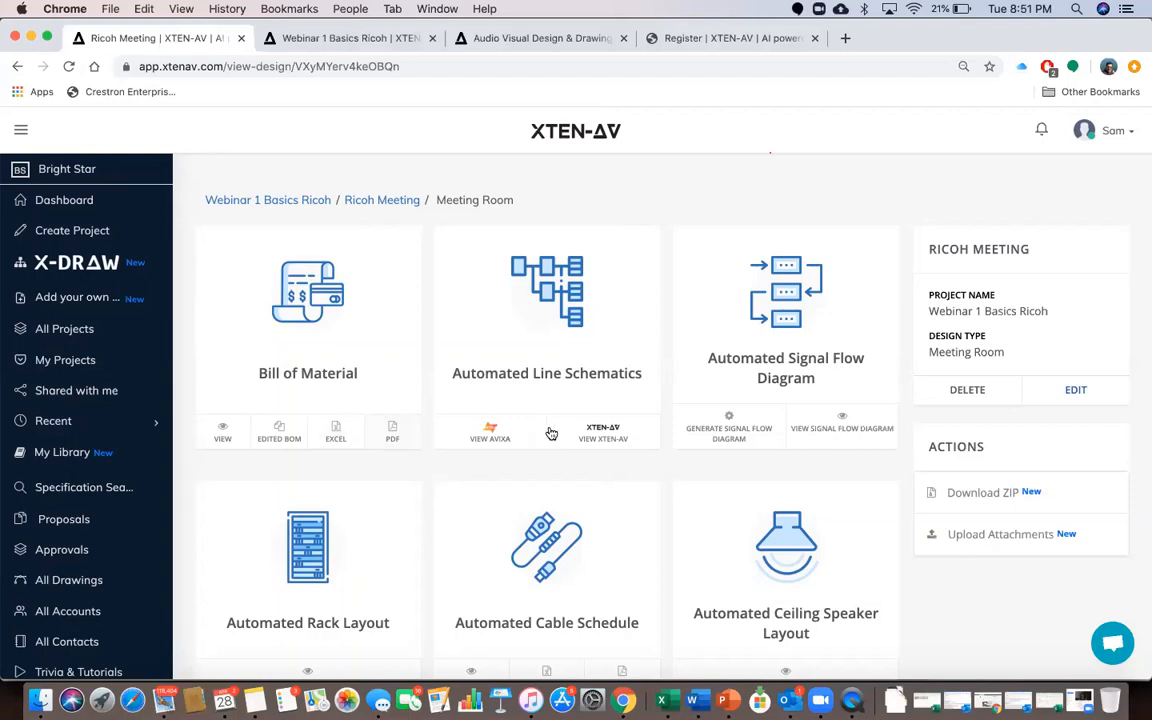
Open the XTEN-AV version of the automated line schematics and the automated signal flow diagram, each in its own browser tab
{"action": "scroll", "coordinate": [608, 378], "scroll_direction": "down", "scroll_amount": 1}
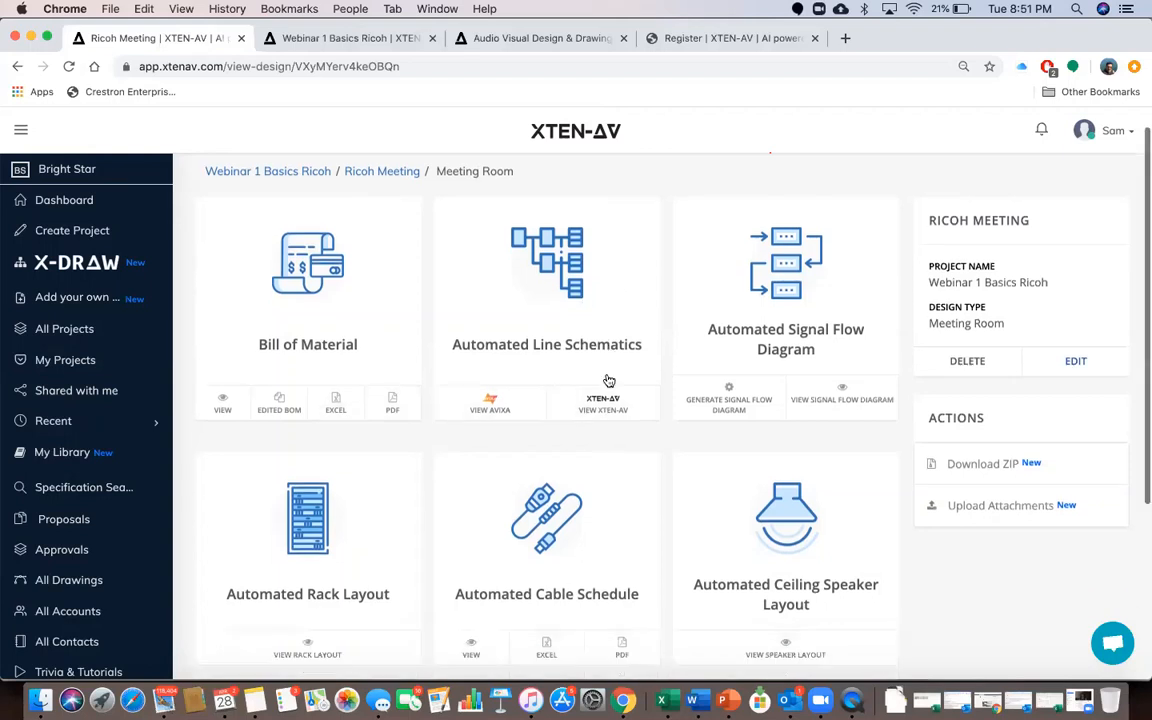
{"action": "scroll", "coordinate": [608, 380], "scroll_direction": "down", "scroll_amount": 1}
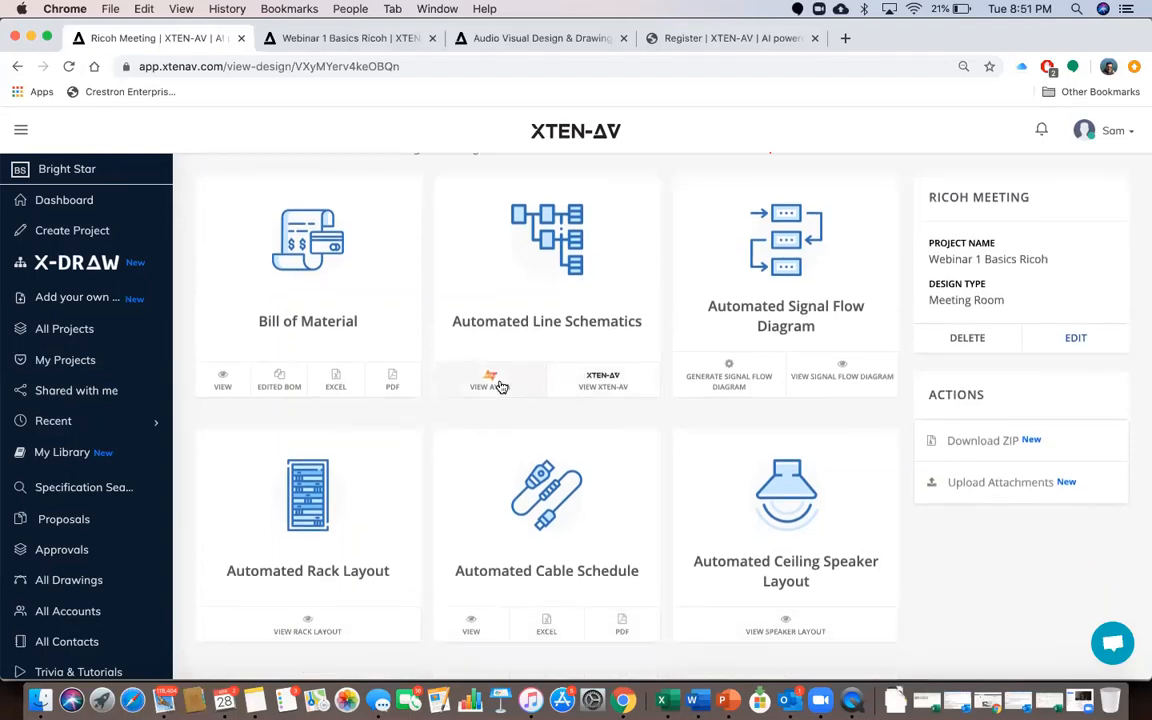
{"action": "left_click", "coordinate": [593, 378]}
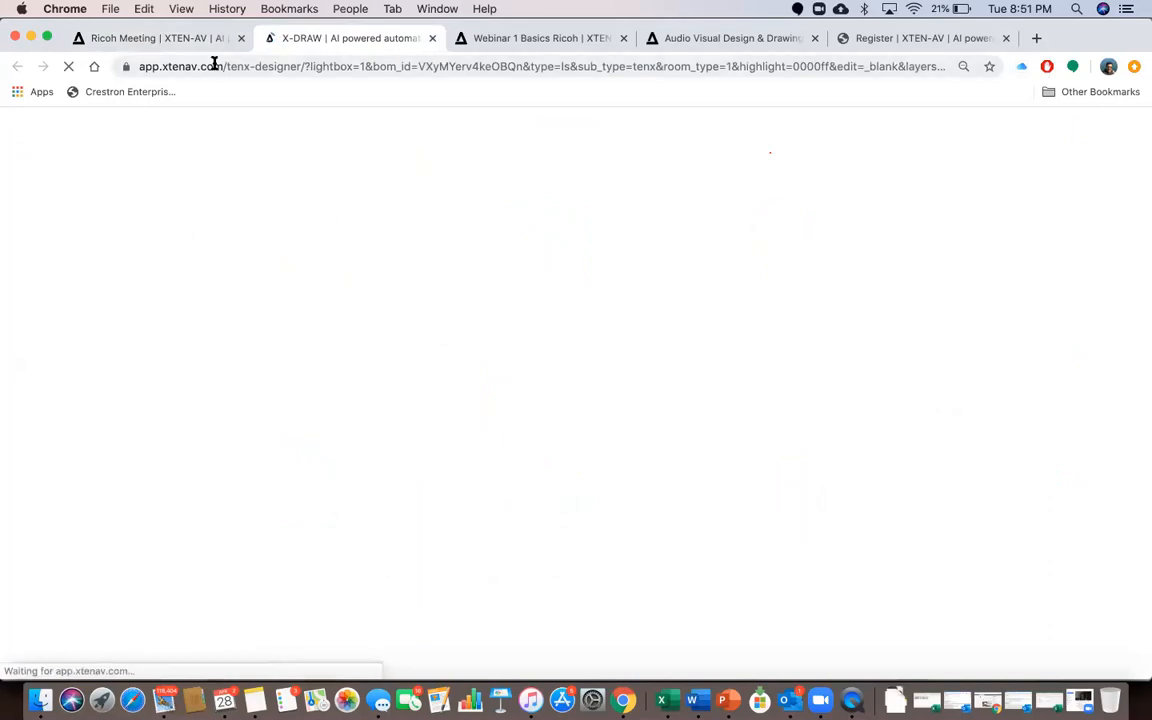
{"action": "left_click", "coordinate": [193, 38]}
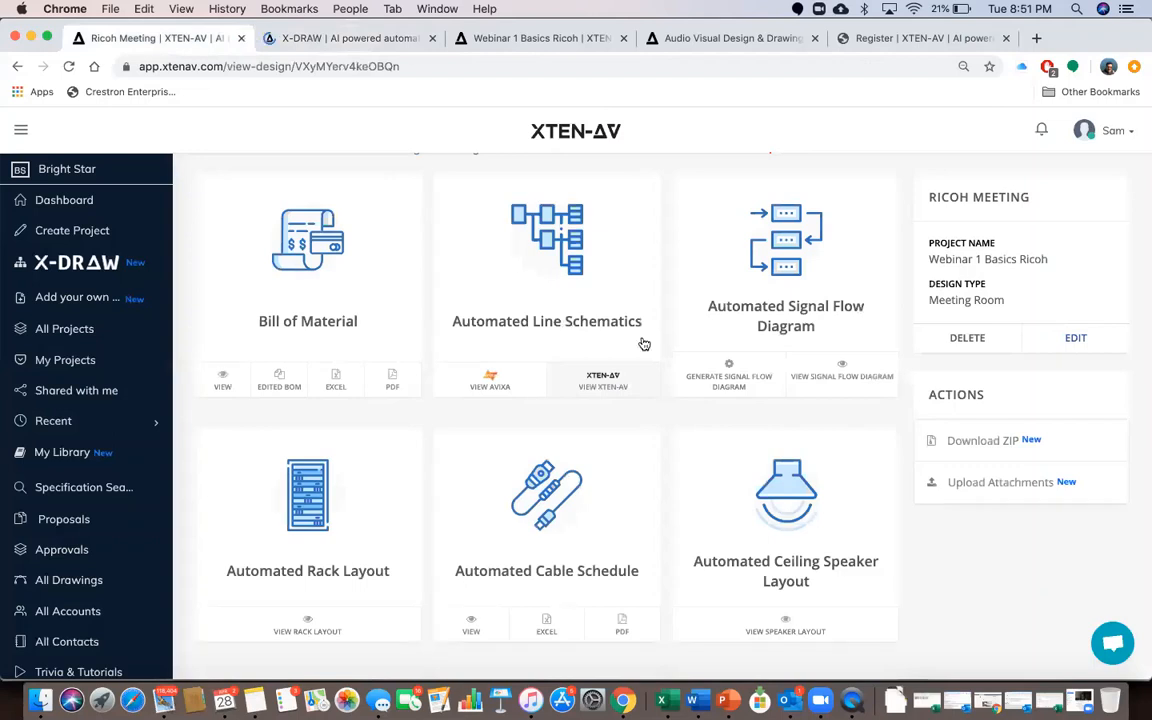
{"action": "left_click", "coordinate": [838, 371]}
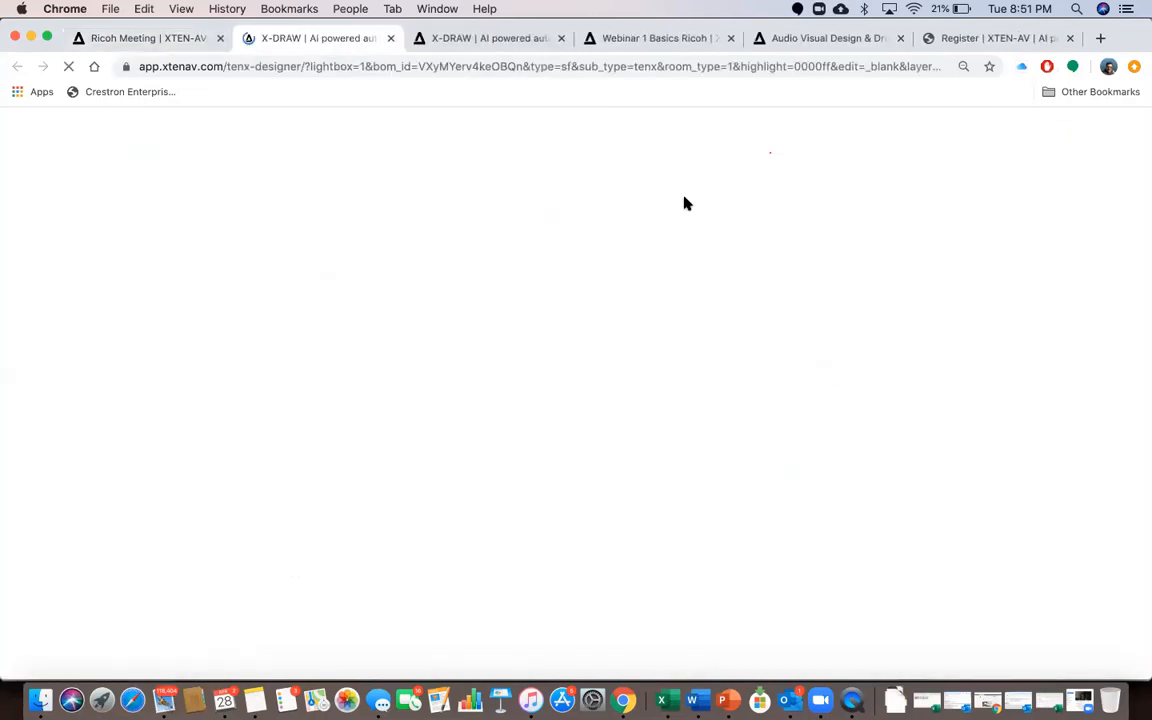
Examine the automated line schematics up close, from the source devices and matrix switcher to the displays, microphones, audio processor and speakers
{"action": "left_click", "coordinate": [451, 39]}
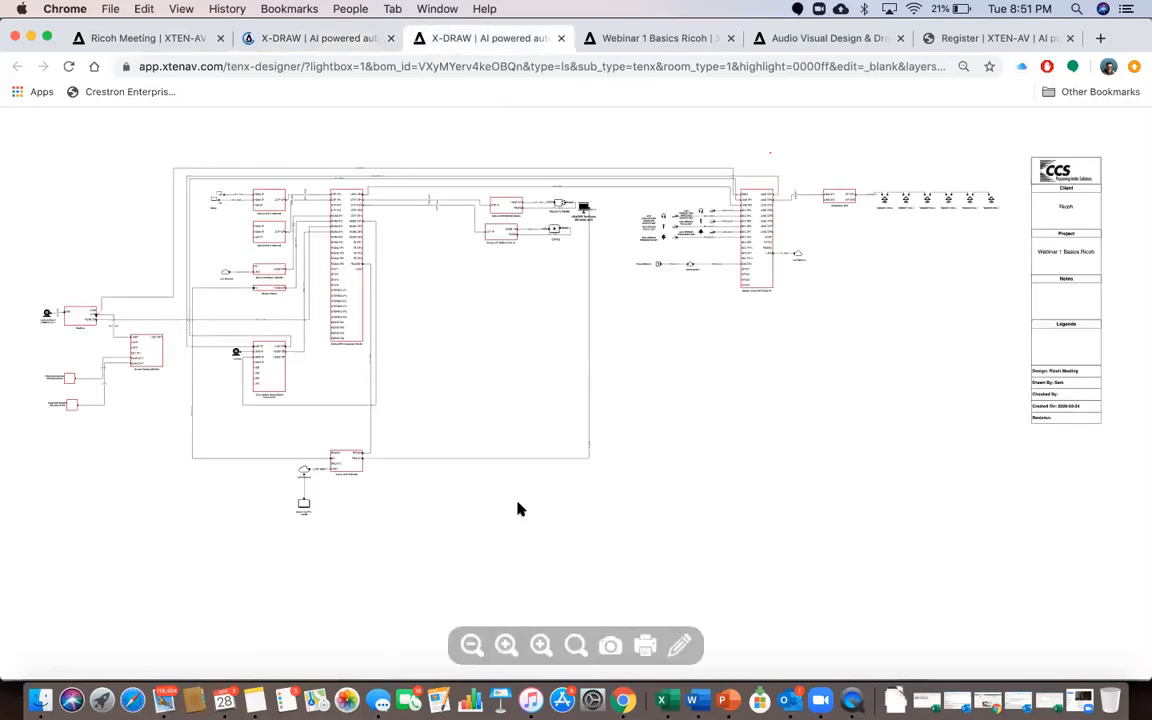
{"action": "left_click", "coordinate": [506, 646]}
{"action": "left_click", "coordinate": [506, 646]}
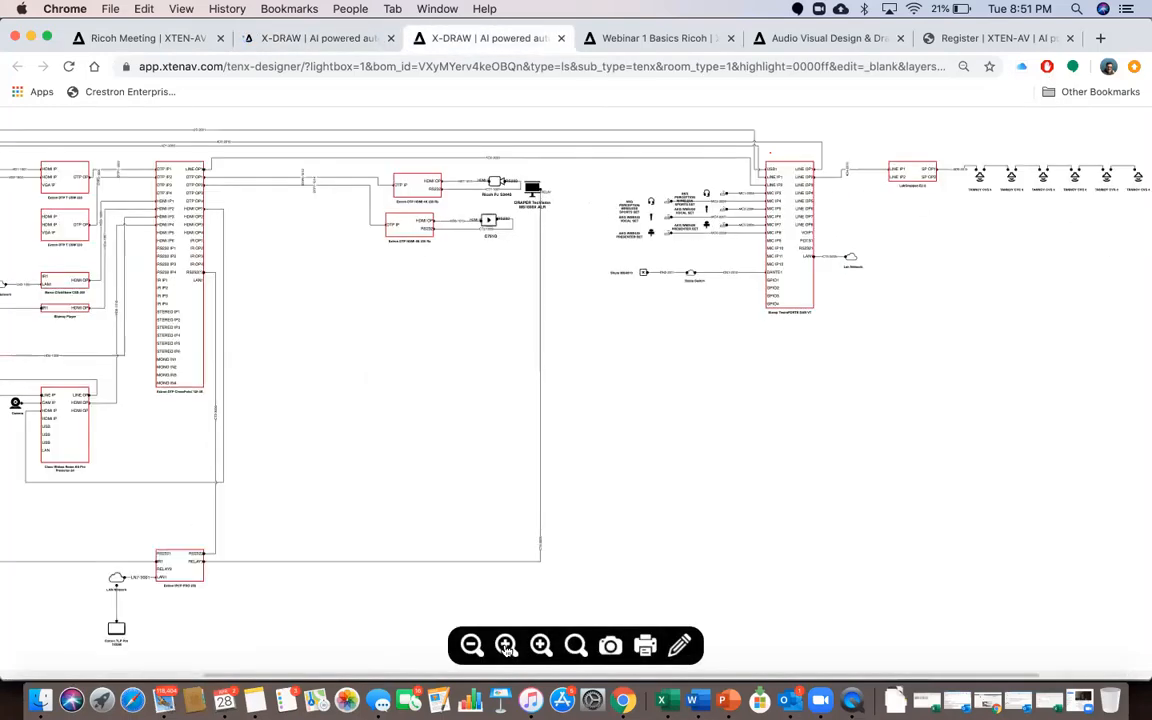
{"action": "left_click", "coordinate": [506, 646]}
{"action": "left_click", "coordinate": [506, 646]}
{"action": "scroll", "coordinate": [565, 448], "scroll_direction": "up", "scroll_amount": 3}
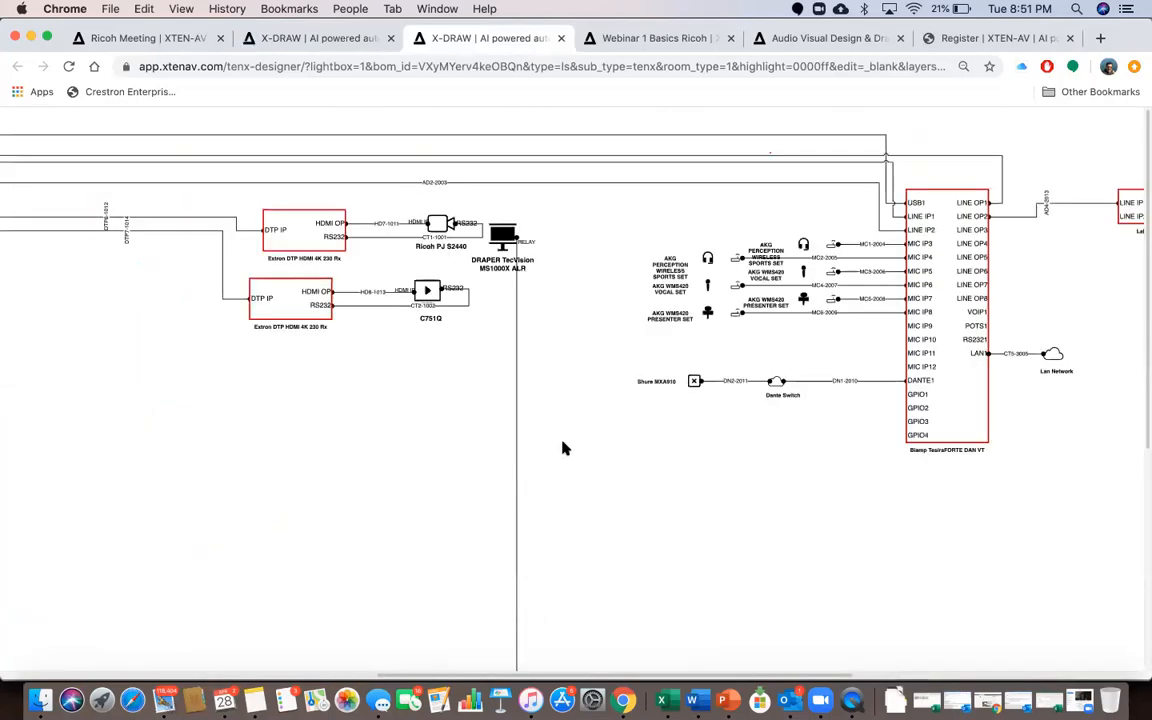
{"action": "scroll", "coordinate": [565, 448], "scroll_direction": "left", "scroll_amount": 2}
{"action": "scroll", "coordinate": [565, 448], "scroll_direction": "left", "scroll_amount": 10}
{"action": "scroll", "coordinate": [565, 448], "scroll_direction": "down", "scroll_amount": 3}
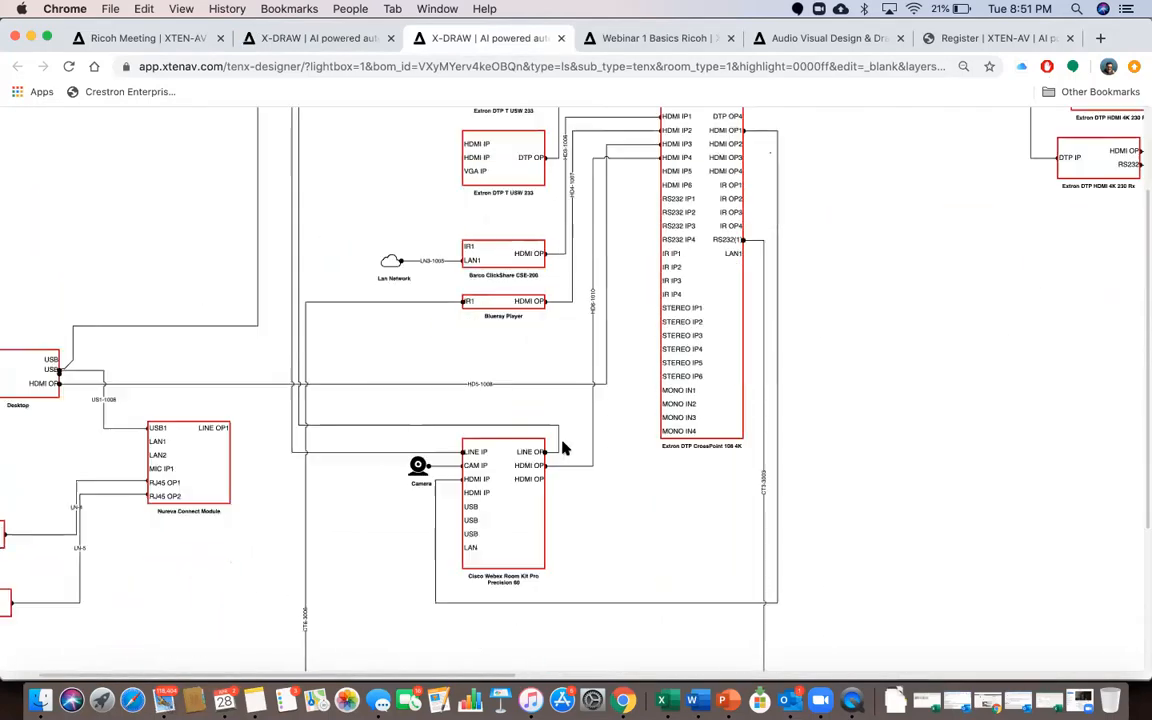
{"action": "scroll", "coordinate": [565, 448], "scroll_direction": "left", "scroll_amount": 2}
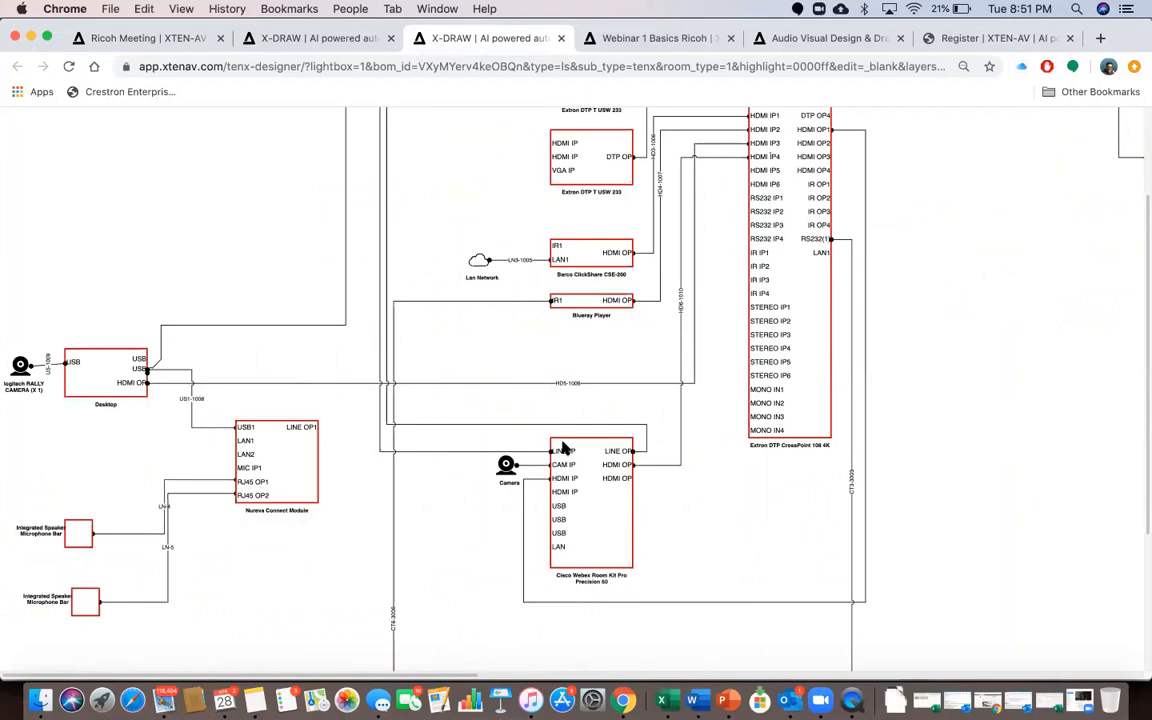
{"action": "scroll", "coordinate": [565, 448], "scroll_direction": "down", "scroll_amount": 3}
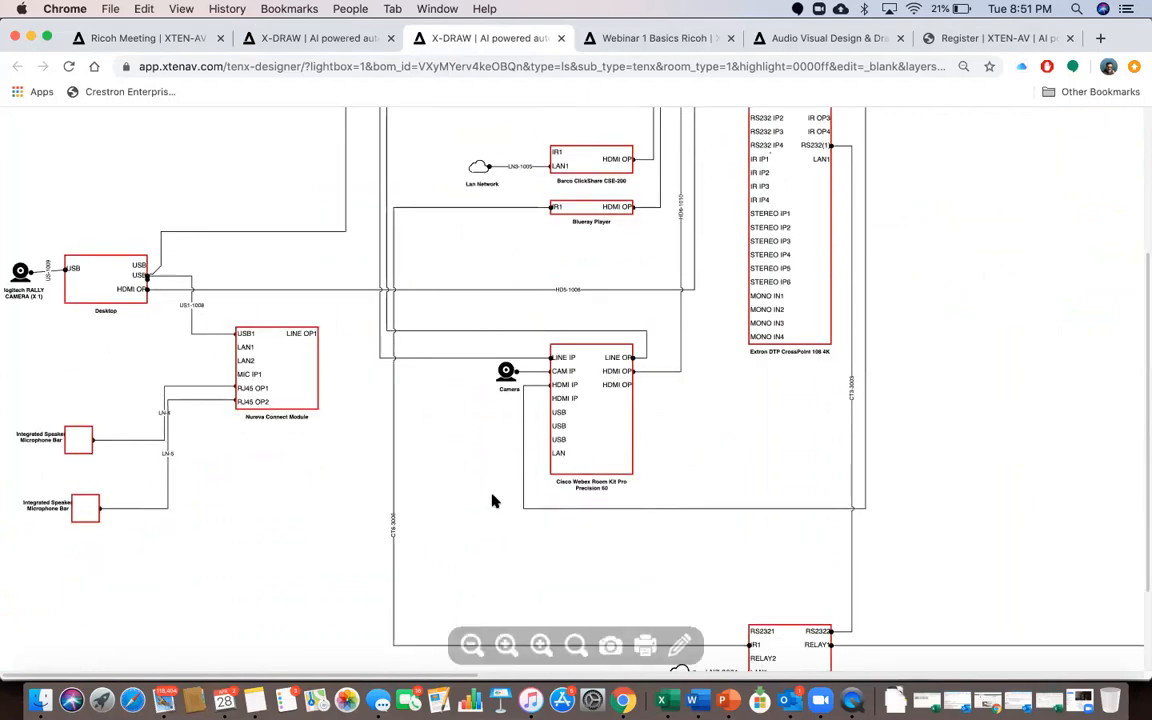
{"action": "scroll", "coordinate": [492, 501], "scroll_direction": "down", "scroll_amount": 3}
{"action": "scroll", "coordinate": [492, 501], "scroll_direction": "up", "scroll_amount": 7}
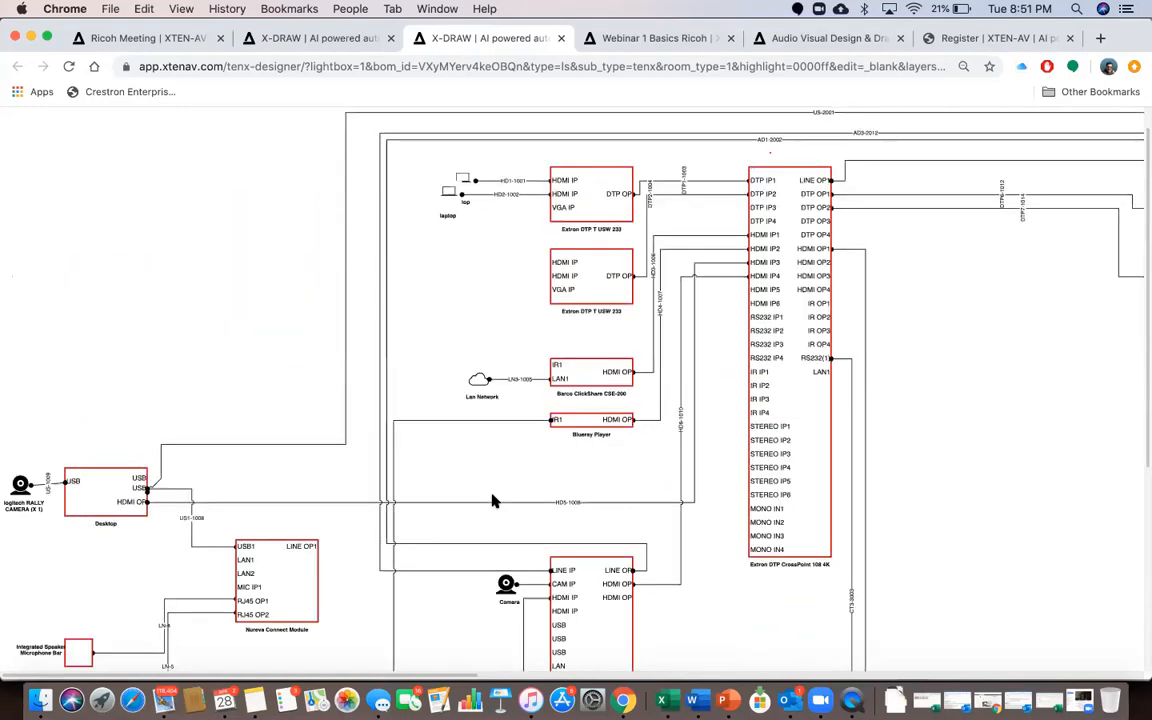
{"action": "scroll", "coordinate": [492, 501], "scroll_direction": "right", "scroll_amount": 10}
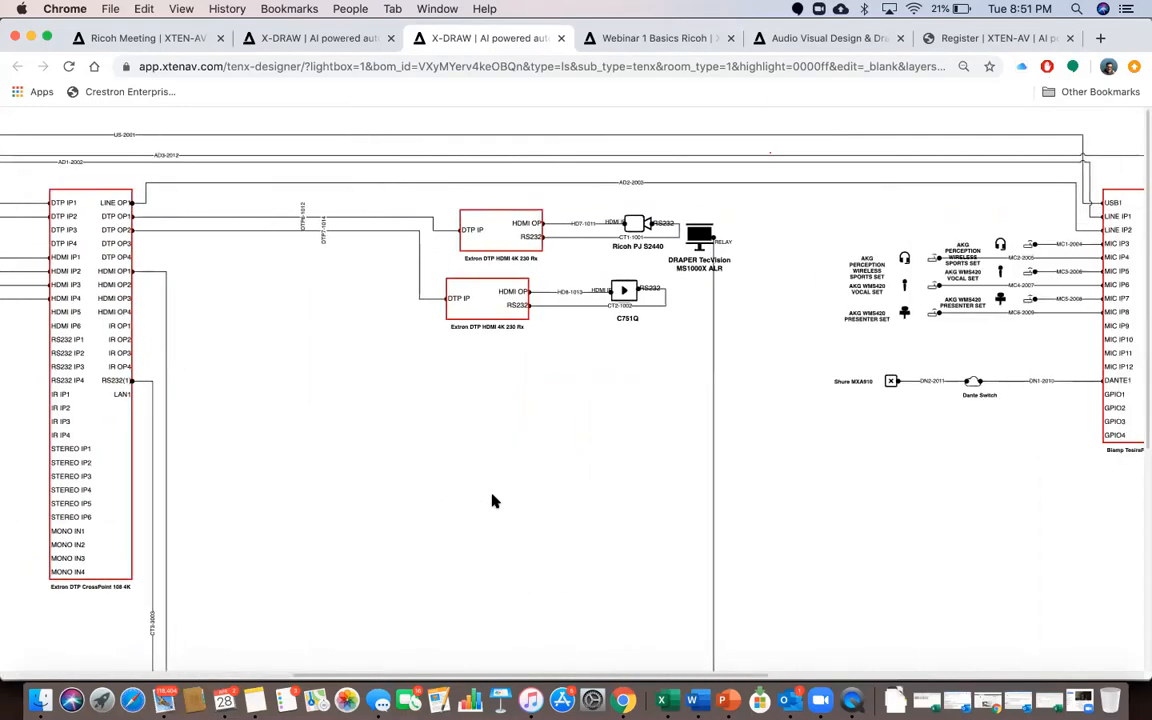
{"action": "scroll", "coordinate": [492, 501], "scroll_direction": "right", "scroll_amount": 7}
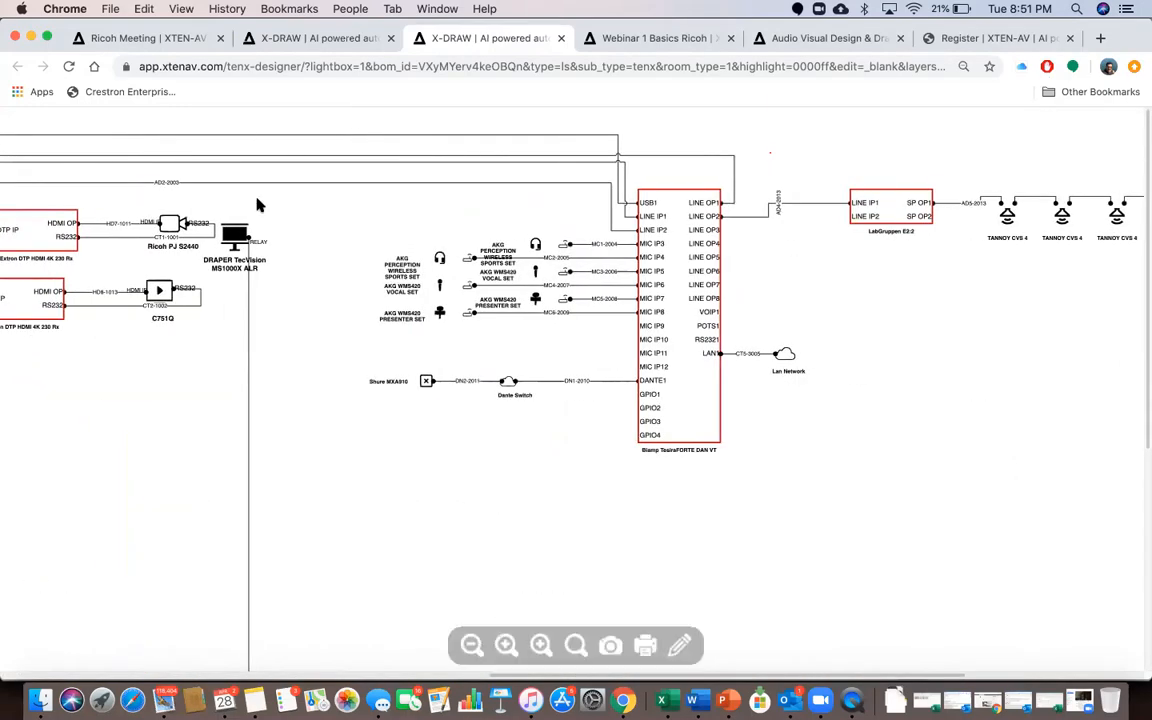
Glance at the design documents and signal flow diagram, and open the line schematics for editing in X-DRAW
{"action": "left_click", "coordinate": [180, 40]}
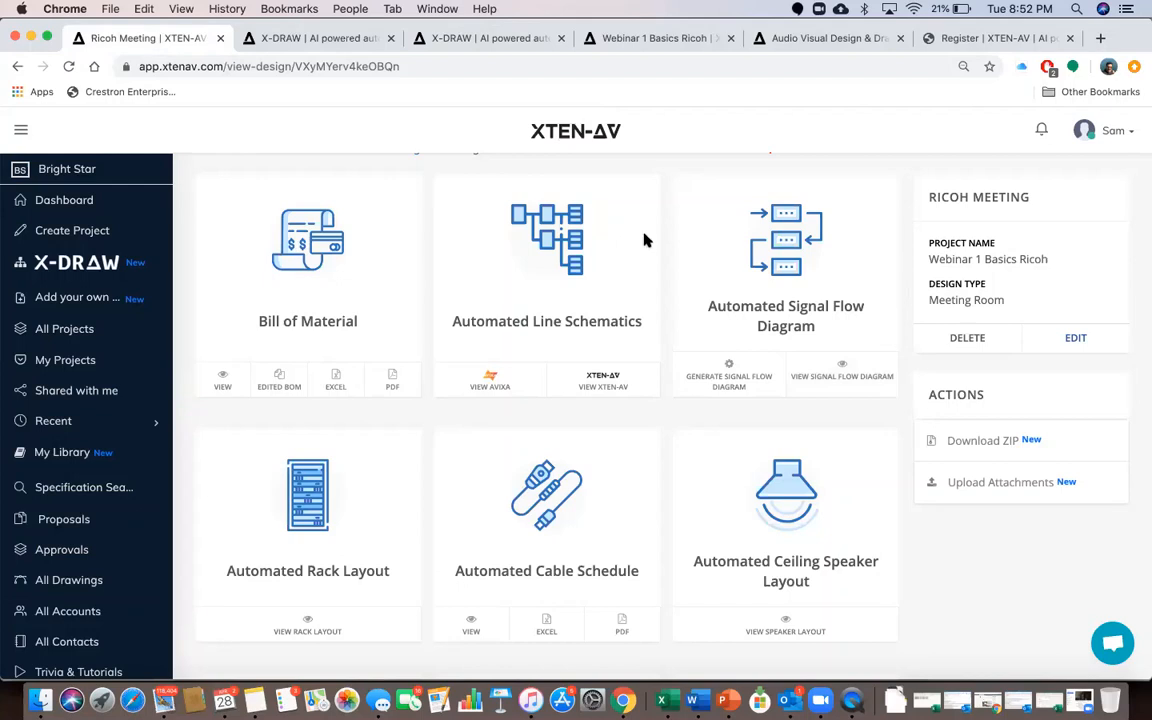
{"action": "left_click", "coordinate": [334, 39]}
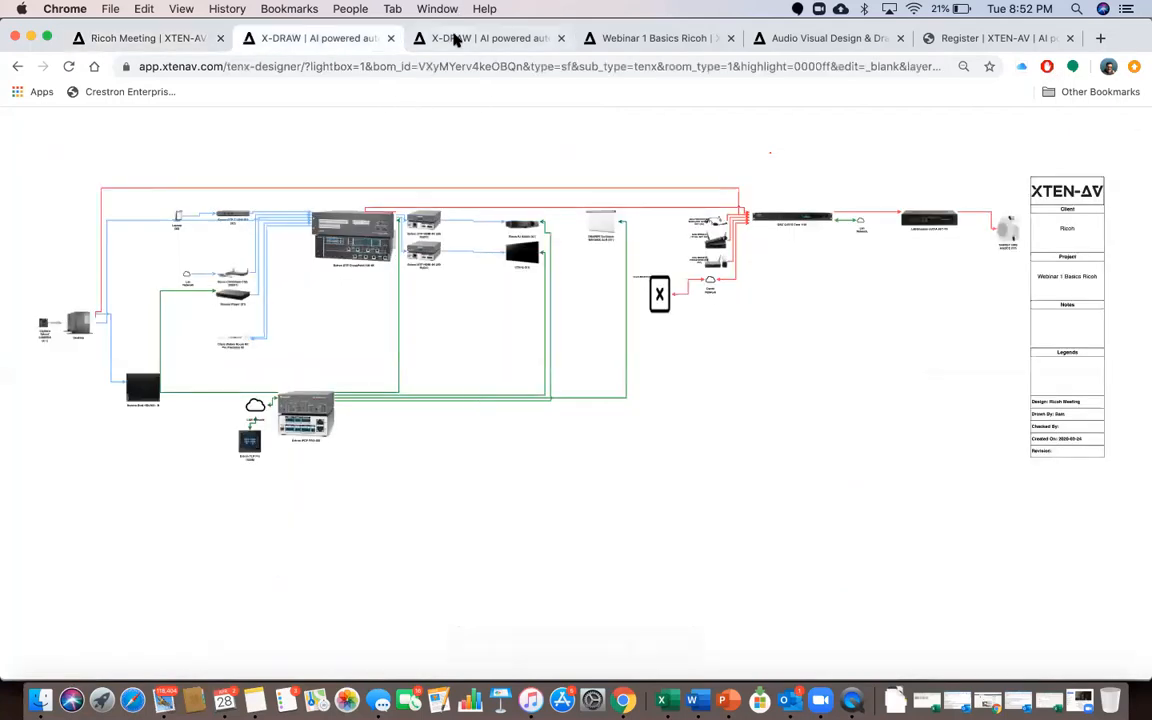
{"action": "left_click", "coordinate": [458, 37]}
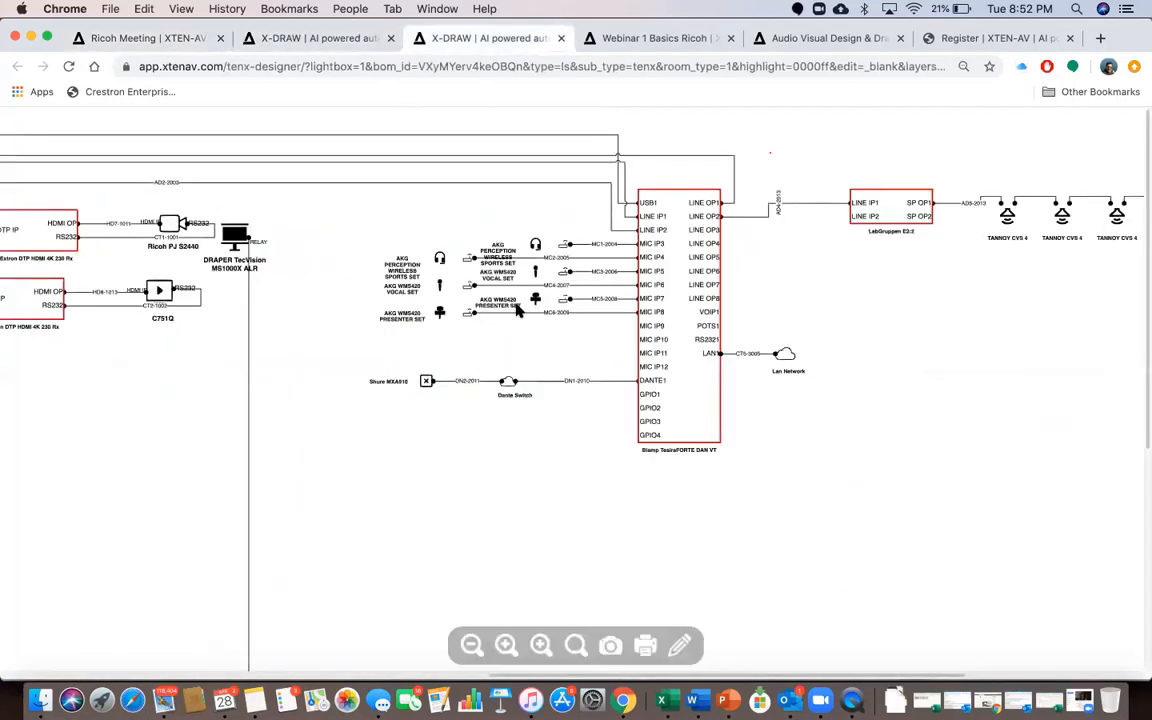
{"action": "left_click", "coordinate": [680, 645]}
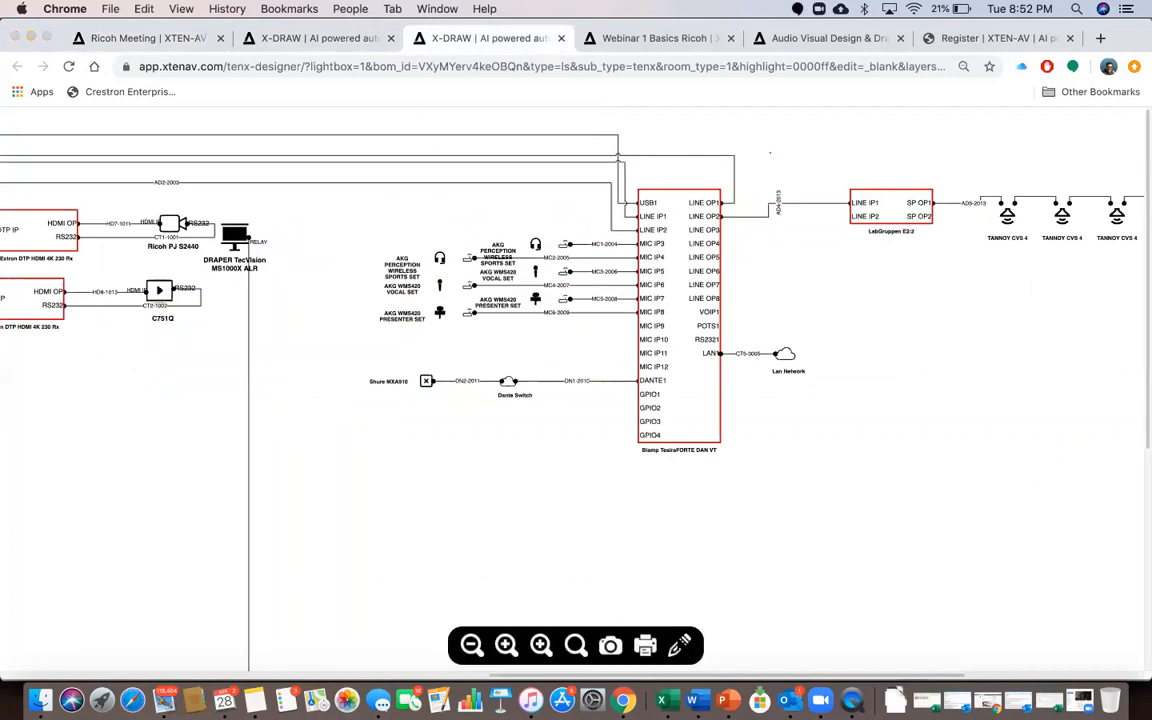
{"action": "left_click", "coordinate": [717, 156]}
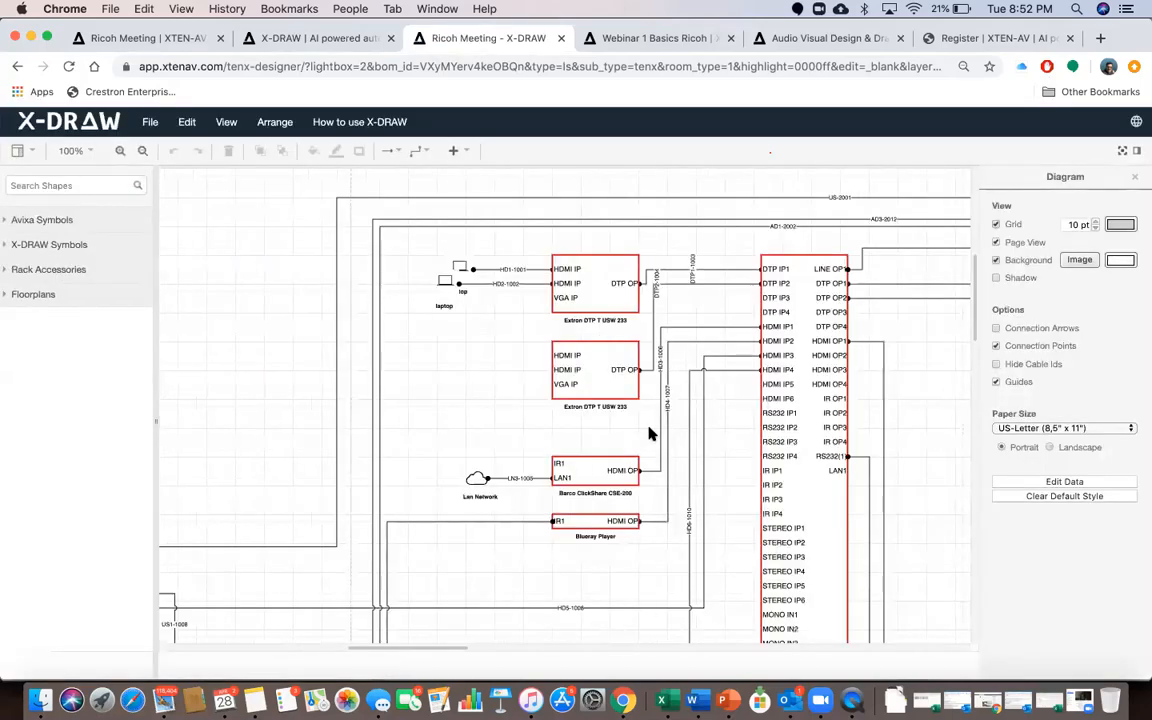
Change the Draper screen's relay cable to an orthogonal line and shift its vertical run away from the screen symbol
{"action": "scroll", "coordinate": [648, 433], "scroll_direction": "right", "scroll_amount": 2}
{"action": "scroll", "coordinate": [650, 432], "scroll_direction": "down", "scroll_amount": 1}
{"action": "scroll", "coordinate": [762, 435], "scroll_direction": "right", "scroll_amount": 7}
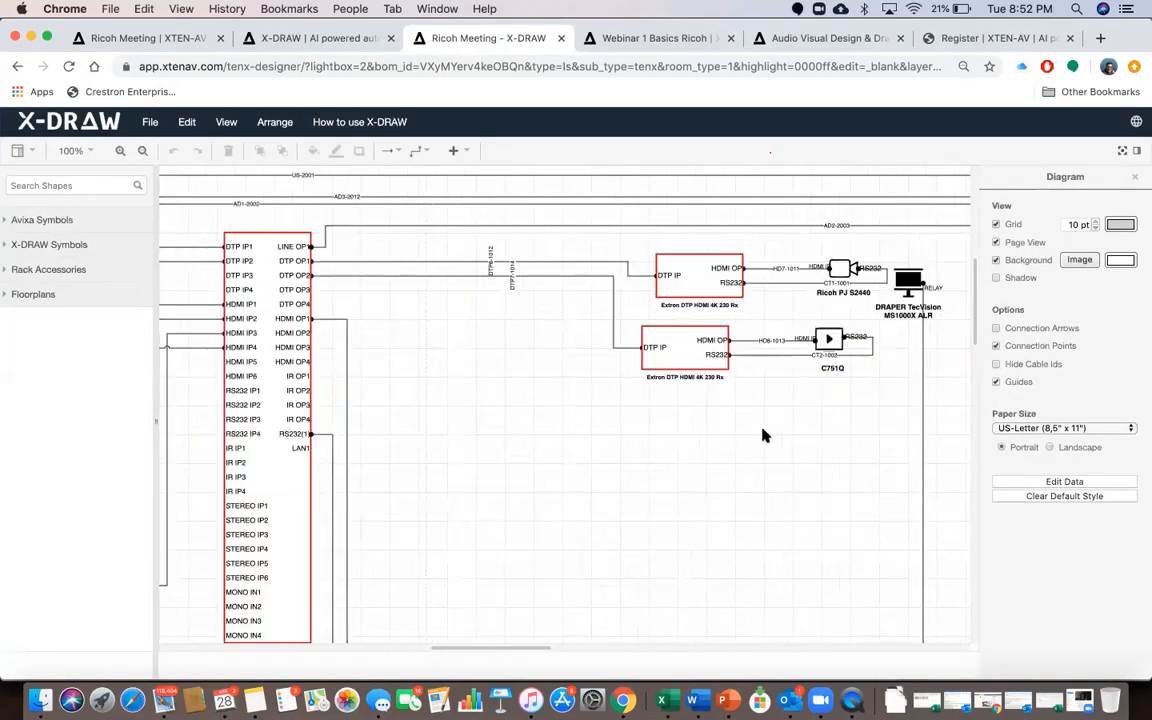
{"action": "scroll", "coordinate": [640, 427], "scroll_direction": "left", "scroll_amount": 1}
{"action": "scroll", "coordinate": [640, 427], "scroll_direction": "left", "scroll_amount": 1}
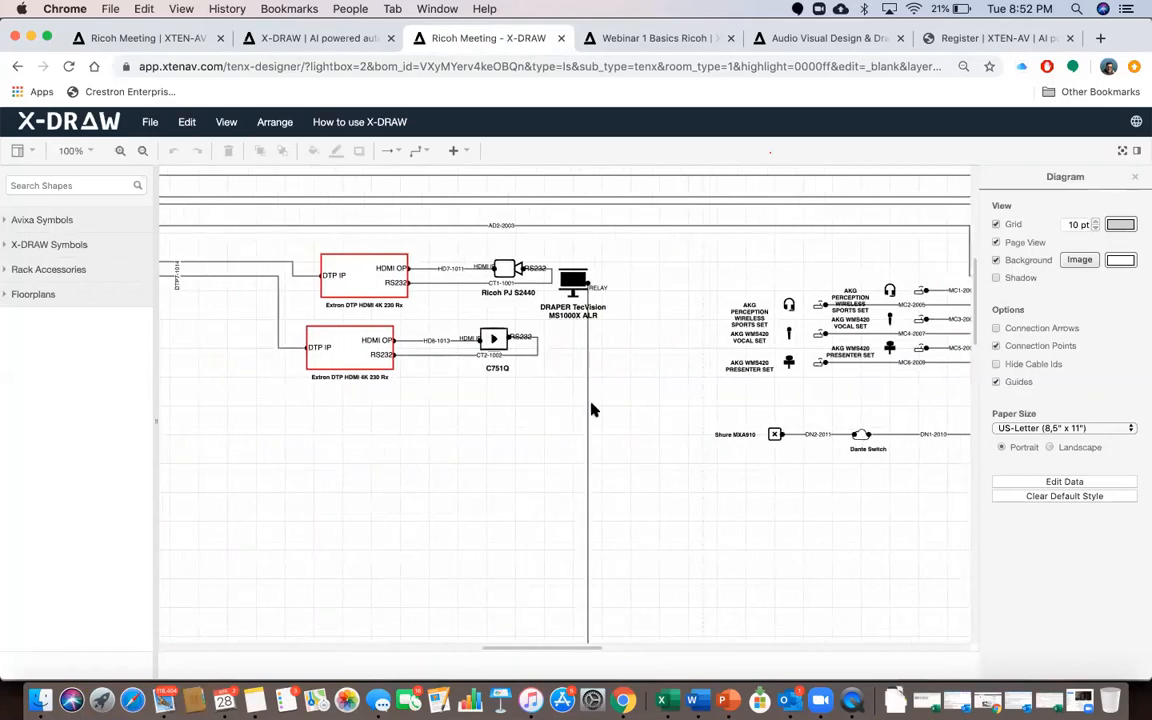
{"action": "left_click", "coordinate": [588, 404]}
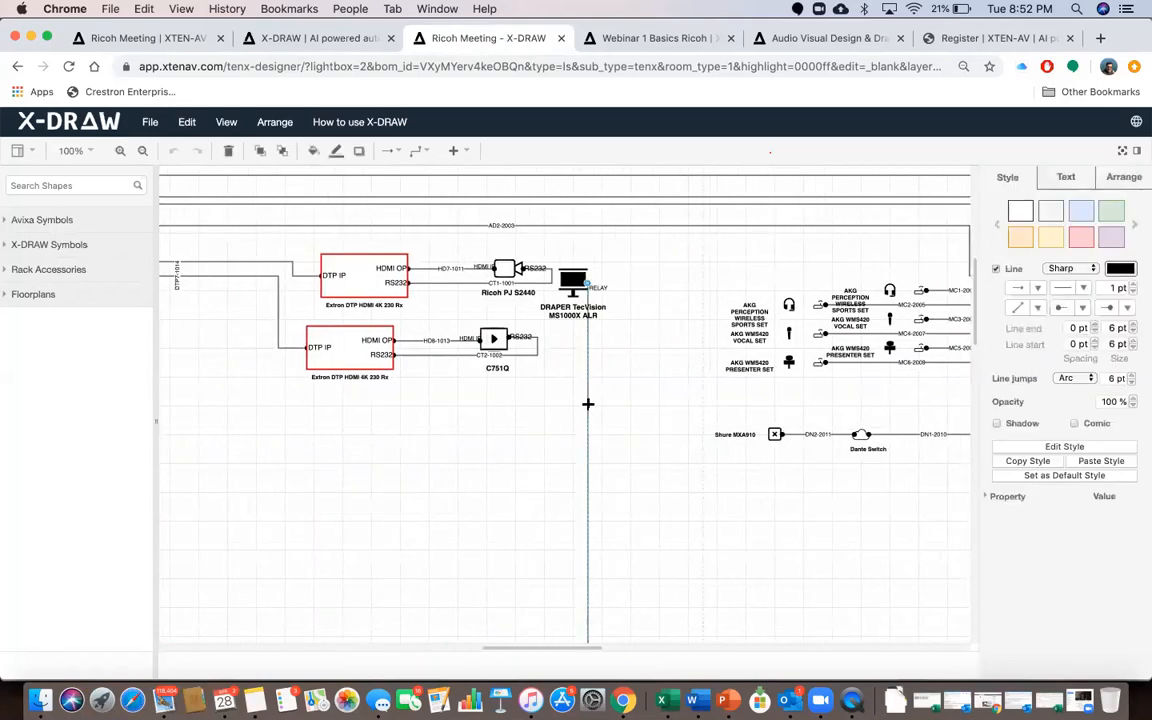
{"action": "left_click", "coordinate": [1019, 307]}
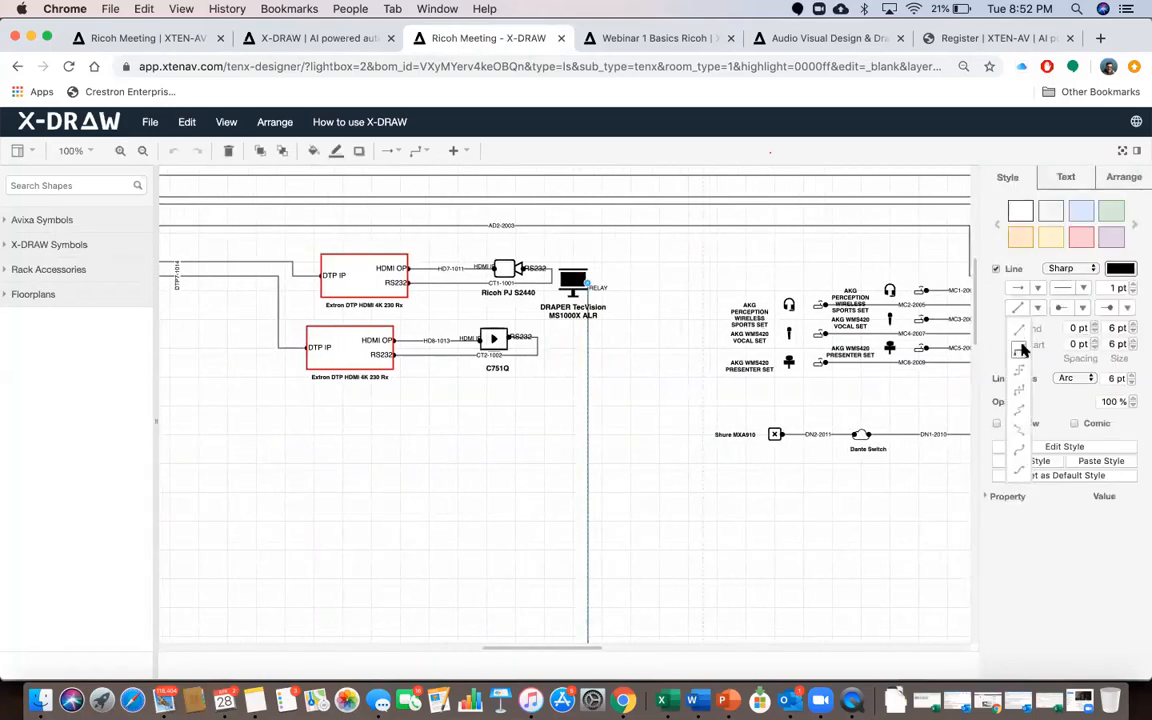
{"action": "left_click", "coordinate": [1020, 350]}
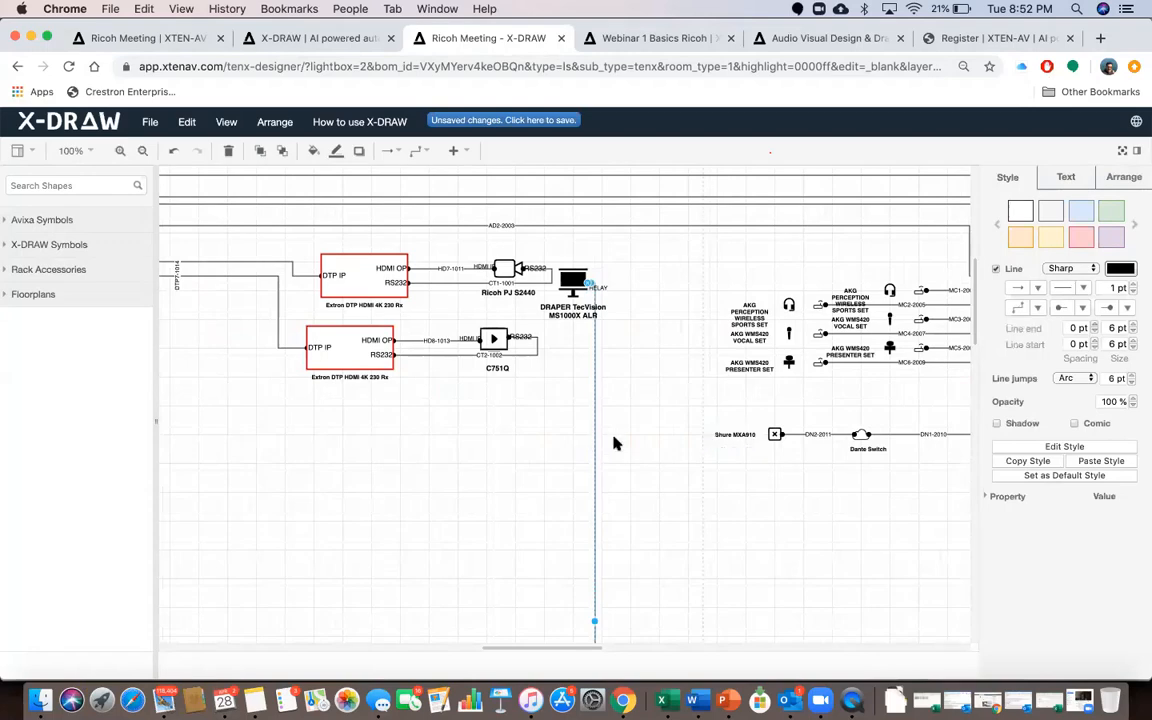
{"action": "left_click_drag", "start_coordinate": [594, 443], "coordinate": [630, 442]}
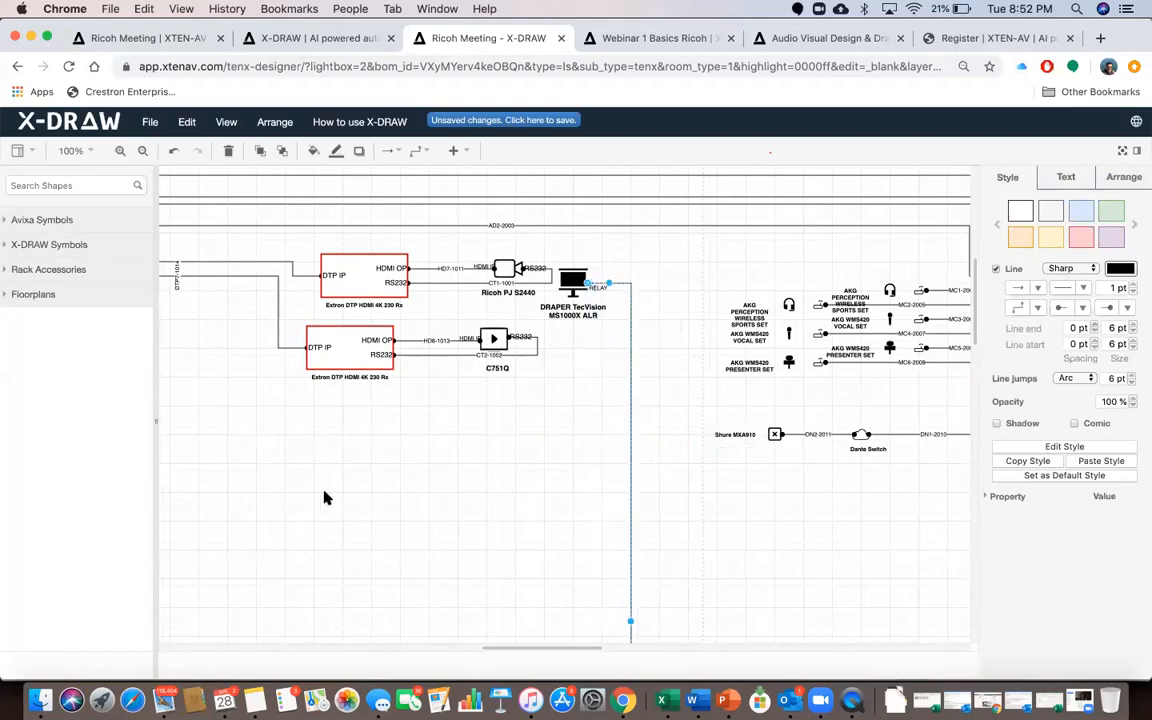
Add a gooseneck microphone from the X-DRAW Symbols above the Dante Switch and connect it to MIC IP10 on the Biamp TesiraFORTE
{"action": "scroll", "coordinate": [323, 497], "scroll_direction": "left", "scroll_amount": 8}
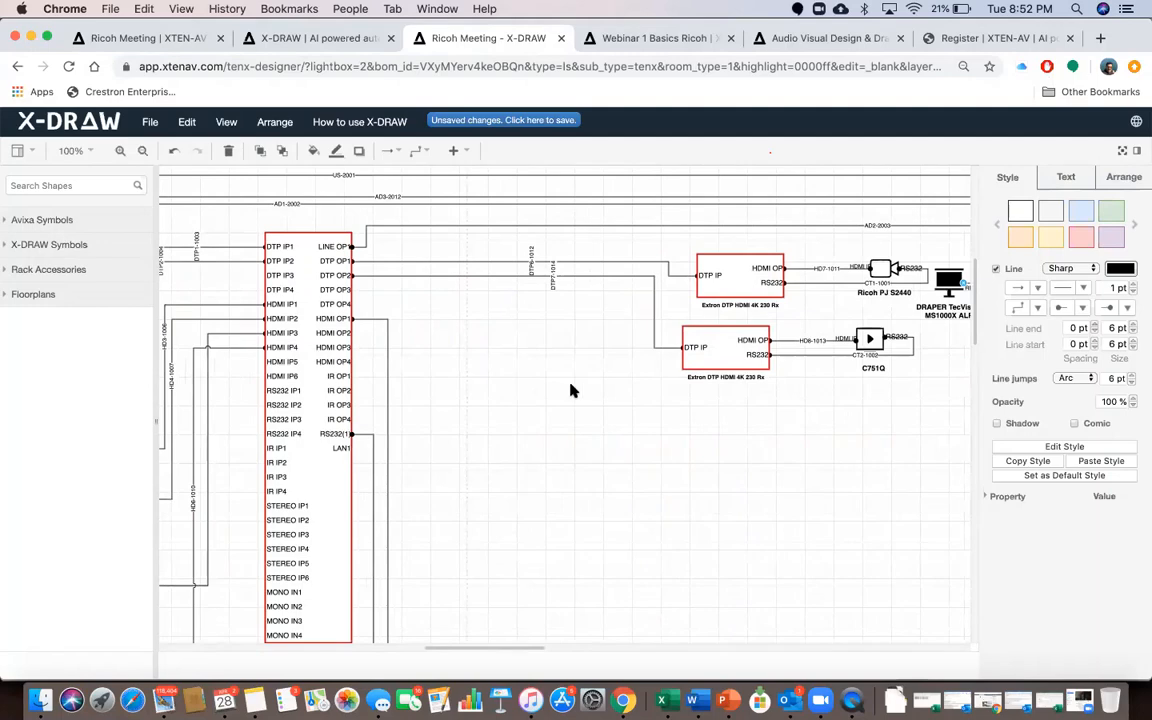
{"action": "scroll", "coordinate": [572, 390], "scroll_direction": "right", "scroll_amount": 10}
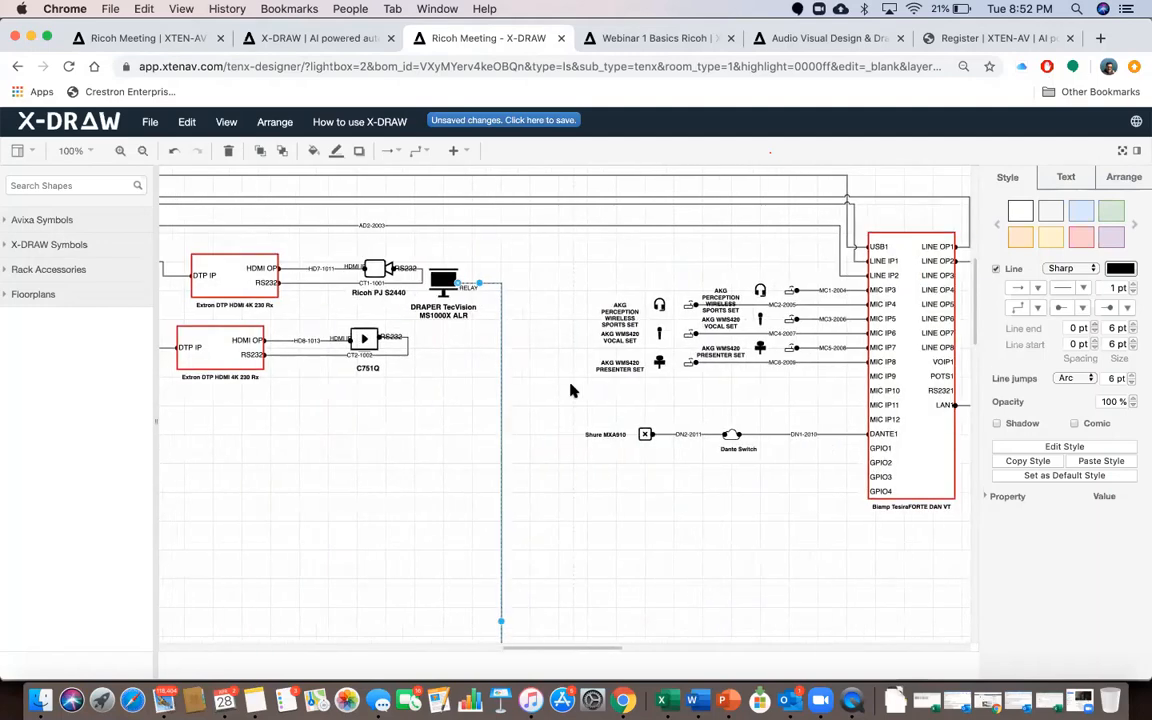
{"action": "left_click", "coordinate": [62, 244]}
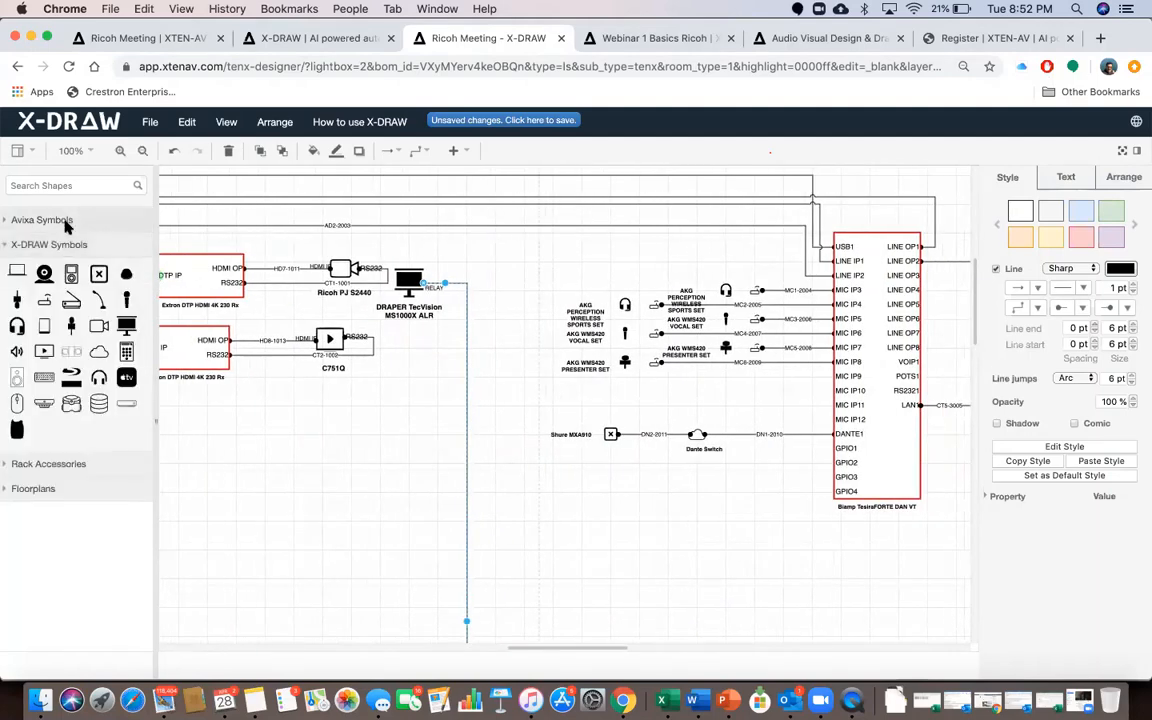
{"action": "mouse_move", "coordinate": [126, 274]}
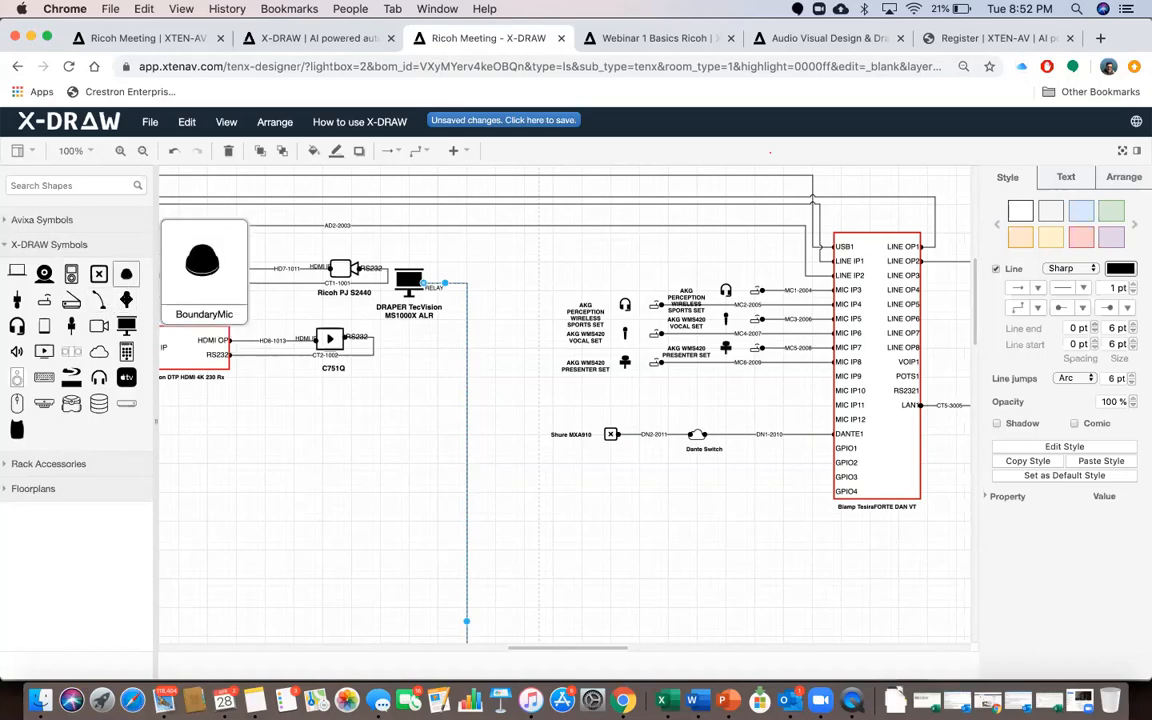
{"action": "left_click_drag", "start_coordinate": [604, 337], "coordinate": [685, 381]}
{"action": "left_click_drag", "start_coordinate": [740, 422], "coordinate": [718, 418]}
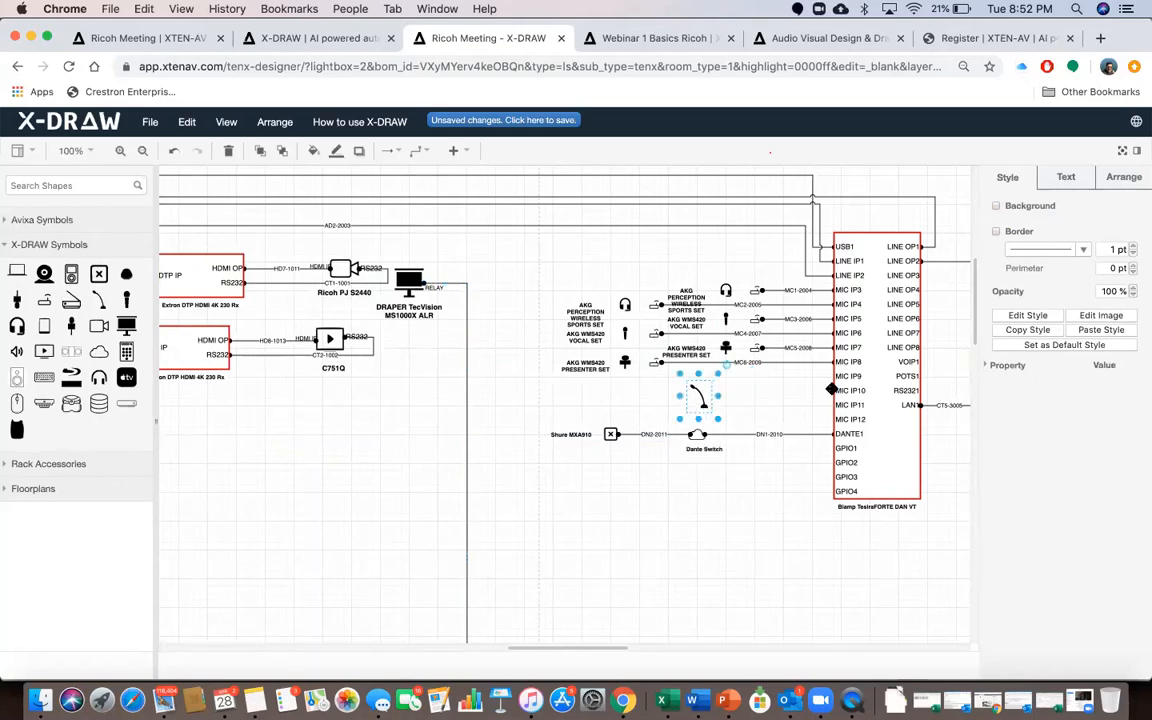
{"action": "left_click_drag", "start_coordinate": [836, 390], "coordinate": [694, 397]}
Label the added microphone symbol "Mic"
{"action": "double_click", "coordinate": [695, 397]}
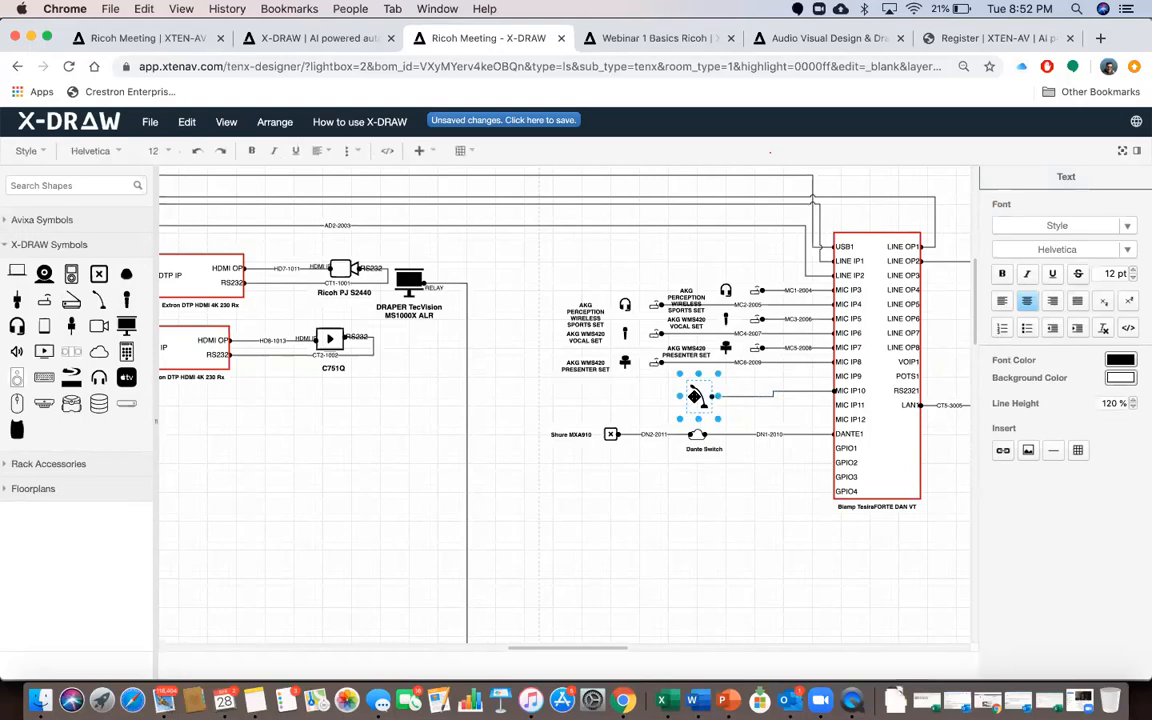
{"action": "type", "text": "Mic"}
{"action": "left_click", "coordinate": [438, 510]}
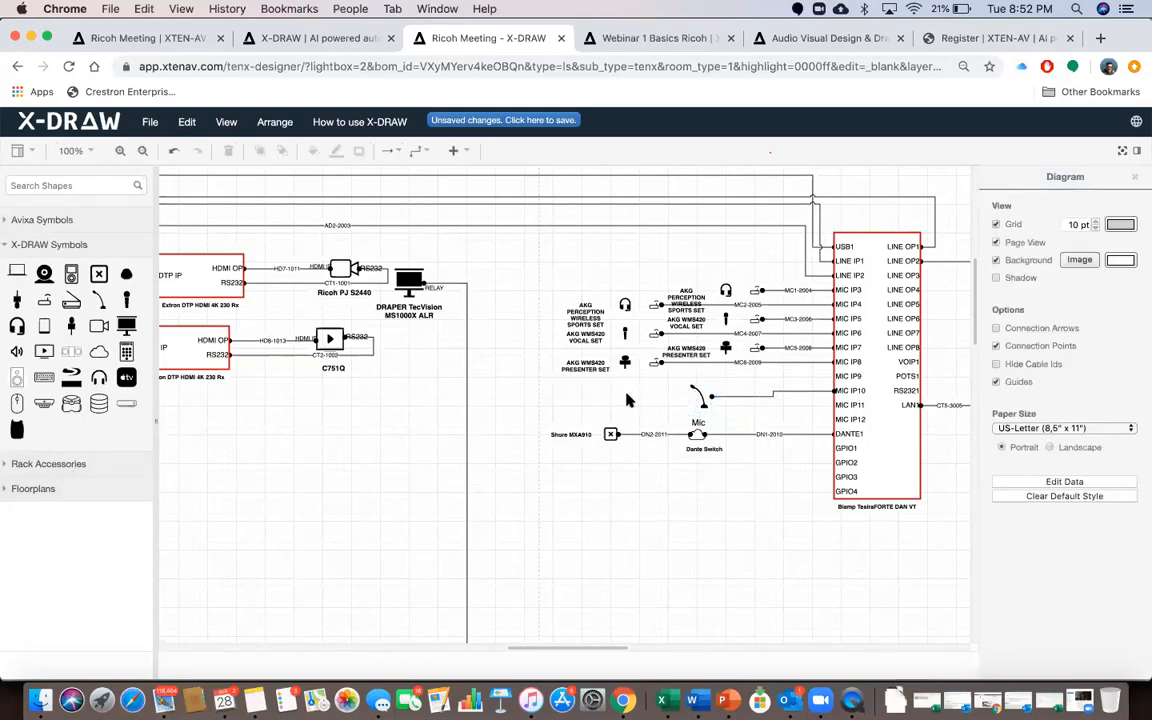
Look over the edited schematic and the file formats available for exporting it
{"action": "scroll", "coordinate": [754, 385], "scroll_direction": "right", "scroll_amount": 5}
{"action": "scroll", "coordinate": [754, 385], "scroll_direction": "left", "scroll_amount": 6}
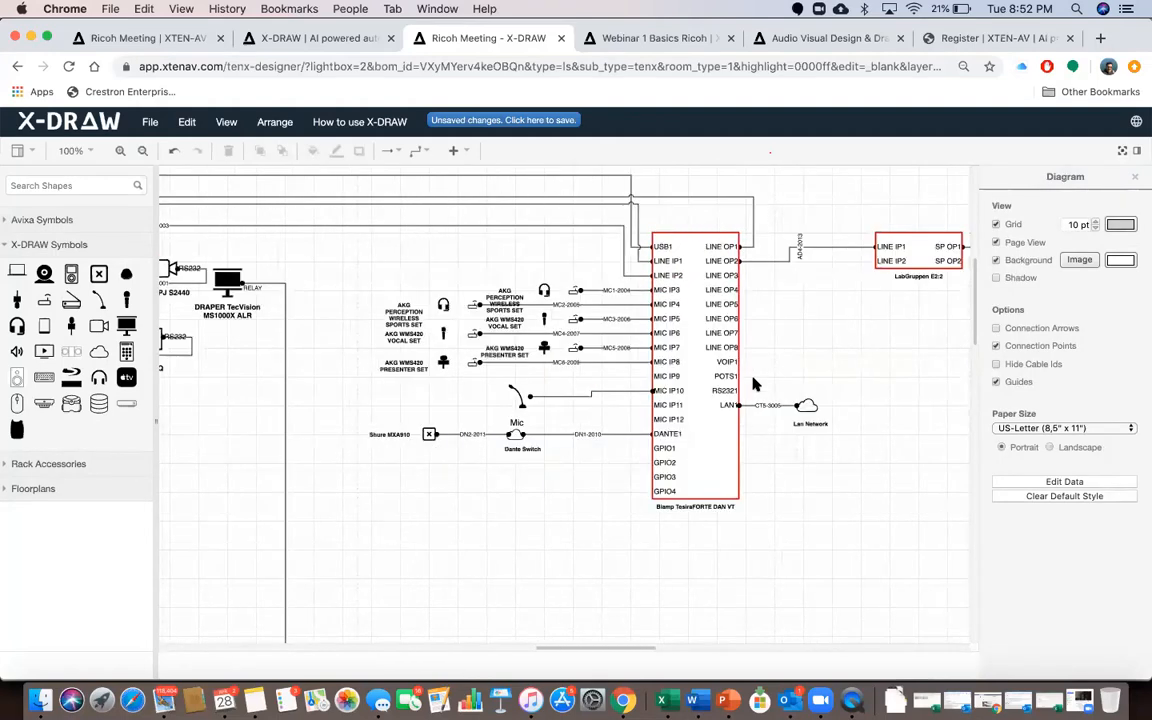
{"action": "scroll", "coordinate": [754, 385], "scroll_direction": "left", "scroll_amount": 3}
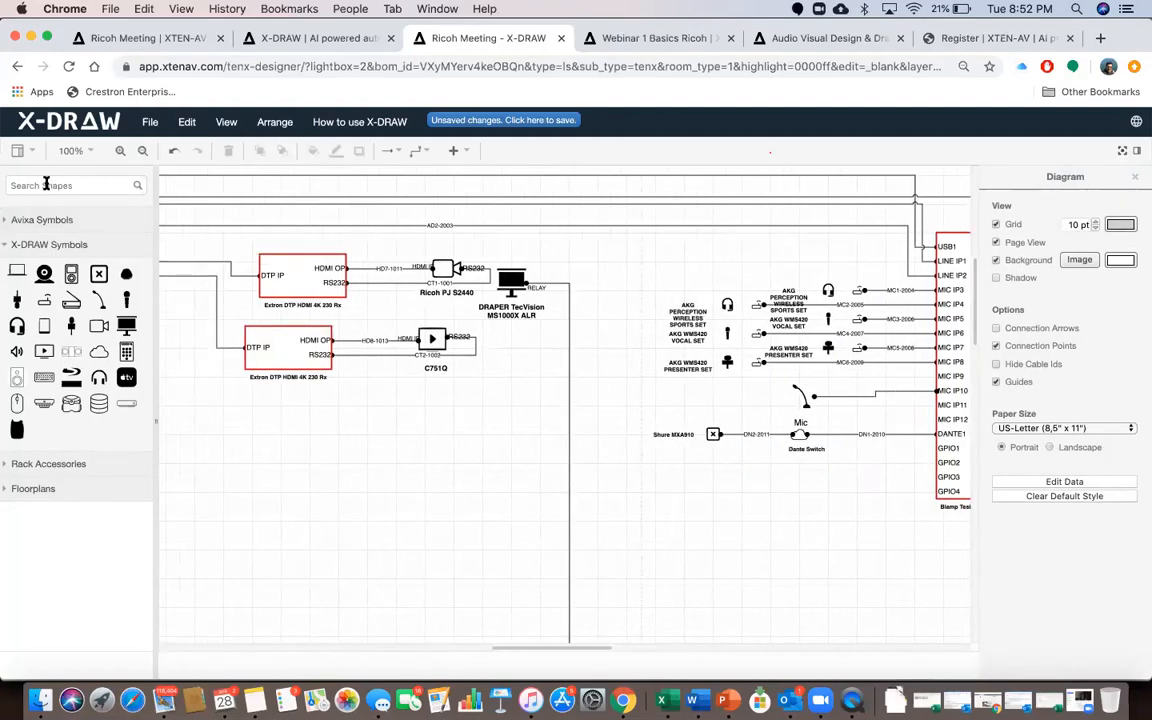
{"action": "left_click", "coordinate": [150, 121]}
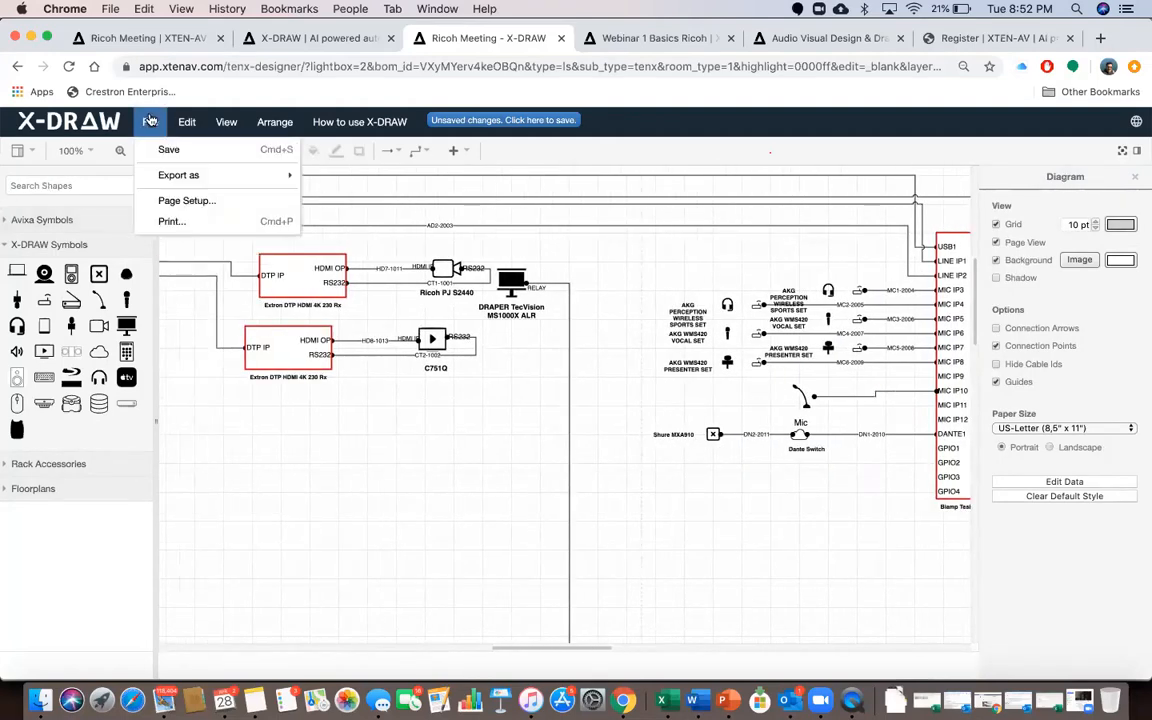
{"action": "mouse_move", "coordinate": [178, 175]}
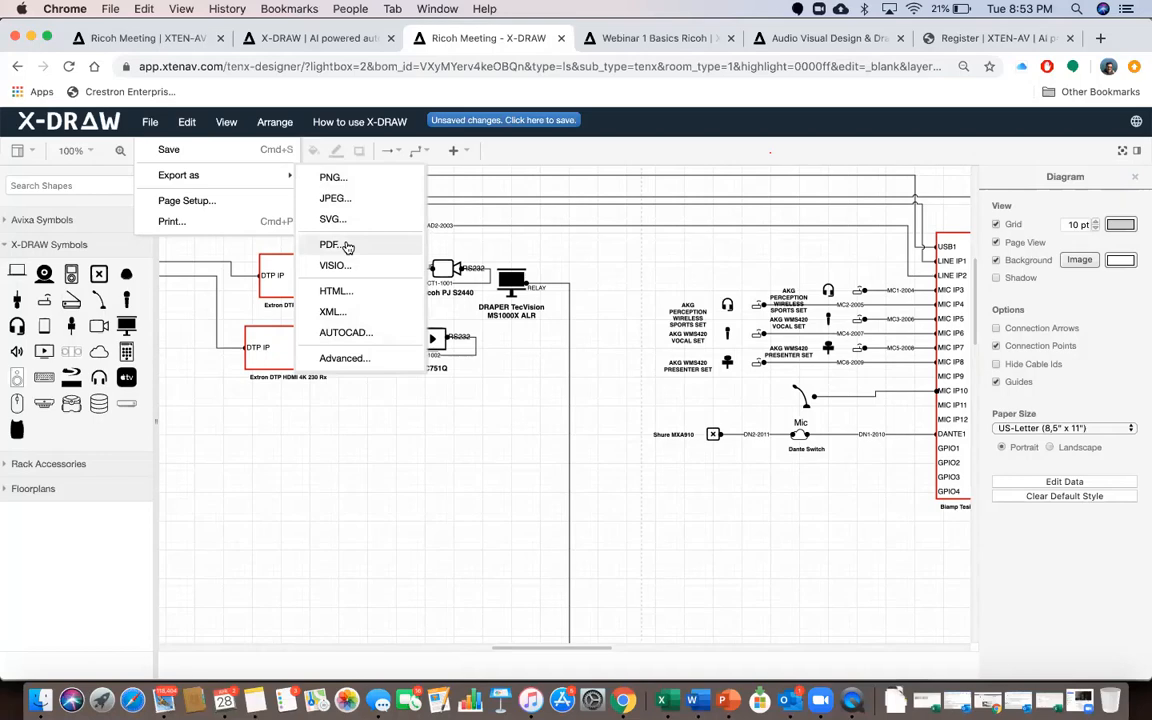
{"action": "left_click", "coordinate": [373, 463]}
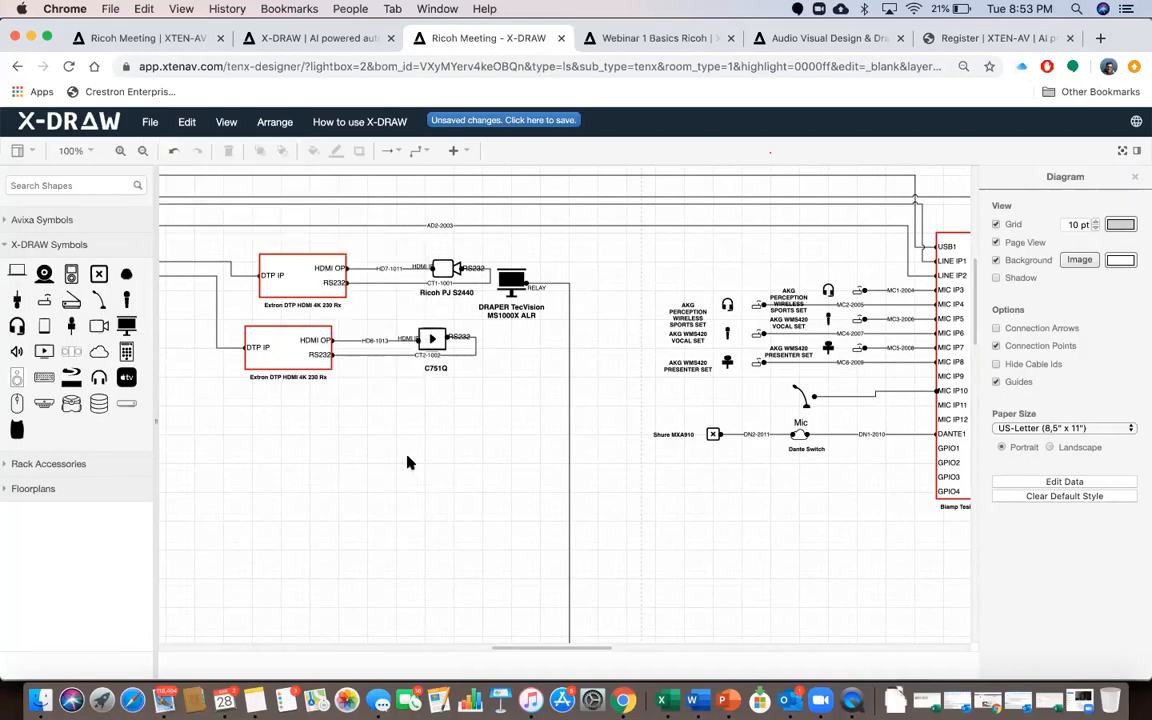
Save the edited line schematics drawing and dismiss the confirmation message
{"action": "scroll", "coordinate": [507, 470], "scroll_direction": "left", "scroll_amount": 10}
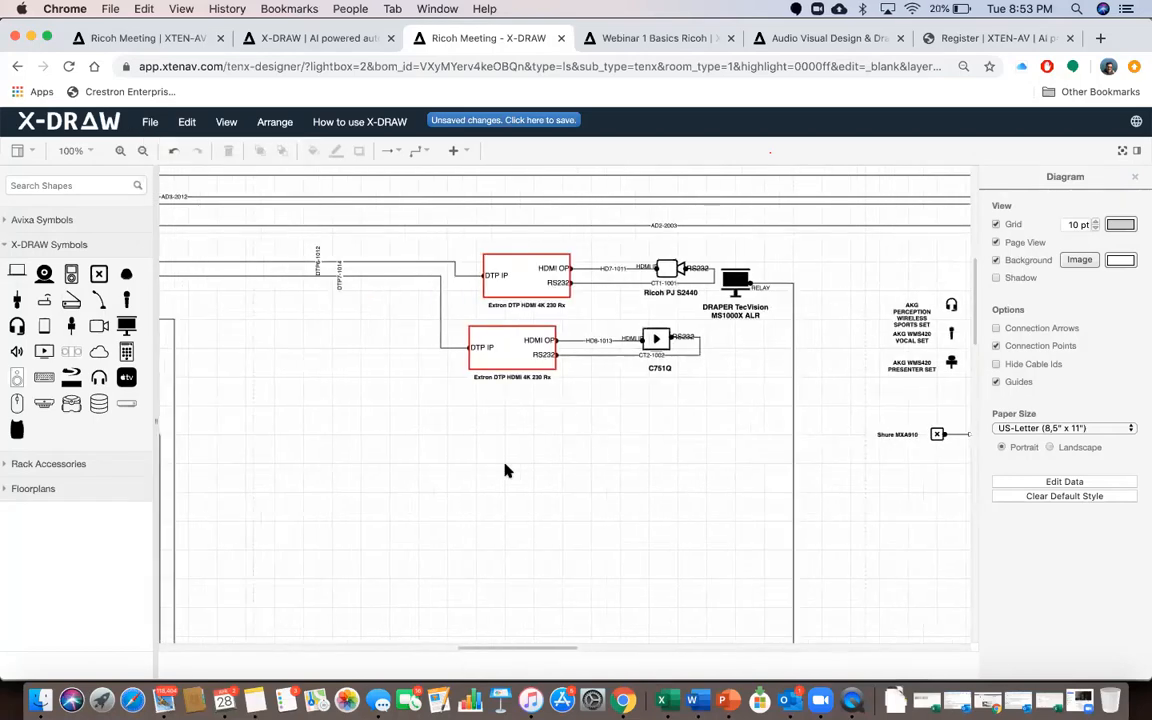
{"action": "left_click", "coordinate": [487, 119]}
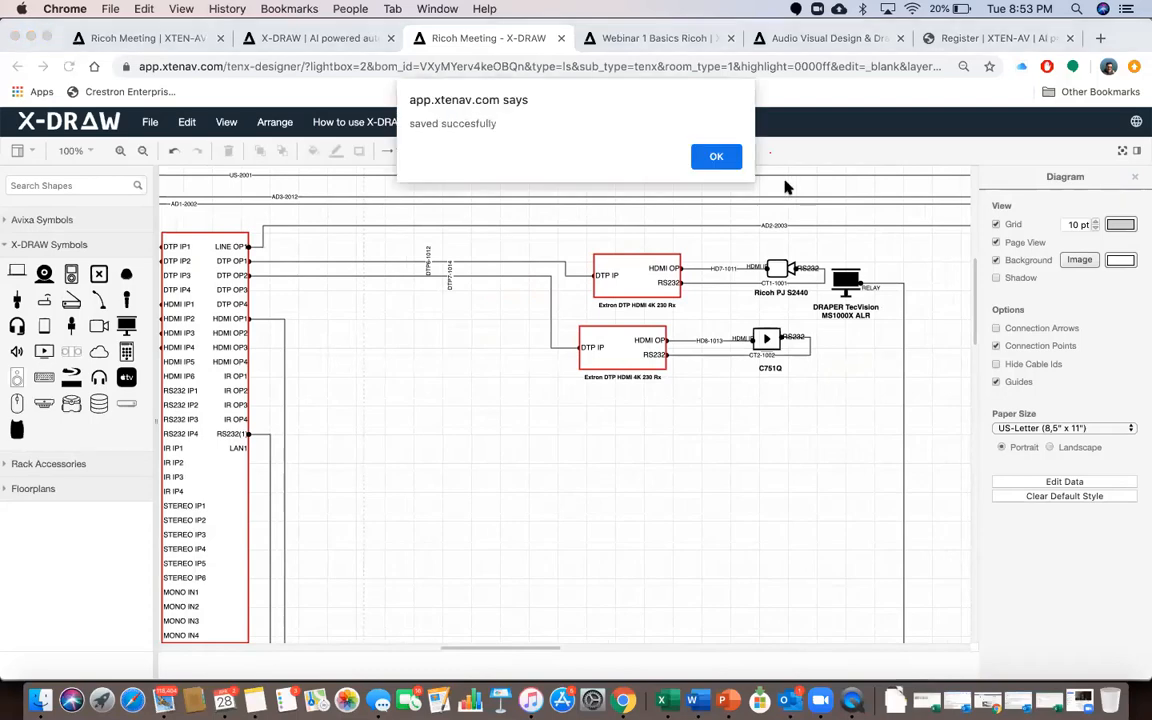
{"action": "left_click", "coordinate": [718, 157]}
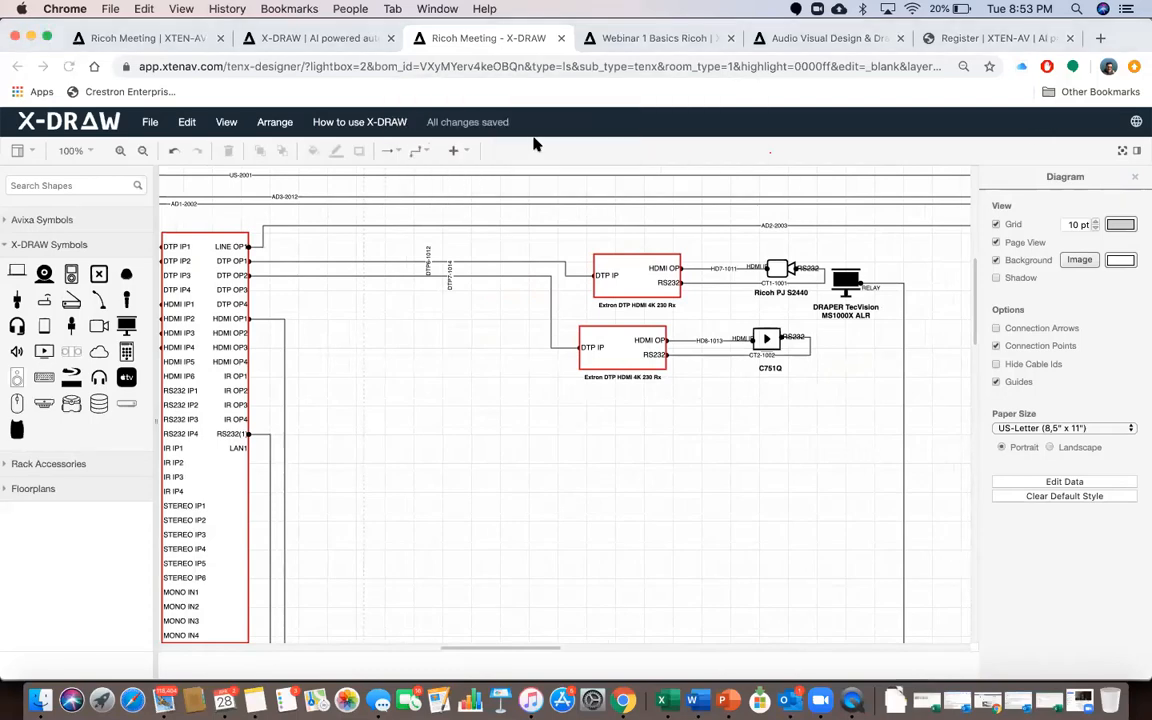
Export the line schematics drawing to AutoCAD format and download it as "Ricoh Meeting .dwg"
{"action": "left_click", "coordinate": [150, 122]}
{"action": "mouse_move", "coordinate": [270, 175]}
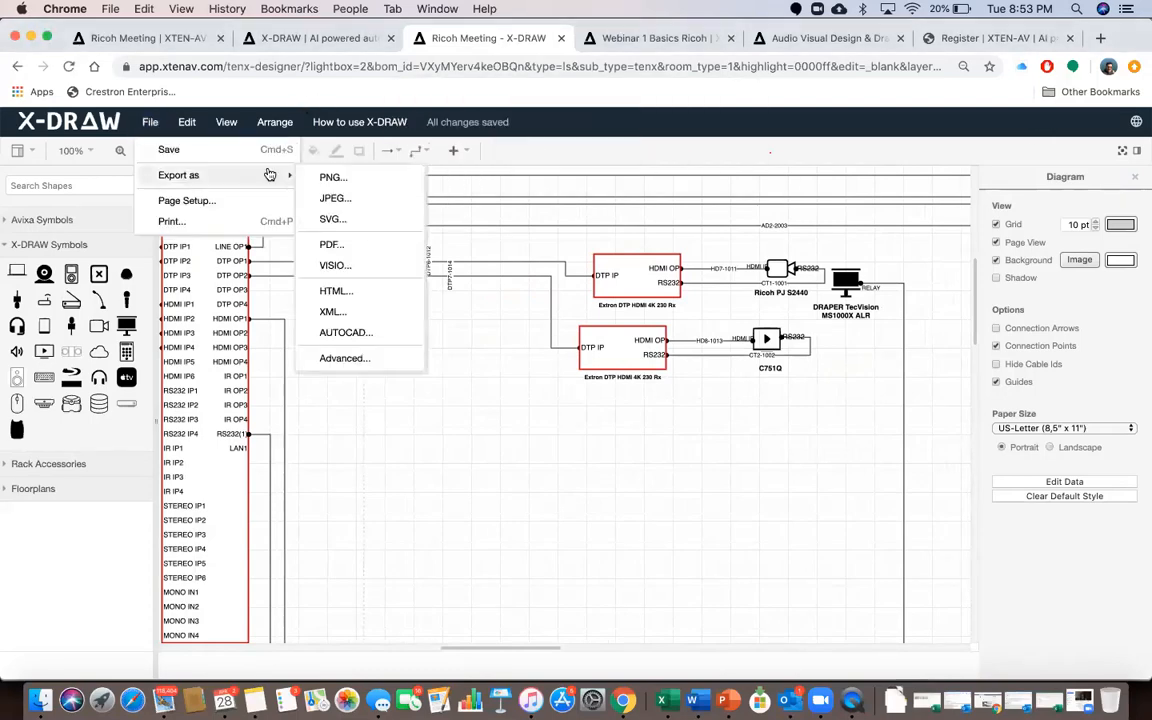
{"action": "left_click", "coordinate": [342, 332]}
{"action": "left_click", "coordinate": [605, 338]}
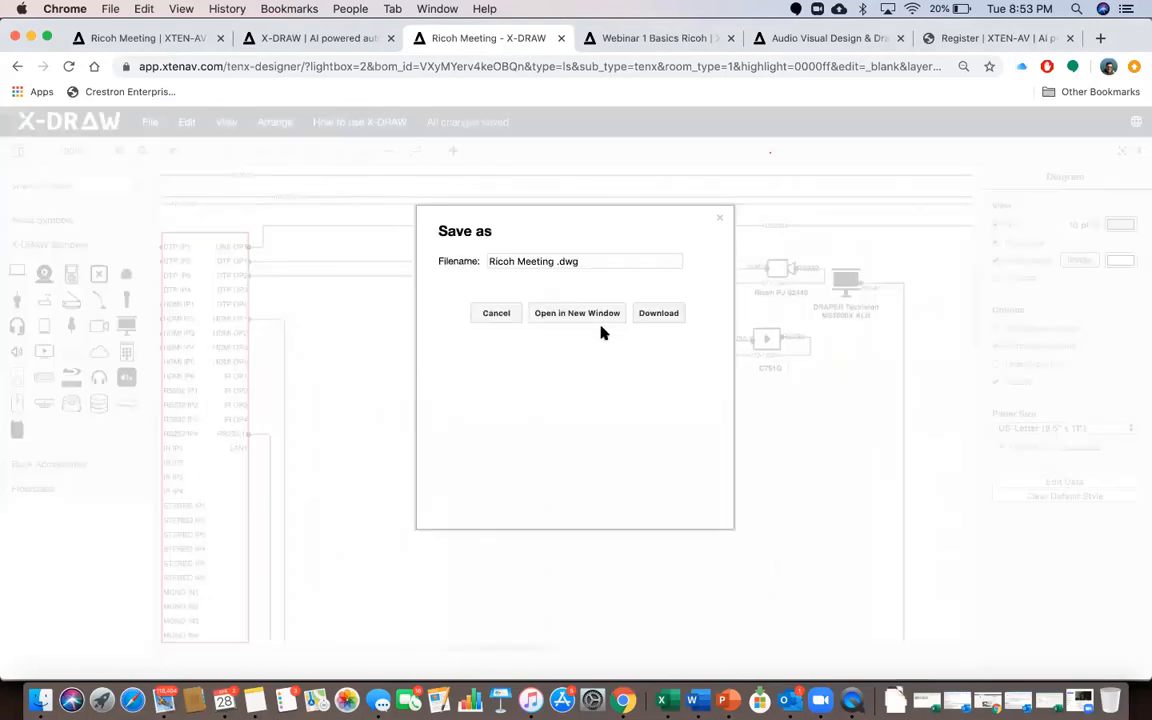
{"action": "left_click", "coordinate": [656, 314]}
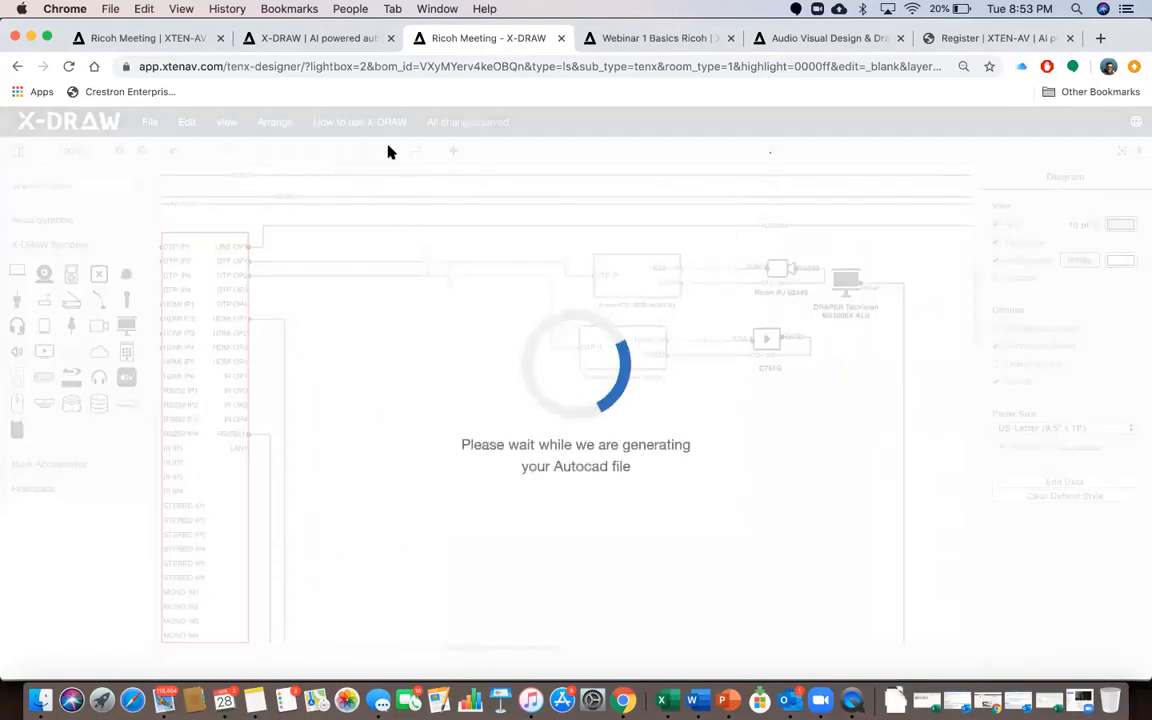
Examine the Ricoh Meeting signal flow diagram up close, from the source devices across to the displays and audio equipment
{"action": "left_click", "coordinate": [303, 40]}
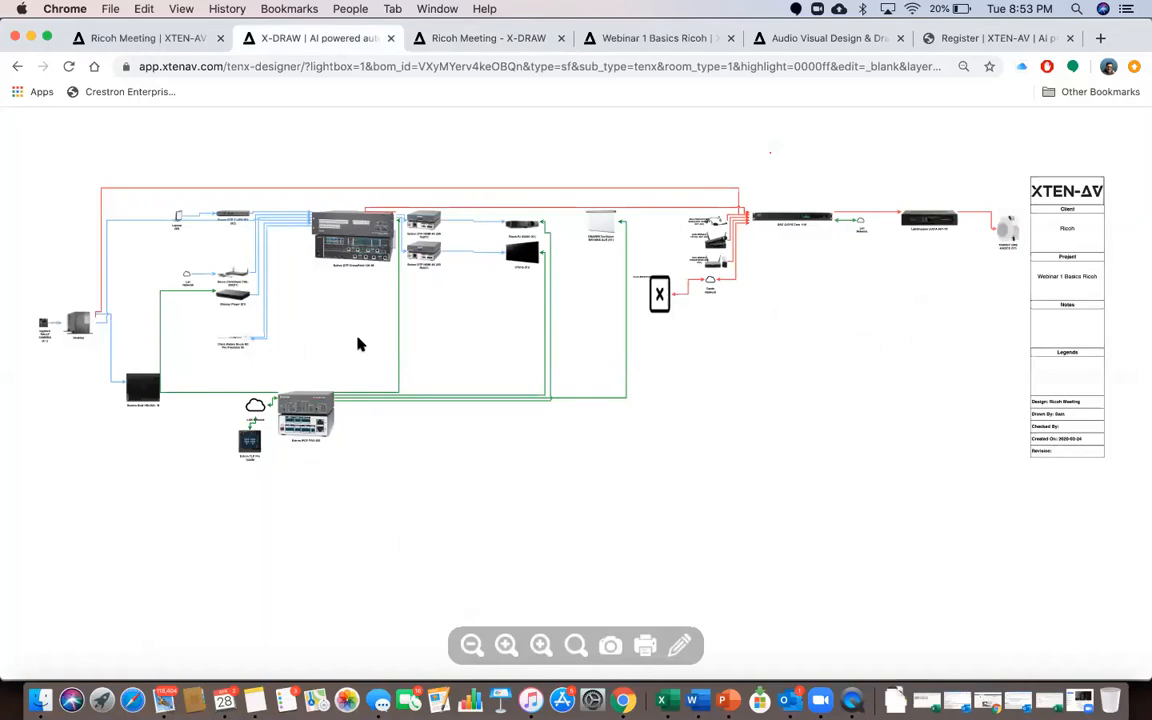
{"action": "left_click", "coordinate": [141, 38]}
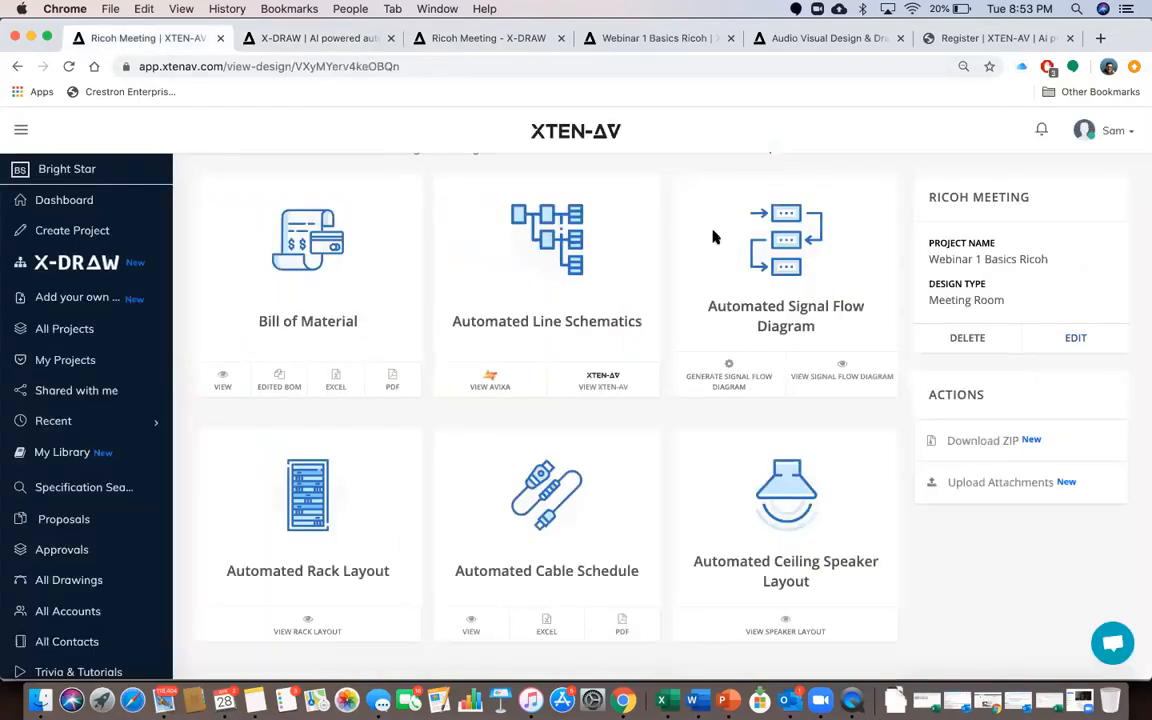
{"action": "left_click", "coordinate": [266, 38]}
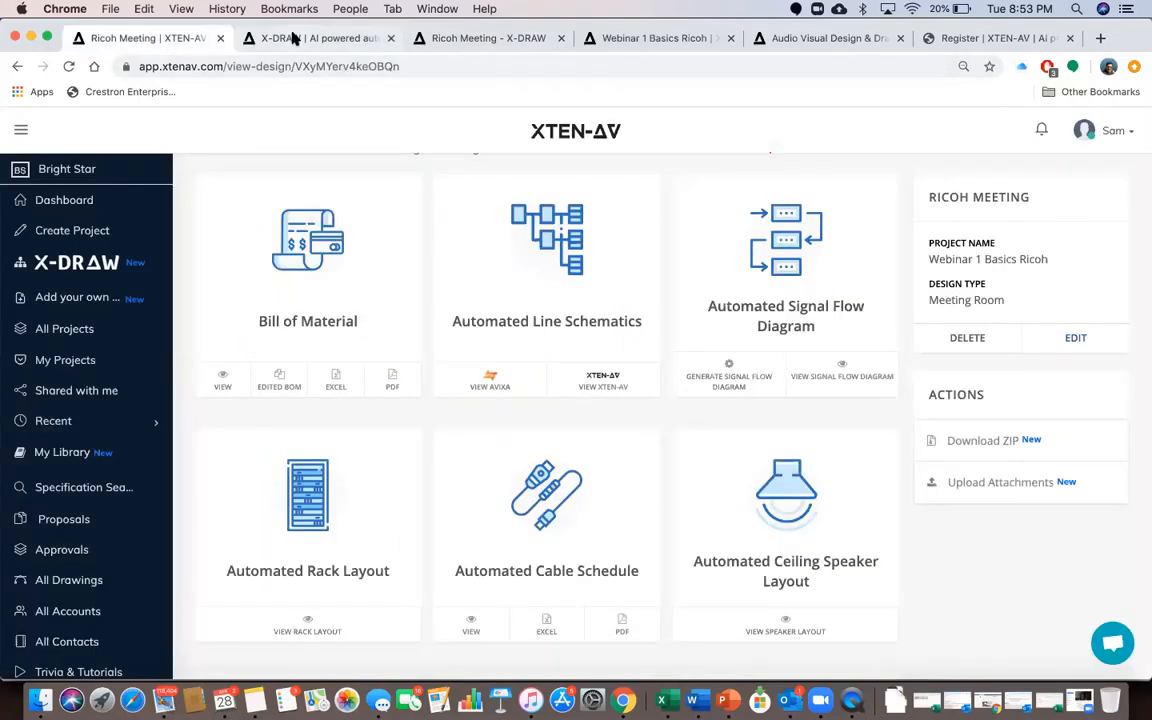
{"action": "left_click", "coordinate": [511, 644]}
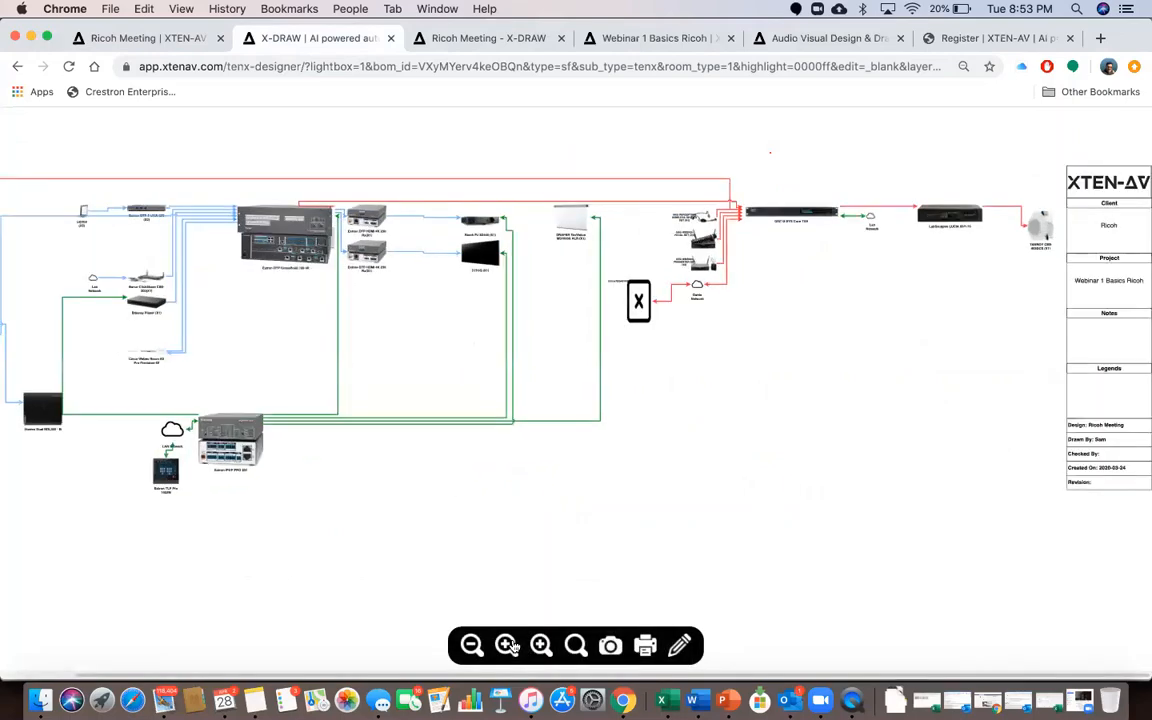
{"action": "left_click", "coordinate": [511, 644]}
{"action": "left_click", "coordinate": [511, 644]}
{"action": "left_click", "coordinate": [511, 644]}
{"action": "left_click", "coordinate": [511, 644]}
{"action": "scroll", "coordinate": [425, 330], "scroll_direction": "left", "scroll_amount": 10}
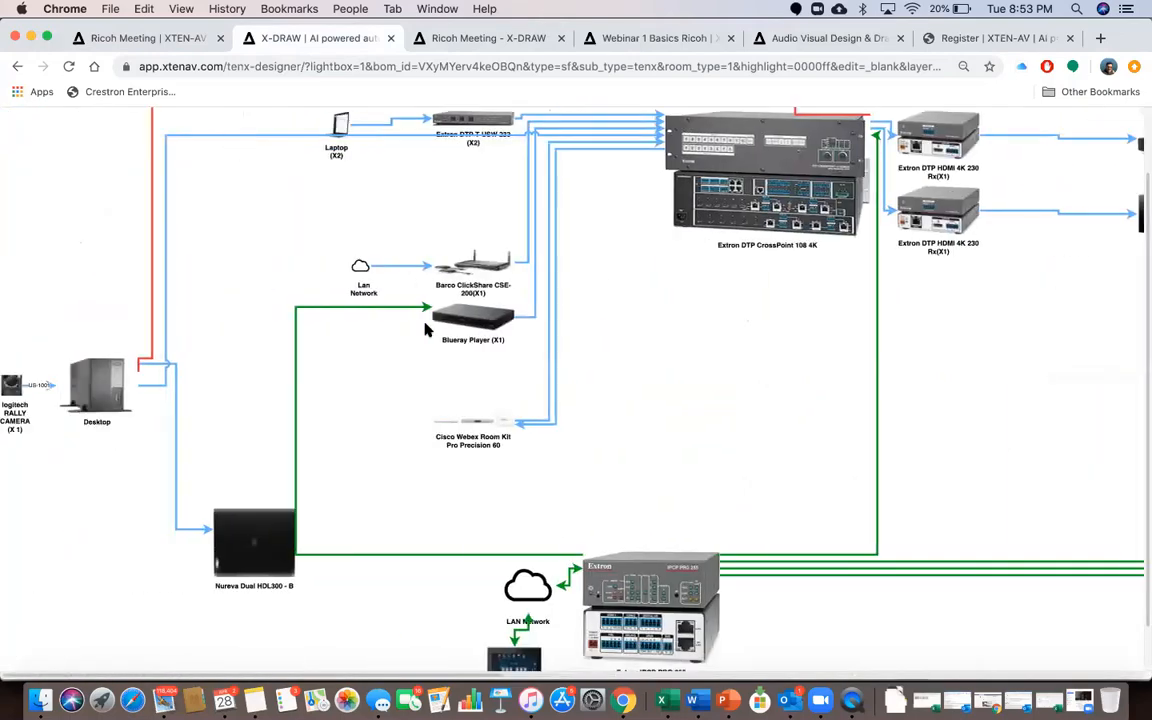
{"action": "scroll", "coordinate": [425, 330], "scroll_direction": "down", "scroll_amount": 3}
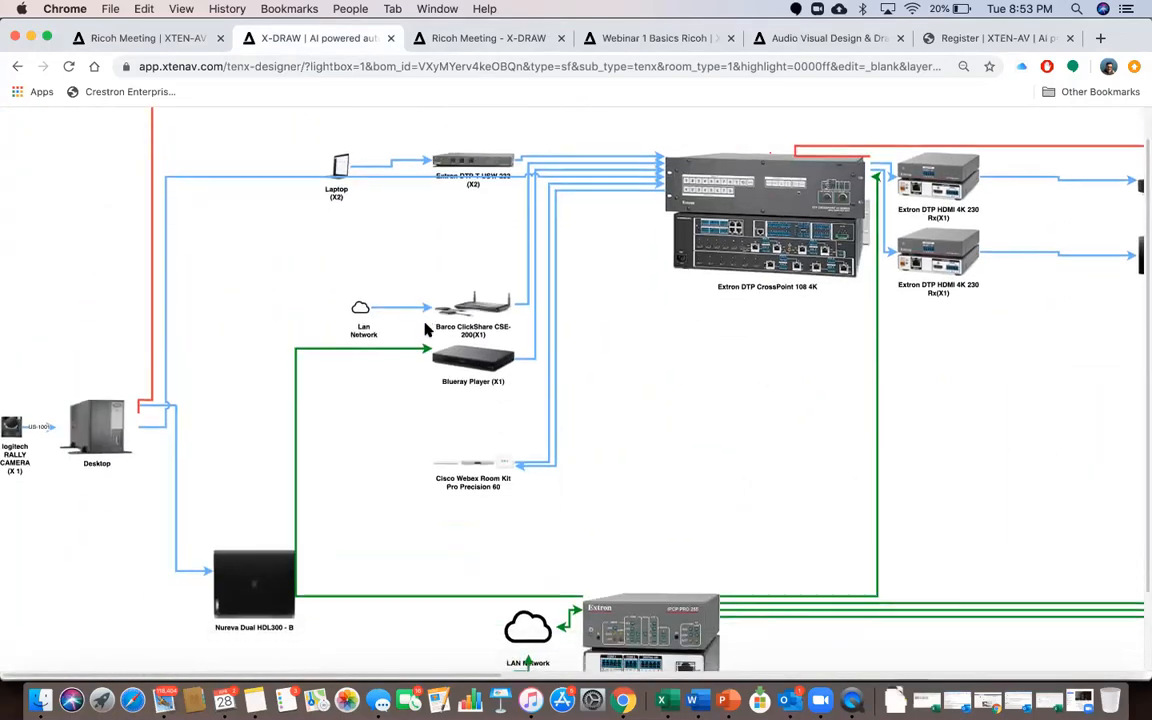
{"action": "scroll", "coordinate": [645, 272], "scroll_direction": "right", "scroll_amount": 15}
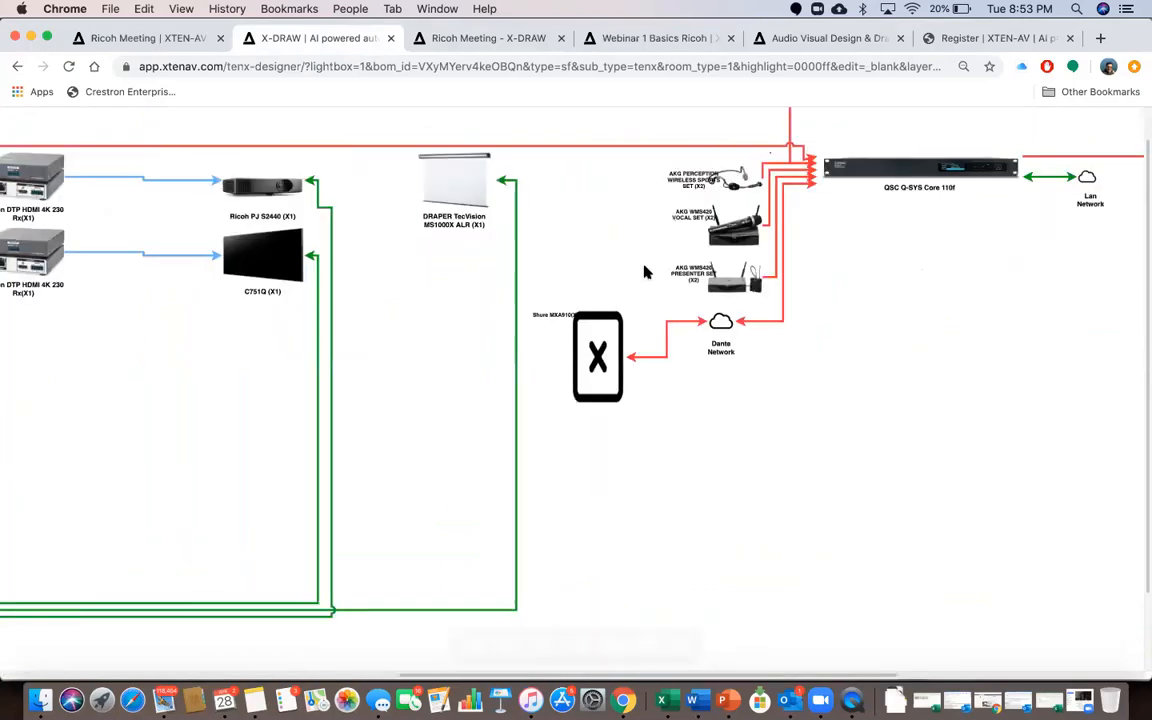
{"action": "scroll", "coordinate": [645, 272], "scroll_direction": "right", "scroll_amount": 4}
{"action": "scroll", "coordinate": [645, 272], "scroll_direction": "left", "scroll_amount": 15}
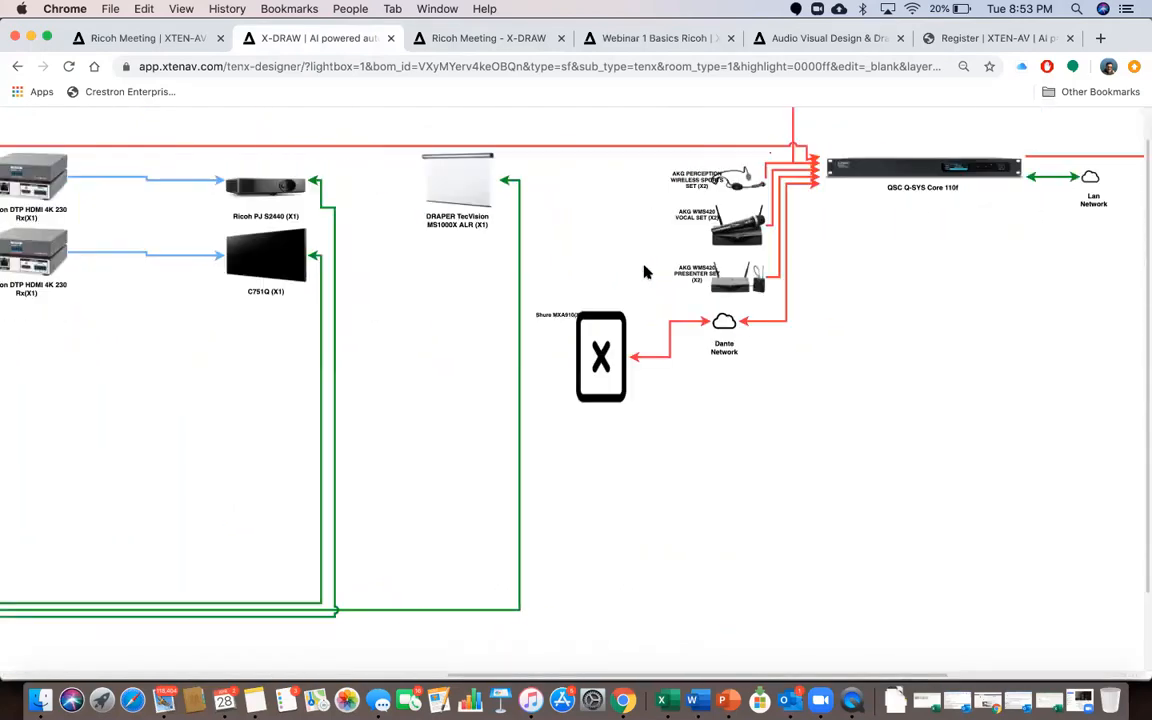
Open the signal flow diagram in the X-DRAW editor and accept the notice about entering it
{"action": "scroll", "coordinate": [645, 270], "scroll_direction": "down", "scroll_amount": 3}
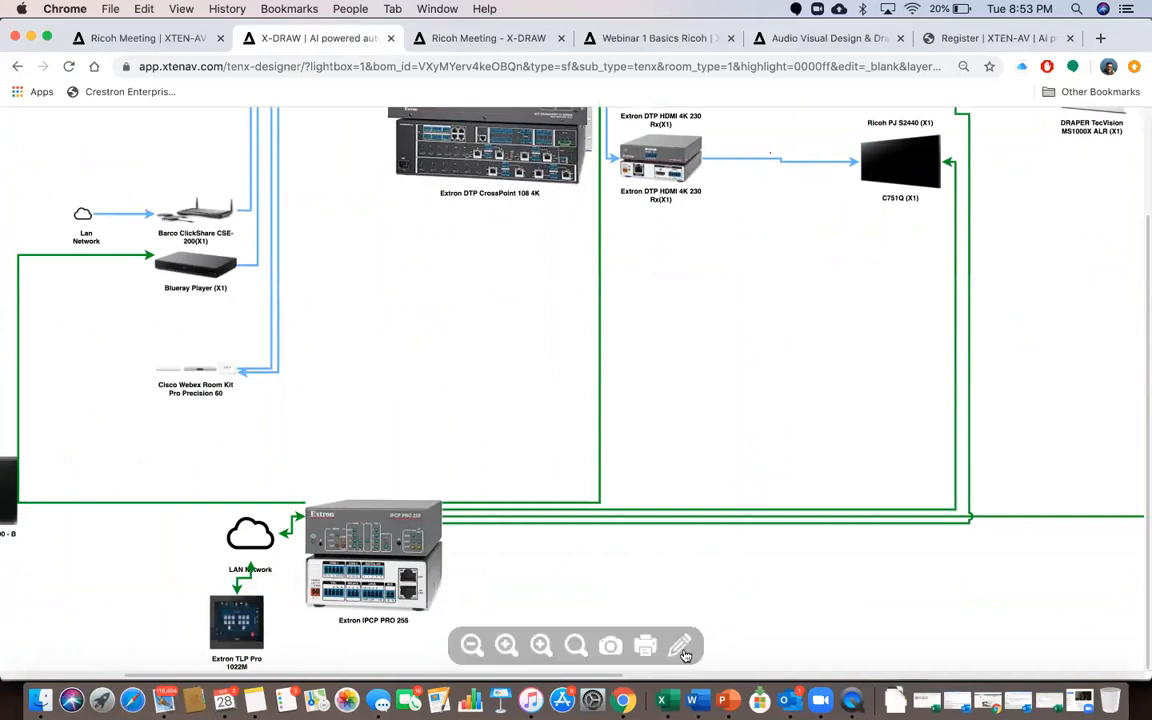
{"action": "left_click", "coordinate": [678, 640]}
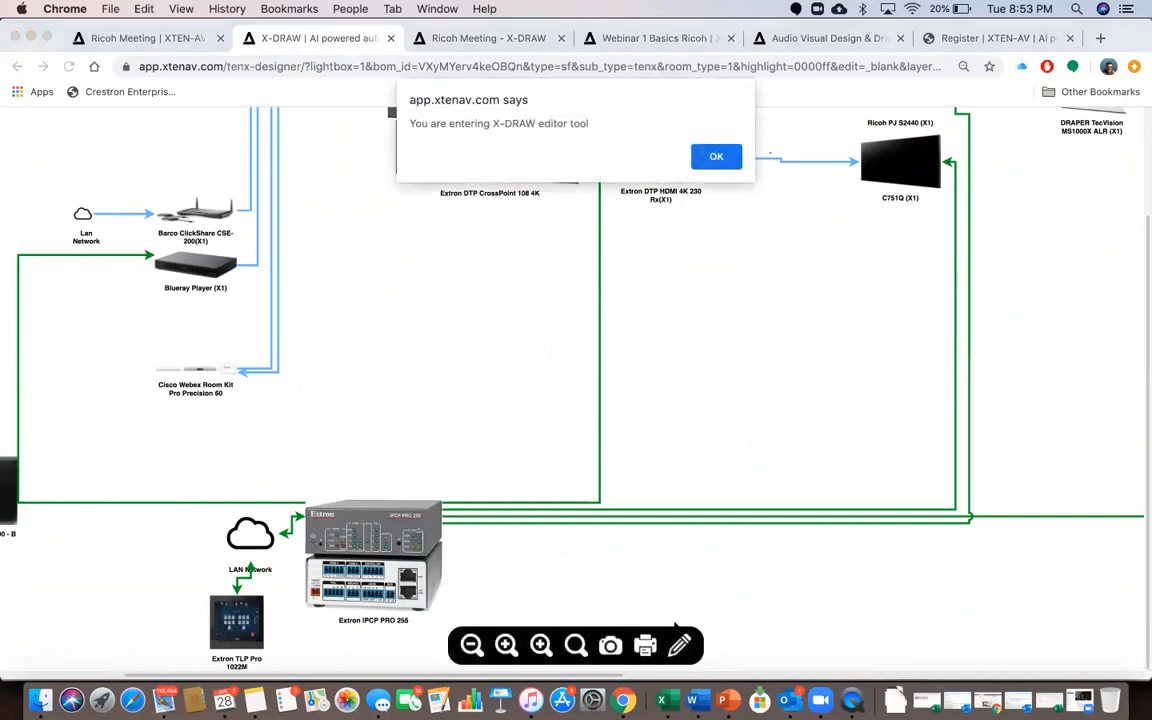
{"action": "left_click", "coordinate": [715, 159]}
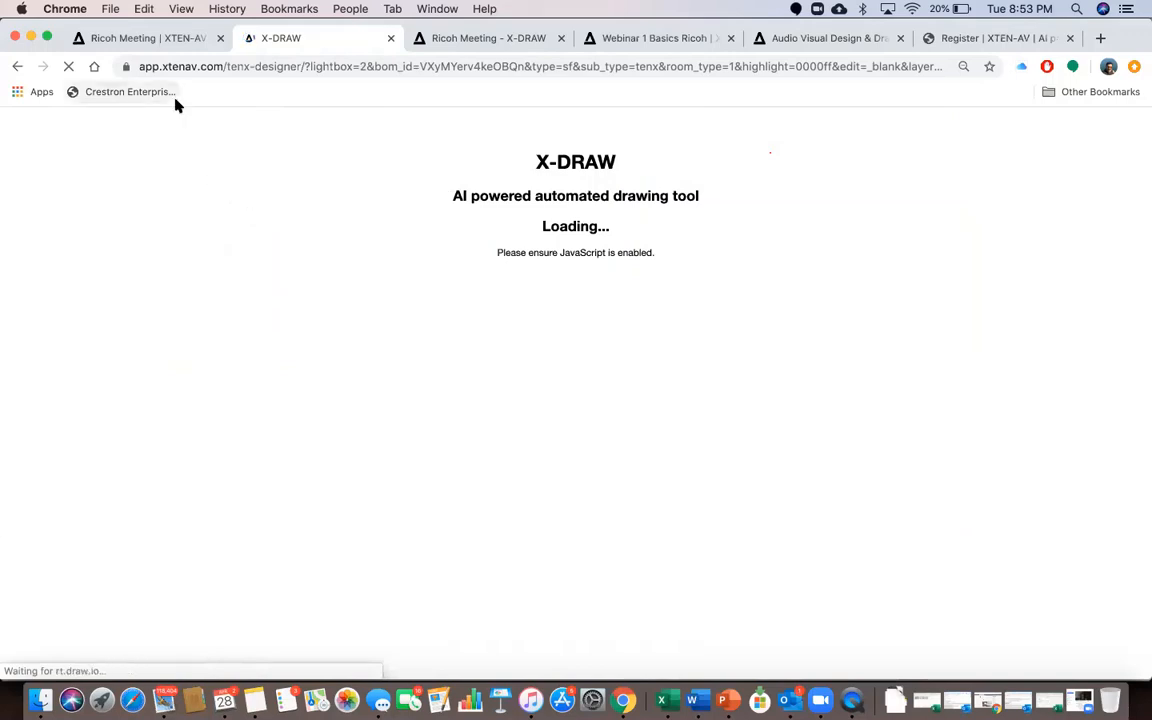
View the Ricoh Meeting design's automated rack layout and open it in the X-DRAW editor
{"action": "left_click", "coordinate": [168, 40]}
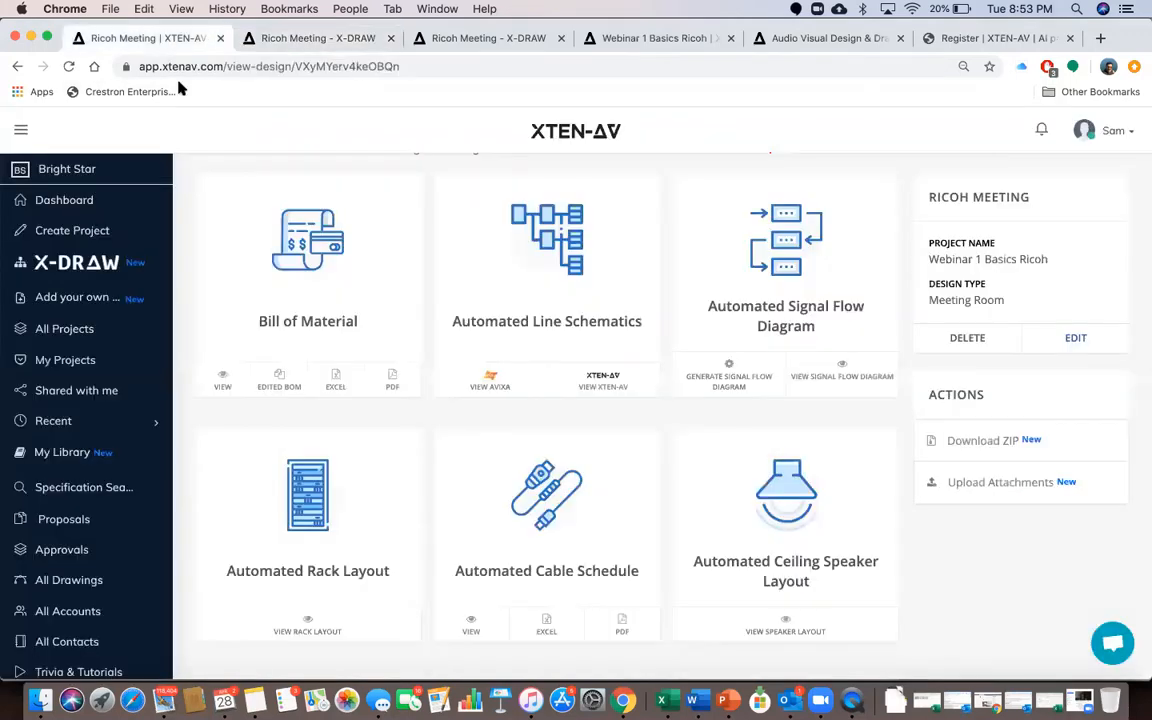
{"action": "scroll", "coordinate": [323, 511], "scroll_direction": "down", "scroll_amount": 3}
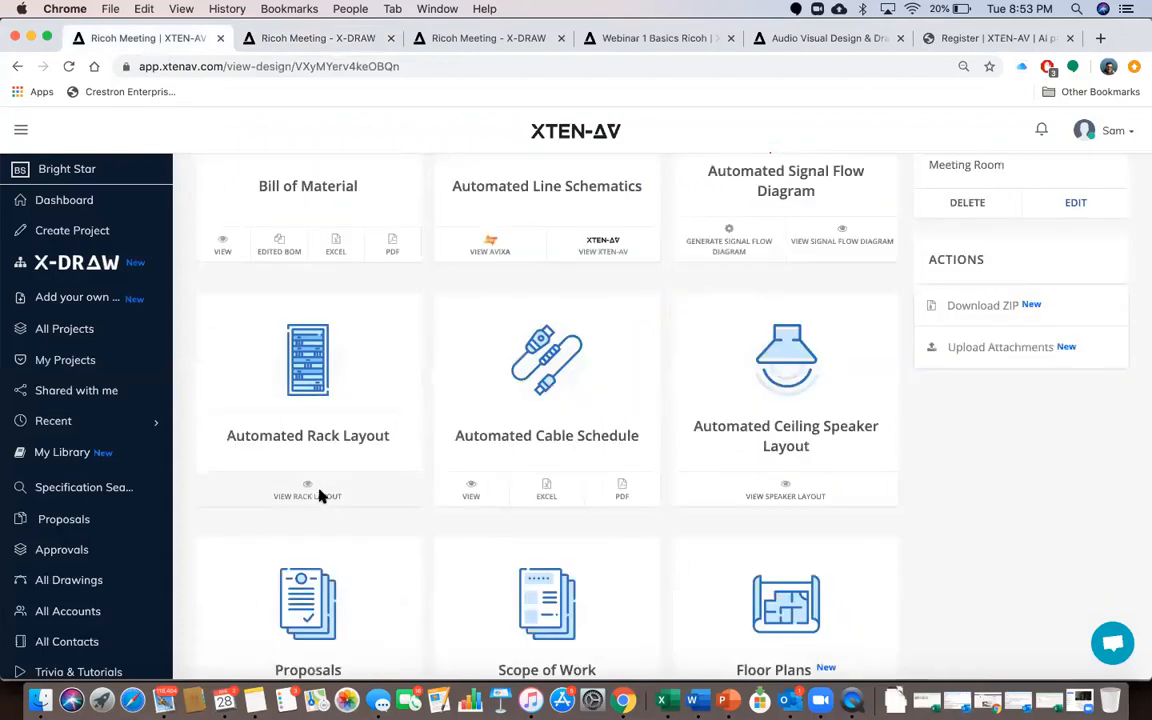
{"action": "left_click", "coordinate": [321, 496]}
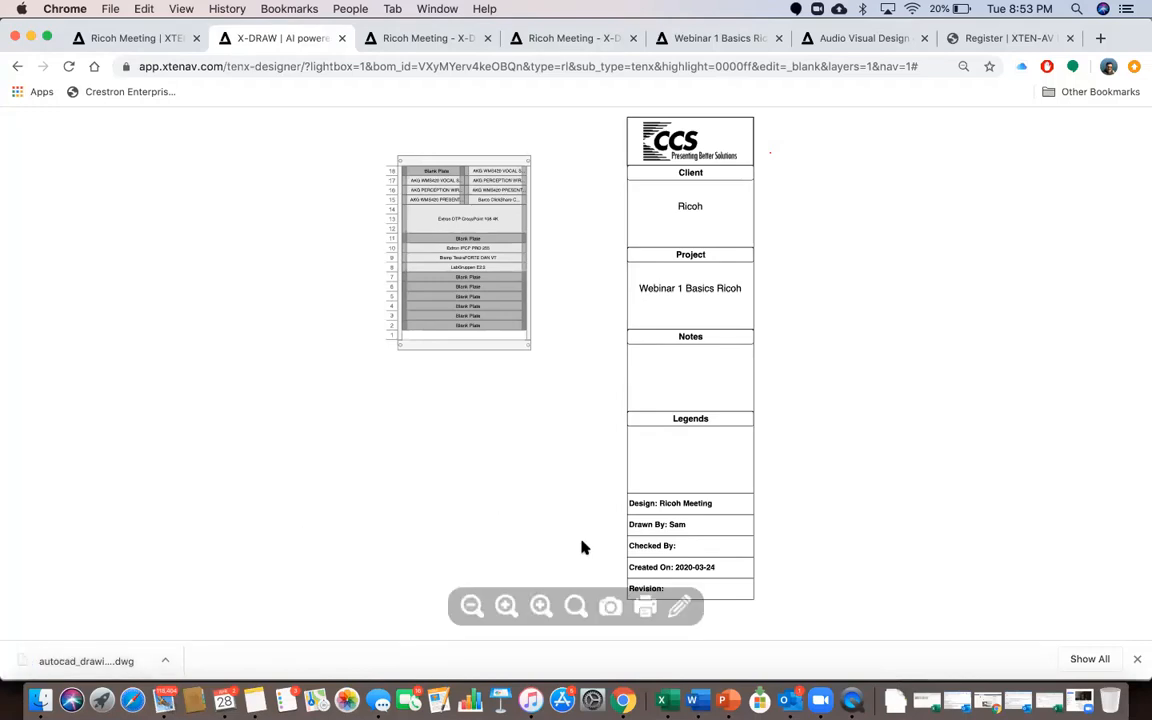
{"action": "left_click", "coordinate": [680, 606]}
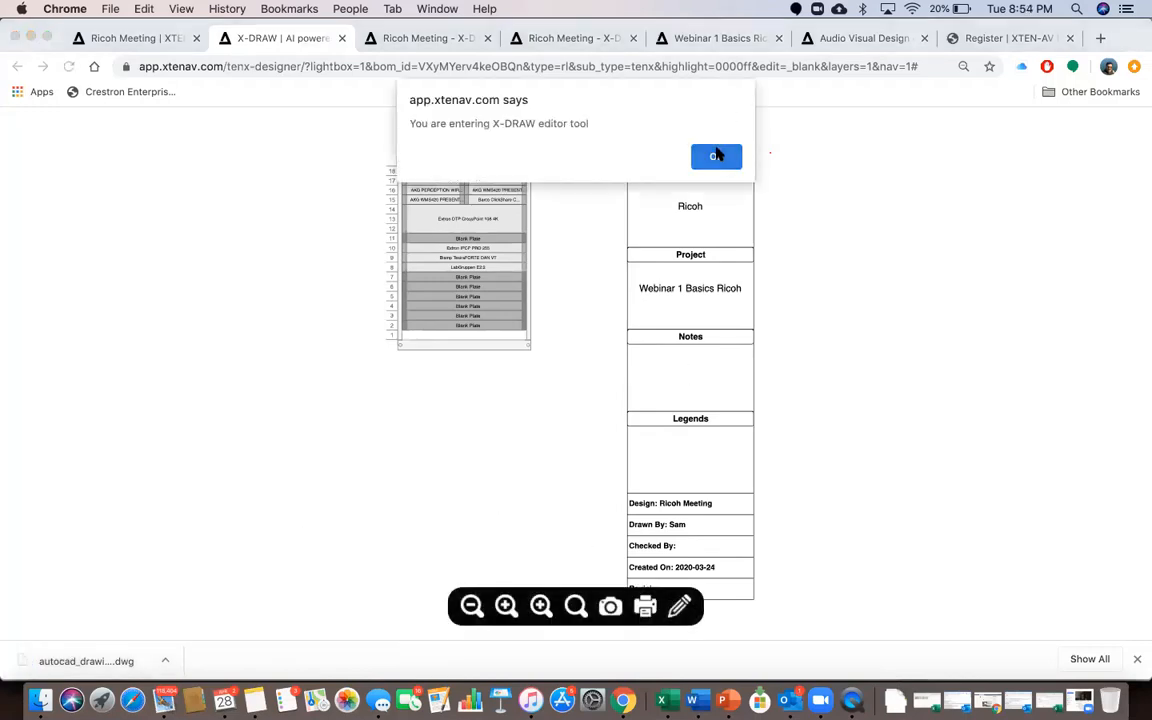
{"action": "left_click", "coordinate": [716, 155]}
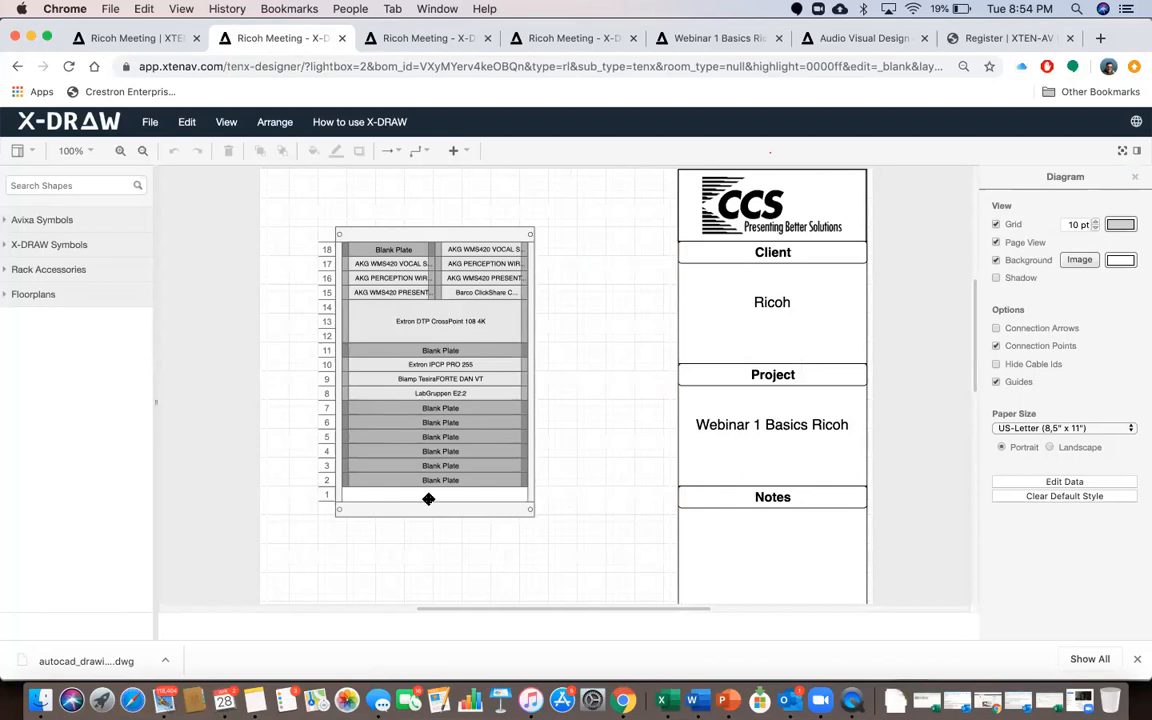
Show the rack accessory shapes and extend the rack frame downward to 21 rack units
{"action": "left_click", "coordinate": [85, 270]}
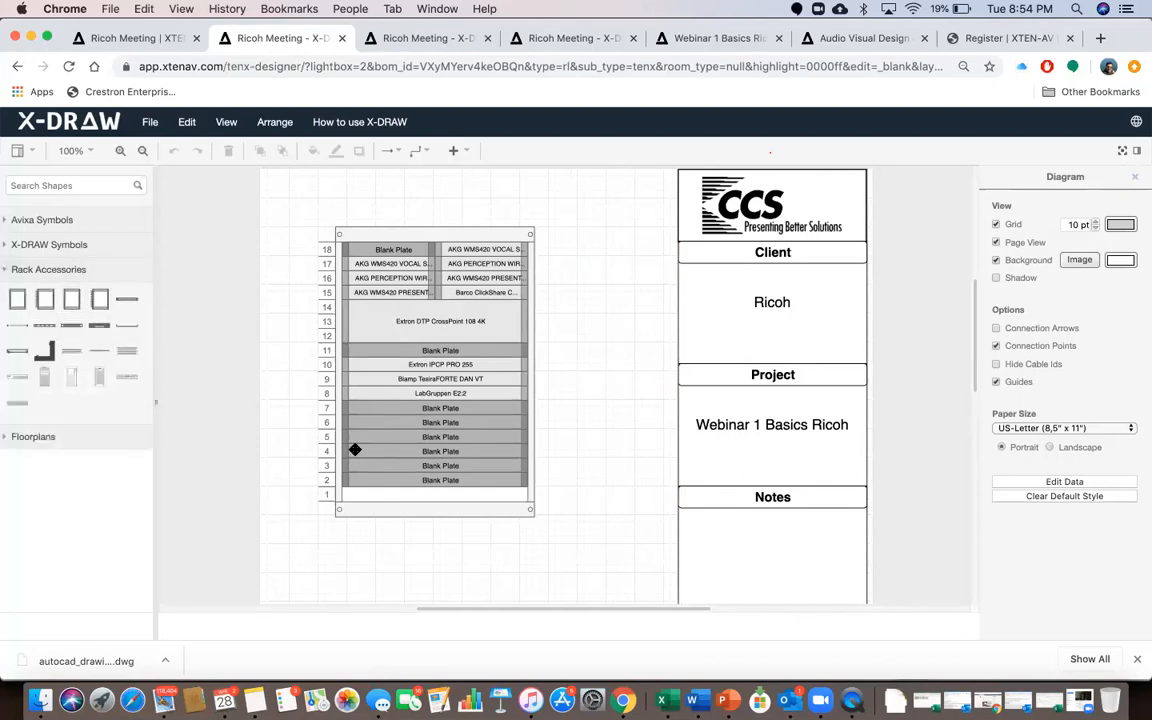
{"action": "left_click", "coordinate": [380, 511]}
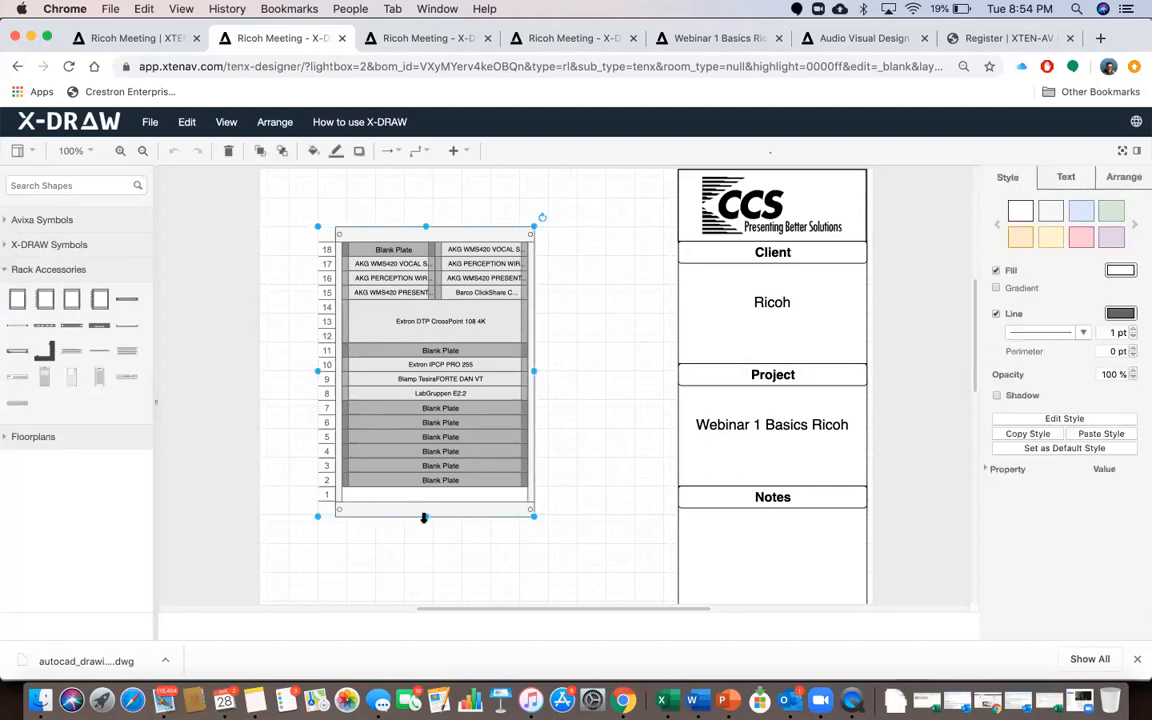
{"action": "left_click_drag", "start_coordinate": [424, 517], "coordinate": [424, 571]}
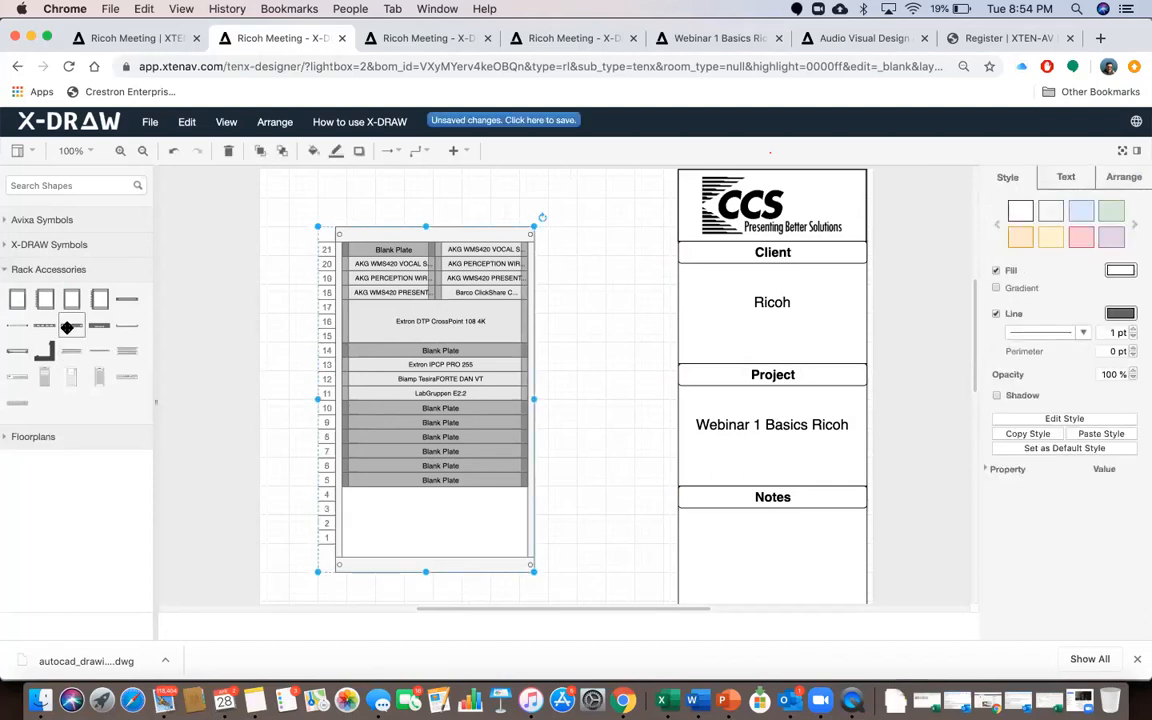
Move the Biamp TesiraFORTE DAN VT to rack unit 2 and place a slotted rack accessory in unit 12
{"action": "left_click_drag", "start_coordinate": [68, 325], "coordinate": [346, 503]}
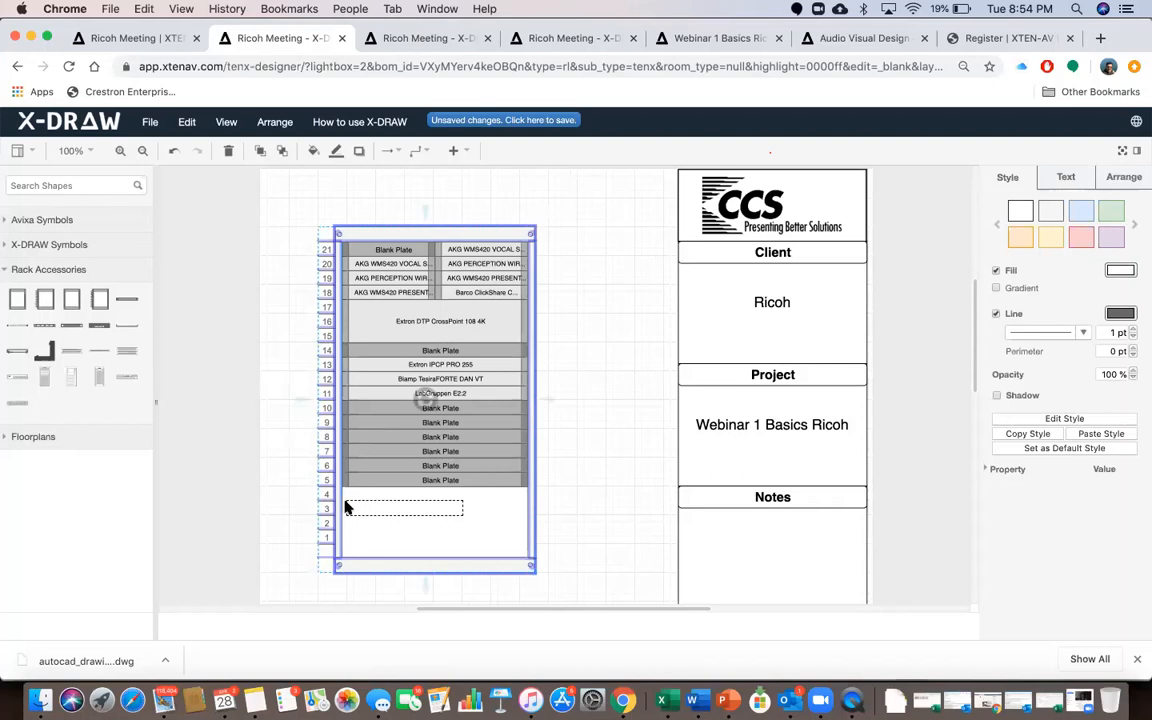
{"action": "mouse_move", "coordinate": [393, 379]}
{"action": "left_mouse_down"}
{"action": "mouse_move", "coordinate": [393, 529]}
{"action": "mouse_move", "coordinate": [394, 375]}
{"action": "left_mouse_up"}
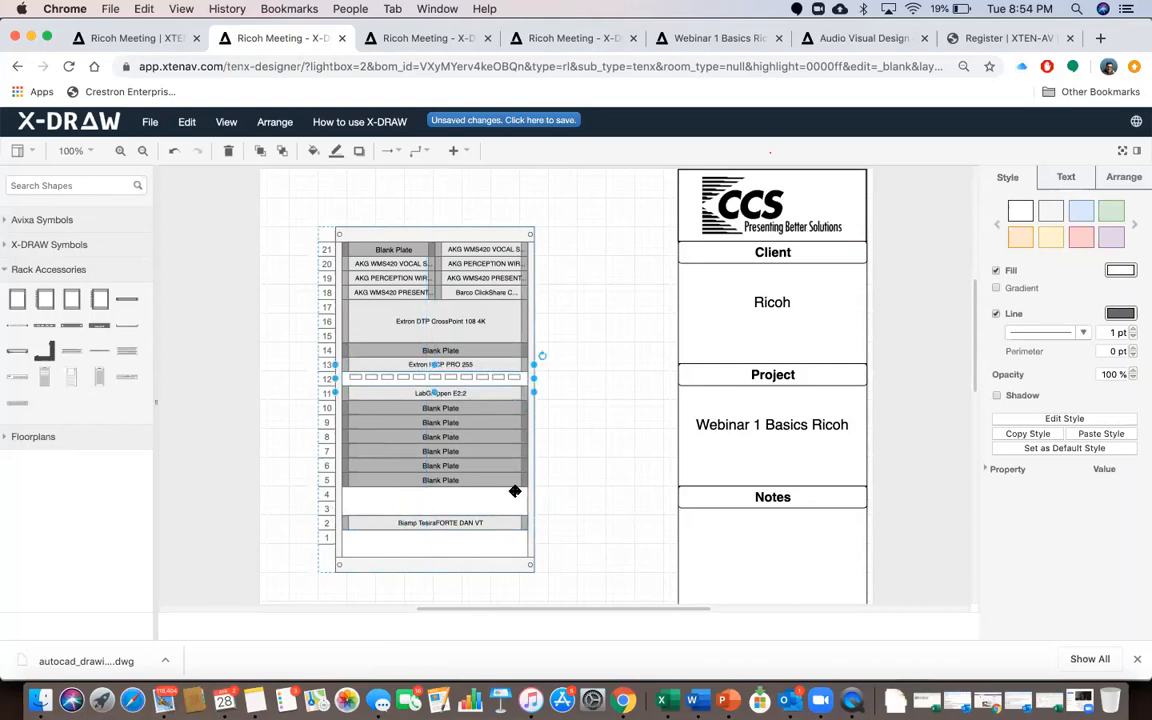
{"action": "left_click", "coordinate": [617, 419]}
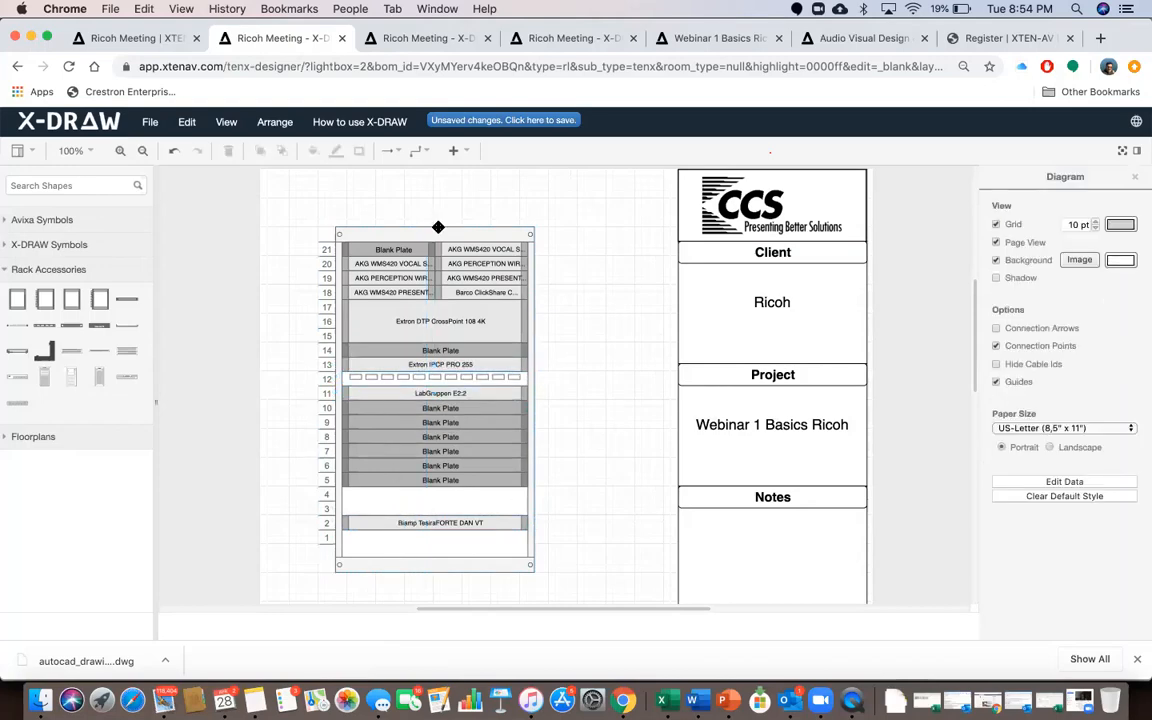
View the automated cable schedule of the Ricoh Meeting design and check its cable list and export options
{"action": "left_click", "coordinate": [148, 42]}
{"action": "scroll", "coordinate": [471, 375], "scroll_direction": "down", "scroll_amount": 3}
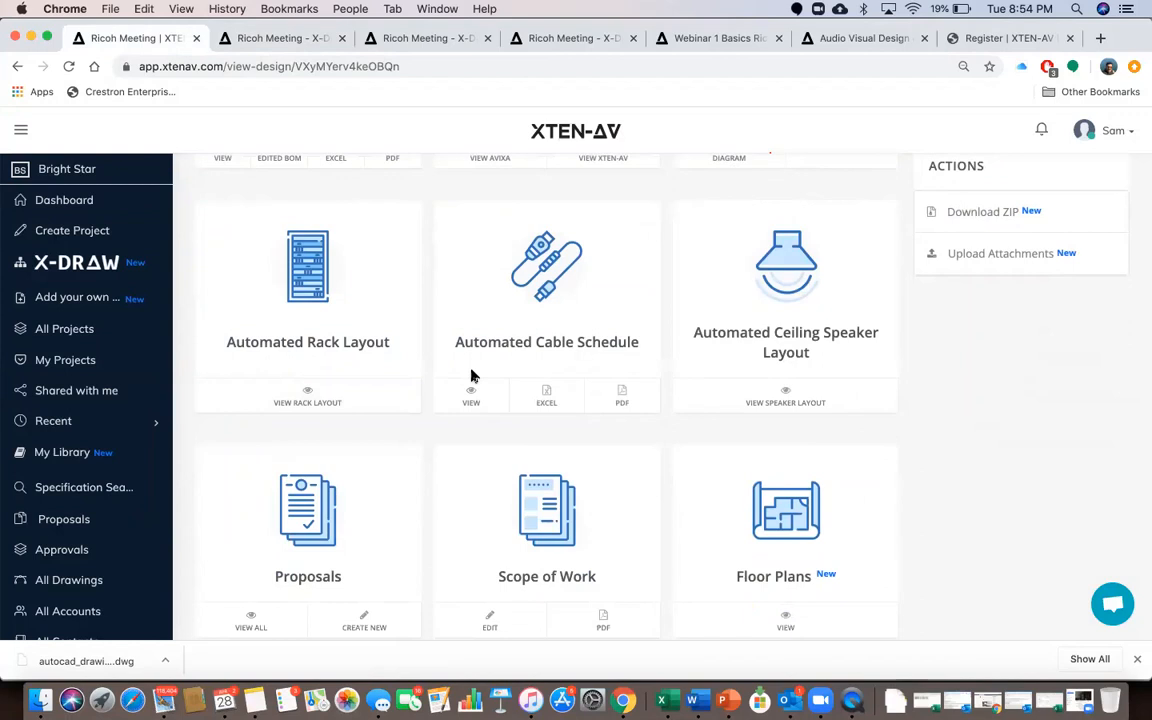
{"action": "left_click", "coordinate": [470, 395]}
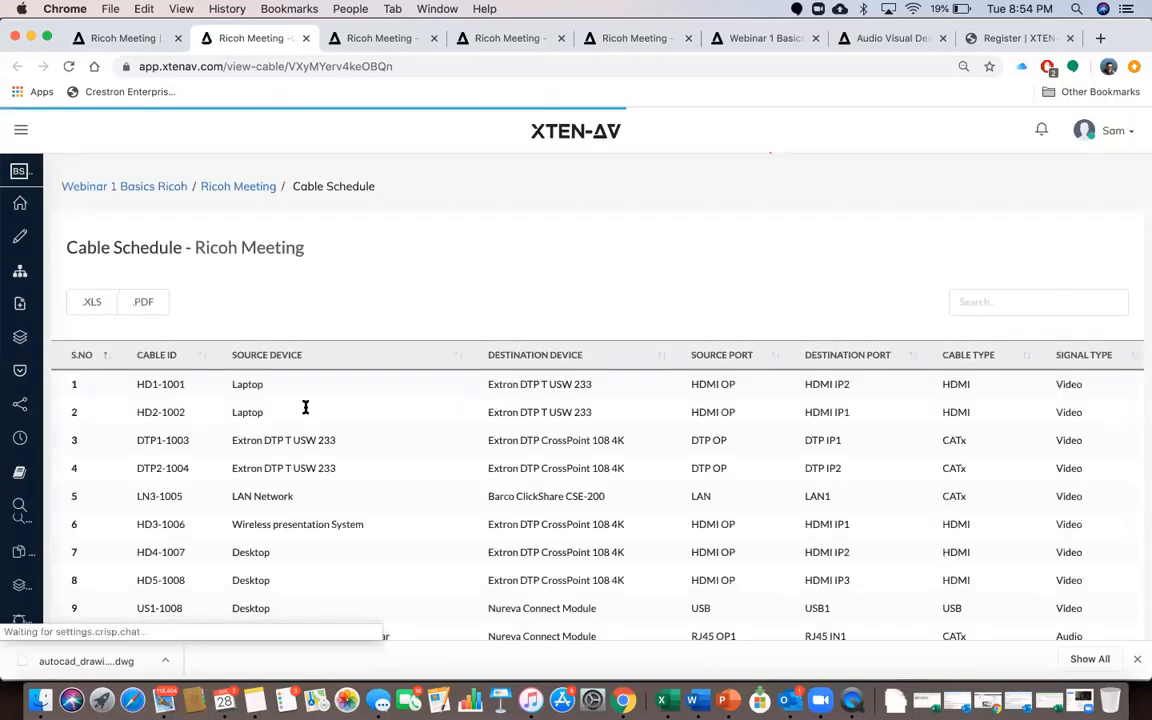
{"action": "scroll", "coordinate": [306, 410], "scroll_direction": "down", "scroll_amount": 1}
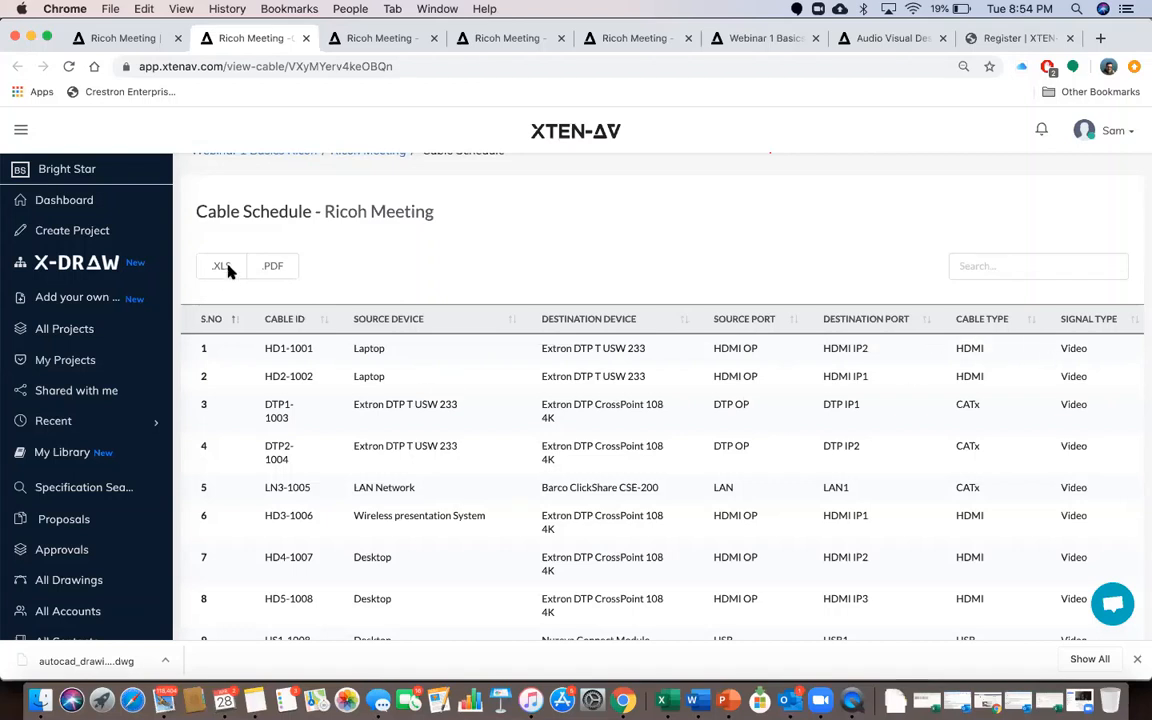
View the design's automated ceiling speaker layout and review its speaker details, spacing and coverage drawing
{"action": "left_click", "coordinate": [372, 45]}
{"action": "left_click", "coordinate": [228, 40]}
{"action": "left_click", "coordinate": [136, 40]}
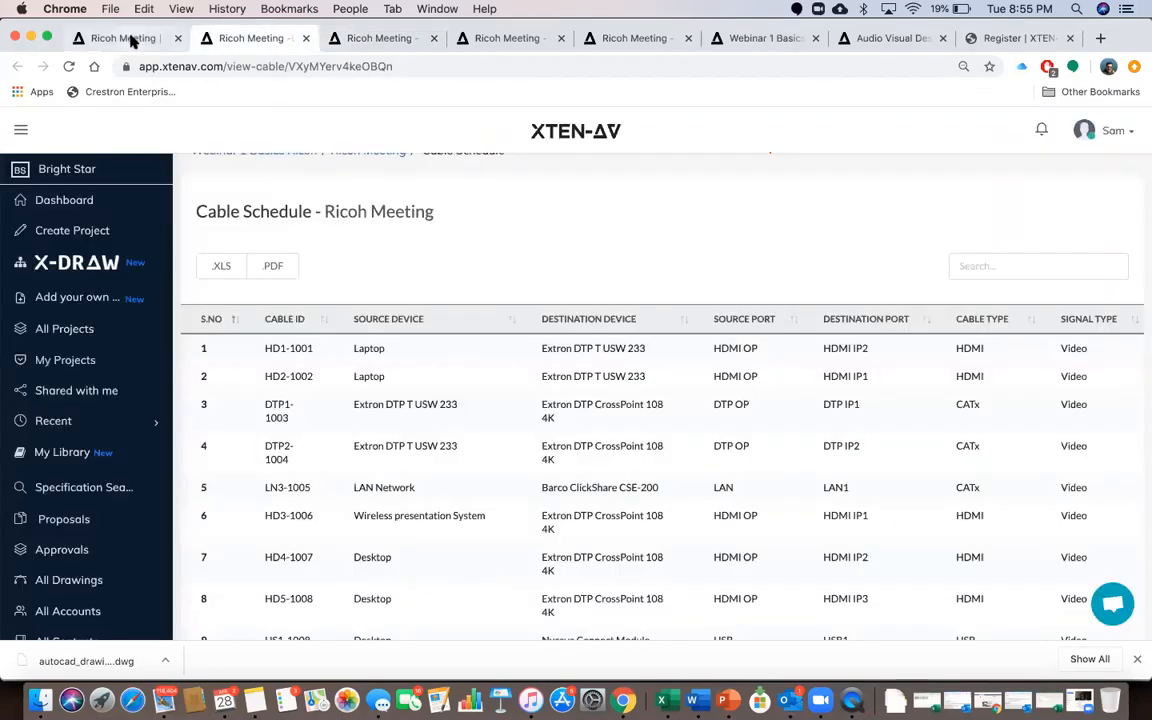
{"action": "scroll", "coordinate": [712, 437], "scroll_direction": "down", "scroll_amount": 1}
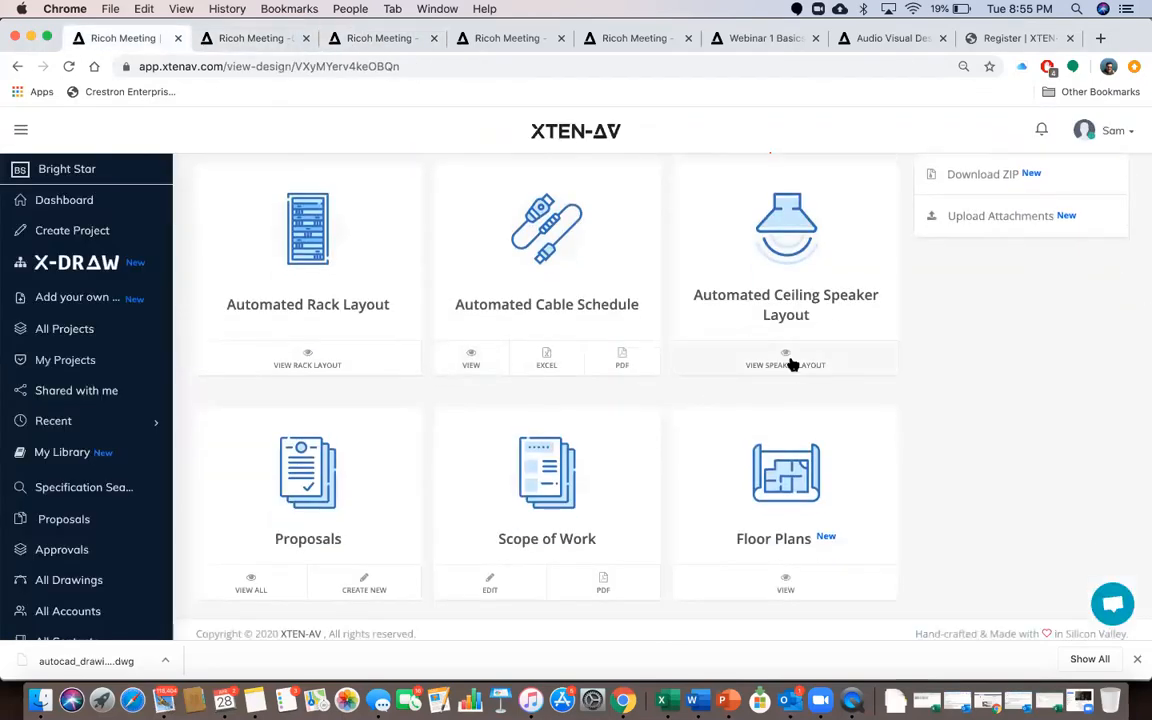
{"action": "left_click", "coordinate": [787, 358]}
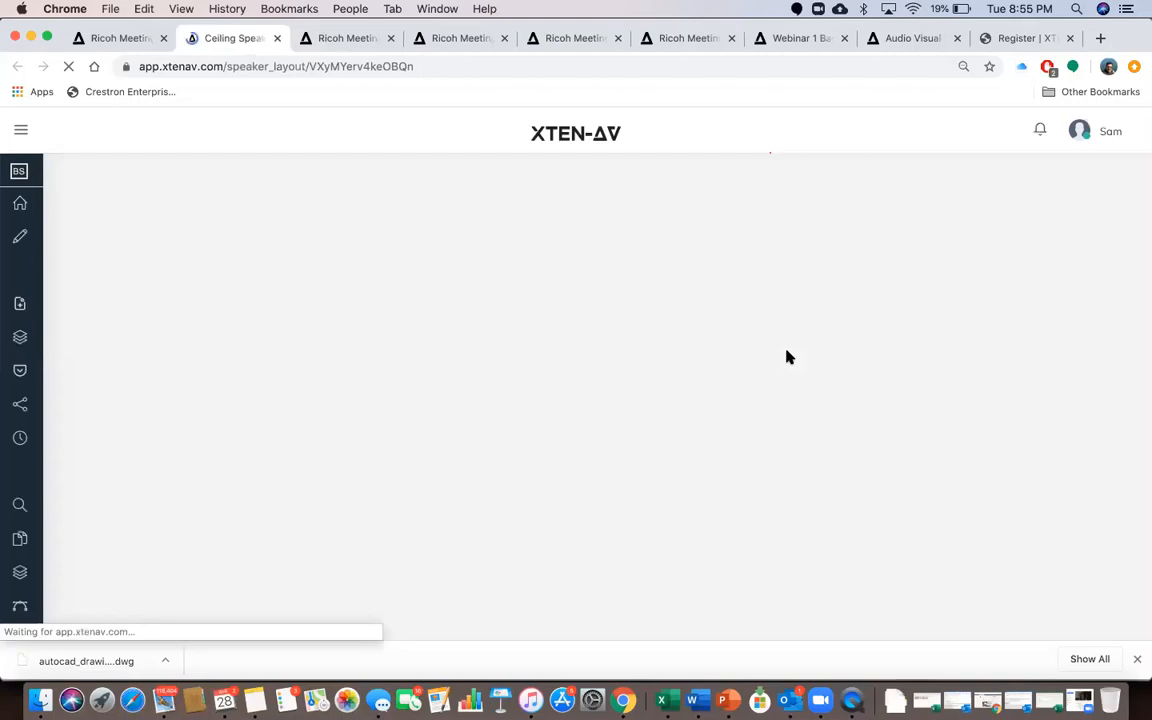
{"action": "scroll", "coordinate": [566, 351], "scroll_direction": "down", "scroll_amount": 3}
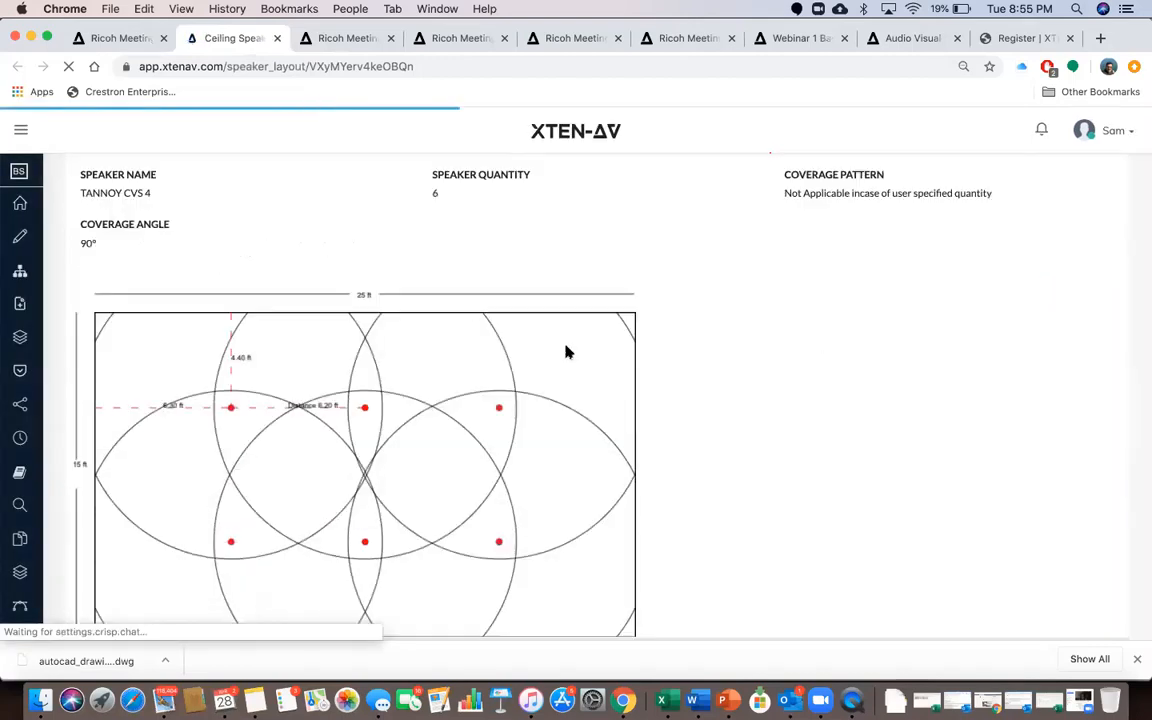
{"action": "scroll", "coordinate": [566, 351], "scroll_direction": "down", "scroll_amount": 2}
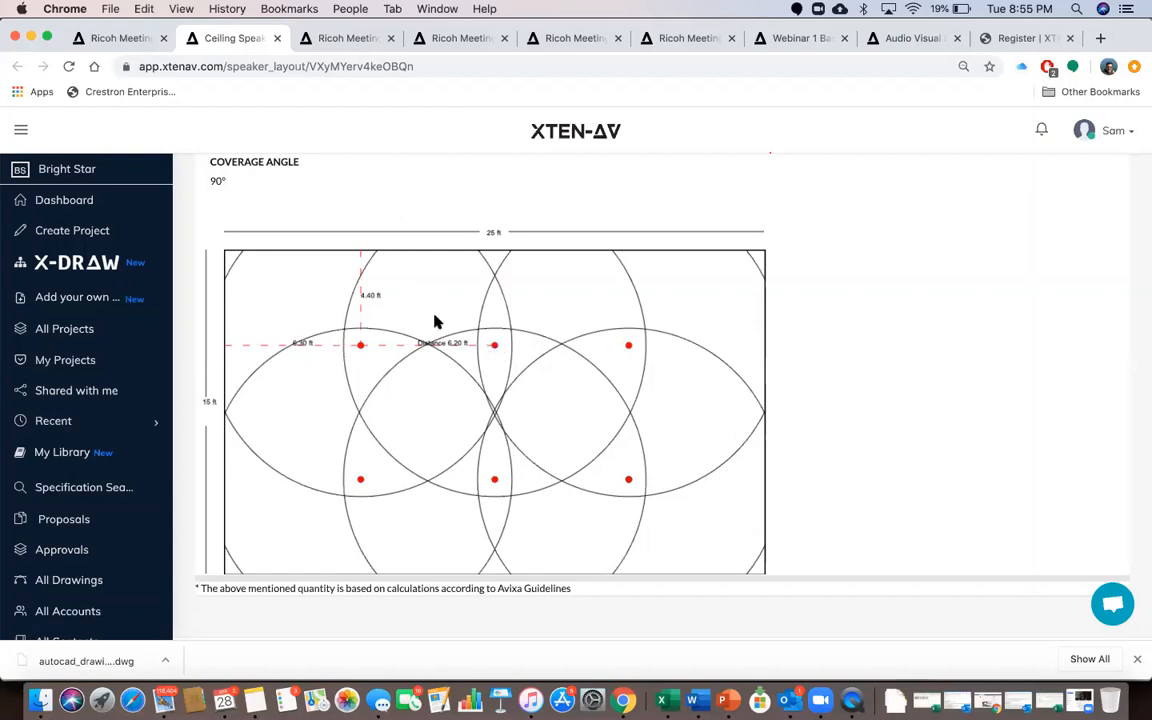
{"action": "scroll", "coordinate": [435, 322], "scroll_direction": "up", "scroll_amount": 4}
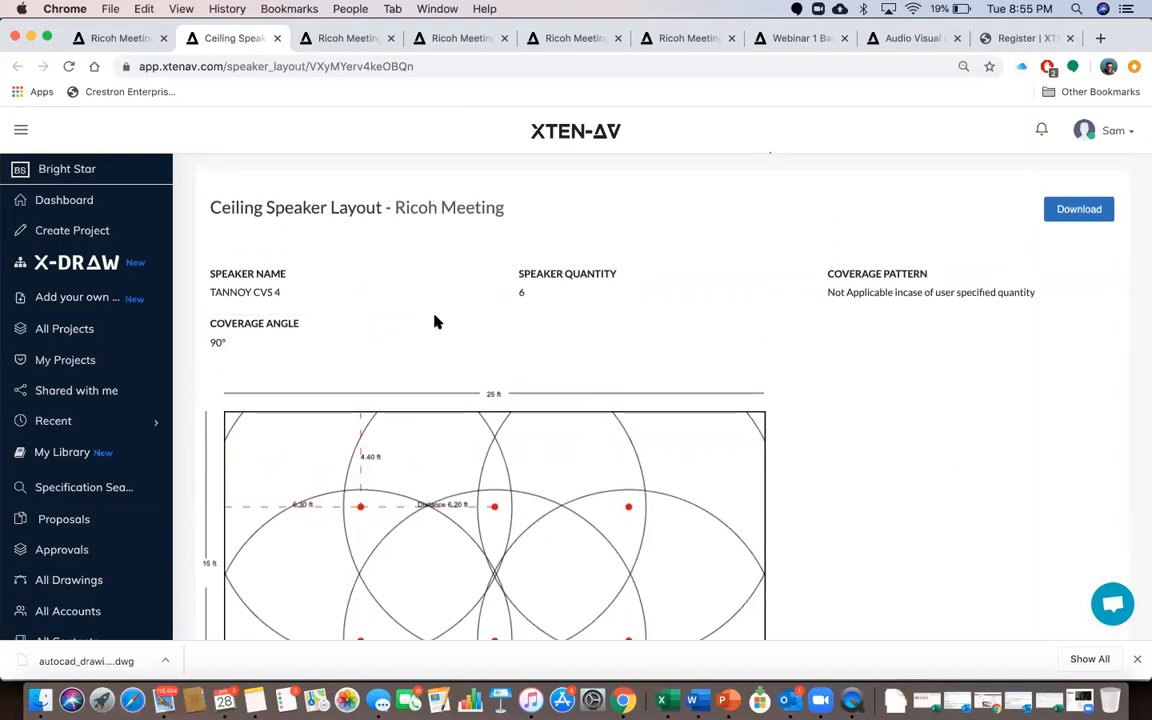
{"action": "scroll", "coordinate": [435, 322], "scroll_direction": "down", "scroll_amount": 4}
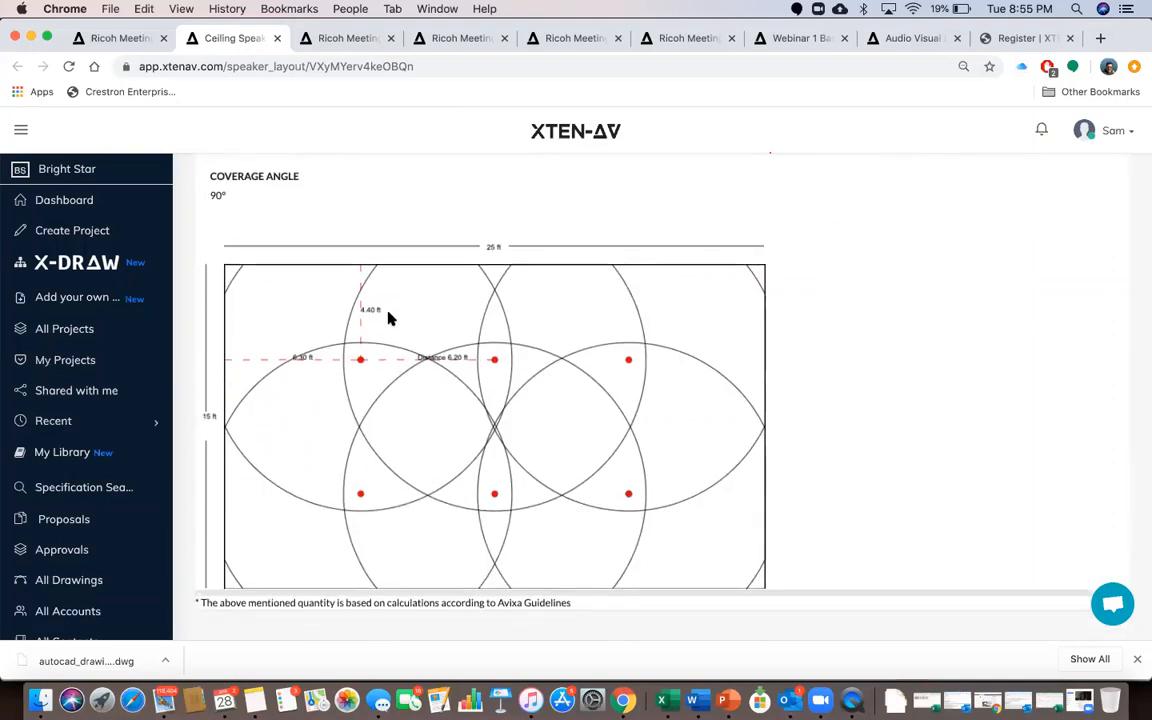
Open the Ricoh Meeting design's Scope of Work for editing and review its sections from the meeting room description through the accessories
{"action": "left_click", "coordinate": [118, 38]}
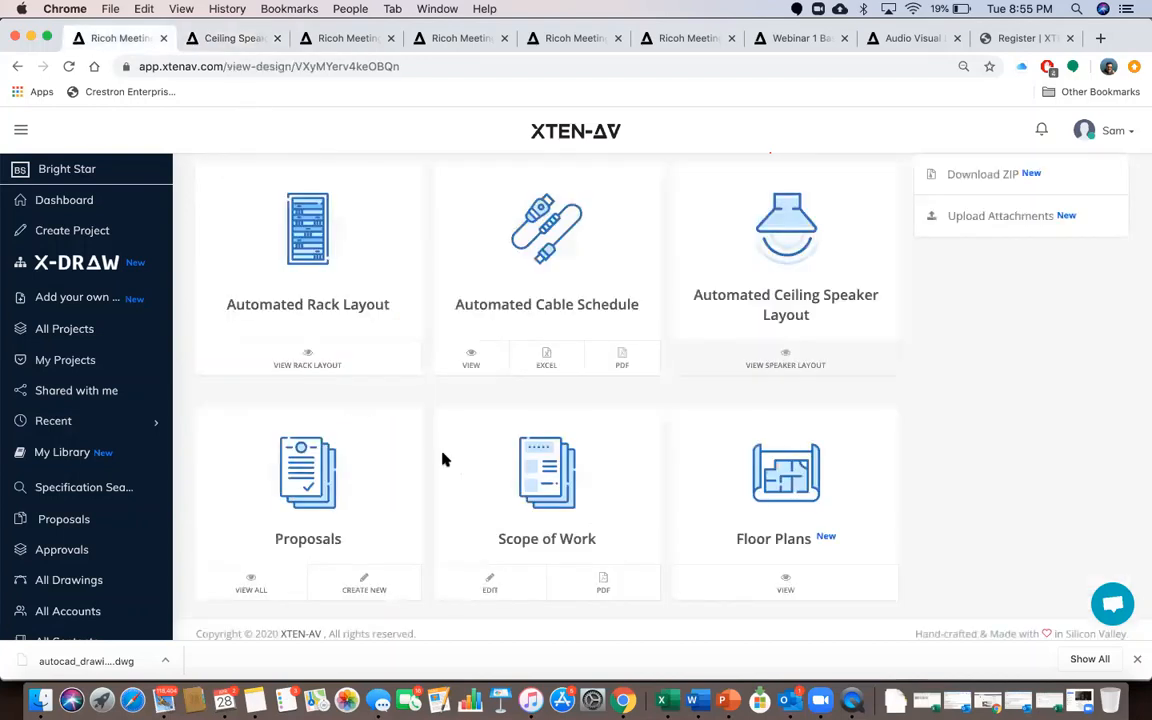
{"action": "scroll", "coordinate": [444, 459], "scroll_direction": "down", "scroll_amount": 1}
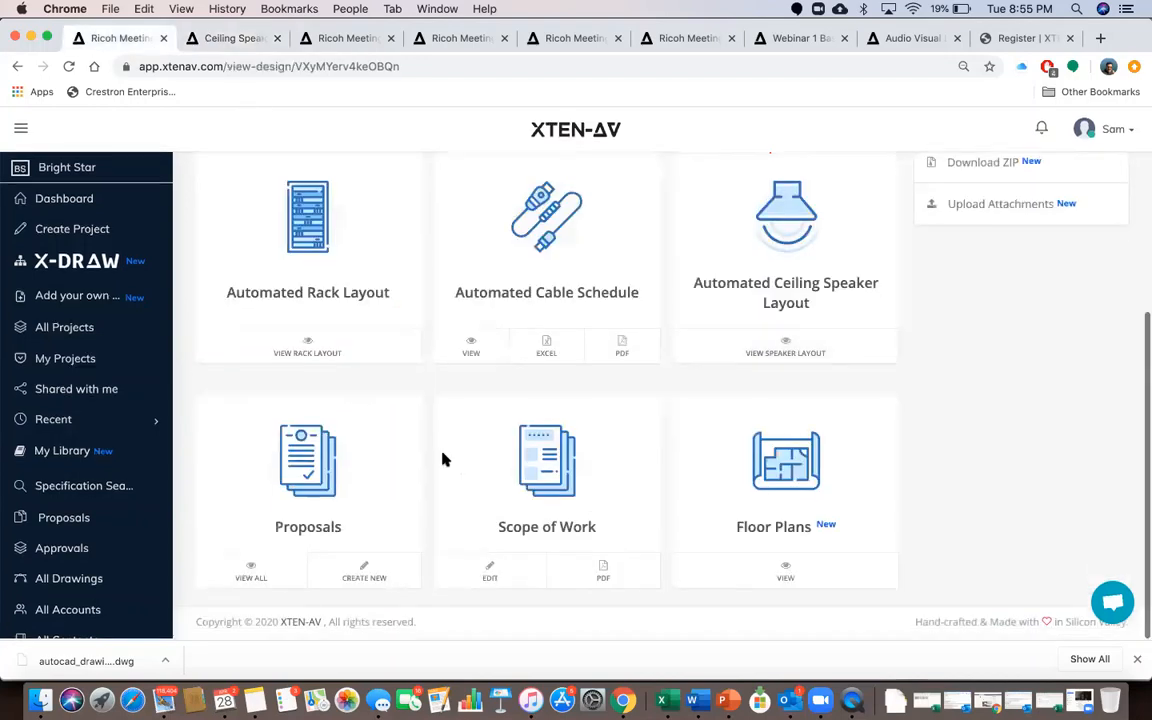
{"action": "left_click", "coordinate": [490, 572]}
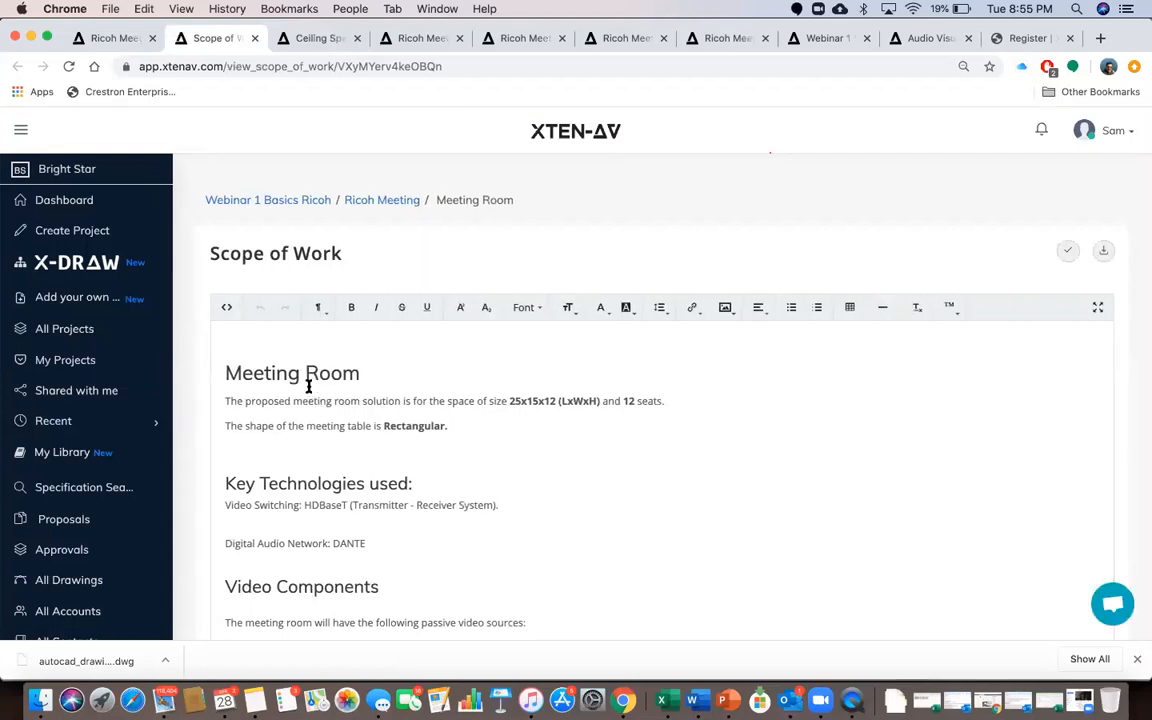
{"action": "scroll", "coordinate": [340, 450], "scroll_direction": "down", "scroll_amount": 3}
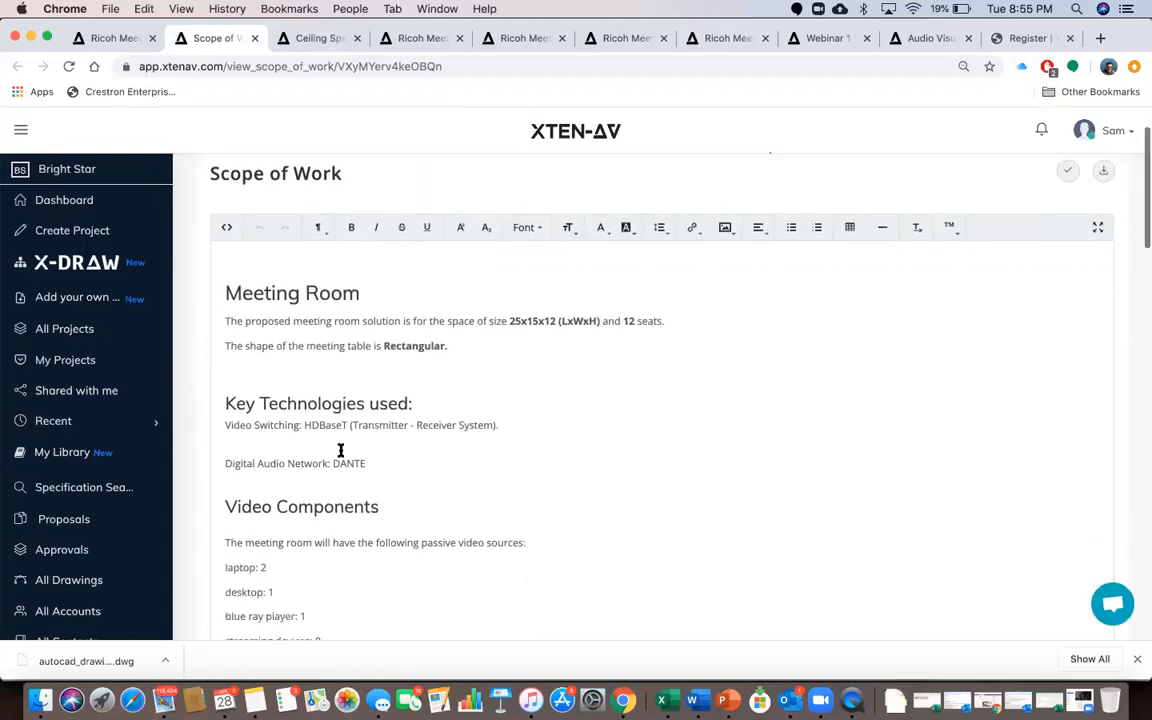
{"action": "scroll", "coordinate": [340, 450], "scroll_direction": "down", "scroll_amount": 8}
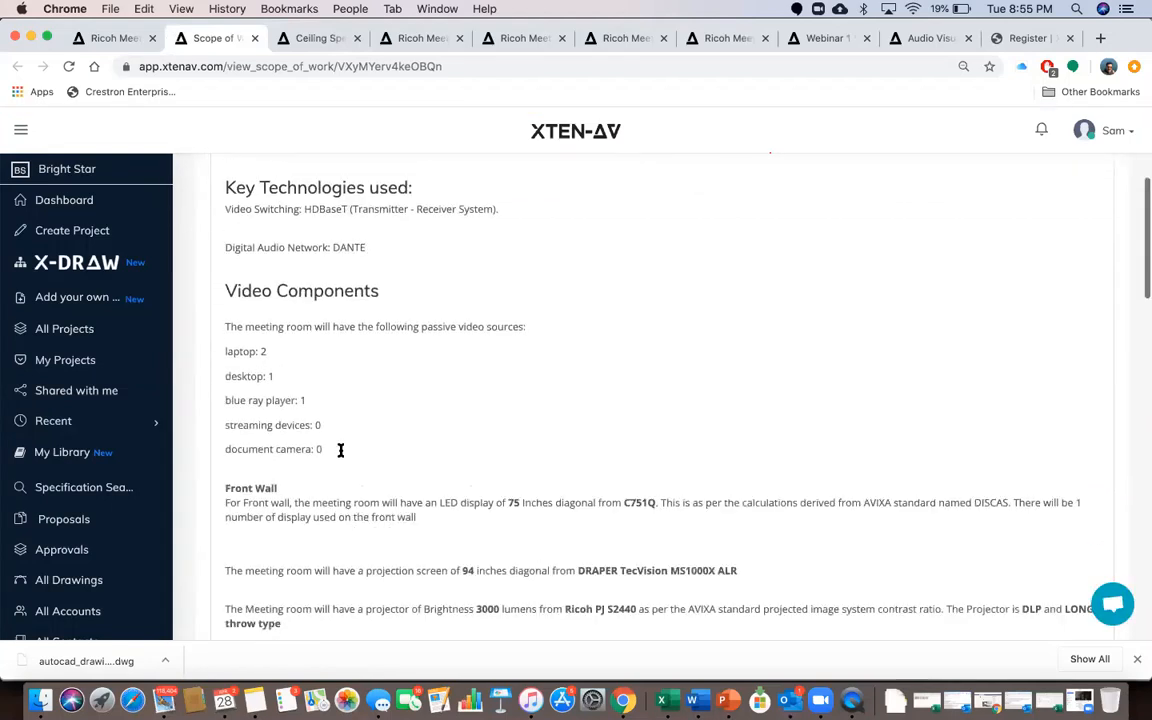
{"action": "scroll", "coordinate": [340, 450], "scroll_direction": "down", "scroll_amount": 1}
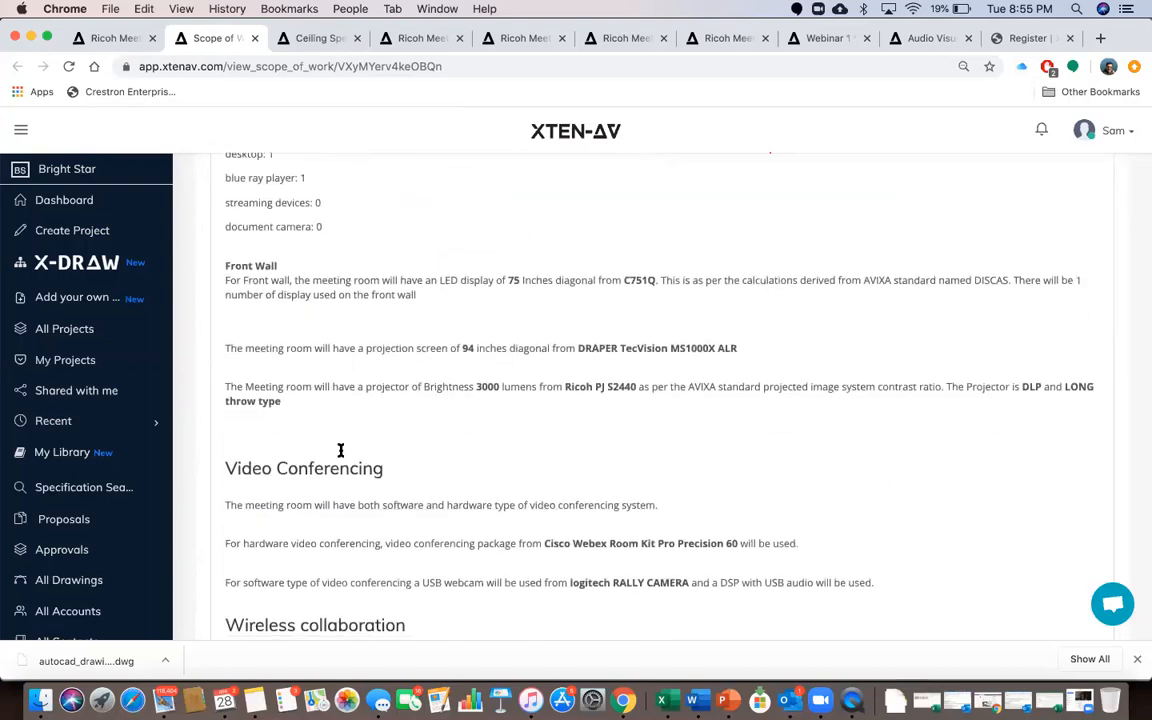
{"action": "scroll", "coordinate": [340, 450], "scroll_direction": "down", "scroll_amount": 15}
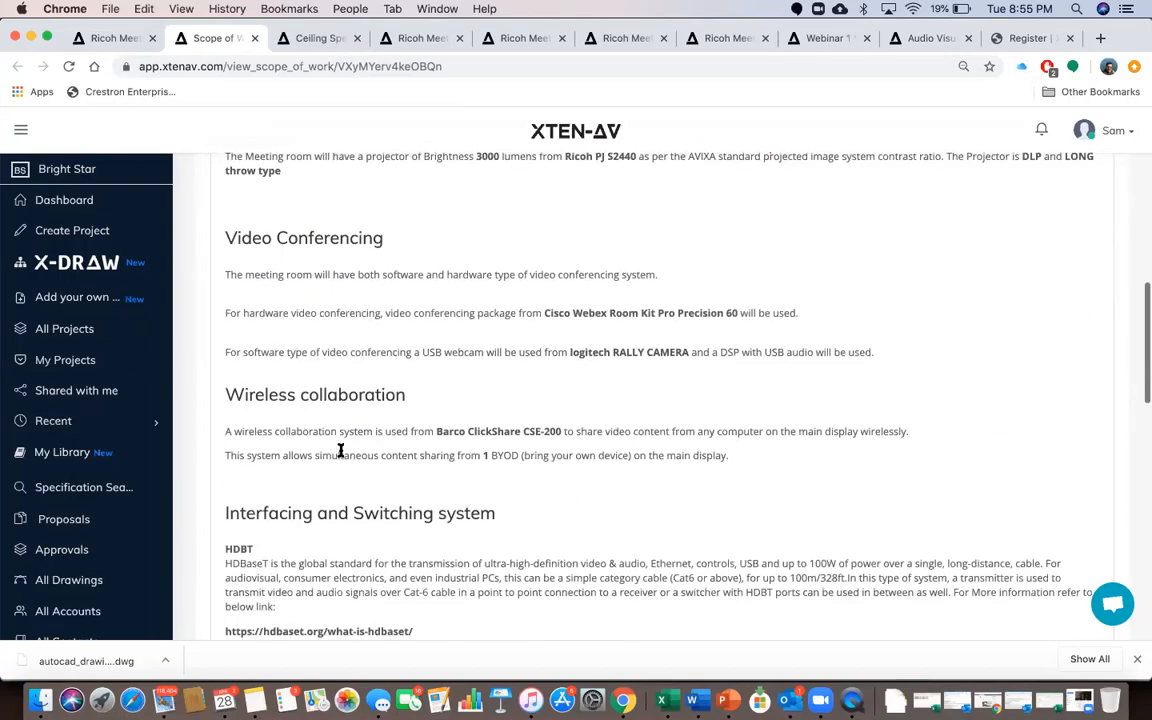
{"action": "scroll", "coordinate": [340, 450], "scroll_direction": "down", "scroll_amount": 2}
{"action": "scroll", "coordinate": [340, 451], "scroll_direction": "down", "scroll_amount": 3}
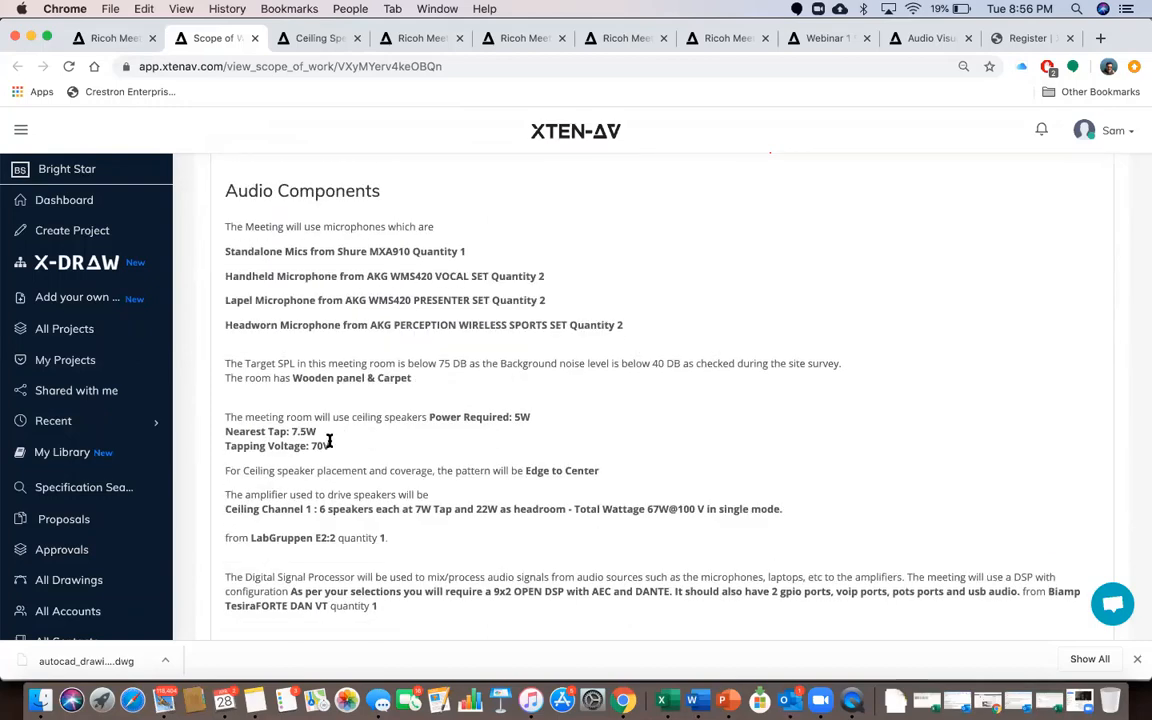
{"action": "scroll", "coordinate": [329, 441], "scroll_direction": "down", "scroll_amount": 10}
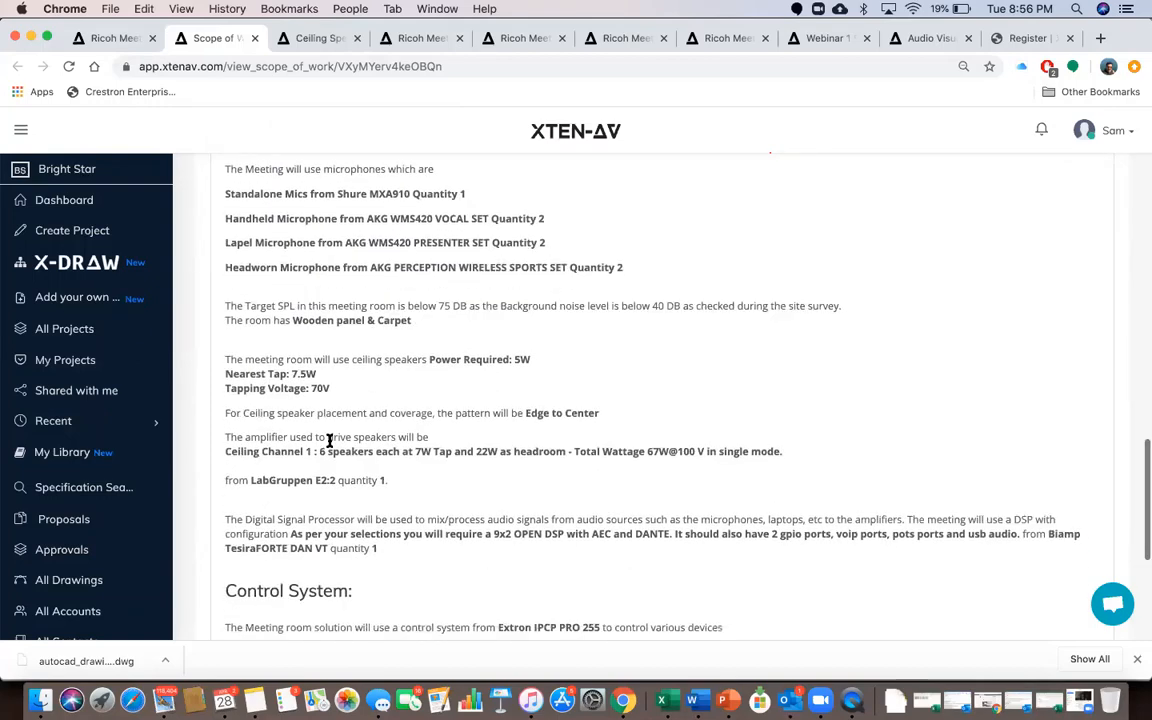
{"action": "scroll", "coordinate": [329, 441], "scroll_direction": "up", "scroll_amount": 10}
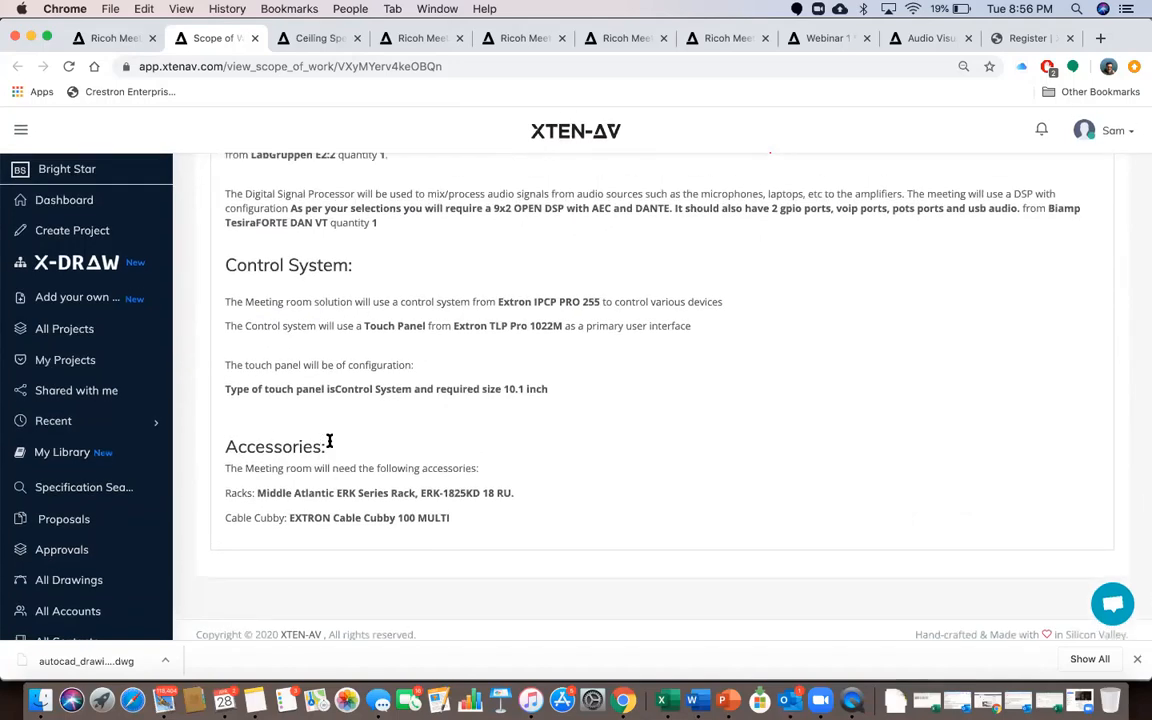
{"action": "scroll", "coordinate": [329, 441], "scroll_direction": "up", "scroll_amount": 20}
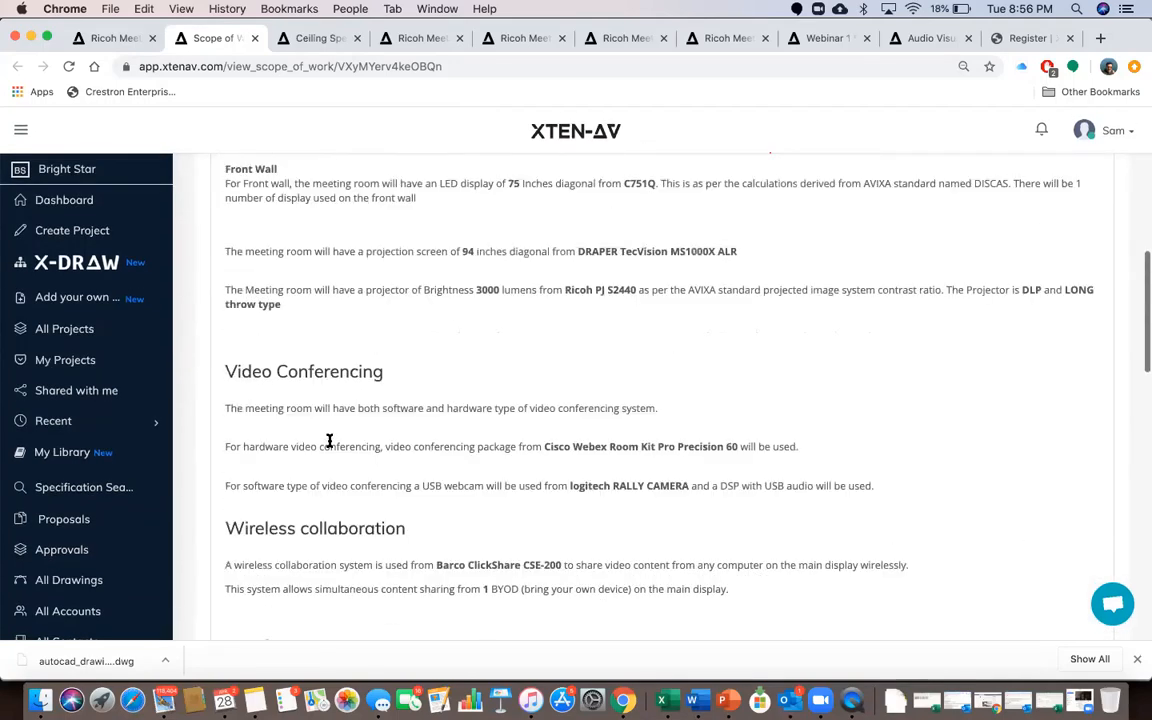
{"action": "scroll", "coordinate": [329, 441], "scroll_direction": "up", "scroll_amount": 10}
{"action": "left_click", "coordinate": [386, 369]}
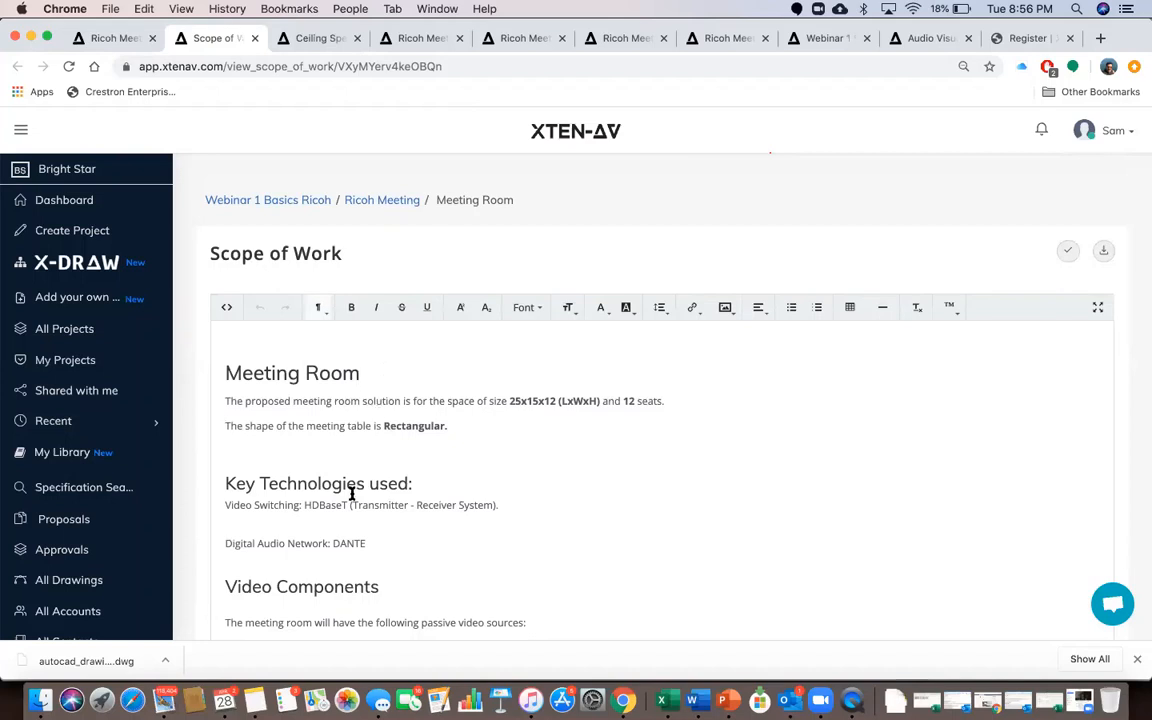
{"action": "scroll", "coordinate": [352, 493], "scroll_direction": "down", "scroll_amount": 1}
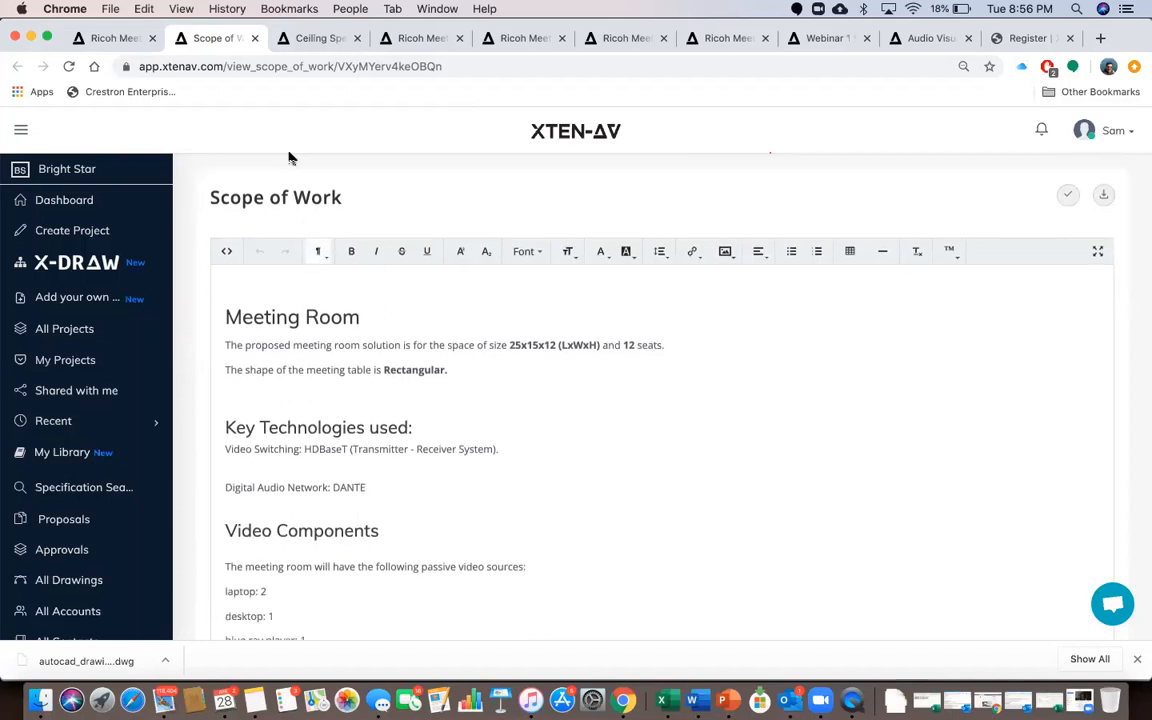
Return to the design overview, request the ZIP of all the design's documents and acknowledge the confirmation
{"action": "left_click", "coordinate": [111, 37]}
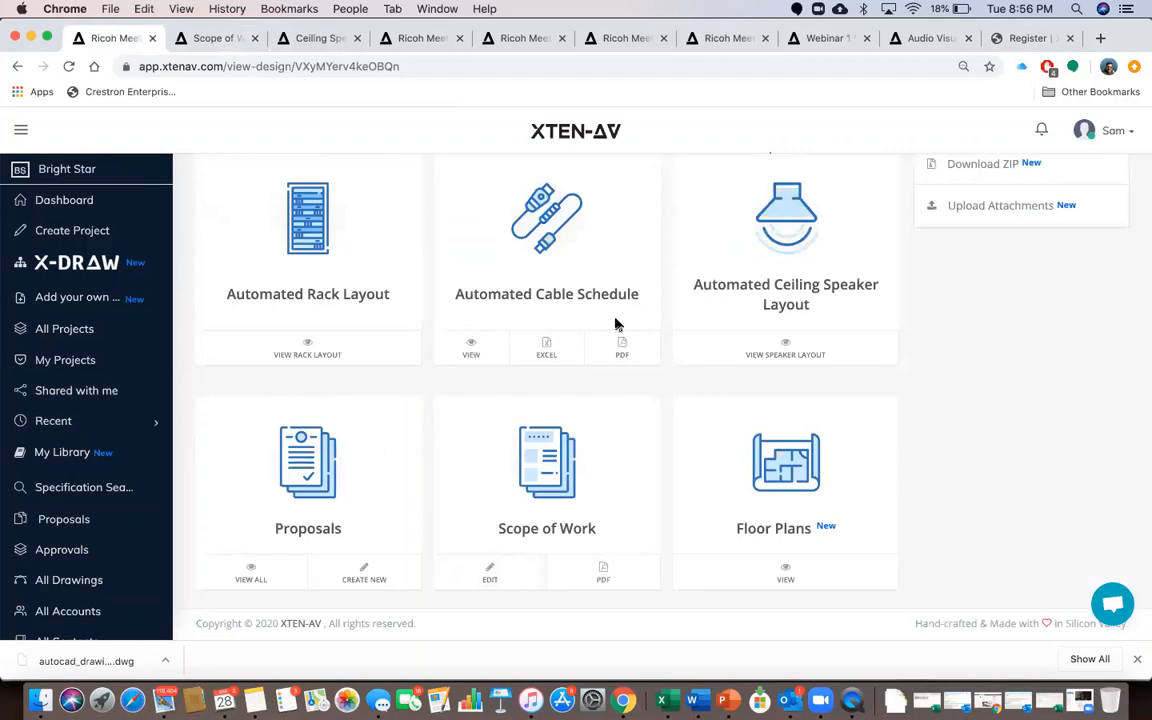
{"action": "scroll", "coordinate": [1021, 314], "scroll_direction": "up", "scroll_amount": 3}
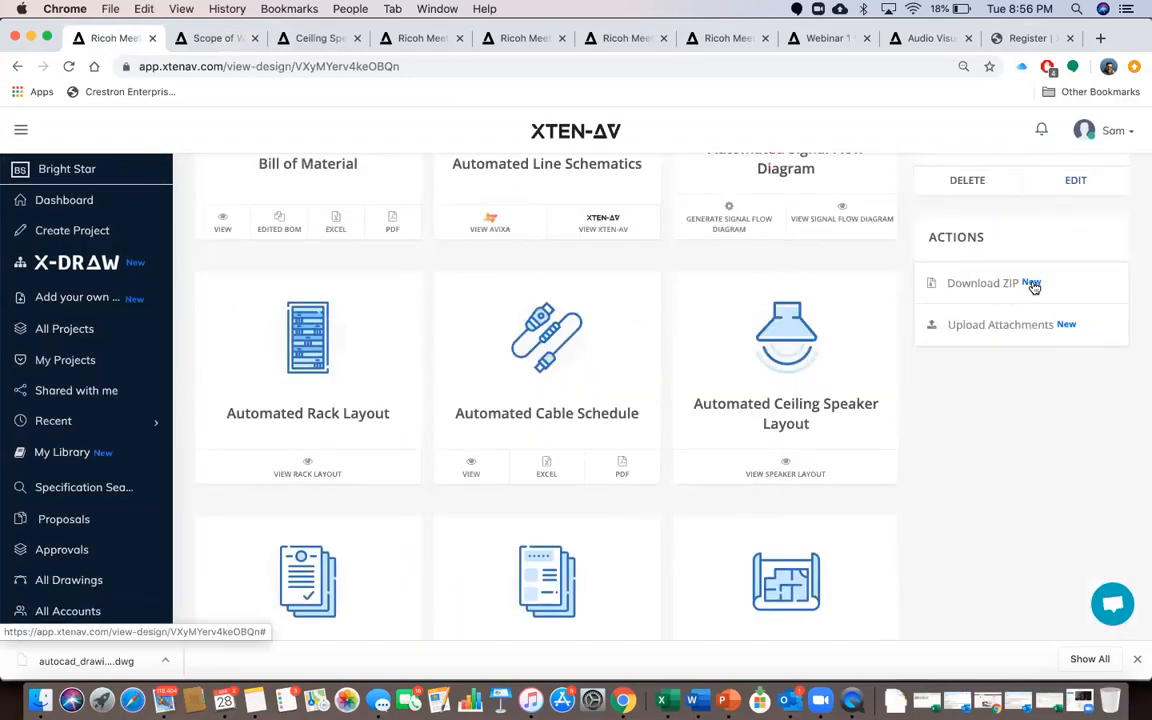
{"action": "left_click", "coordinate": [1008, 285]}
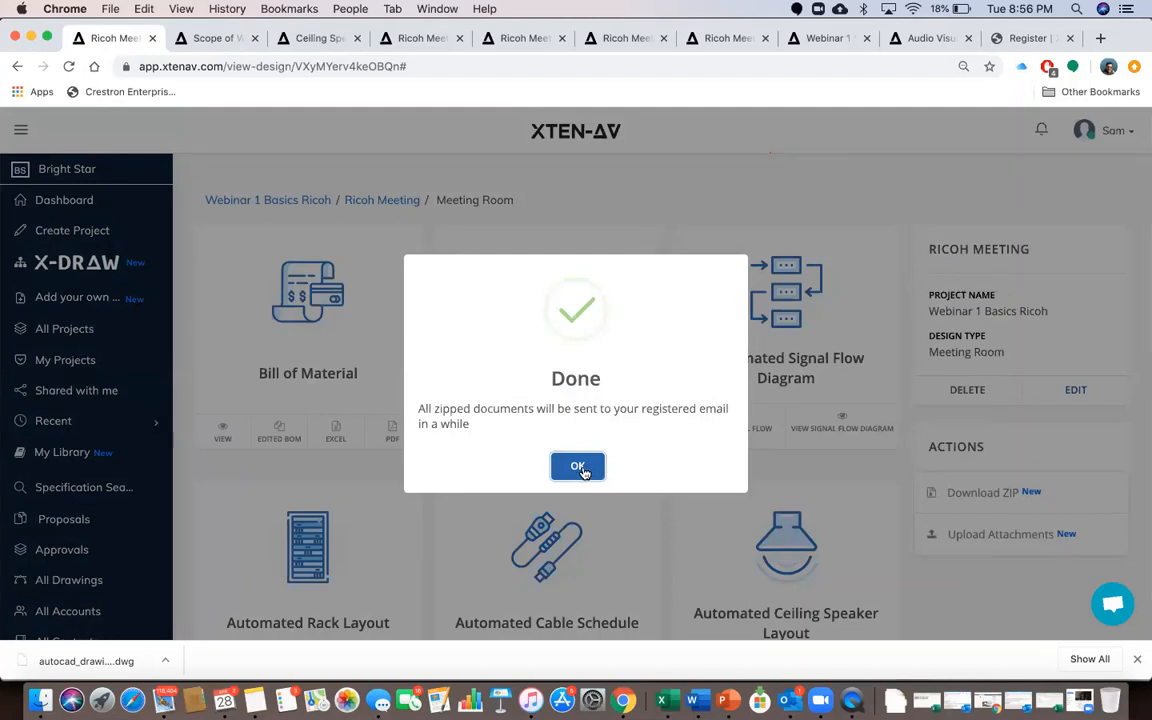
{"action": "left_click", "coordinate": [578, 468]}
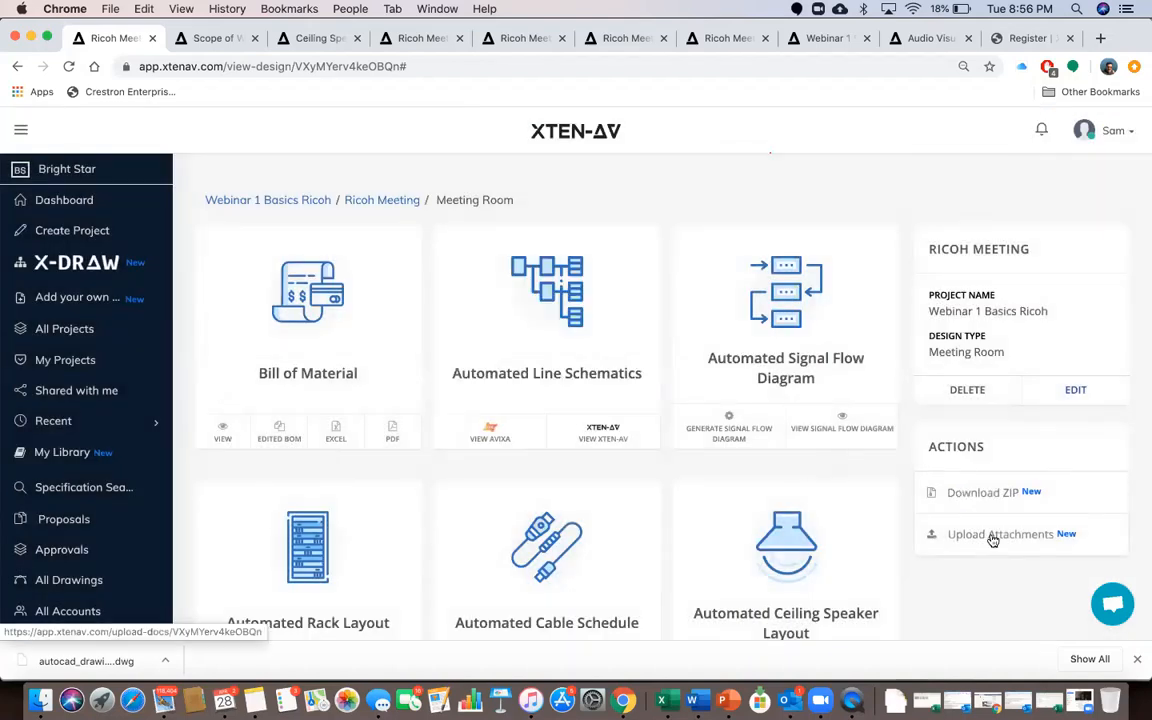
Open the design's floor plans page and check its upload area, accepted formats and list of existing plans
{"action": "scroll", "coordinate": [985, 539], "scroll_direction": "down", "scroll_amount": 1}
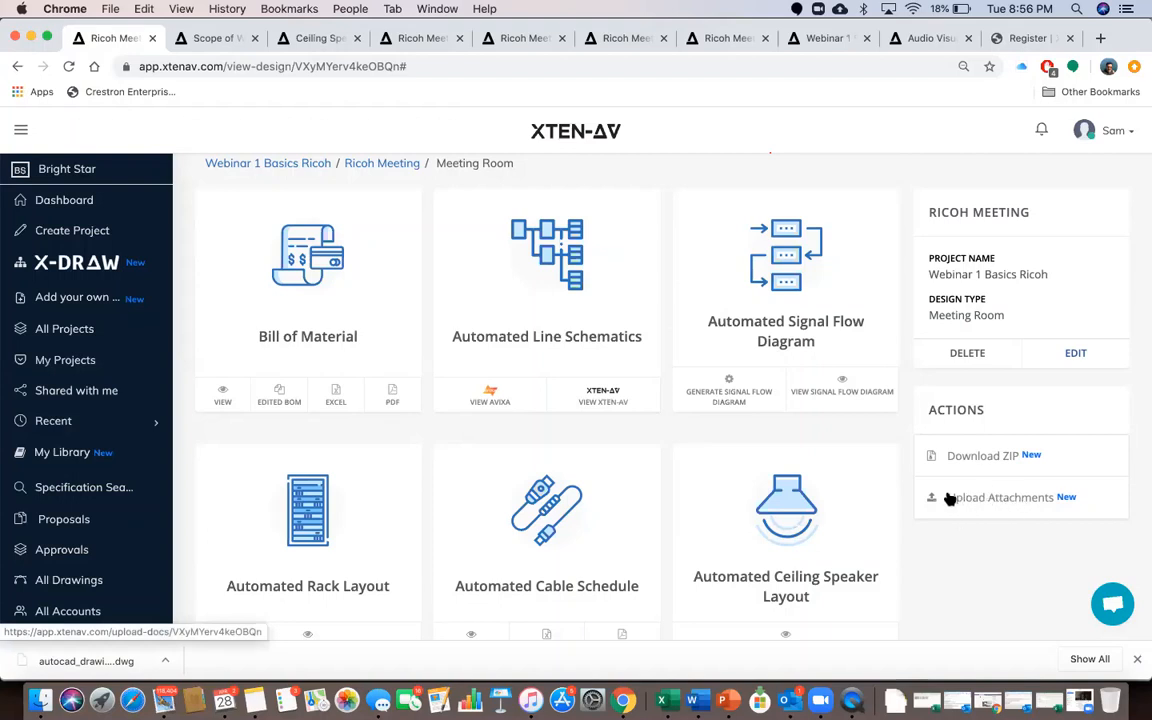
{"action": "scroll", "coordinate": [952, 522], "scroll_direction": "down", "scroll_amount": 5}
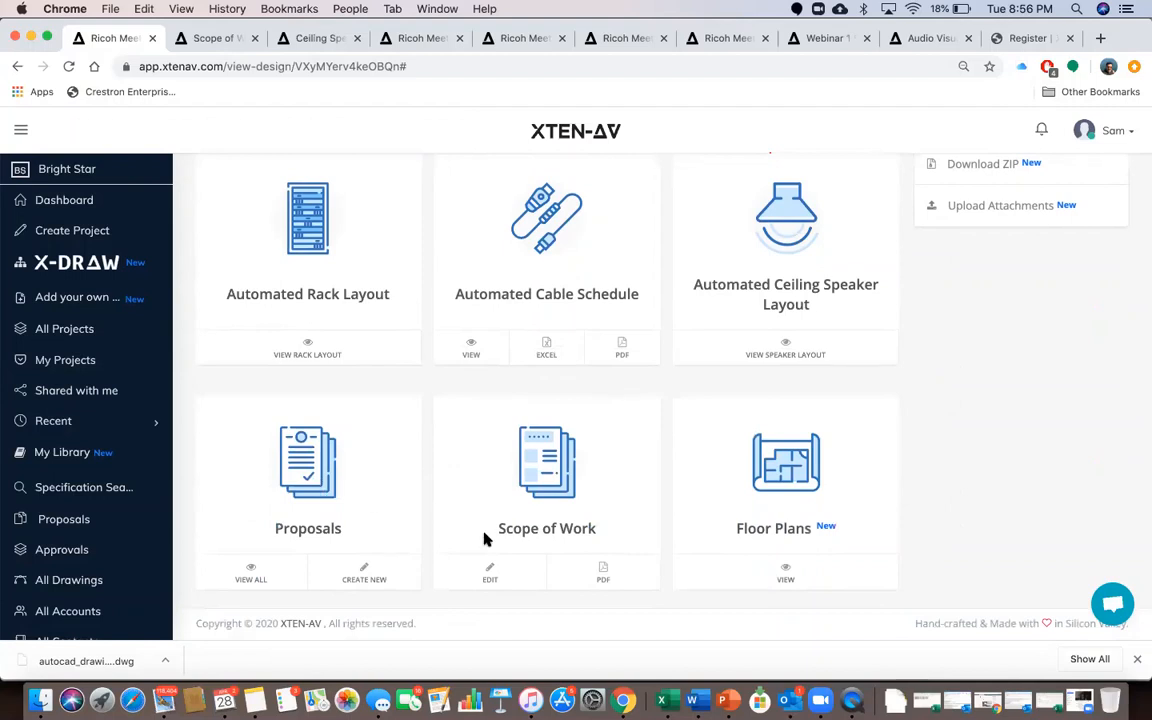
{"action": "left_click", "coordinate": [811, 567]}
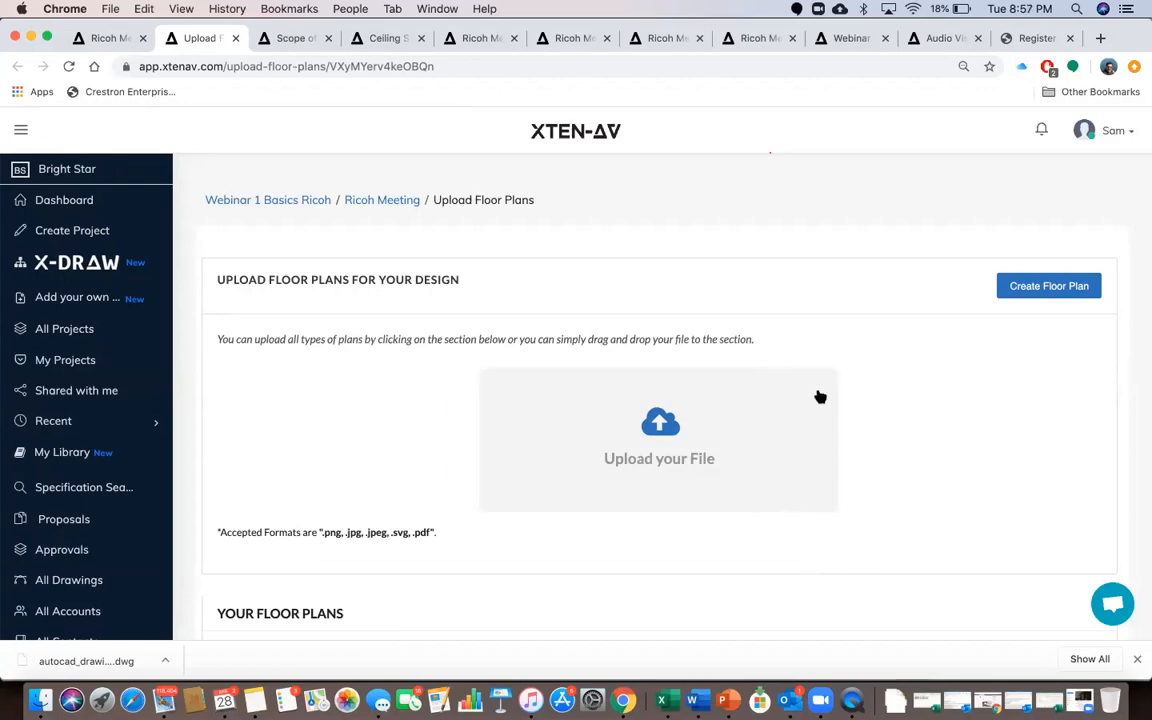
{"action": "scroll", "coordinate": [716, 436], "scroll_direction": "down", "scroll_amount": 3}
{"action": "scroll", "coordinate": [716, 436], "scroll_direction": "down", "scroll_amount": 4}
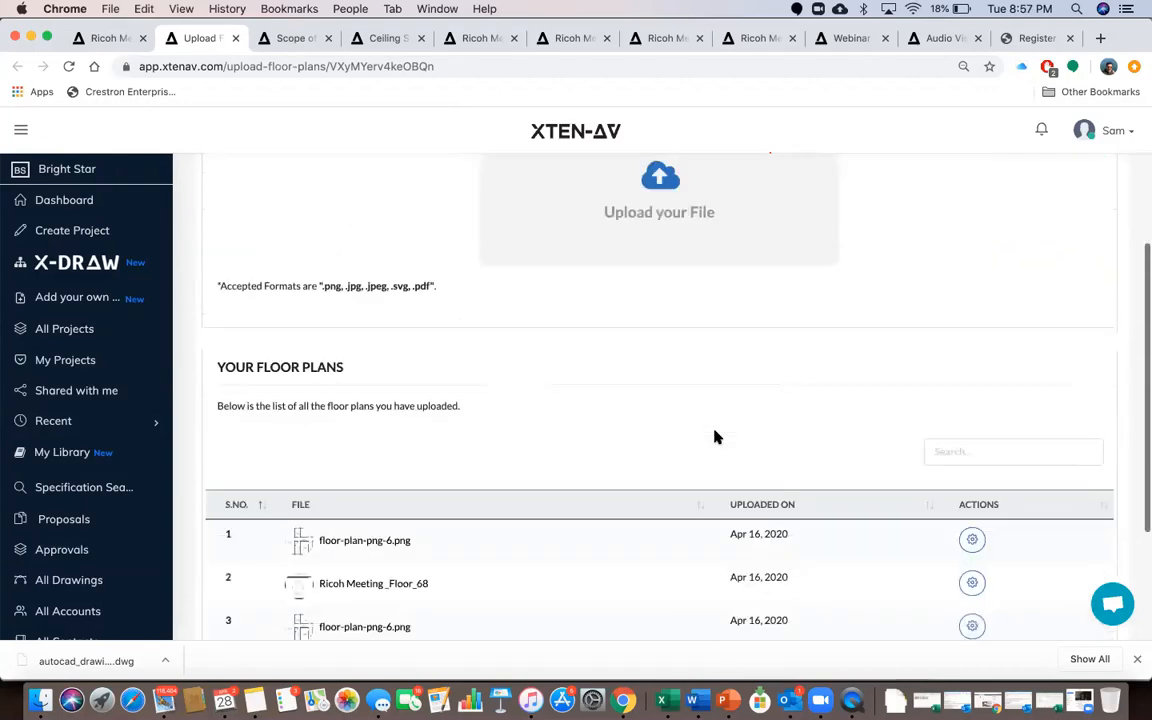
{"action": "scroll", "coordinate": [716, 436], "scroll_direction": "up", "scroll_amount": 5}
{"action": "scroll", "coordinate": [716, 436], "scroll_direction": "down", "scroll_amount": 3}
{"action": "scroll", "coordinate": [716, 436], "scroll_direction": "up", "scroll_amount": 4}
Upload floor-plan-png-6.png from the Documents folder as a floor plan for the design
{"action": "left_click", "coordinate": [668, 377]}
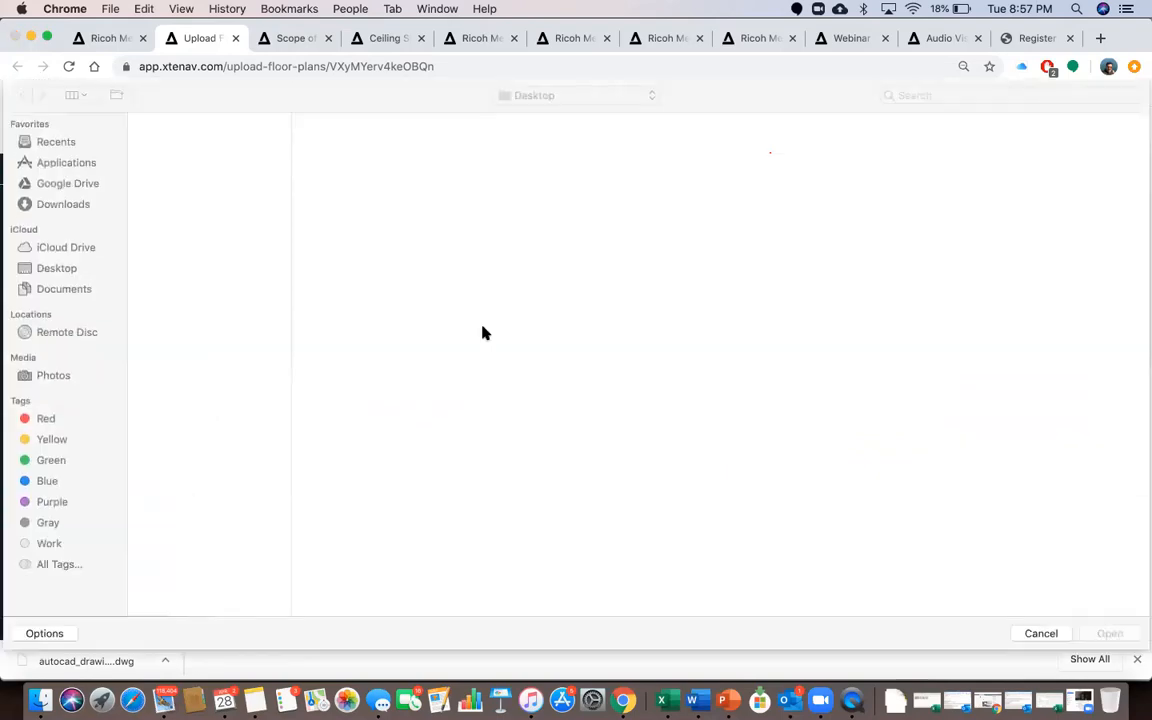
{"action": "scroll", "coordinate": [207, 438], "scroll_direction": "down", "scroll_amount": 5}
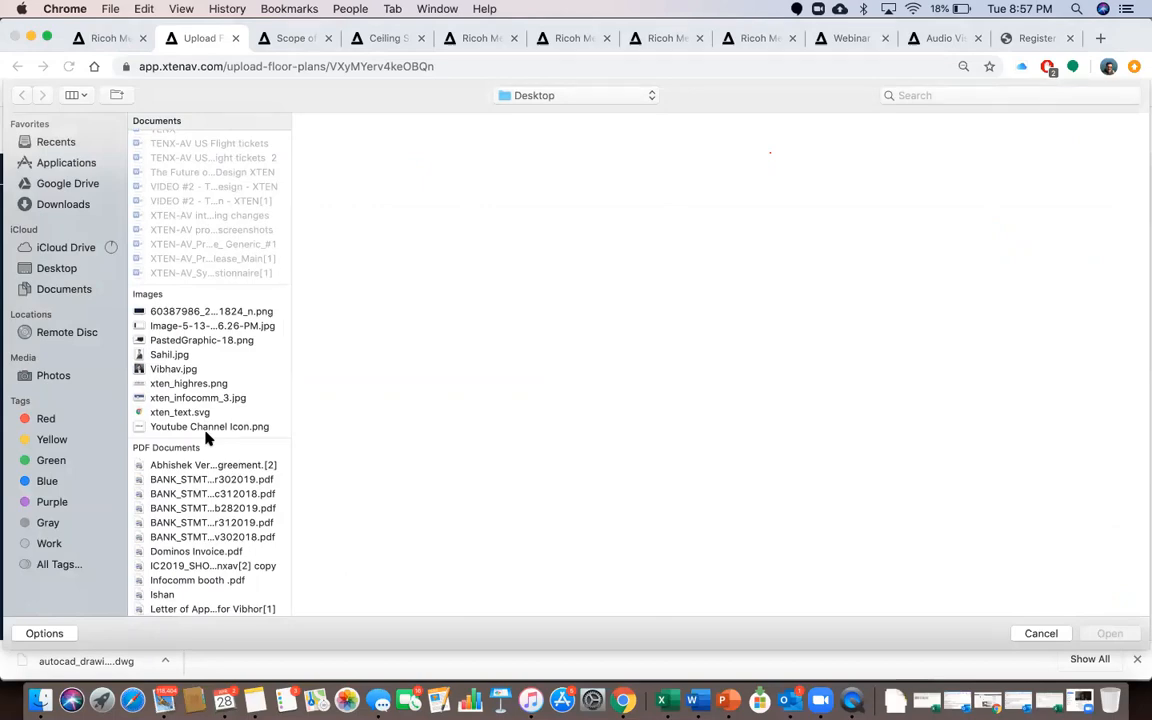
{"action": "scroll", "coordinate": [207, 438], "scroll_direction": "down", "scroll_amount": 6}
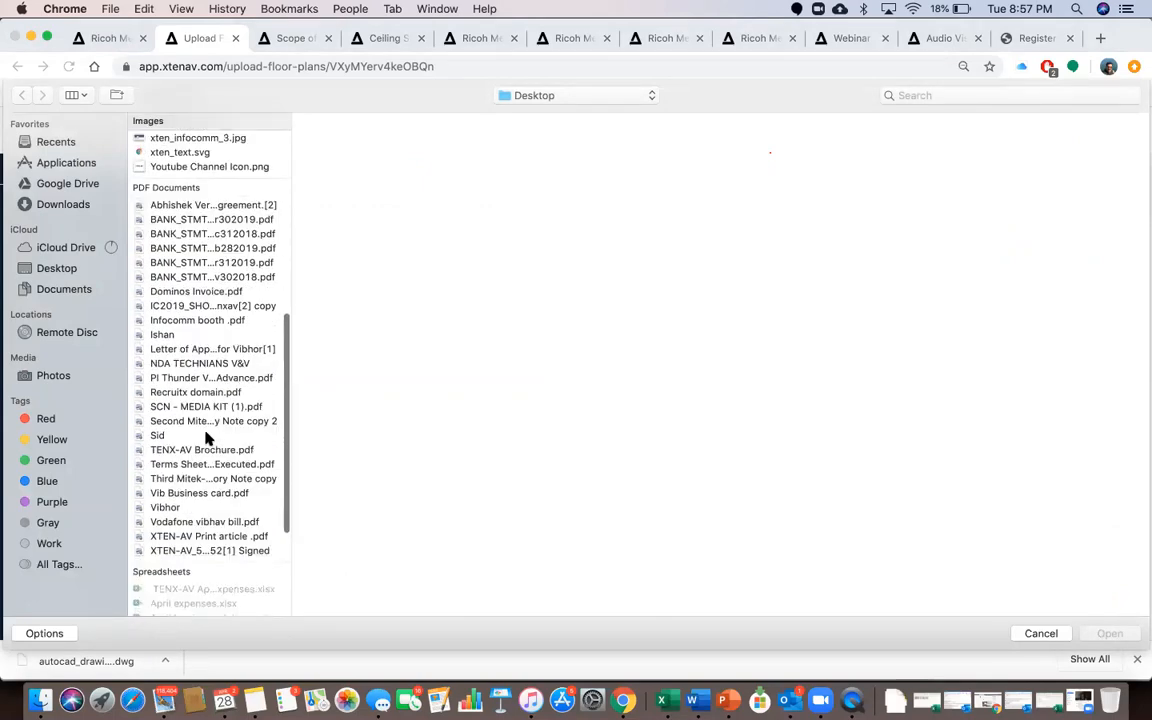
{"action": "left_click", "coordinate": [66, 289]}
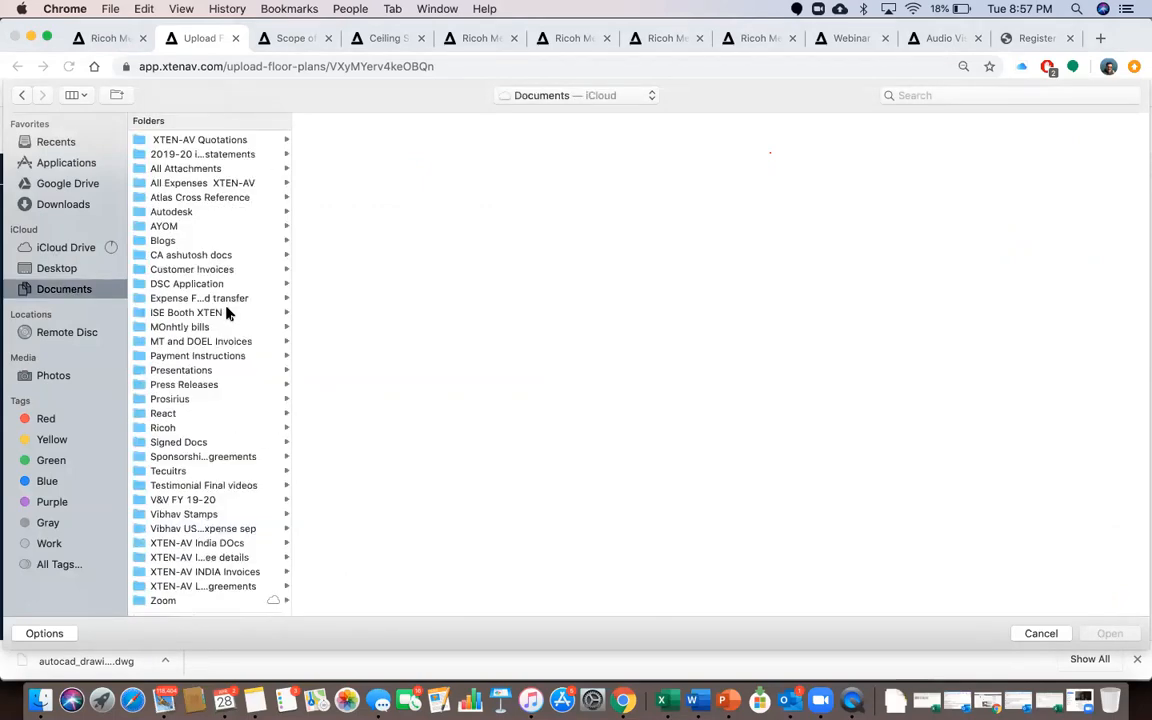
{"action": "scroll", "coordinate": [226, 313], "scroll_direction": "down", "scroll_amount": 15}
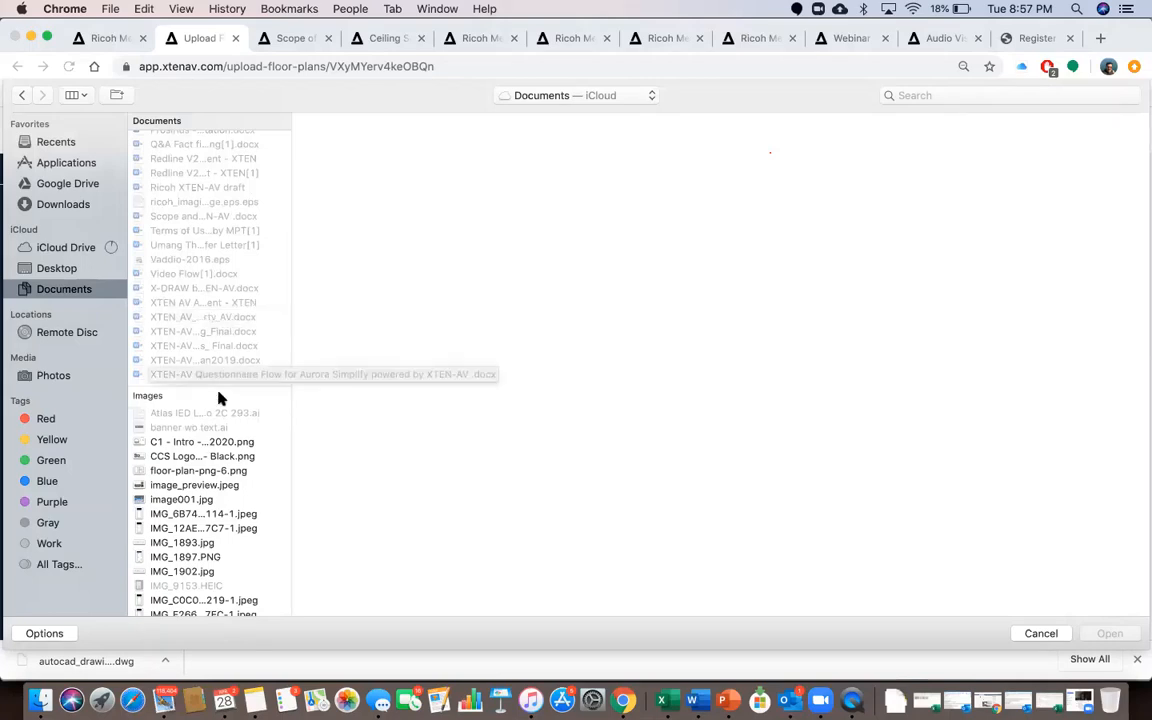
{"action": "left_click", "coordinate": [208, 471]}
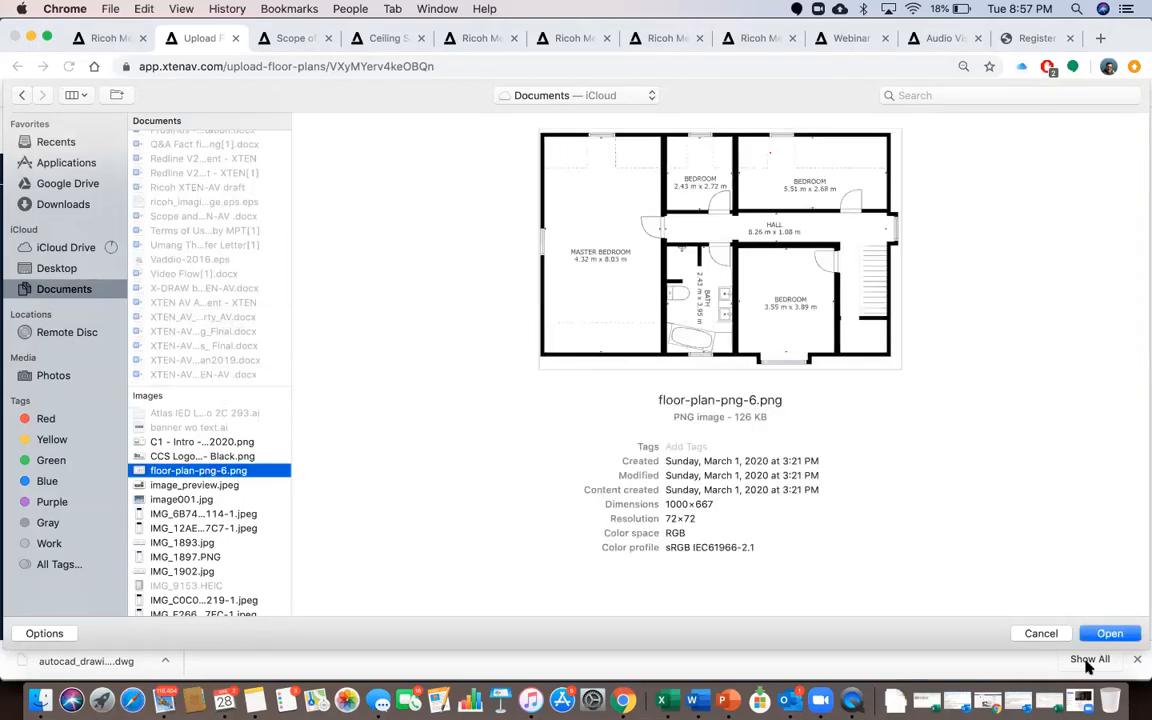
{"action": "left_click", "coordinate": [1108, 634]}
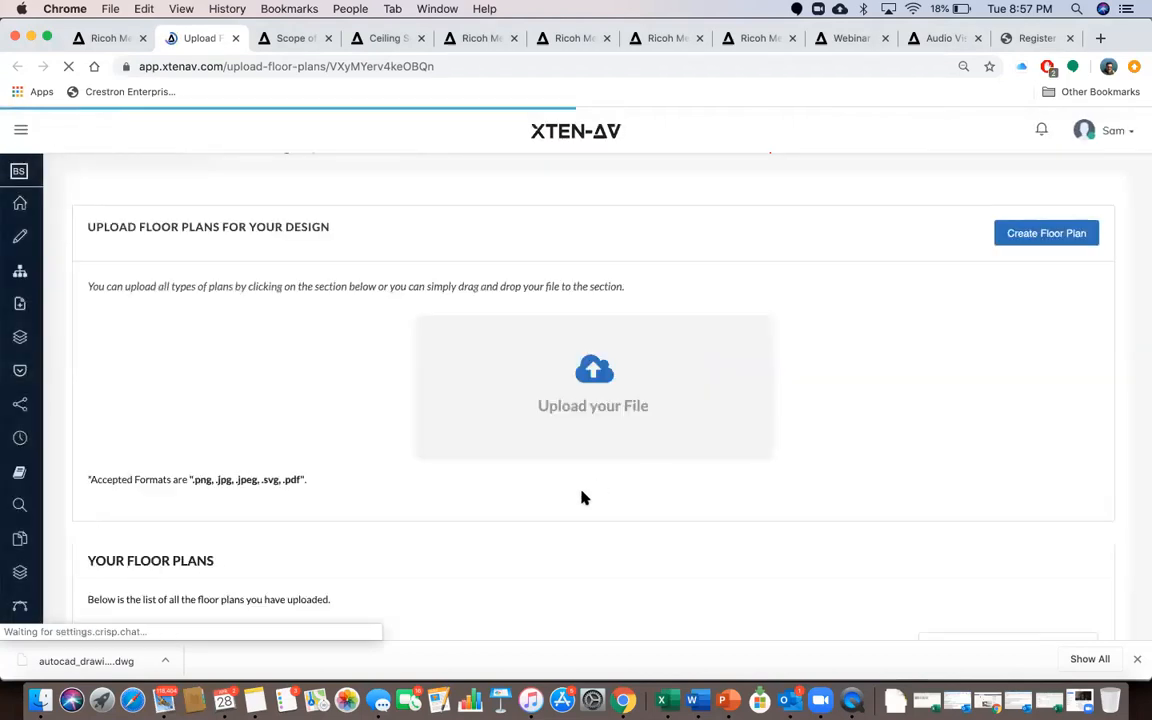
Open the newly uploaded floor-plan-png-6.png, dated Apr 28, 2020, for editing in X-DRAW
{"action": "scroll", "coordinate": [581, 496], "scroll_direction": "down", "scroll_amount": 5}
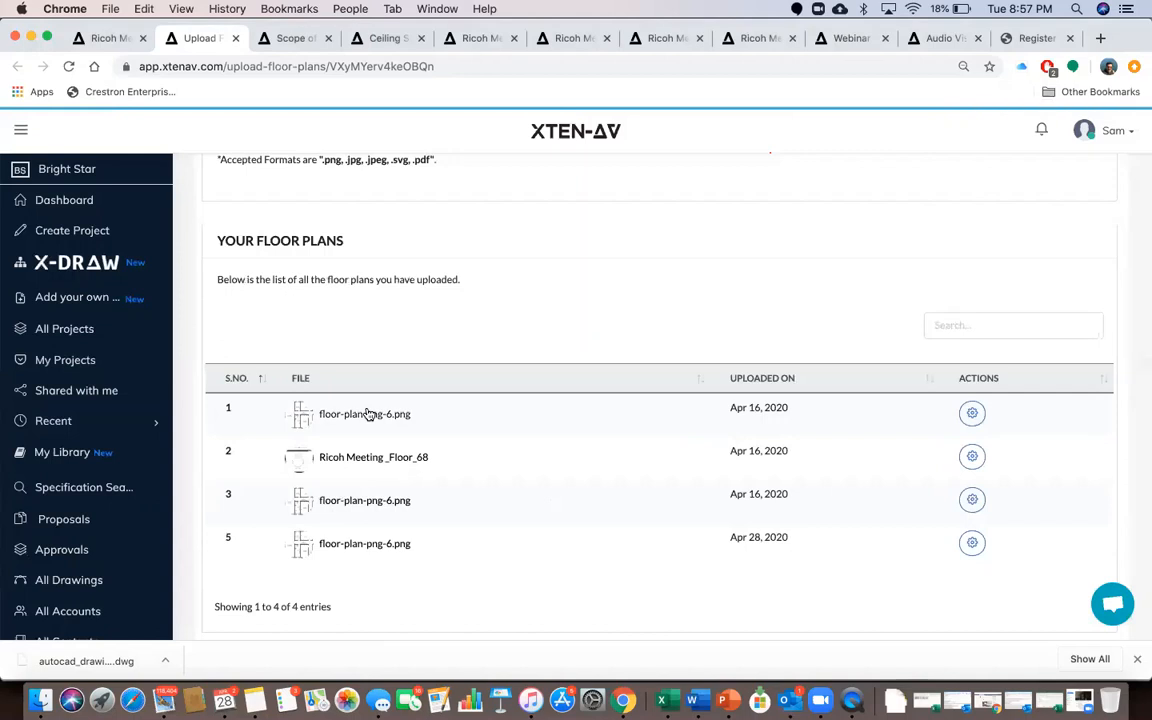
{"action": "left_click", "coordinate": [971, 414]}
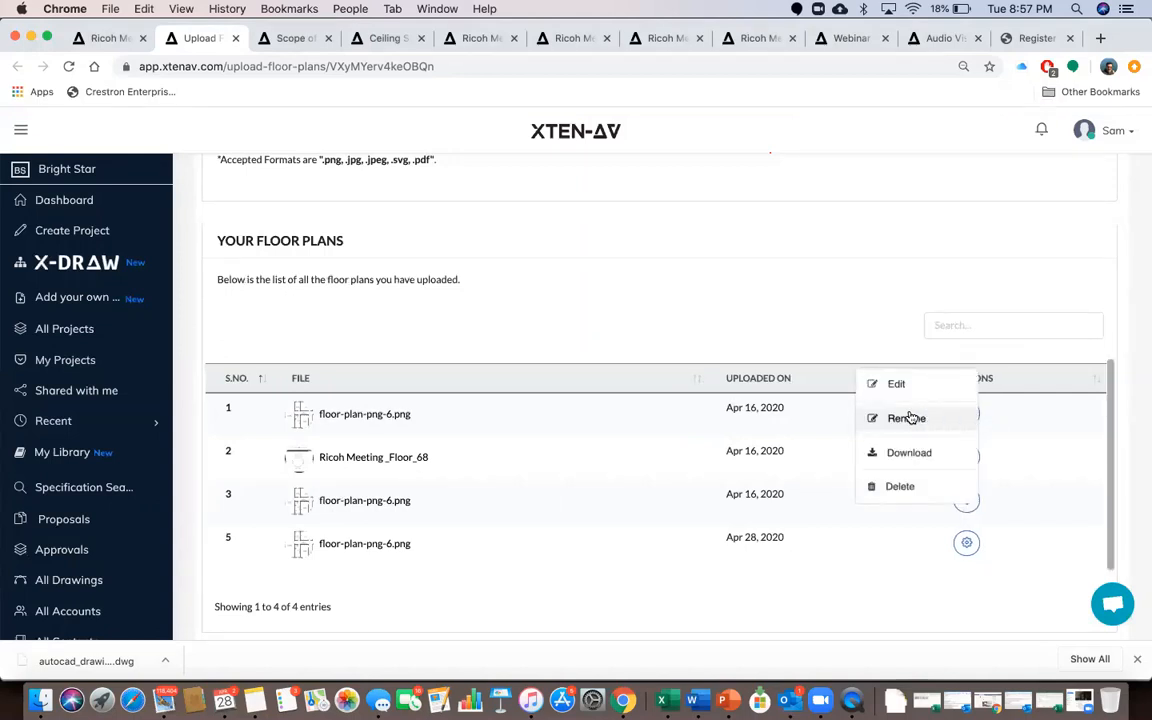
{"action": "left_click", "coordinate": [966, 544]}
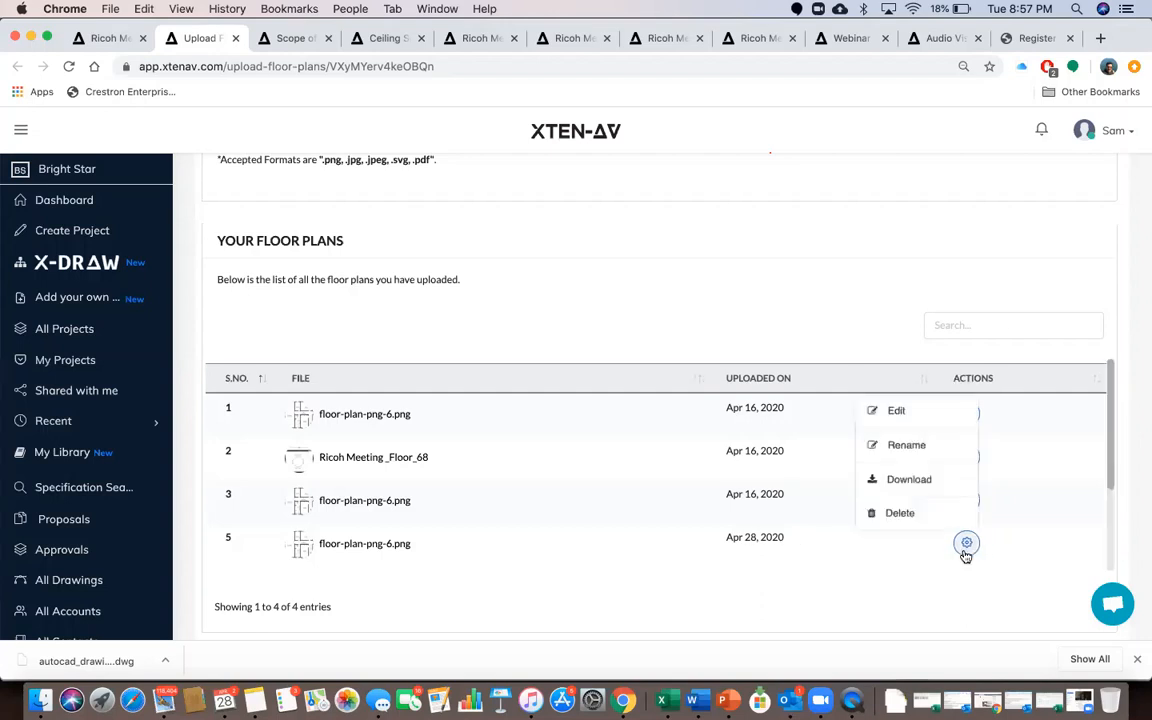
{"action": "left_click", "coordinate": [922, 412]}
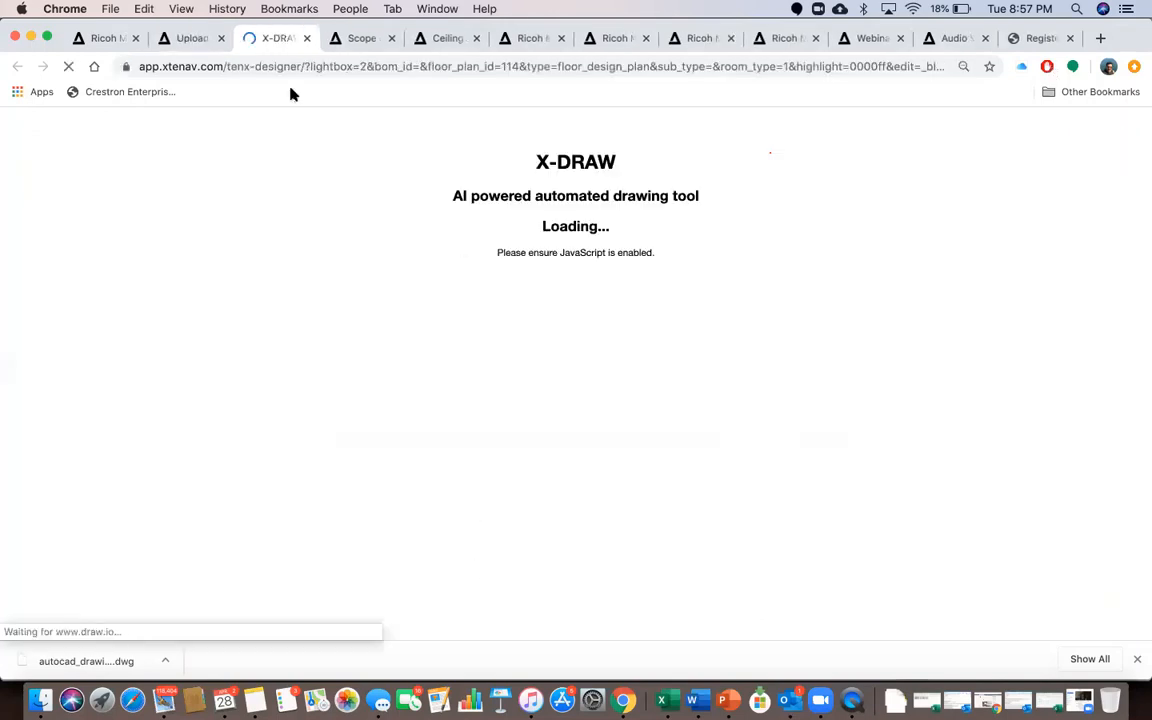
Go back to the floor plans list and show the available actions for the plan dated Apr 28, 2020
{"action": "left_click", "coordinate": [199, 39]}
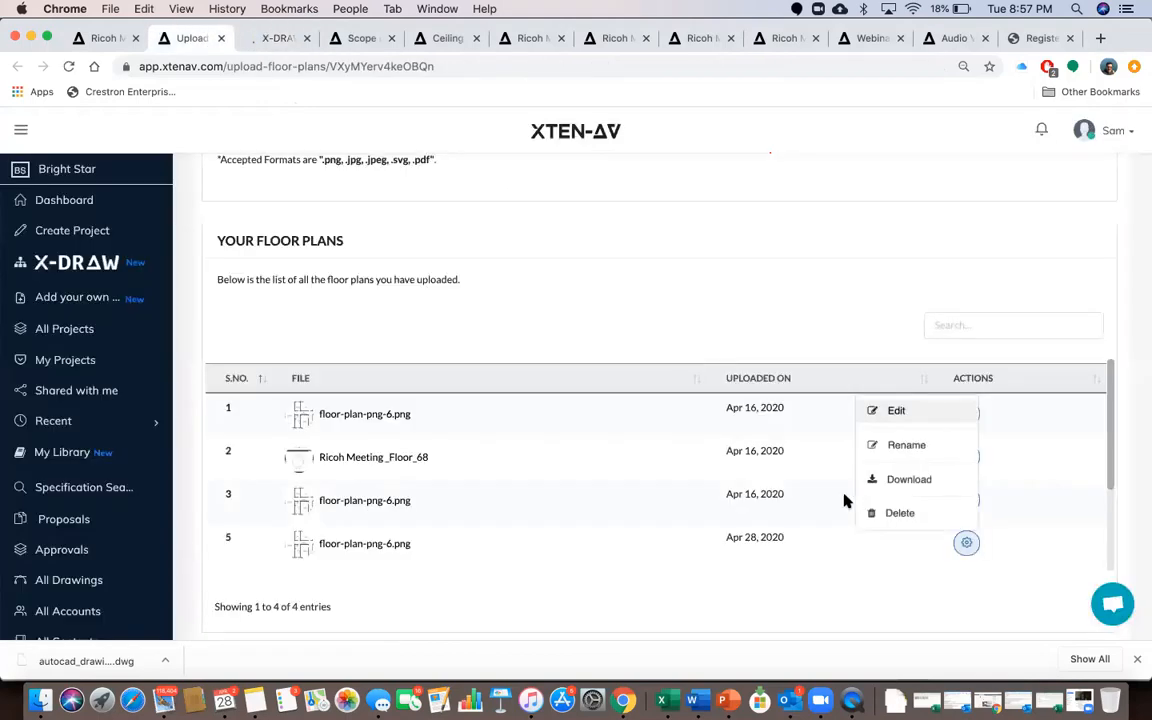
{"action": "left_click", "coordinate": [909, 484]}
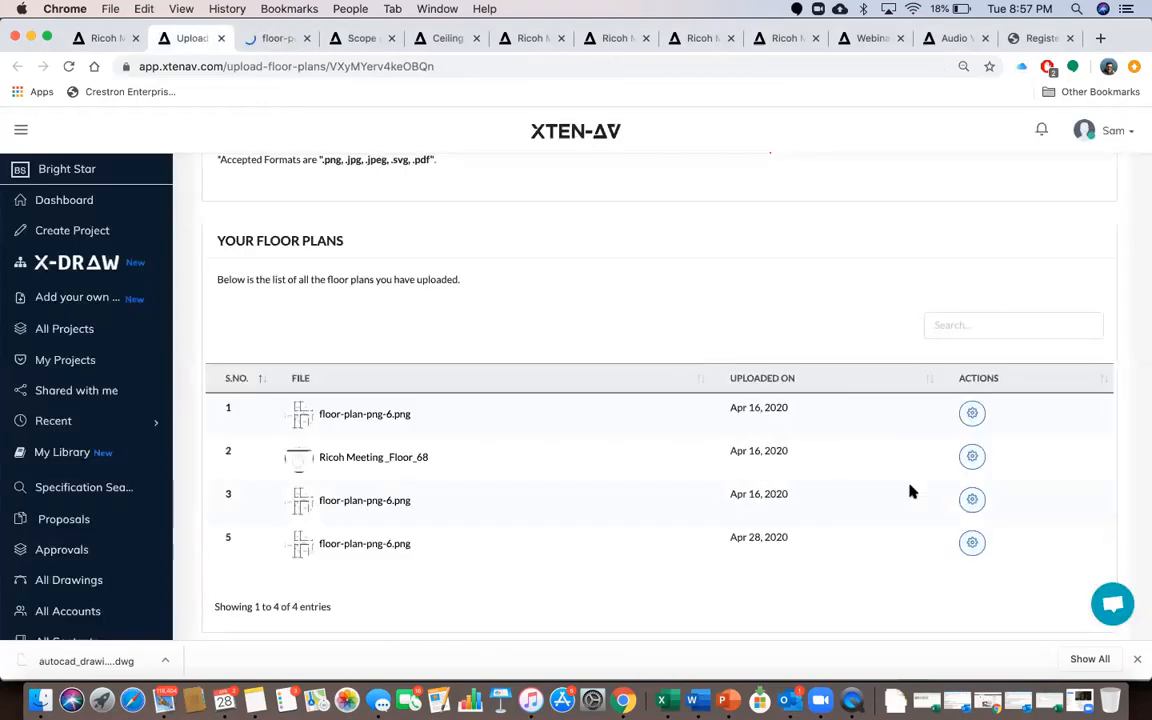
{"action": "left_click", "coordinate": [972, 543]}
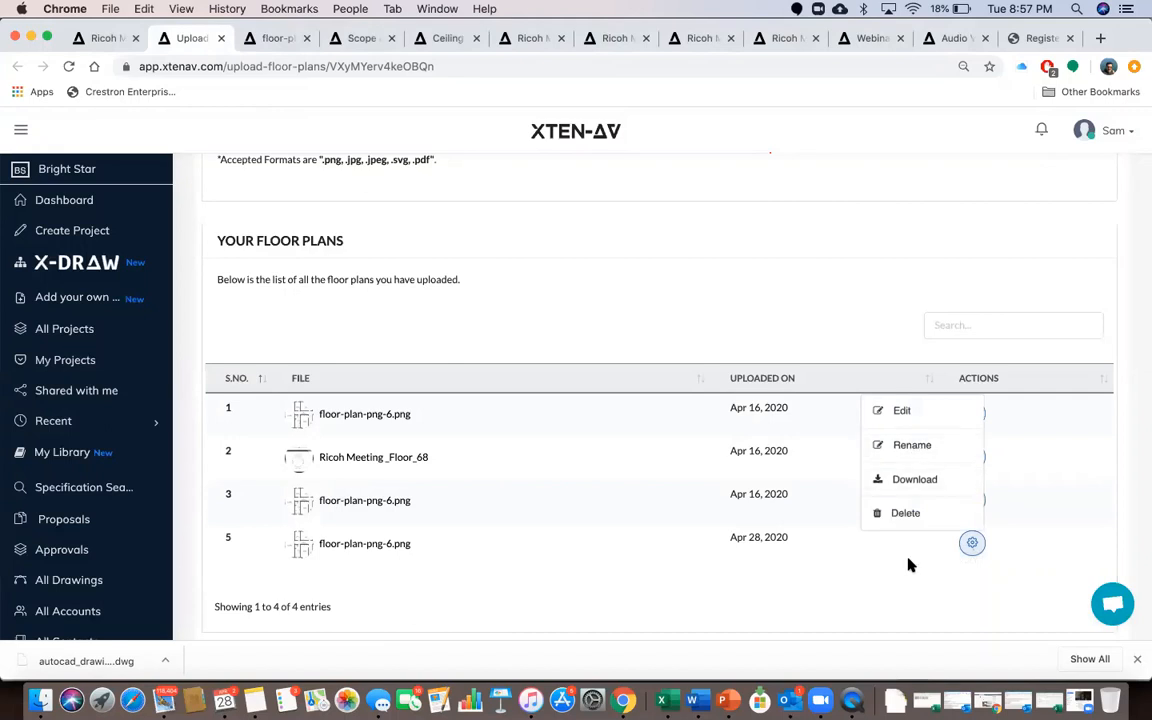
Return to the floor plan open in X-DRAW and enlarge the plan image to nearly fill the page width
{"action": "left_click", "coordinate": [274, 38]}
{"action": "left_click", "coordinate": [440, 392]}
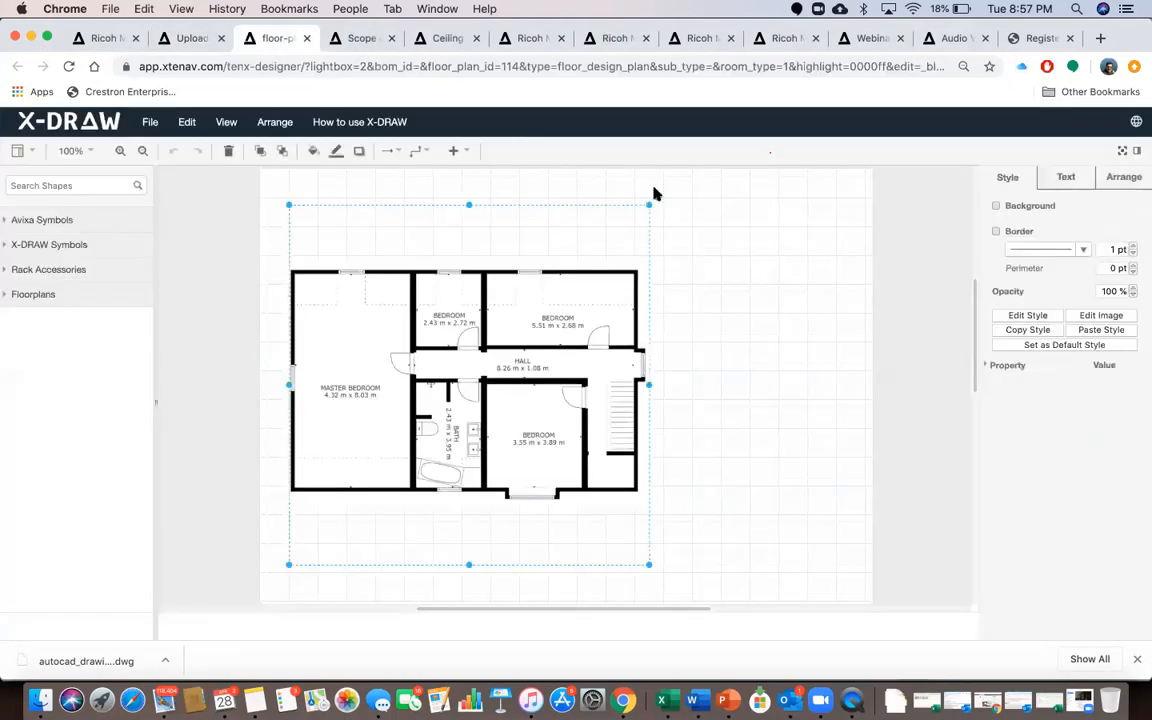
{"action": "left_click_drag", "start_coordinate": [650, 200], "coordinate": [836, 210]}
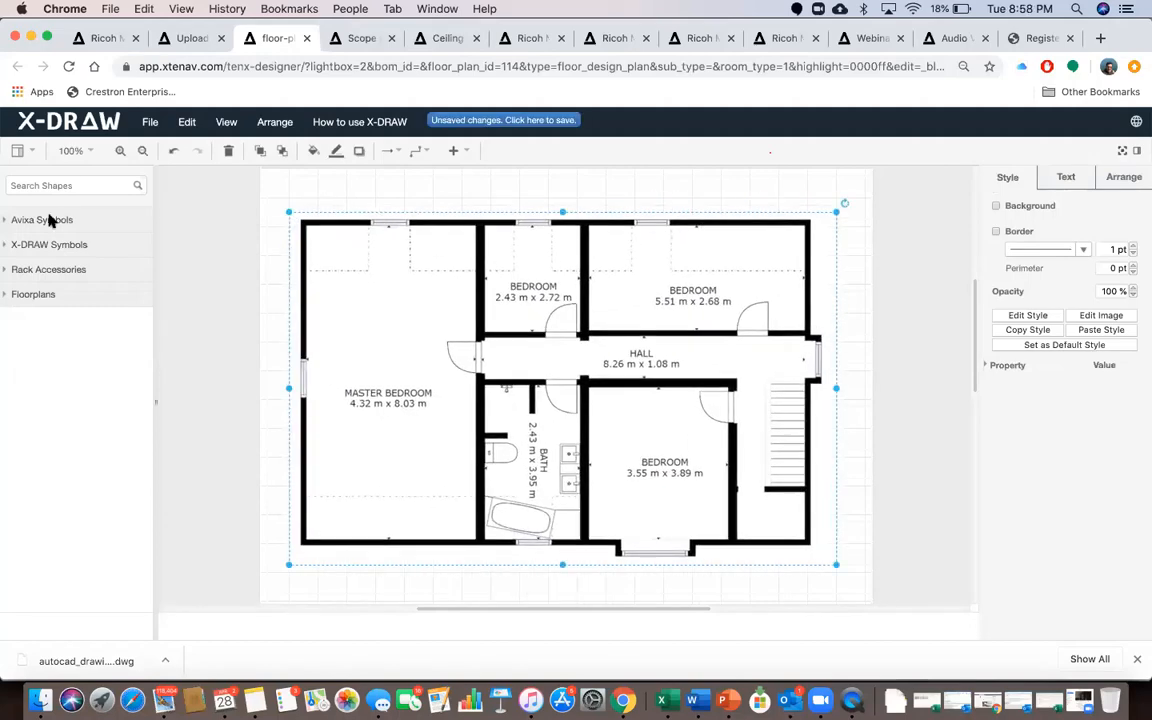
Place a projector from the X-DRAW symbols in the upper part of the master bedroom and label it Projector
{"action": "left_click", "coordinate": [38, 245]}
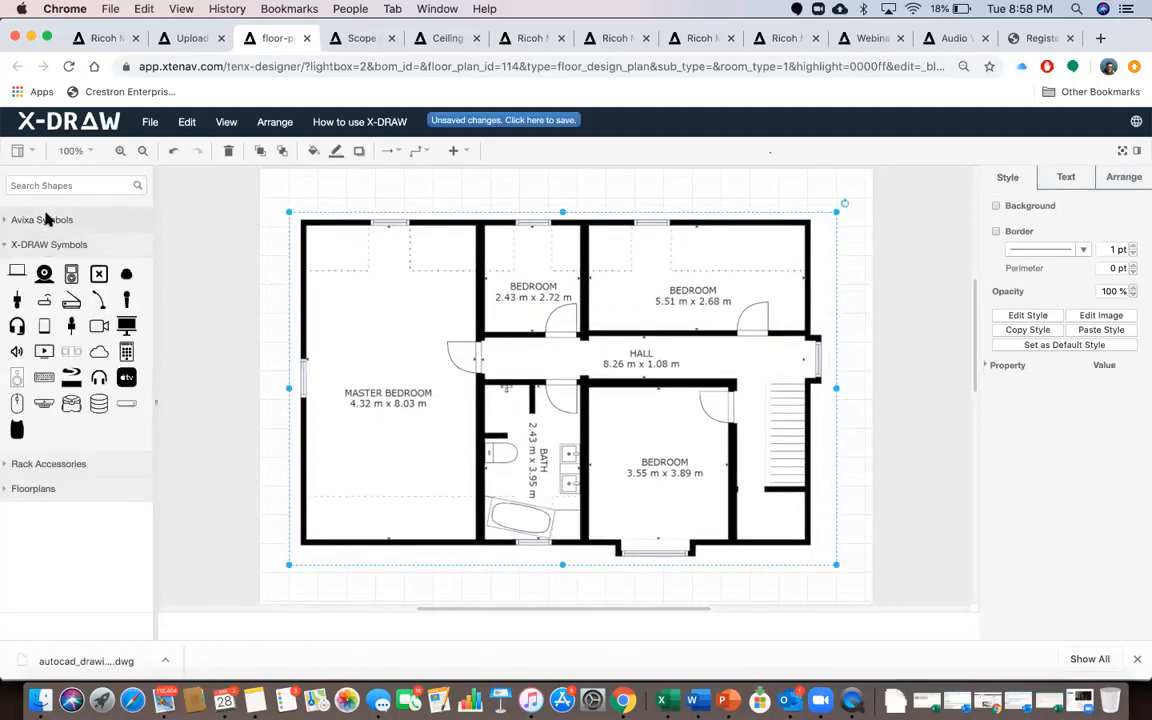
{"action": "left_click", "coordinate": [45, 219]}
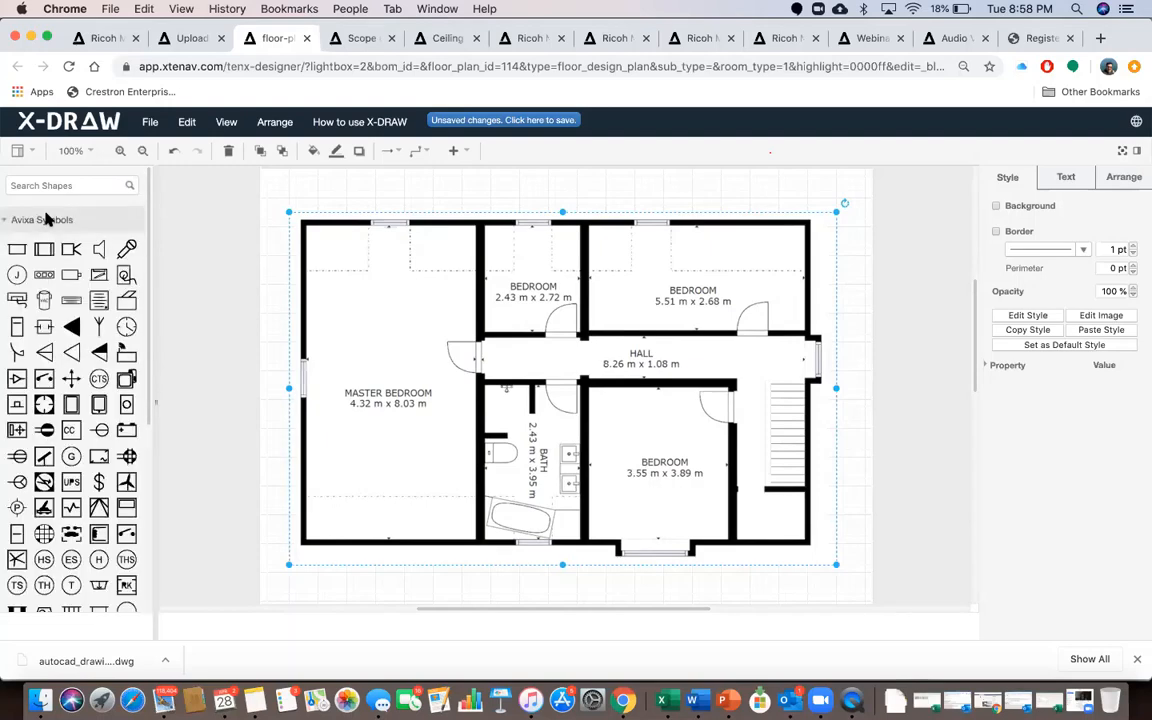
{"action": "left_click", "coordinate": [45, 219]}
{"action": "mouse_move", "coordinate": [97, 327]}
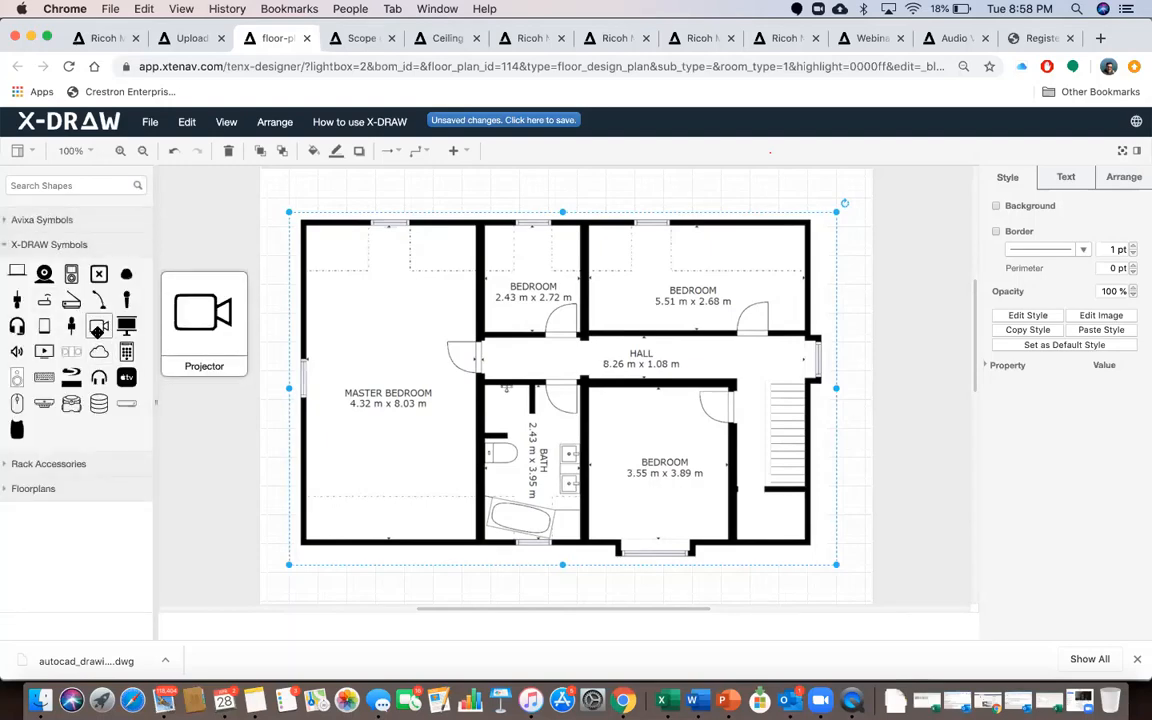
{"action": "mouse_move", "coordinate": [97, 327]}
{"action": "left_mouse_down"}
{"action": "mouse_move", "coordinate": [228, 345]}
{"action": "mouse_move", "coordinate": [383, 334]}
{"action": "mouse_move", "coordinate": [399, 355]}
{"action": "mouse_move", "coordinate": [374, 308]}
{"action": "mouse_move", "coordinate": [388, 302]}
{"action": "left_mouse_up"}
{"action": "double_click", "coordinate": [389, 302]}
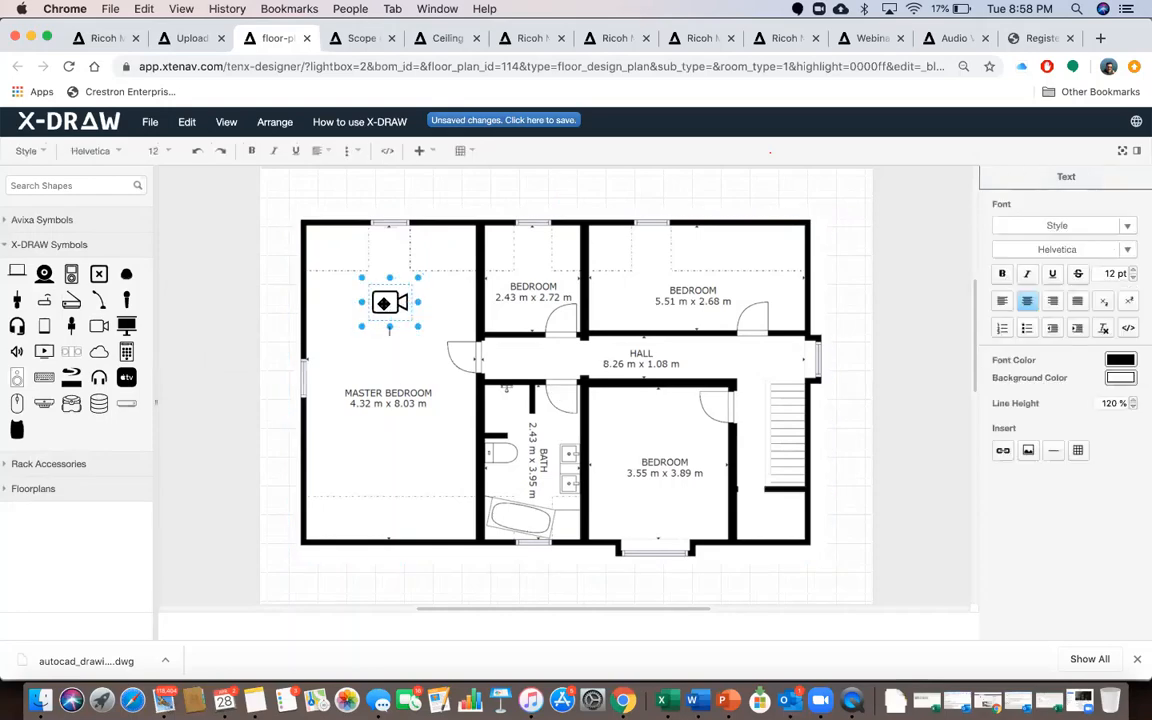
{"action": "type", "text": "Projector"}
Check which elements, such as shapes, text, links and images, can be inserted into the drawing
{"action": "left_click", "coordinate": [421, 151]}
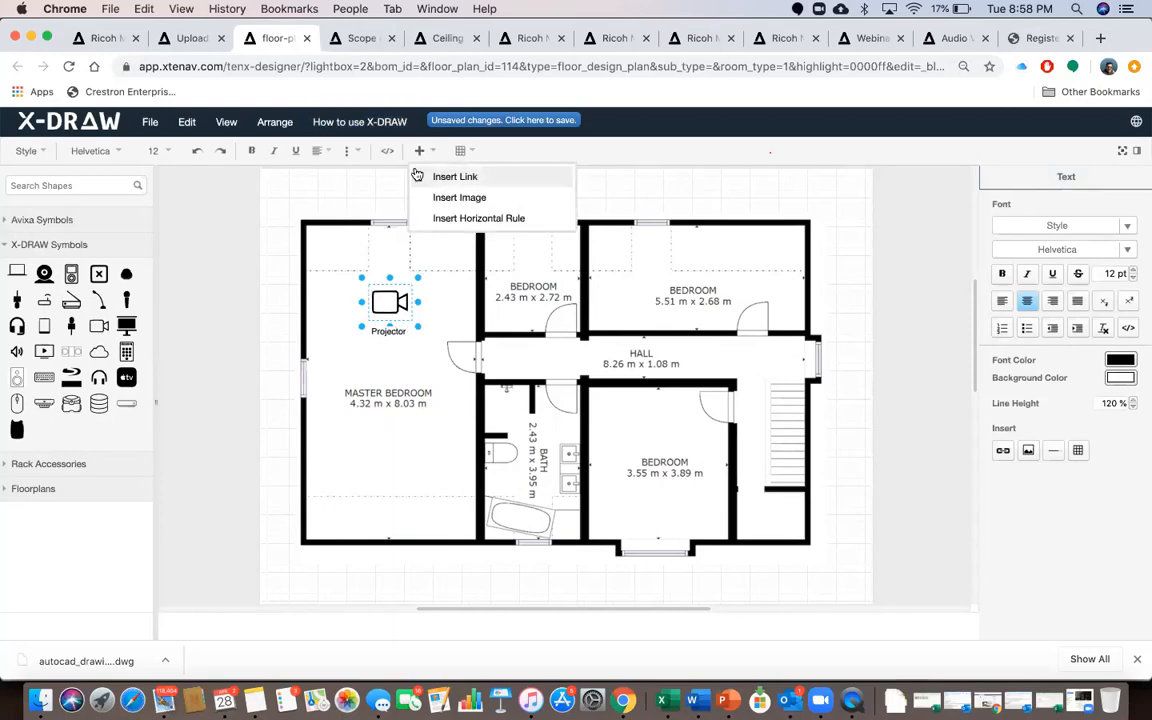
{"action": "left_click", "coordinate": [376, 177]}
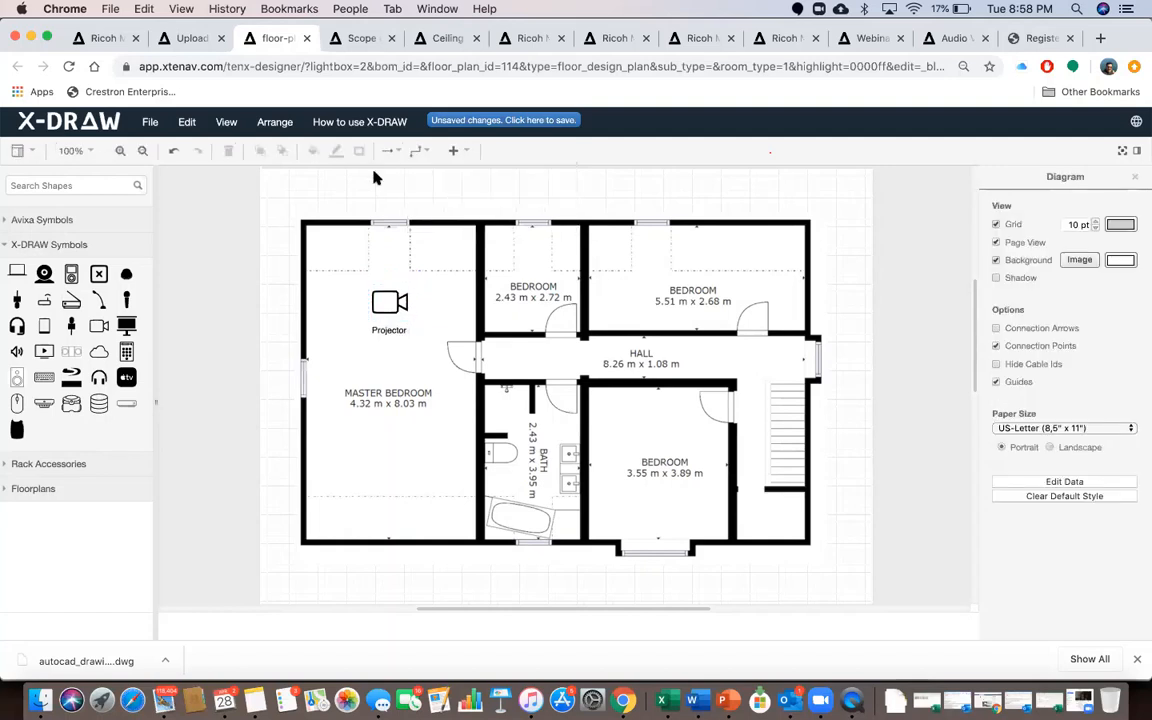
{"action": "left_click", "coordinate": [455, 150]}
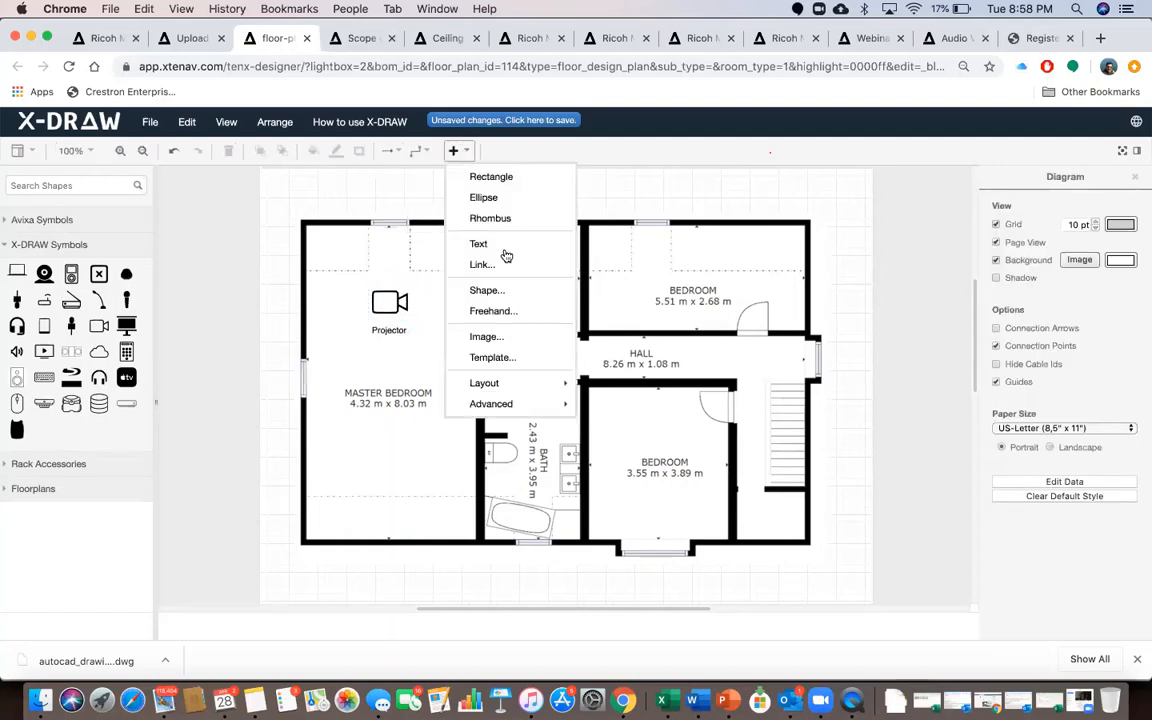
{"action": "left_click", "coordinate": [311, 200]}
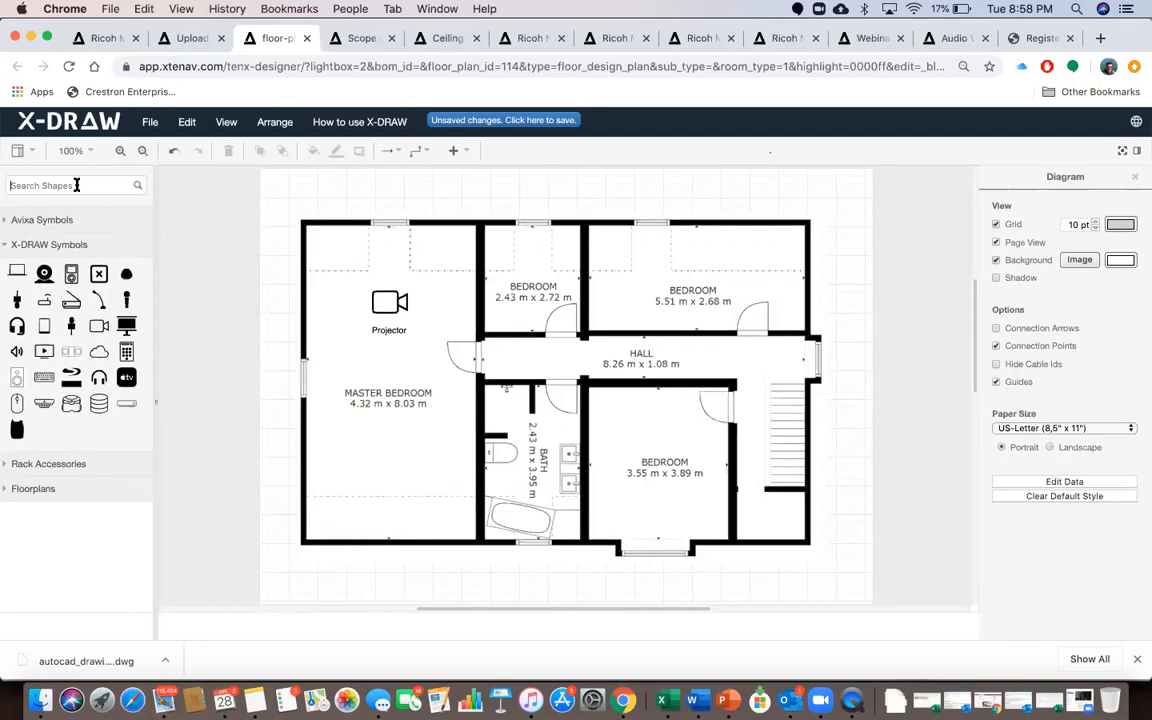
Search the shapes for cctv and place the red-and-black dome camera in the master bedroom's lower part, scaled to about half size
{"action": "type", "text": "cctv"}
{"action": "key", "text": "Return"}
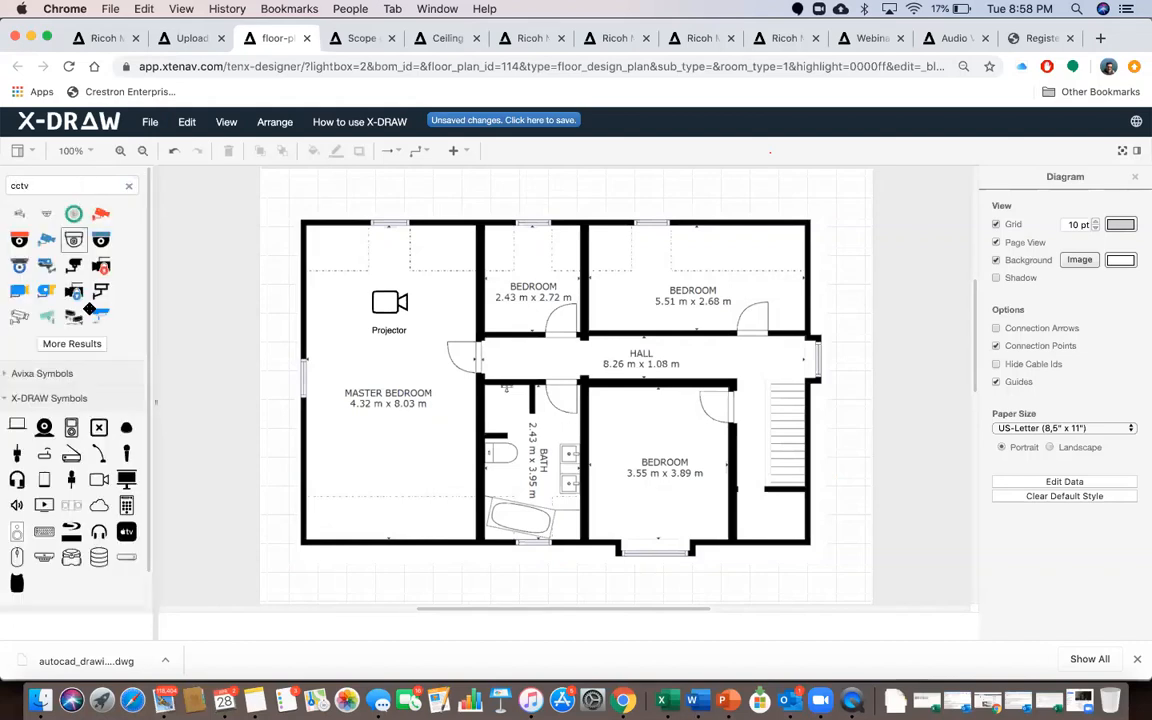
{"action": "left_click", "coordinate": [72, 342]}
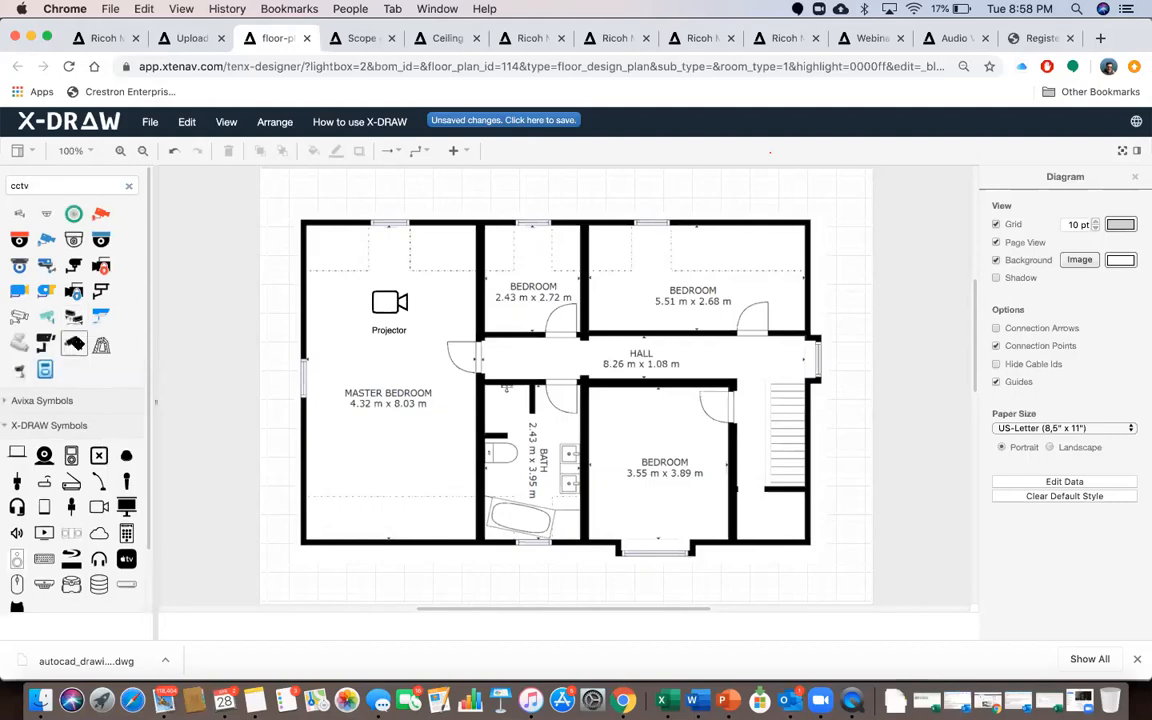
{"action": "scroll", "coordinate": [85, 318], "scroll_direction": "down", "scroll_amount": 2}
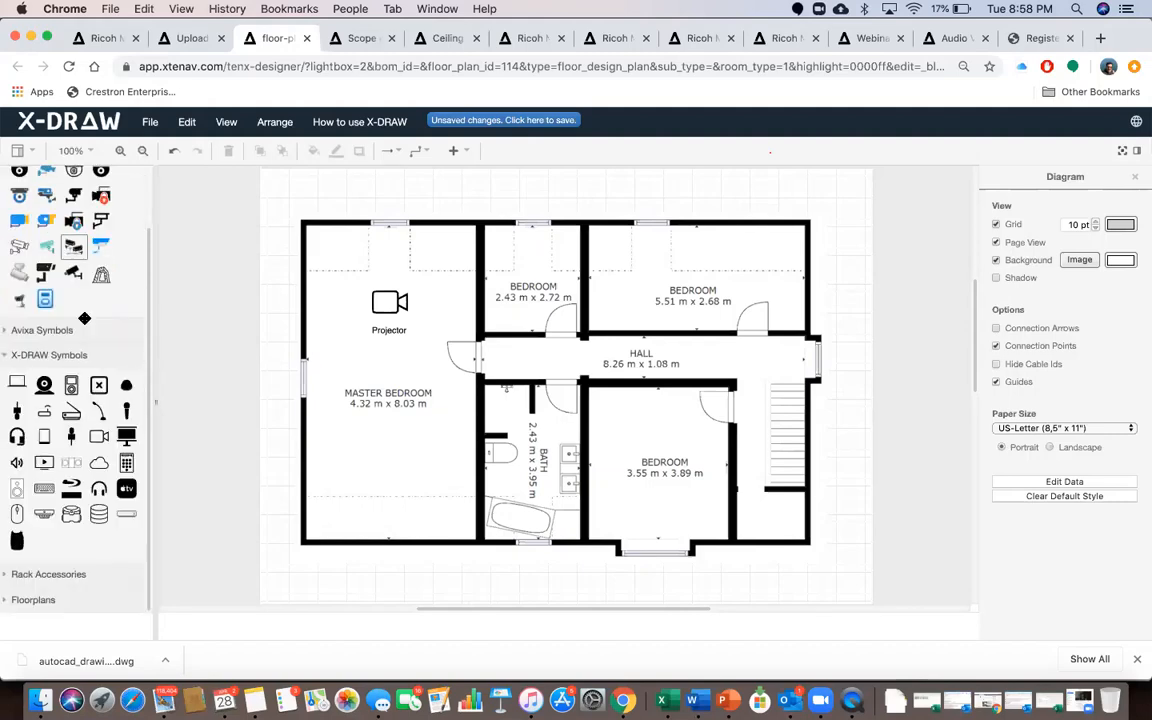
{"action": "scroll", "coordinate": [85, 318], "scroll_direction": "up", "scroll_amount": 2}
{"action": "left_click_drag", "start_coordinate": [22, 240], "coordinate": [365, 474]}
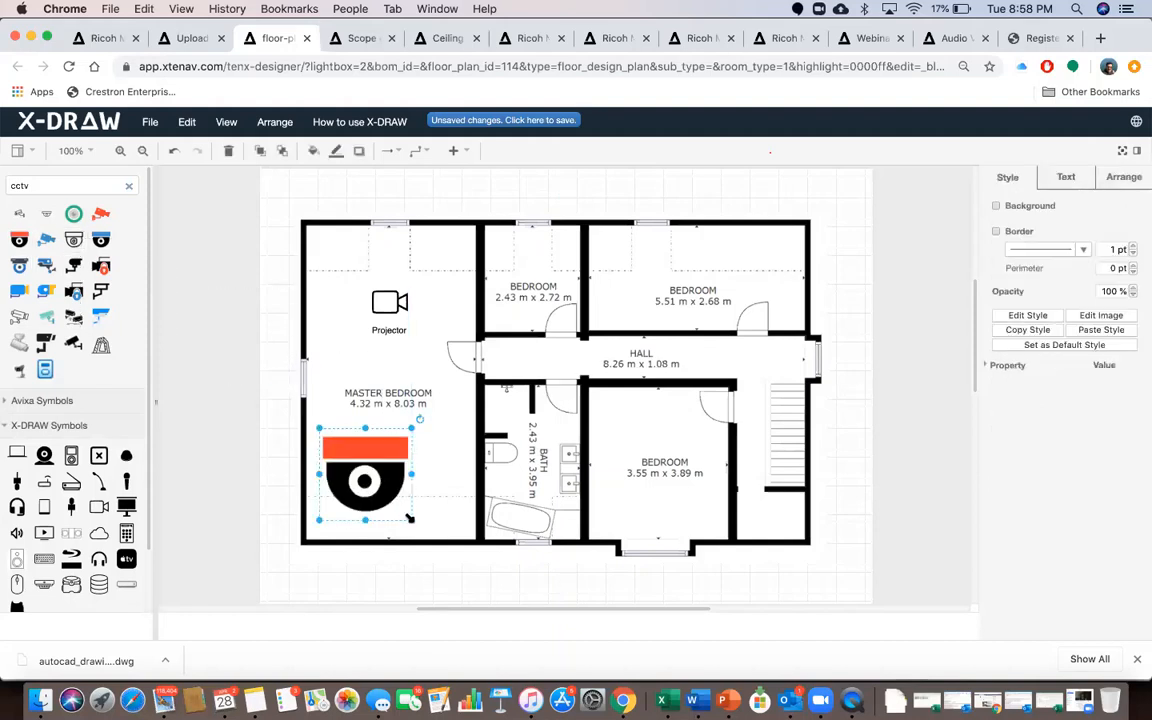
{"action": "left_click_drag", "start_coordinate": [410, 519], "coordinate": [373, 479]}
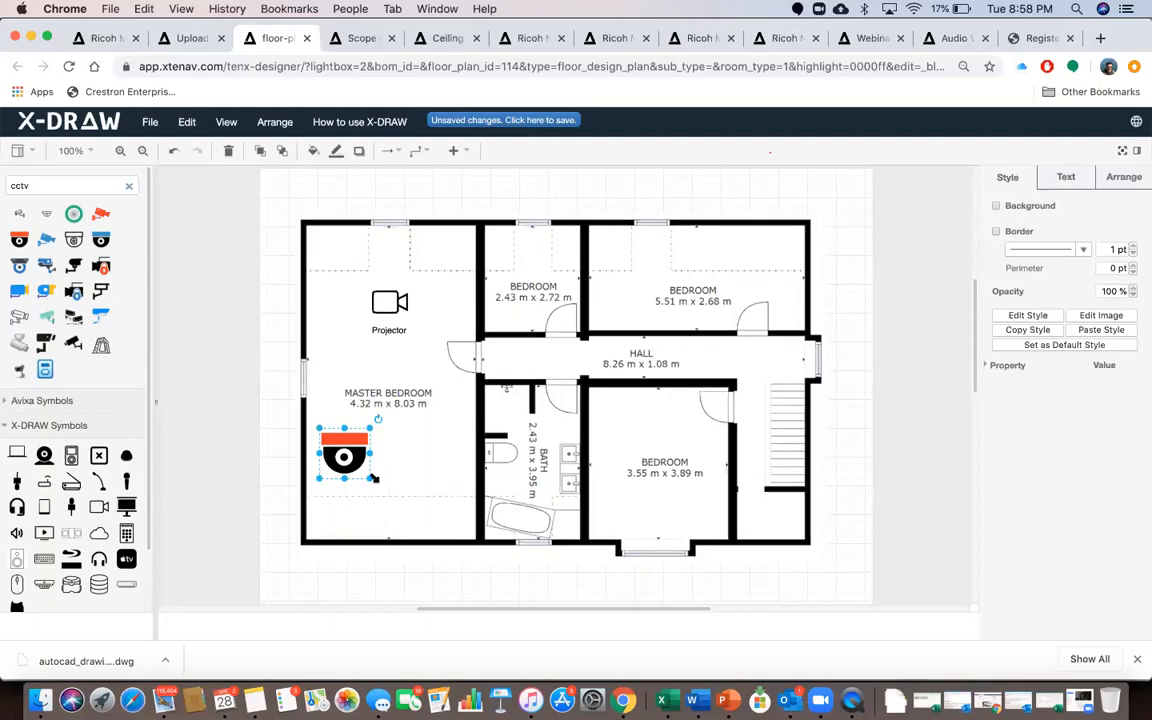
Go back to the design's floor plans page and review the option to create a floor plan and the uploaded plans
{"action": "left_click", "coordinate": [186, 38]}
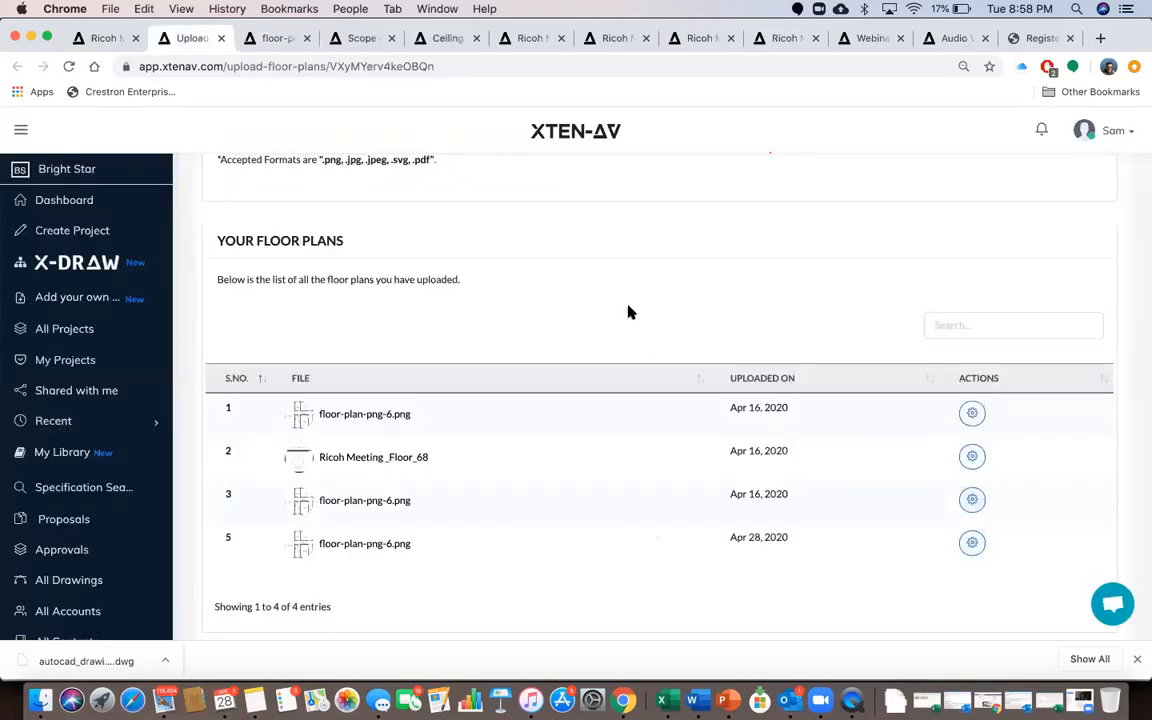
{"action": "scroll", "coordinate": [628, 312], "scroll_direction": "up", "scroll_amount": 3}
{"action": "scroll", "coordinate": [628, 312], "scroll_direction": "down", "scroll_amount": 2}
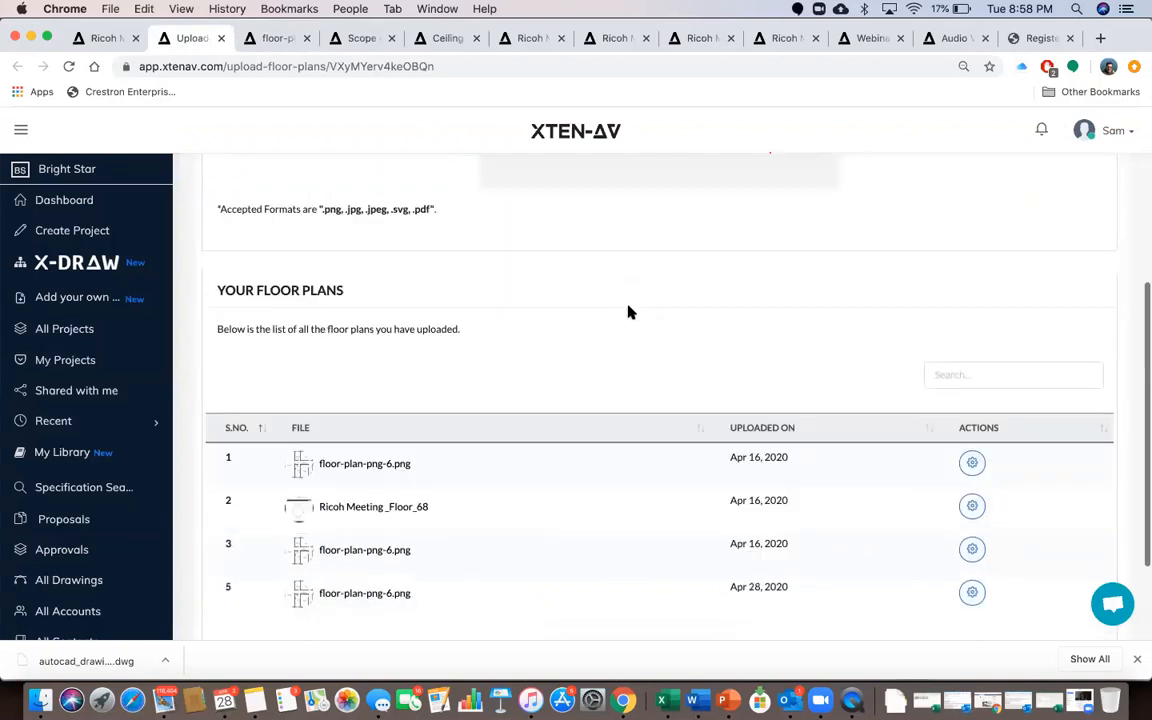
{"action": "scroll", "coordinate": [880, 285], "scroll_direction": "up", "scroll_amount": 5}
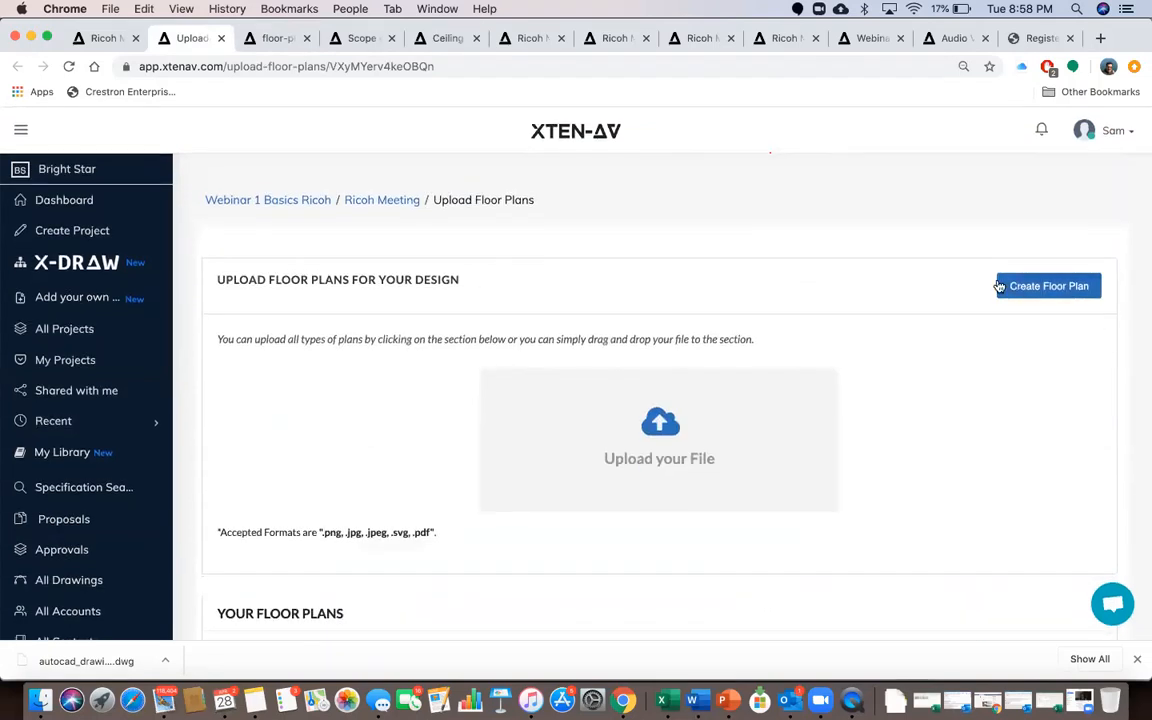
{"action": "scroll", "coordinate": [1000, 309], "scroll_direction": "down", "scroll_amount": 5}
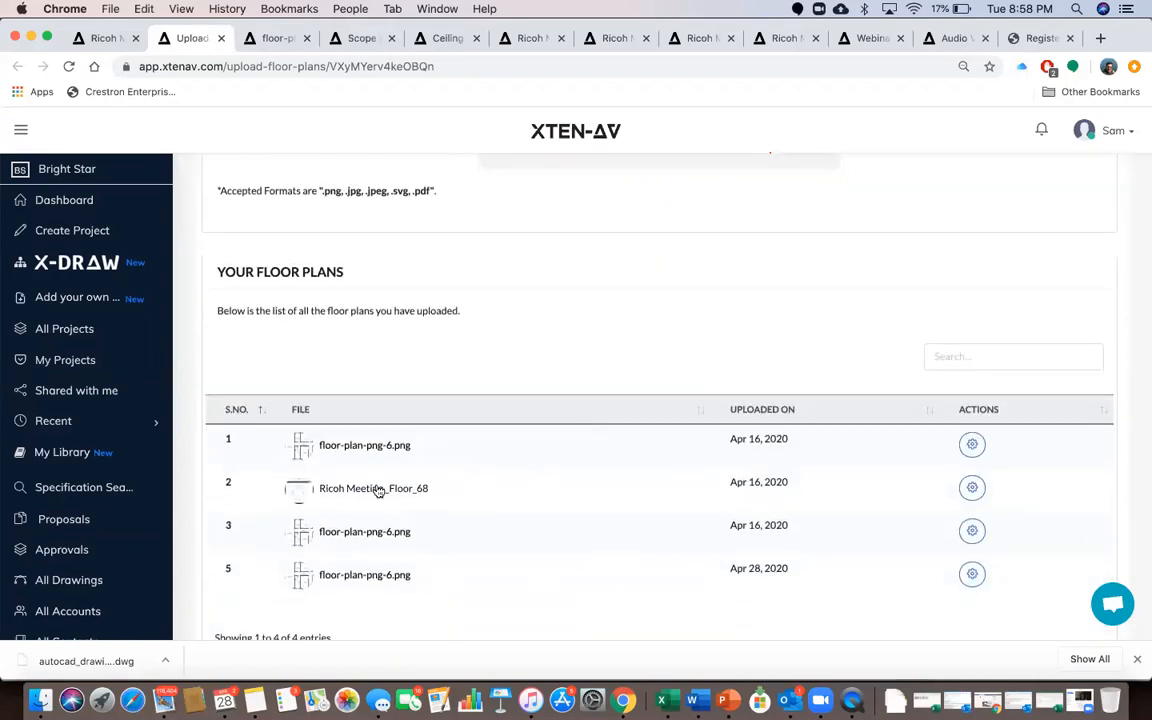
Open Ricoh Meeting _Floor_68 from the list of floor plans for editing in X-DRAW
{"action": "left_click", "coordinate": [378, 490]}
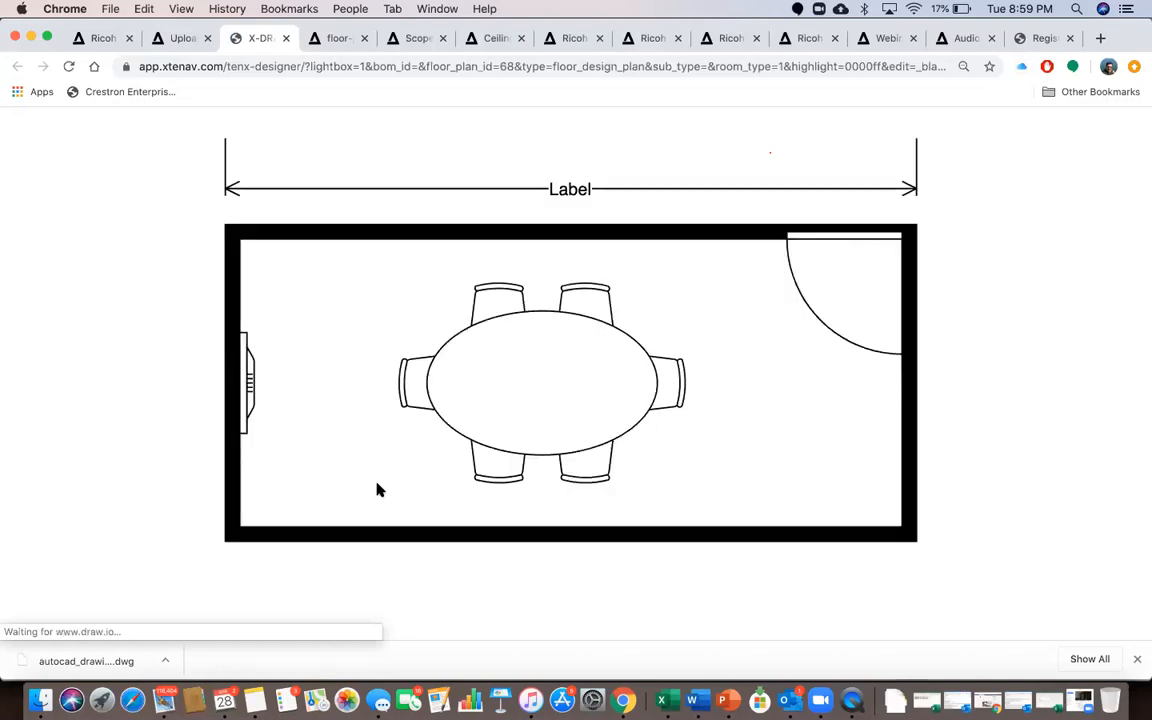
{"action": "left_click", "coordinate": [679, 605]}
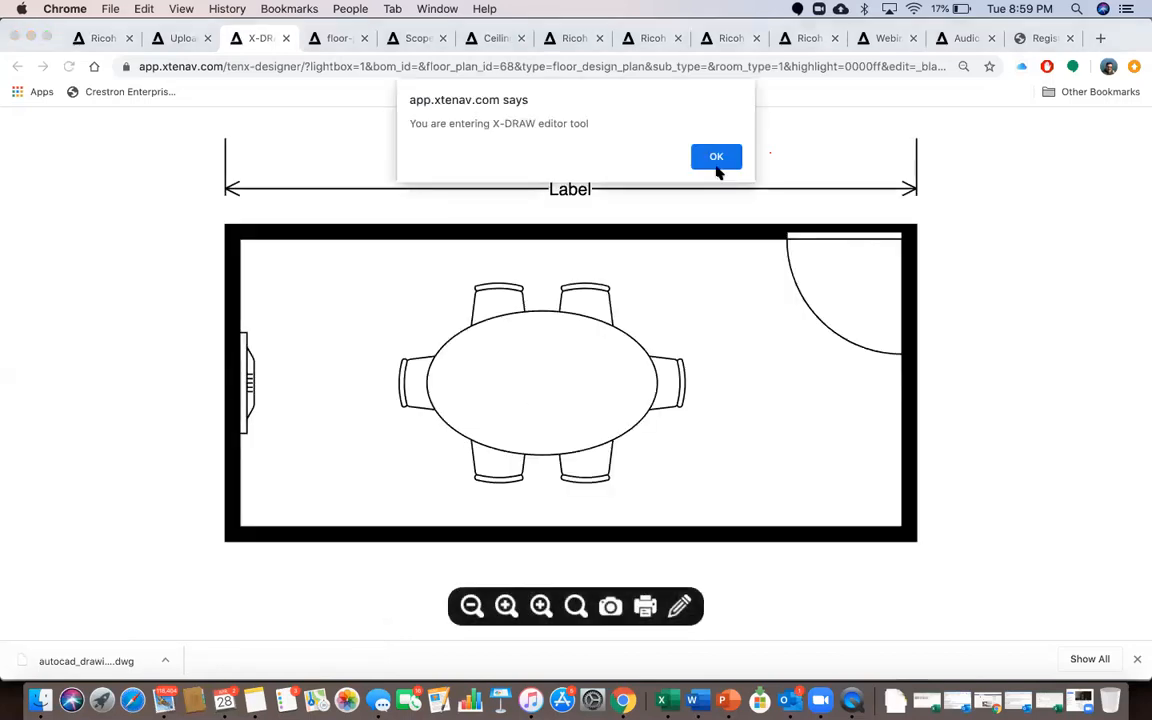
{"action": "left_click", "coordinate": [731, 155]}
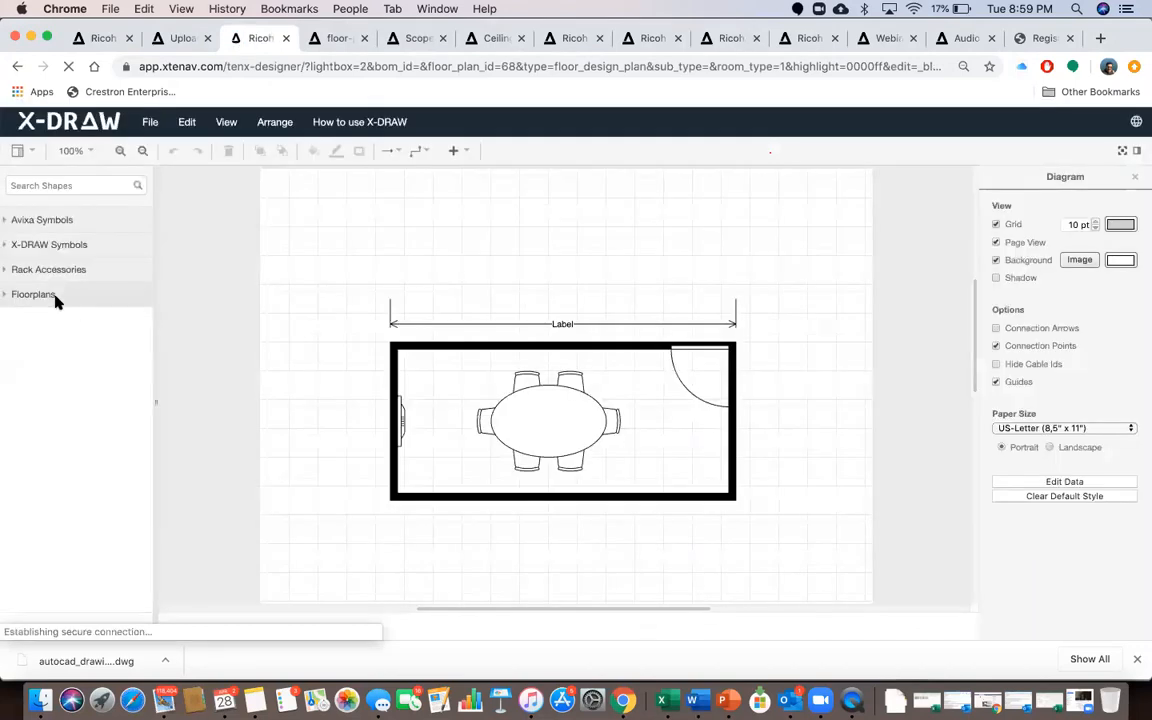
Add a vertical dimension from the Floorplans shapes beside the room's left wall and stretch it to the room's full height
{"action": "left_click", "coordinate": [55, 296]}
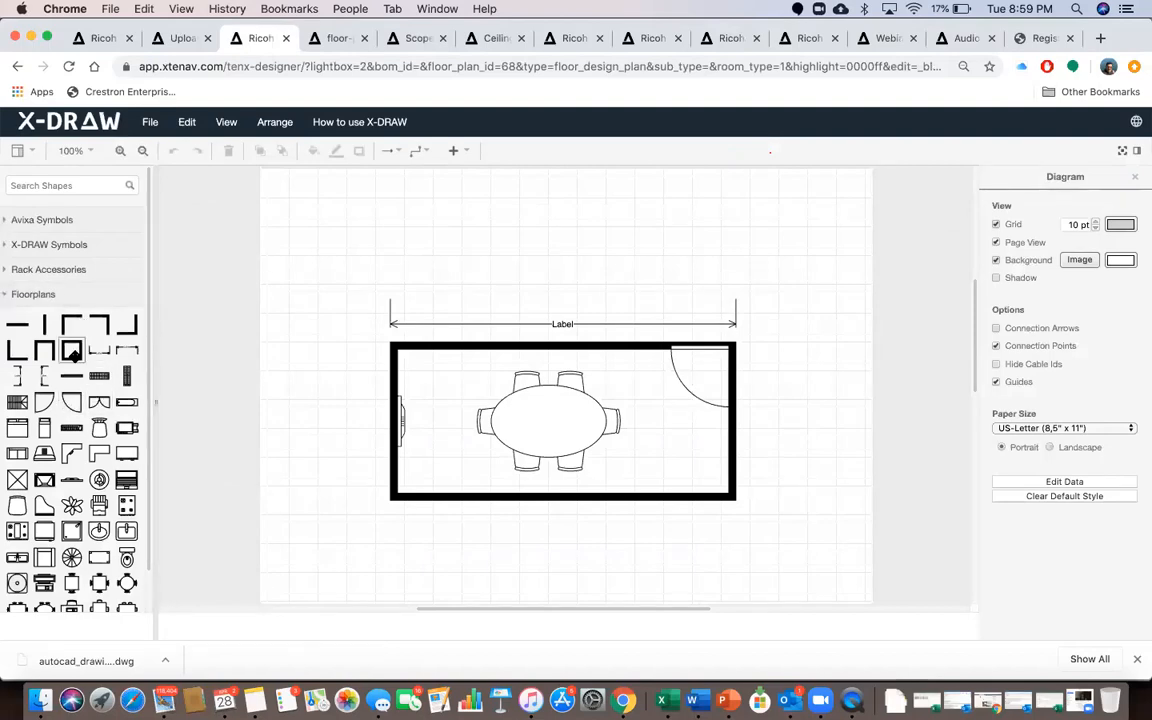
{"action": "left_click_drag", "start_coordinate": [42, 376], "coordinate": [353, 340]}
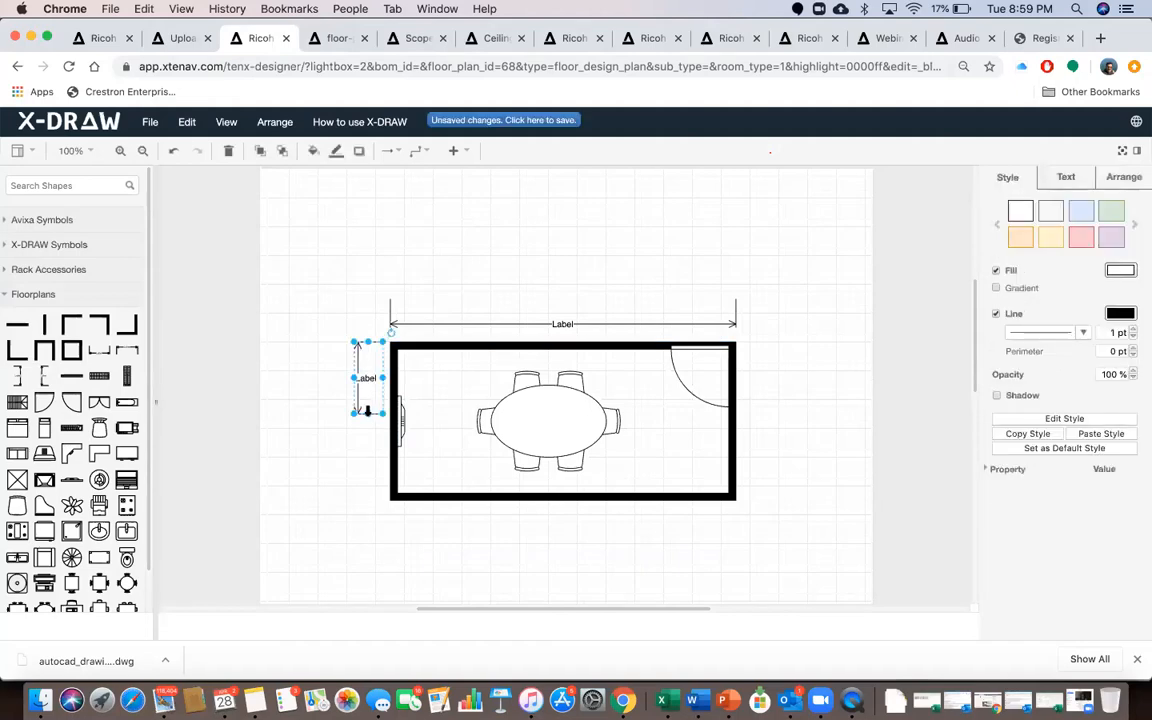
{"action": "left_click_drag", "start_coordinate": [367, 411], "coordinate": [369, 490]}
{"action": "left_click_drag", "start_coordinate": [368, 500], "coordinate": [369, 499]}
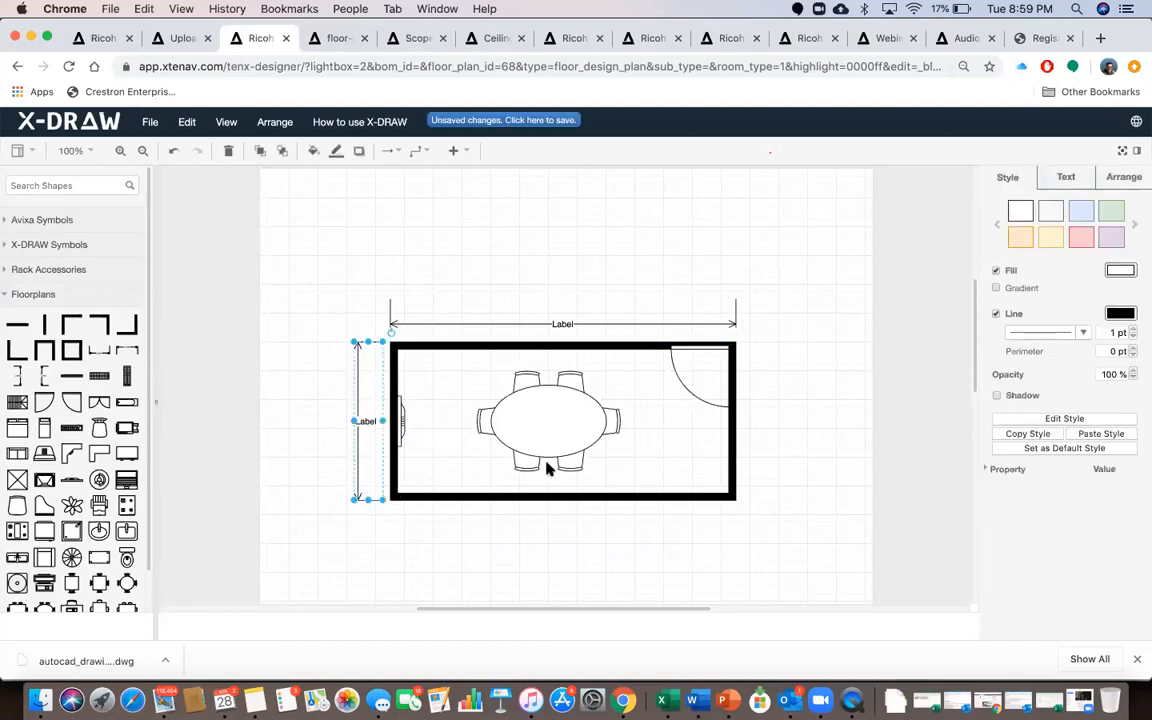
Label the room's horizontal dimension 25ft and its vertical dimension 15ft
{"action": "double_click", "coordinate": [562, 325]}
{"action": "type", "text": "4"}
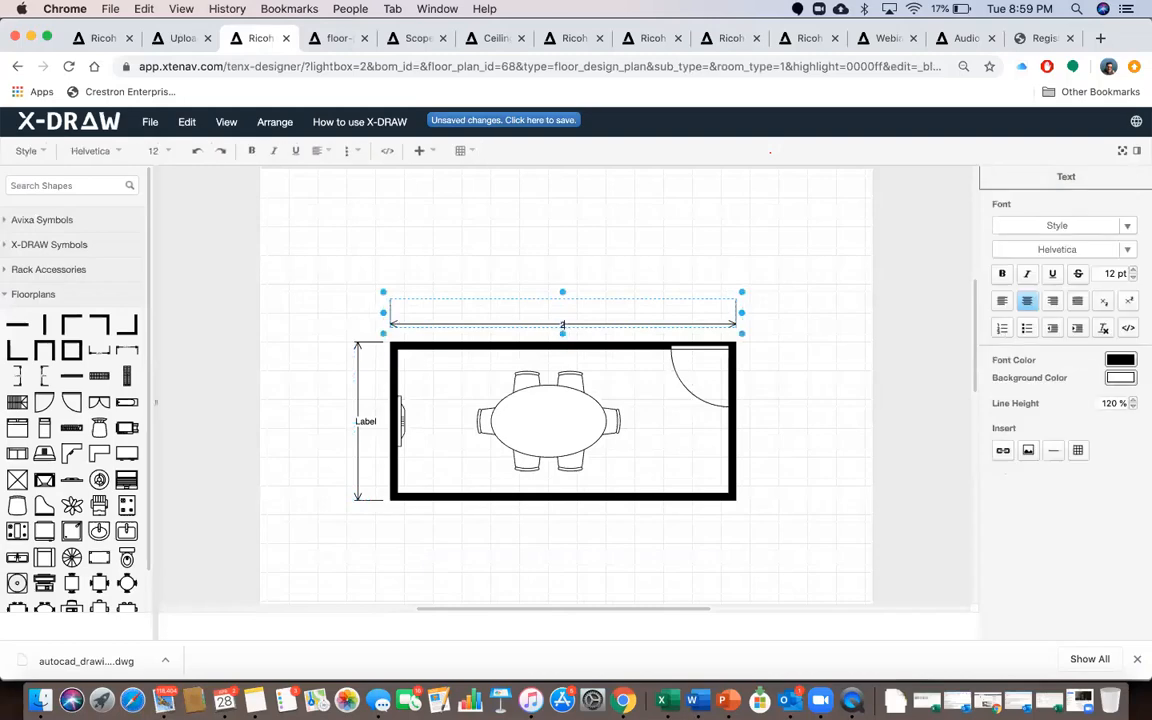
{"action": "type", "text": "5ft"}
{"action": "double_click", "coordinate": [360, 421]}
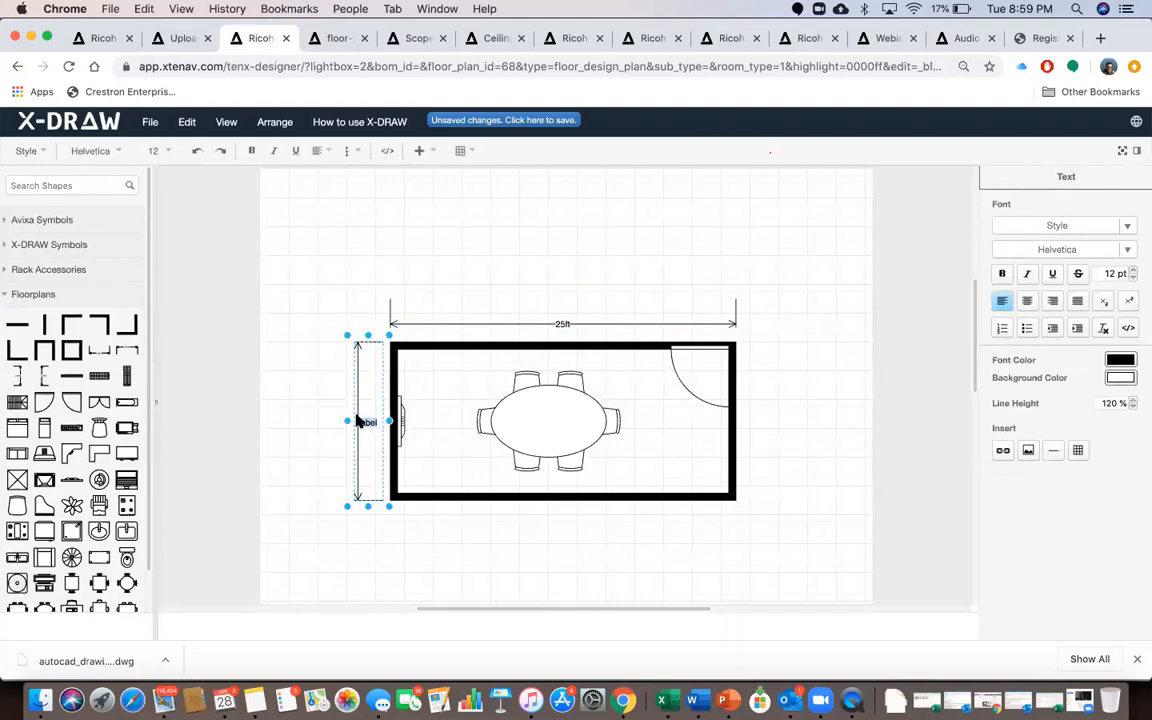
{"action": "type", "text": "15ft"}
{"action": "left_click", "coordinate": [517, 550]}
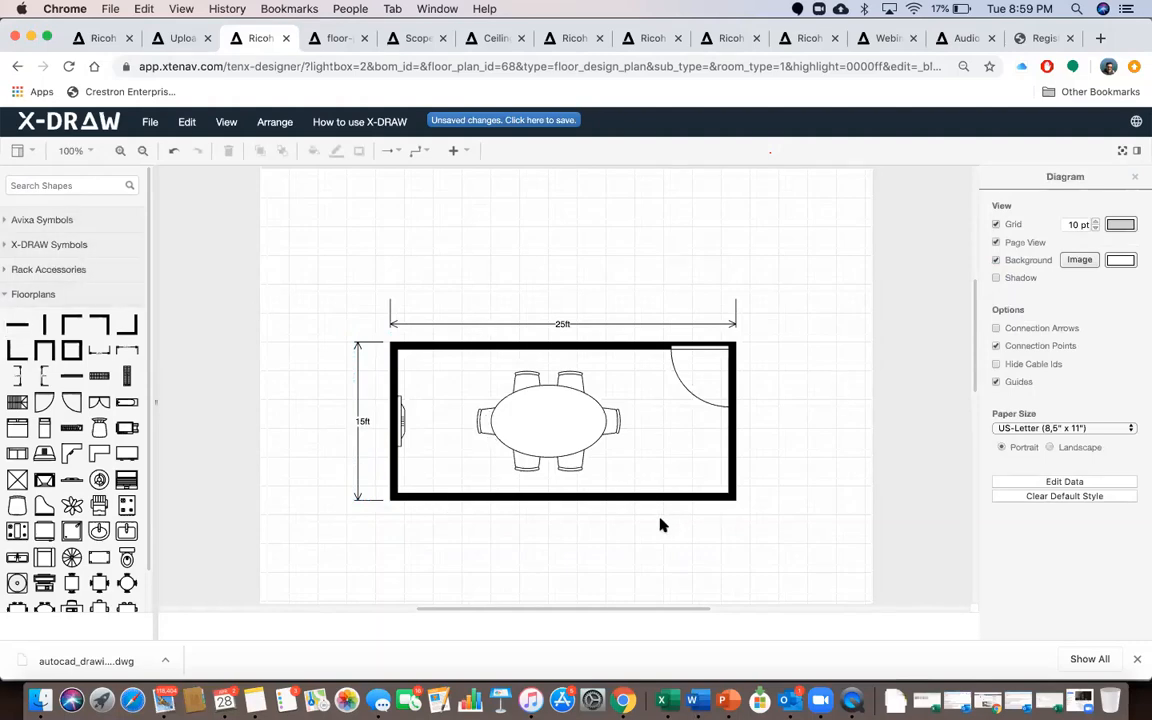
Examine the available Floorplans shapes and the floor plan creation option on the design's upload page
{"action": "scroll", "coordinate": [70, 500], "scroll_direction": "down", "scroll_amount": 2}
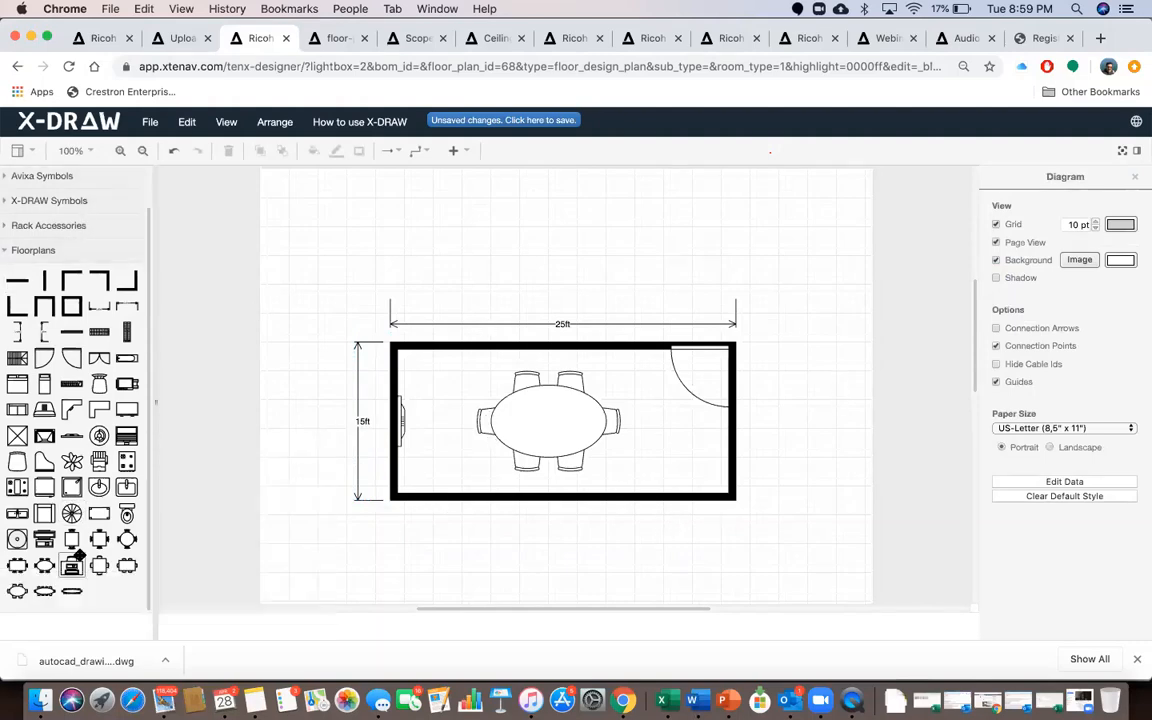
{"action": "scroll", "coordinate": [78, 555], "scroll_direction": "up", "scroll_amount": 2}
{"action": "scroll", "coordinate": [77, 554], "scroll_direction": "down", "scroll_amount": 2}
{"action": "left_click", "coordinate": [186, 42]}
{"action": "scroll", "coordinate": [720, 310], "scroll_direction": "up", "scroll_amount": 5}
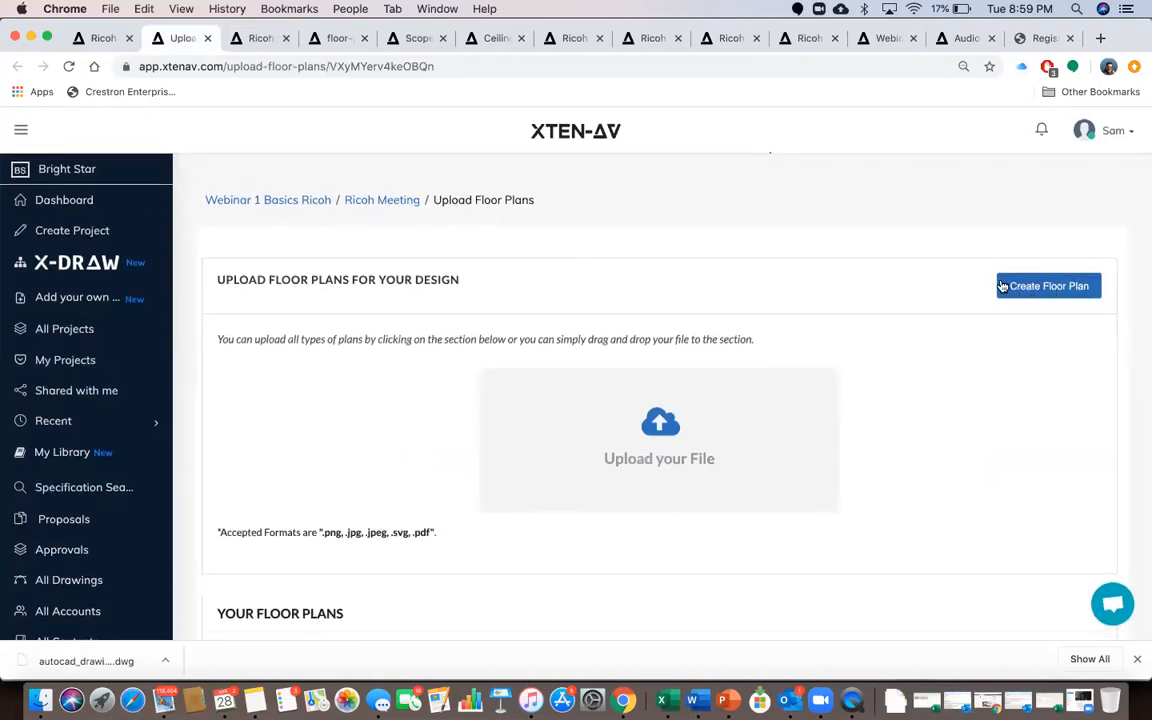
{"action": "left_click", "coordinate": [240, 40]}
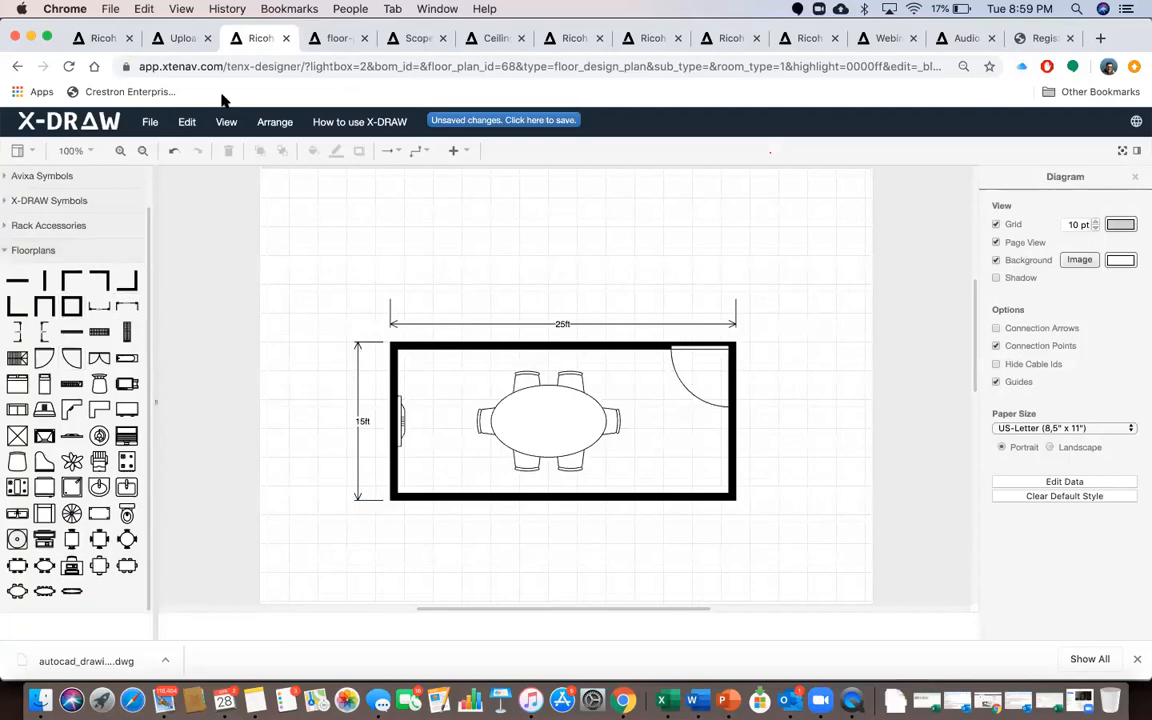
Return to the Ricoh Meeting design overview and review all its document sections, from Bill of Material to Floor Plans
{"action": "left_click", "coordinate": [103, 39]}
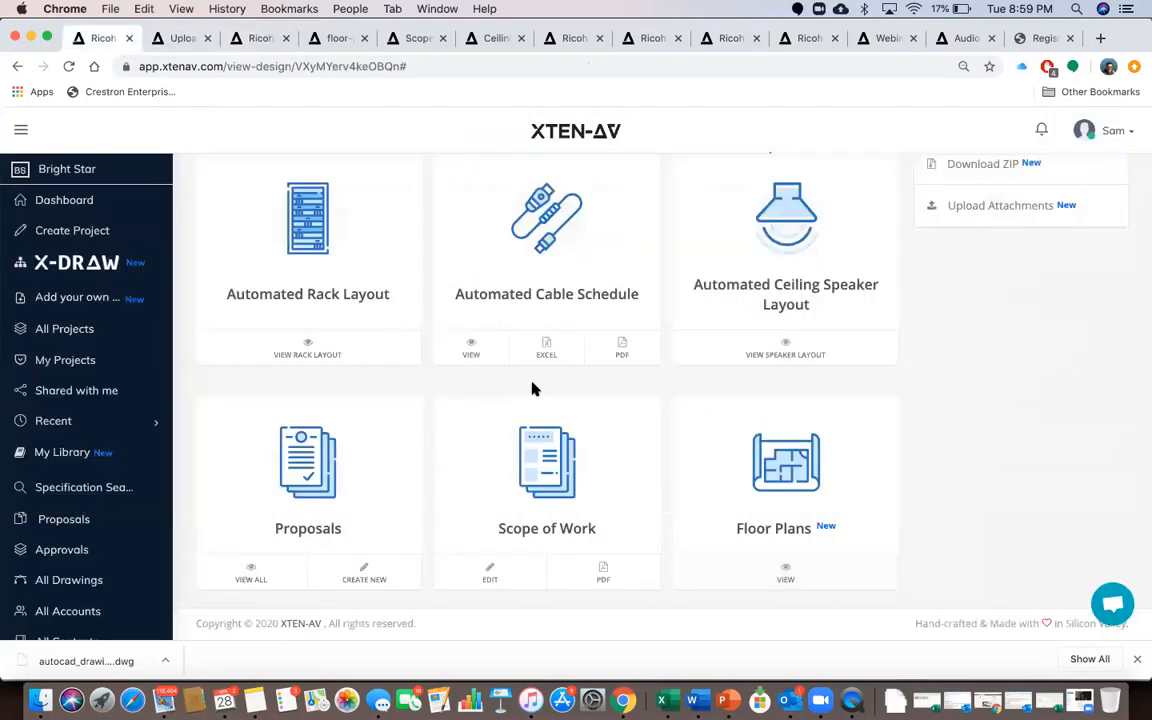
{"action": "scroll", "coordinate": [532, 389], "scroll_direction": "up", "scroll_amount": 5}
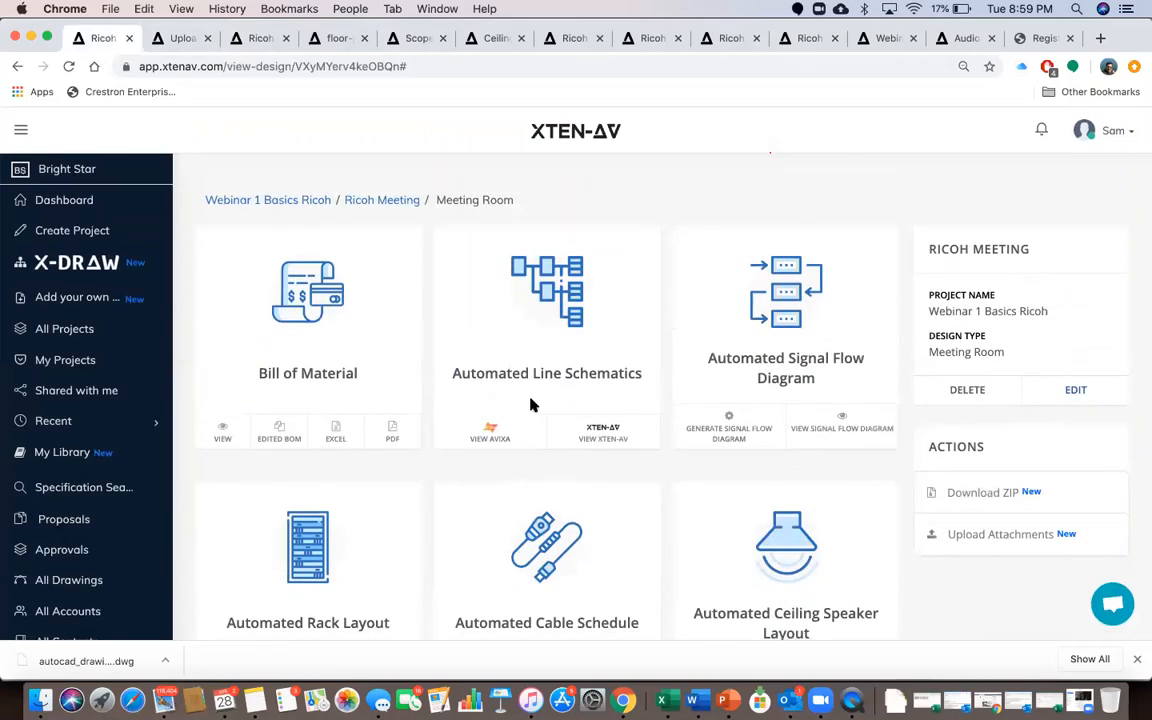
{"action": "scroll", "coordinate": [531, 404], "scroll_direction": "down", "scroll_amount": 5}
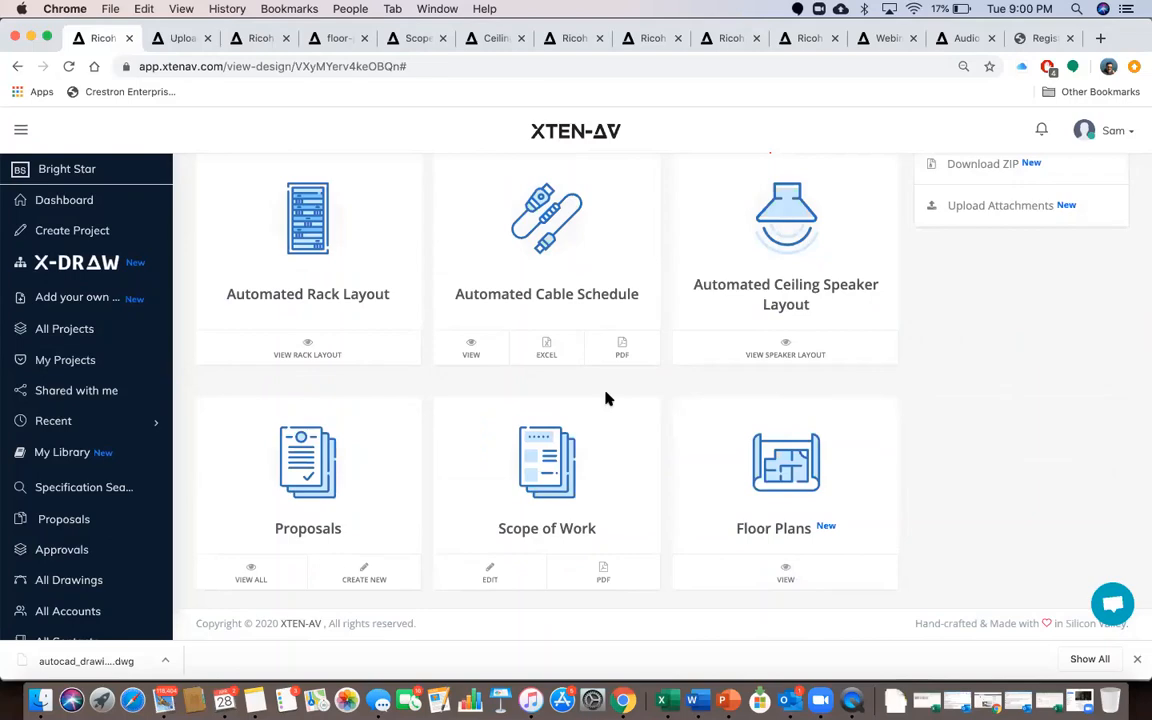
{"action": "scroll", "coordinate": [605, 399], "scroll_direction": "up", "scroll_amount": 5}
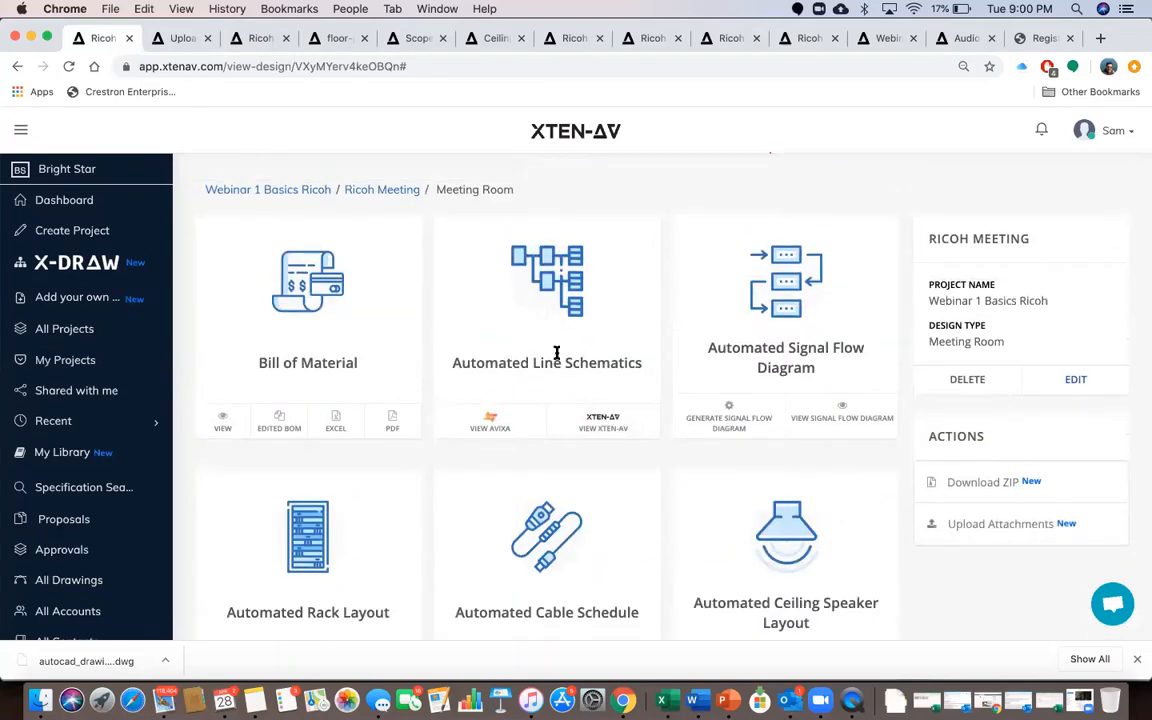
Look over the Ricoh Meeting design's document sections once more and open the dashboard
{"action": "scroll", "coordinate": [625, 424], "scroll_direction": "down", "scroll_amount": 5}
{"action": "scroll", "coordinate": [625, 424], "scroll_direction": "up", "scroll_amount": 3}
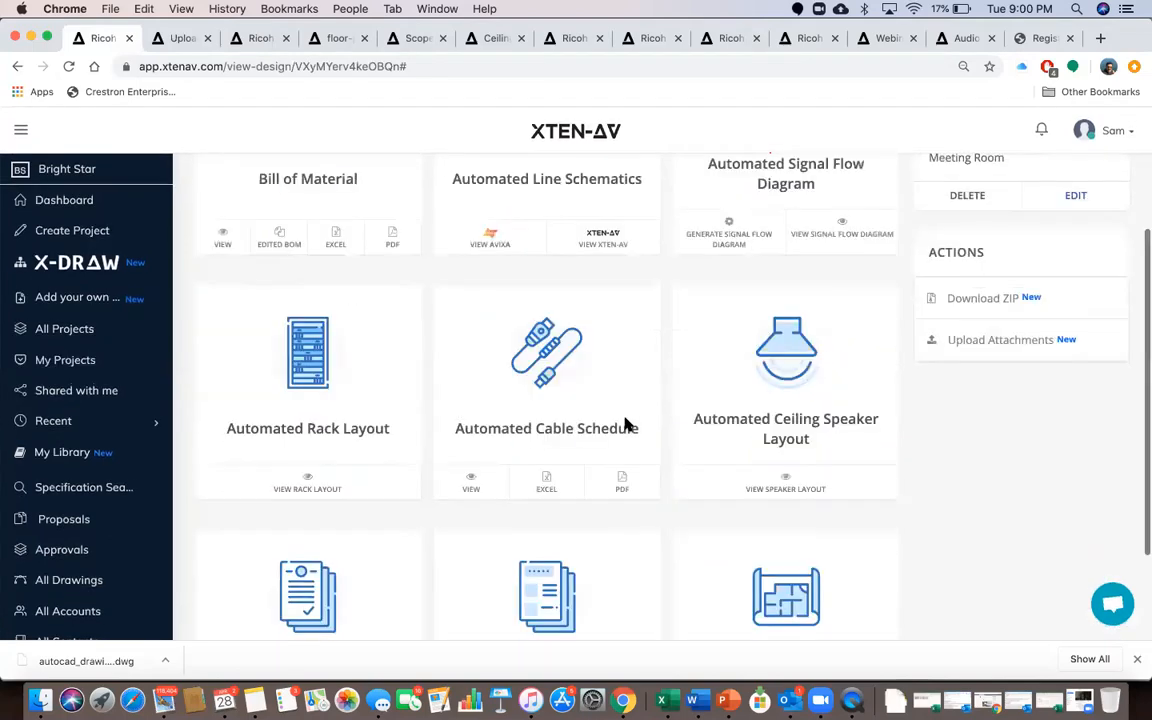
{"action": "scroll", "coordinate": [625, 424], "scroll_direction": "up", "scroll_amount": 3}
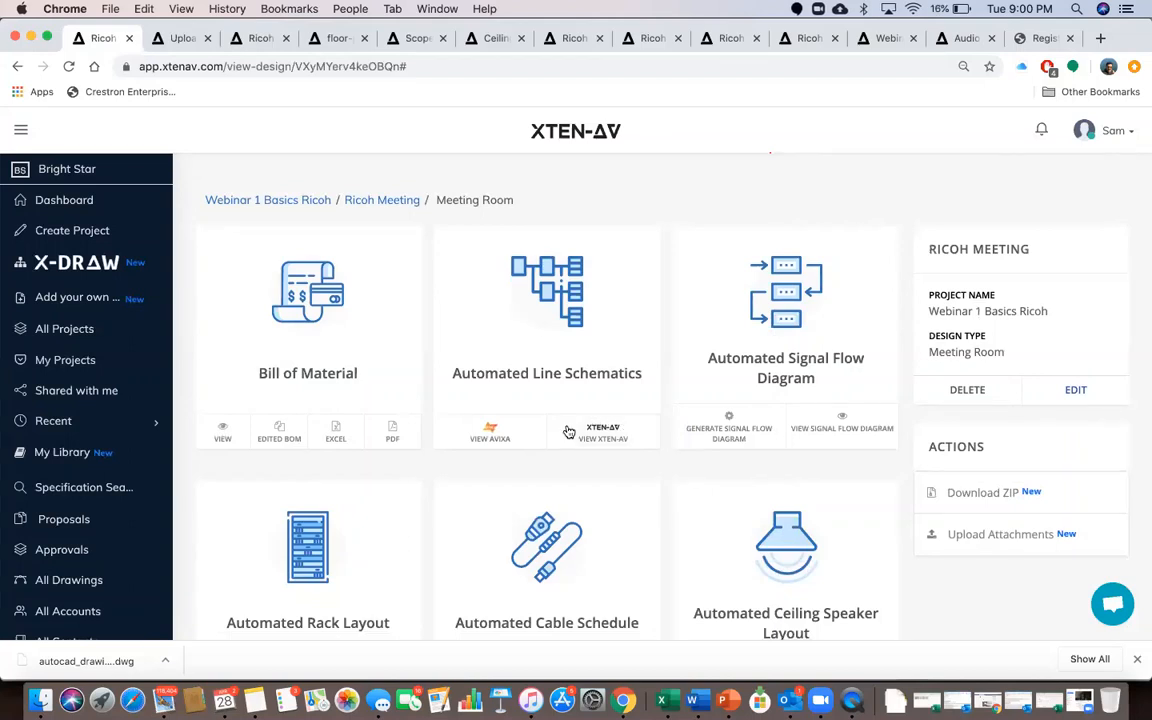
{"action": "scroll", "coordinate": [566, 431], "scroll_direction": "down", "scroll_amount": 1}
{"action": "scroll", "coordinate": [566, 431], "scroll_direction": "up", "scroll_amount": 1}
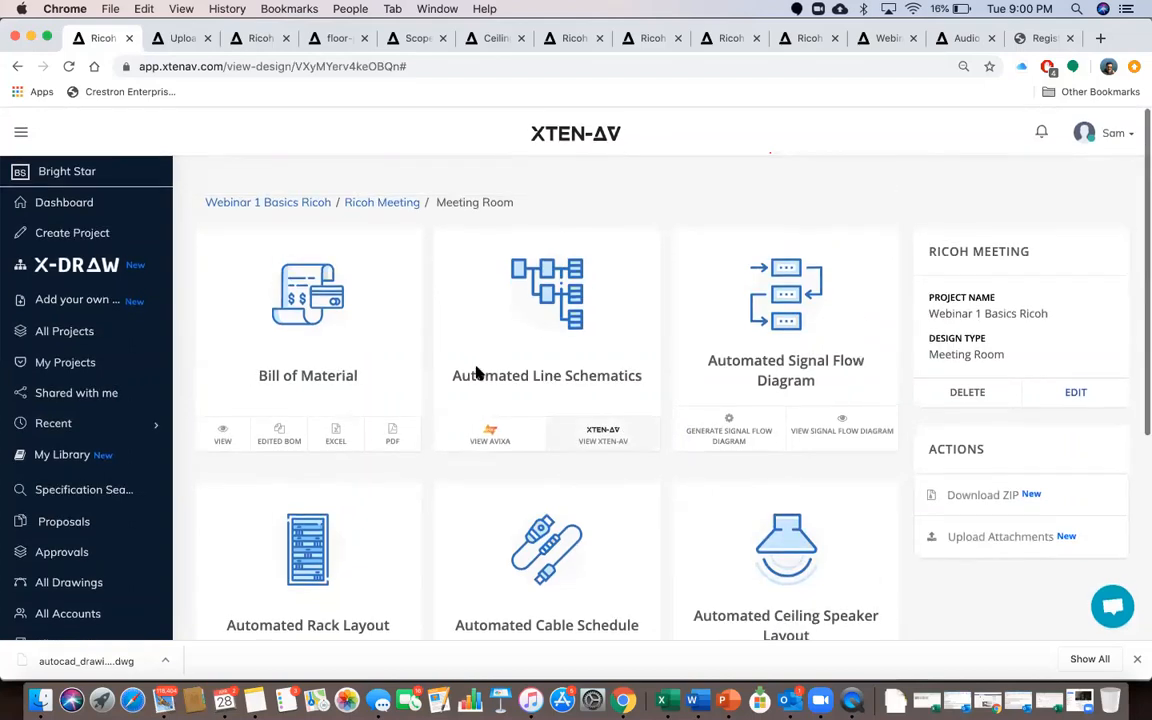
{"action": "left_click", "coordinate": [81, 202]}
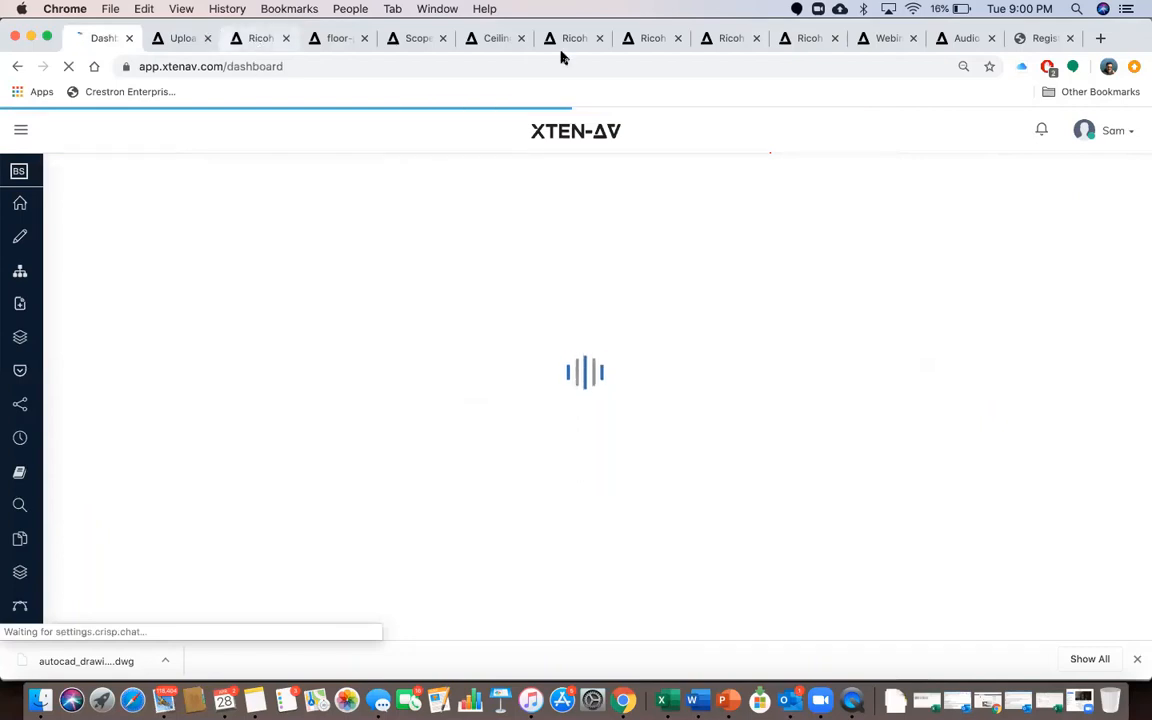
Switch to the Webinar 1 Basics Ricoh project and browse its designs down to Ricoh Meeting
{"action": "left_click", "coordinate": [963, 38]}
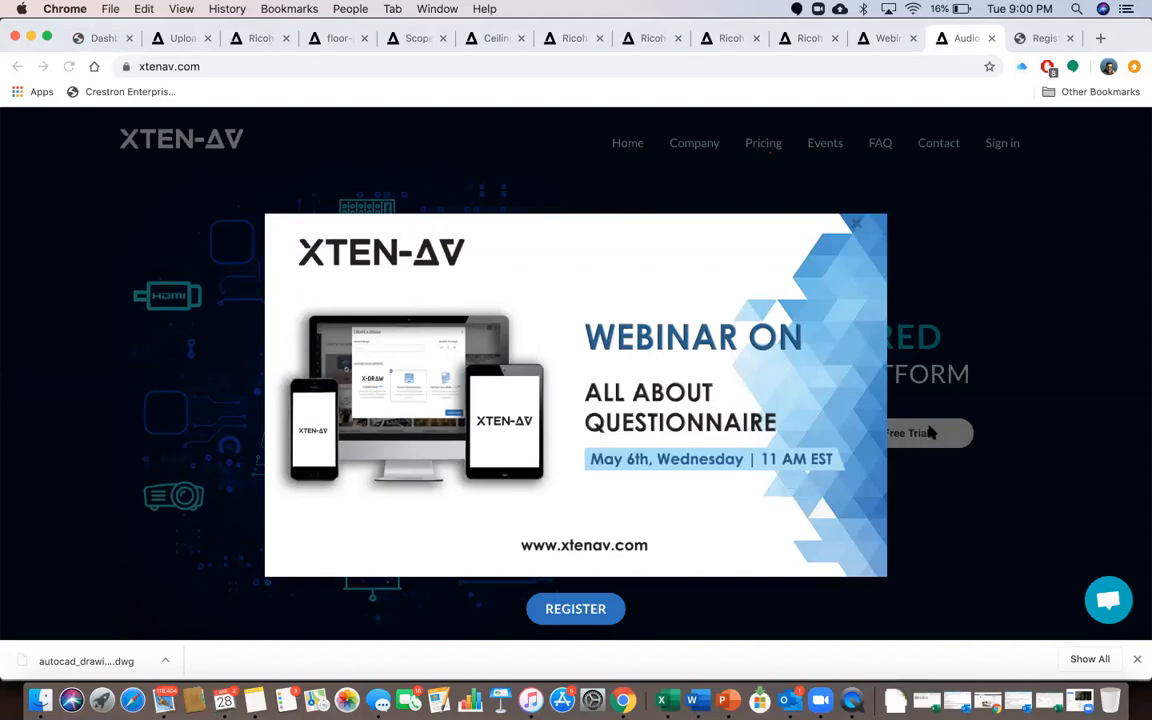
{"action": "left_click", "coordinate": [888, 38]}
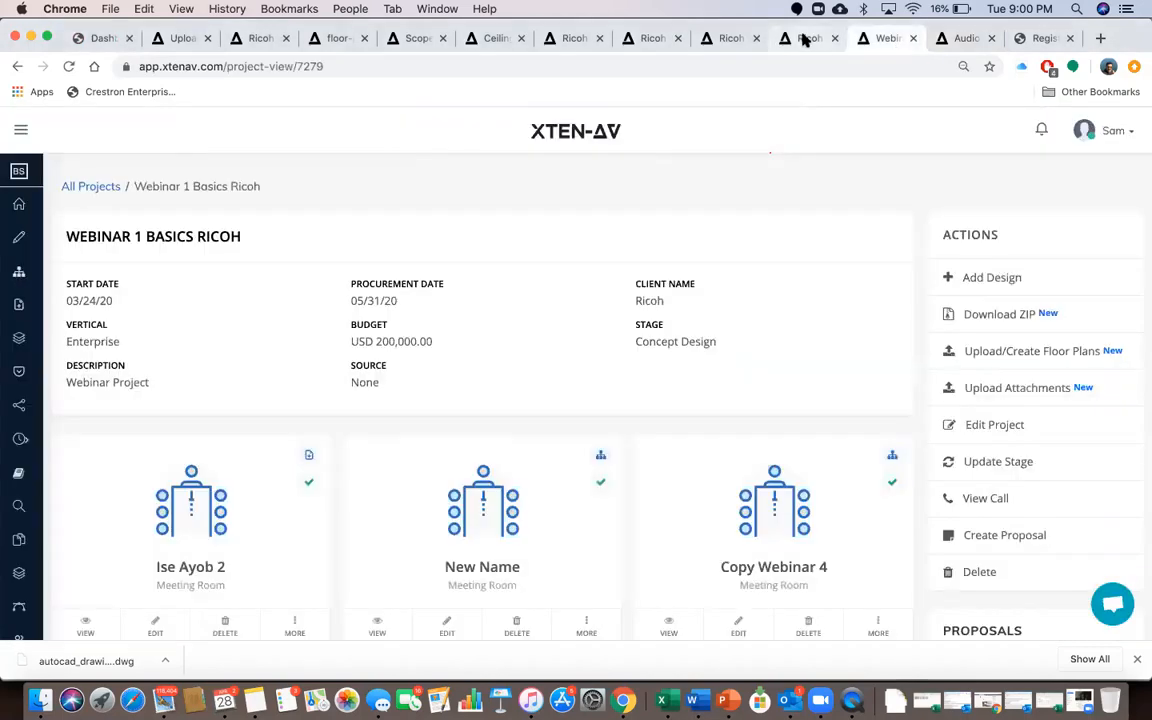
{"action": "scroll", "coordinate": [187, 482], "scroll_direction": "down", "scroll_amount": 4}
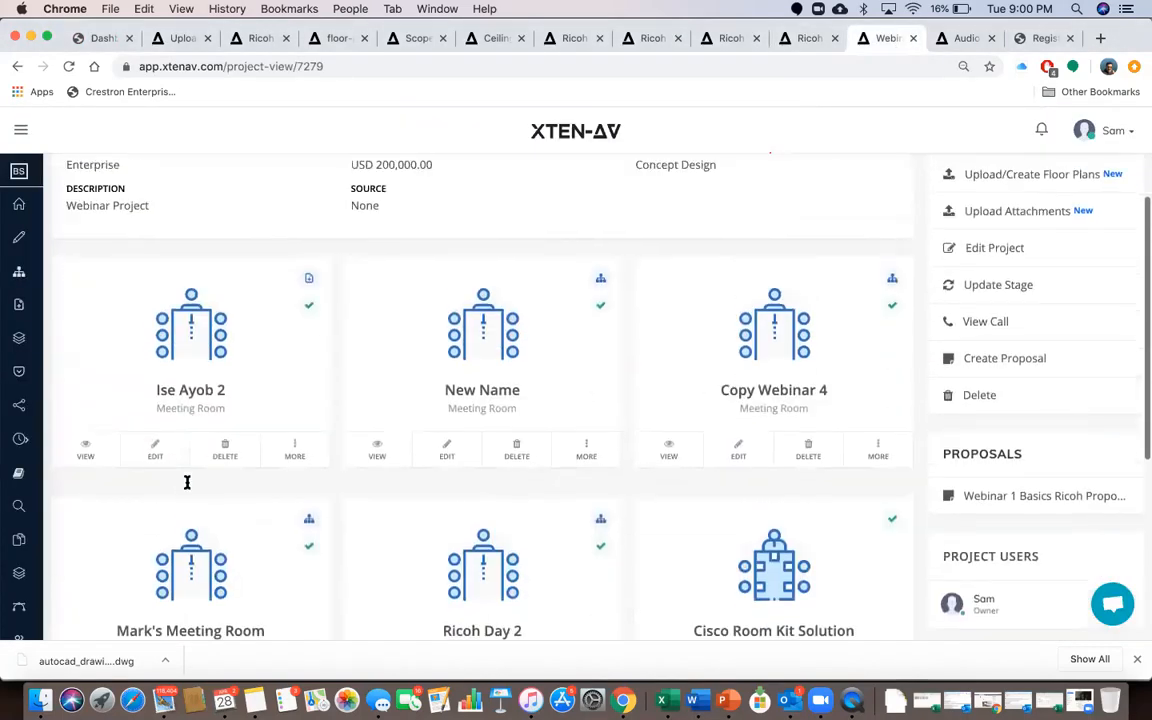
{"action": "scroll", "coordinate": [187, 482], "scroll_direction": "up", "scroll_amount": 2}
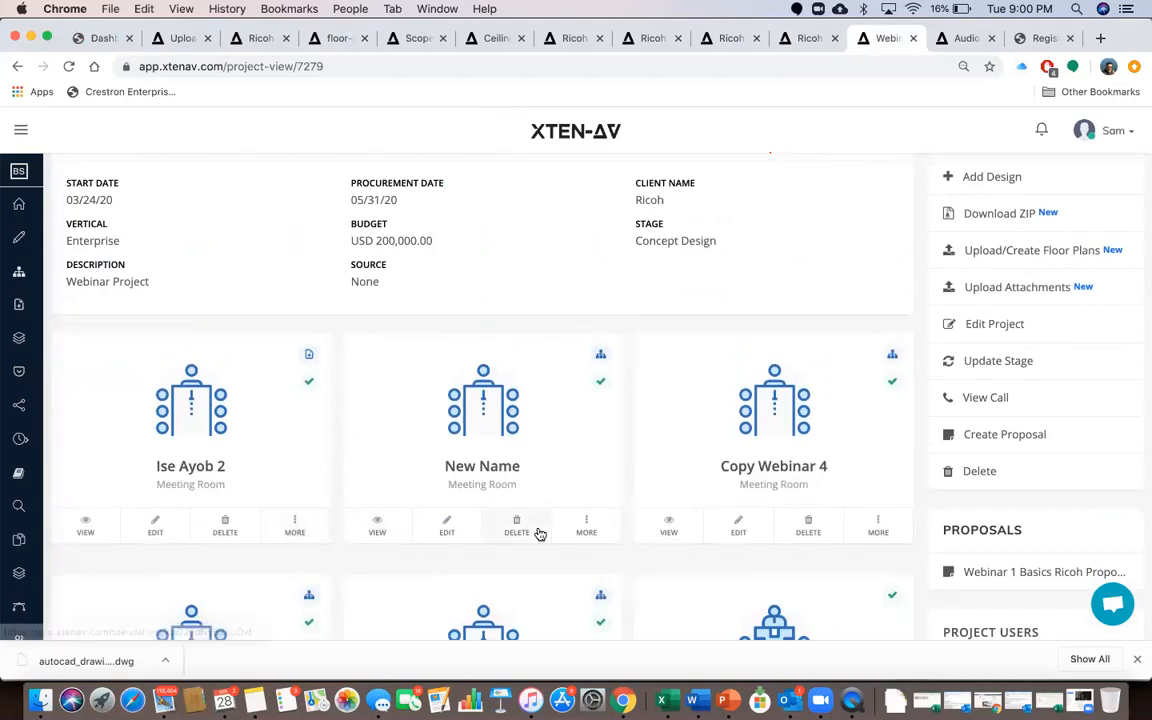
{"action": "scroll", "coordinate": [537, 532], "scroll_direction": "down", "scroll_amount": 2}
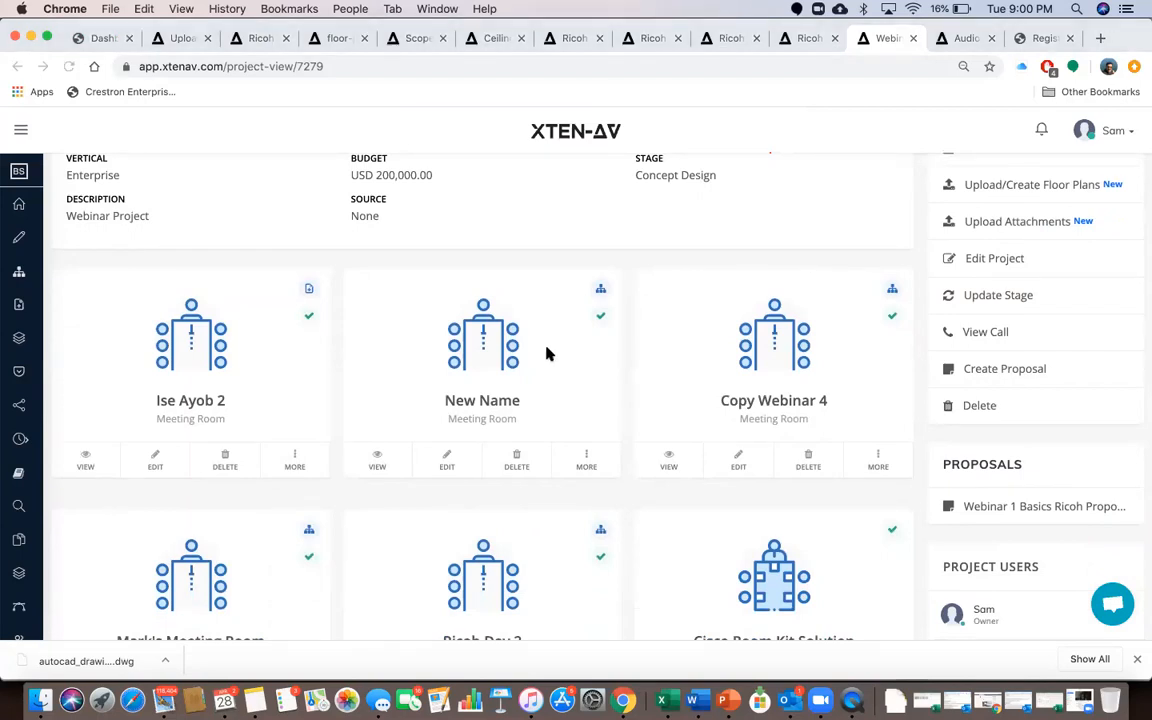
{"action": "scroll", "coordinate": [547, 353], "scroll_direction": "down", "scroll_amount": 2}
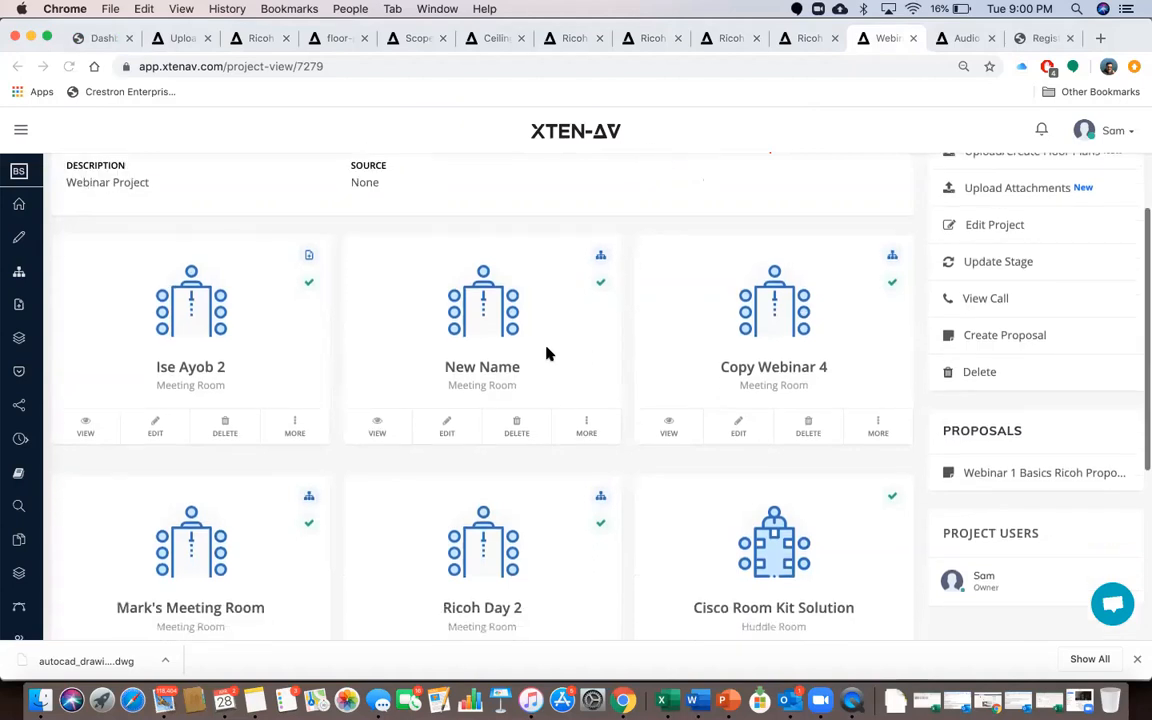
{"action": "scroll", "coordinate": [545, 480], "scroll_direction": "down", "scroll_amount": 10}
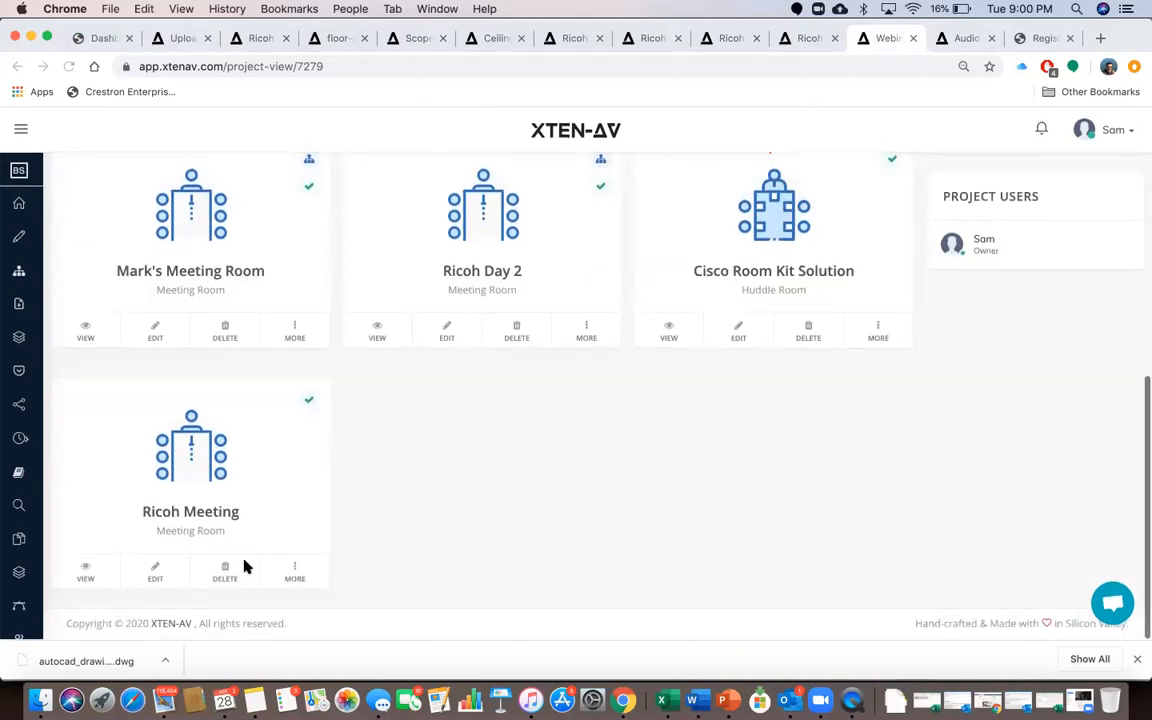
Replicate the Ricoh Meeting design as "copy webinar 4" in the ISE 2020 project
{"action": "left_click", "coordinate": [295, 573]}
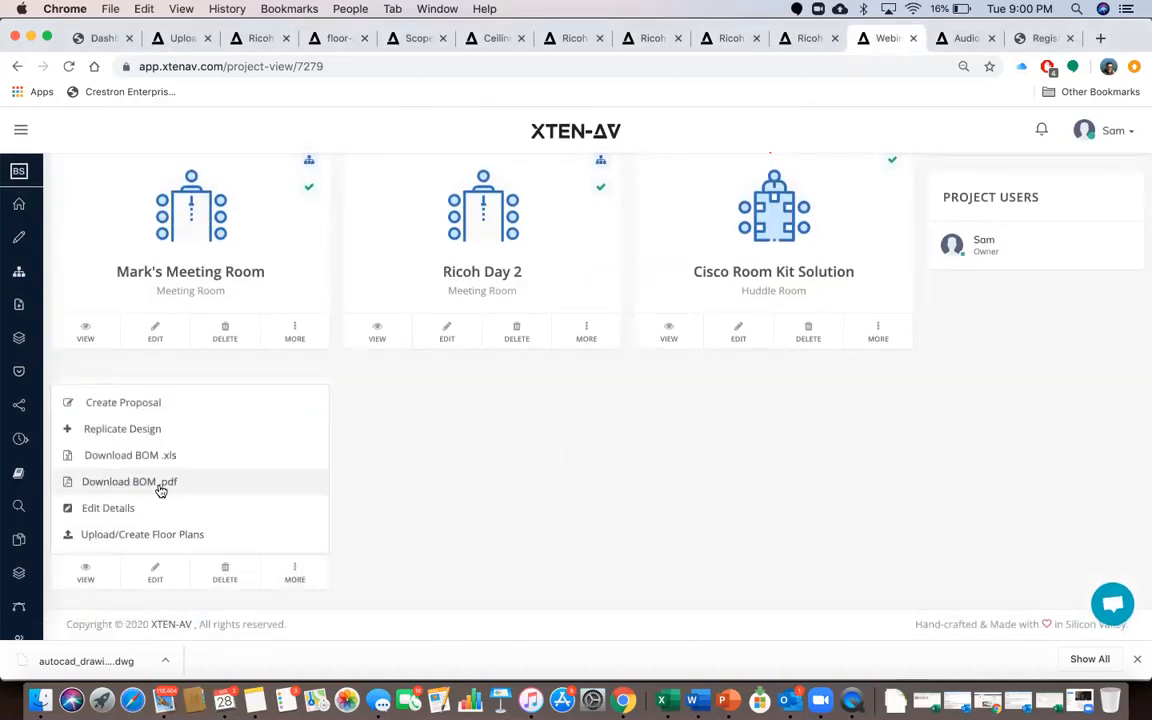
{"action": "left_click", "coordinate": [147, 428]}
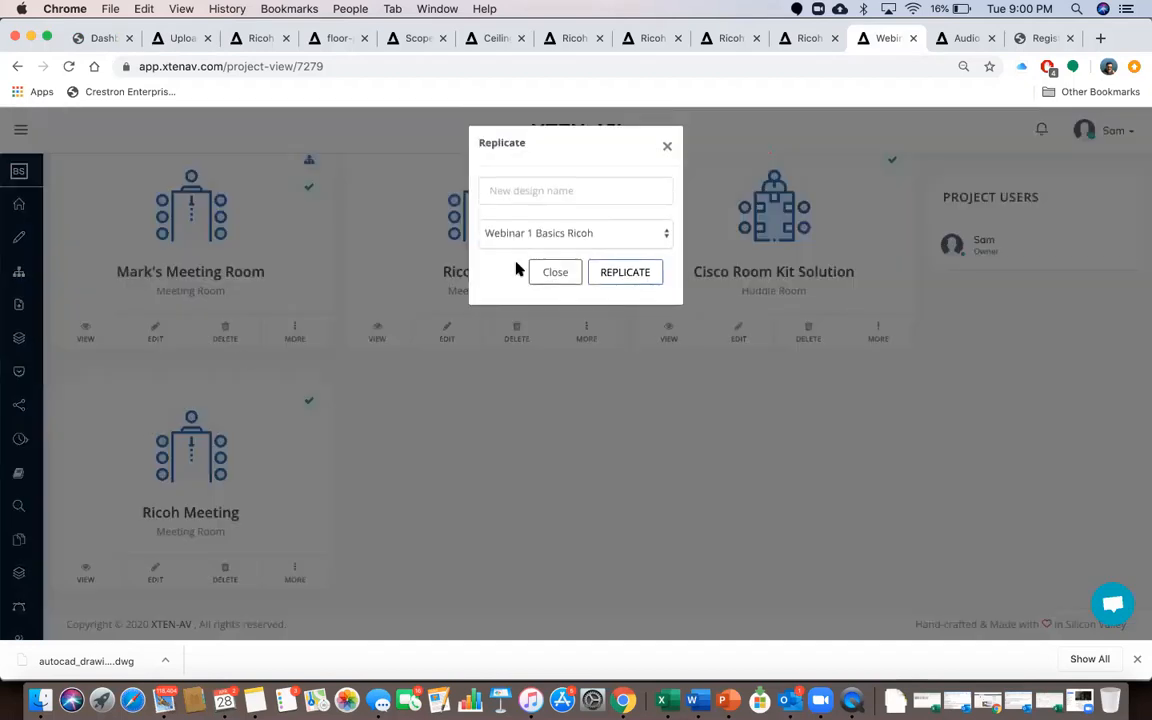
{"action": "left_click", "coordinate": [530, 191]}
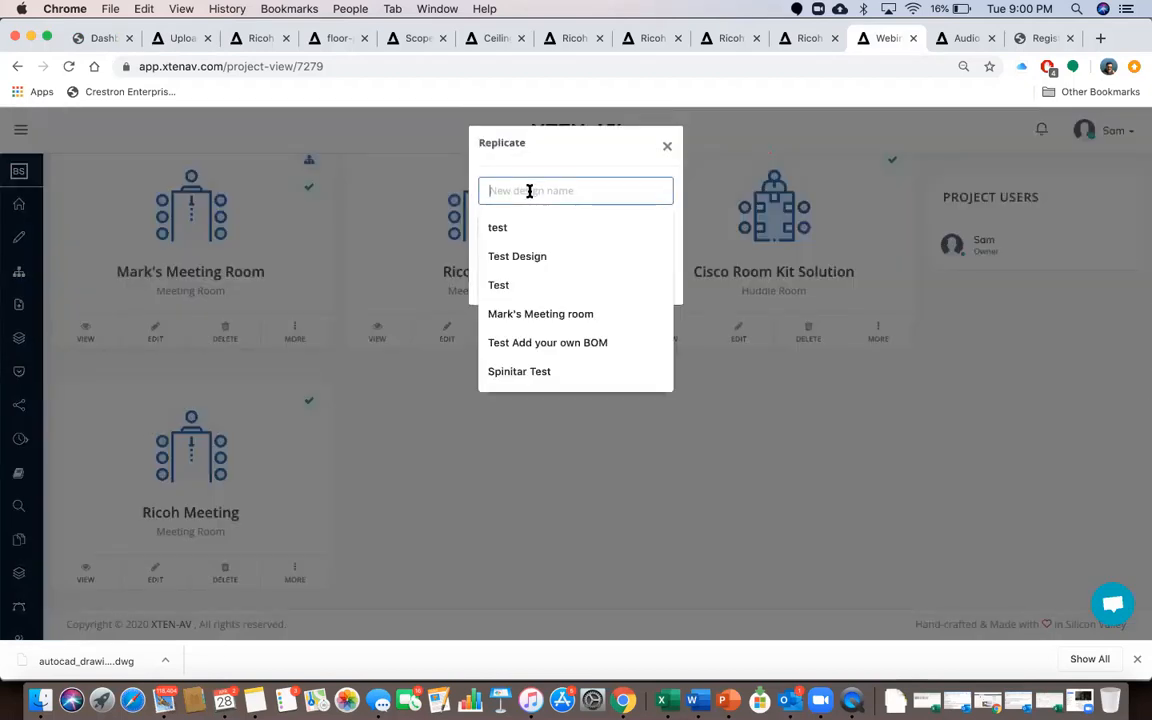
{"action": "type", "text": "cop"}
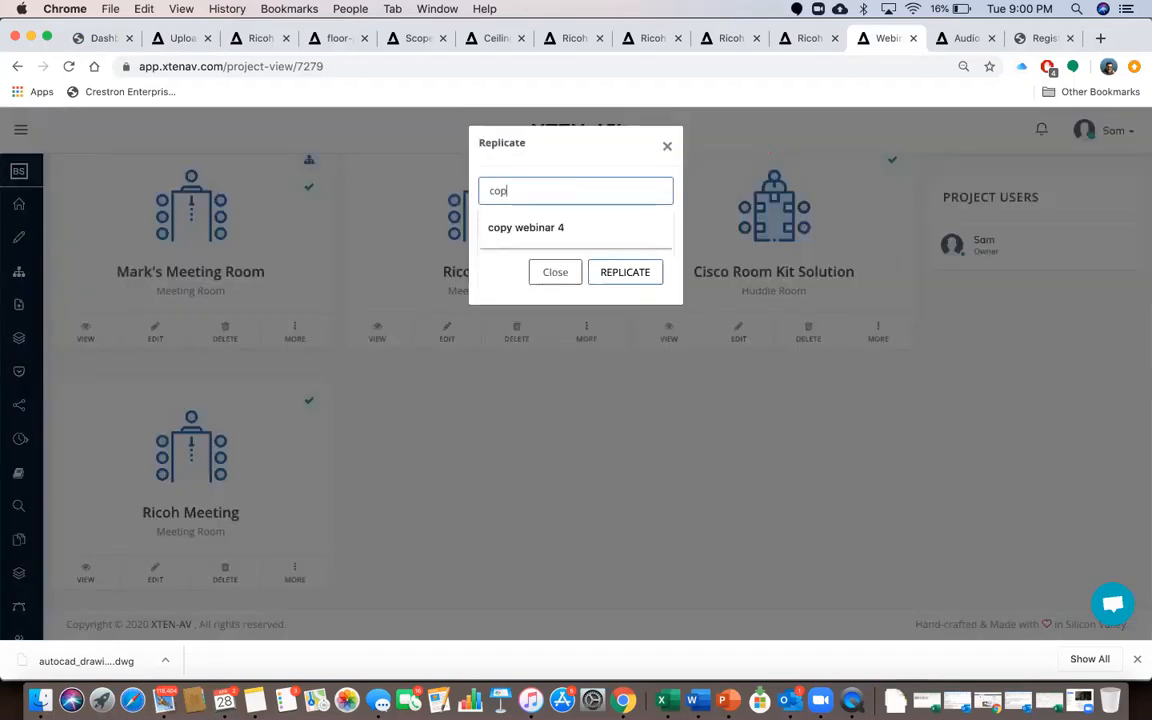
{"action": "type", "text": "y webinar 4"}
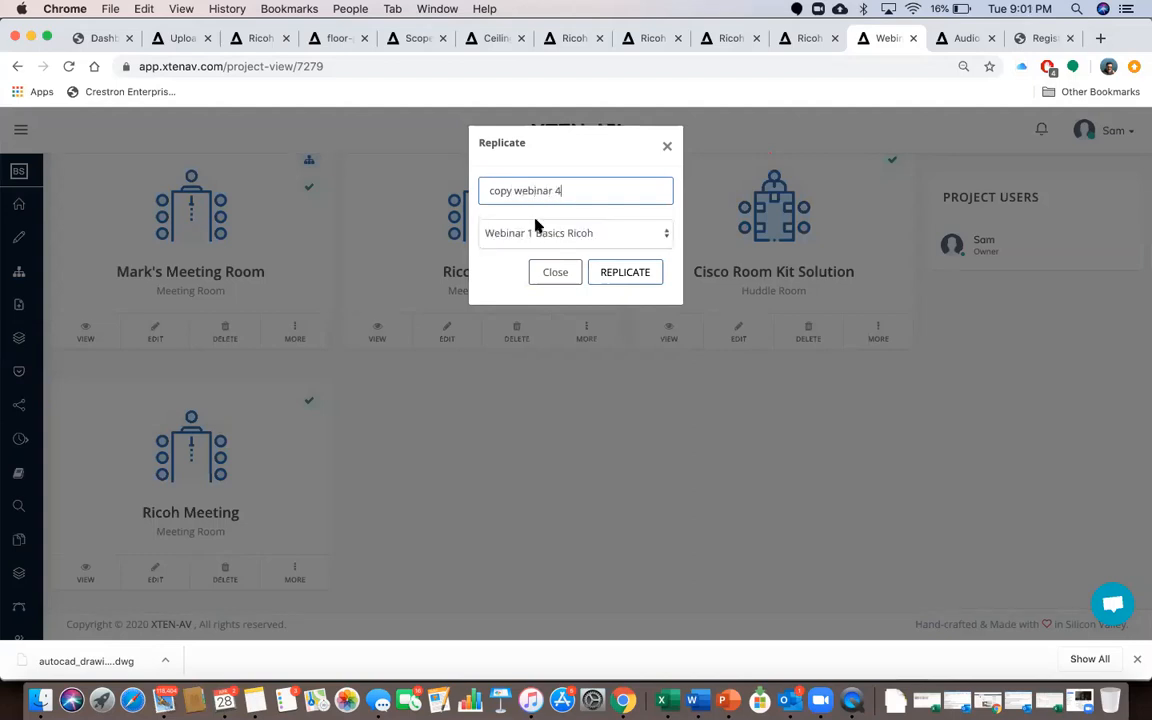
{"action": "left_click", "coordinate": [535, 233]}
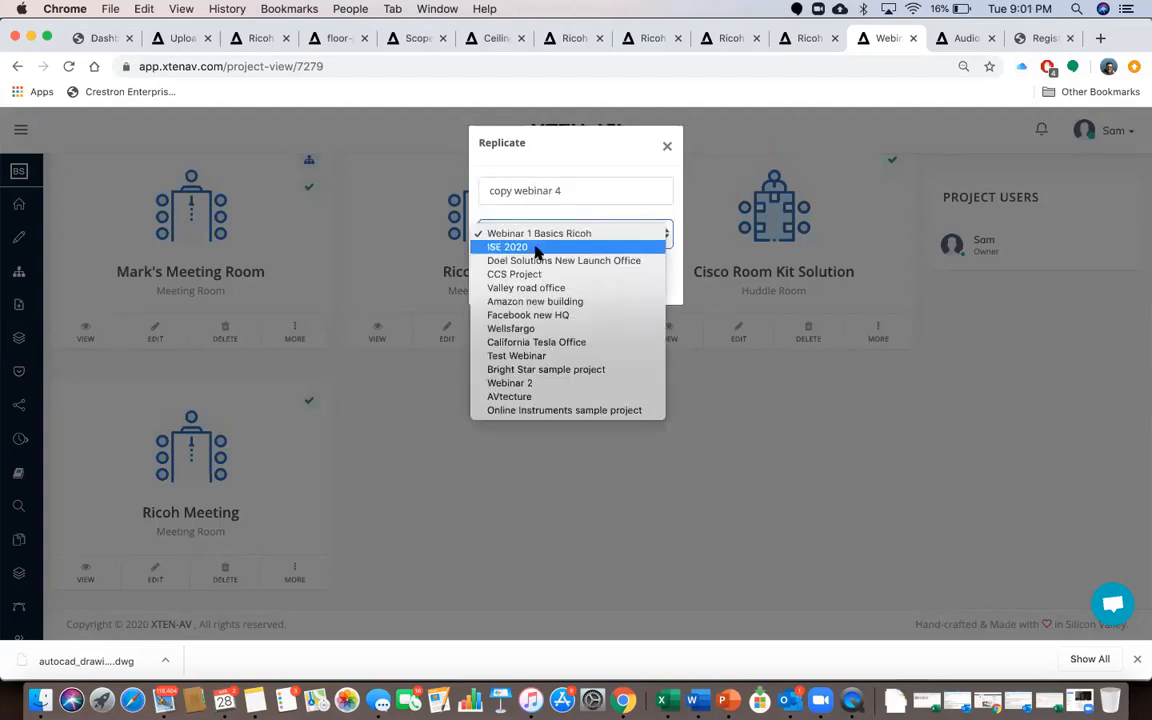
{"action": "left_click", "coordinate": [536, 247]}
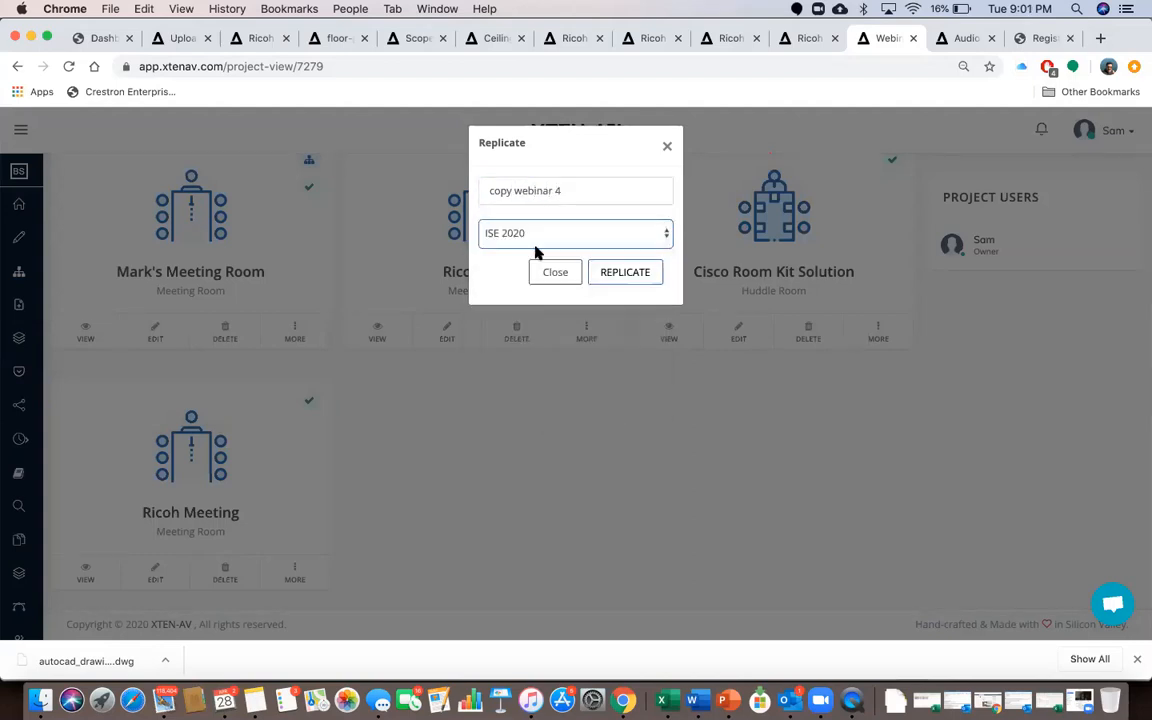
{"action": "left_click", "coordinate": [616, 274]}
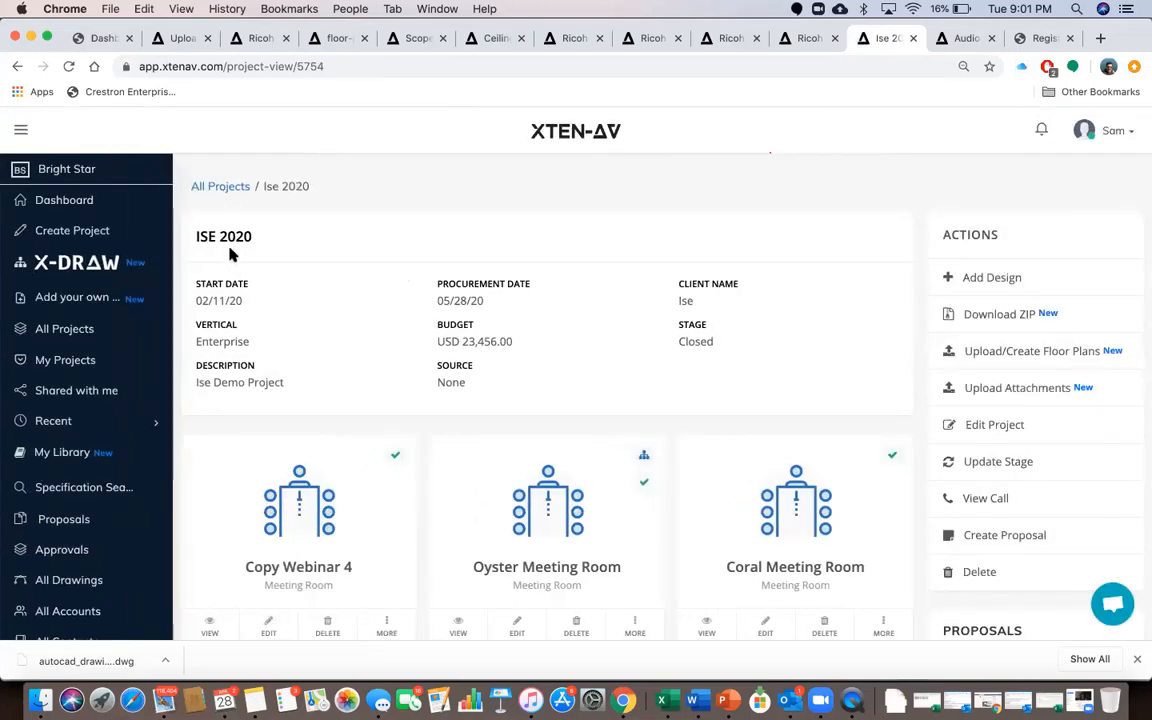
Check the additional options of the Copy Webinar 4 design in ISE 2020 and open the design for editing
{"action": "scroll", "coordinate": [298, 543], "scroll_direction": "down", "scroll_amount": 2}
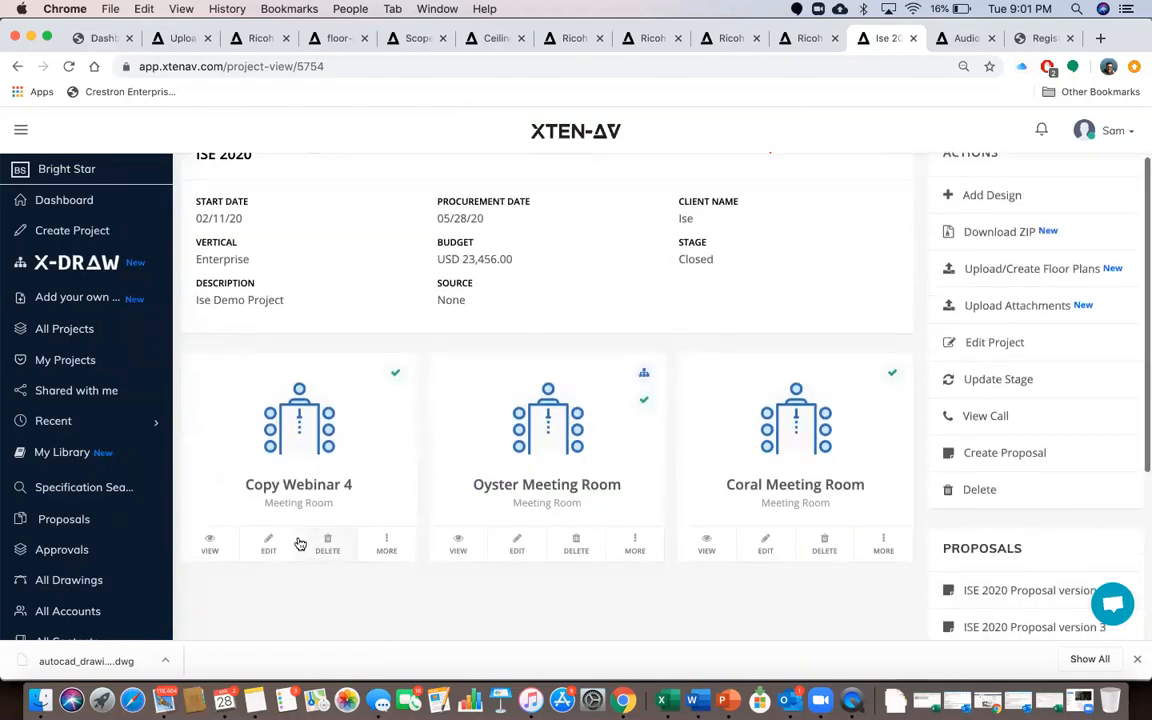
{"action": "left_click", "coordinate": [386, 548]}
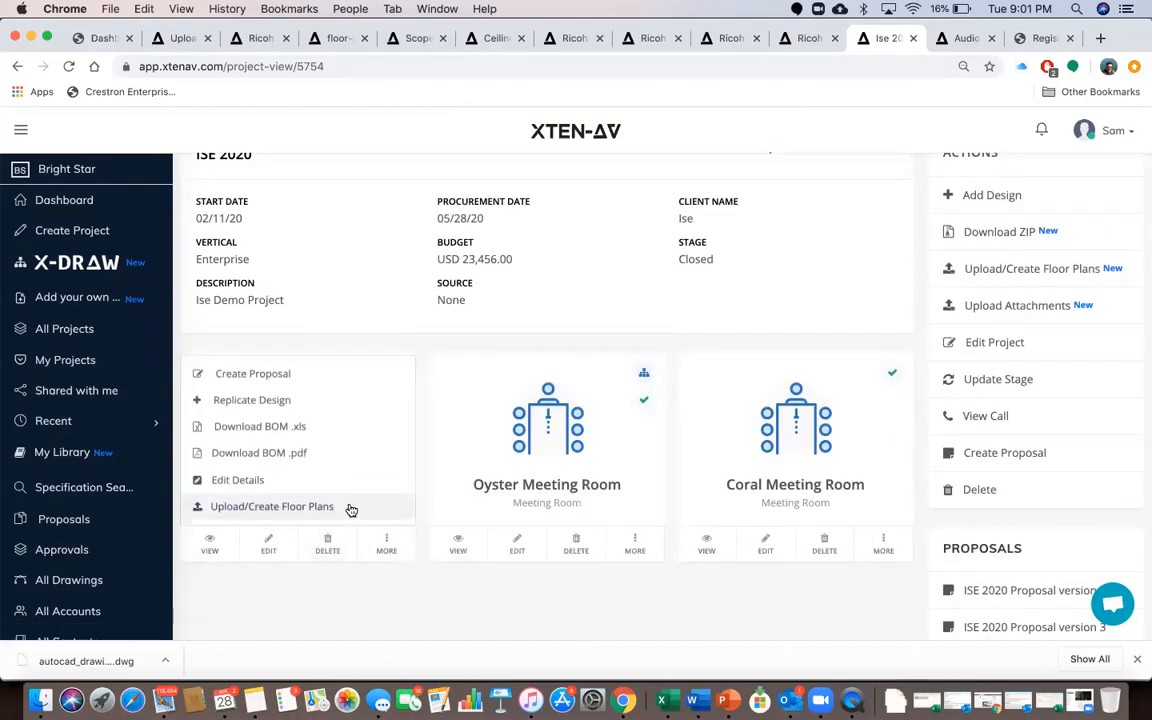
{"action": "left_click", "coordinate": [327, 573]}
{"action": "left_click", "coordinate": [263, 544]}
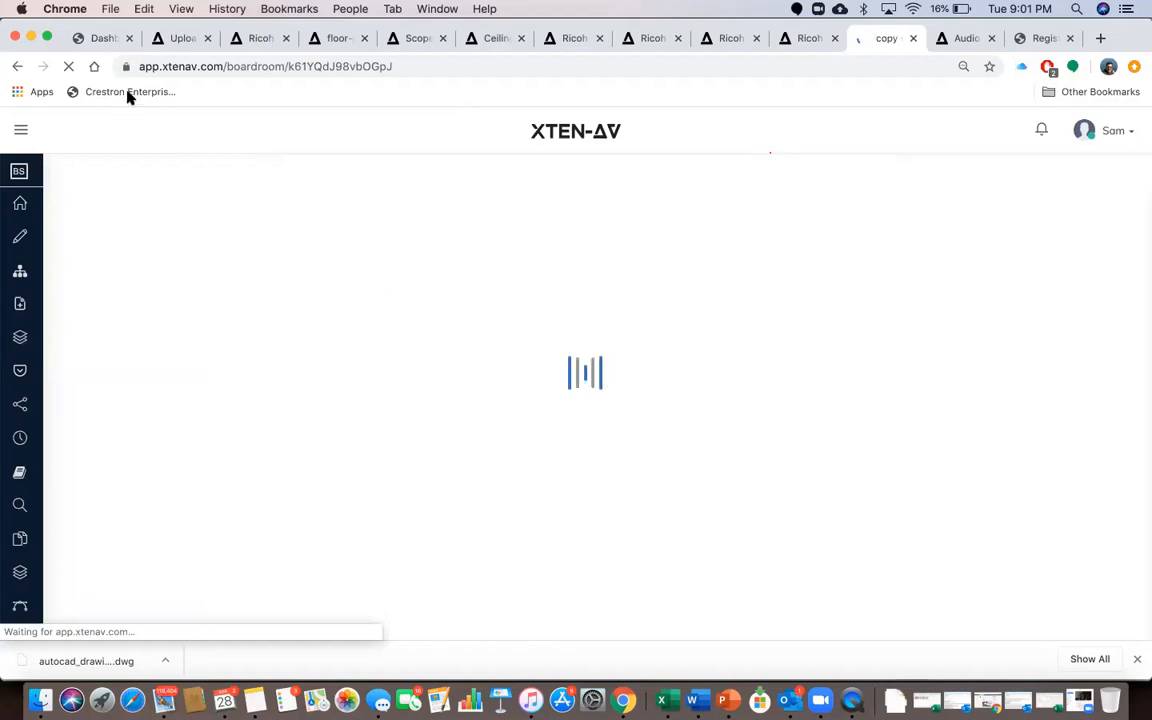
Return to the dashboard, open the recent Oyster Meeting Room design and review its product list
{"action": "left_click", "coordinate": [103, 38]}
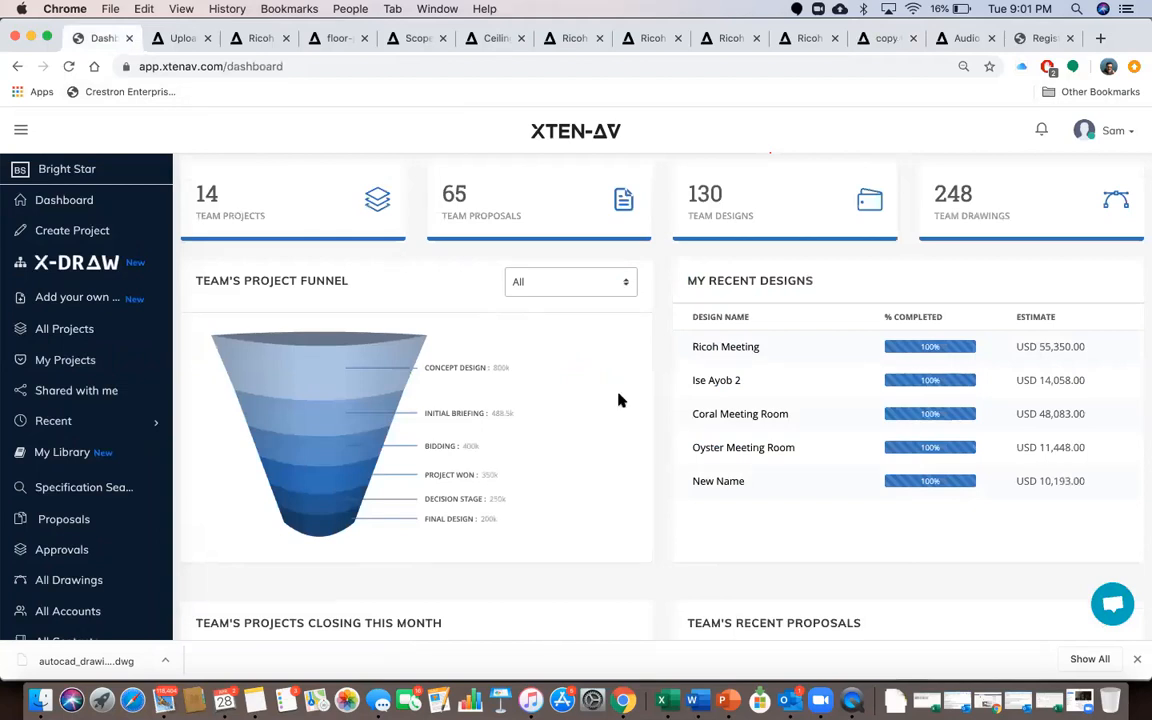
{"action": "left_click", "coordinate": [745, 447]}
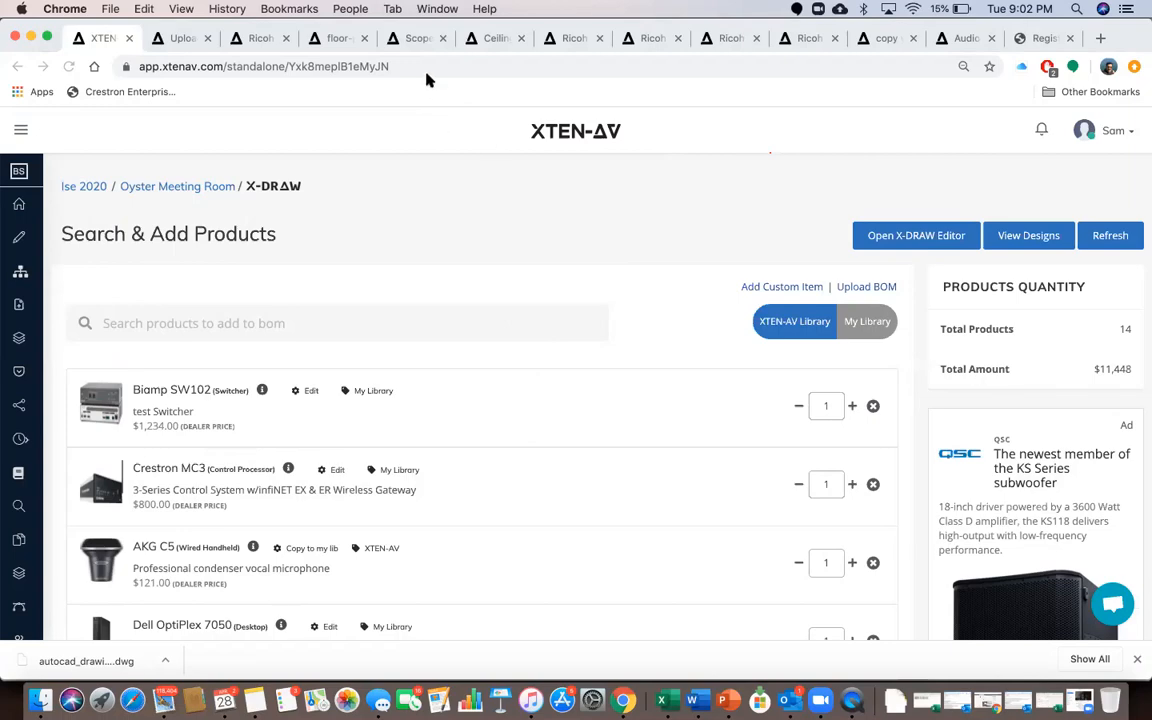
{"action": "scroll", "coordinate": [515, 438], "scroll_direction": "down", "scroll_amount": 2}
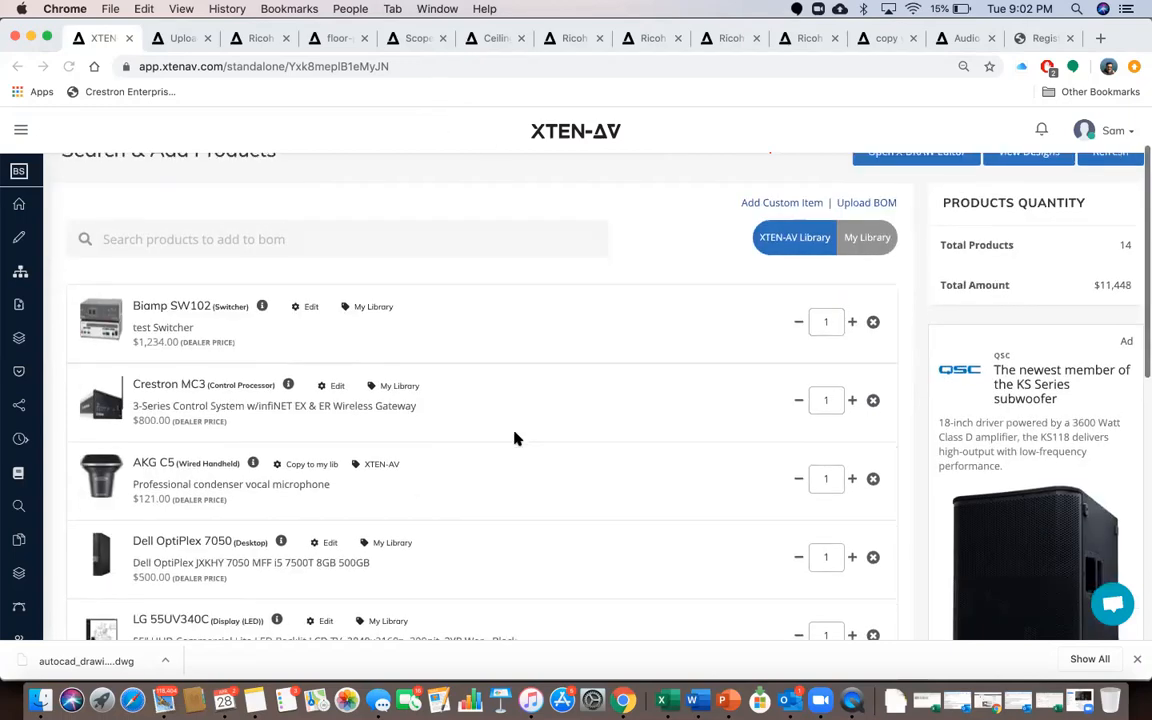
{"action": "scroll", "coordinate": [515, 438], "scroll_direction": "up", "scroll_amount": 2}
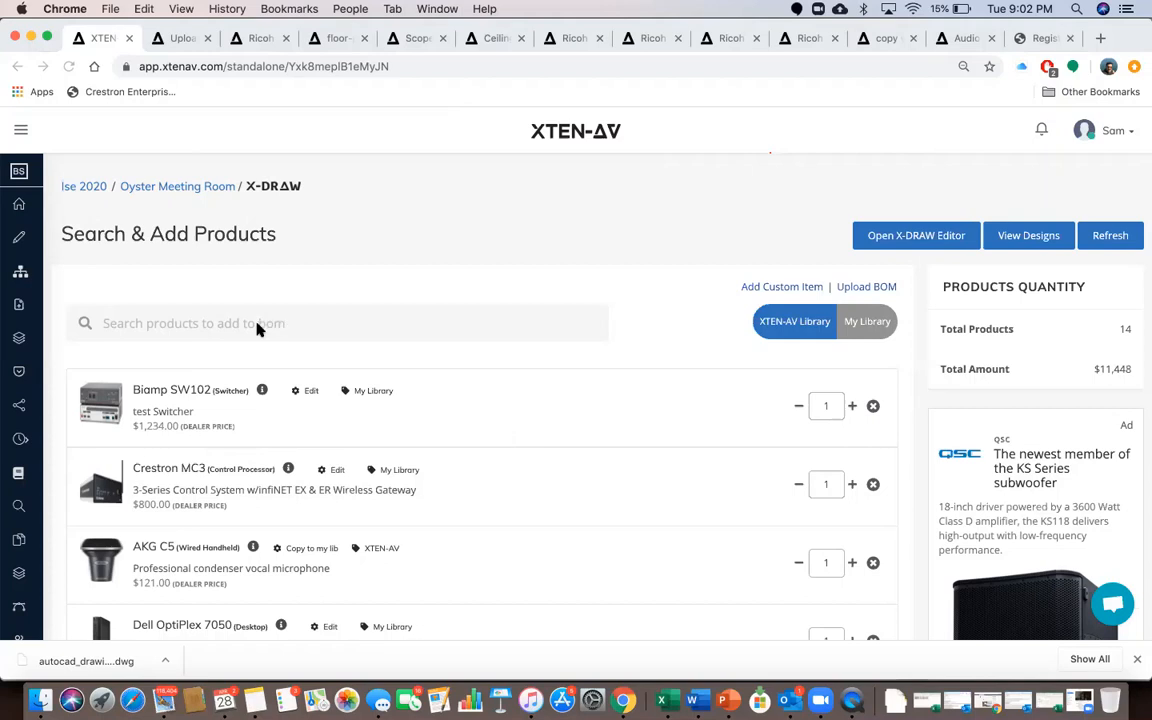
Search the XTEN-AV Library for AKG and try to add the AKG C5 microphone to the bill of material
{"action": "left_click", "coordinate": [211, 323]}
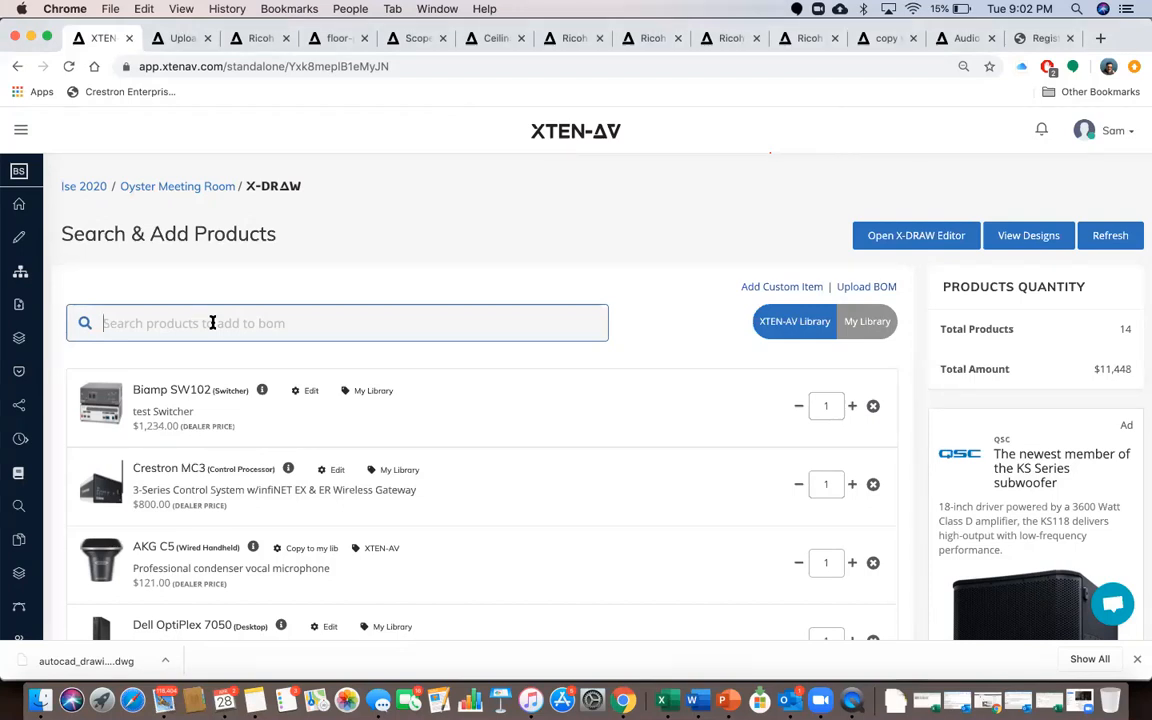
{"action": "type", "text": "AKG"}
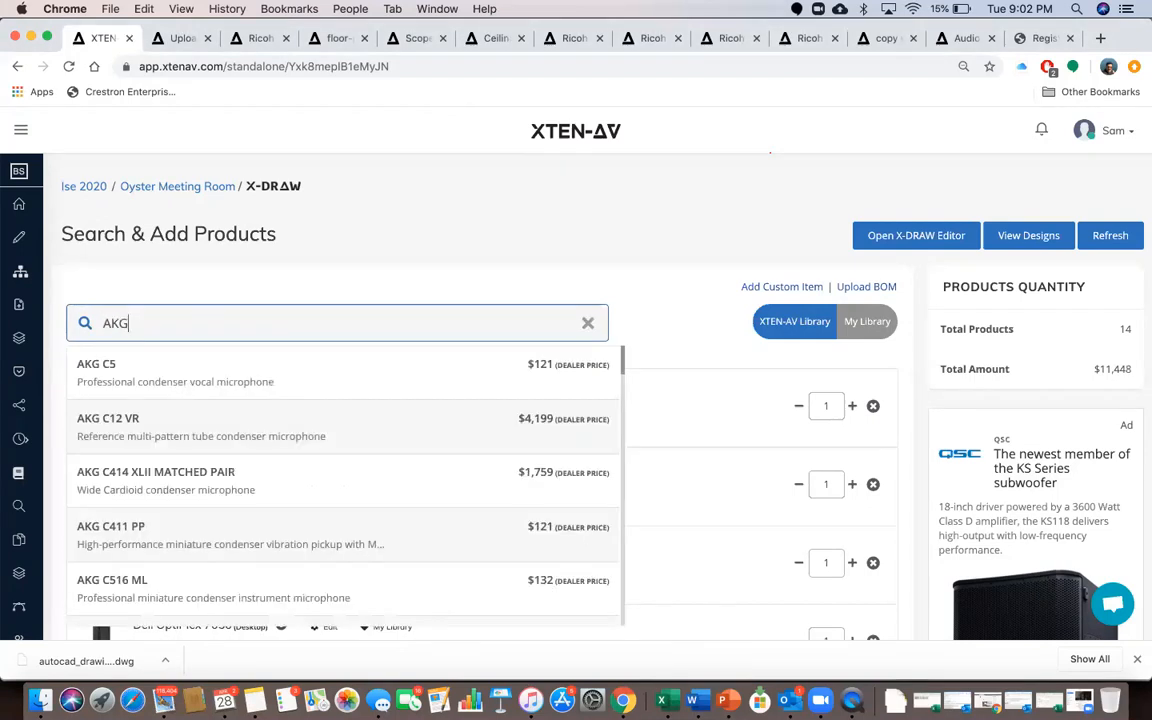
{"action": "left_click", "coordinate": [185, 368]}
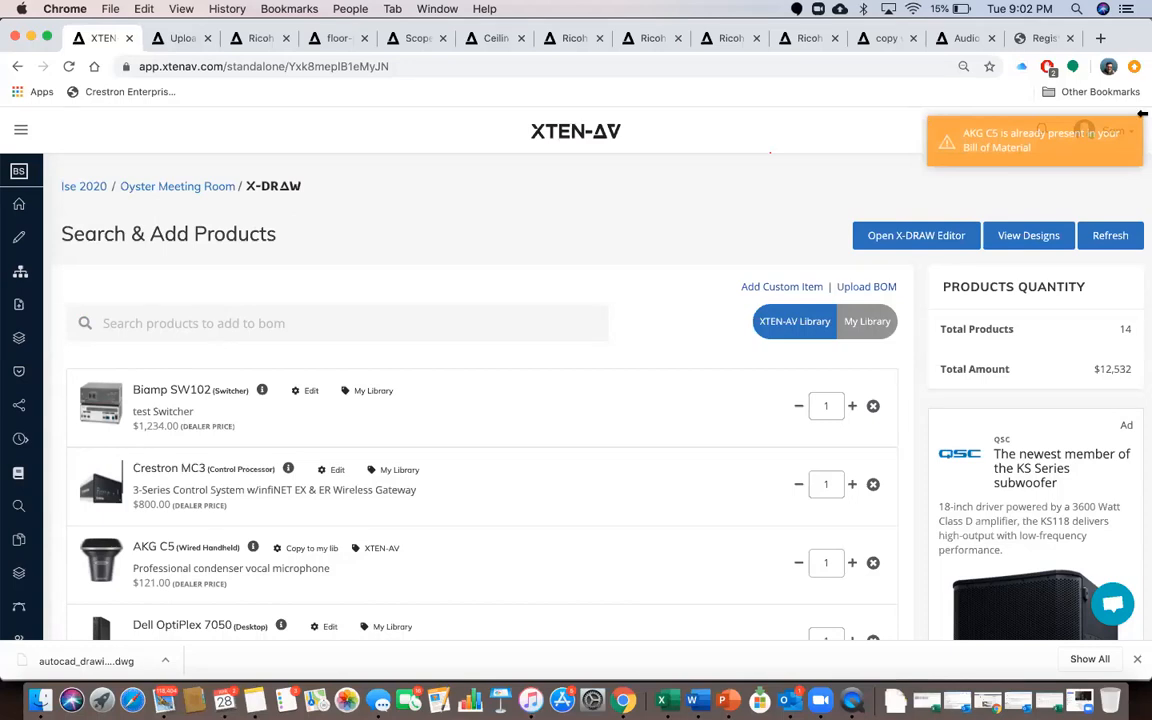
Search the XTEN-AV Library for Shure and add the SM58-50A vocal microphone to the bill of material
{"action": "left_click", "coordinate": [339, 338]}
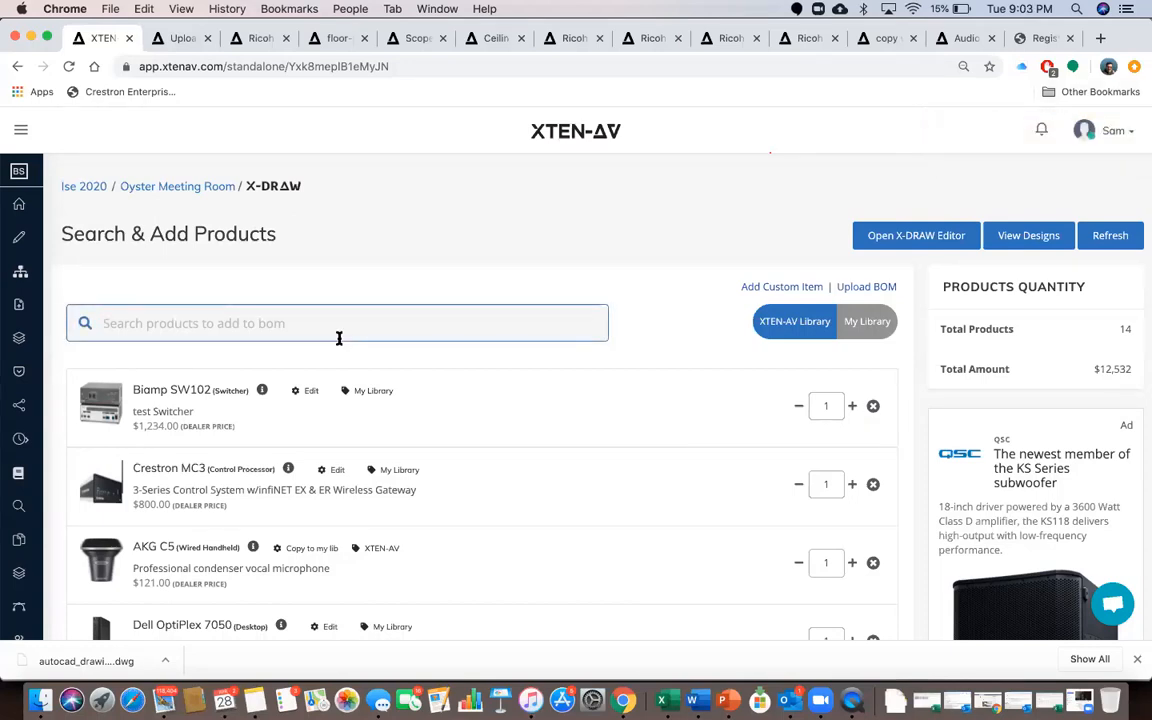
{"action": "type", "text": "Shure"}
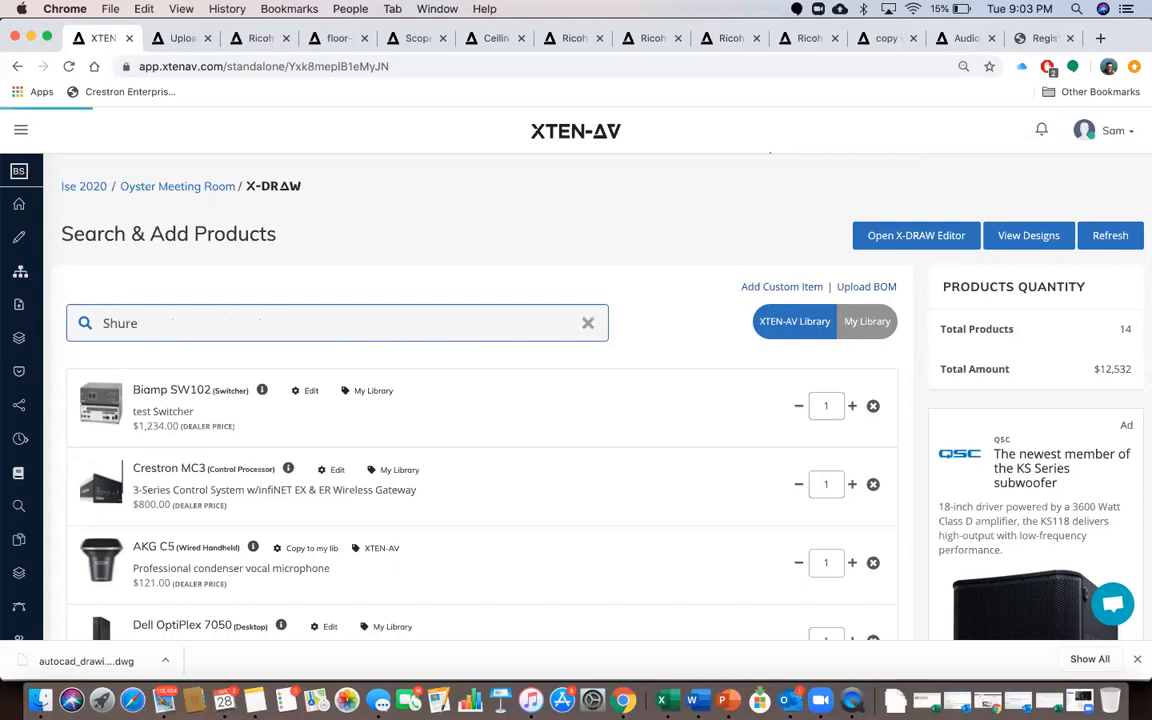
{"action": "scroll", "coordinate": [221, 435], "scroll_direction": "down", "scroll_amount": 2}
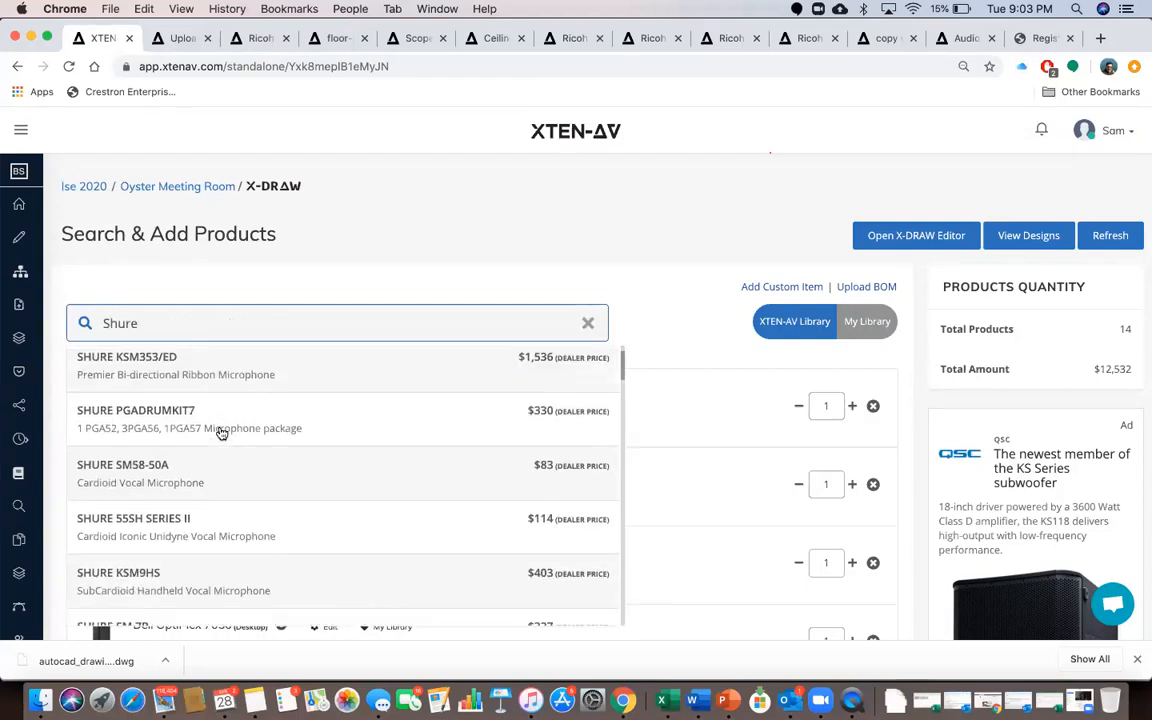
{"action": "left_click", "coordinate": [219, 470]}
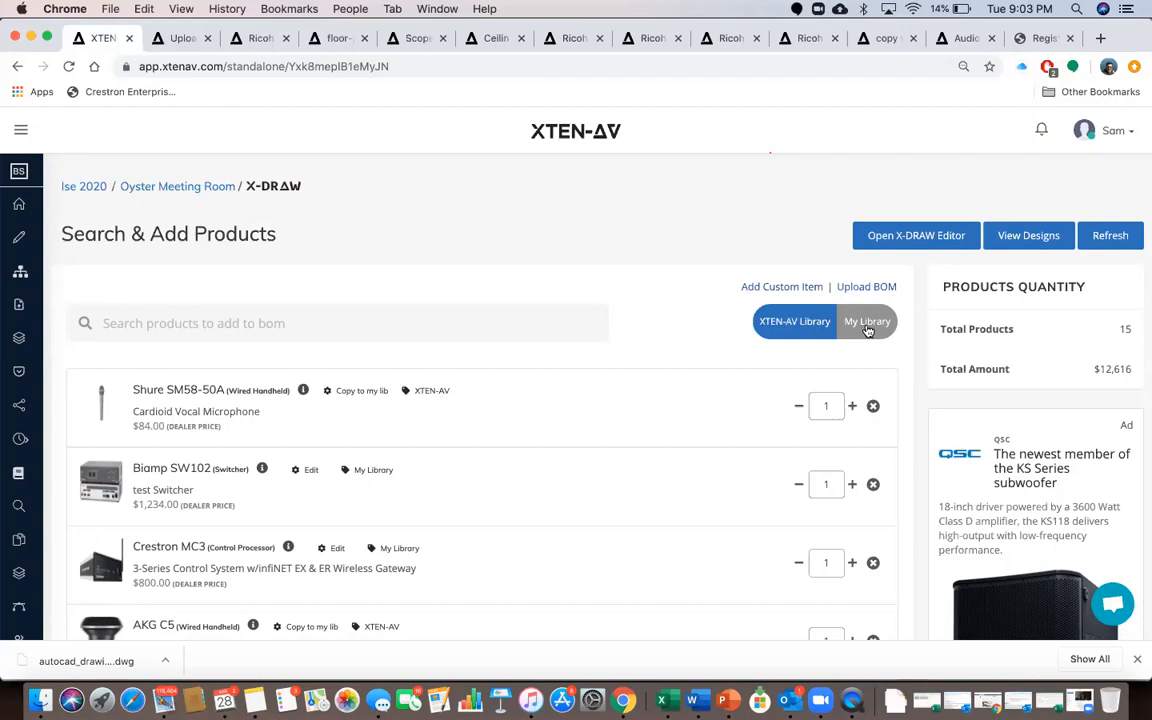
Copy the Shure SM58-50A microphone from the XTEN-AV Library to My Library and review its product details
{"action": "left_click", "coordinate": [868, 325]}
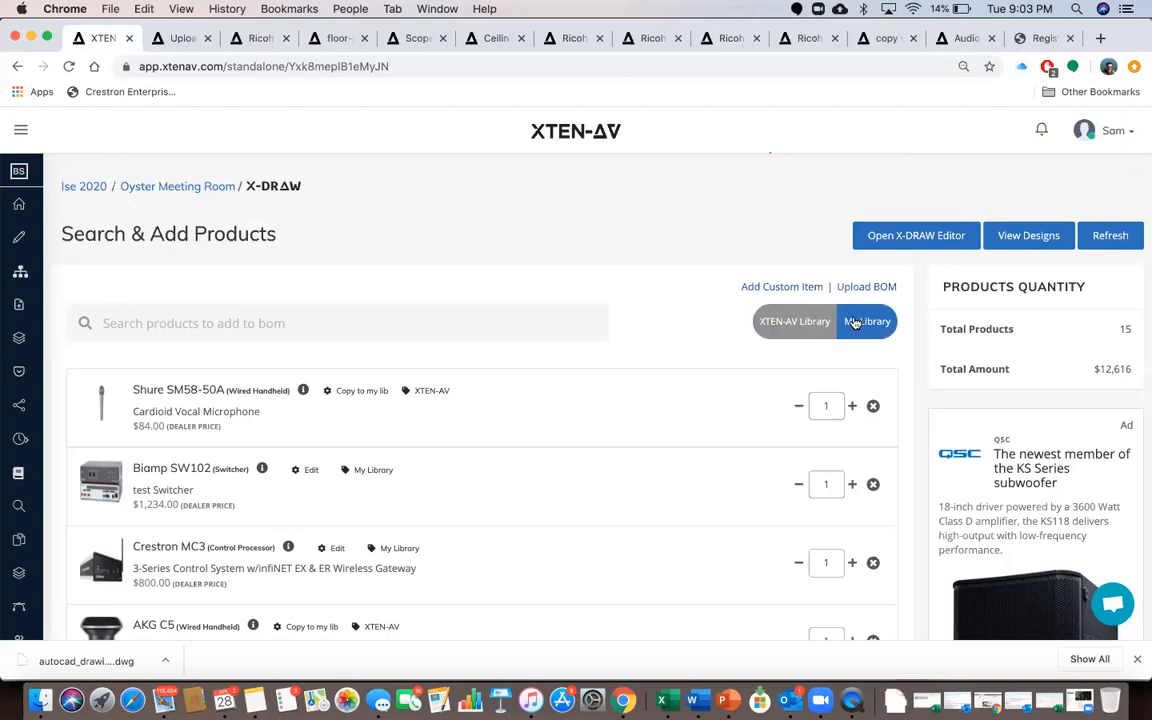
{"action": "left_click", "coordinate": [783, 326]}
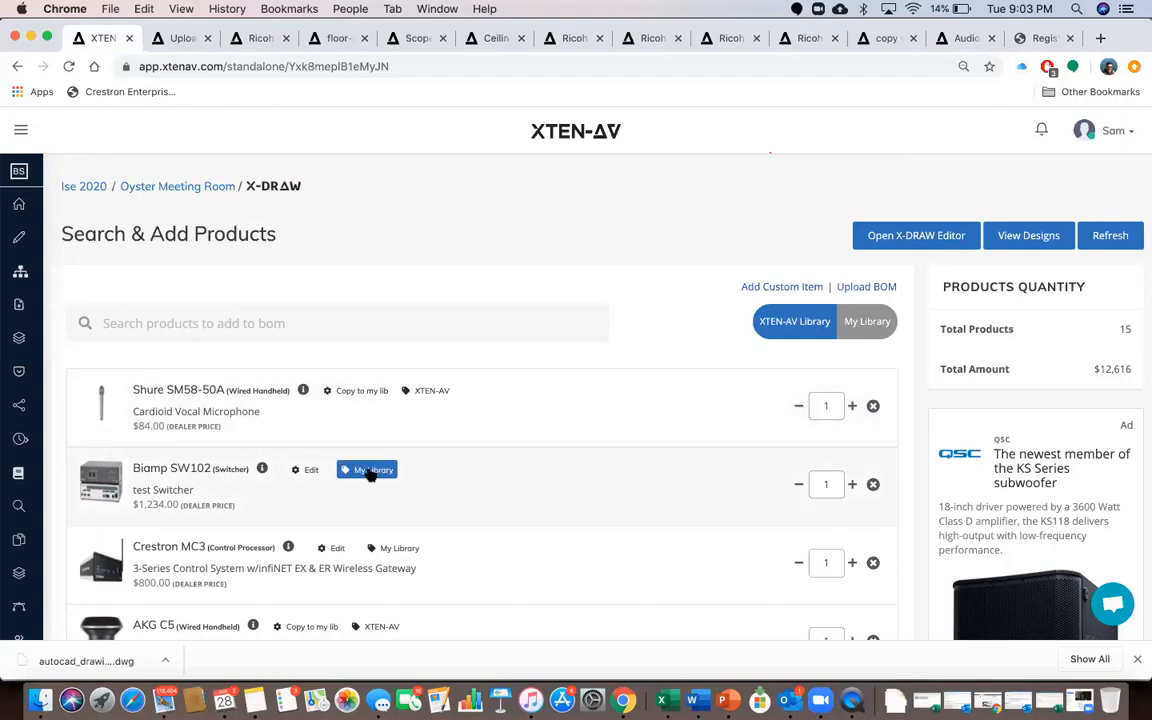
{"action": "left_click", "coordinate": [354, 394]}
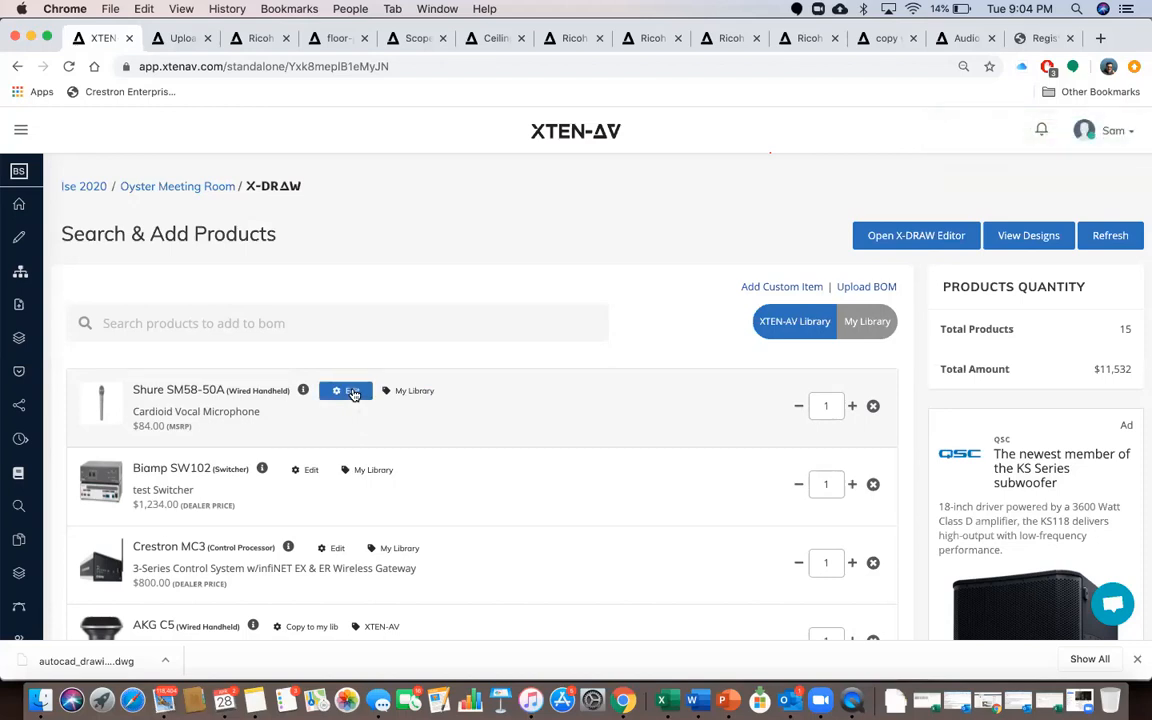
{"action": "left_click", "coordinate": [350, 392]}
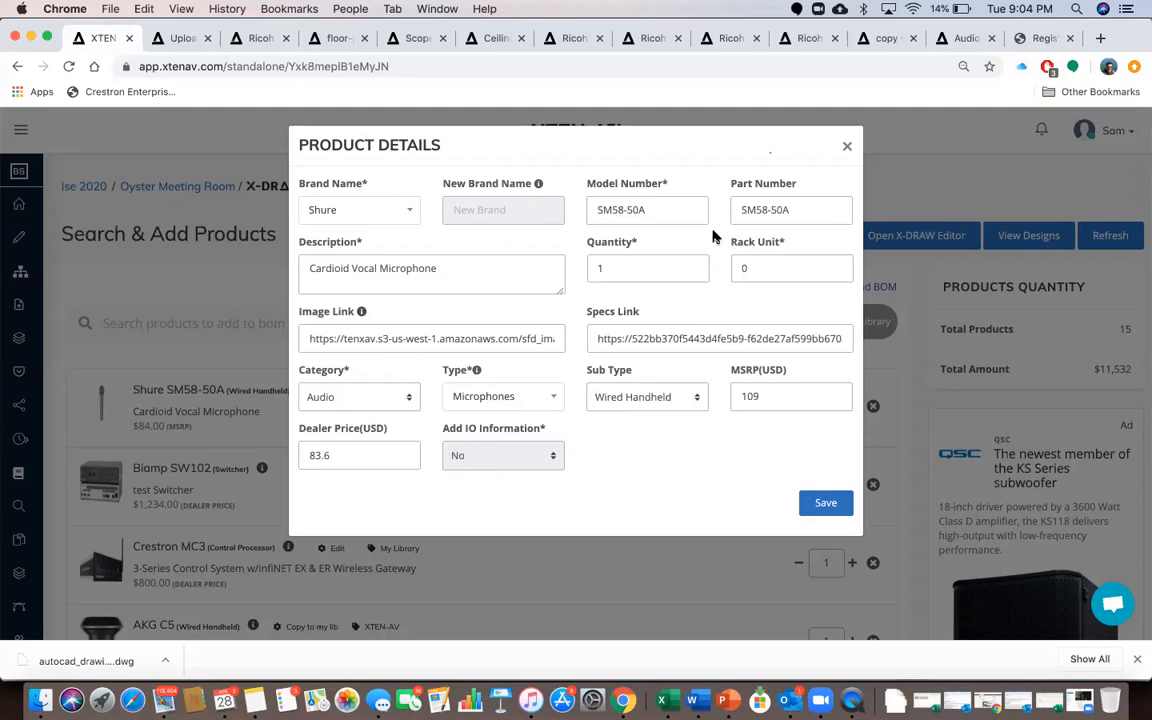
{"action": "left_click", "coordinate": [847, 146]}
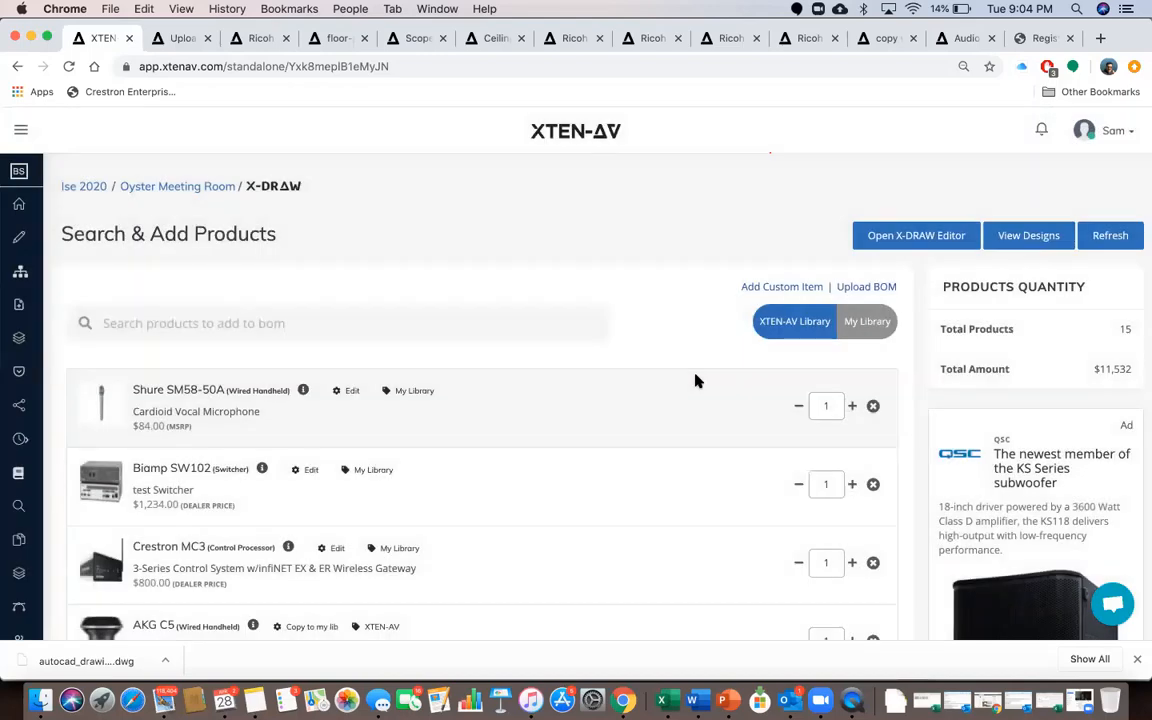
Set the product search to use My Library and make the search ready for a product name
{"action": "left_click", "coordinate": [869, 320]}
{"action": "left_click", "coordinate": [504, 319]}
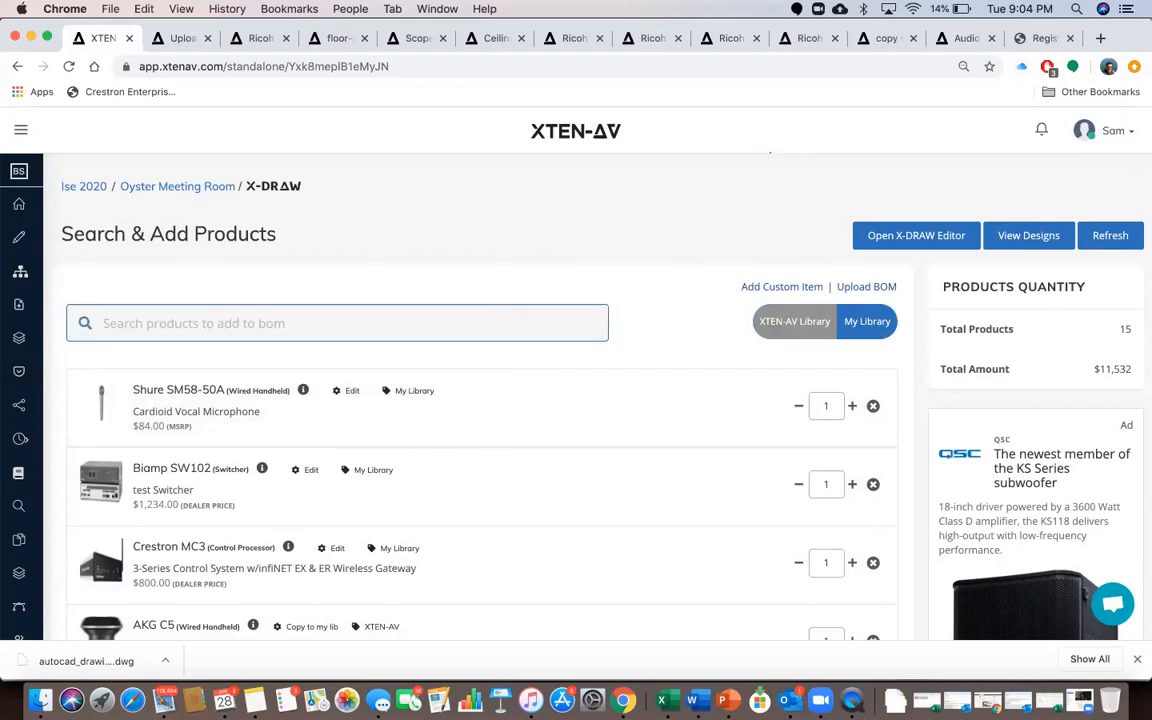
Search My Library for Shure products and clear the search
{"action": "type", "text": "Shure"}
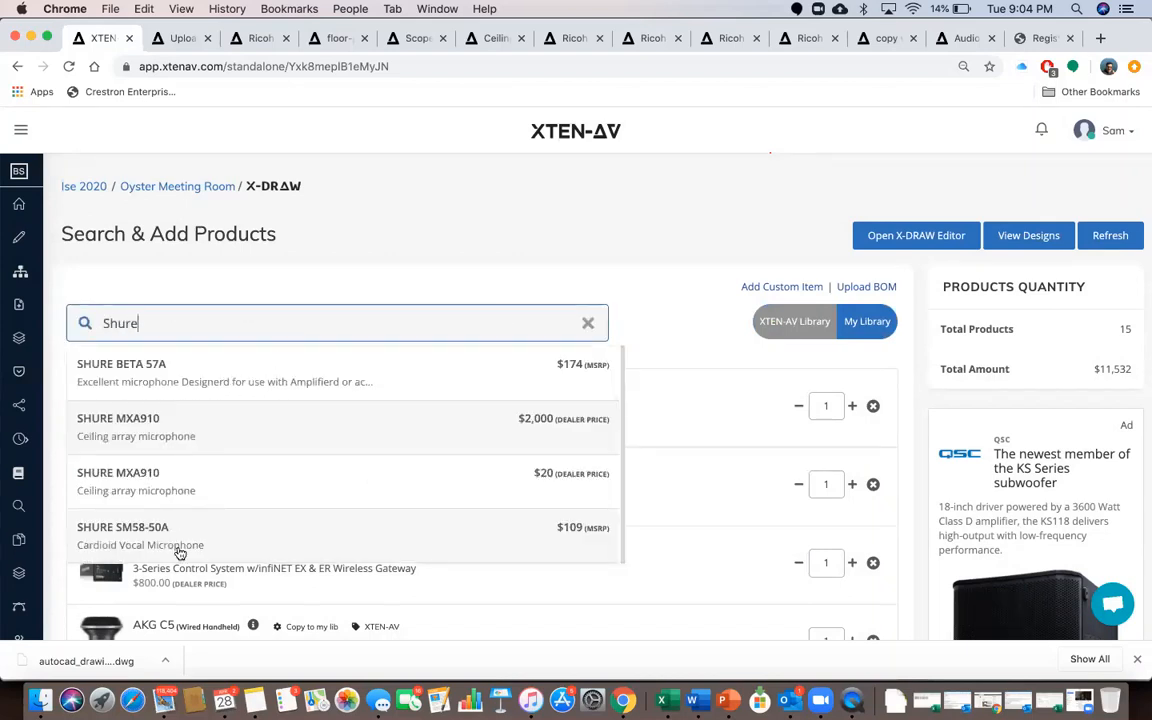
{"action": "left_click", "coordinate": [587, 328]}
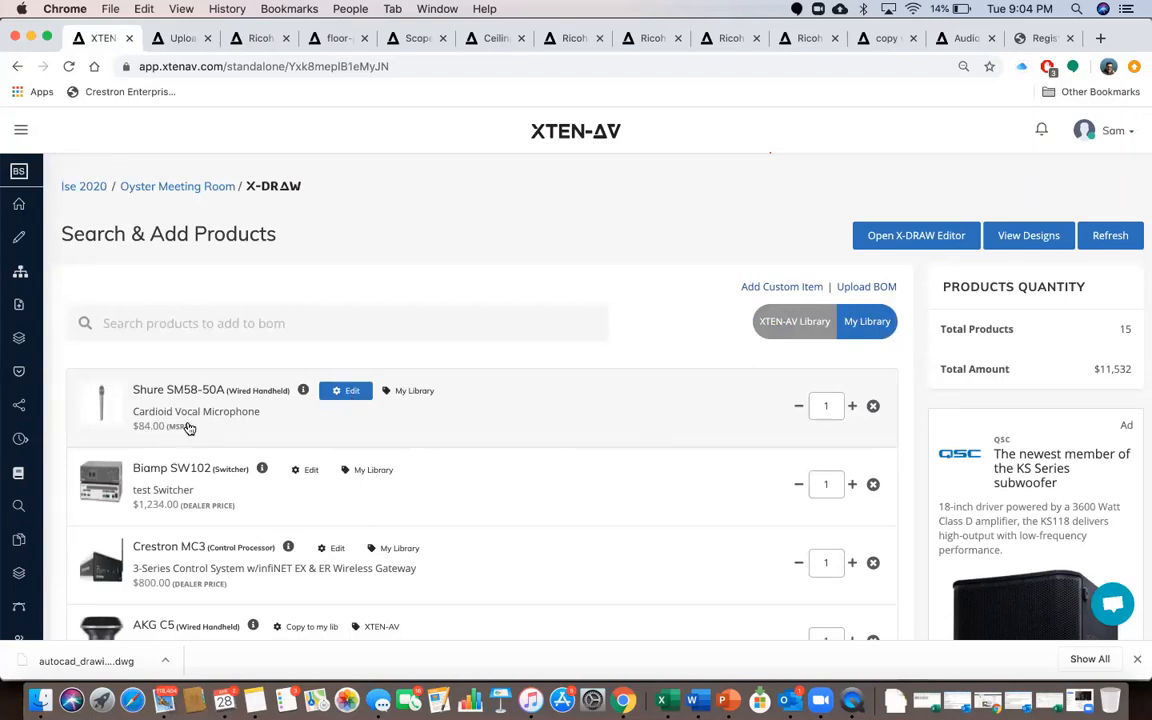
Set the dealer price of the Shure SM58-50A microphone to 56 USD and save the product
{"action": "left_click", "coordinate": [345, 390]}
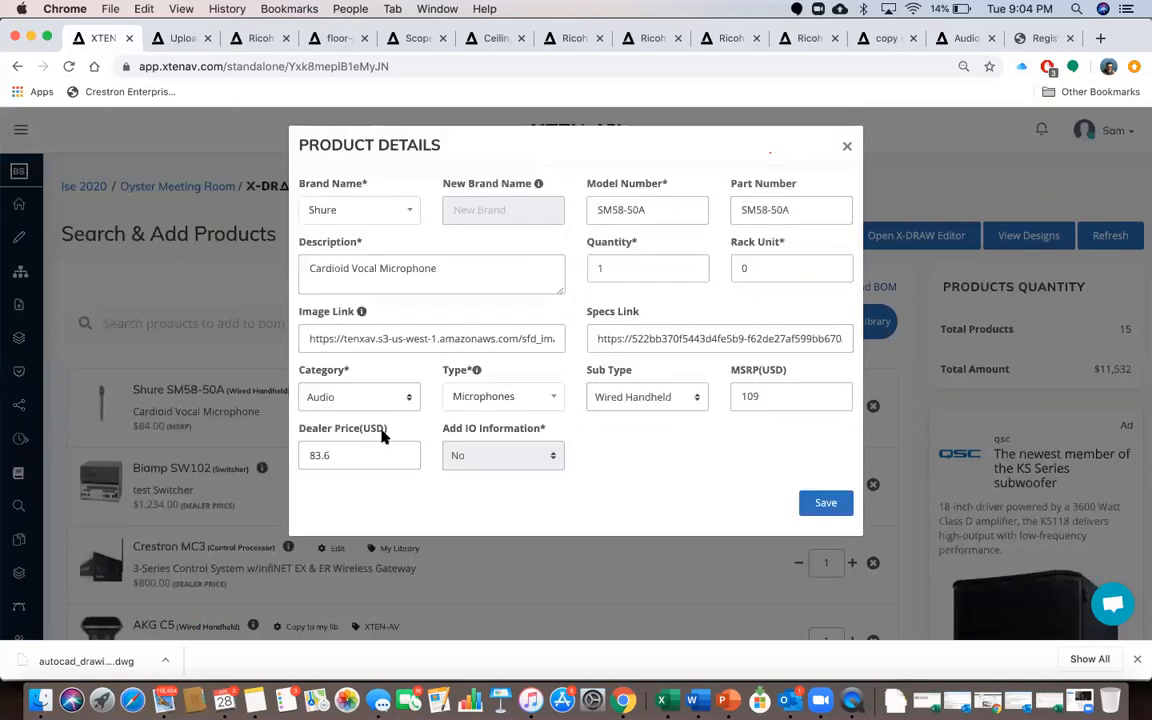
{"action": "double_click", "coordinate": [342, 460]}
{"action": "key", "text": "BackSpace"}
{"action": "type", "text": "2"}
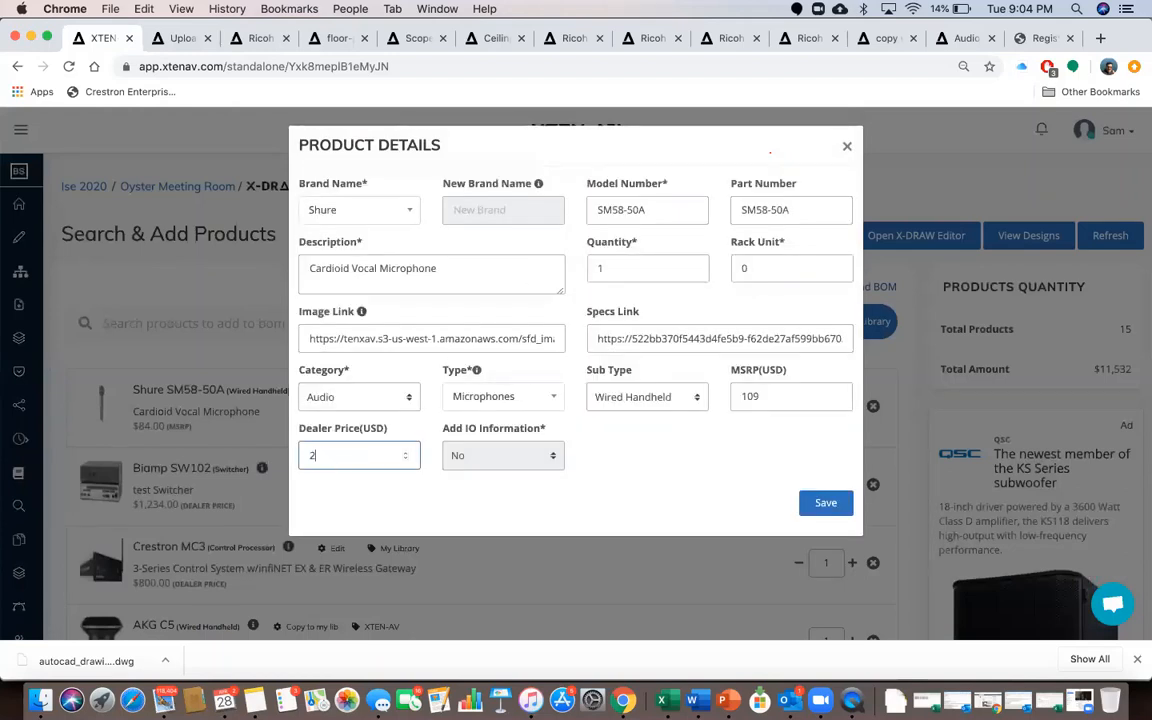
{"action": "type", "text": "00"}
{"action": "key", "text": "BackSpace"}
{"action": "key", "text": "BackSpace"}
{"action": "key", "text": "BackSpace"}
{"action": "type", "text": "56"}
{"action": "left_click", "coordinate": [837, 502]}
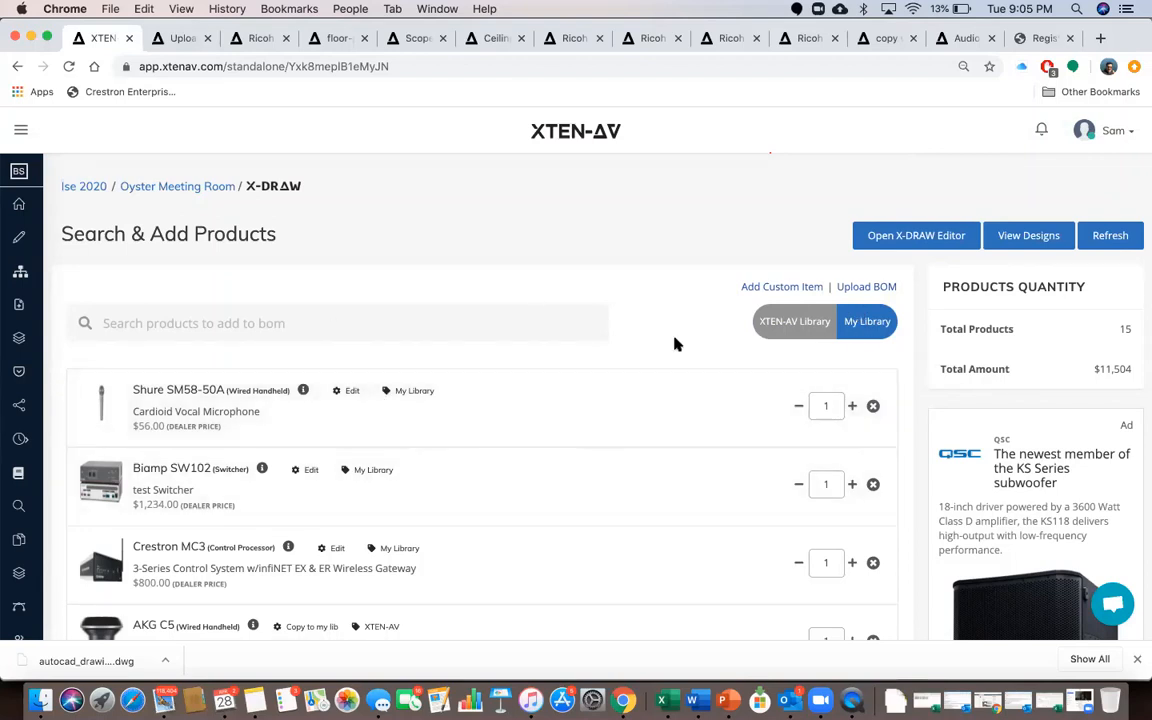
Switch the product search to the XTEN-AV Library and start a custom item, looking through its available brands
{"action": "left_click", "coordinate": [793, 322]}
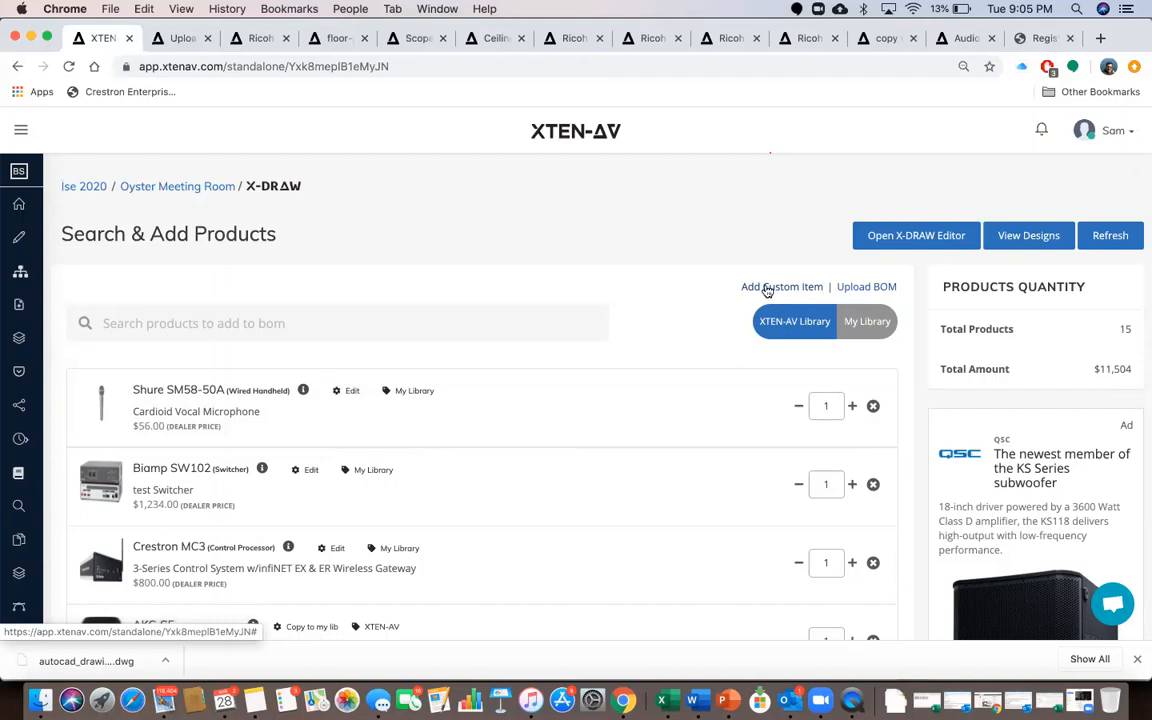
{"action": "left_click", "coordinate": [767, 289]}
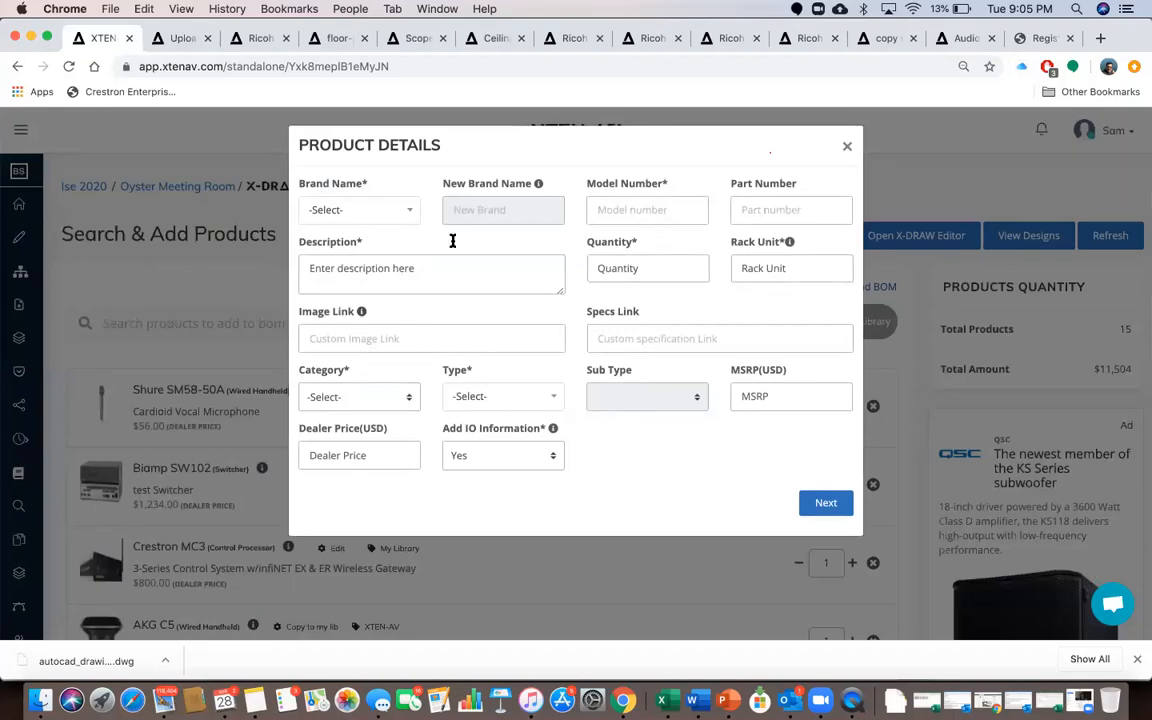
{"action": "left_click", "coordinate": [401, 209]}
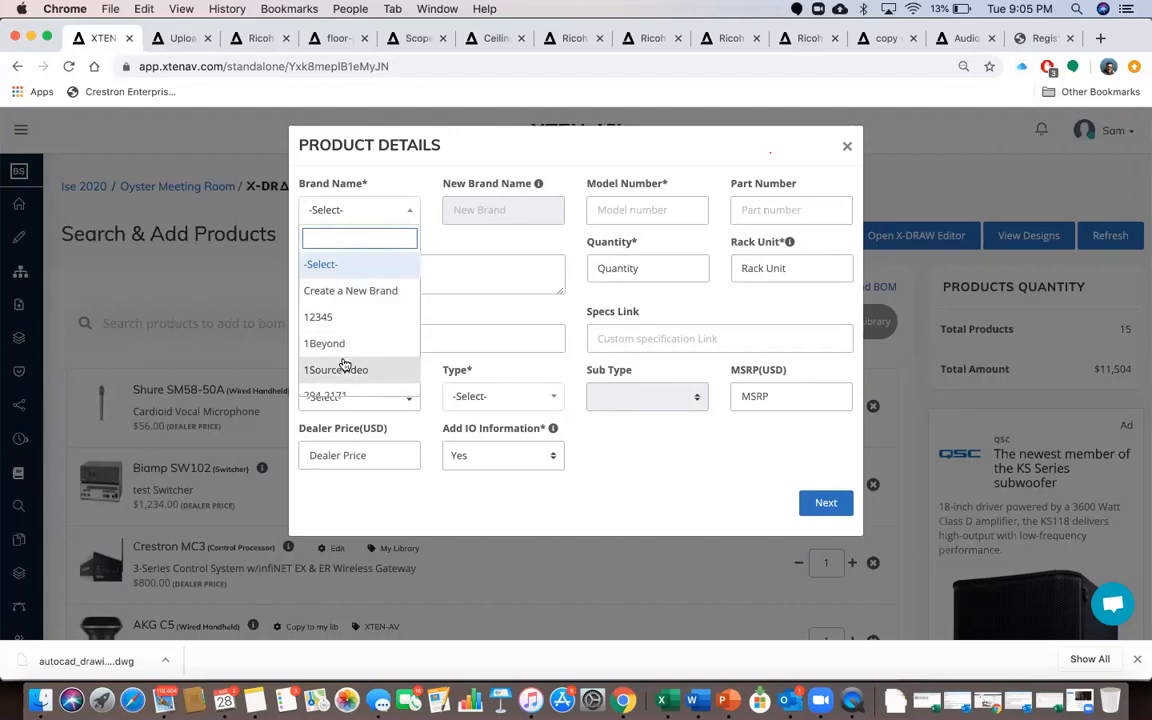
{"action": "scroll", "coordinate": [343, 364], "scroll_direction": "down", "scroll_amount": 5}
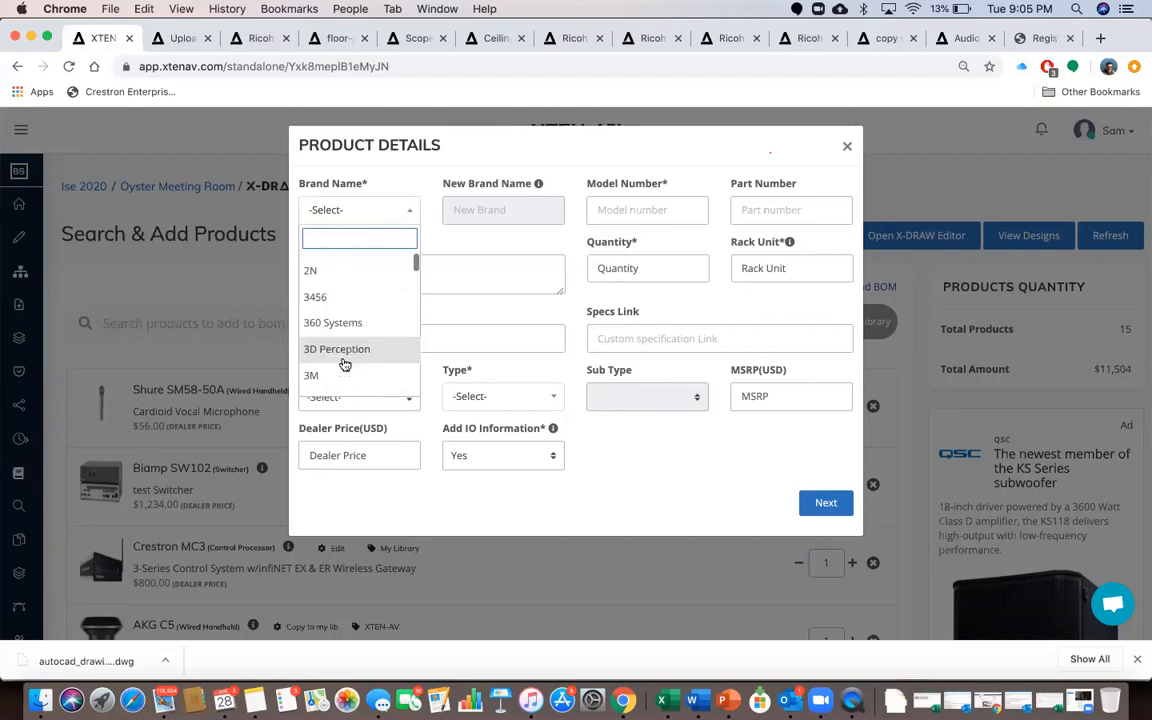
{"action": "left_click", "coordinate": [612, 236]}
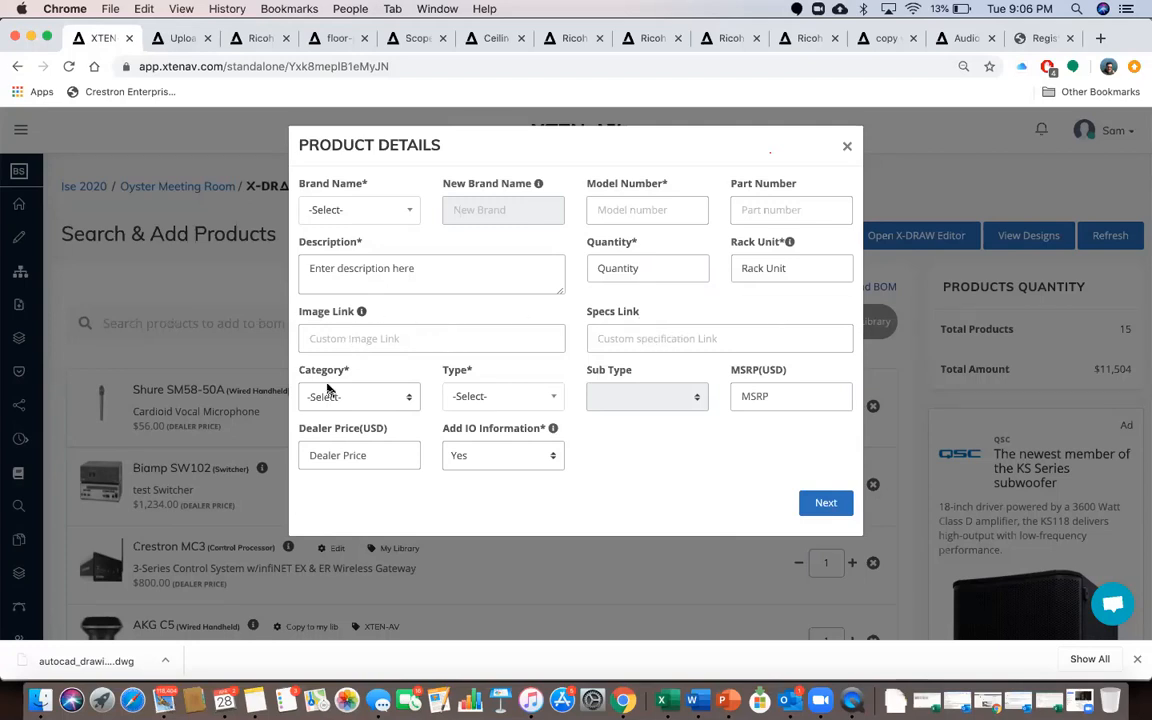
Set the custom item's category to Video and look through the available types and categories
{"action": "left_click", "coordinate": [364, 398]}
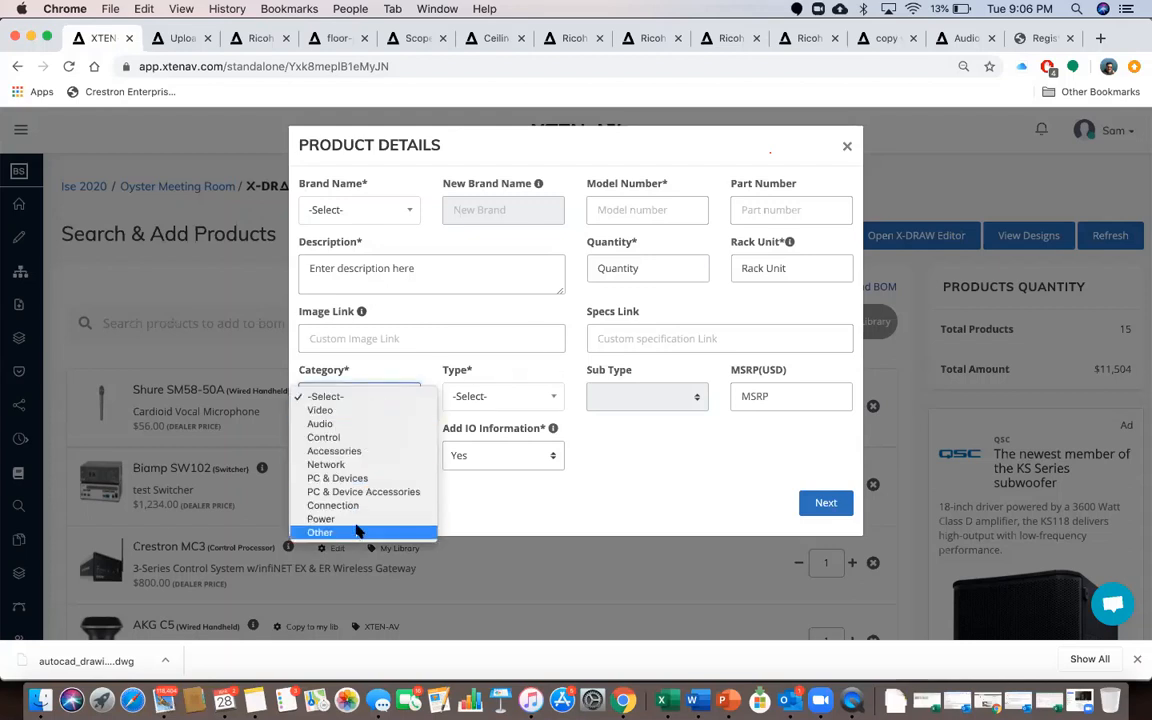
{"action": "left_click", "coordinate": [493, 397]}
{"action": "left_click", "coordinate": [493, 398]}
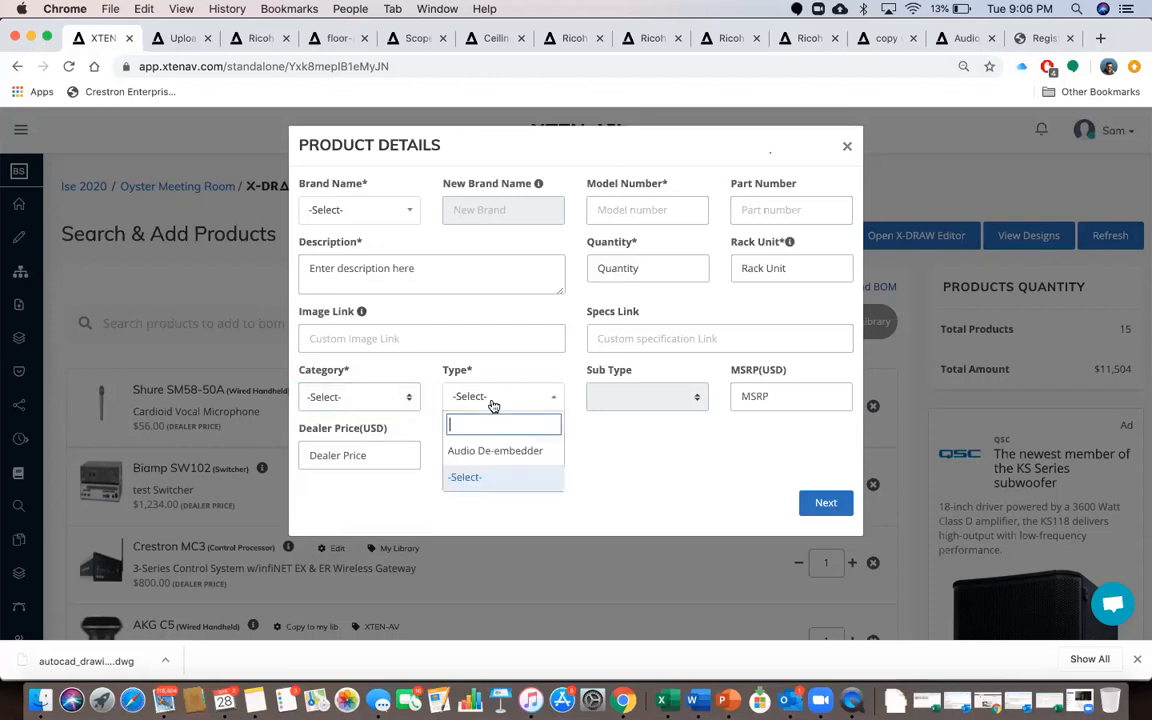
{"action": "left_click", "coordinate": [407, 400]}
{"action": "left_click", "coordinate": [407, 400]}
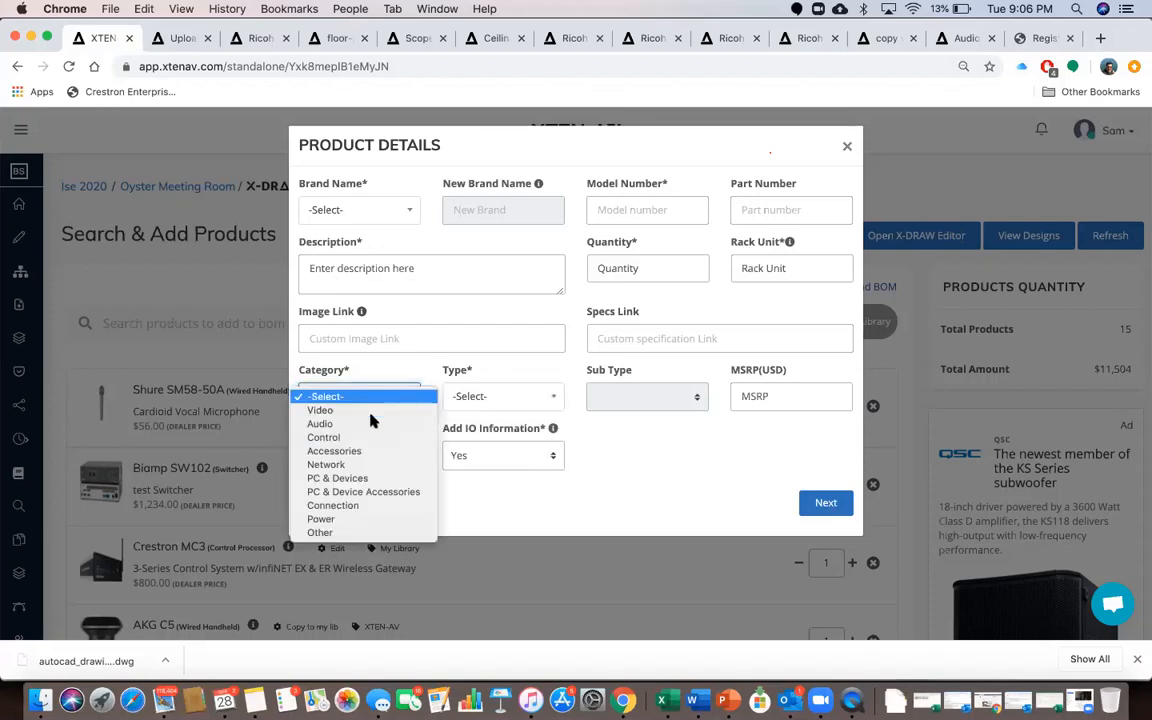
{"action": "left_click", "coordinate": [372, 408]}
{"action": "left_click", "coordinate": [525, 405]}
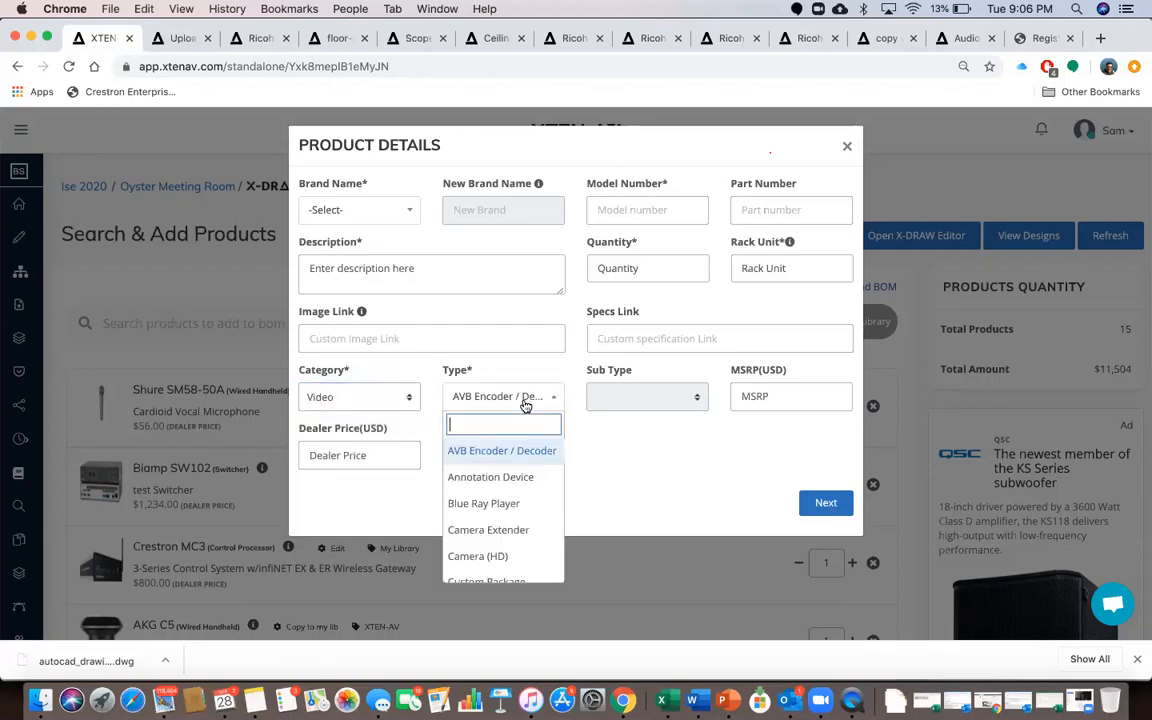
{"action": "scroll", "coordinate": [514, 489], "scroll_direction": "down", "scroll_amount": 10}
{"action": "scroll", "coordinate": [515, 494], "scroll_direction": "down", "scroll_amount": 3}
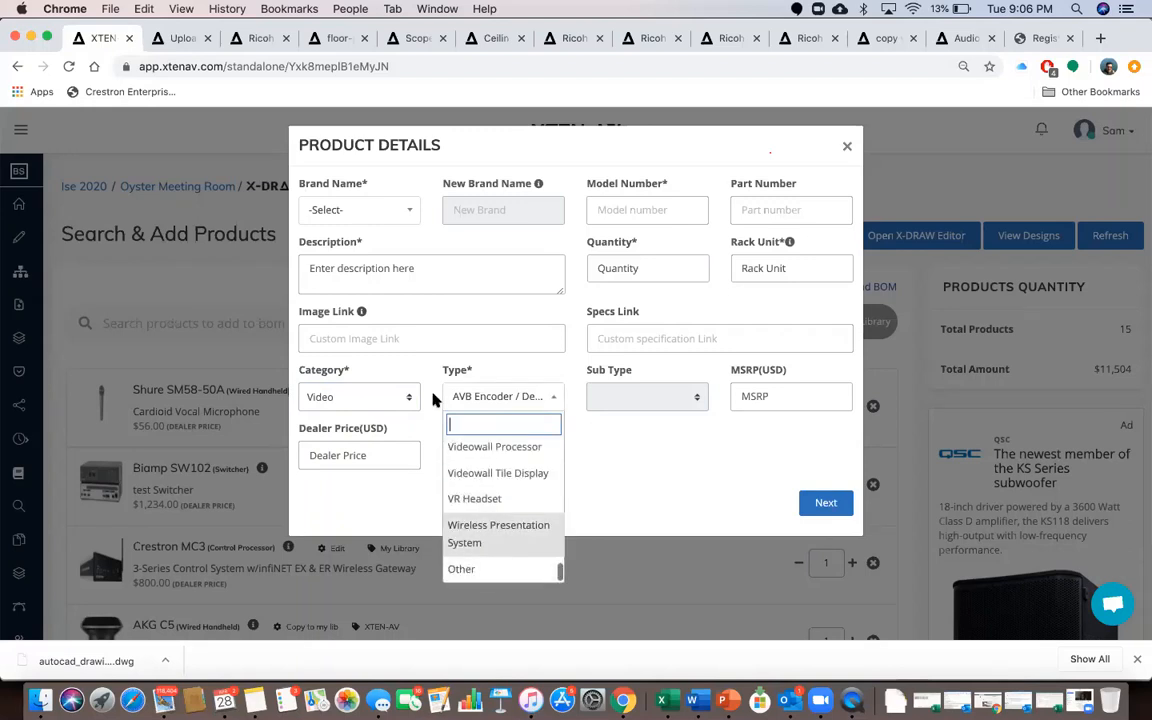
{"action": "left_click", "coordinate": [393, 396]}
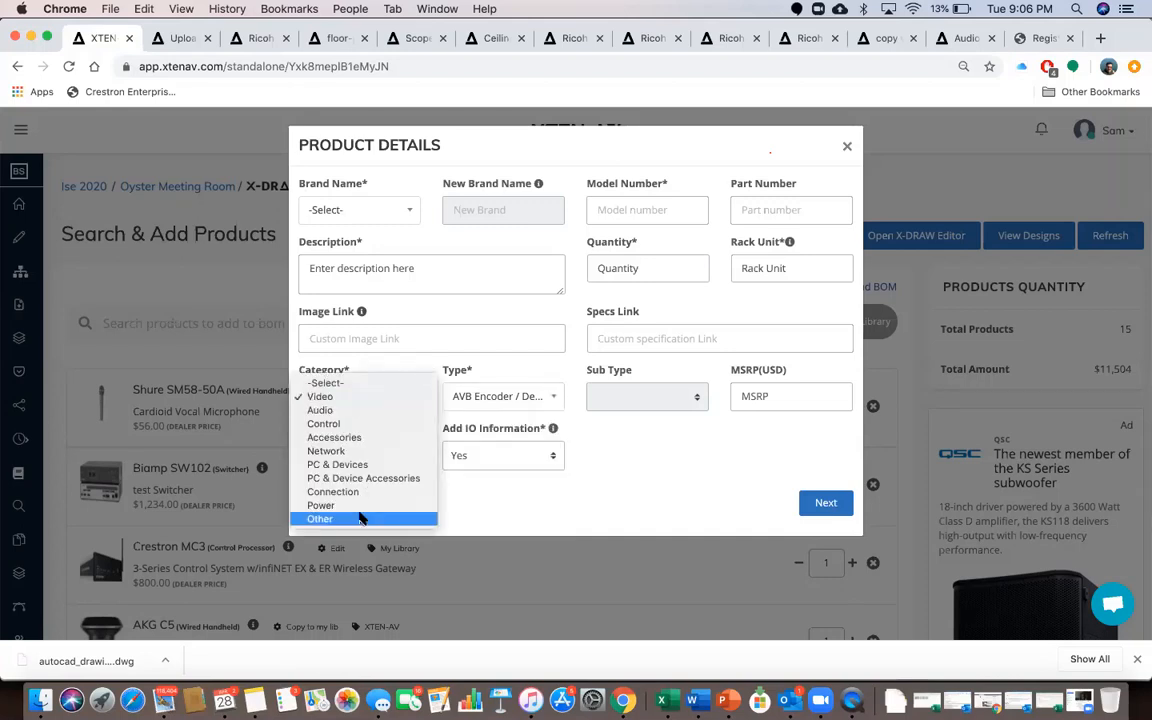
{"action": "left_click", "coordinate": [516, 371]}
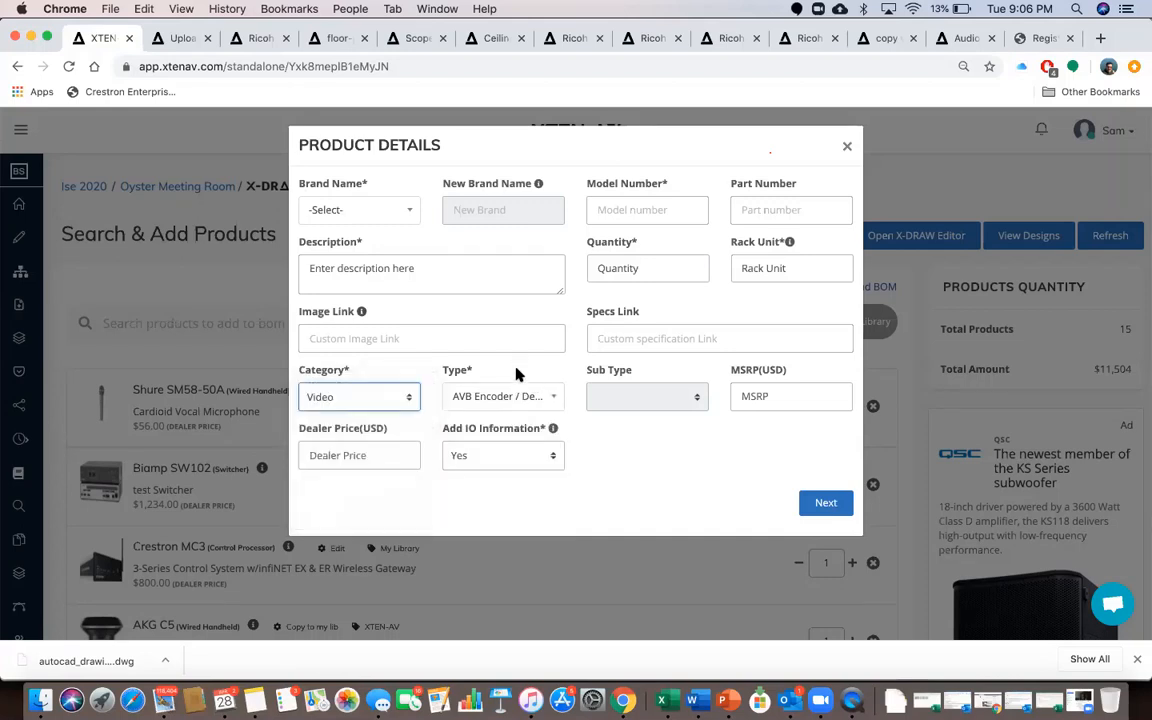
Classify the custom item as Audio, Microphones, Boundary Microphone, and close its form without saving
{"action": "left_click", "coordinate": [397, 399]}
{"action": "left_click", "coordinate": [320, 410]}
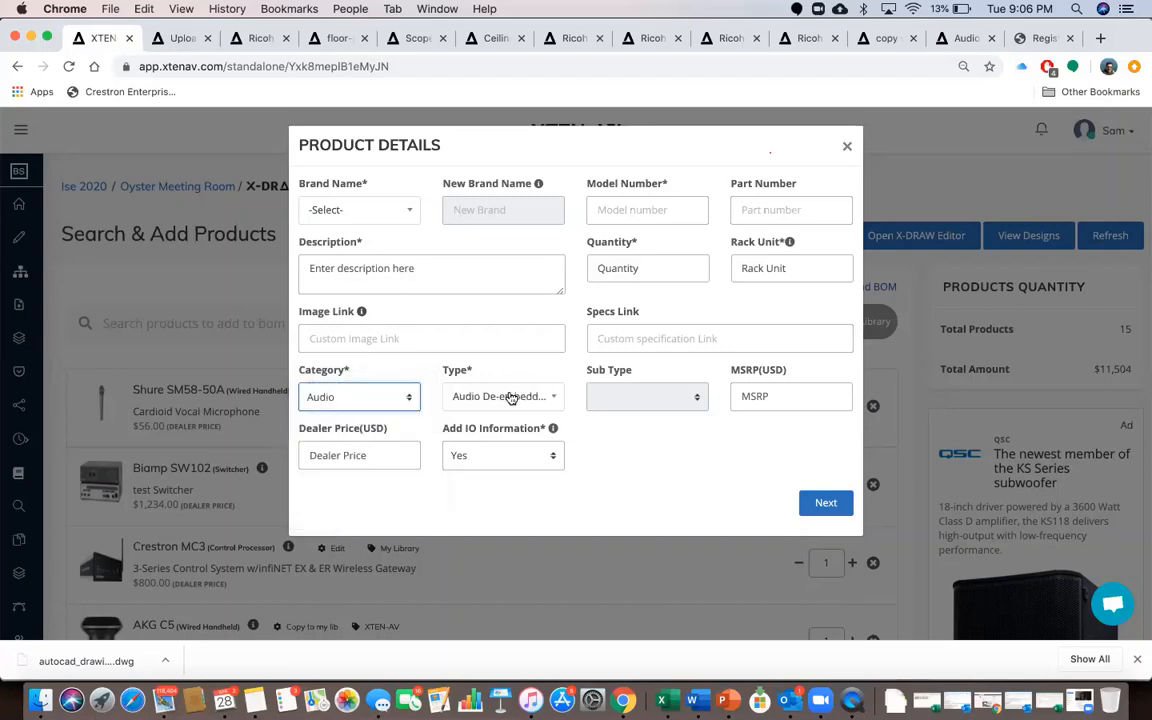
{"action": "left_click", "coordinate": [515, 398]}
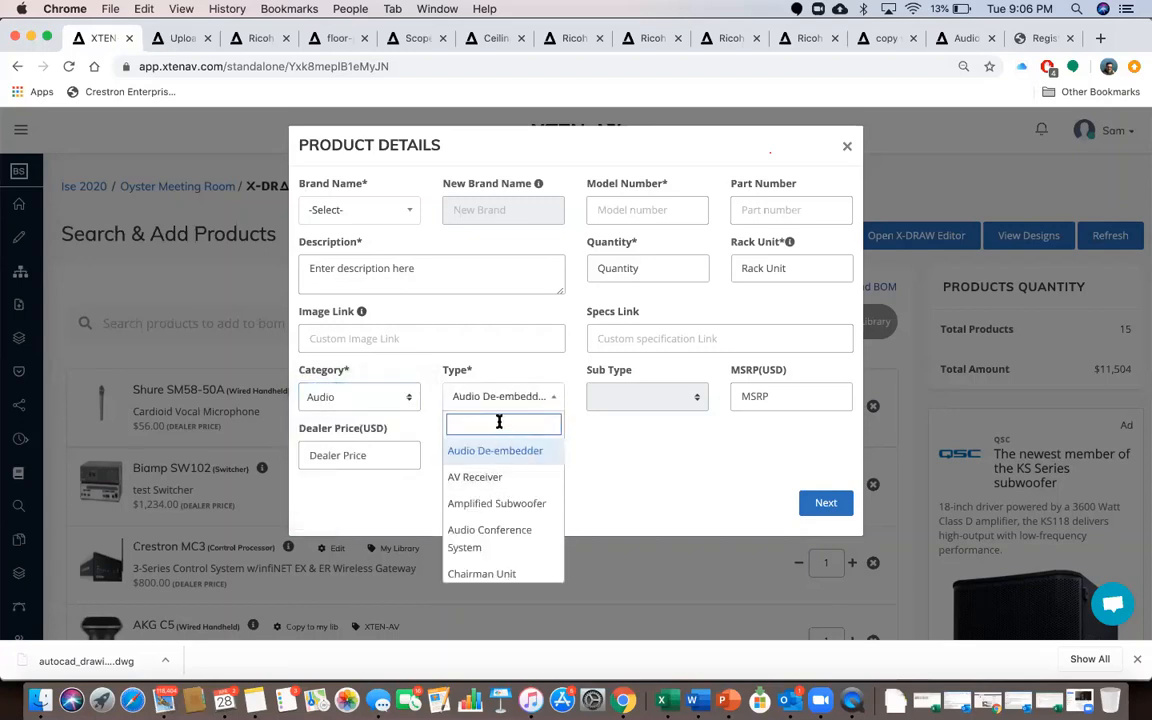
{"action": "type", "text": "mic"}
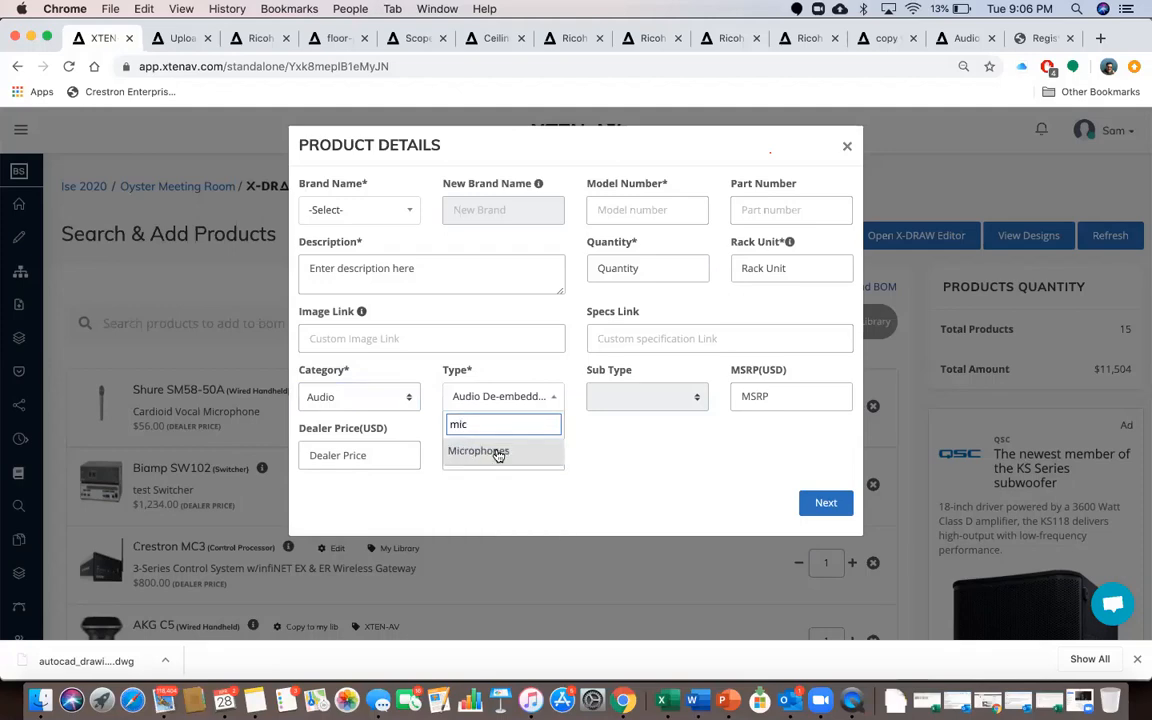
{"action": "left_click", "coordinate": [498, 453]}
{"action": "left_click", "coordinate": [643, 398]}
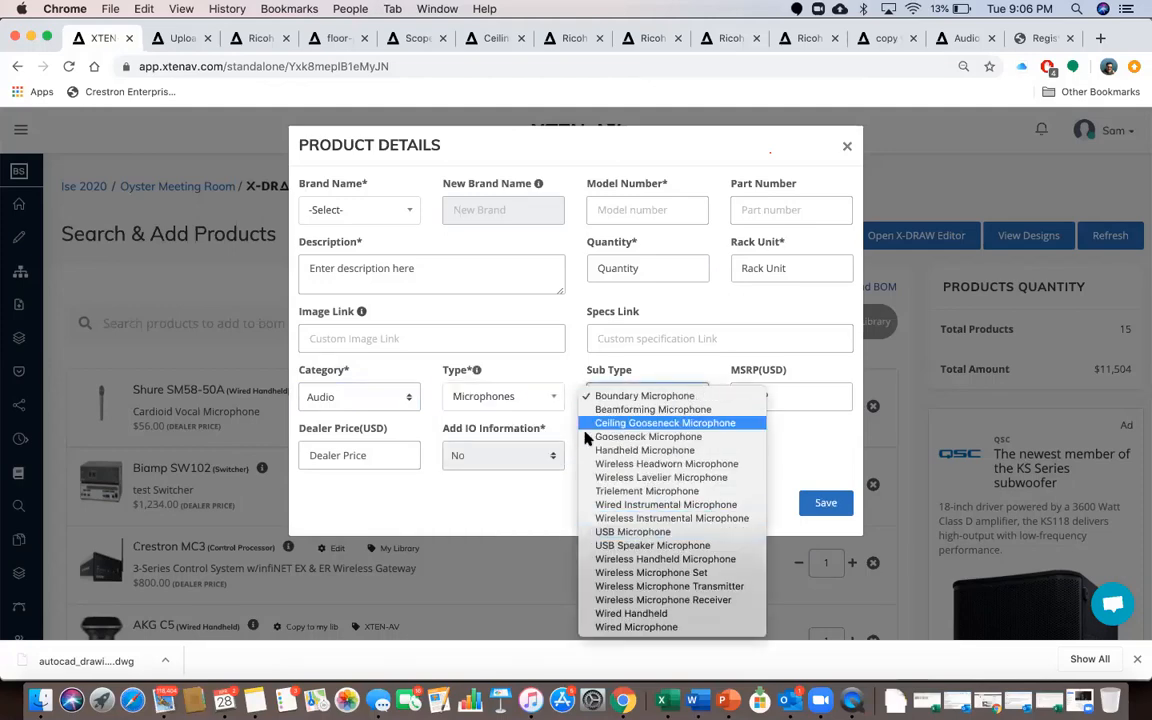
{"action": "left_click", "coordinate": [614, 397]}
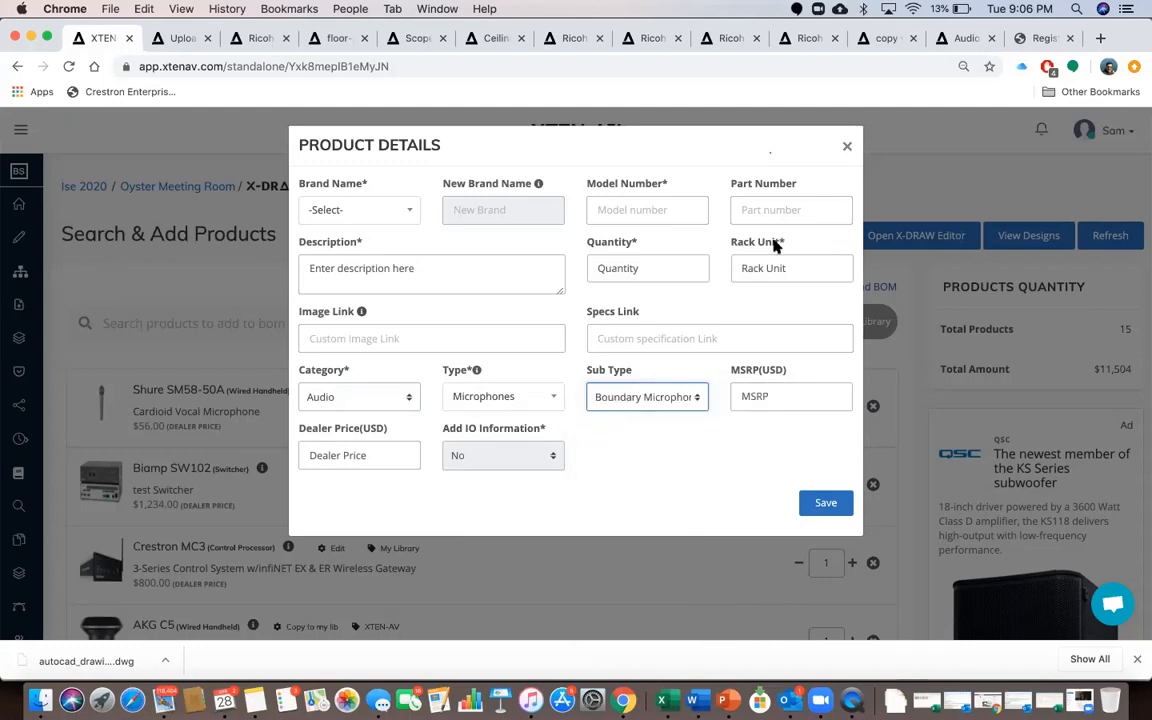
{"action": "left_click", "coordinate": [847, 148]}
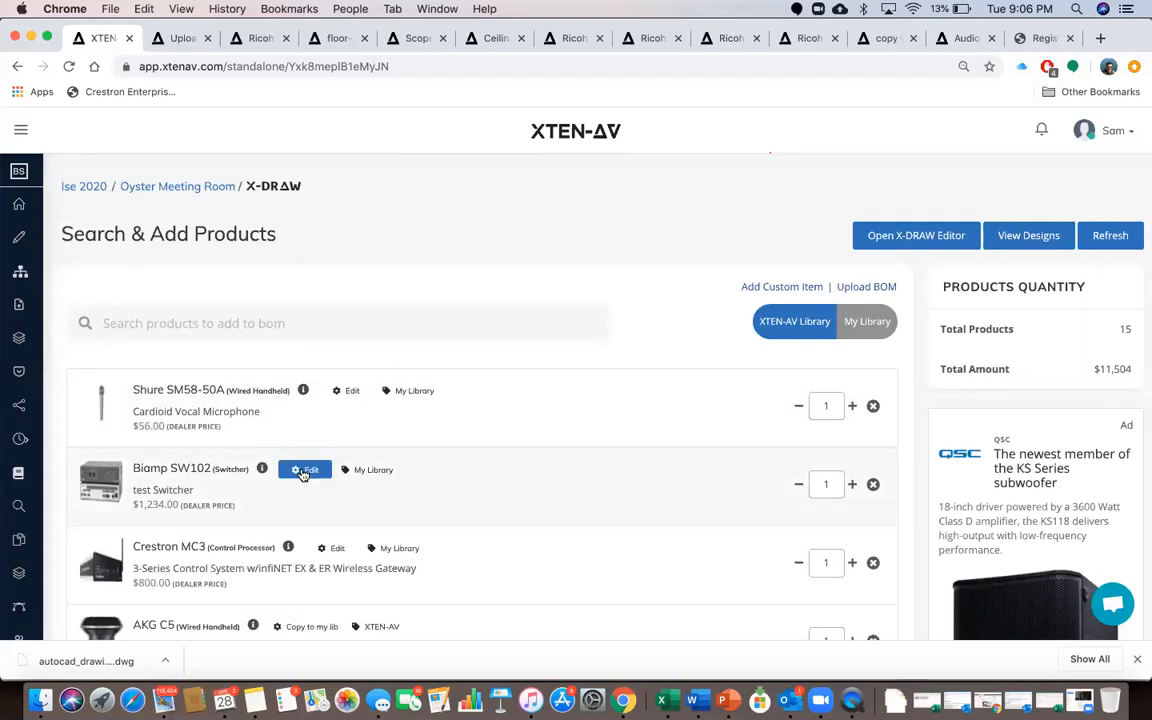
Open the Biamp SW102 switcher's details, view the picture behind its image link in a new browser tab, and return to the details
{"action": "left_click", "coordinate": [303, 472]}
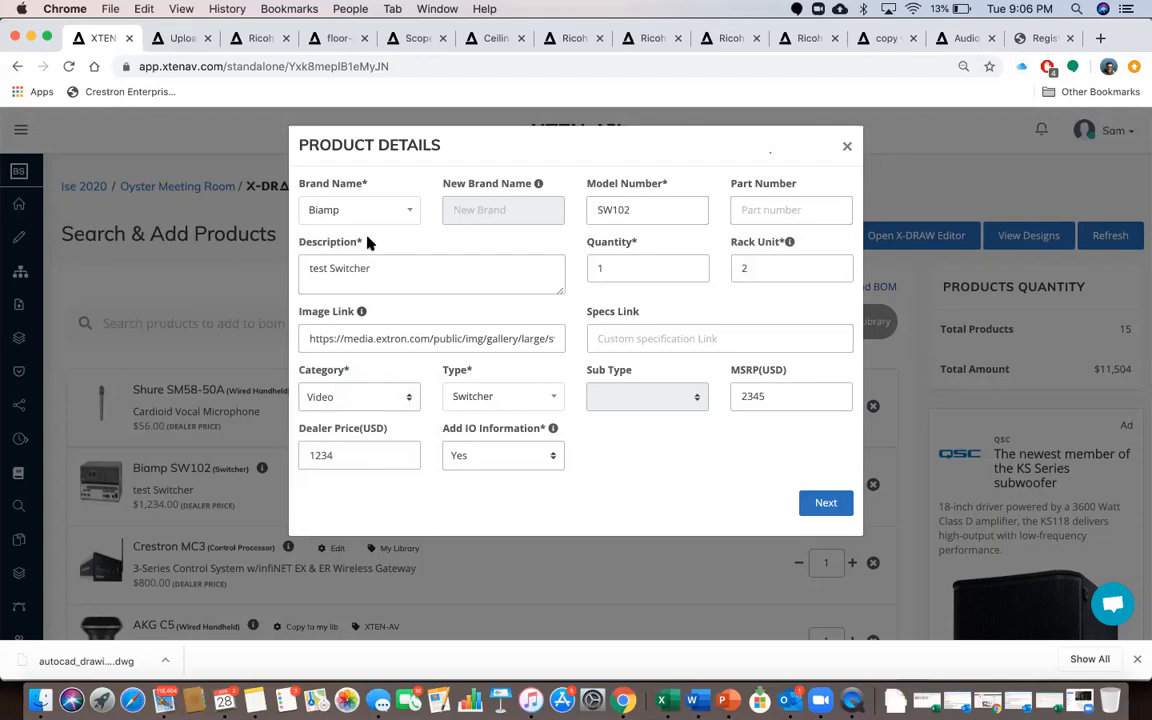
{"action": "triple_click", "coordinate": [434, 340]}
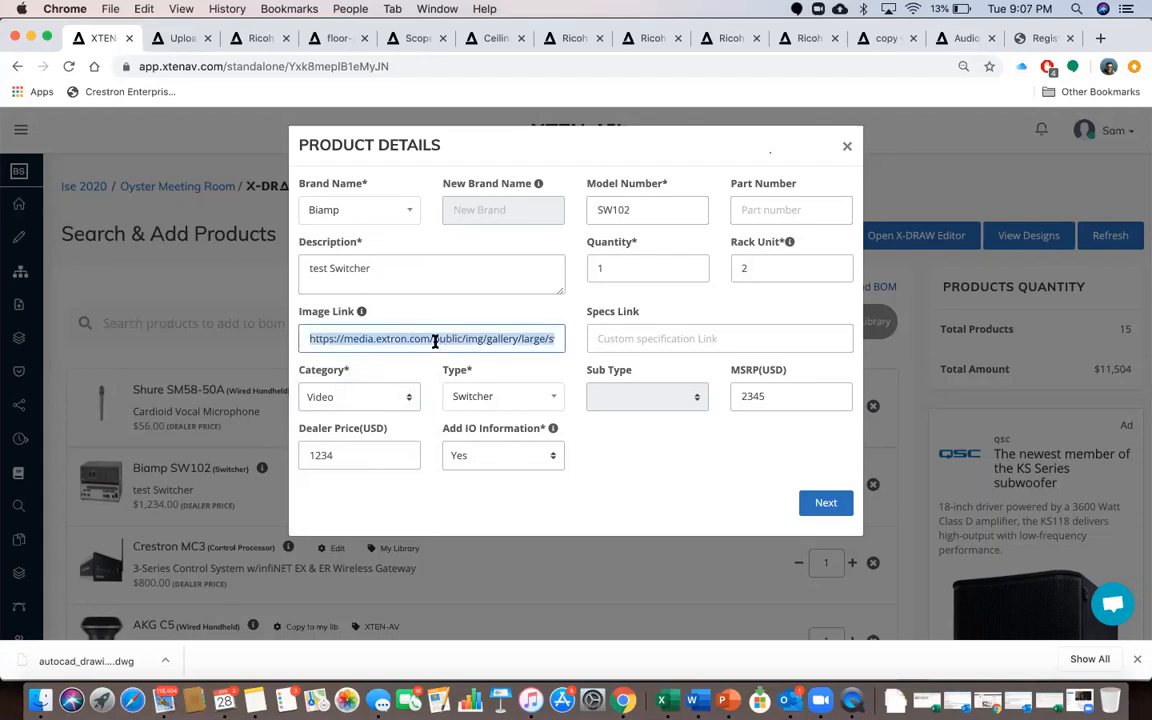
{"action": "left_click", "coordinate": [1101, 38]}
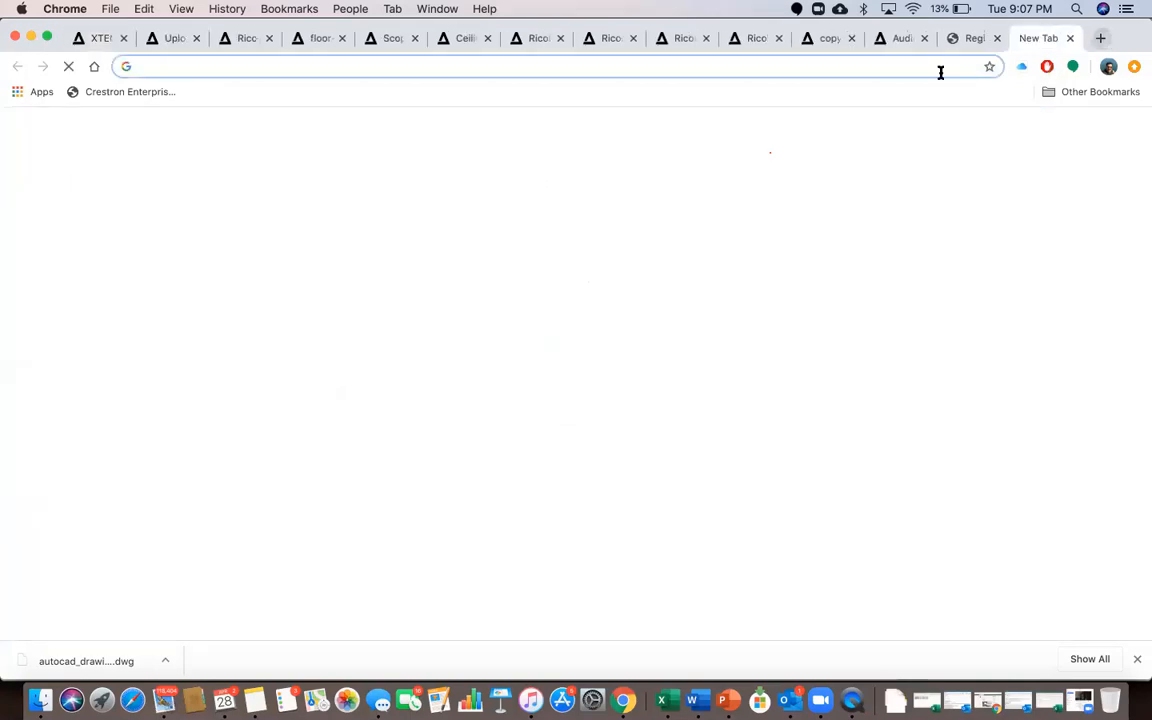
{"action": "type", "text": "https://media.extron.com/public/img/gallery/large/swhd4kplus_60-1603-01.jpg"}
{"action": "key", "text": "Return"}
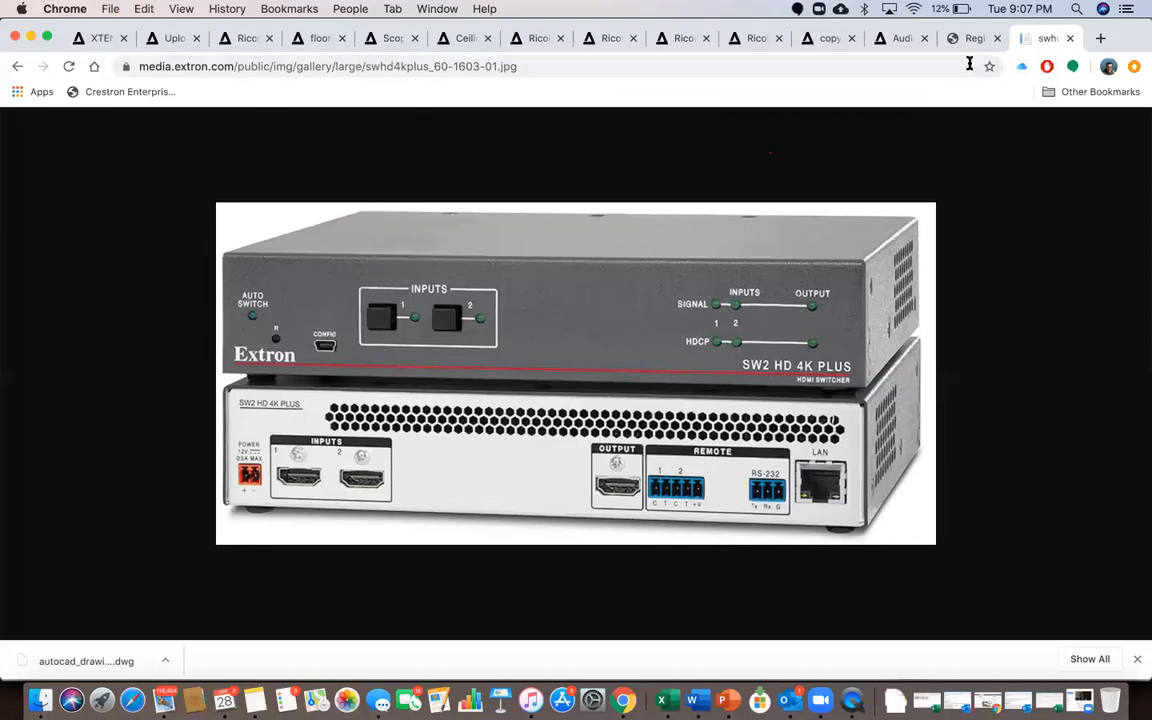
{"action": "left_click", "coordinate": [174, 40]}
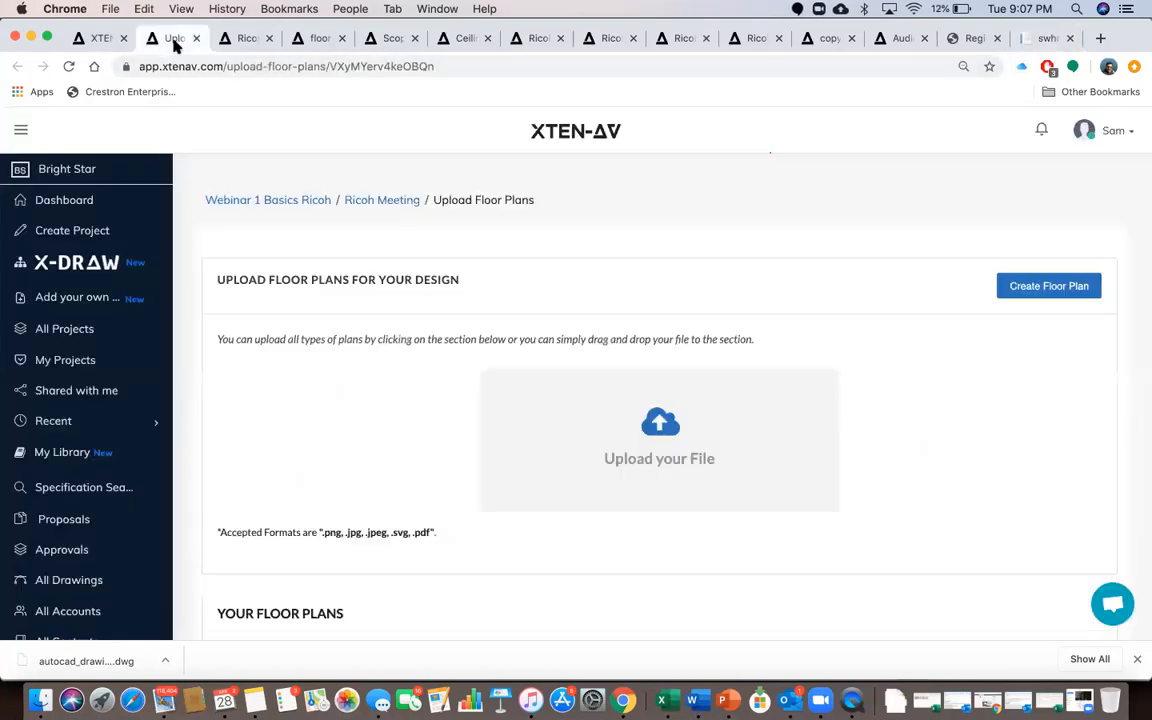
{"action": "left_click", "coordinate": [230, 40]}
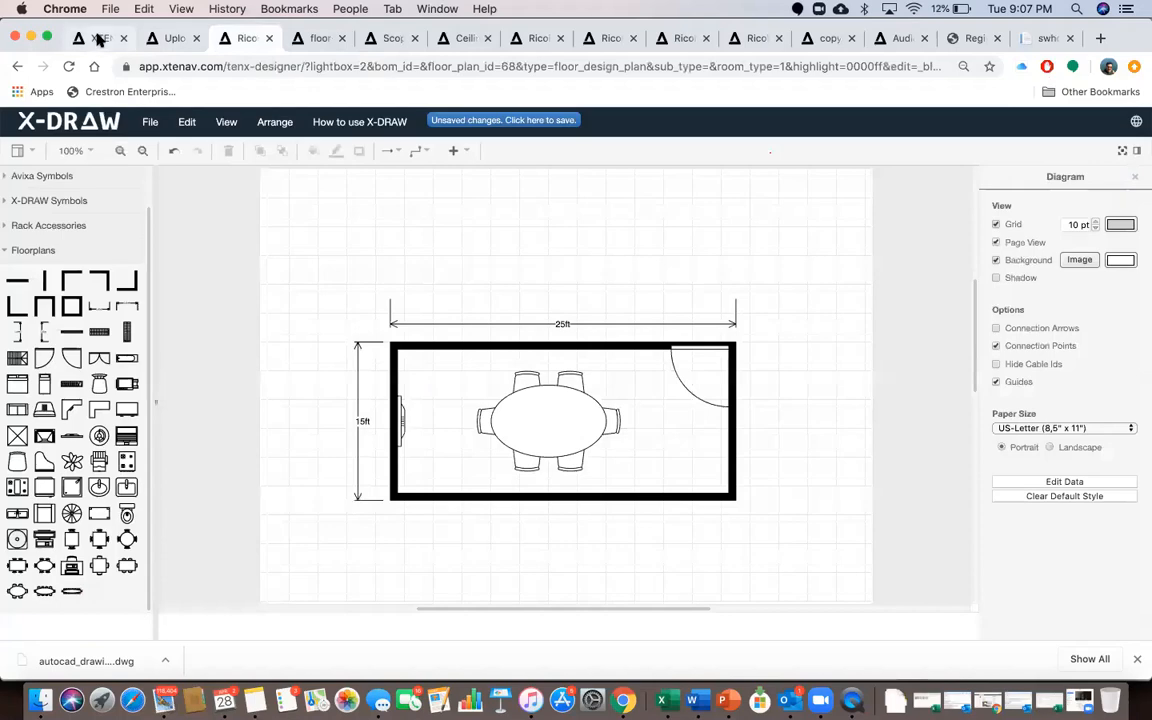
{"action": "left_click", "coordinate": [86, 37]}
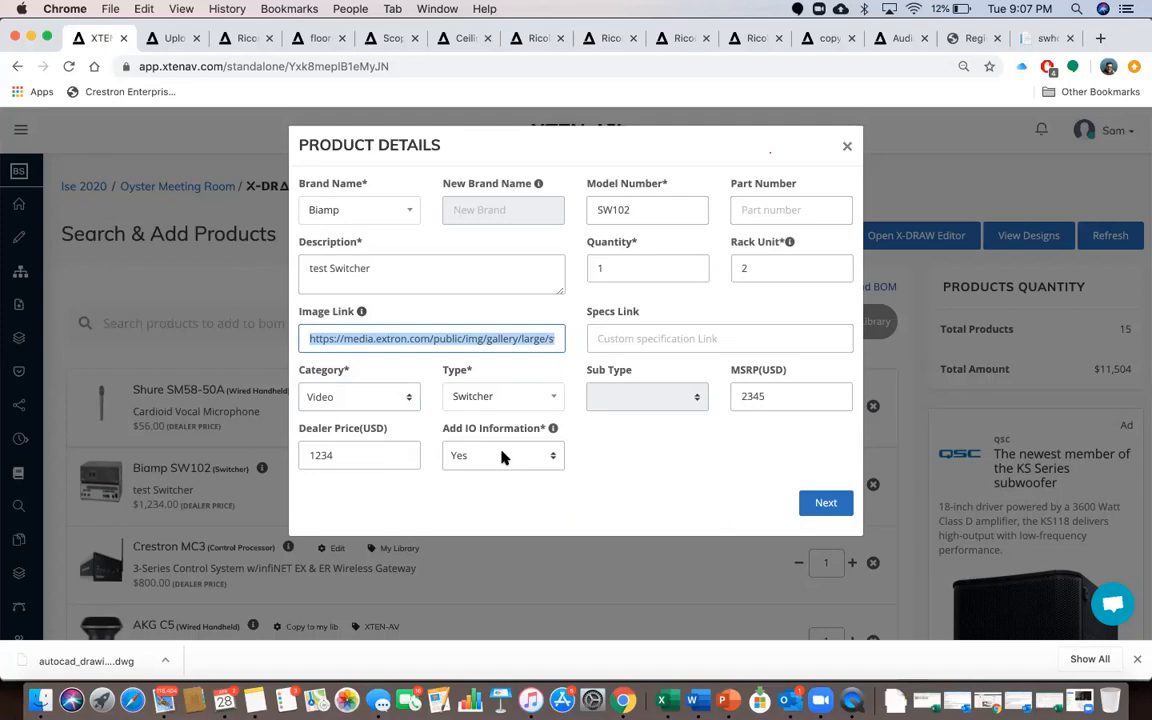
Continue to the Biamp SW102's port definitions, review the port type options for HDMI, and save the device
{"action": "left_click", "coordinate": [826, 503]}
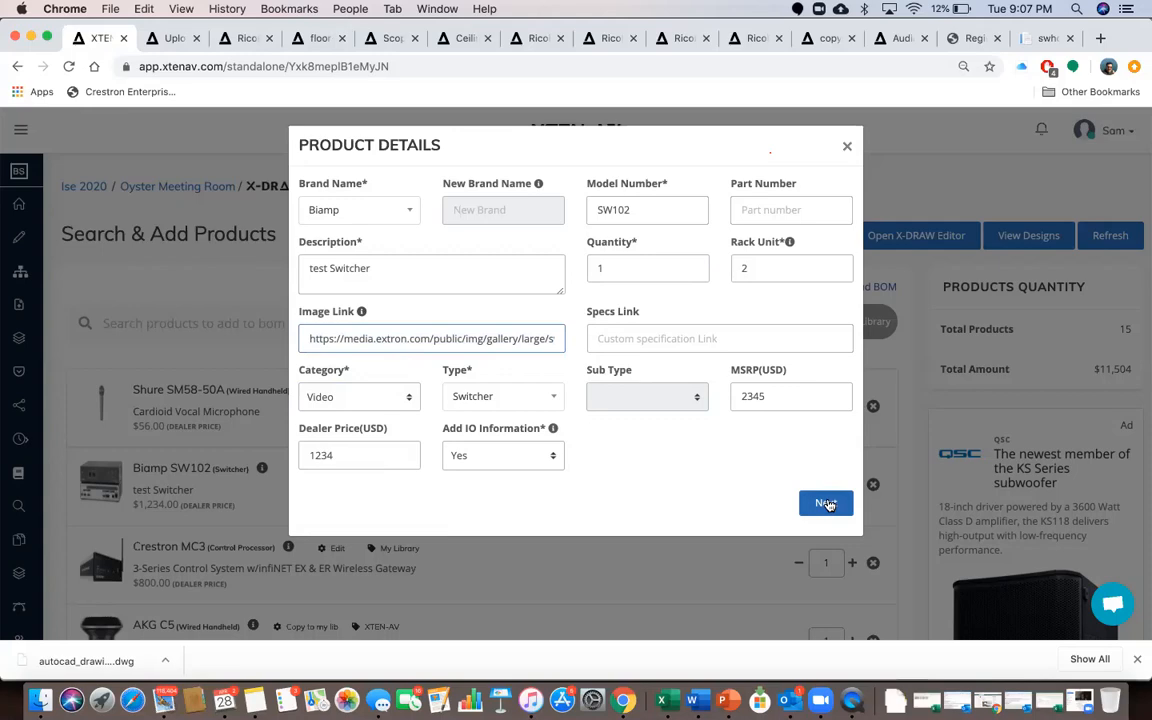
{"action": "left_click", "coordinate": [826, 503]}
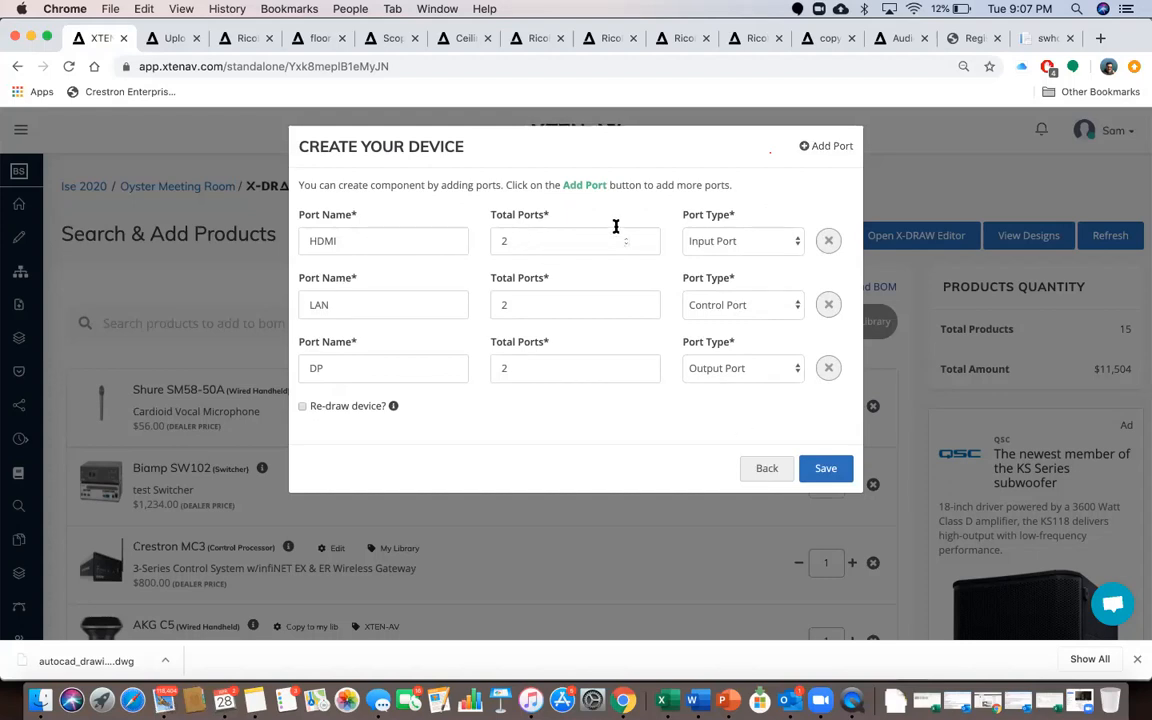
{"action": "left_click", "coordinate": [714, 238]}
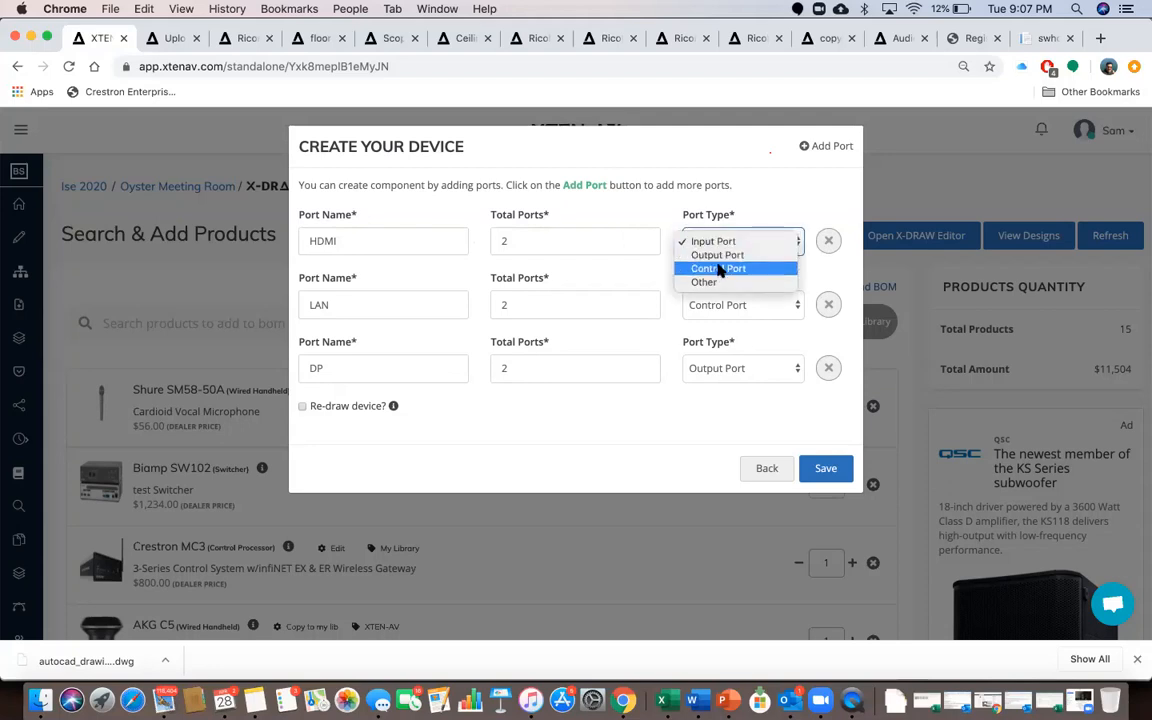
{"action": "left_click", "coordinate": [720, 200]}
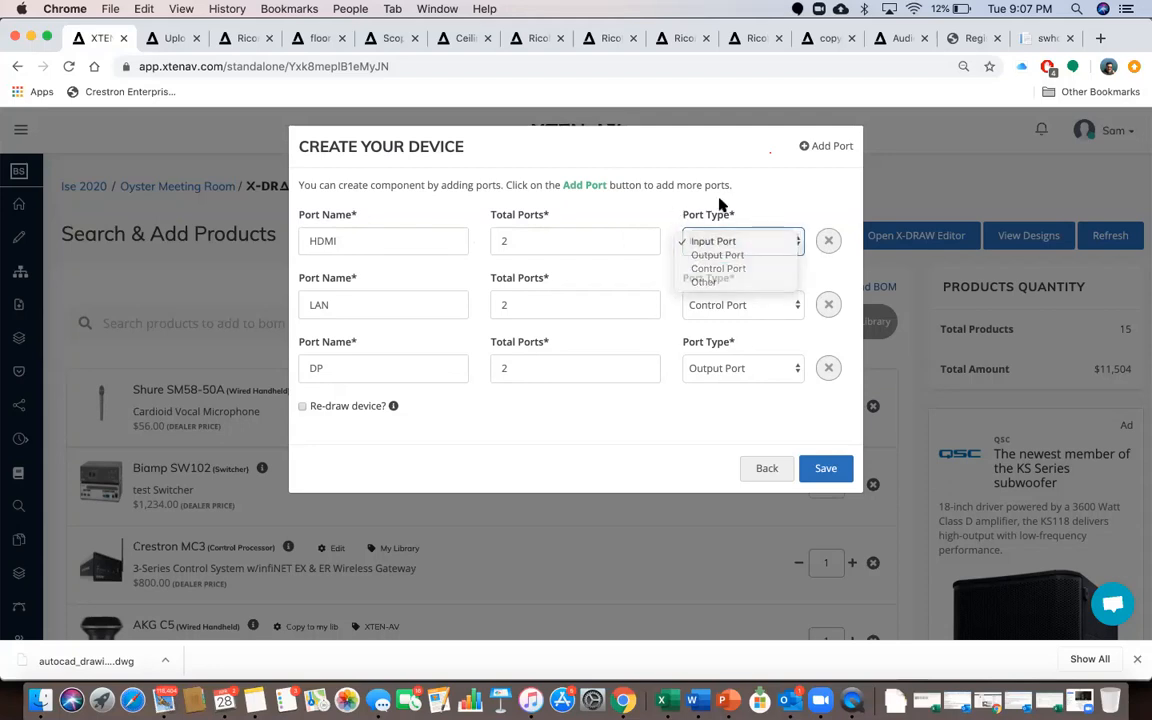
{"action": "left_click", "coordinate": [824, 469]}
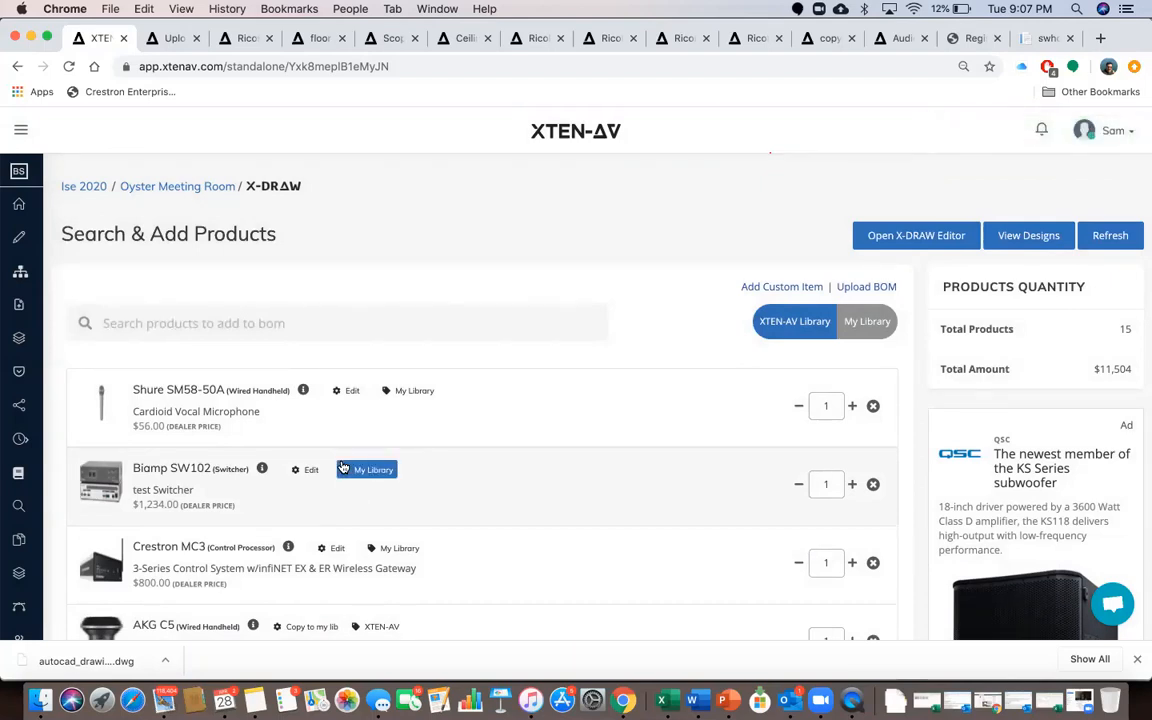
Search the XTEN-AV Library for blackmagic and add the Blackmagic Design BMD-CONVCMIC/HS/WPSU converter to the bill of materials
{"action": "left_click", "coordinate": [288, 316]}
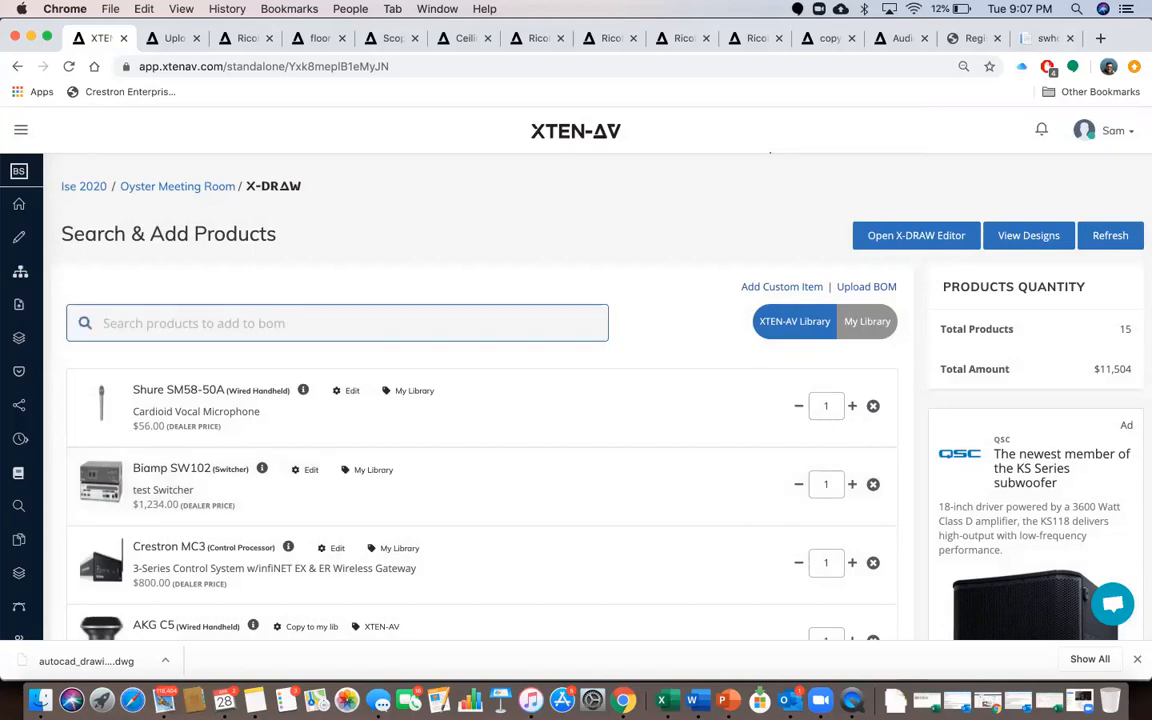
{"action": "type", "text": "black"}
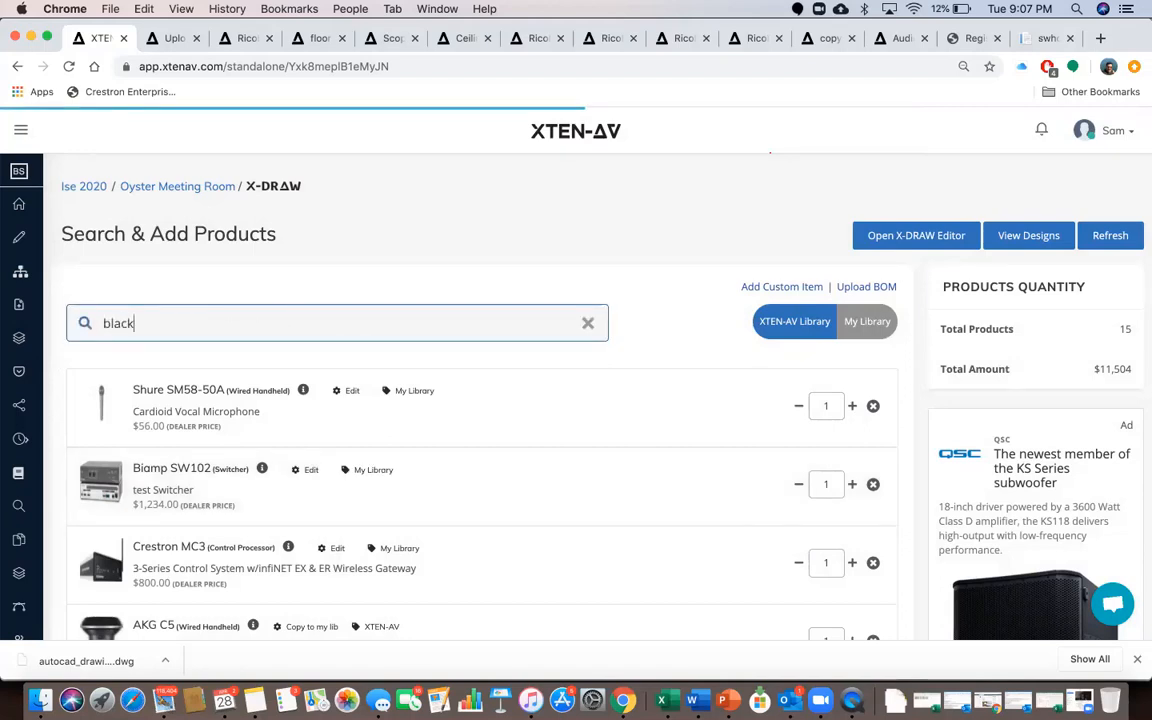
{"action": "type", "text": "mafic"}
{"action": "key", "text": "BackSpace"}
{"action": "key", "text": "BackSpace"}
{"action": "key", "text": "BackSpace"}
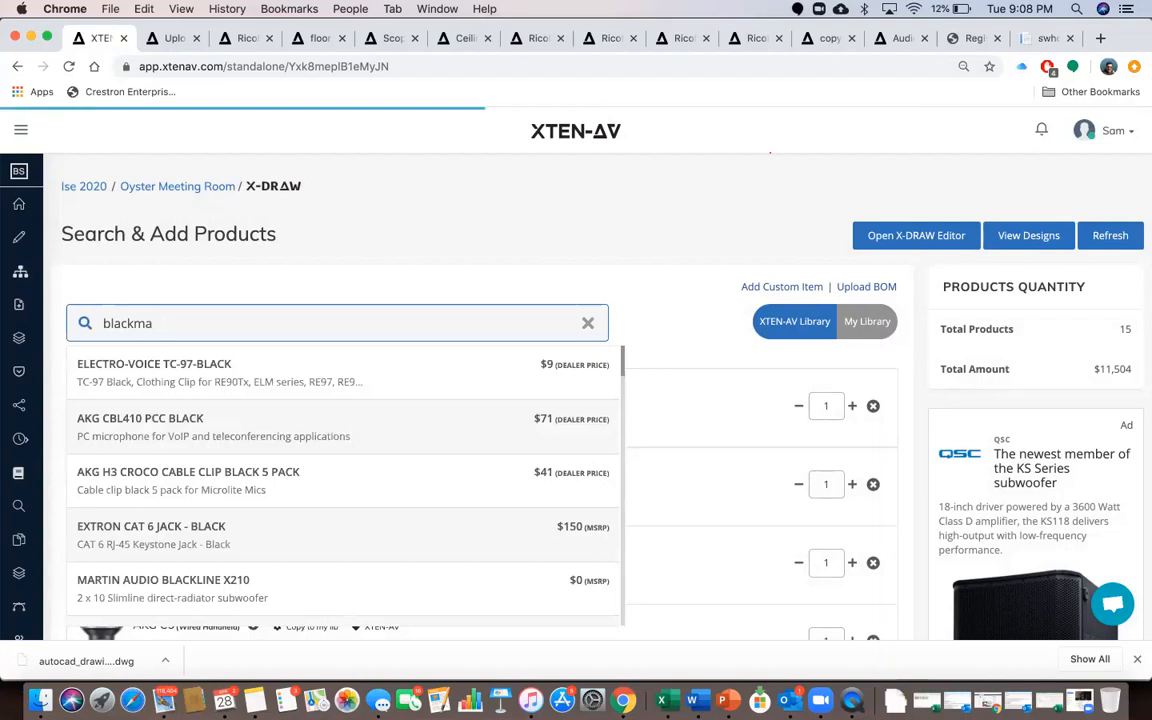
{"action": "type", "text": "gic"}
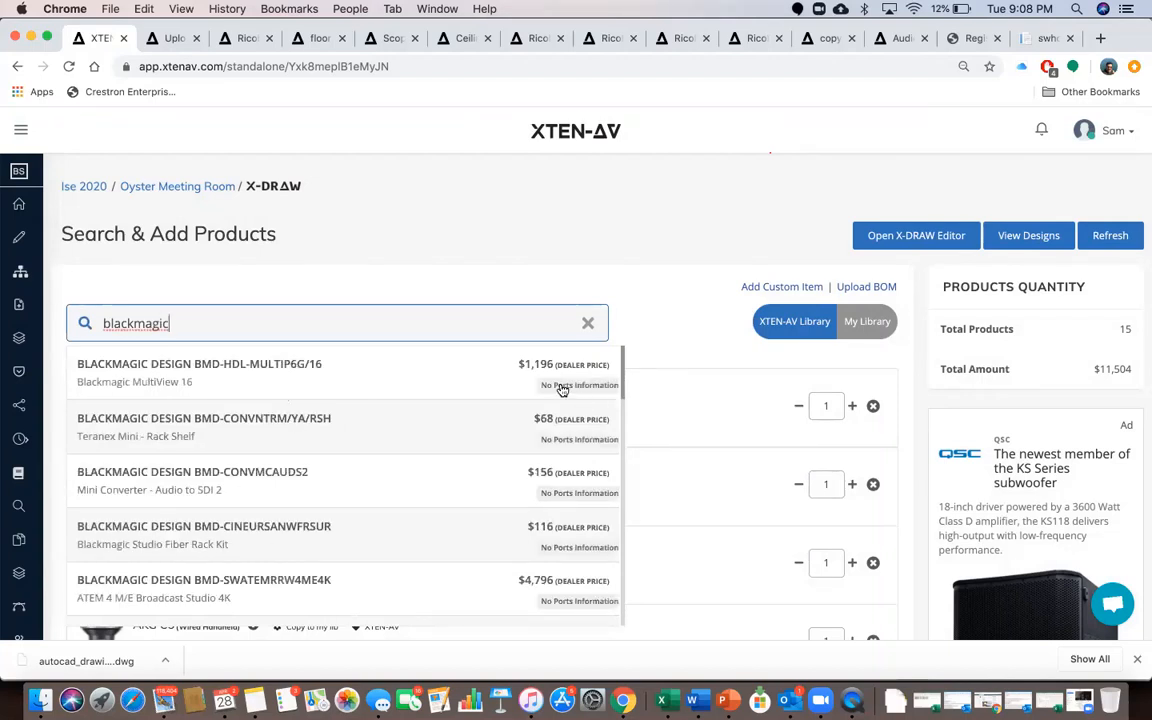
{"action": "scroll", "coordinate": [552, 450], "scroll_direction": "down", "scroll_amount": 3}
{"action": "scroll", "coordinate": [552, 450], "scroll_direction": "down", "scroll_amount": 10}
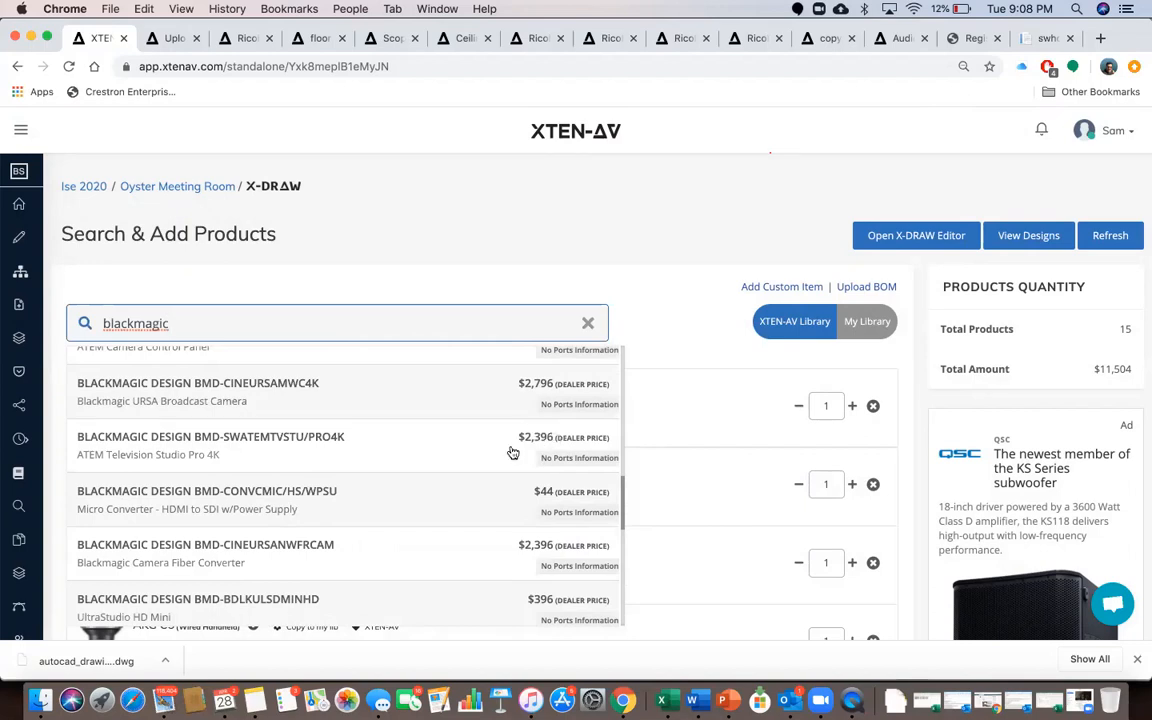
{"action": "left_click", "coordinate": [514, 502]}
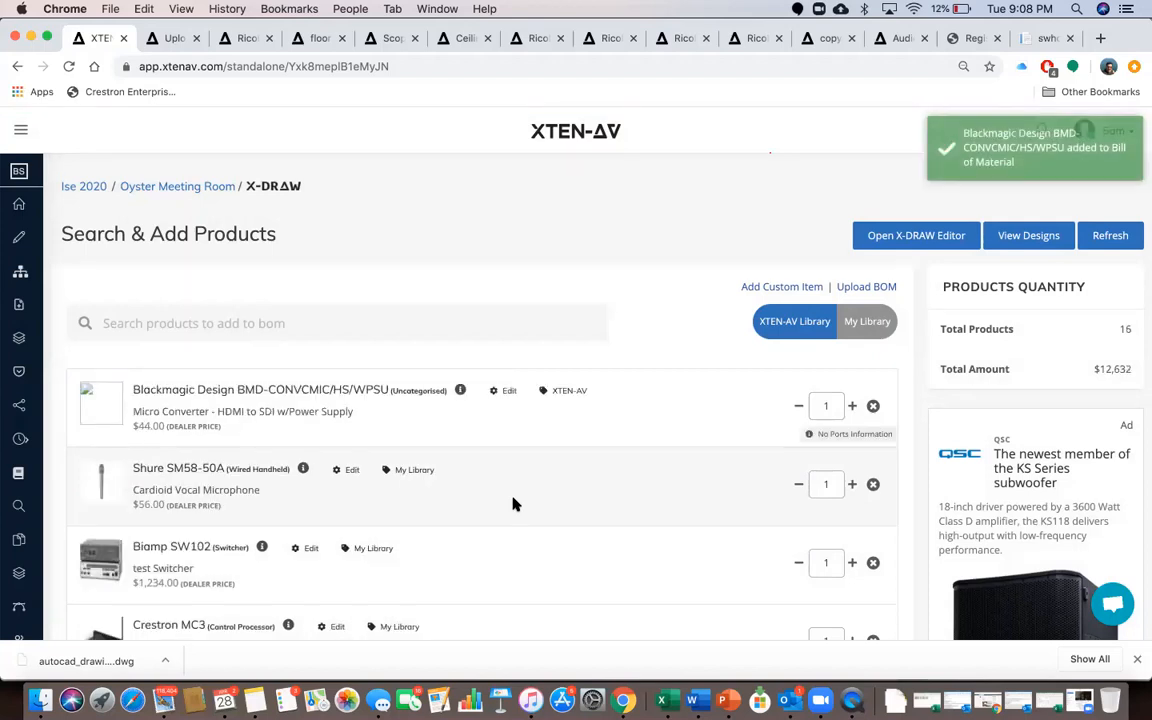
Open the Blackmagic converter's product details for editing, set its category to Video, and look through the available types
{"action": "left_click", "coordinate": [503, 394]}
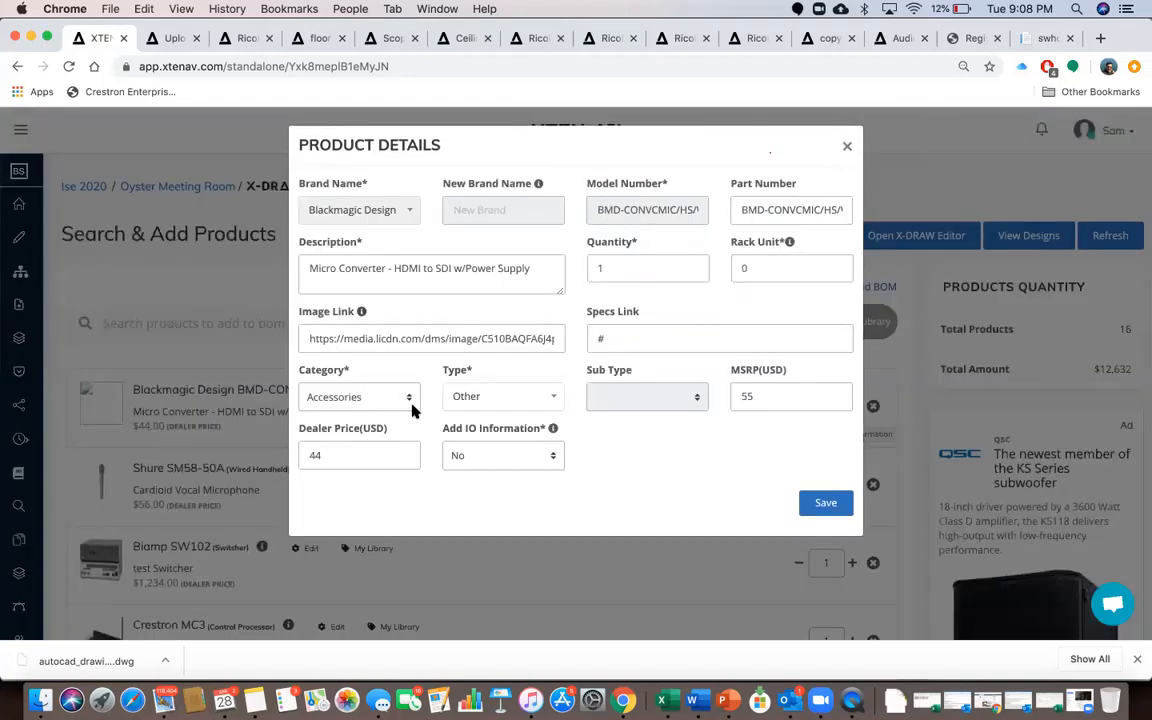
{"action": "left_click", "coordinate": [373, 398]}
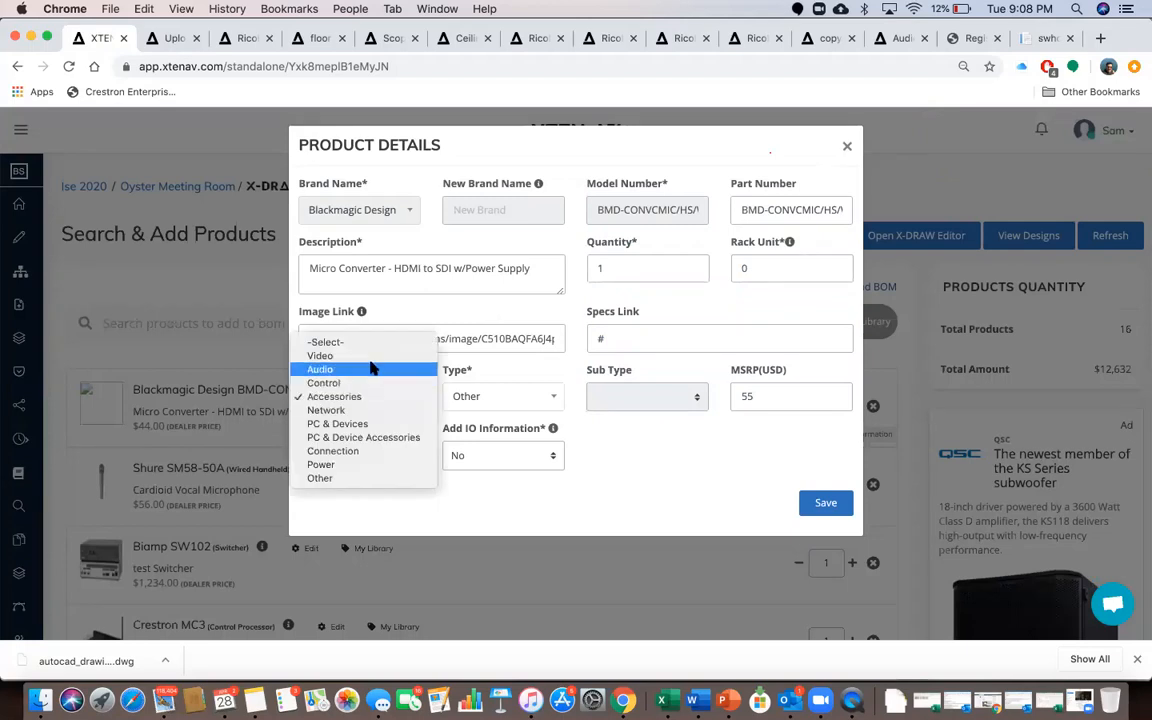
{"action": "left_click", "coordinate": [492, 403]}
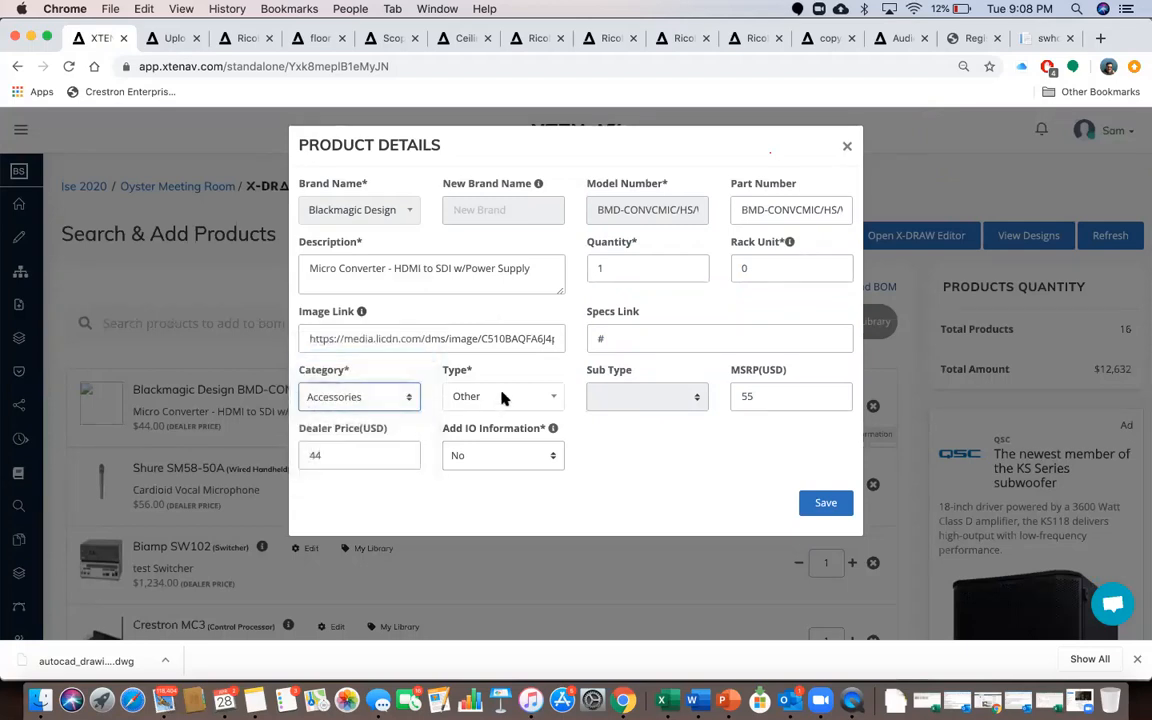
{"action": "left_click", "coordinate": [379, 405]}
{"action": "left_click", "coordinate": [395, 380]}
{"action": "scroll", "coordinate": [478, 503], "scroll_direction": "down", "scroll_amount": 3}
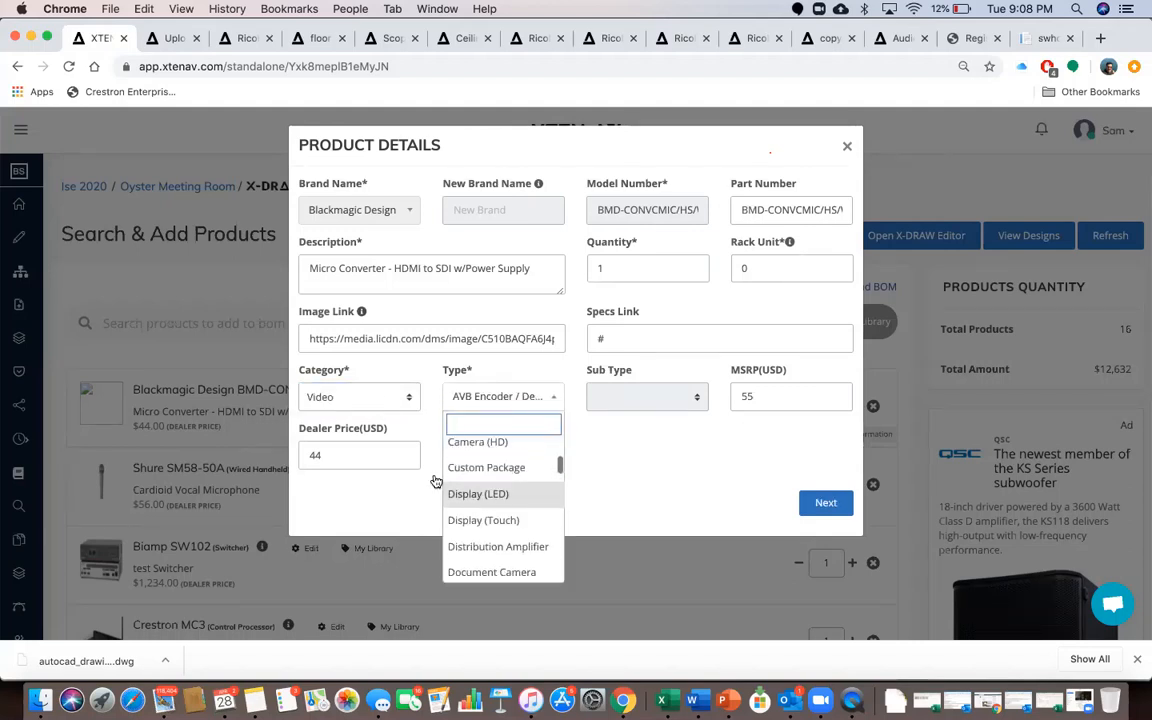
Classify the Blackmagic product as Audio with the type Power Amplifier, and continue to its port definitions
{"action": "left_click", "coordinate": [388, 396]}
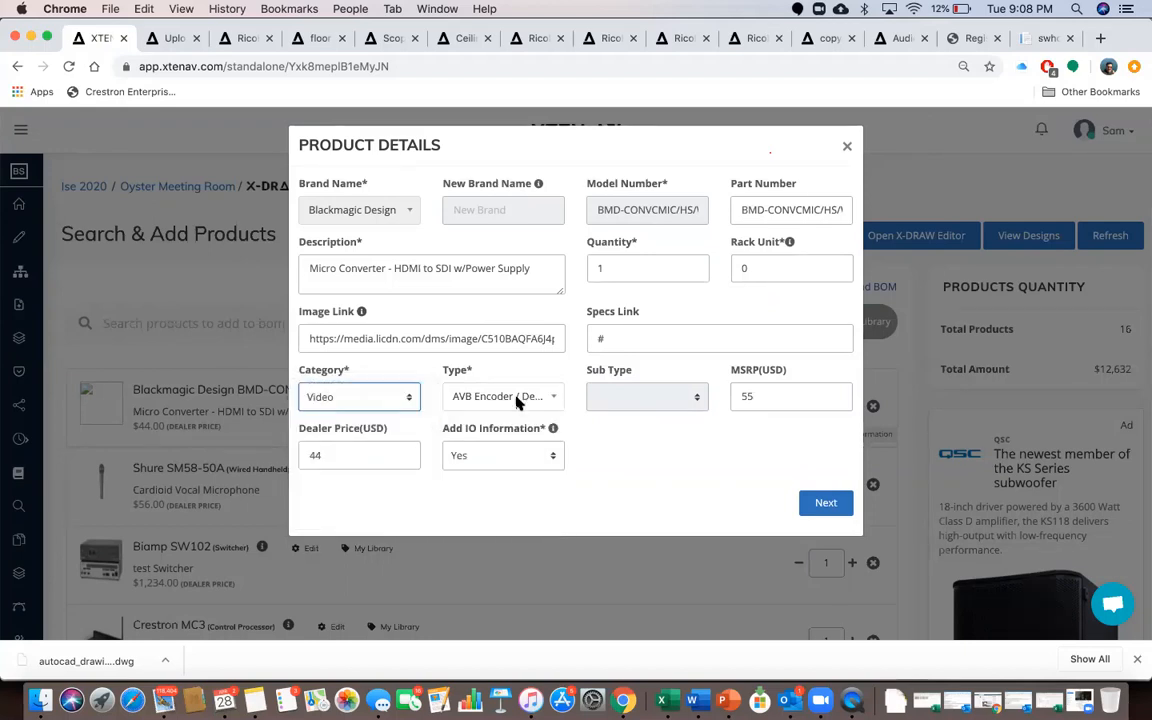
{"action": "left_click", "coordinate": [405, 400]}
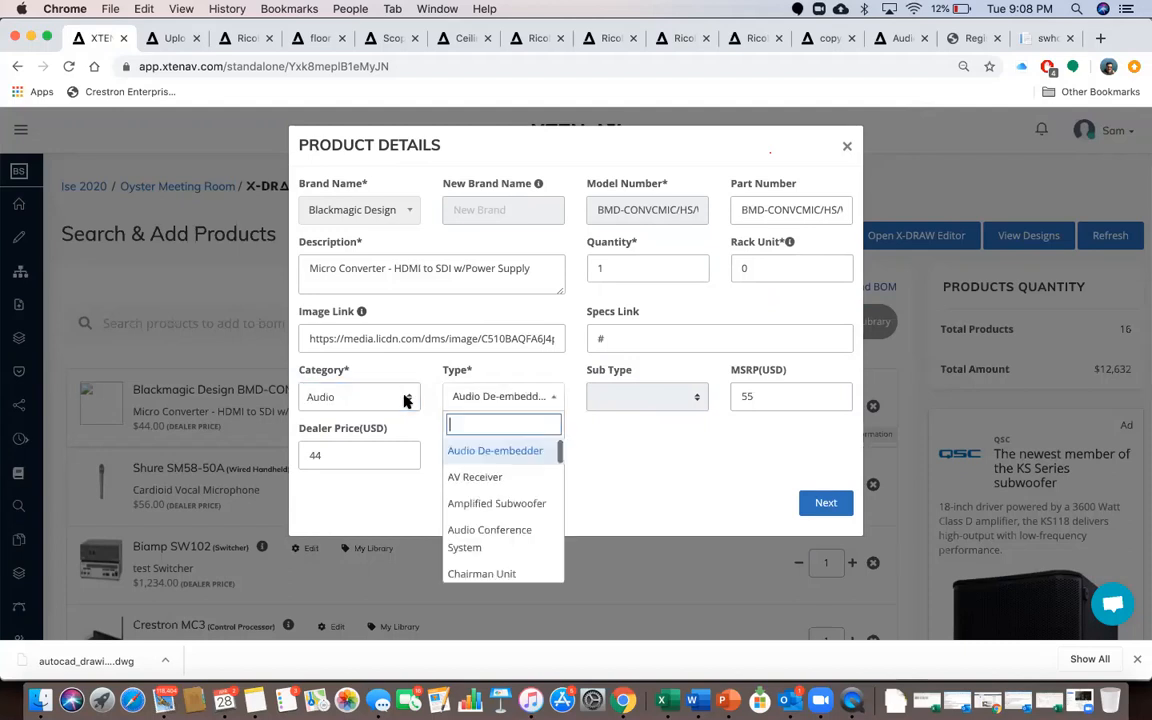
{"action": "scroll", "coordinate": [540, 500], "scroll_direction": "down", "scroll_amount": 2}
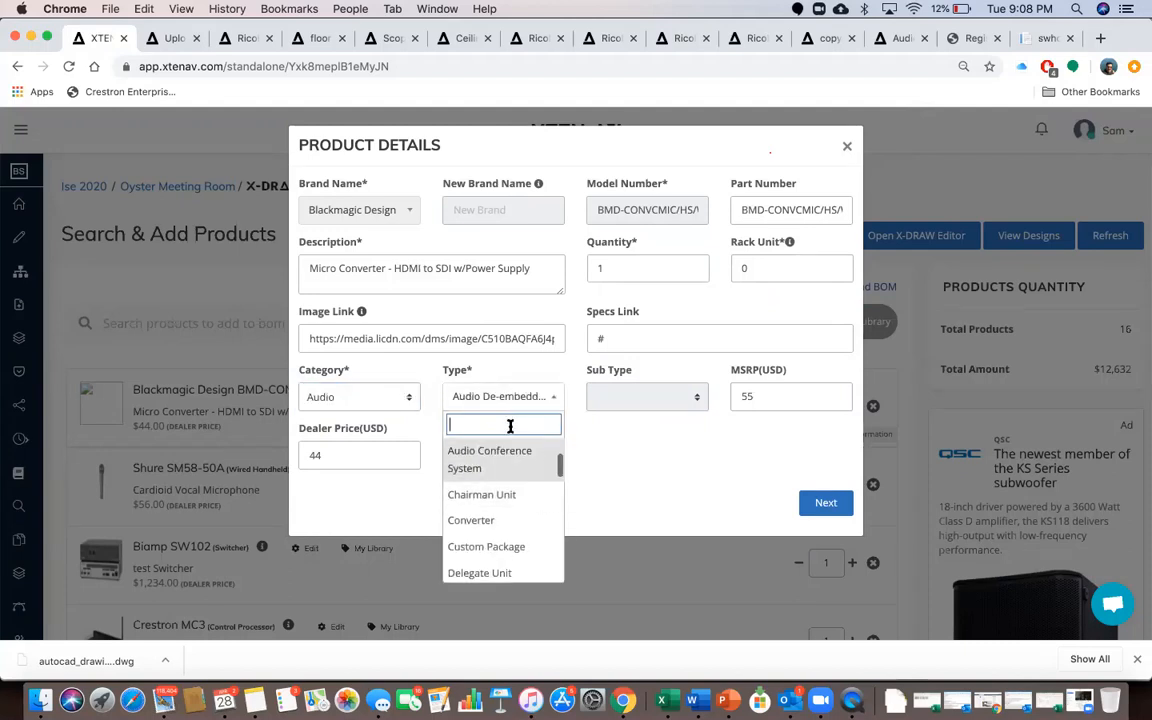
{"action": "type", "text": "ampl"}
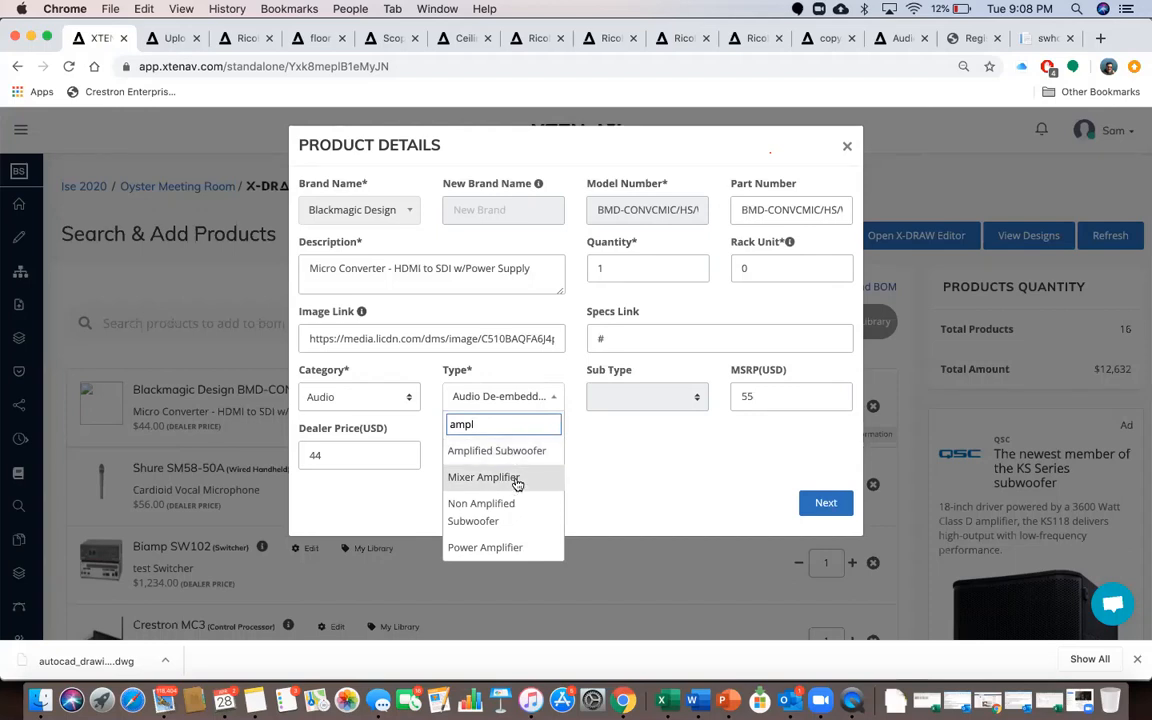
{"action": "key", "text": "BackSpace"}
{"action": "key", "text": "BackSpace"}
{"action": "key", "text": "BackSpace"}
{"action": "key", "text": "BackSpace"}
{"action": "type", "text": "power"}
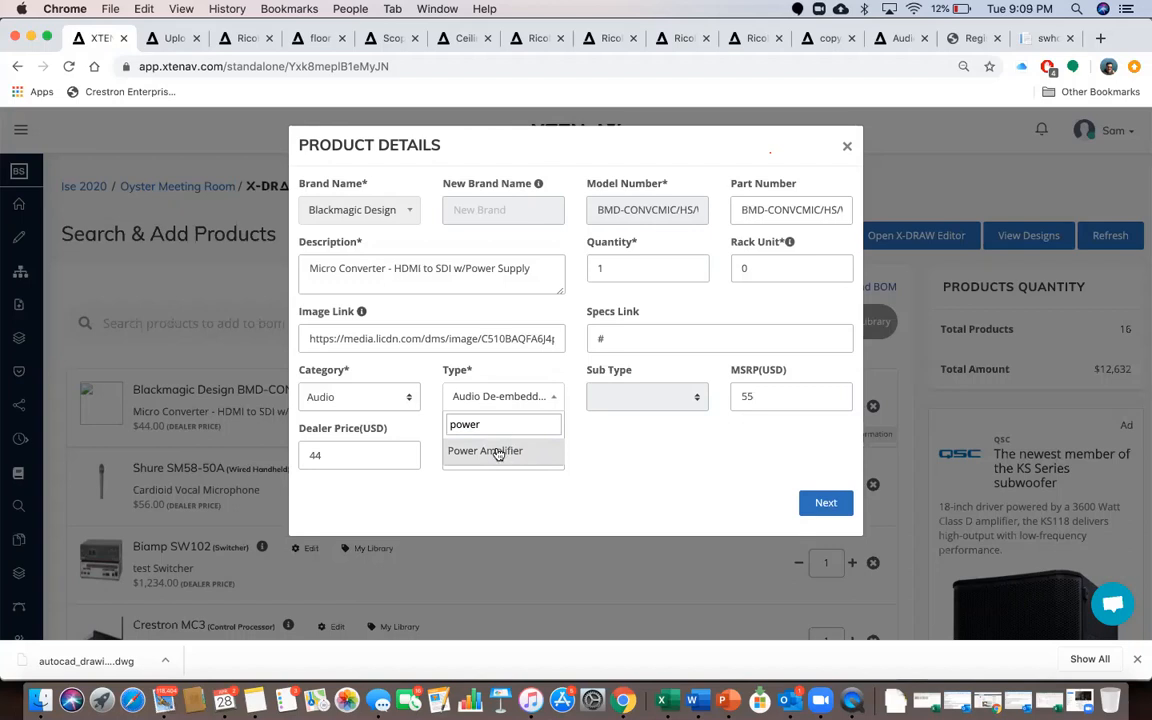
{"action": "left_click", "coordinate": [498, 451]}
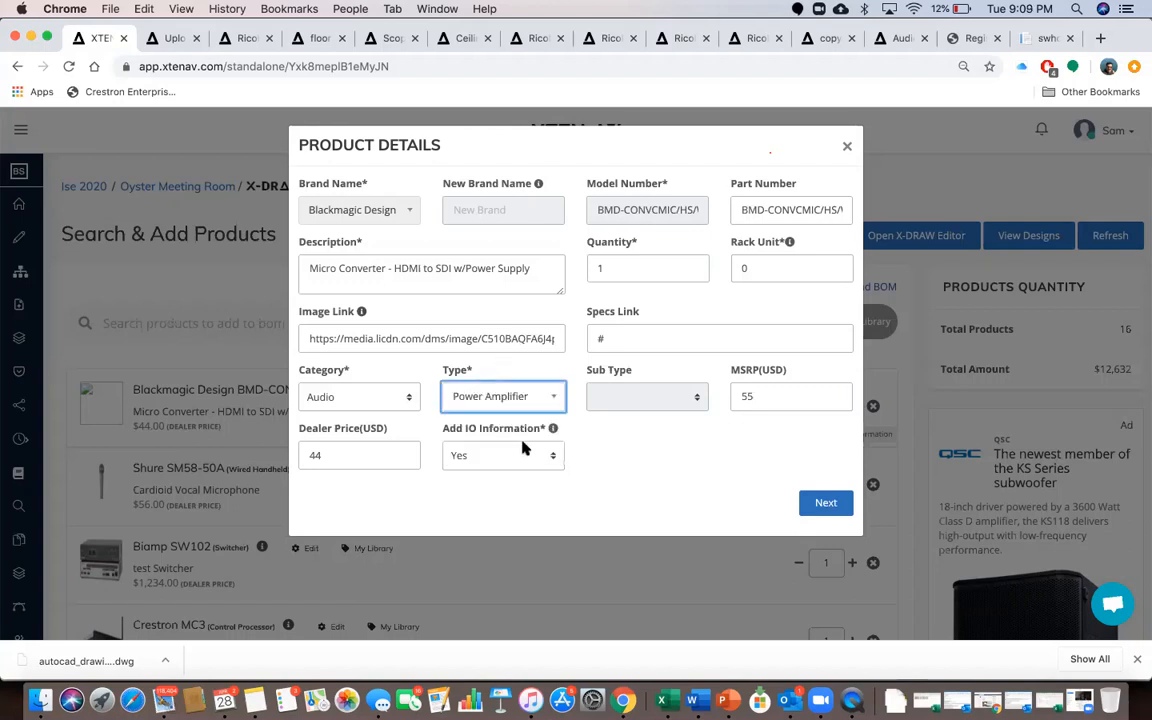
{"action": "left_click", "coordinate": [826, 504]}
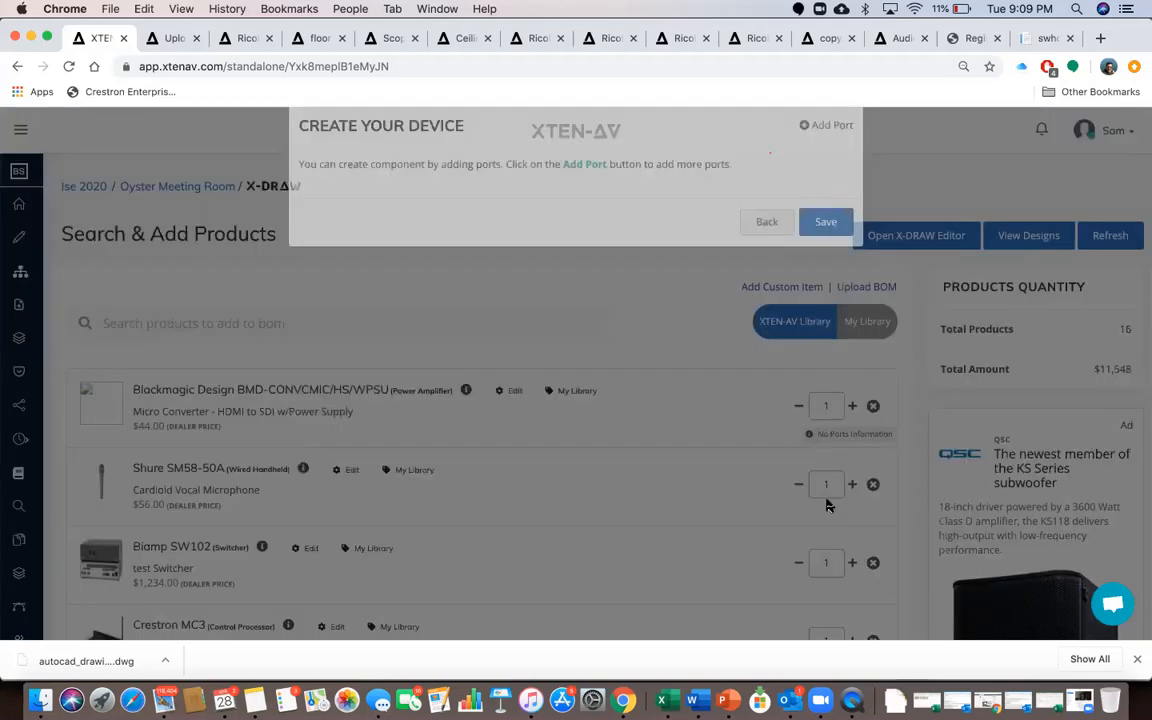
Add two port entries to the device and define the first as LINE IN with 2 total ports
{"action": "left_click", "coordinate": [818, 146]}
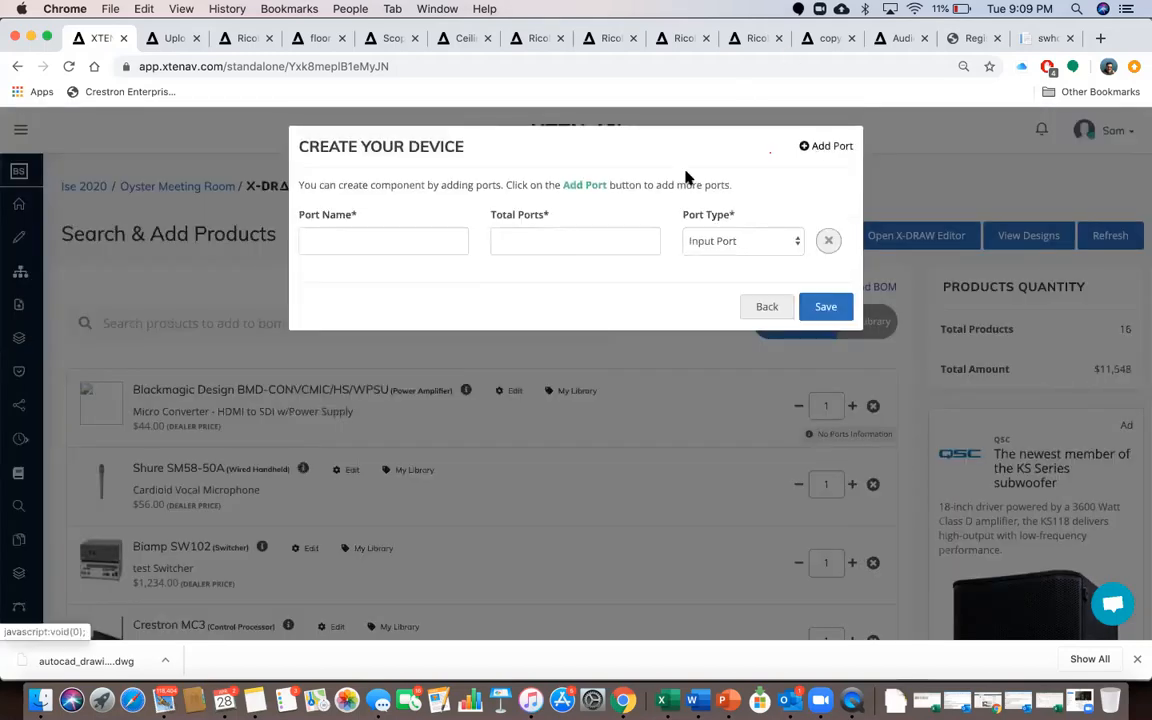
{"action": "left_click", "coordinate": [825, 147]}
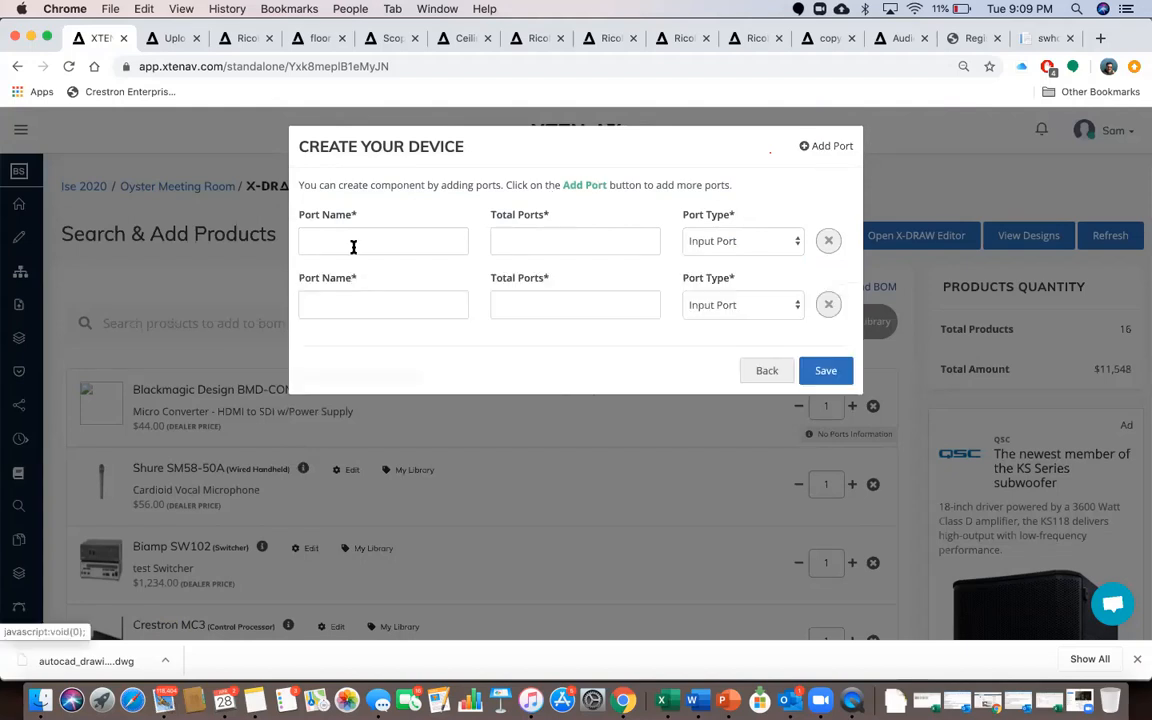
{"action": "left_click", "coordinate": [355, 244]}
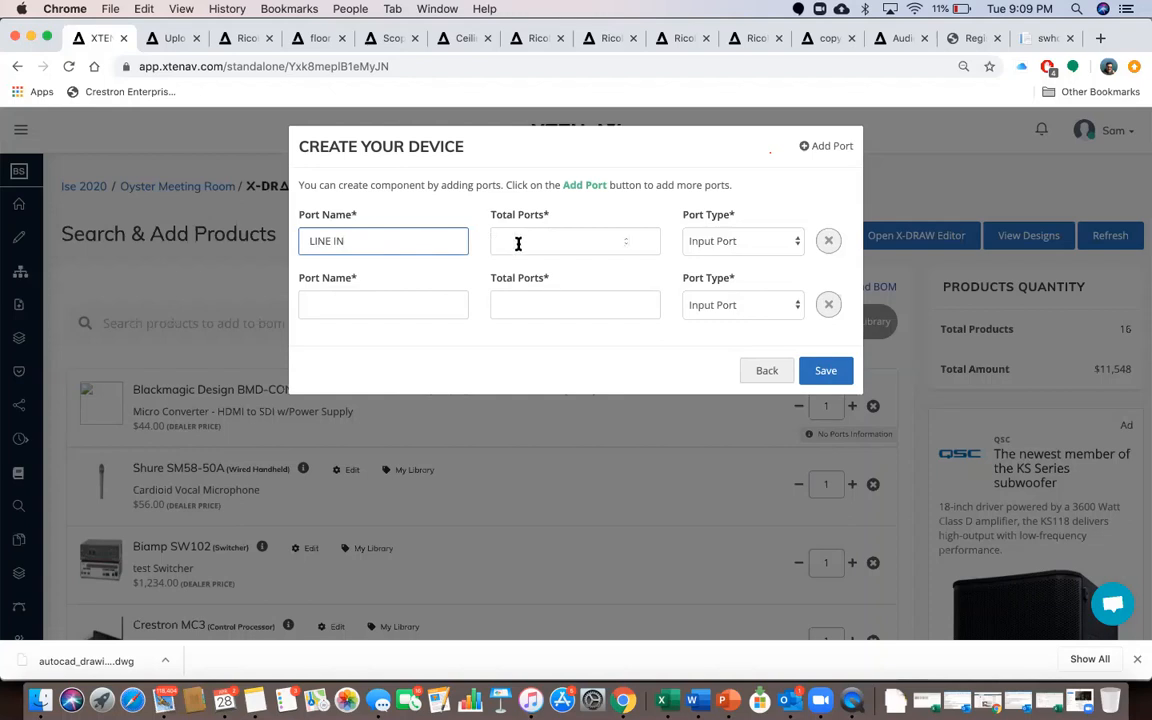
{"action": "left_click", "coordinate": [566, 238]}
{"action": "type", "text": "2"}
Define the second port entry as SPK OUT with 2 total ports, choose its port type, and save the device
{"action": "left_click", "coordinate": [339, 308]}
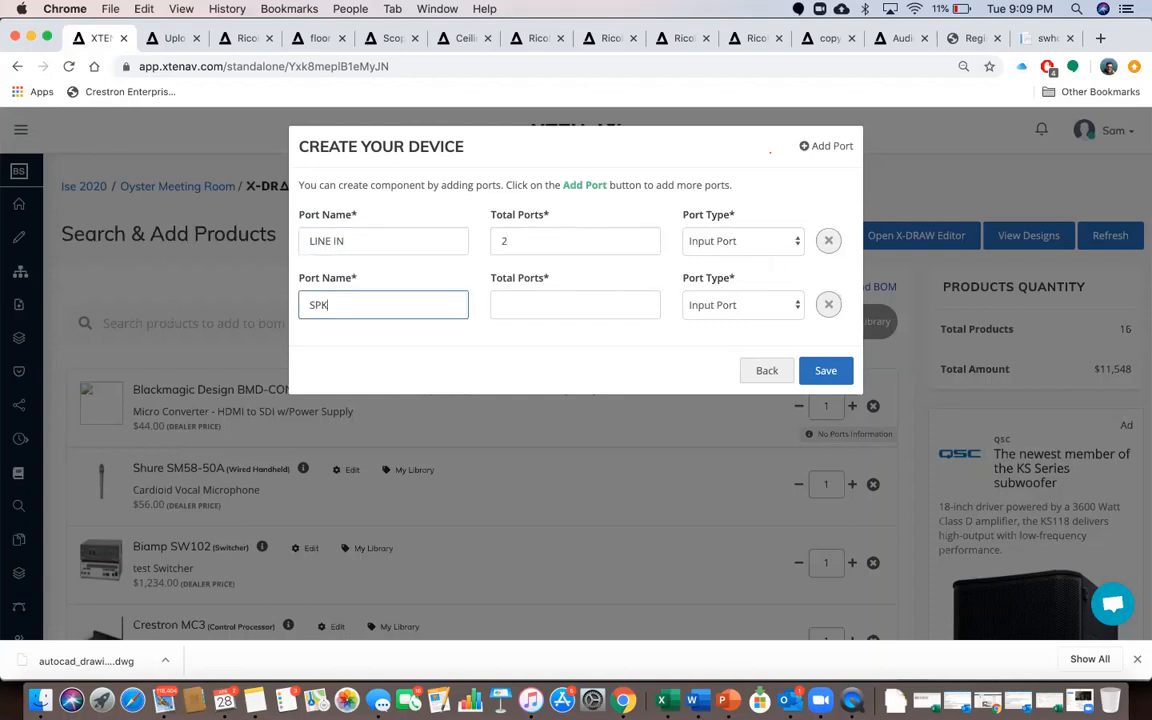
{"action": "type", "text": "SPK OUT"}
{"action": "left_click", "coordinate": [527, 309]}
{"action": "type", "text": "2"}
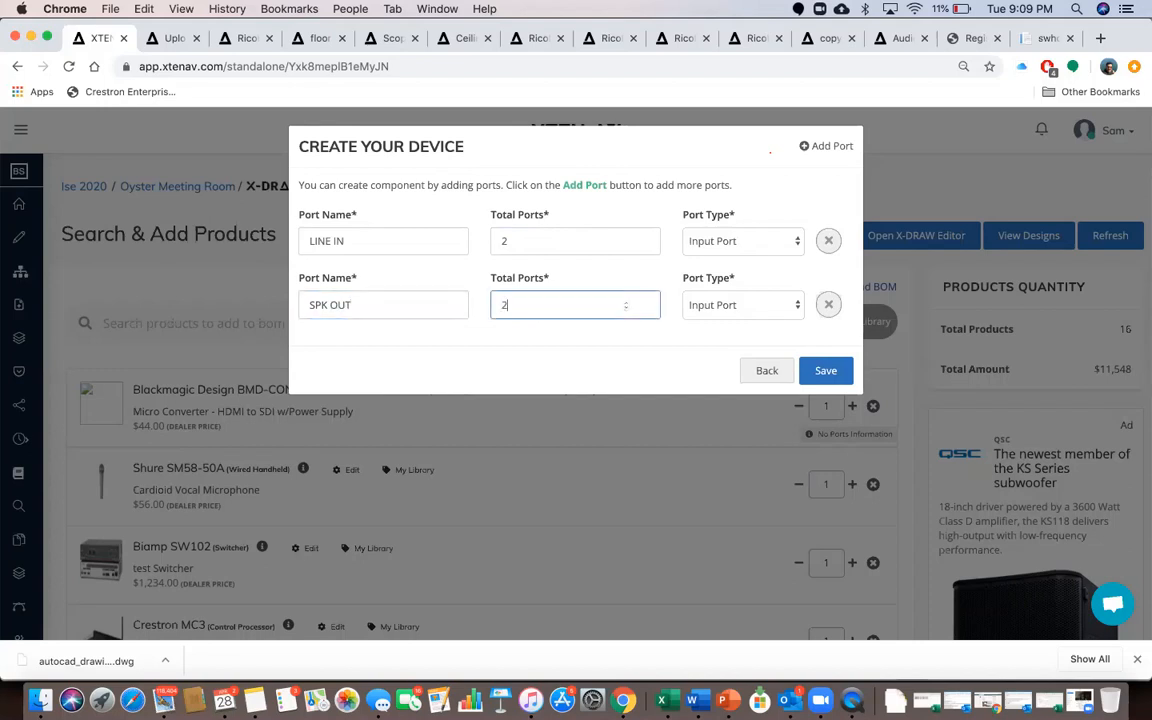
{"action": "left_click", "coordinate": [739, 308]}
{"action": "left_click", "coordinate": [740, 320]}
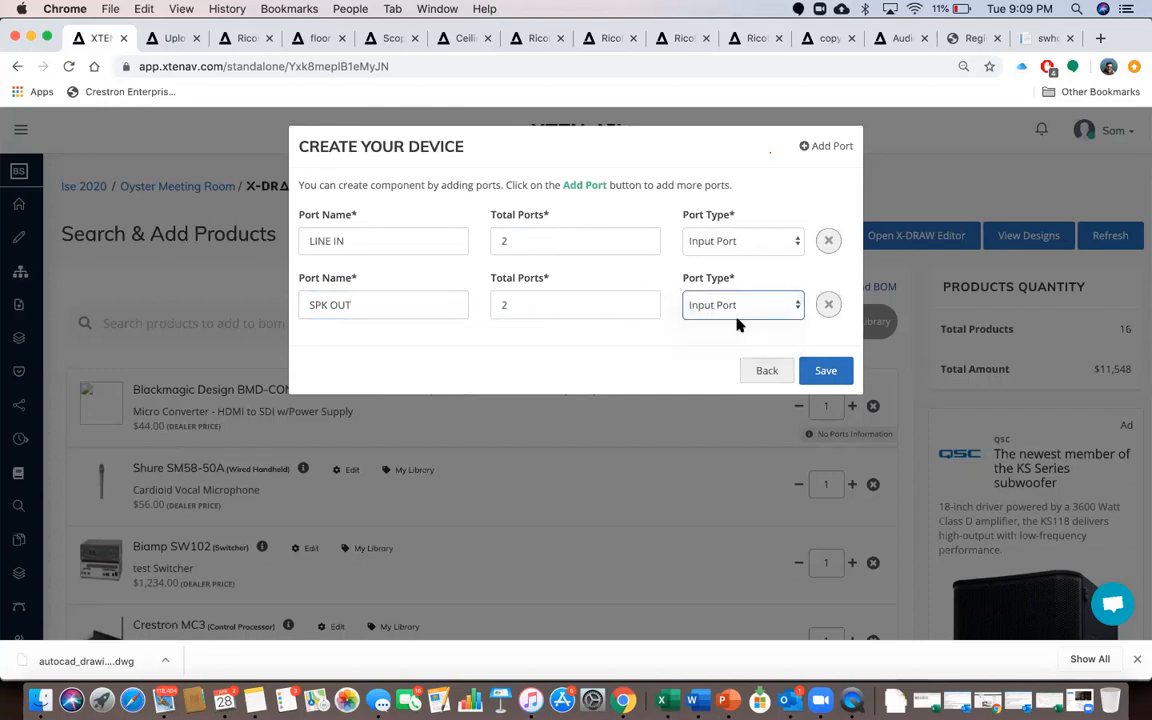
{"action": "left_click", "coordinate": [829, 371]}
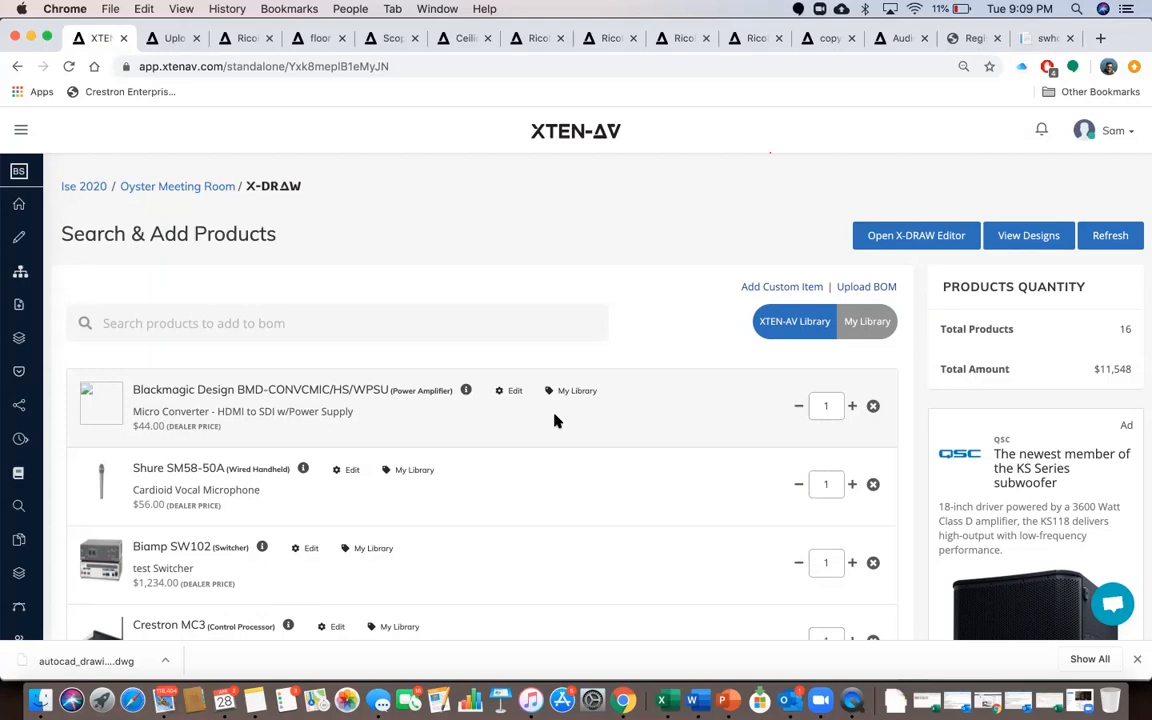
{"action": "scroll", "coordinate": [557, 421], "scroll_direction": "down", "scroll_amount": 10}
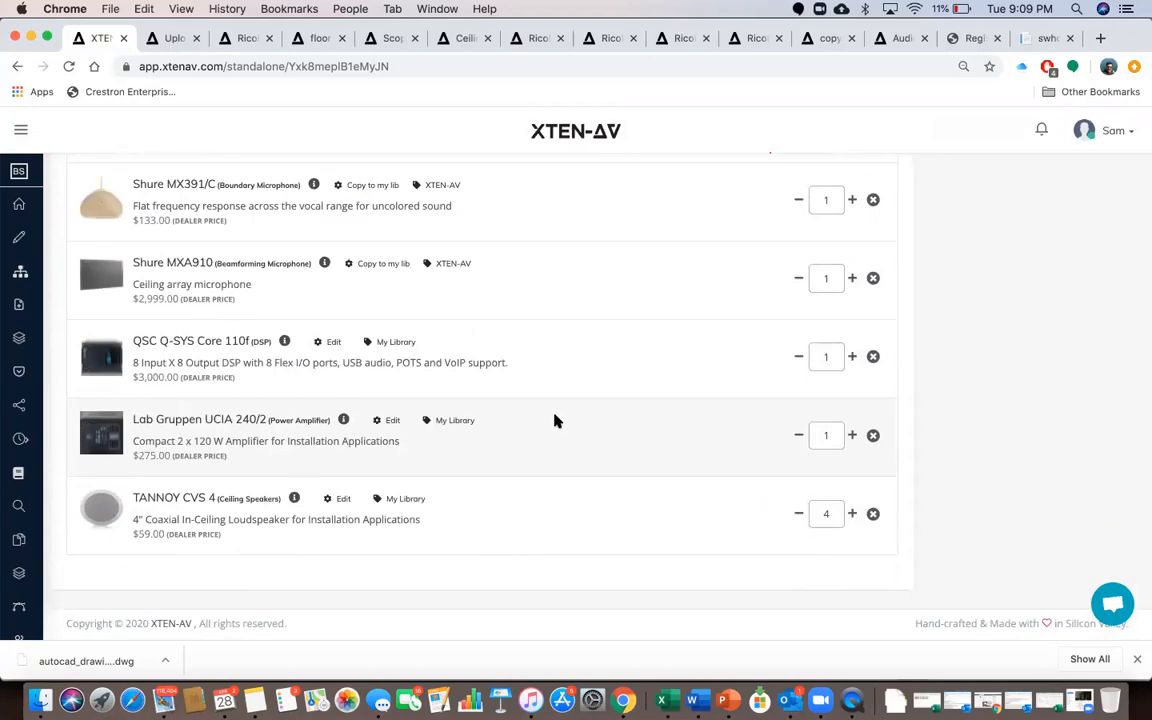
{"action": "scroll", "coordinate": [557, 421], "scroll_direction": "up", "scroll_amount": 10}
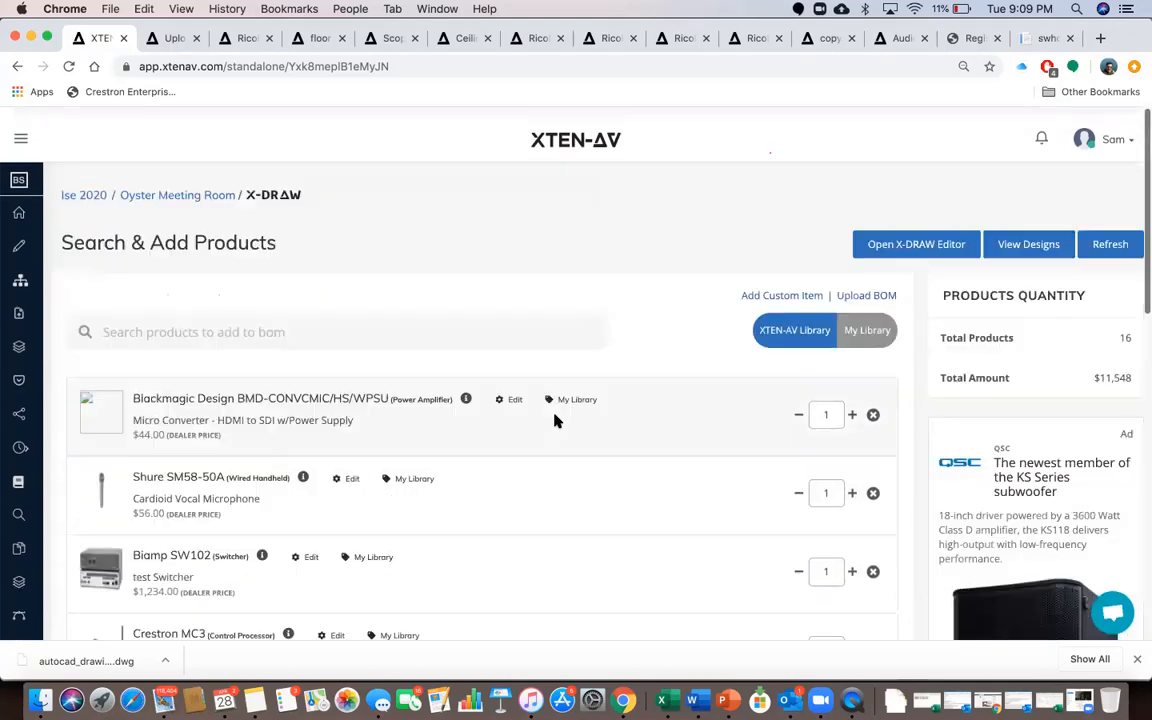
{"action": "scroll", "coordinate": [557, 421], "scroll_direction": "down", "scroll_amount": 10}
{"action": "scroll", "coordinate": [557, 421], "scroll_direction": "up", "scroll_amount": 10}
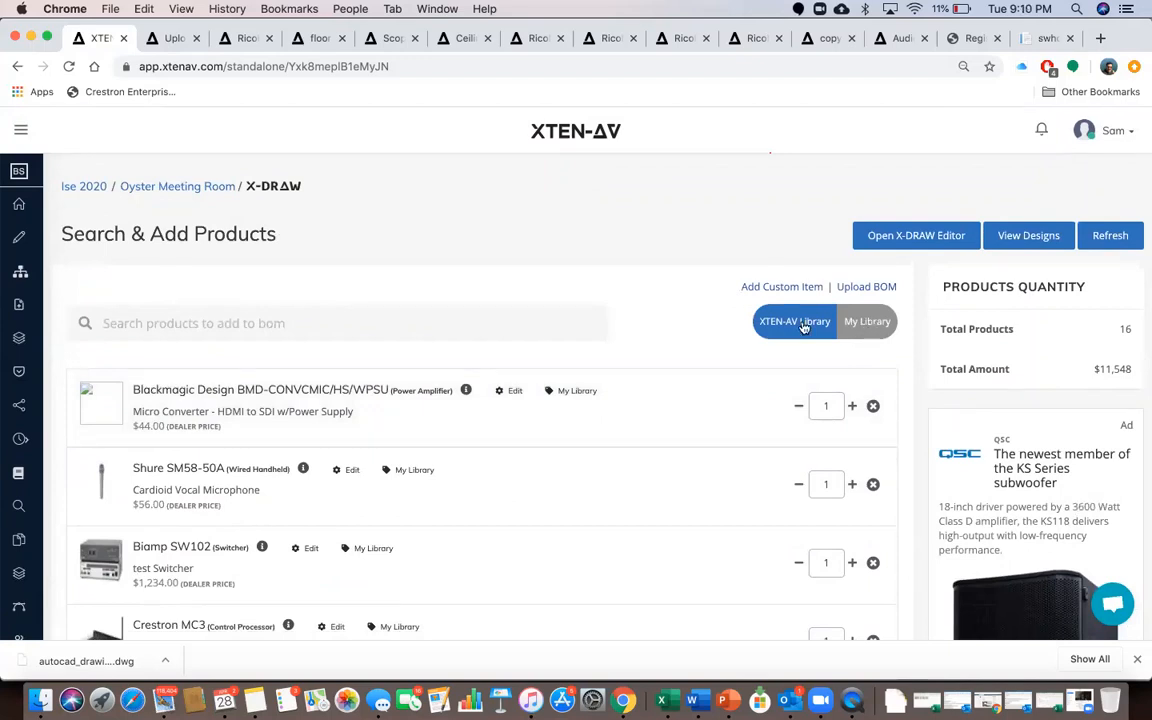
Download the sample file for BOM uploads, view its column format in Excel, and return to close the upload form
{"action": "left_click", "coordinate": [866, 288]}
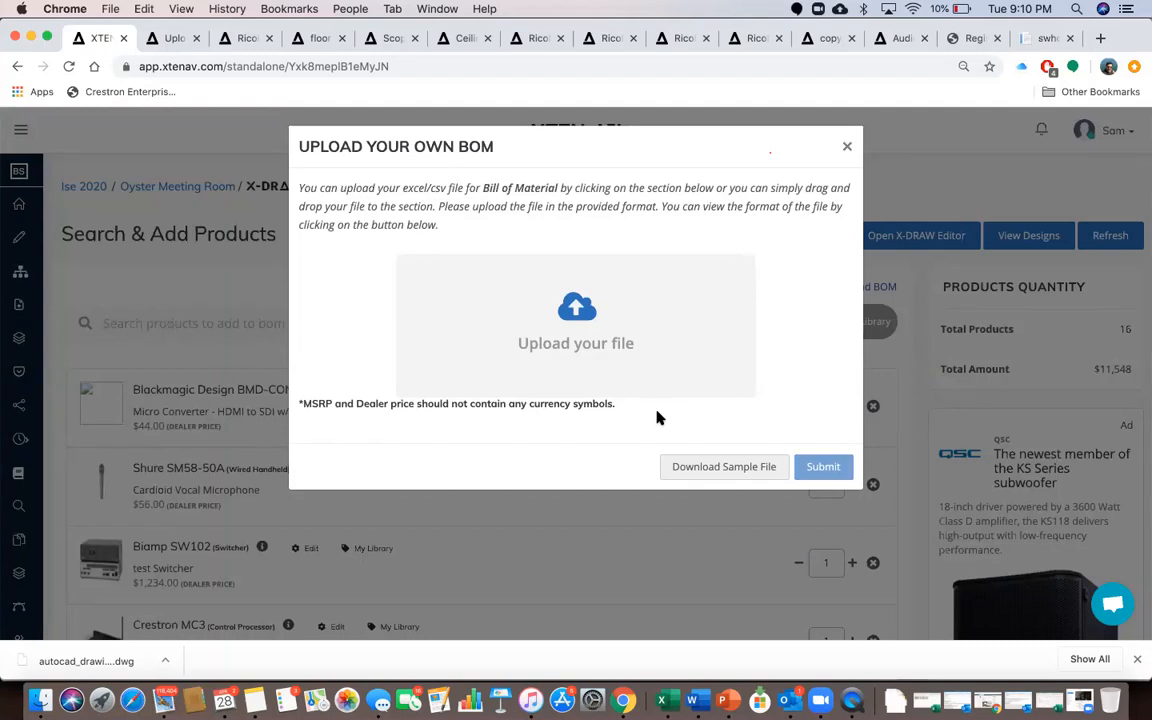
{"action": "left_click", "coordinate": [710, 467]}
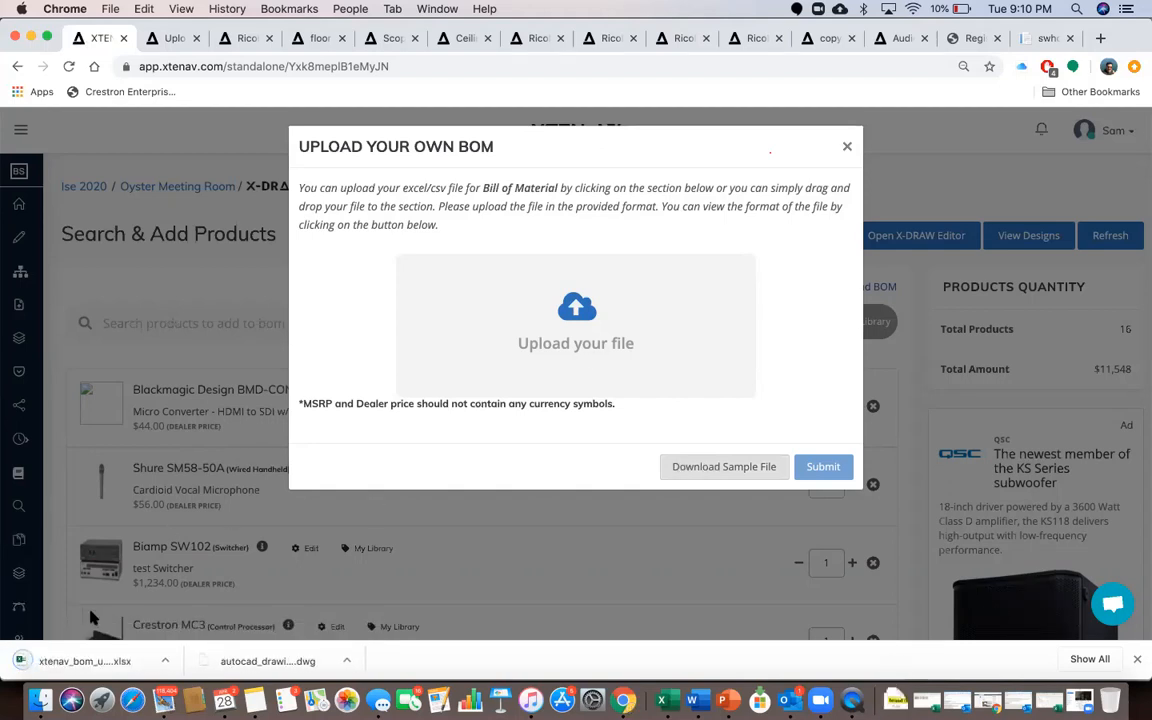
{"action": "left_click", "coordinate": [84, 664]}
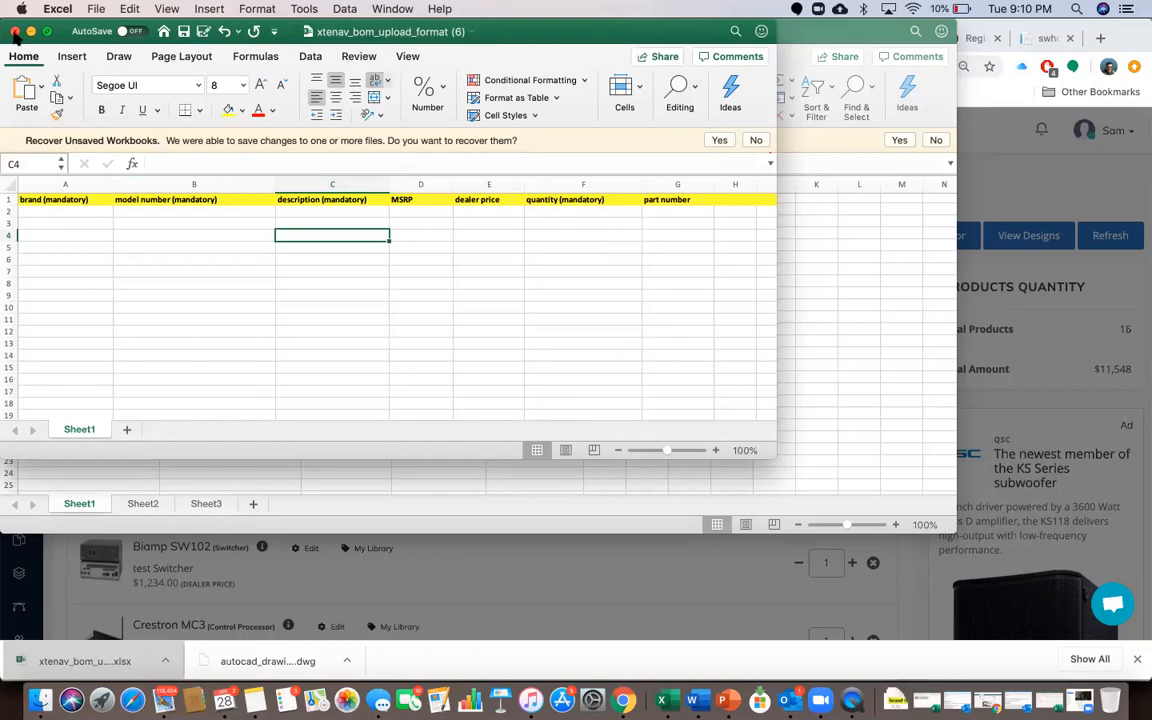
{"action": "key", "text": "super+Tab"}
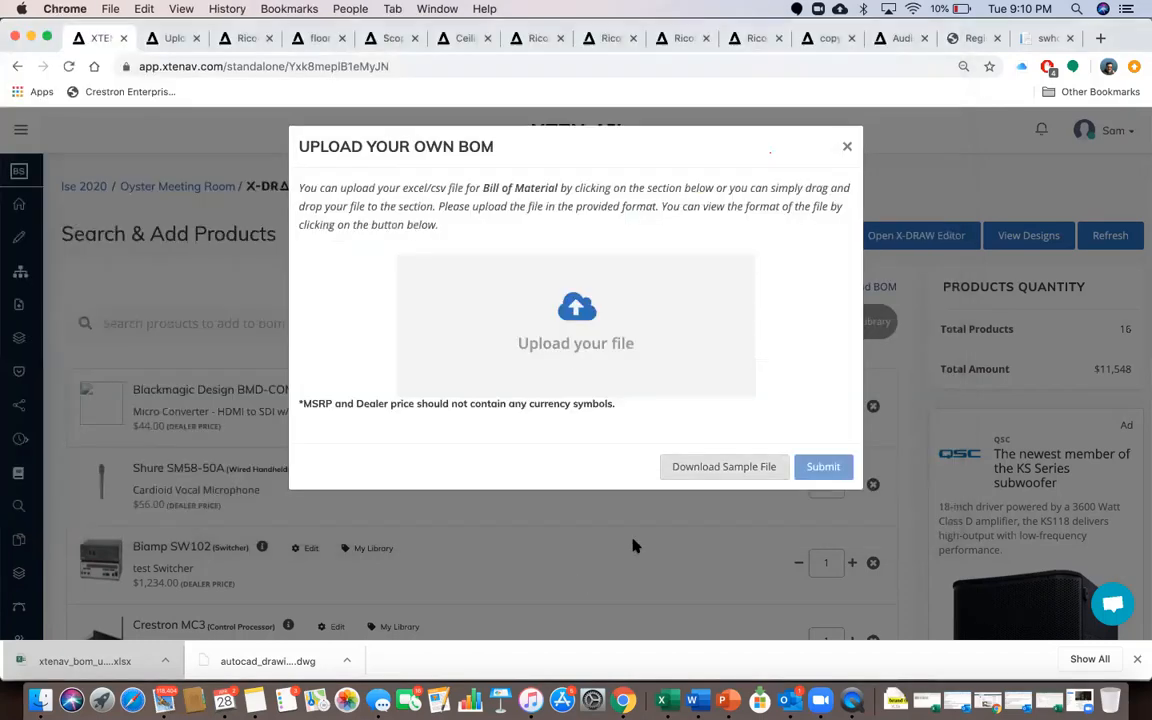
{"action": "left_click", "coordinate": [848, 147]}
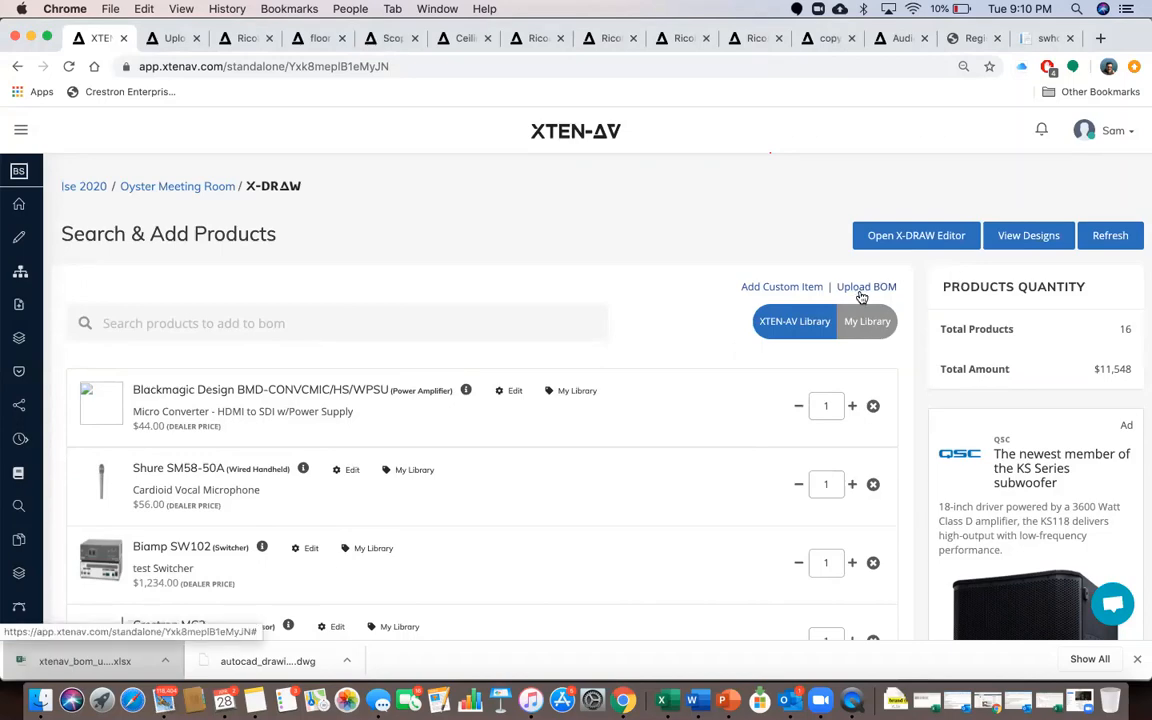
Open the Oyster Meeting Room design in the X-DRAW Editor, accepting the unsaved-changes confirmation
{"action": "scroll", "coordinate": [522, 468], "scroll_direction": "down", "scroll_amount": 6}
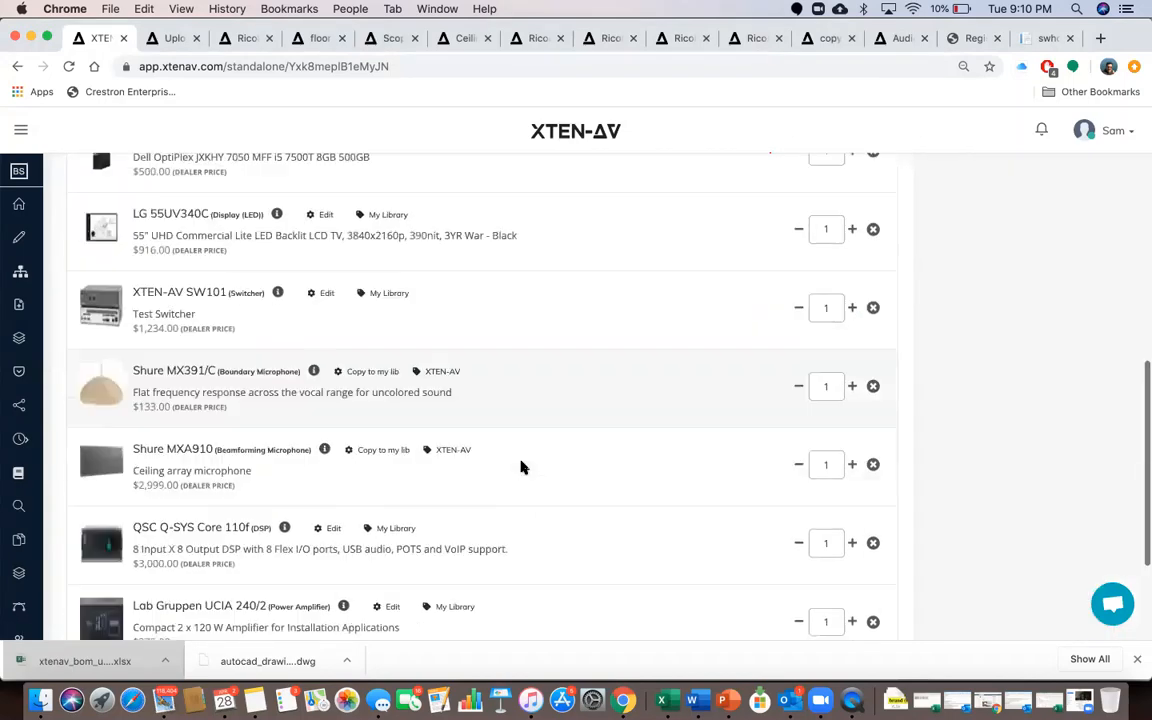
{"action": "scroll", "coordinate": [522, 468], "scroll_direction": "down", "scroll_amount": 3}
{"action": "scroll", "coordinate": [522, 466], "scroll_direction": "up", "scroll_amount": 15}
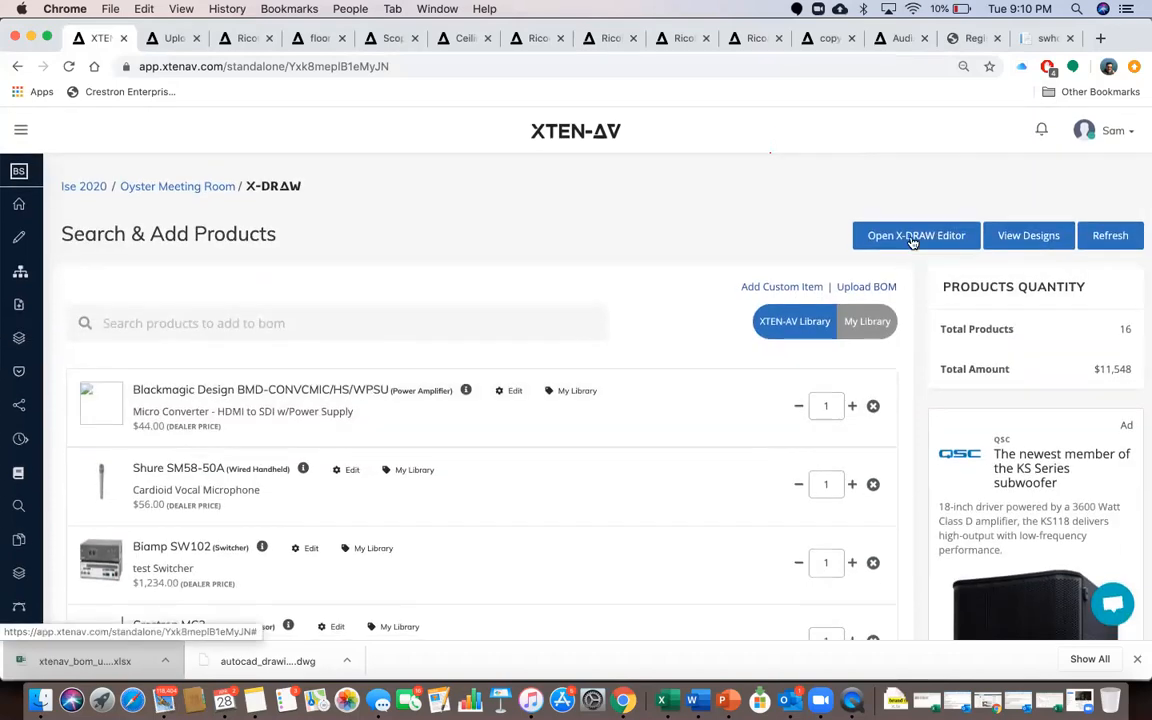
{"action": "left_click", "coordinate": [906, 237]}
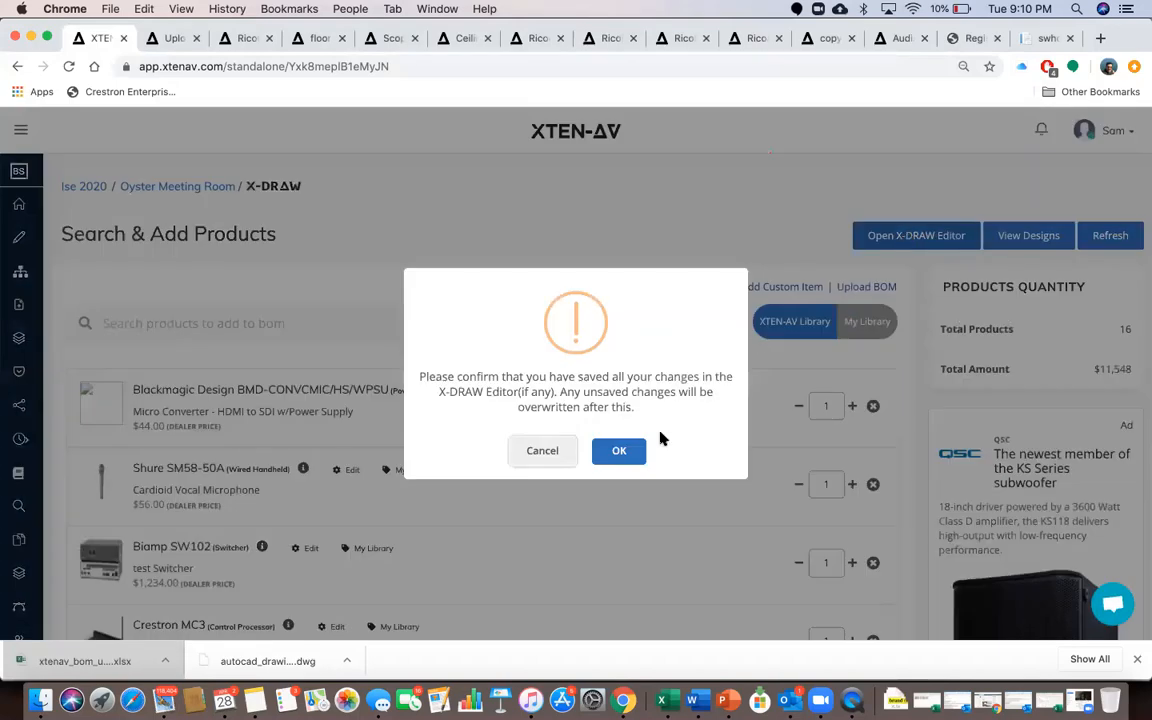
{"action": "left_click", "coordinate": [617, 452]}
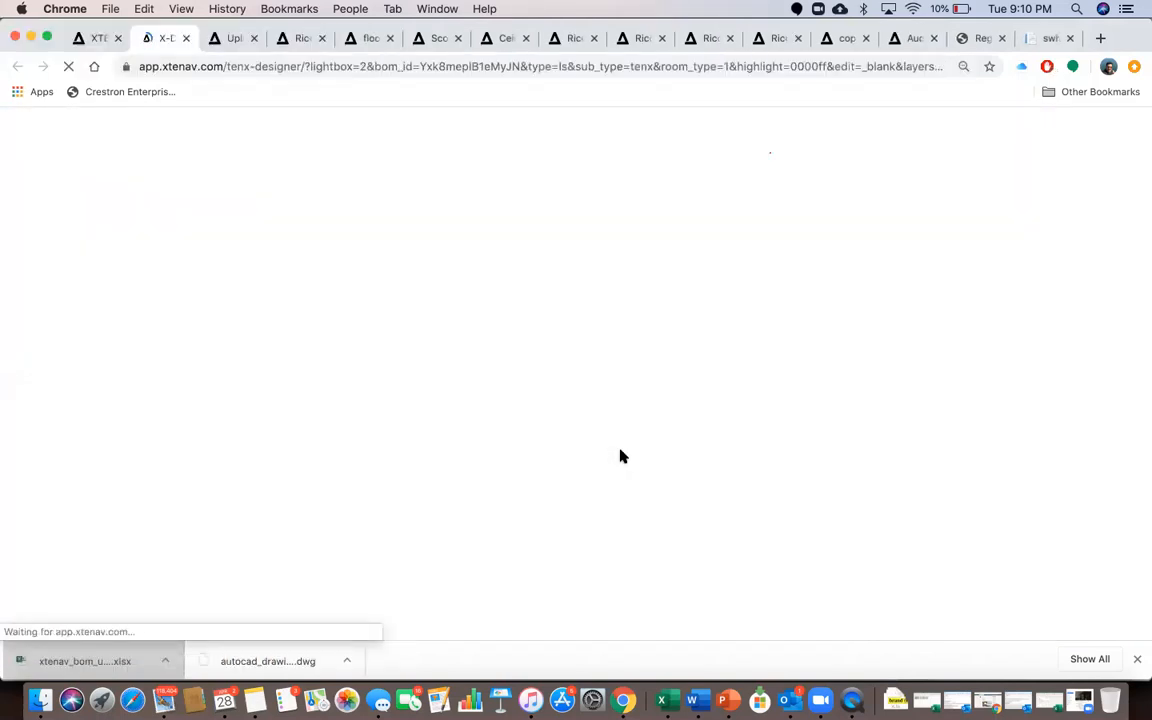
Review the meeting room's full product list in X-DRAW while the editor loads in its own browser tab
{"action": "left_click", "coordinate": [99, 40]}
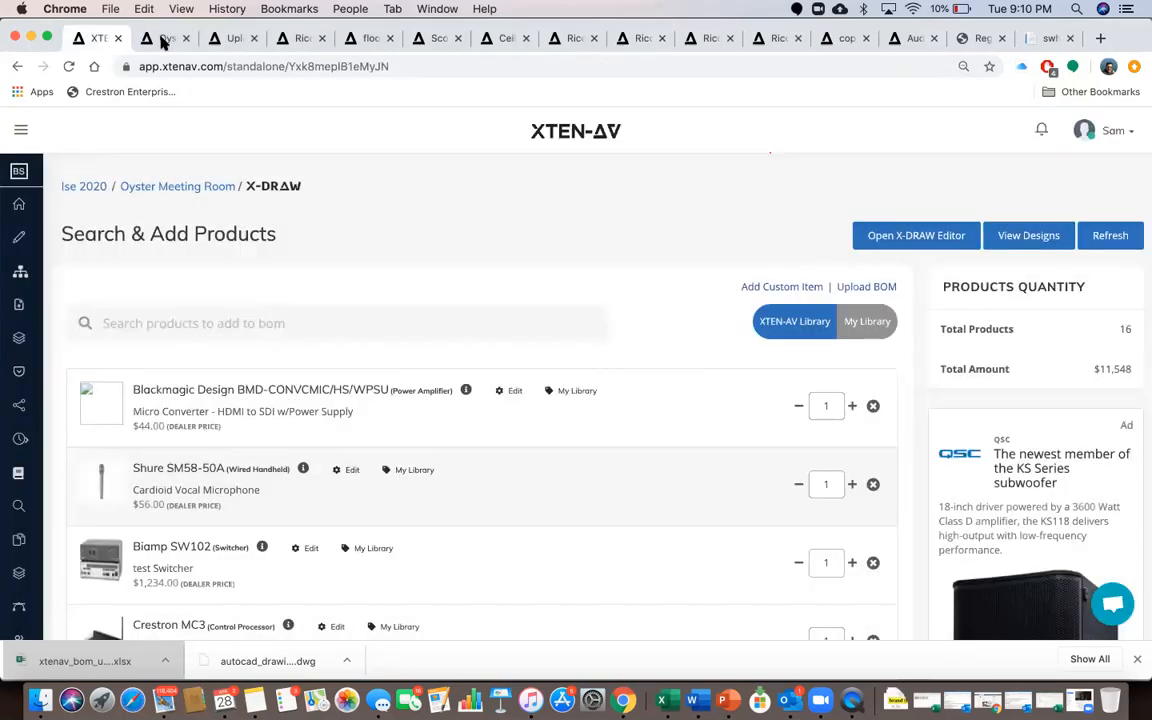
{"action": "left_click", "coordinate": [161, 40]}
{"action": "left_click", "coordinate": [100, 40]}
{"action": "scroll", "coordinate": [346, 438], "scroll_direction": "down", "scroll_amount": 6}
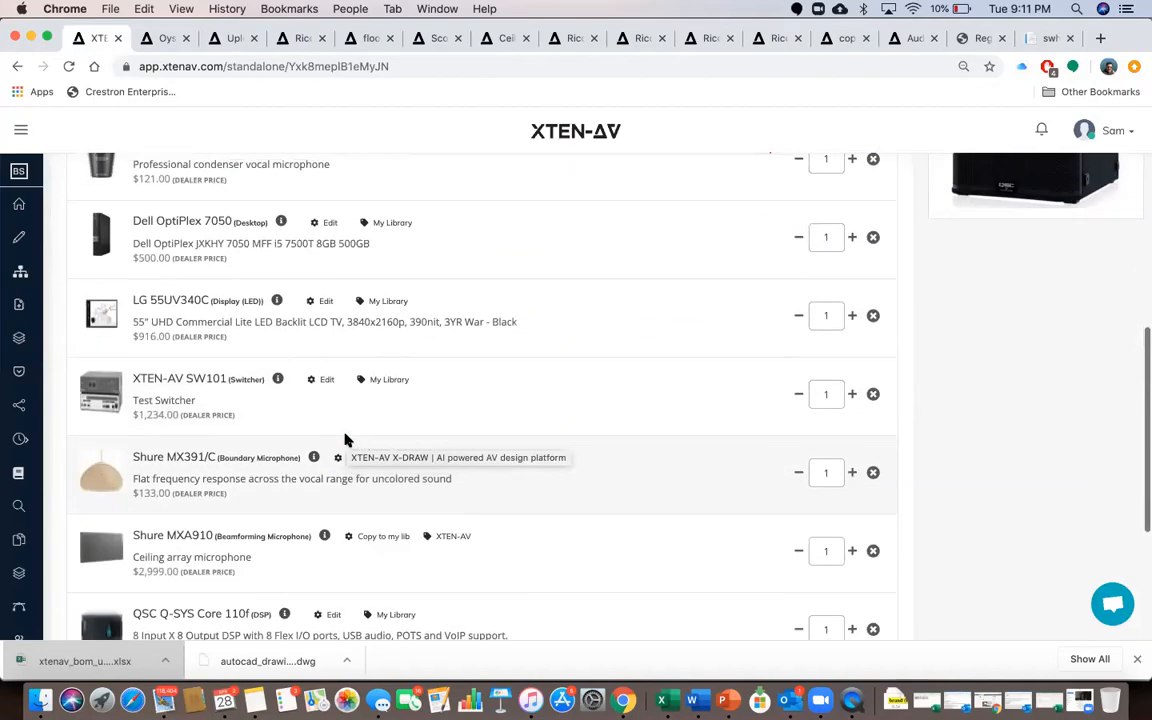
{"action": "scroll", "coordinate": [346, 438], "scroll_direction": "down", "scroll_amount": 4}
{"action": "scroll", "coordinate": [346, 438], "scroll_direction": "up", "scroll_amount": 10}
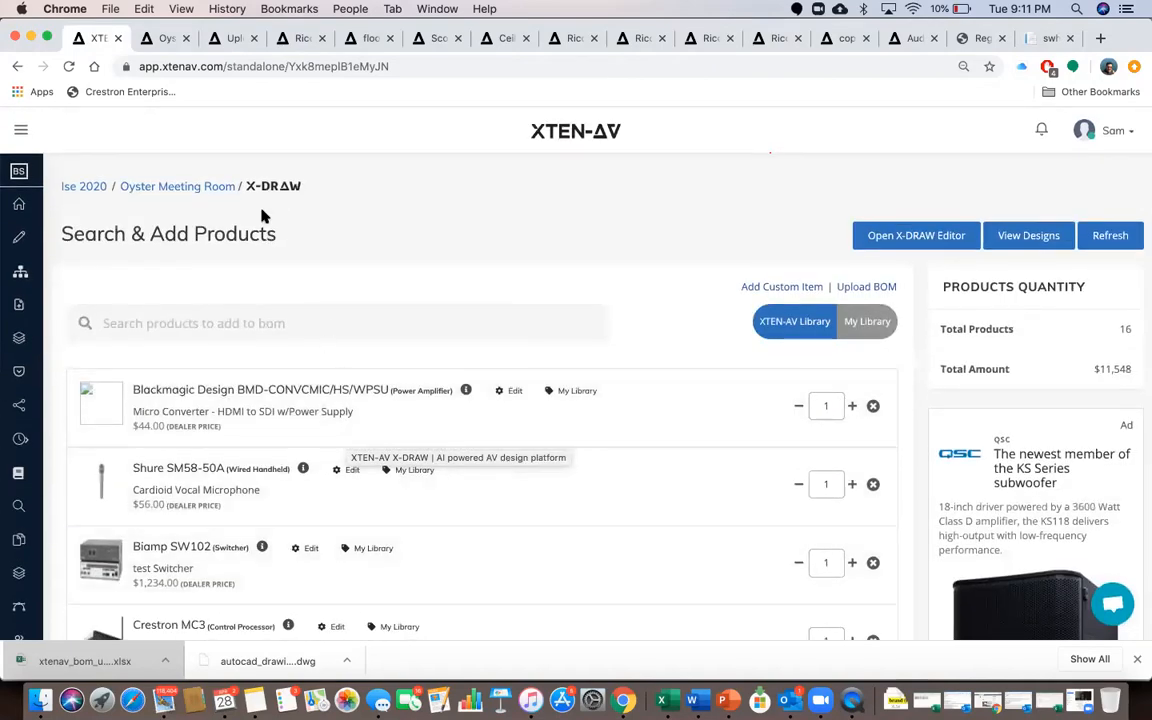
Examine the schematic in the X-DRAW Editor, checking the connected devices and the newly added Shure and Blackmagic products
{"action": "left_click", "coordinate": [160, 38]}
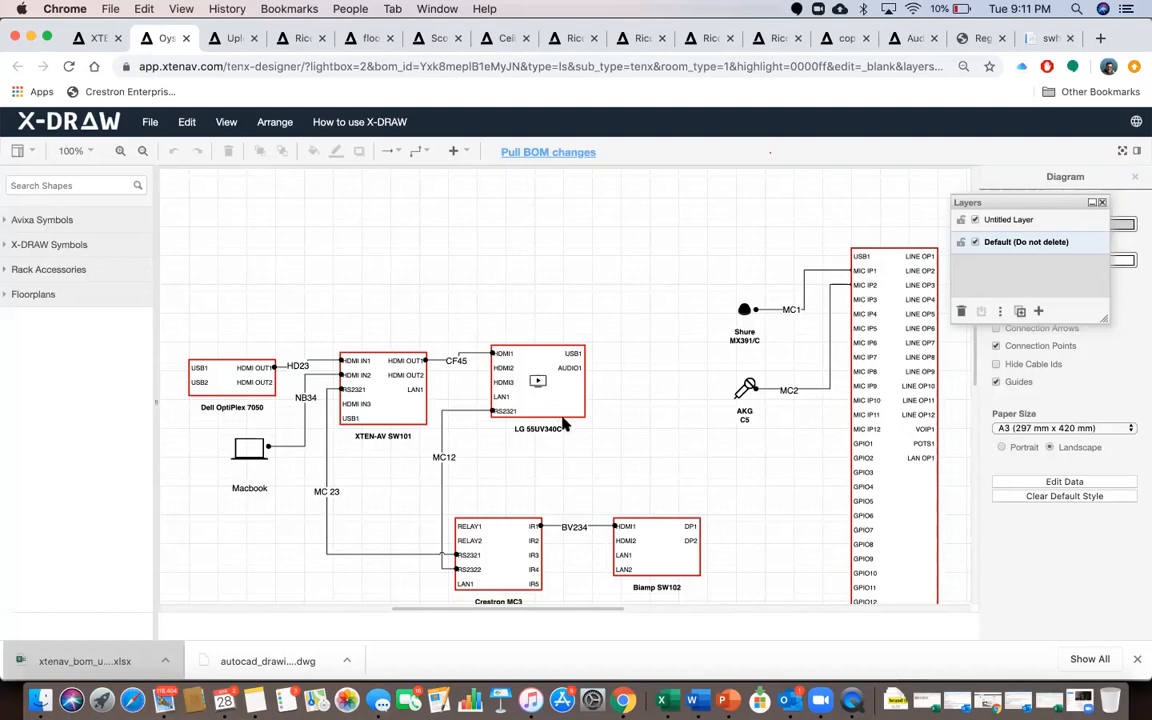
{"action": "scroll", "coordinate": [512, 435], "scroll_direction": "down", "scroll_amount": 5}
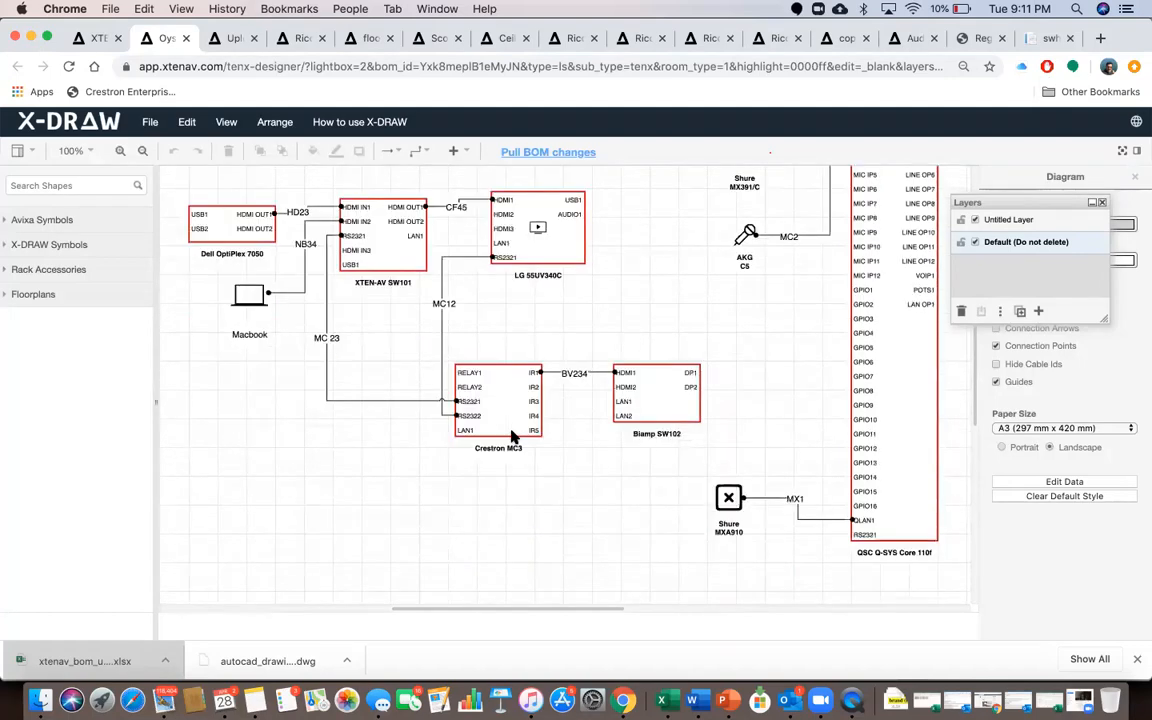
{"action": "scroll", "coordinate": [678, 353], "scroll_direction": "up", "scroll_amount": 1}
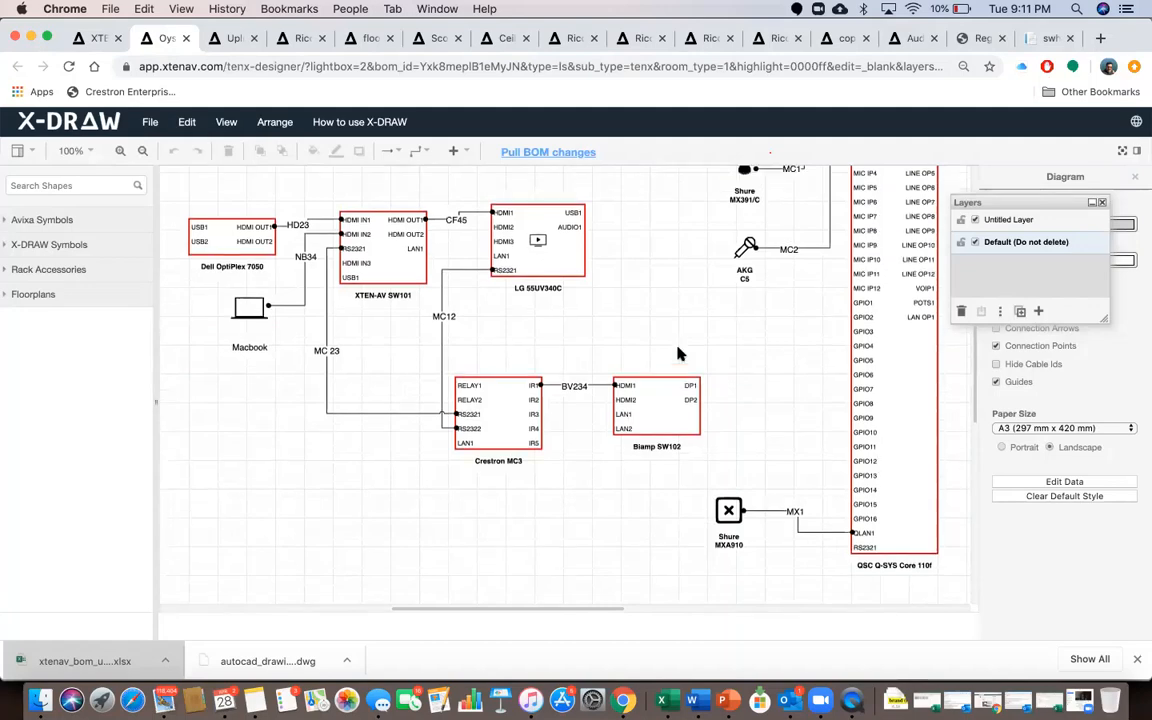
{"action": "scroll", "coordinate": [368, 239], "scroll_direction": "up", "scroll_amount": 6}
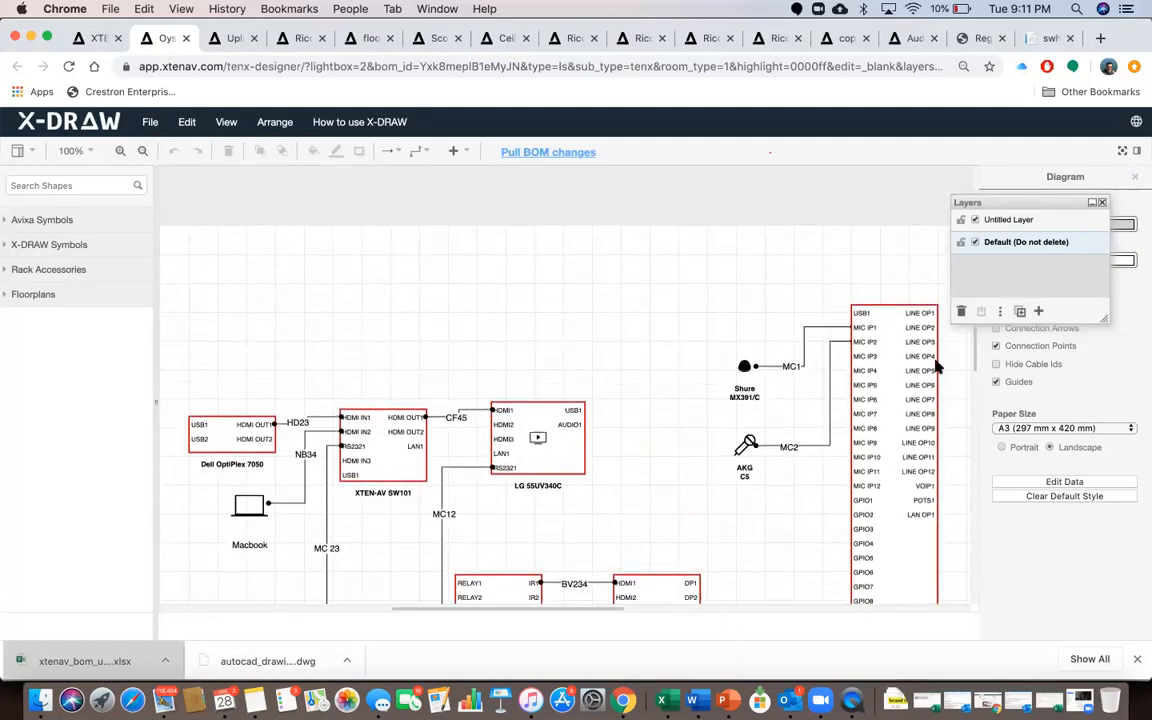
{"action": "scroll", "coordinate": [671, 408], "scroll_direction": "down", "scroll_amount": 3}
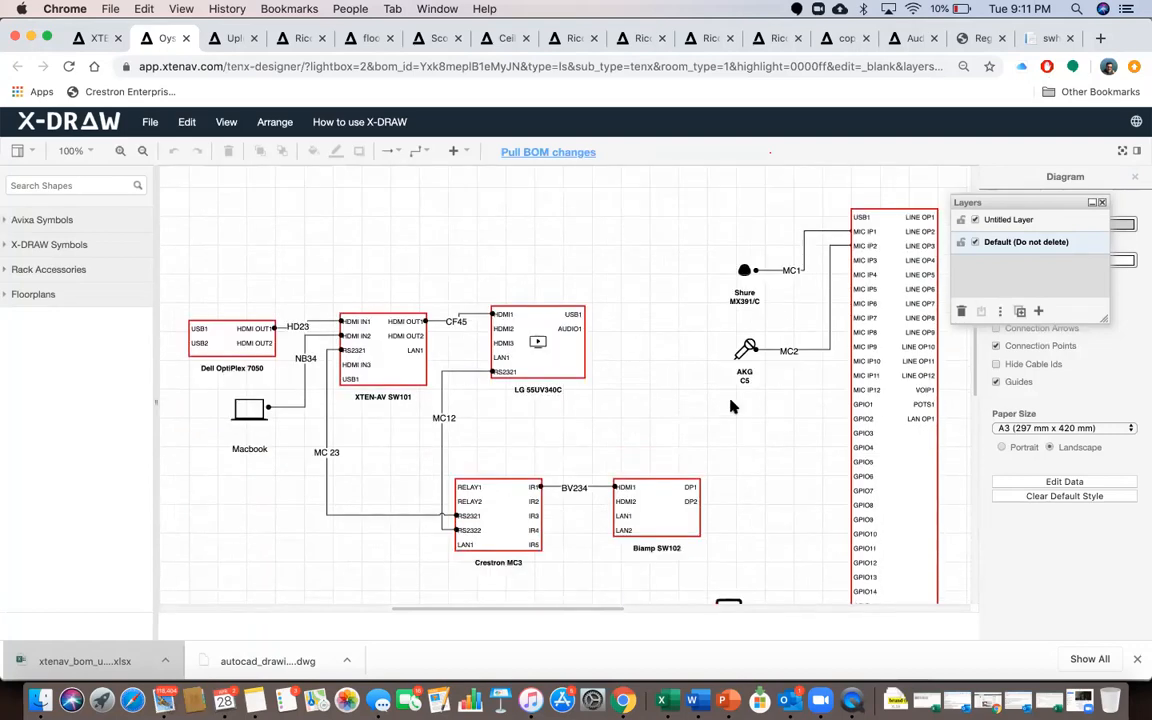
{"action": "scroll", "coordinate": [733, 404], "scroll_direction": "right", "scroll_amount": 10}
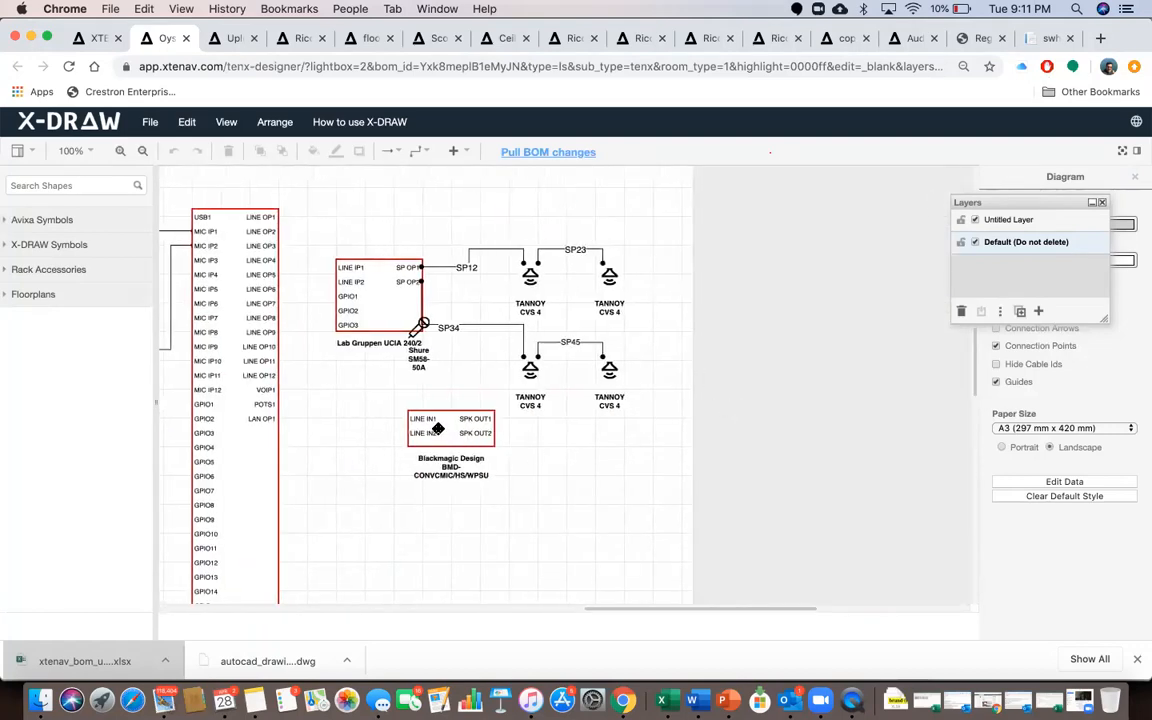
Move the Shure SM58-50A below the AKG C5, and reposition the Blackmagic and Lab Gruppen blocks beside the QSC Core 110f
{"action": "scroll", "coordinate": [602, 491], "scroll_direction": "left", "scroll_amount": 6}
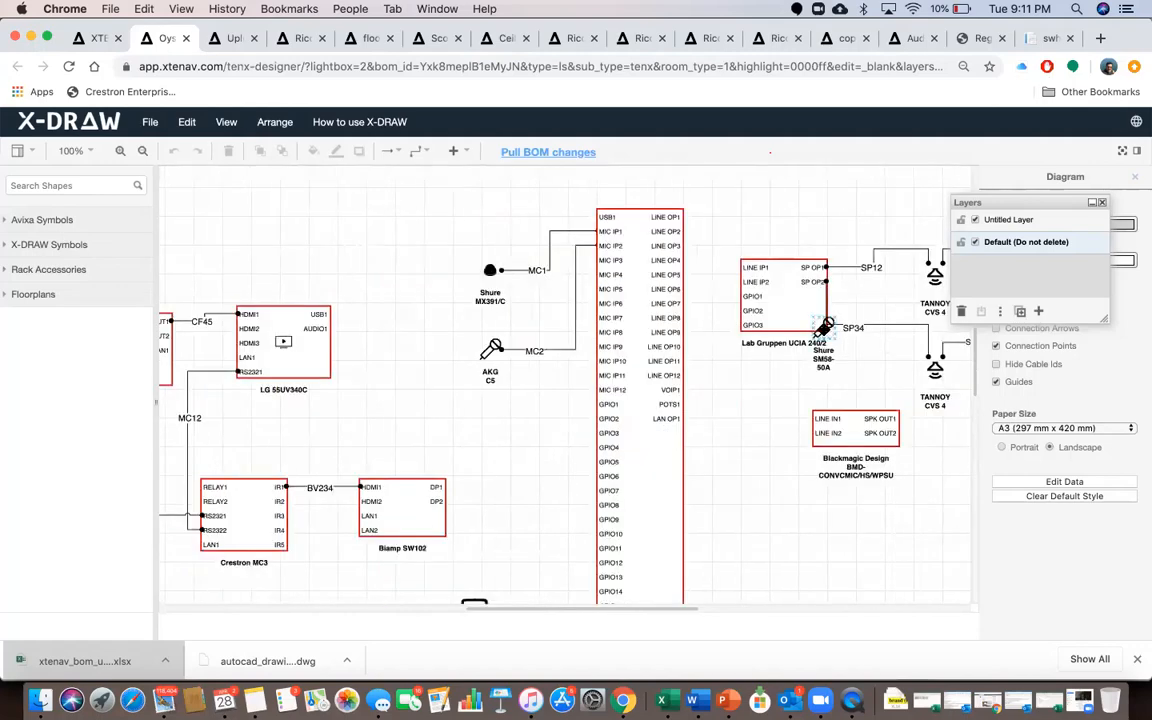
{"action": "left_click_drag", "start_coordinate": [824, 327], "coordinate": [515, 428]}
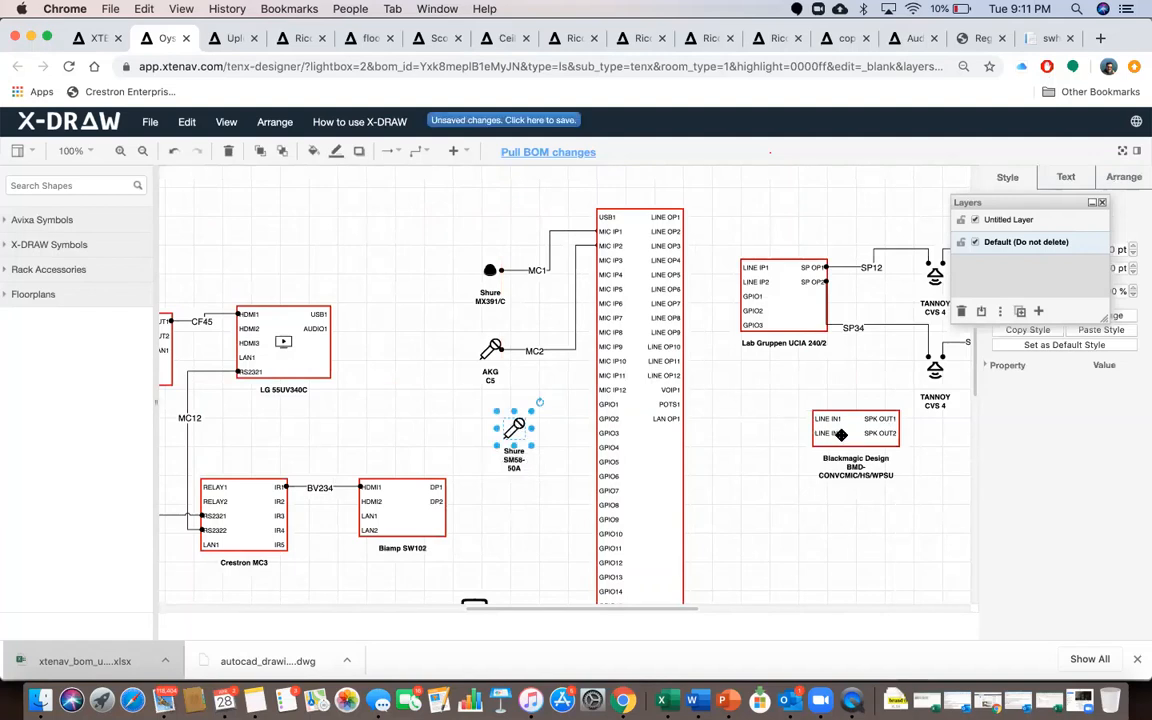
{"action": "left_click_drag", "start_coordinate": [813, 456], "coordinate": [772, 472]}
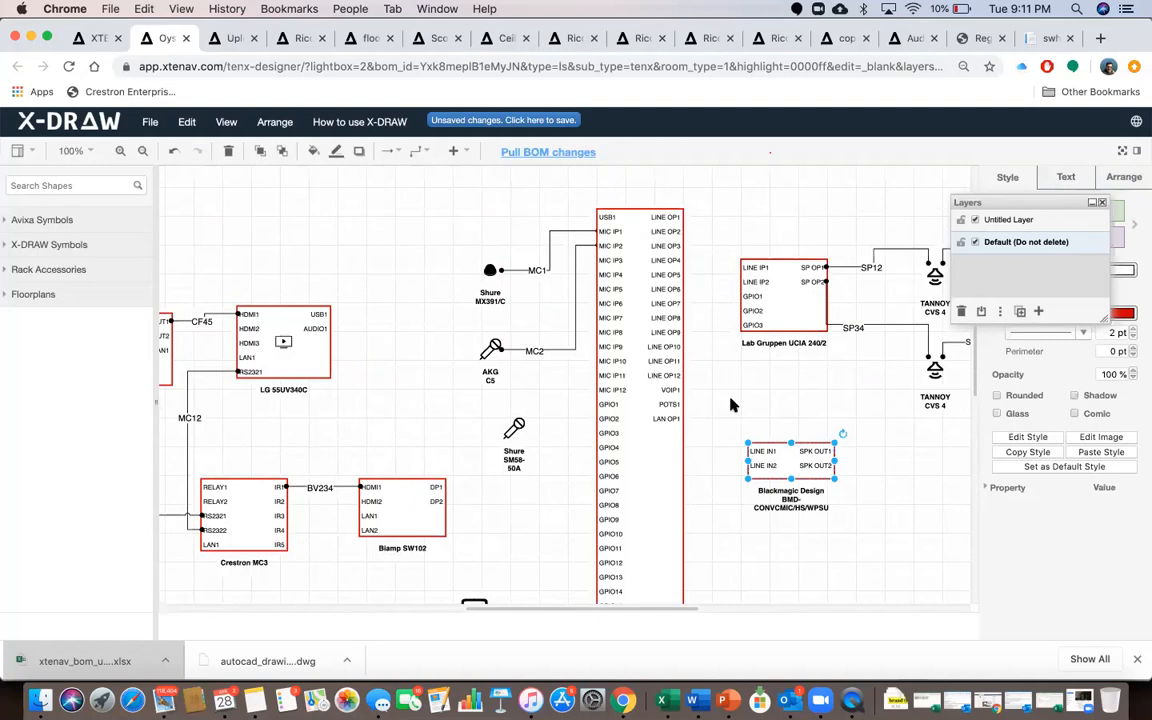
{"action": "left_click_drag", "start_coordinate": [790, 265], "coordinate": [720, 290]}
{"action": "left_click", "coordinate": [825, 280]}
Open the Trivia & Tutorials page from the product list site in a new browser tab and switch to it
{"action": "left_click", "coordinate": [90, 40]}
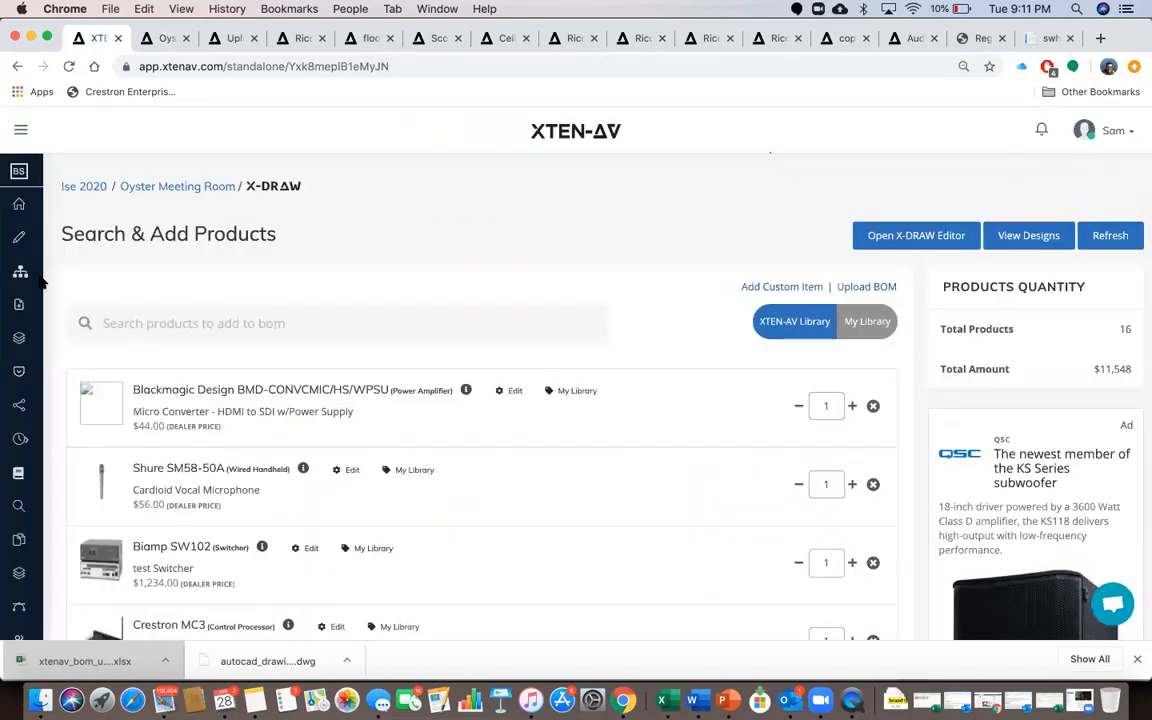
{"action": "left_click", "coordinate": [23, 133]}
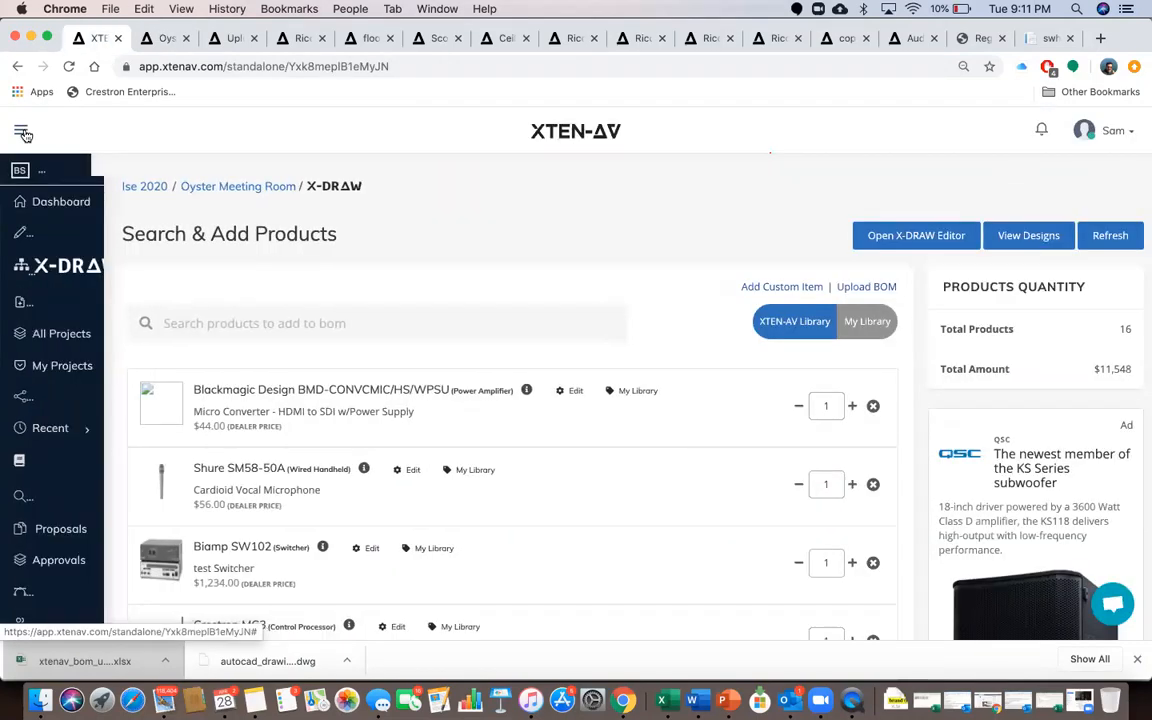
{"action": "scroll", "coordinate": [90, 525], "scroll_direction": "down", "scroll_amount": 3}
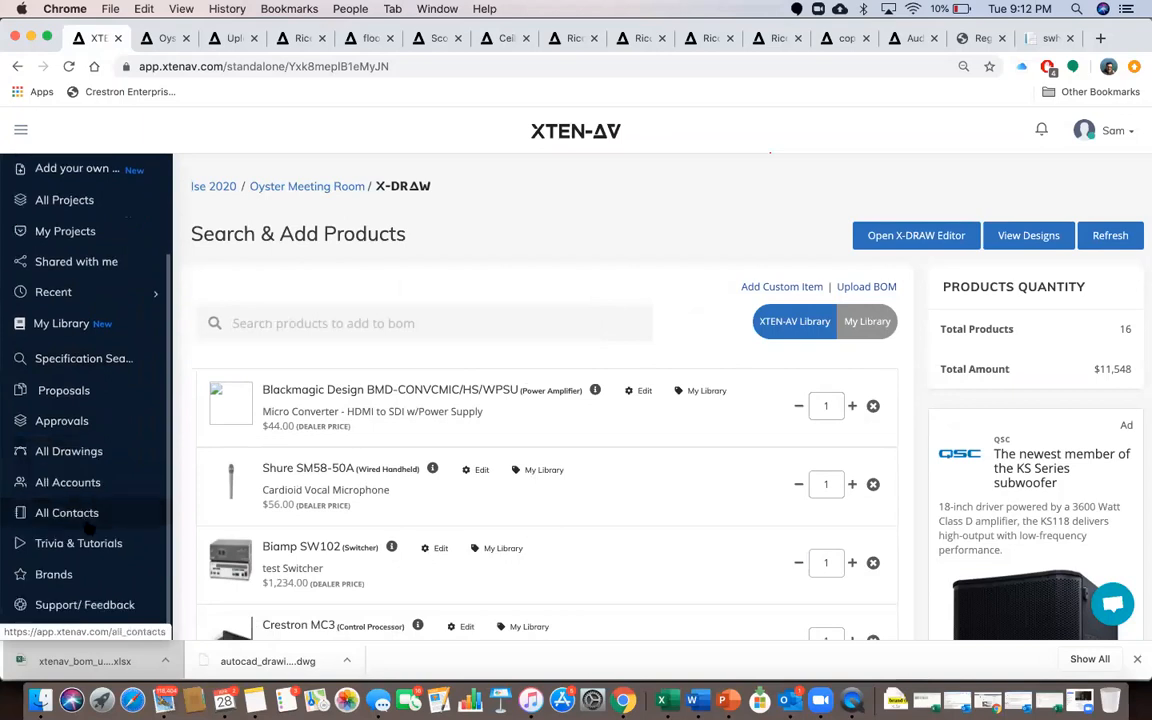
{"action": "right_click", "coordinate": [90, 540]}
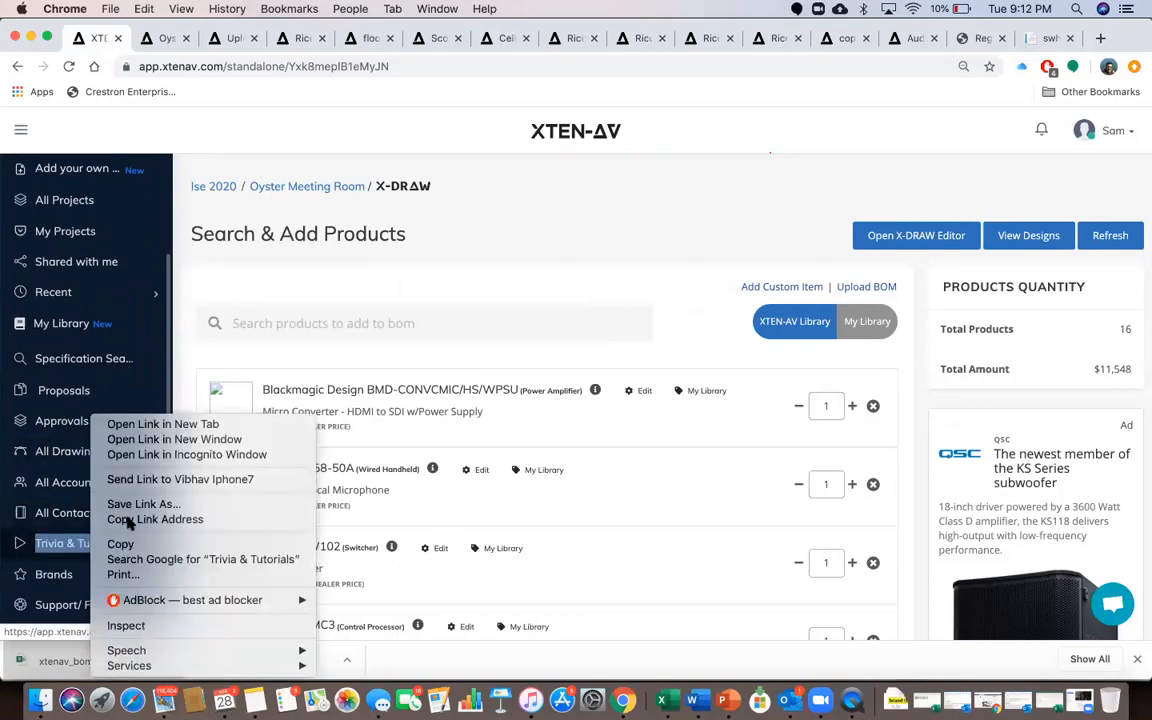
{"action": "left_click", "coordinate": [160, 421]}
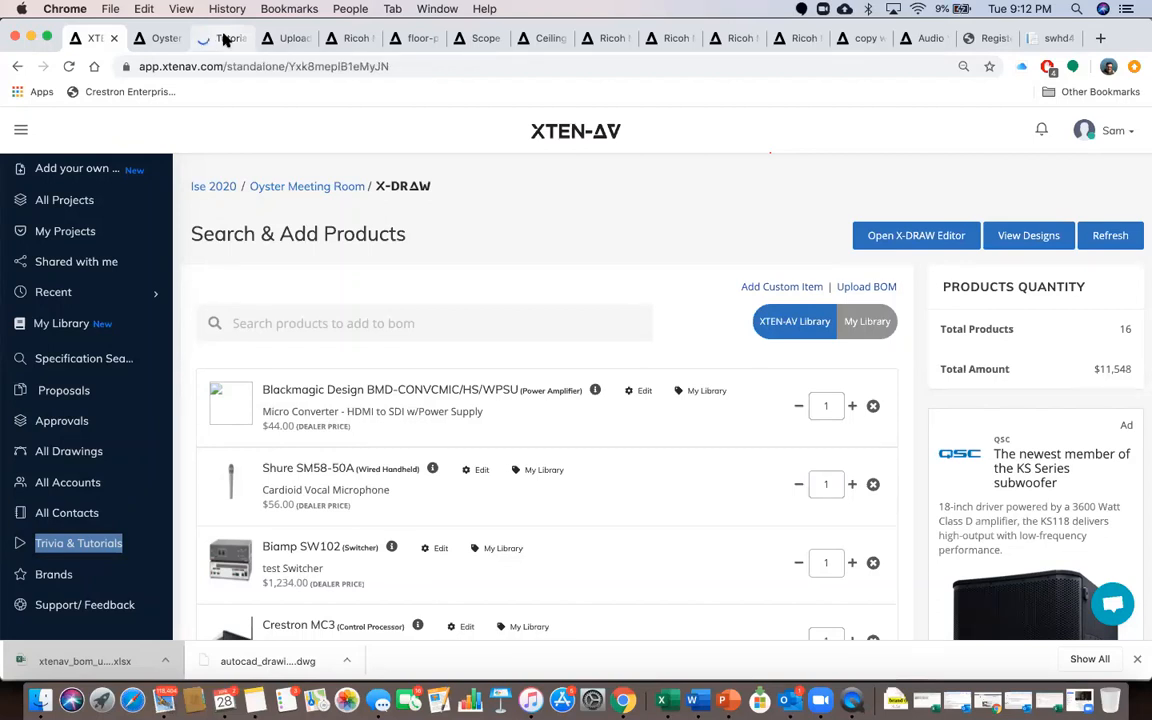
{"action": "left_click", "coordinate": [226, 38]}
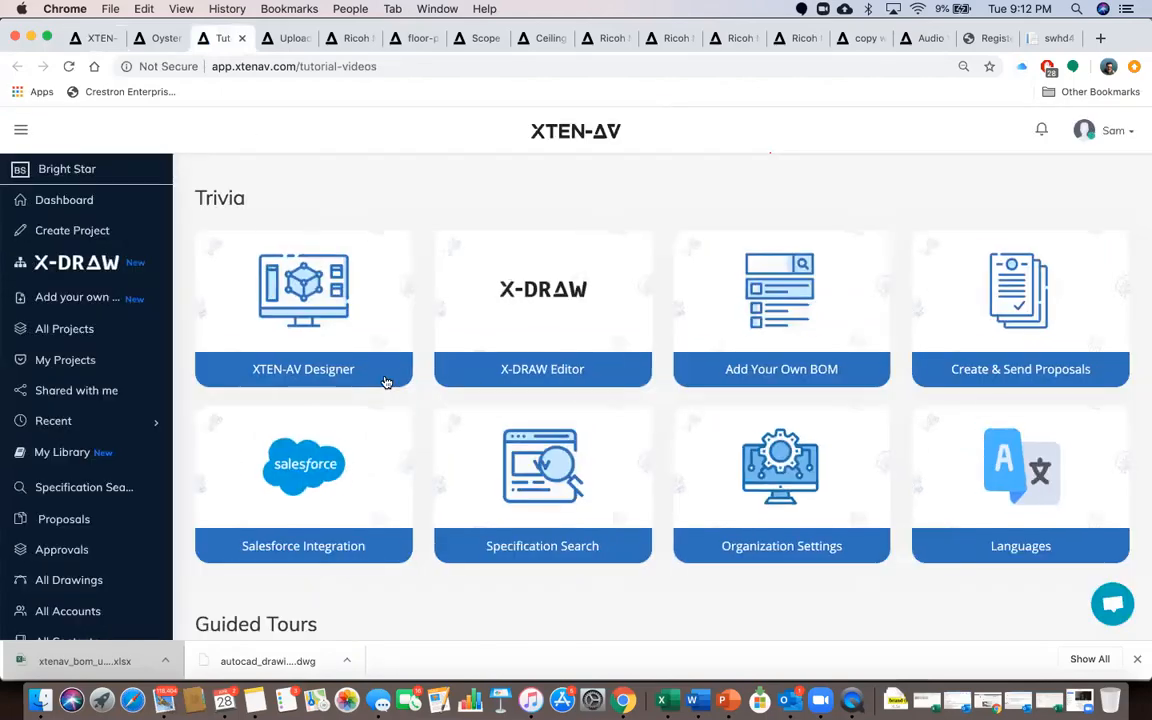
Look through the tutorials page for the XTEN-AV webinar recordings, including the one about X-DRAW
{"action": "scroll", "coordinate": [387, 383], "scroll_direction": "down", "scroll_amount": 3}
{"action": "scroll", "coordinate": [387, 383], "scroll_direction": "down", "scroll_amount": 10}
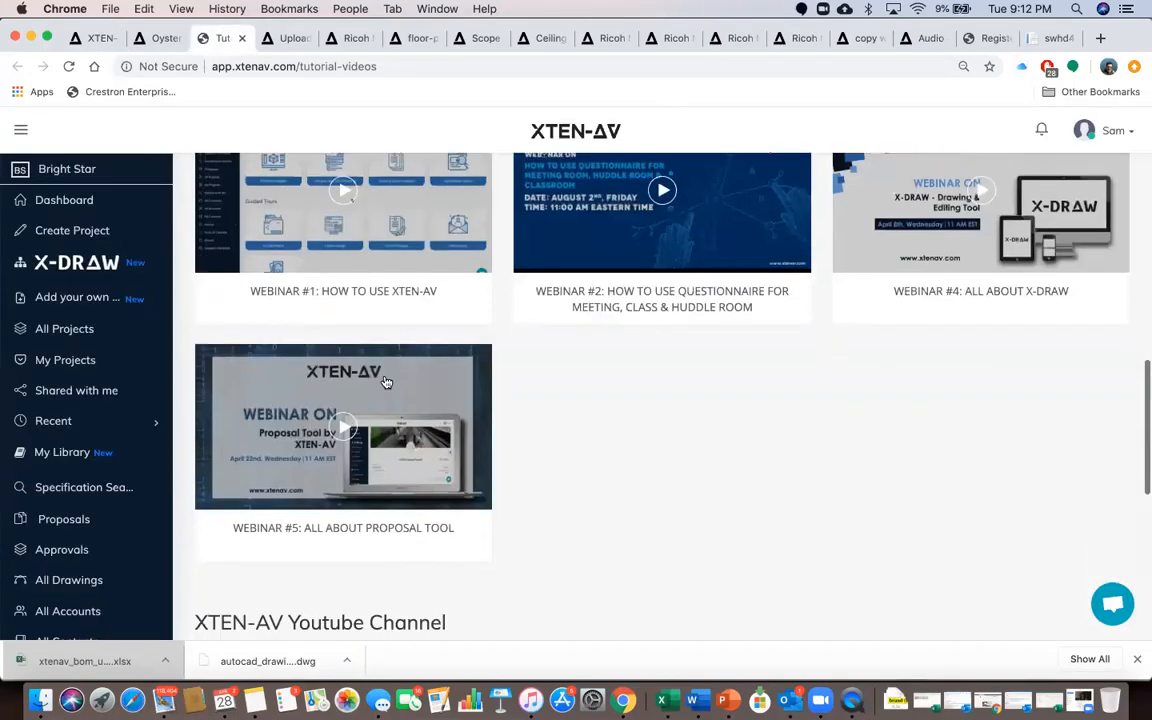
{"action": "scroll", "coordinate": [740, 370], "scroll_direction": "down", "scroll_amount": 3}
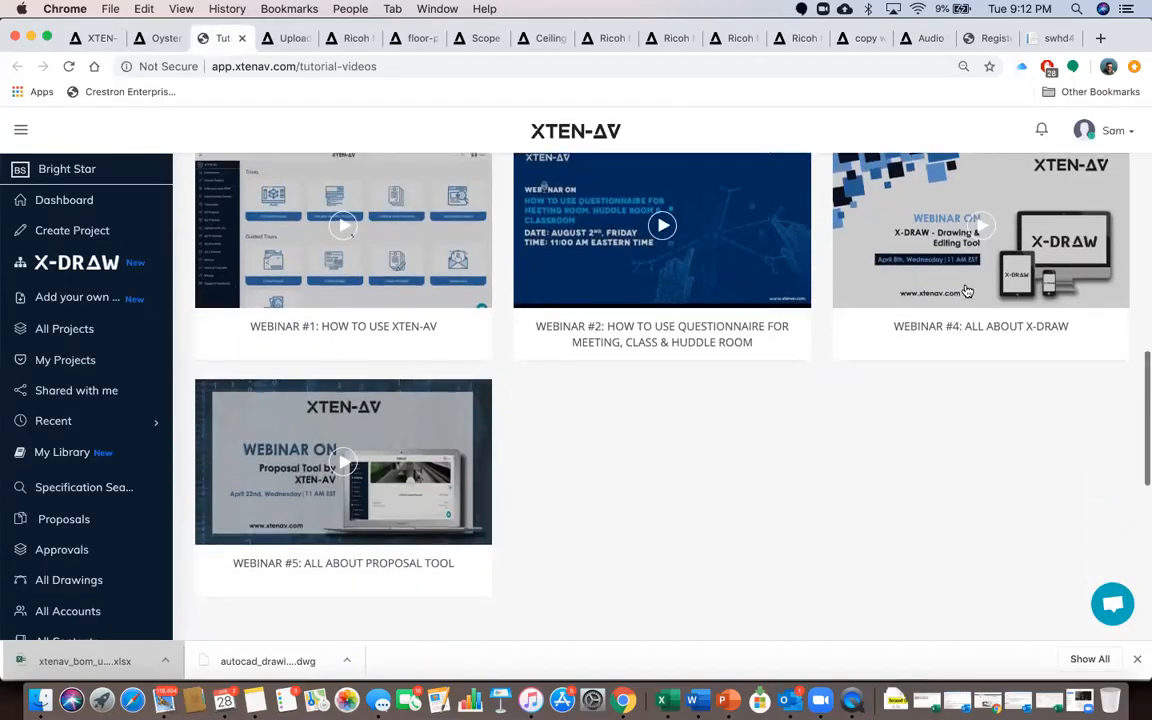
{"action": "scroll", "coordinate": [960, 312], "scroll_direction": "up", "scroll_amount": 2}
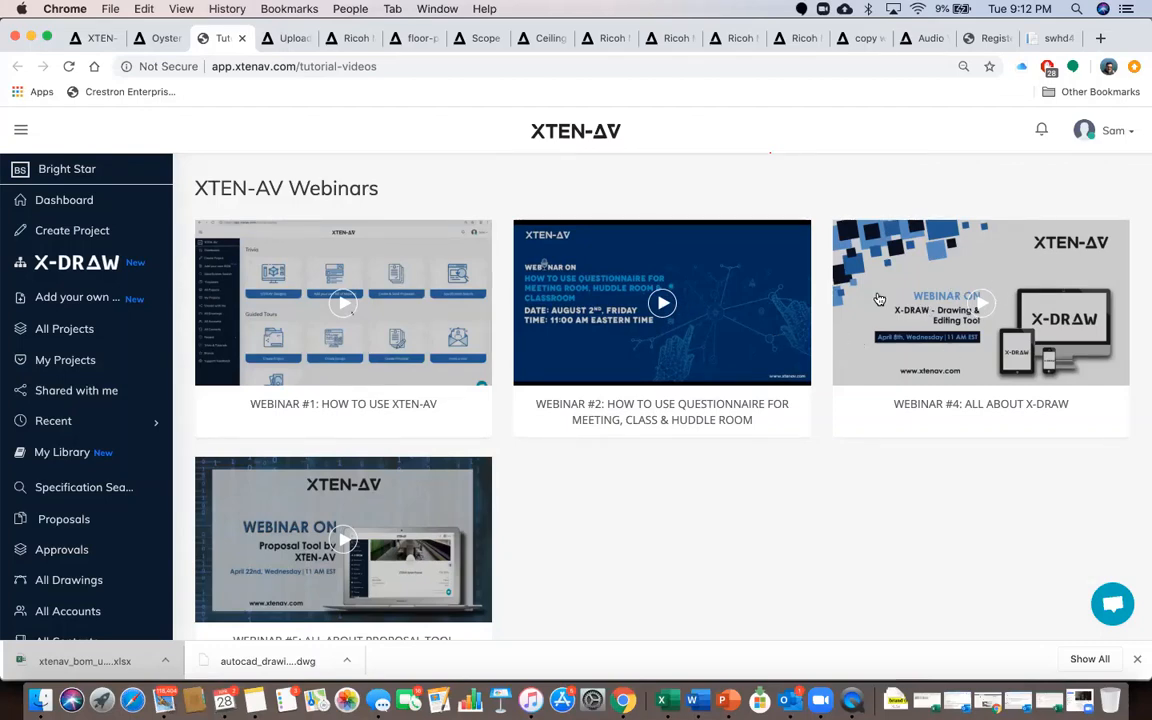
Connect LINE OP1 of the QSC Core 110f to LINE IP1 of the Lab Gruppen amplifier and label the cable NB1234
{"action": "left_click", "coordinate": [161, 40]}
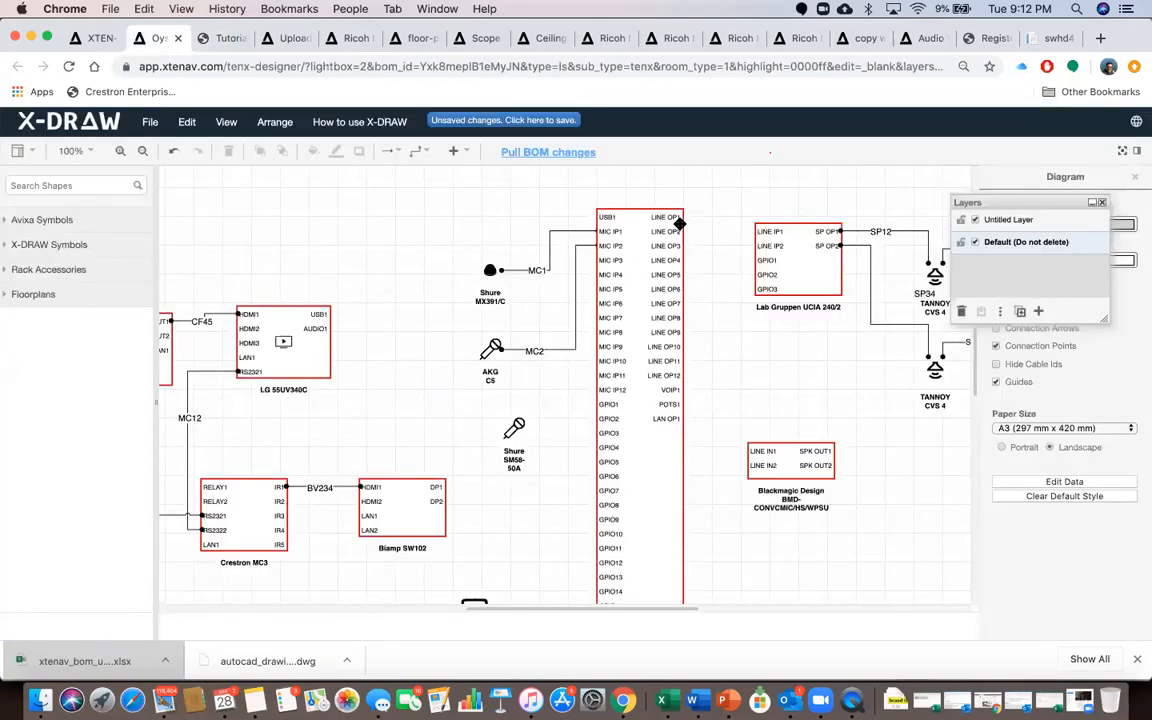
{"action": "left_click_drag", "start_coordinate": [680, 217], "coordinate": [757, 231]}
{"action": "left_click", "coordinate": [718, 225]}
{"action": "double_click", "coordinate": [718, 226]}
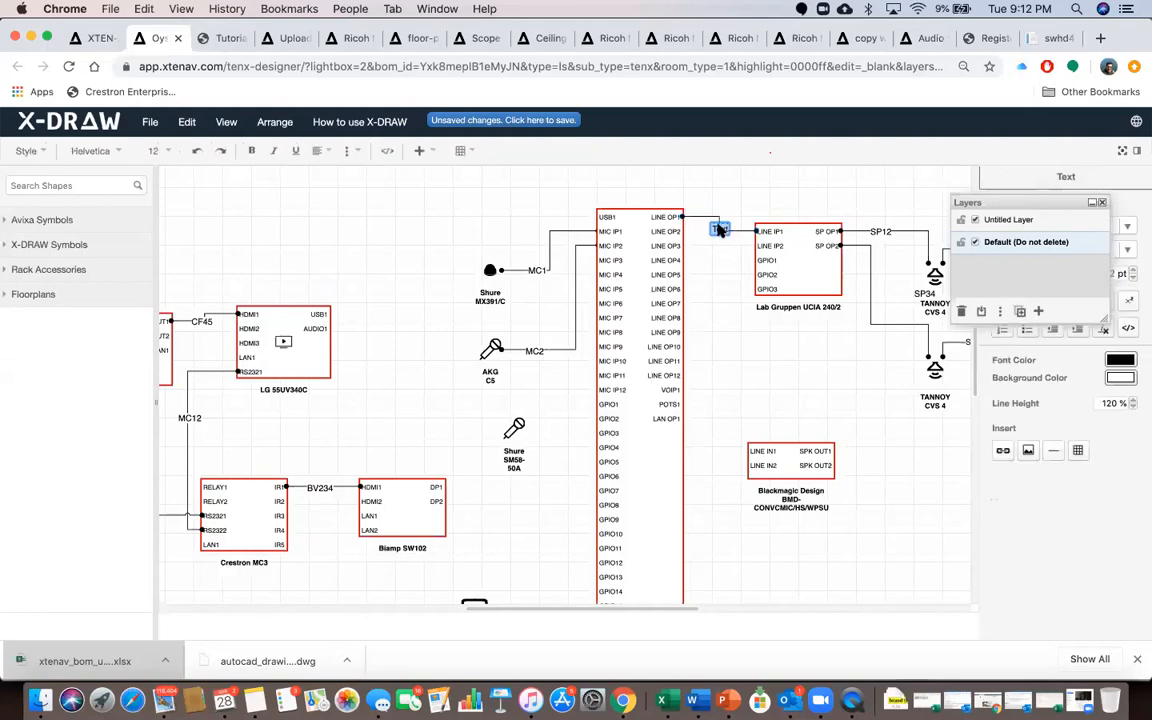
{"action": "type", "text": "NB234"}
Save the schematic's unsaved changes and dismiss the save message
{"action": "left_click", "coordinate": [521, 121]}
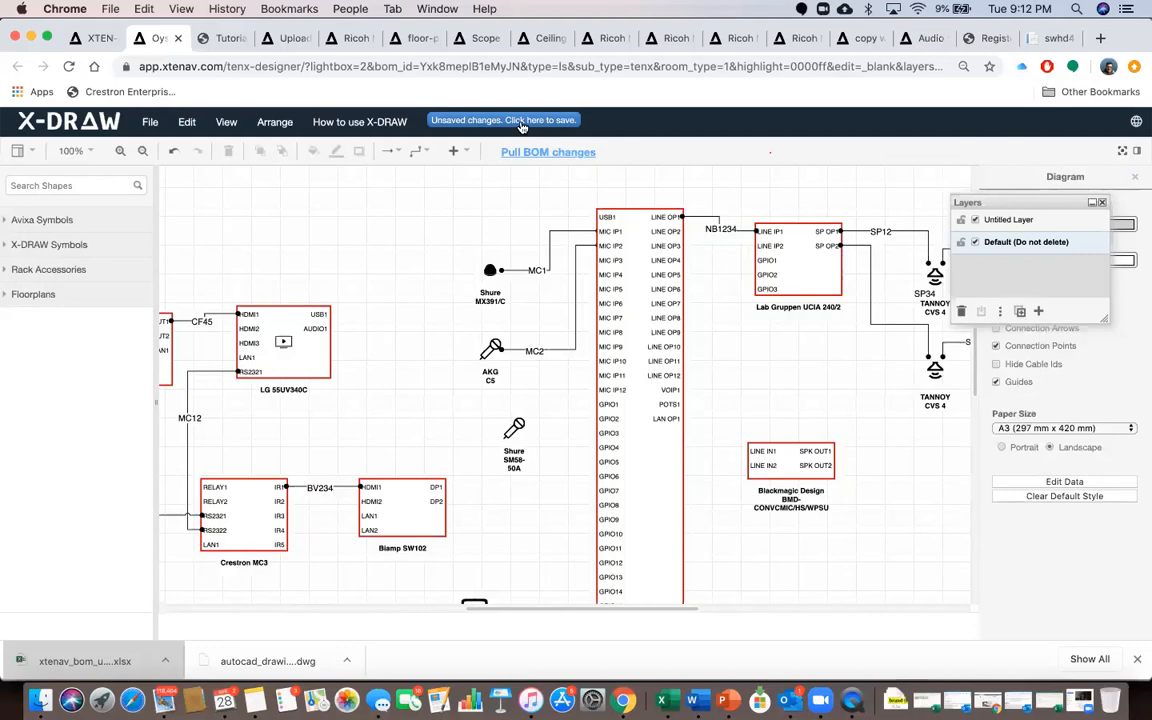
{"action": "left_click", "coordinate": [521, 122]}
{"action": "left_click", "coordinate": [715, 154]}
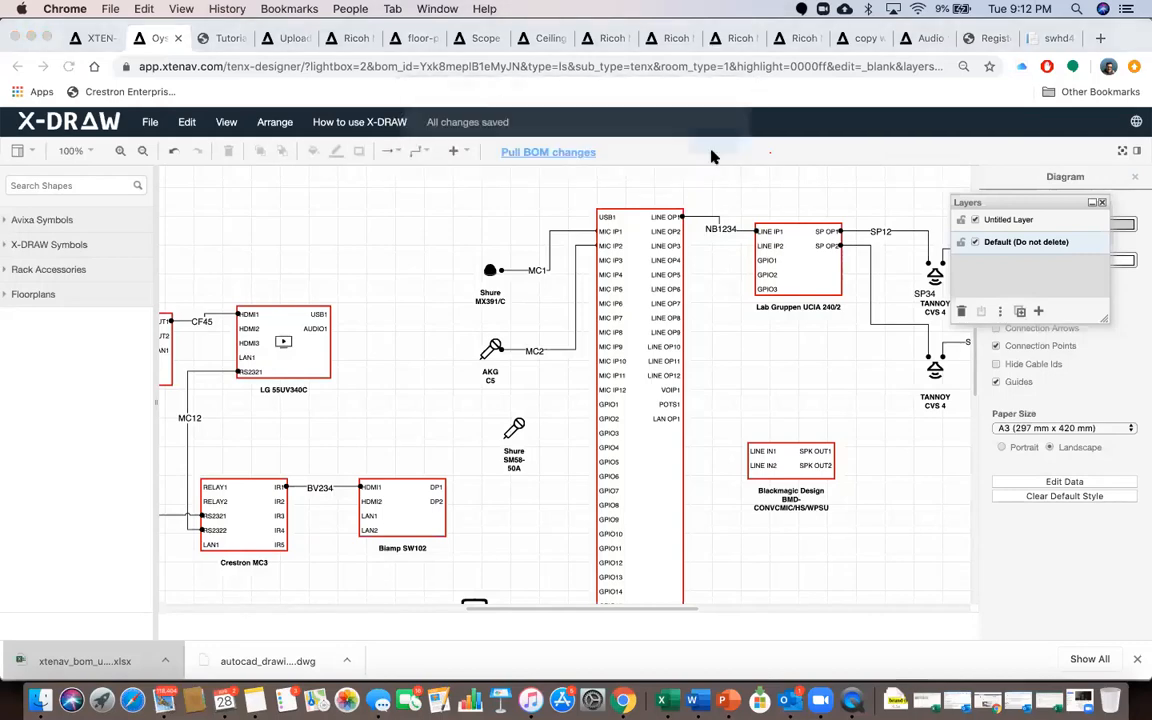
Delete the Blackmagic Design BMD-CONVCMIC/HS/WPSU from the room's product list and confirm the deletion
{"action": "left_click", "coordinate": [95, 39]}
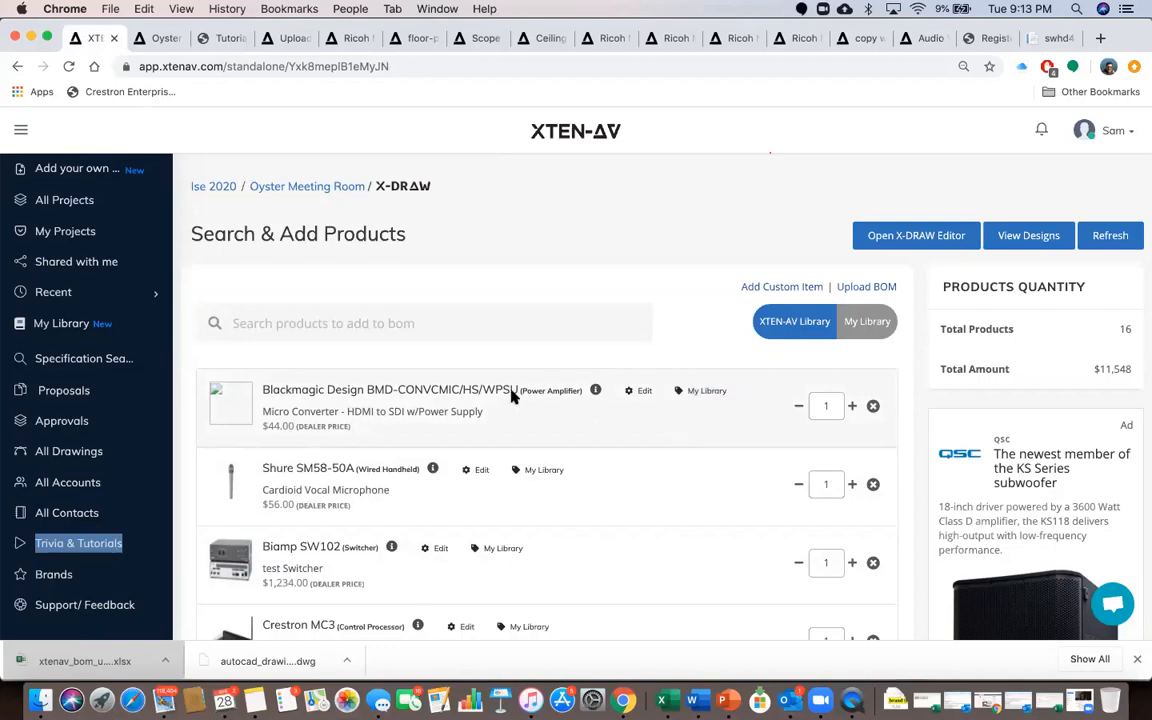
{"action": "left_click", "coordinate": [873, 406]}
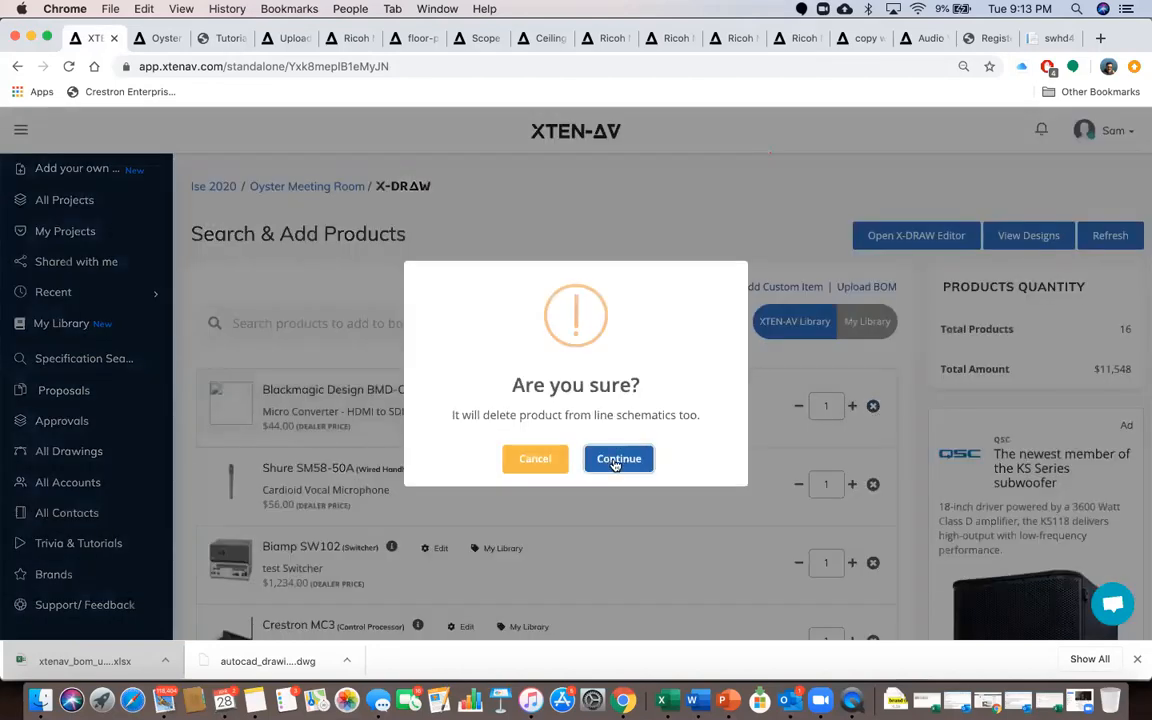
{"action": "left_click", "coordinate": [616, 460]}
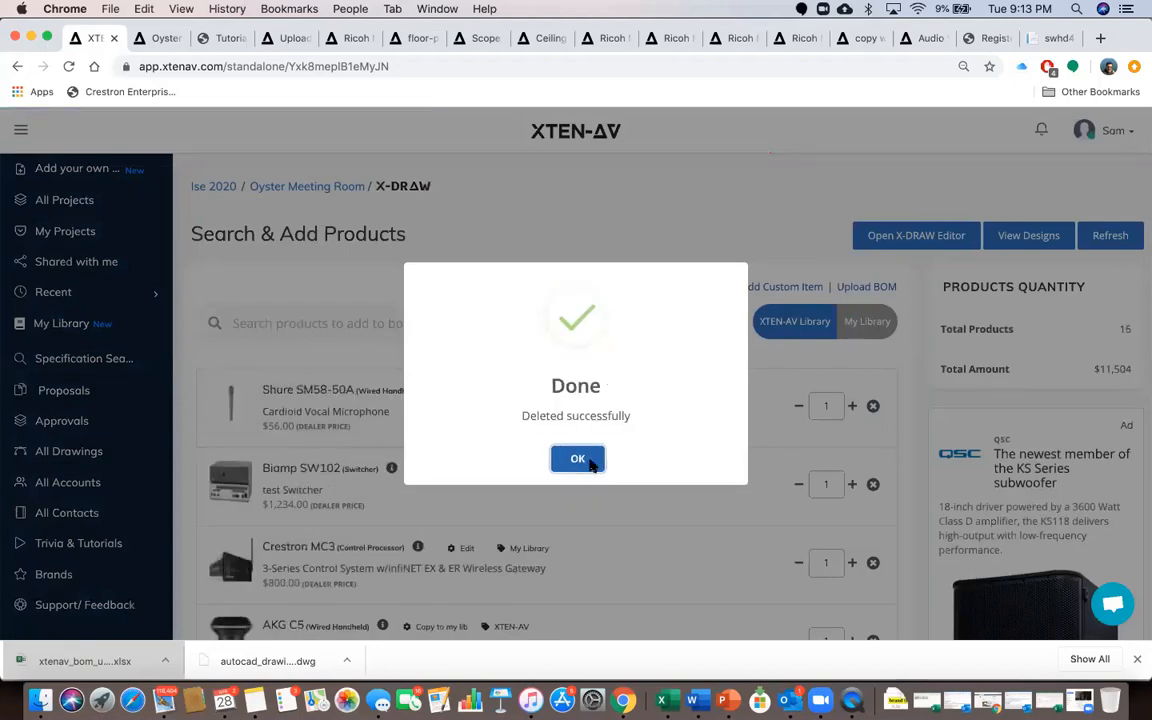
{"action": "left_click", "coordinate": [589, 461]}
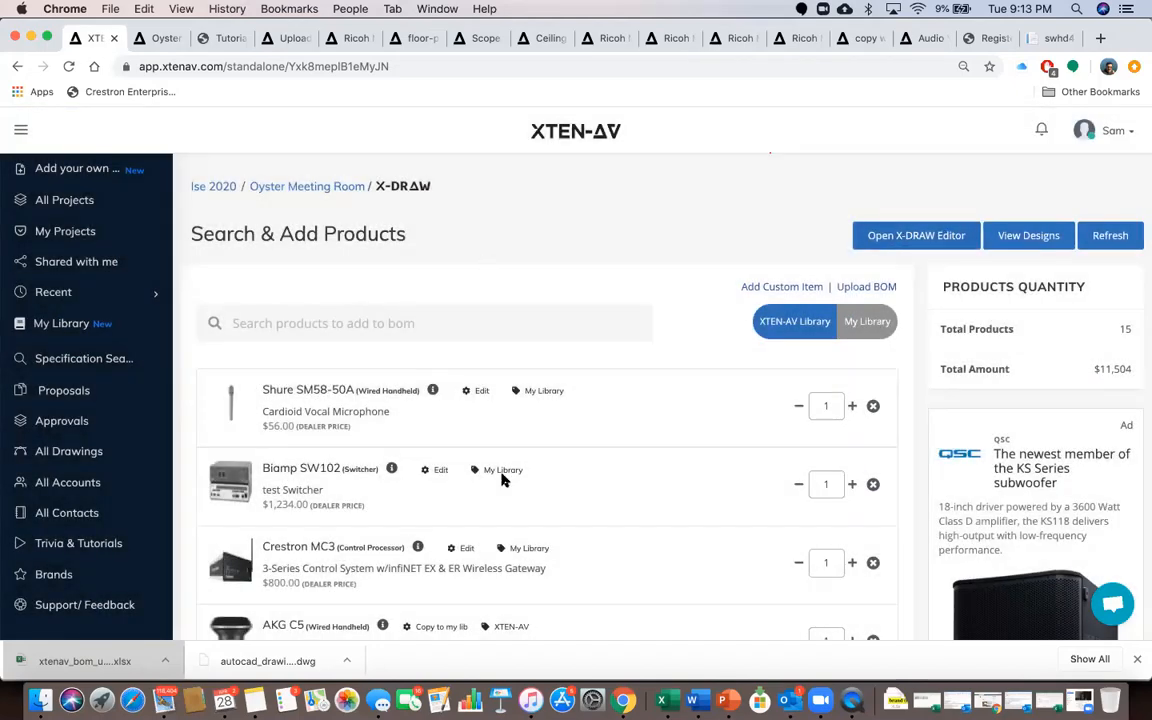
Pull the product list's BOM changes into the Oyster Meeting Room schematic in the X-DRAW editor and dismiss the save message
{"action": "left_click", "coordinate": [159, 39]}
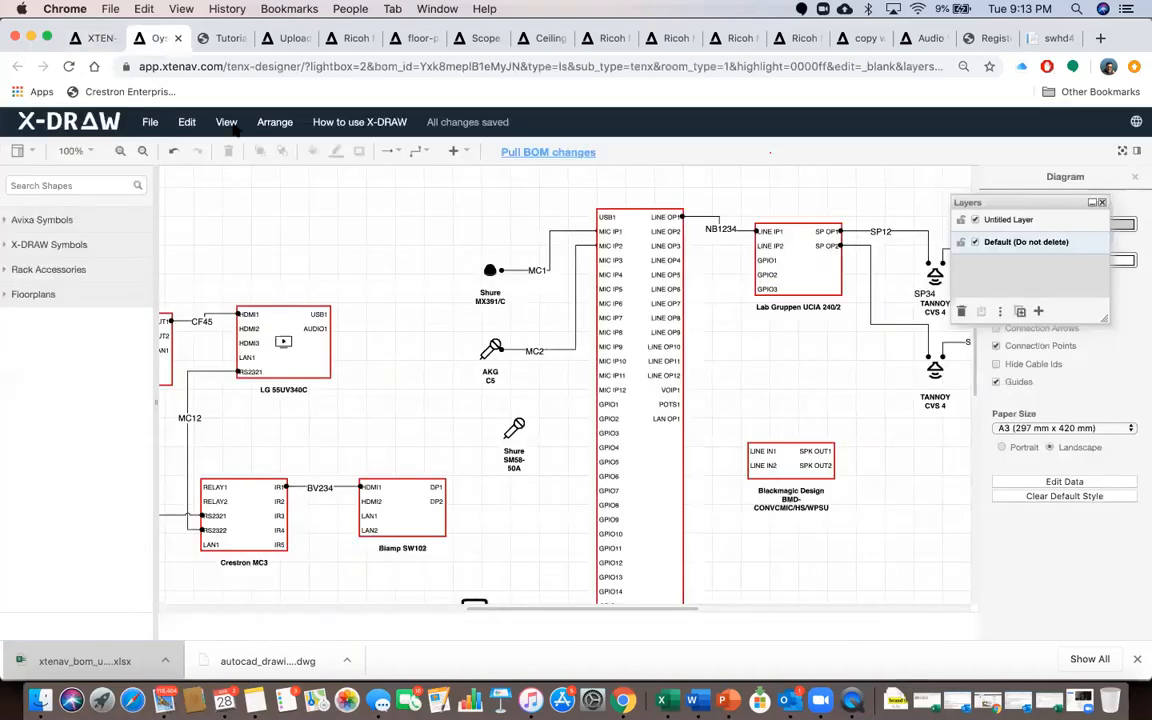
{"action": "left_click", "coordinate": [553, 152]}
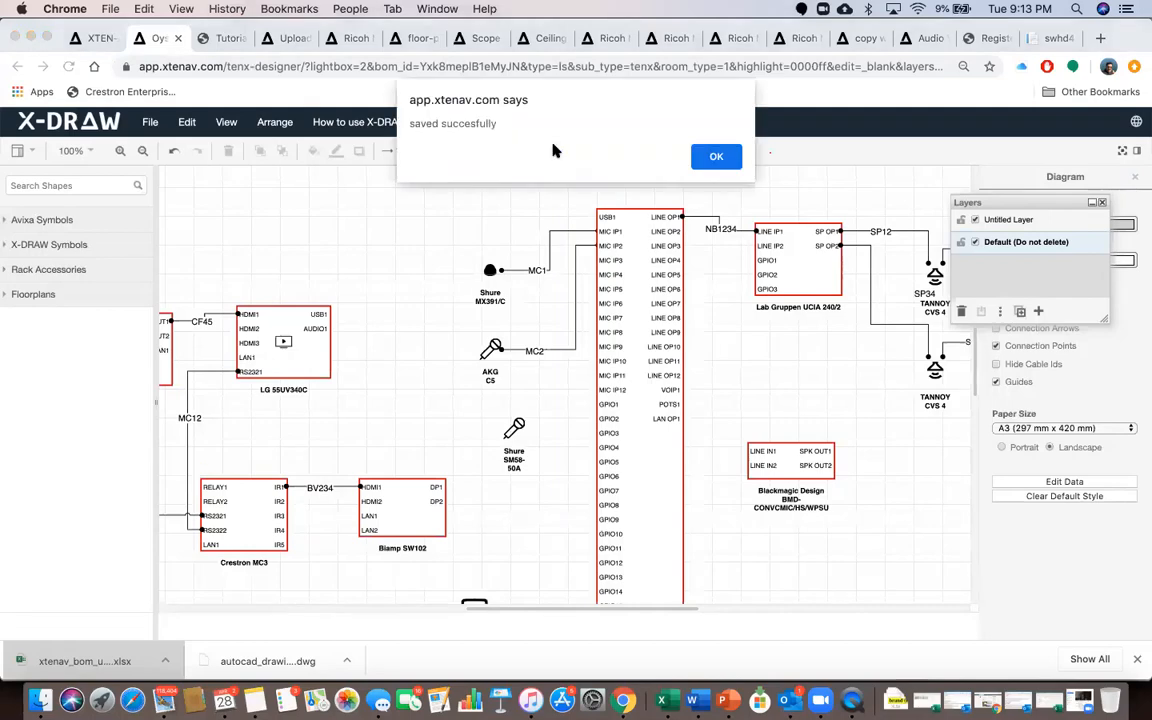
{"action": "left_click", "coordinate": [717, 157]}
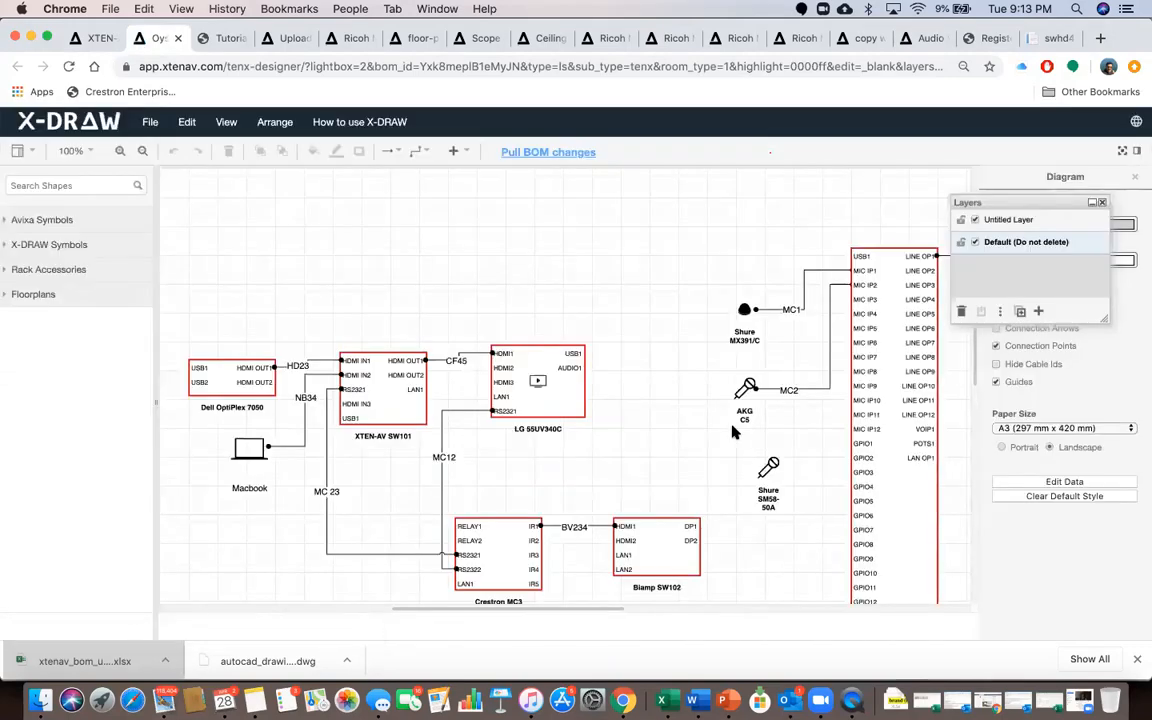
Delete the unconnected Shure SM58-50A microphone from the schematic, save the change and dismiss the save message
{"action": "scroll", "coordinate": [732, 432], "scroll_direction": "right", "scroll_amount": 5}
{"action": "scroll", "coordinate": [732, 432], "scroll_direction": "right", "scroll_amount": 4}
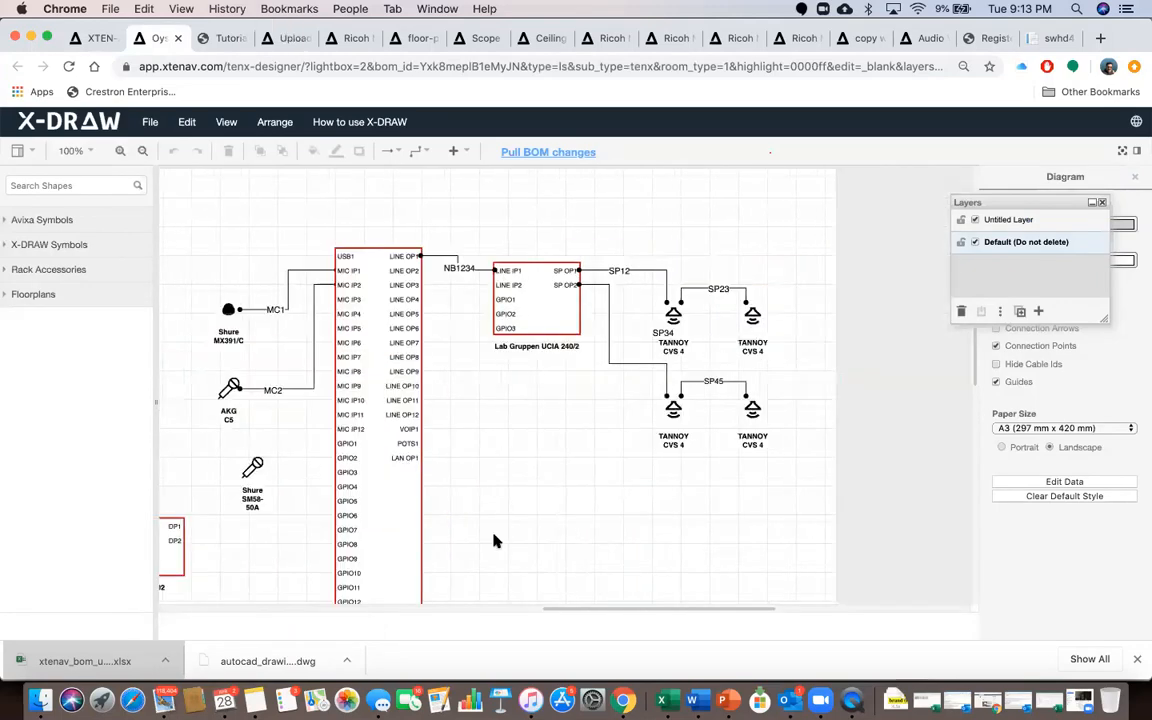
{"action": "scroll", "coordinate": [533, 464], "scroll_direction": "left", "scroll_amount": 6}
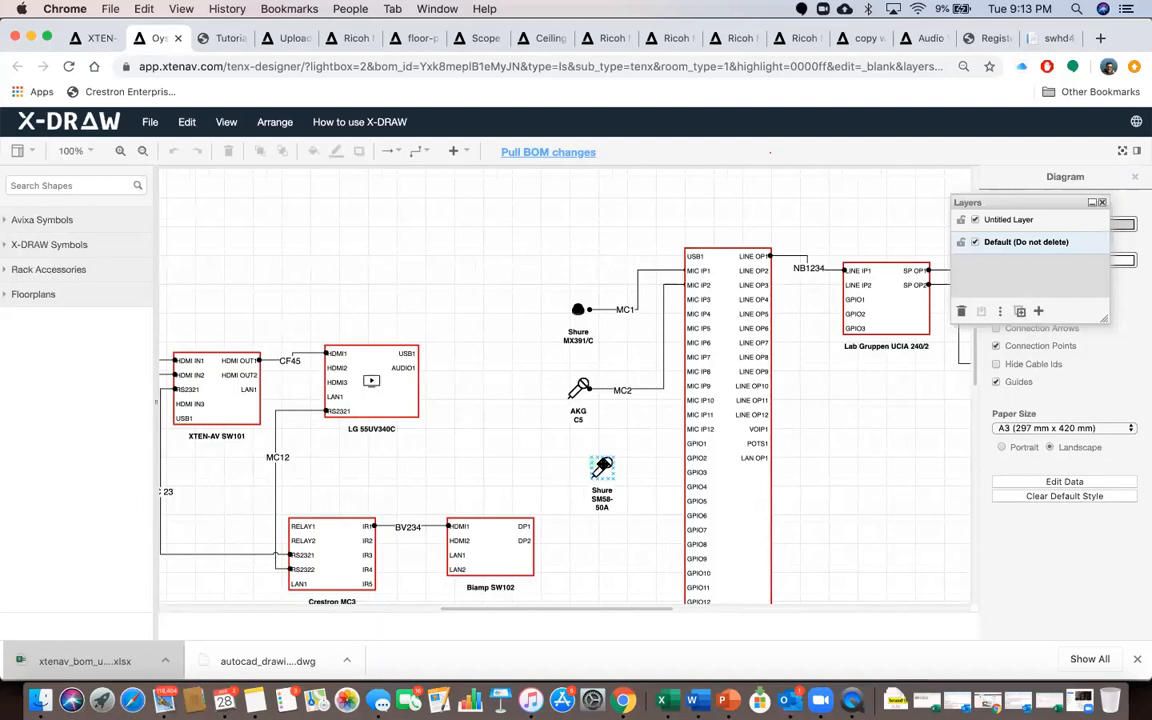
{"action": "left_click", "coordinate": [603, 466]}
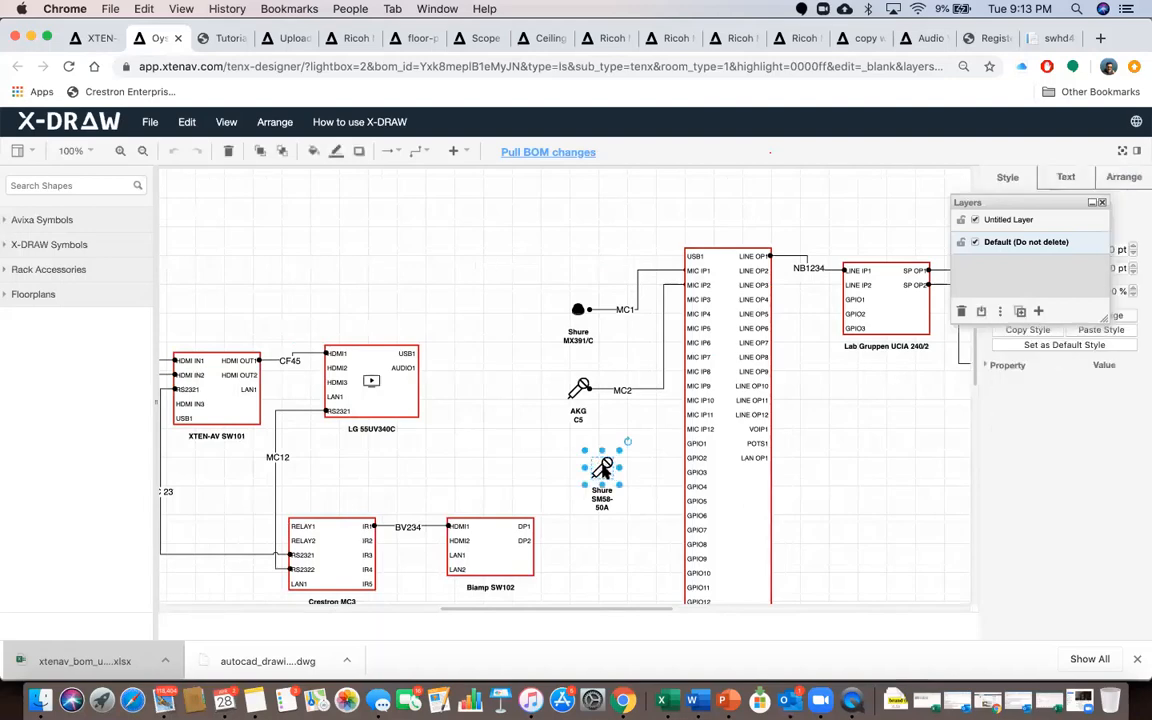
{"action": "key", "text": "Delete"}
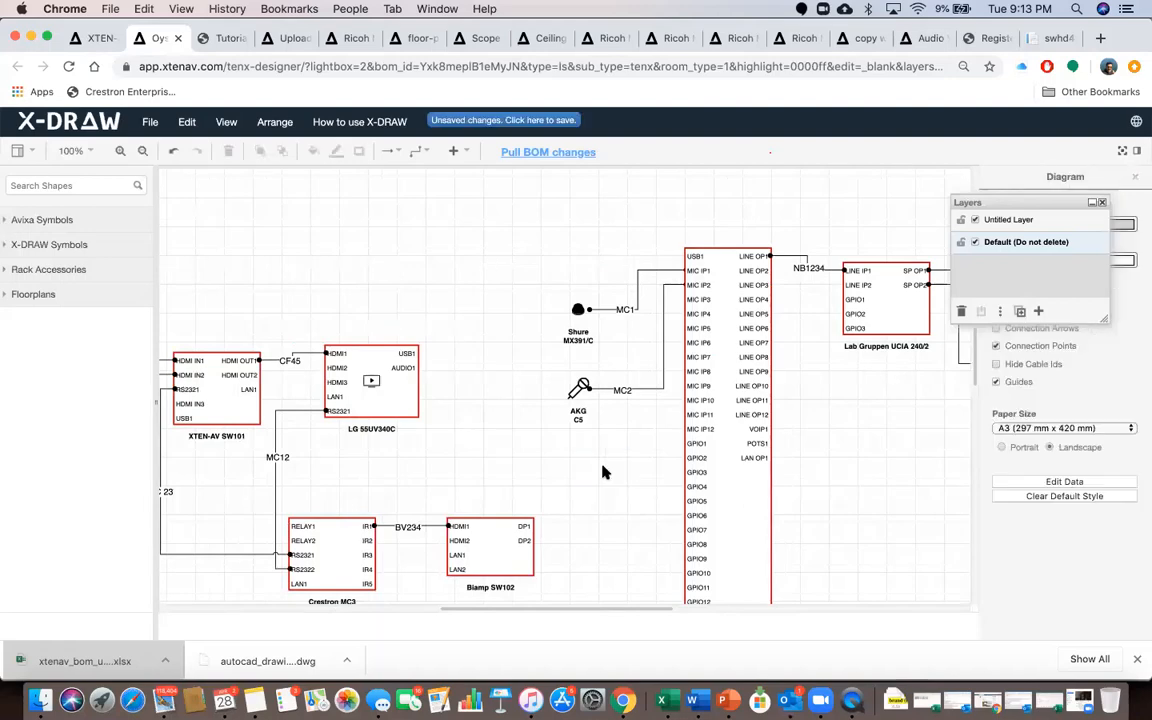
{"action": "left_click", "coordinate": [534, 124]}
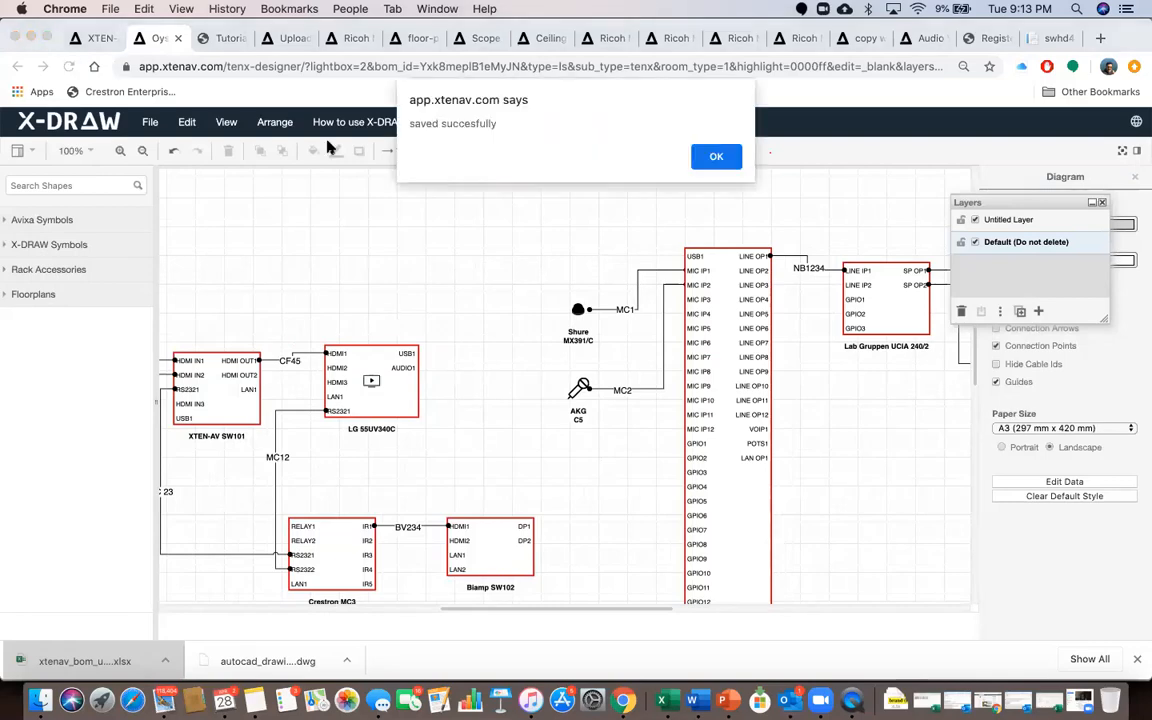
{"action": "left_click", "coordinate": [716, 156]}
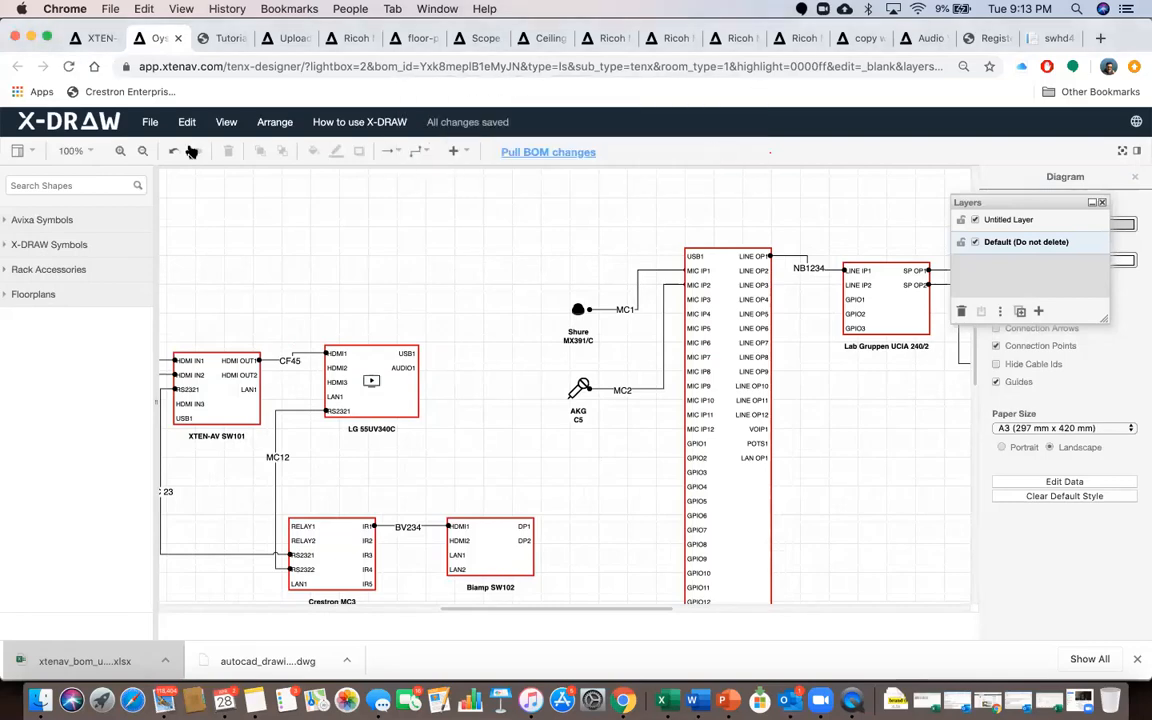
Refresh the room's product list and open the Biamp SW102's port definitions for editing
{"action": "left_click", "coordinate": [95, 38]}
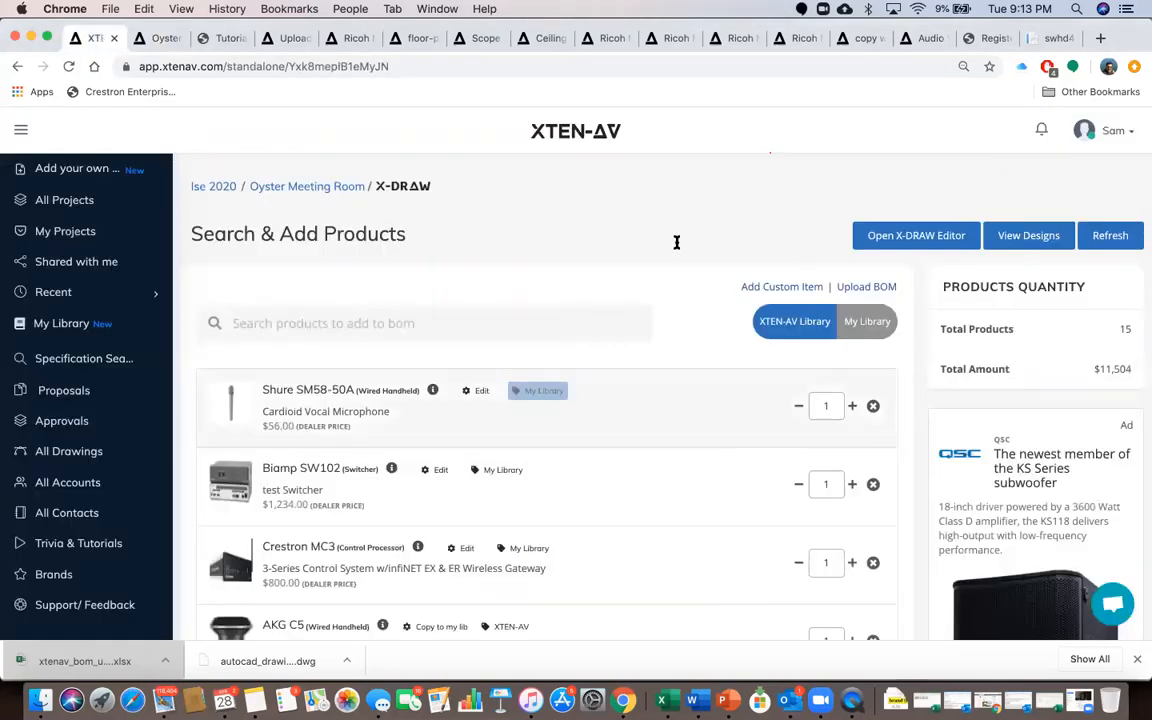
{"action": "left_click", "coordinate": [1110, 236]}
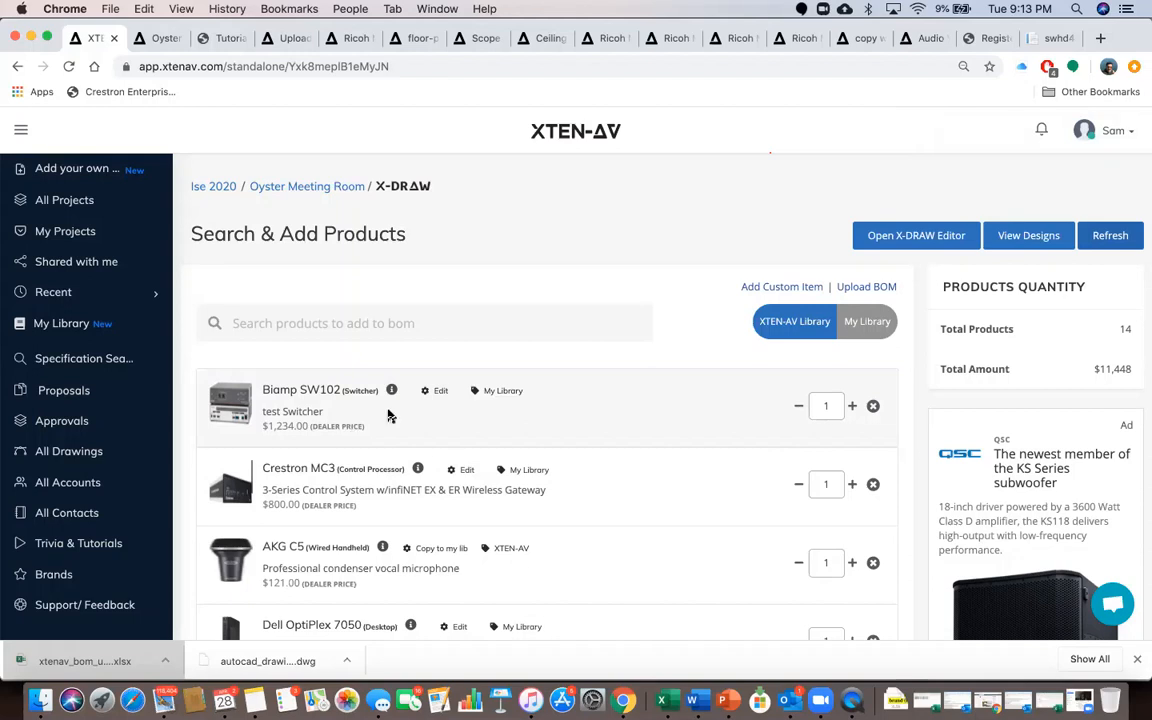
{"action": "left_click", "coordinate": [441, 397]}
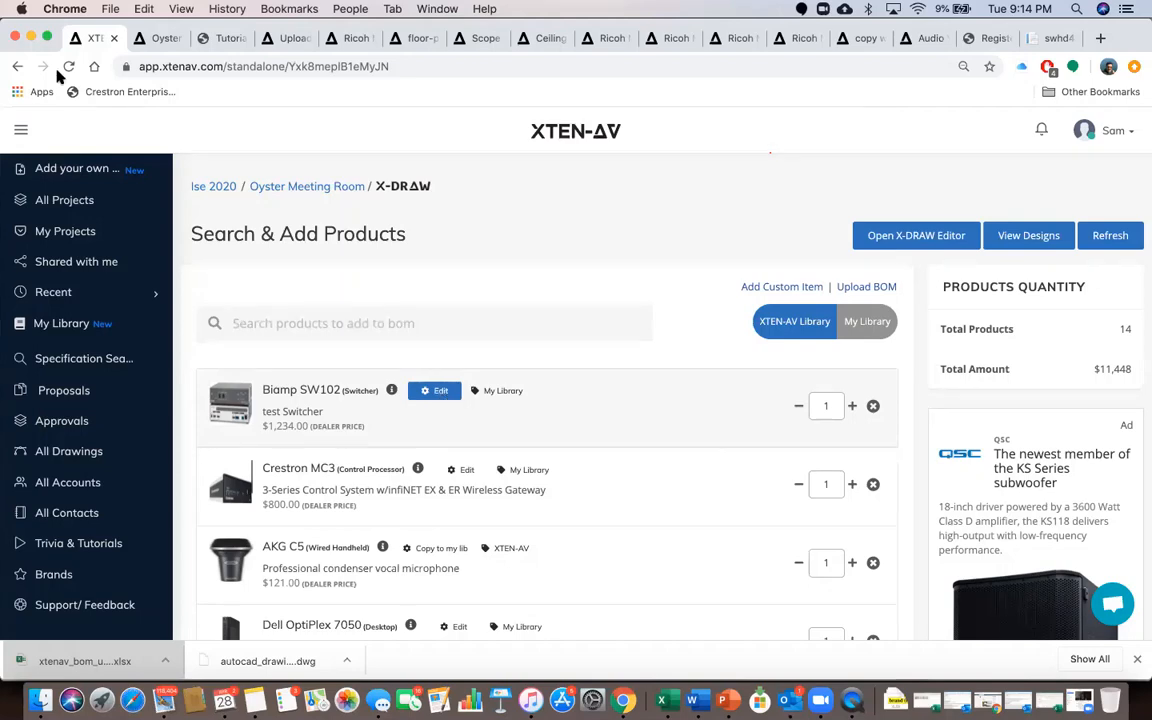
{"action": "left_click", "coordinate": [160, 38]}
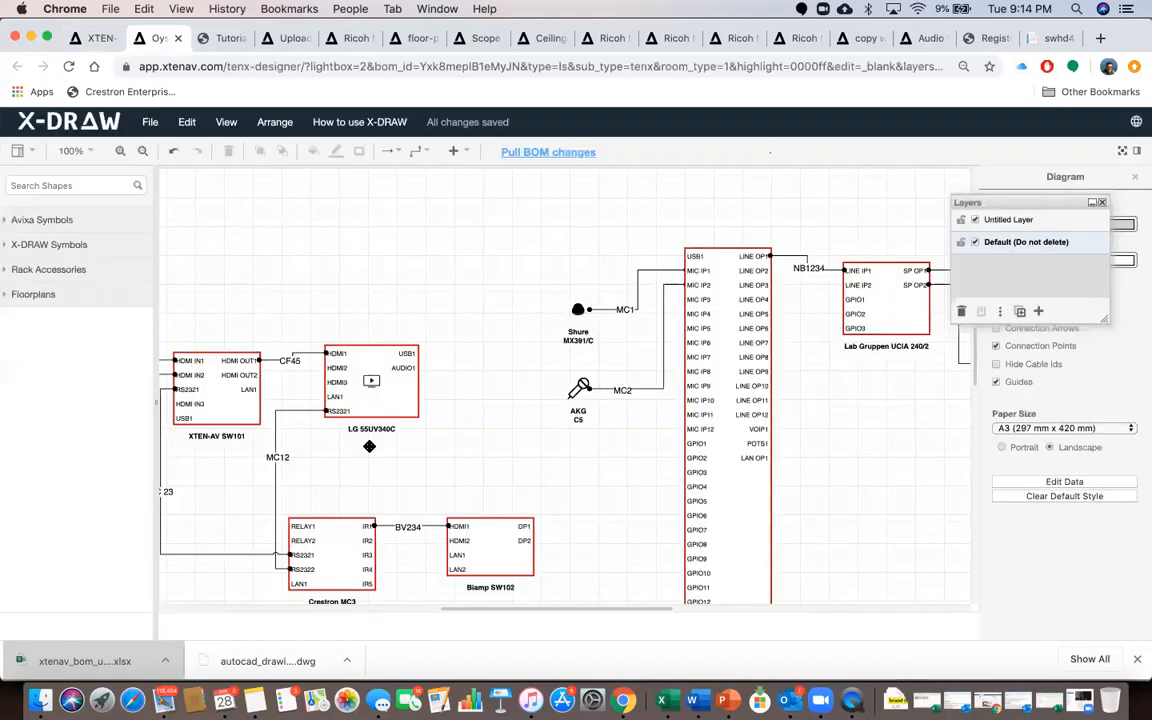
{"action": "scroll", "coordinate": [348, 423], "scroll_direction": "down", "scroll_amount": 2}
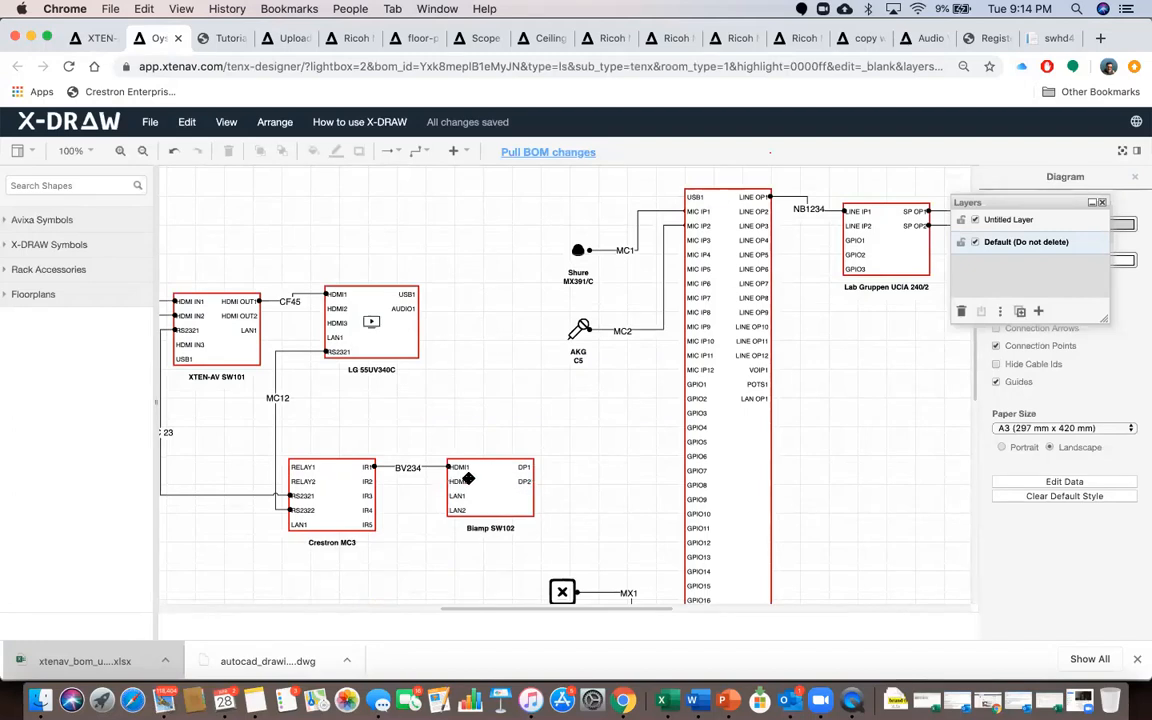
{"action": "left_click", "coordinate": [89, 38]}
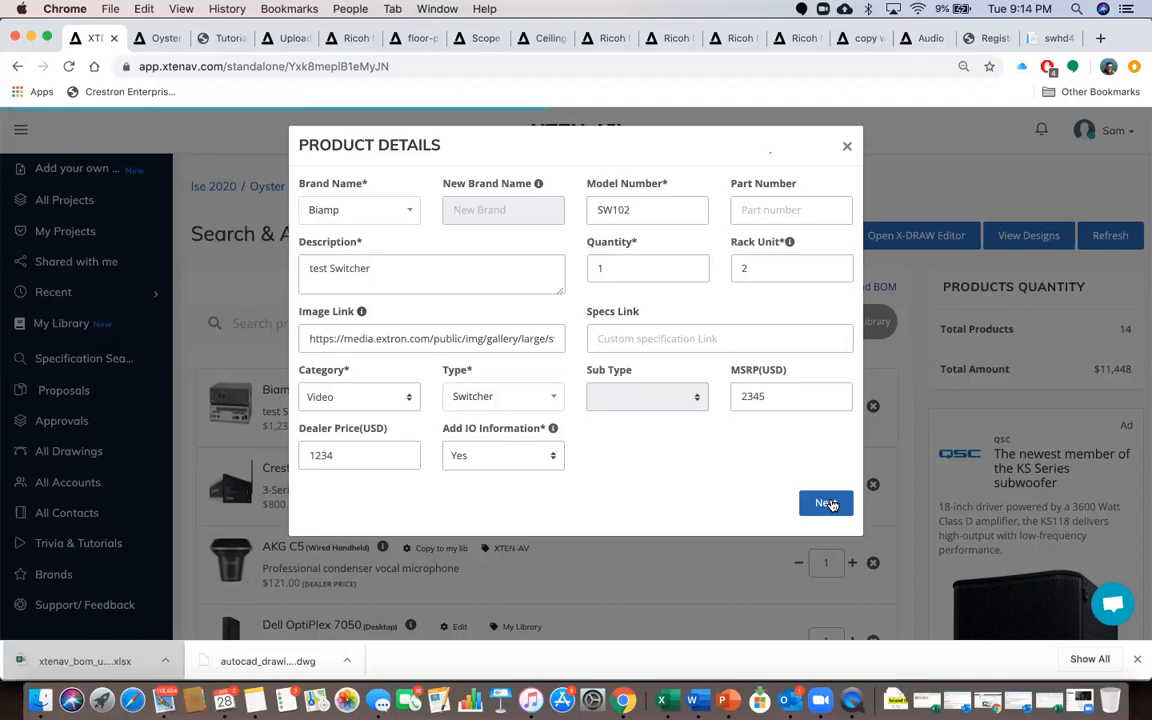
{"action": "left_click", "coordinate": [826, 503]}
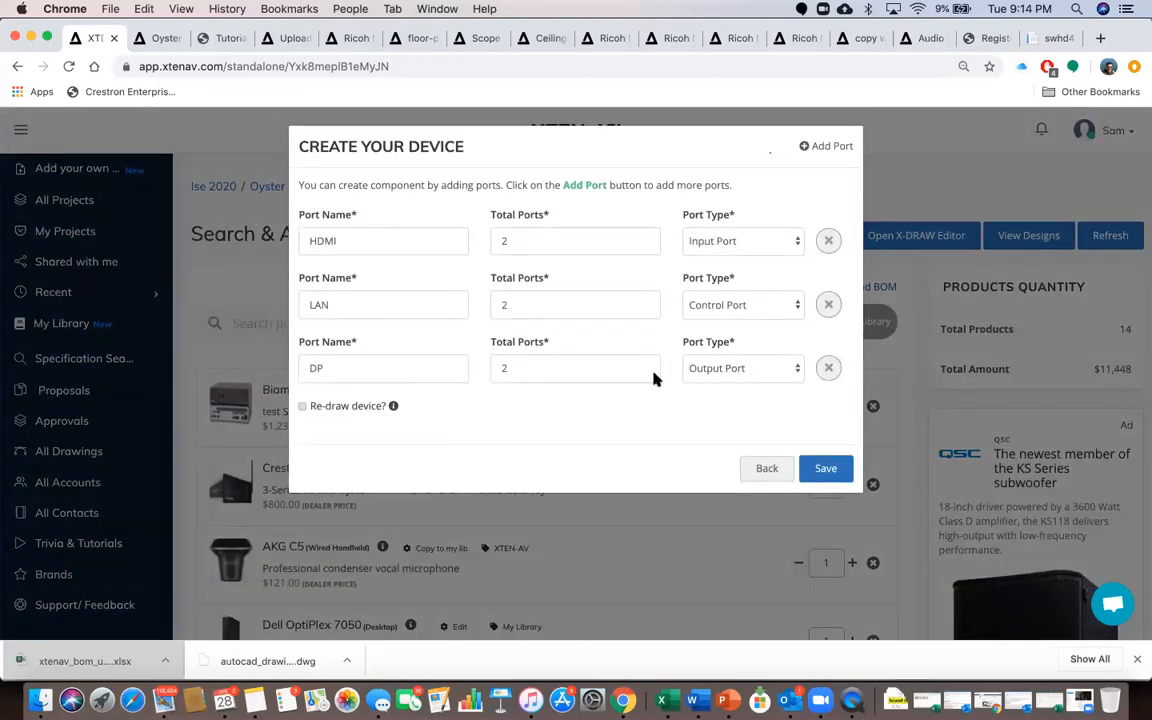
Add 2 output ports named HDMI OUT to the Biamp SW102, enable re-drawing of the device and save it
{"action": "left_click", "coordinate": [824, 149]}
{"action": "left_click", "coordinate": [393, 431]}
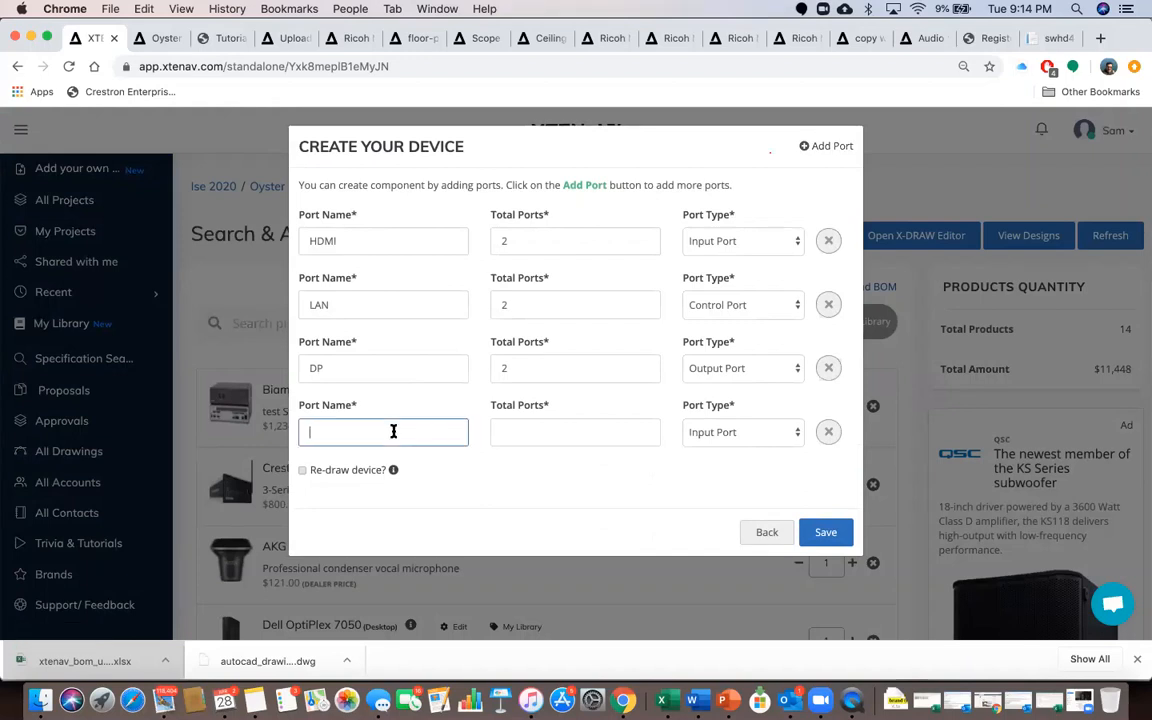
{"action": "type", "text": "HDMI OUT"}
{"action": "left_click", "coordinate": [524, 428]}
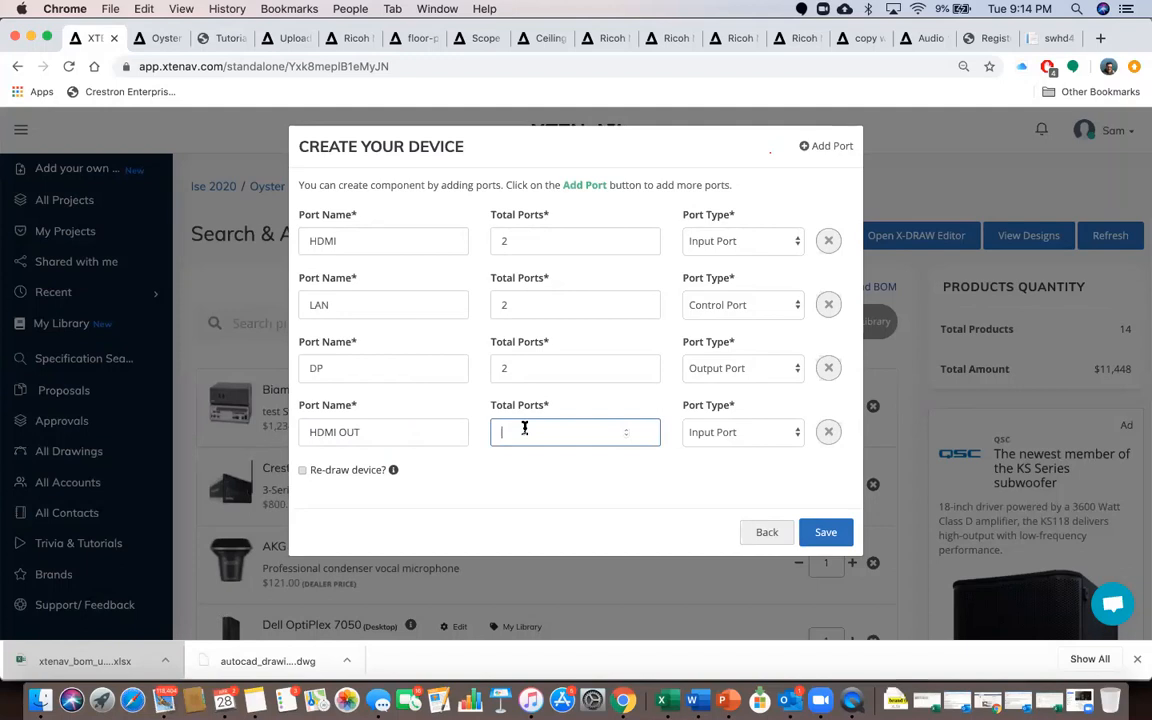
{"action": "left_click", "coordinate": [748, 441]}
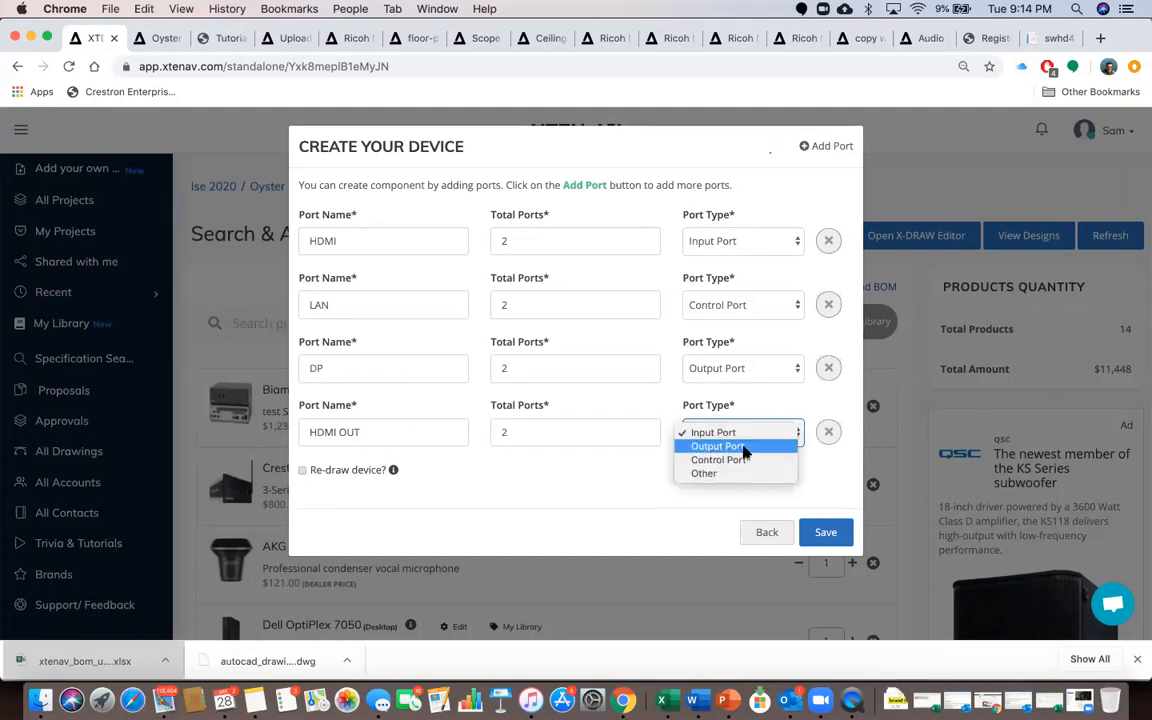
{"action": "left_click", "coordinate": [744, 447]}
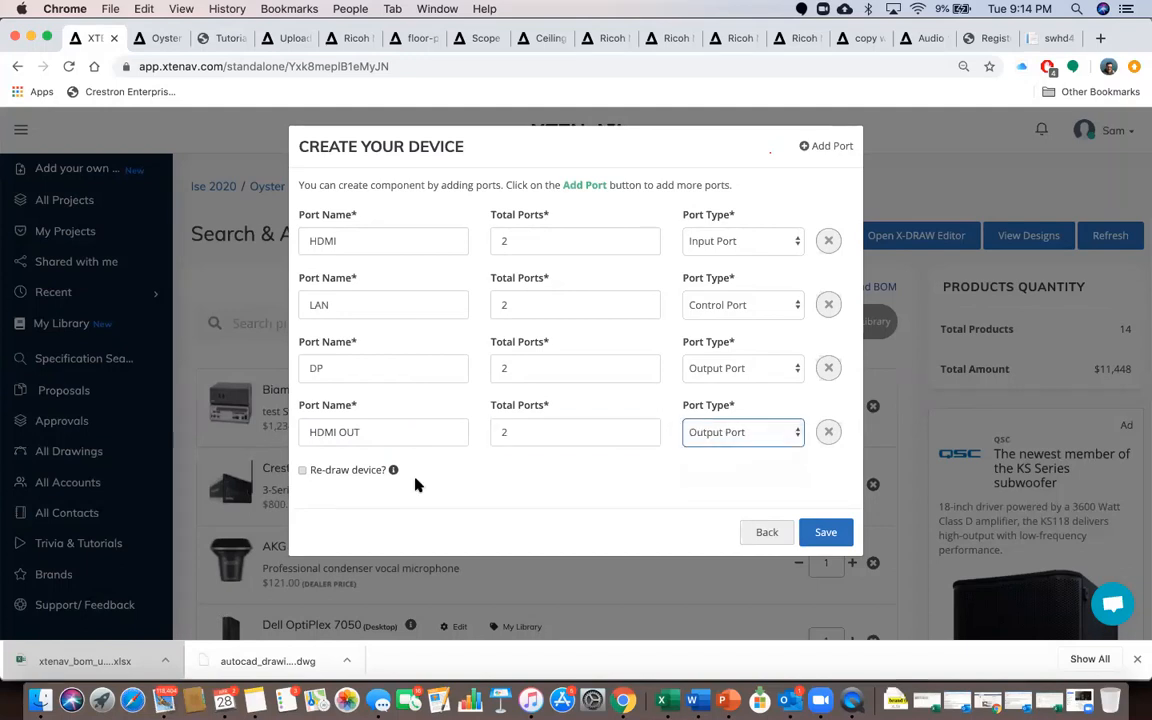
{"action": "left_click", "coordinate": [302, 470]}
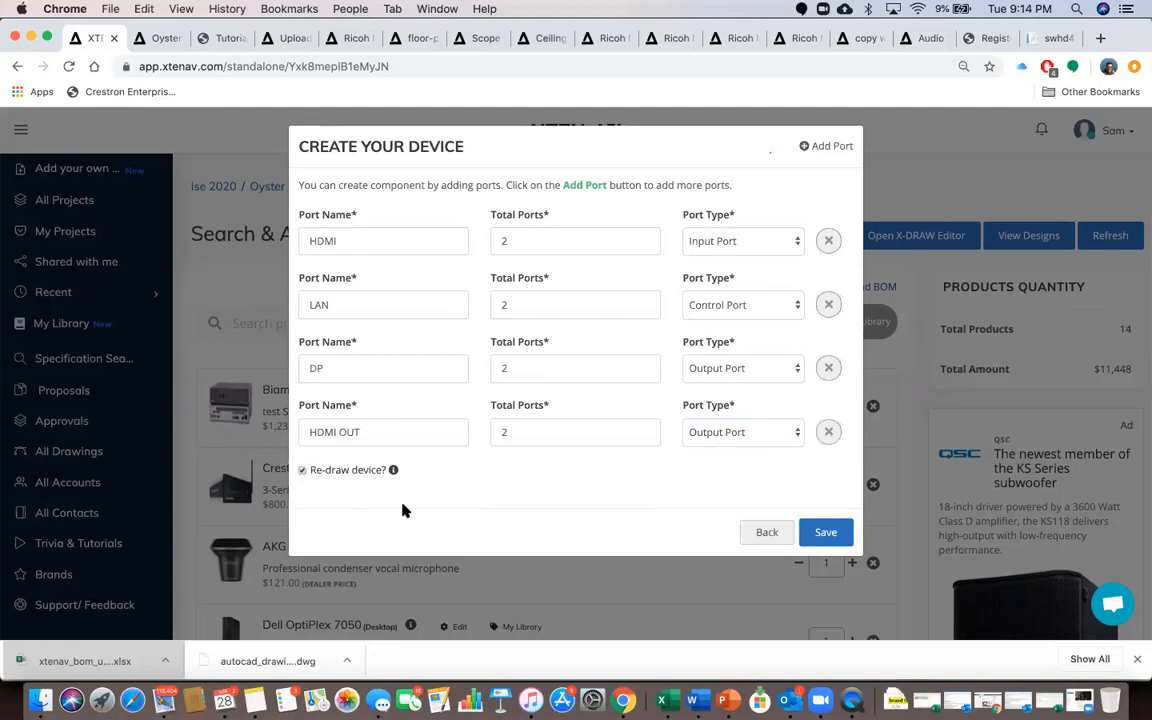
{"action": "left_click", "coordinate": [826, 533]}
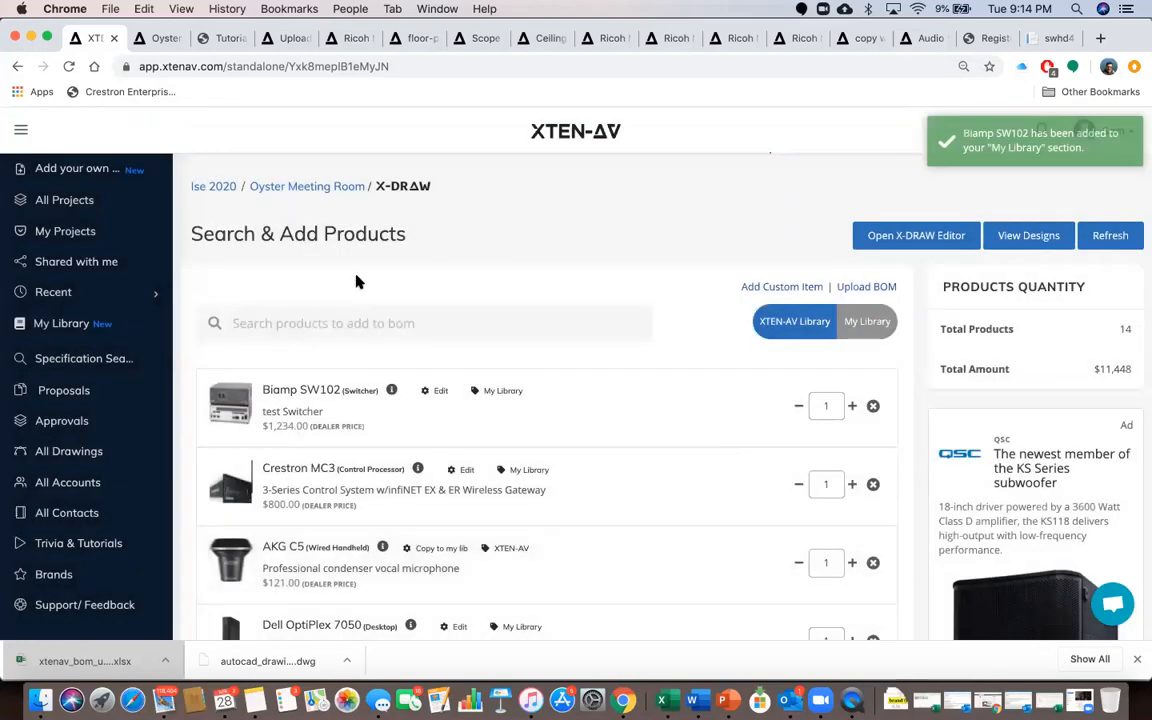
Pull the edited Biamp SW102 from the BOM into the schematic, dismiss the save message and check the device's ports
{"action": "left_click", "coordinate": [158, 40]}
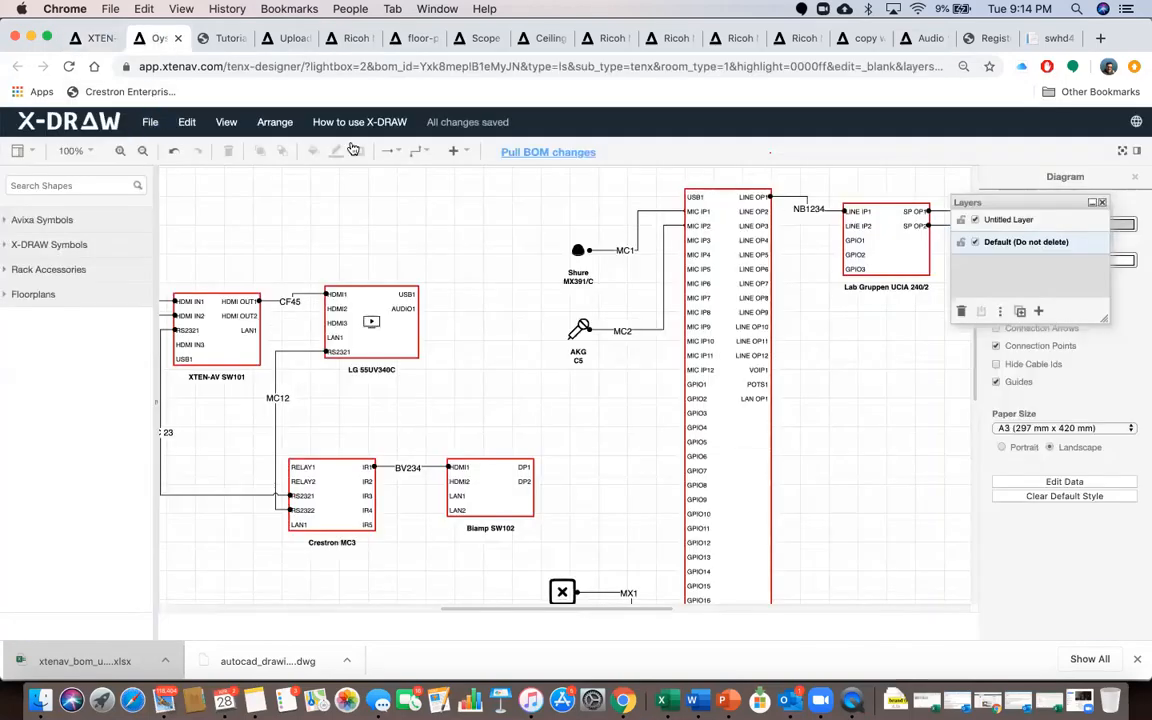
{"action": "left_click", "coordinate": [548, 153]}
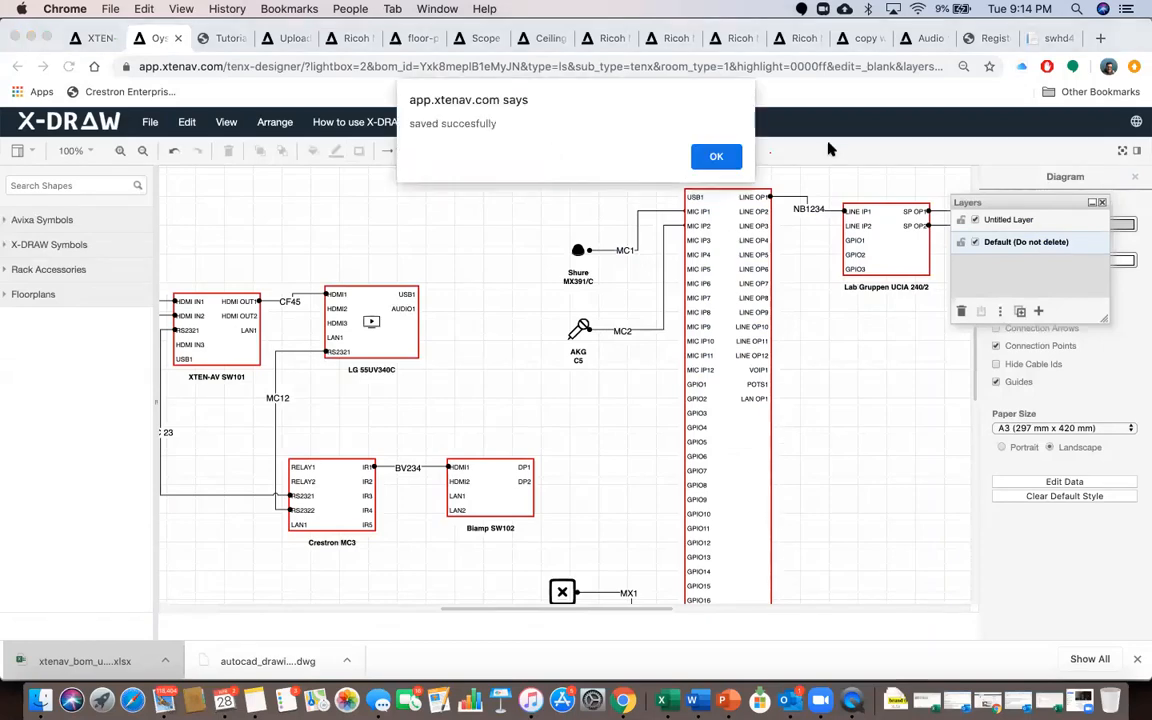
{"action": "left_click", "coordinate": [727, 157]}
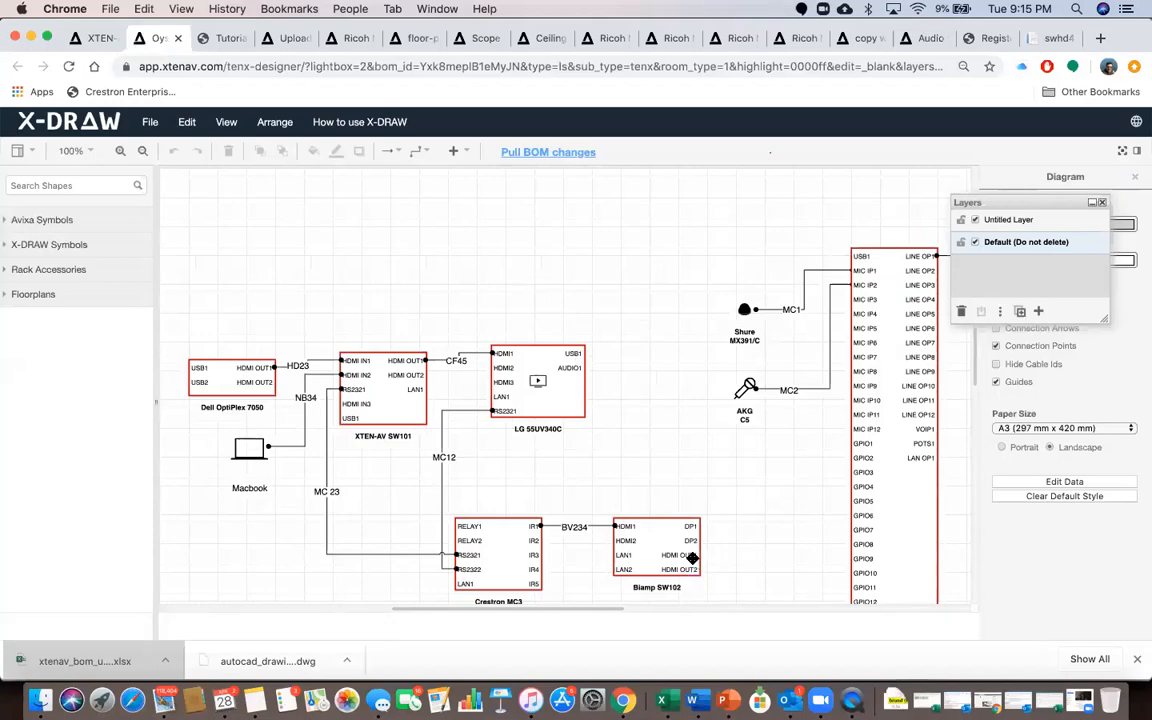
{"action": "scroll", "coordinate": [665, 429], "scroll_direction": "down", "scroll_amount": 3}
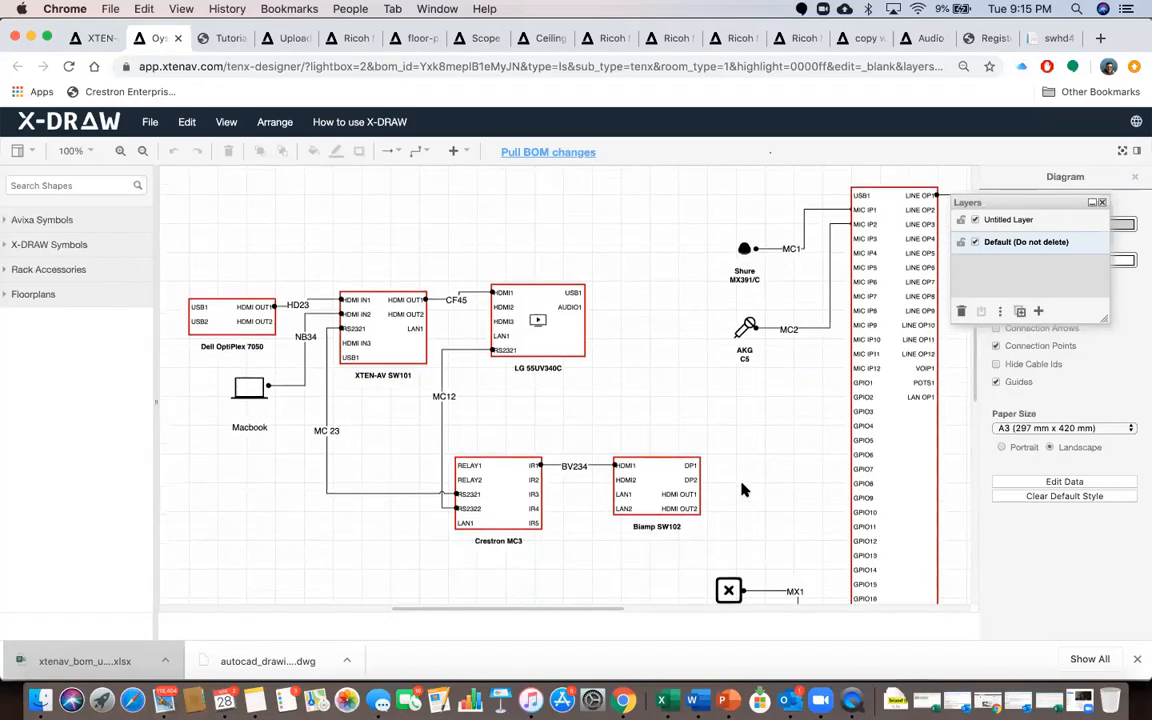
{"action": "scroll", "coordinate": [742, 489], "scroll_direction": "up", "scroll_amount": 2}
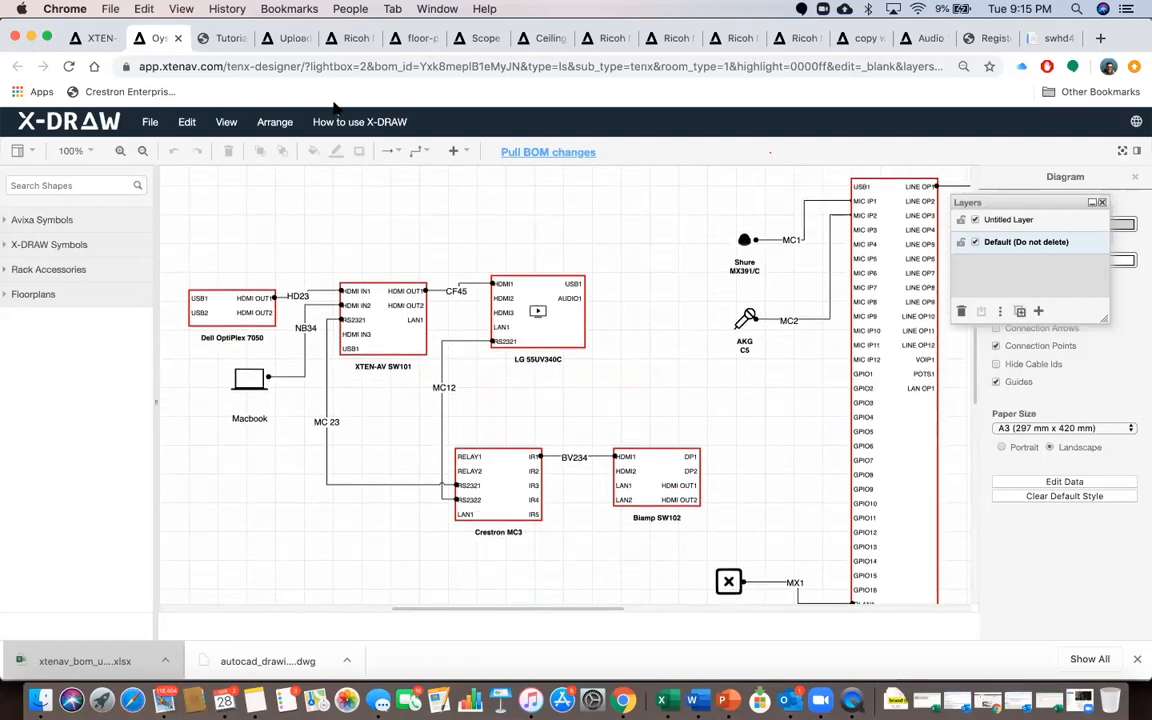
Look over the schematic from the Crestron MC3 and QSC Core 110f to the amplifier and TANNOY speakers
{"action": "left_click", "coordinate": [95, 38]}
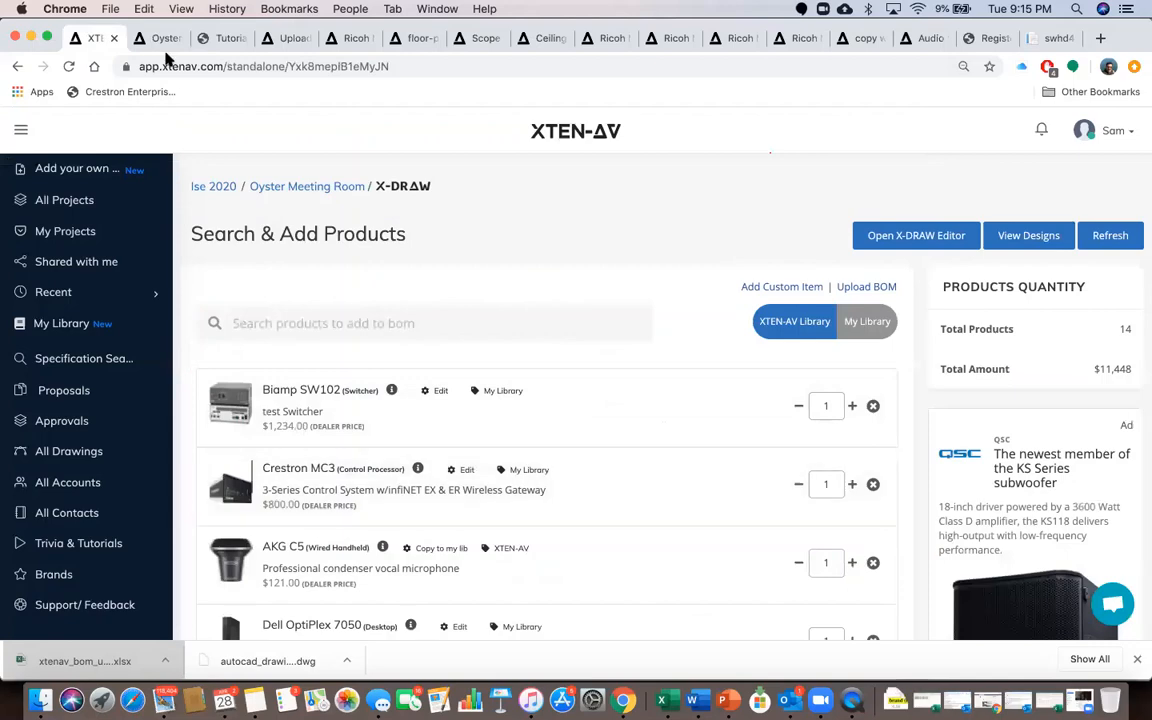
{"action": "left_click", "coordinate": [162, 39]}
{"action": "scroll", "coordinate": [815, 503], "scroll_direction": "down", "scroll_amount": 2}
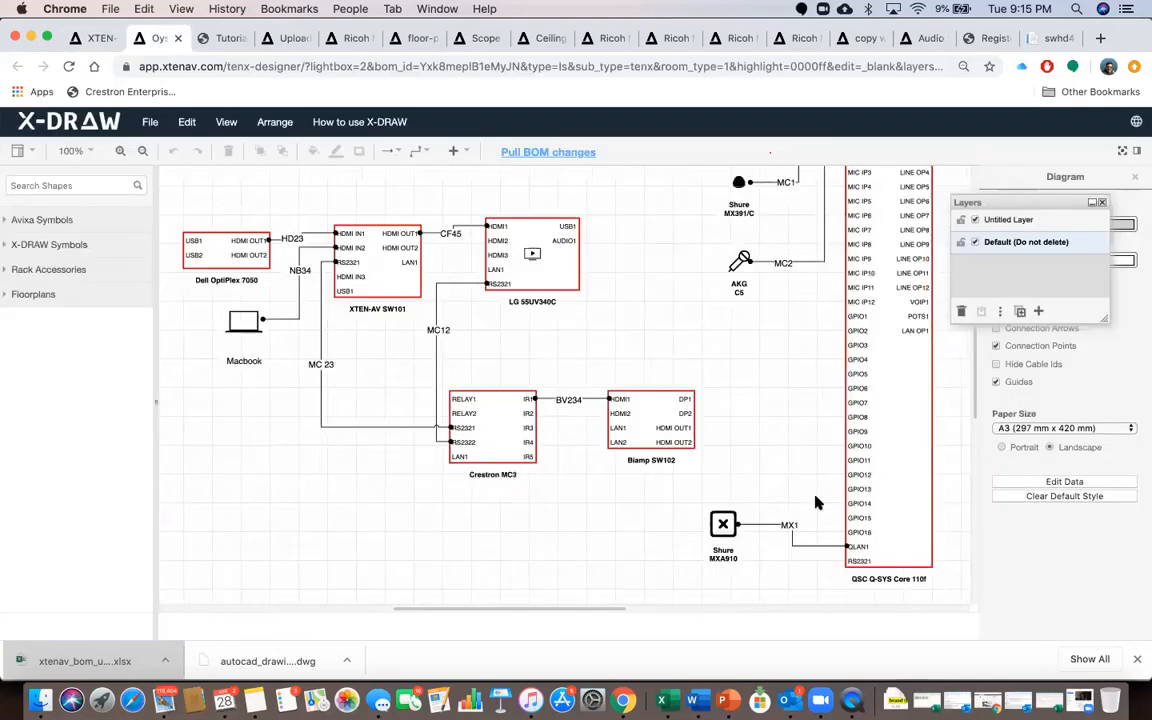
{"action": "scroll", "coordinate": [815, 503], "scroll_direction": "right", "scroll_amount": 5}
{"action": "scroll", "coordinate": [815, 503], "scroll_direction": "right", "scroll_amount": 10}
{"action": "scroll", "coordinate": [815, 503], "scroll_direction": "up", "scroll_amount": 2}
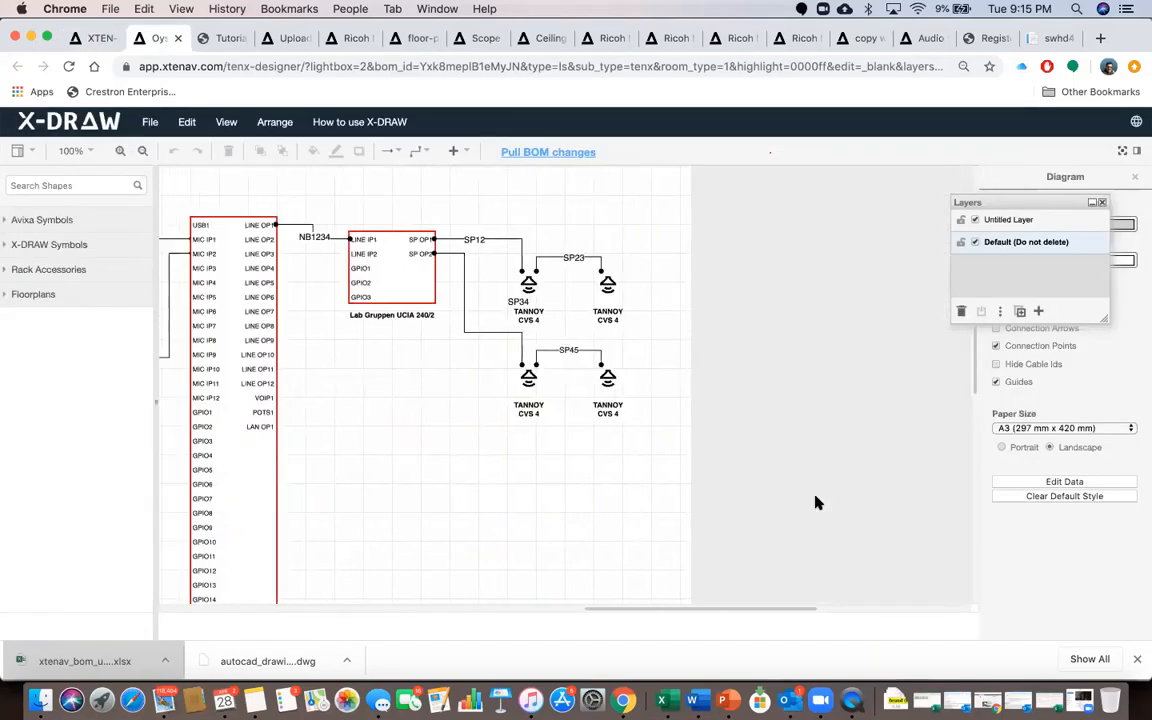
{"action": "scroll", "coordinate": [815, 503], "scroll_direction": "left", "scroll_amount": 4}
Open the designs overview of the Oyster Meeting Room from its product list page, comparing it with the open schematic
{"action": "left_click", "coordinate": [105, 39]}
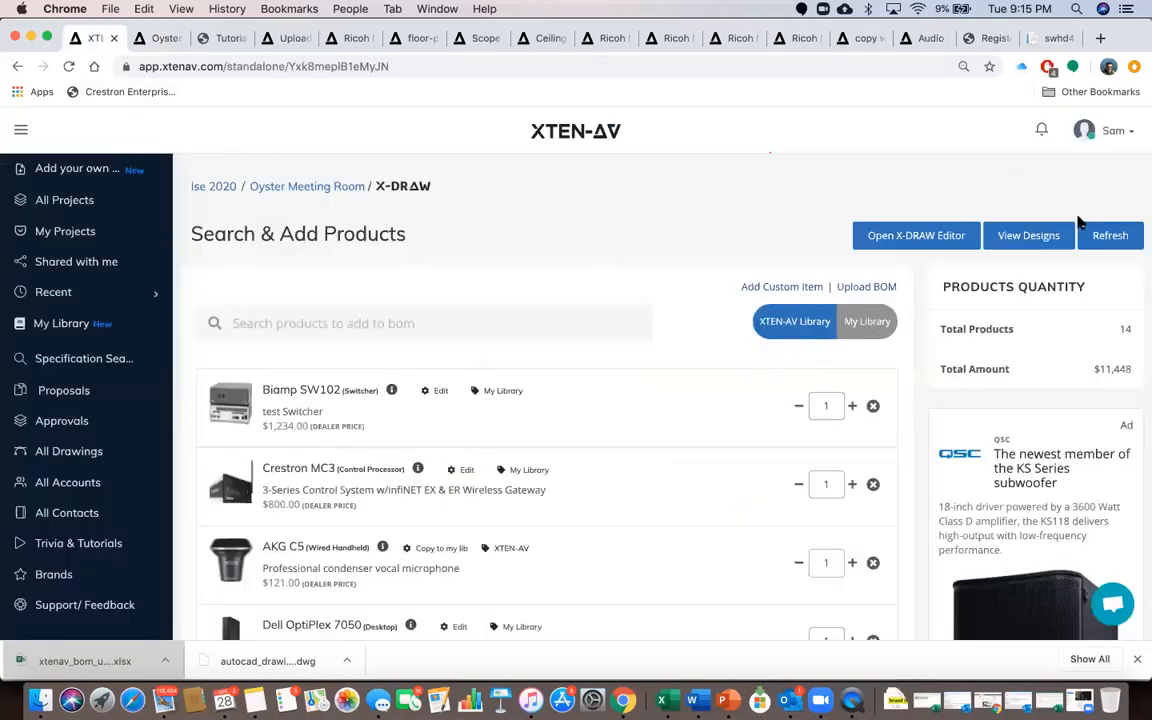
{"action": "left_click", "coordinate": [1020, 236]}
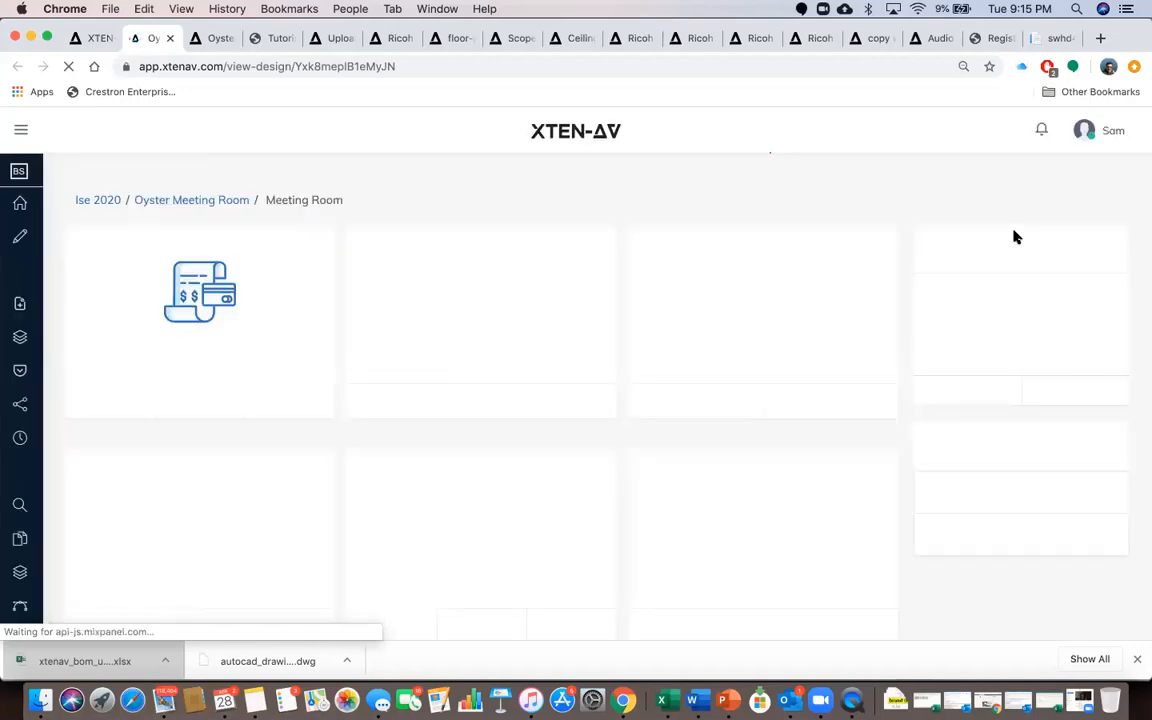
{"action": "left_click", "coordinate": [215, 38]}
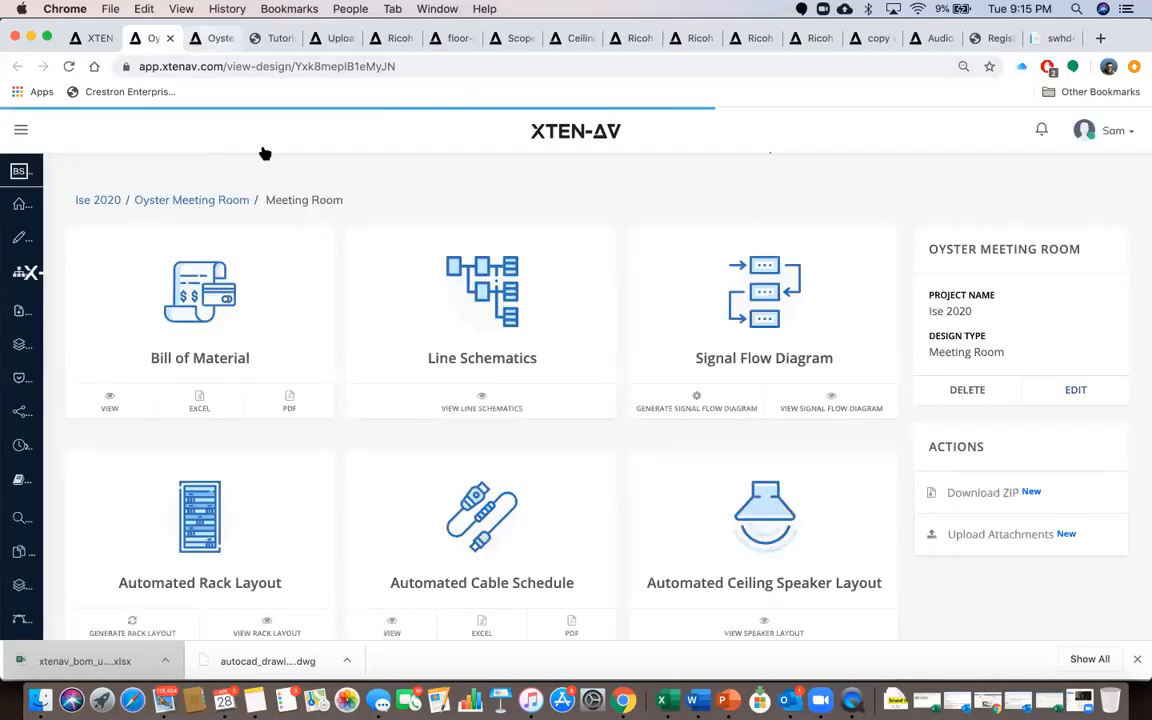
{"action": "scroll", "coordinate": [353, 365], "scroll_direction": "left", "scroll_amount": 8}
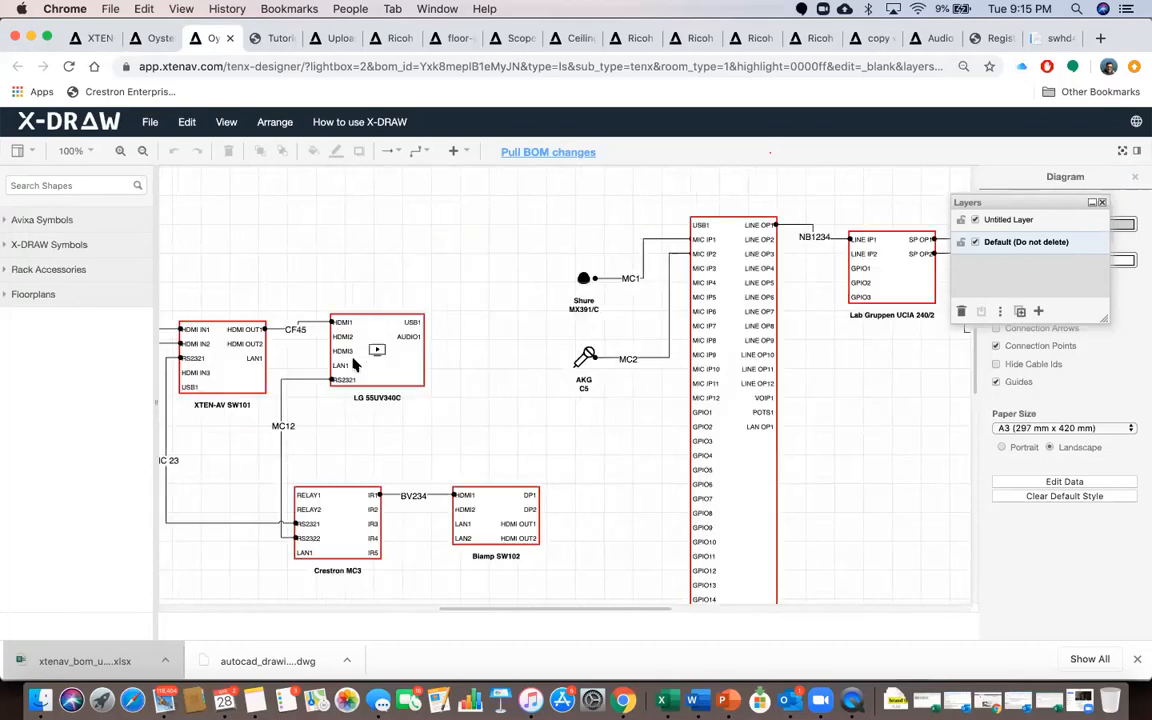
{"action": "left_click", "coordinate": [147, 38]}
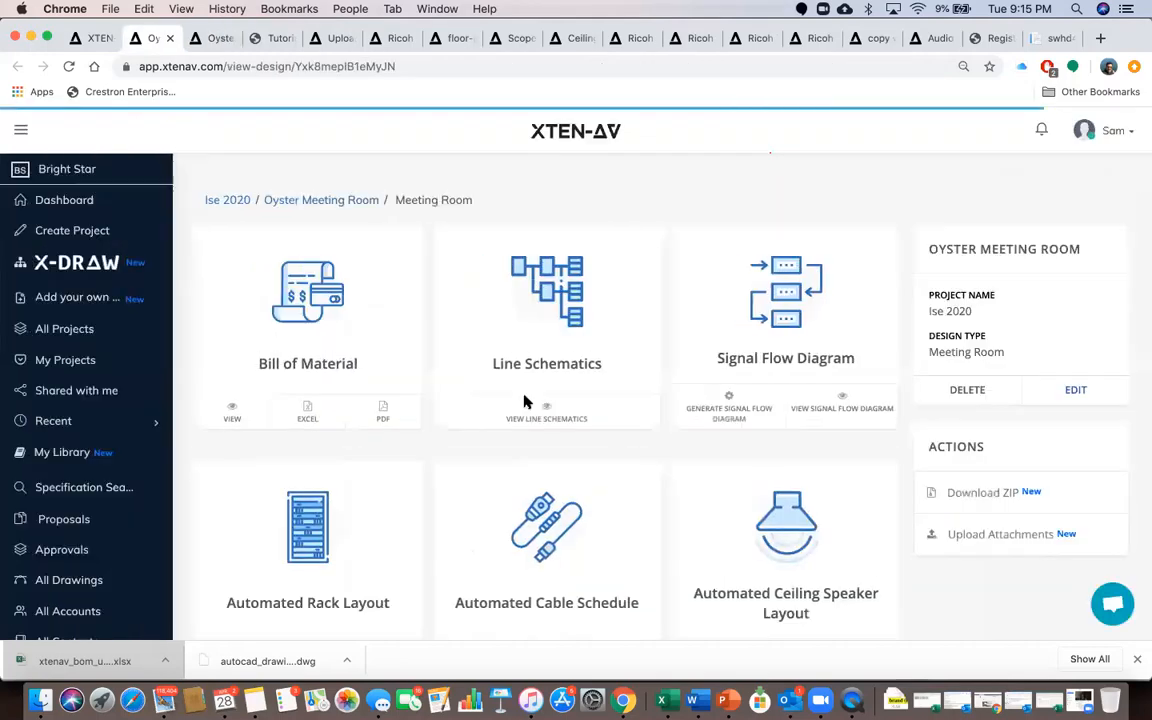
Look over the design types on the Oyster Meeting Room's designs overview and compare it with the room's X-DRAW product list
{"action": "scroll", "coordinate": [534, 406], "scroll_direction": "down", "scroll_amount": 2}
{"action": "scroll", "coordinate": [534, 406], "scroll_direction": "down", "scroll_amount": 5}
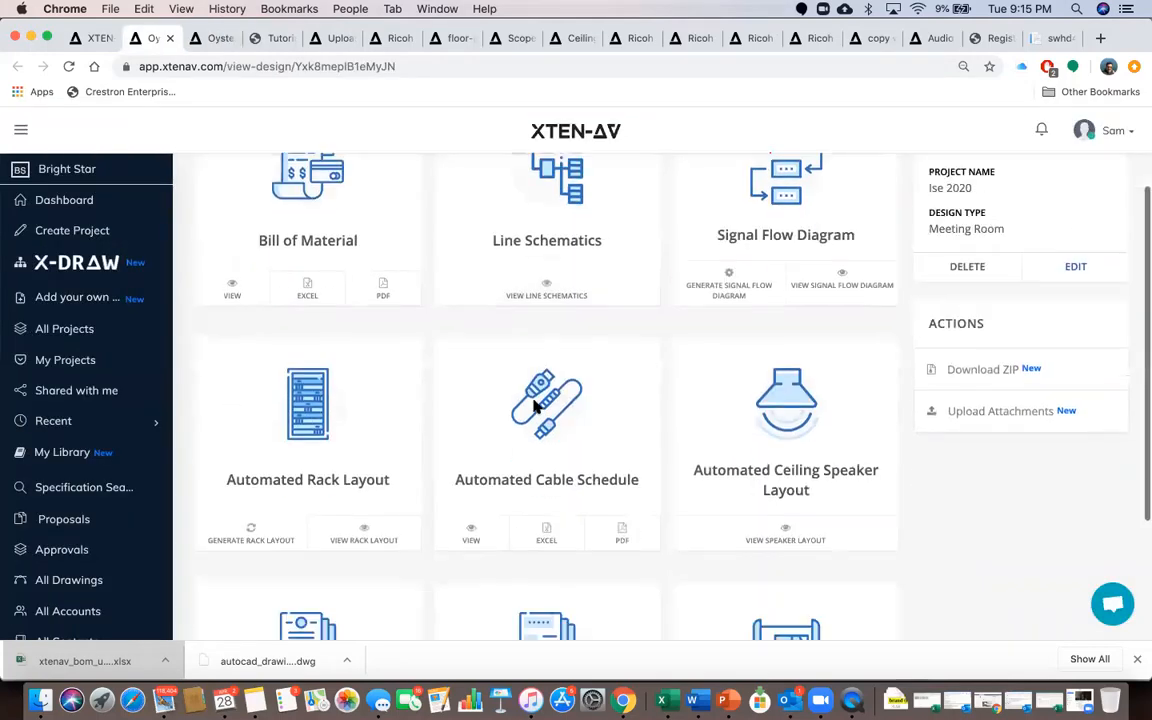
{"action": "scroll", "coordinate": [534, 406], "scroll_direction": "up", "scroll_amount": 6}
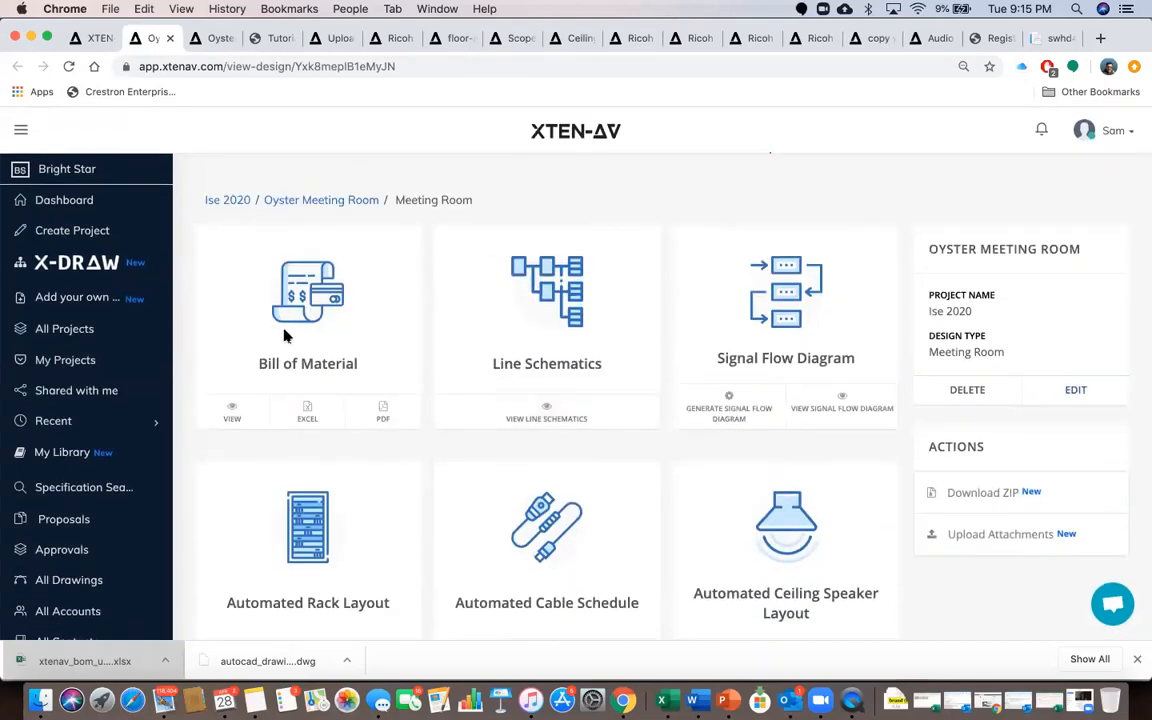
{"action": "left_click", "coordinate": [88, 38]}
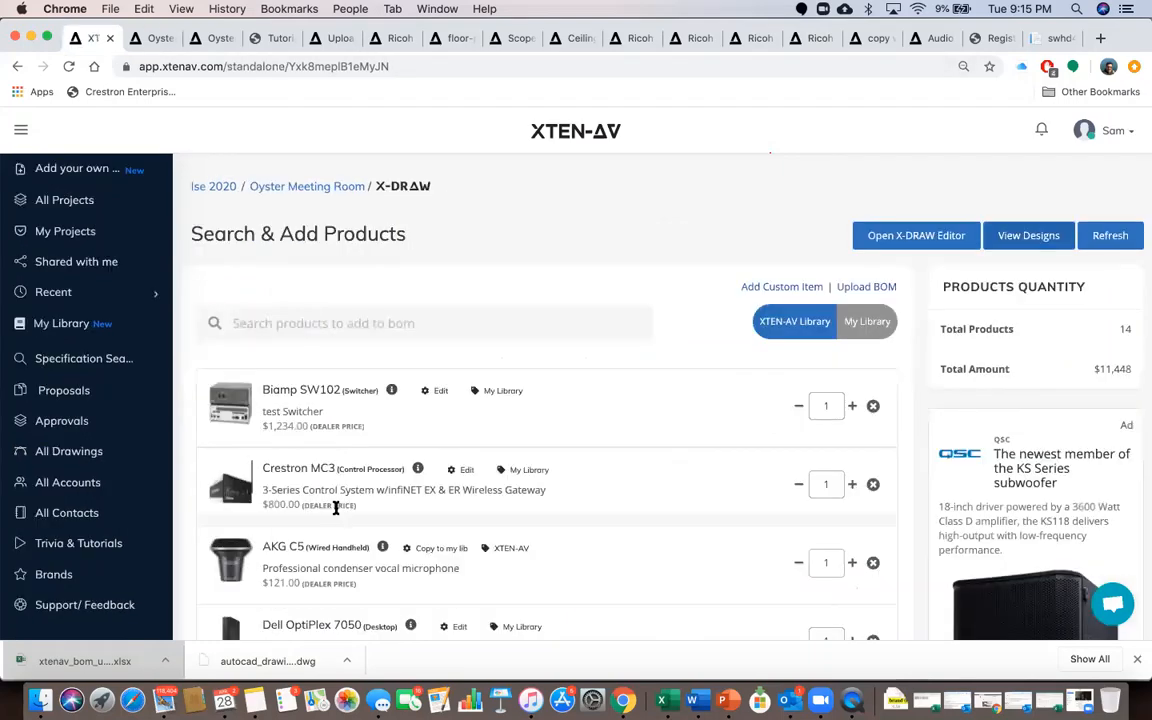
{"action": "scroll", "coordinate": [336, 508], "scroll_direction": "down", "scroll_amount": 10}
{"action": "left_click", "coordinate": [150, 38]}
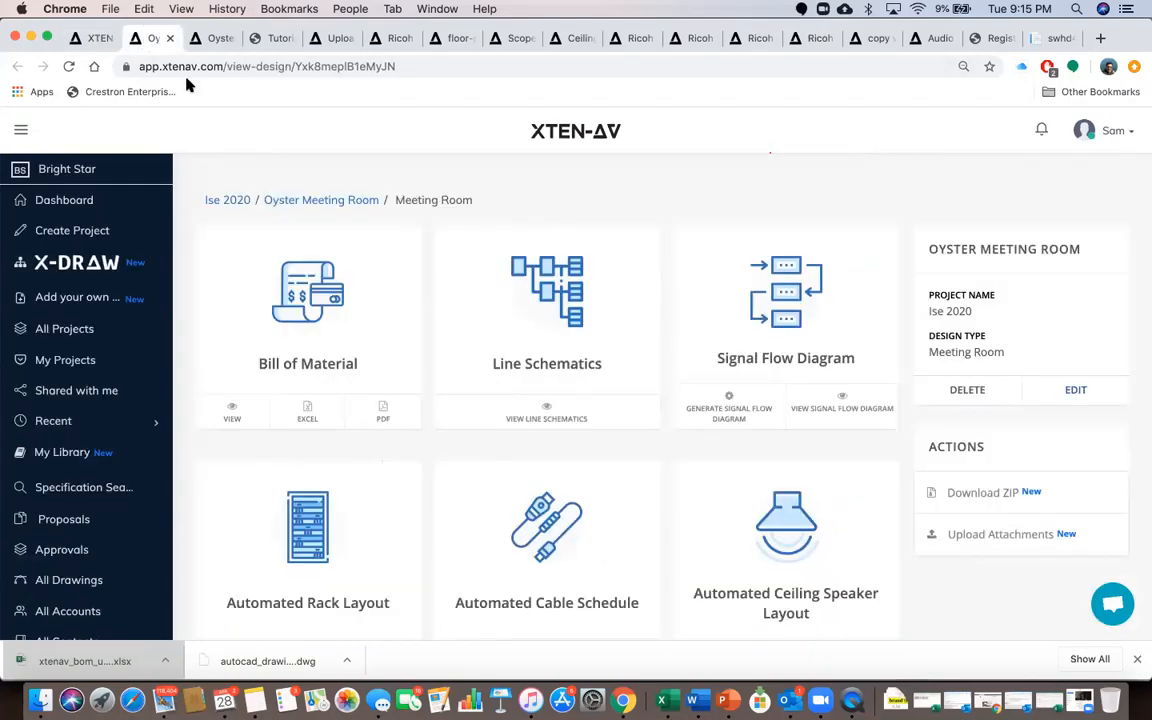
{"action": "left_click", "coordinate": [90, 38]}
{"action": "scroll", "coordinate": [532, 388], "scroll_direction": "up", "scroll_amount": 10}
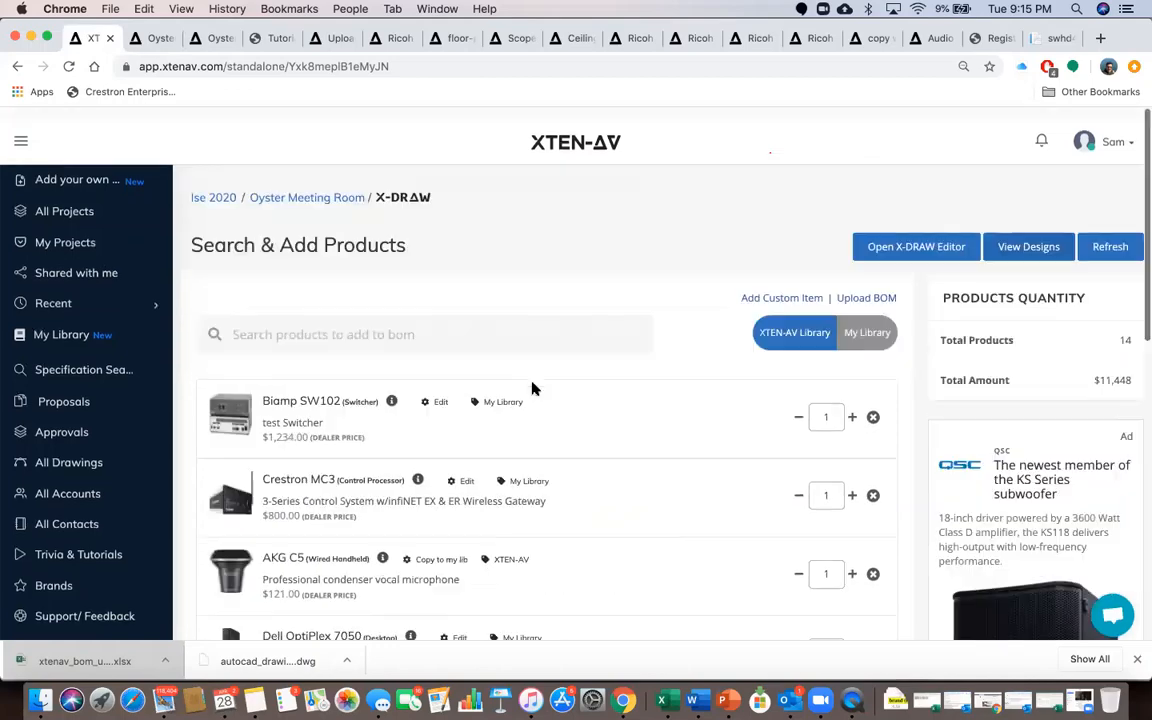
{"action": "scroll", "coordinate": [532, 388], "scroll_direction": "down", "scroll_amount": 1}
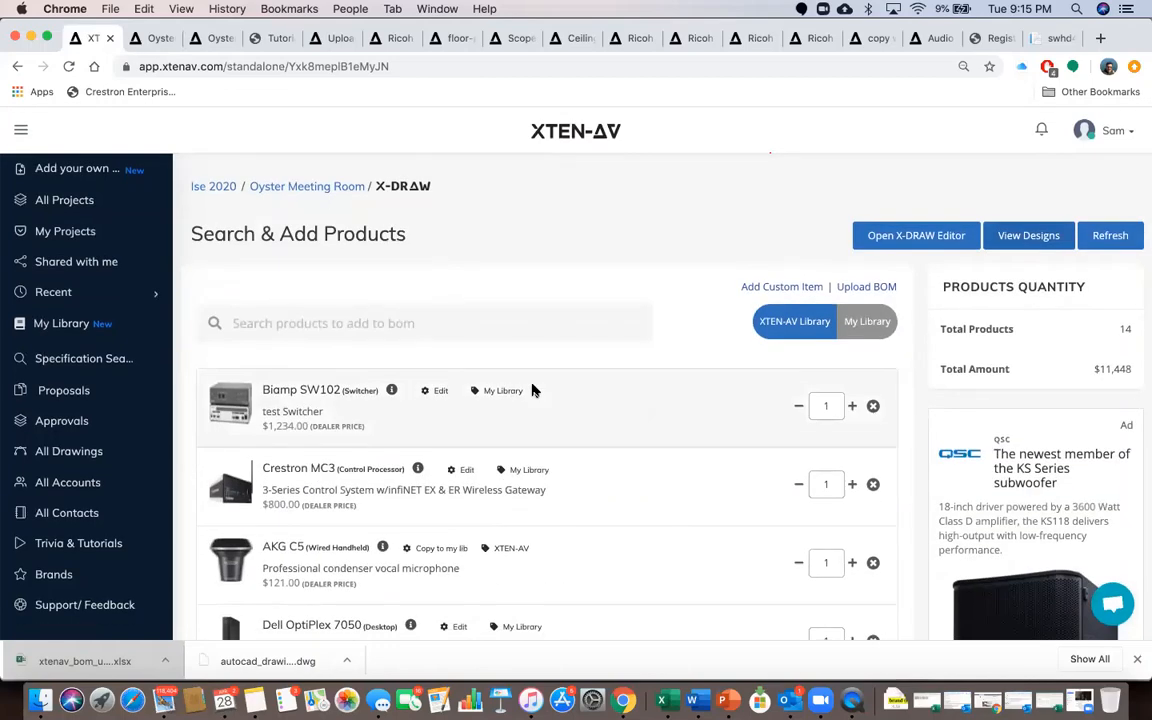
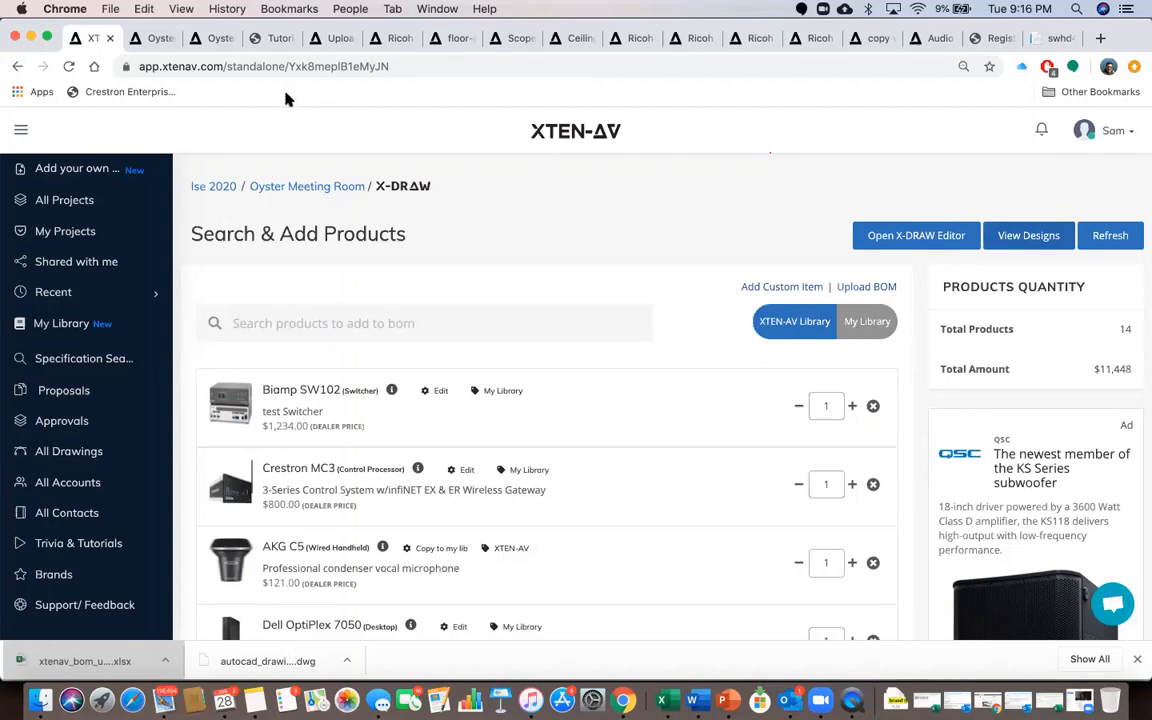
Open the Oyster Meeting Room's signal flow diagram from its designs overview
{"action": "left_click", "coordinate": [148, 38]}
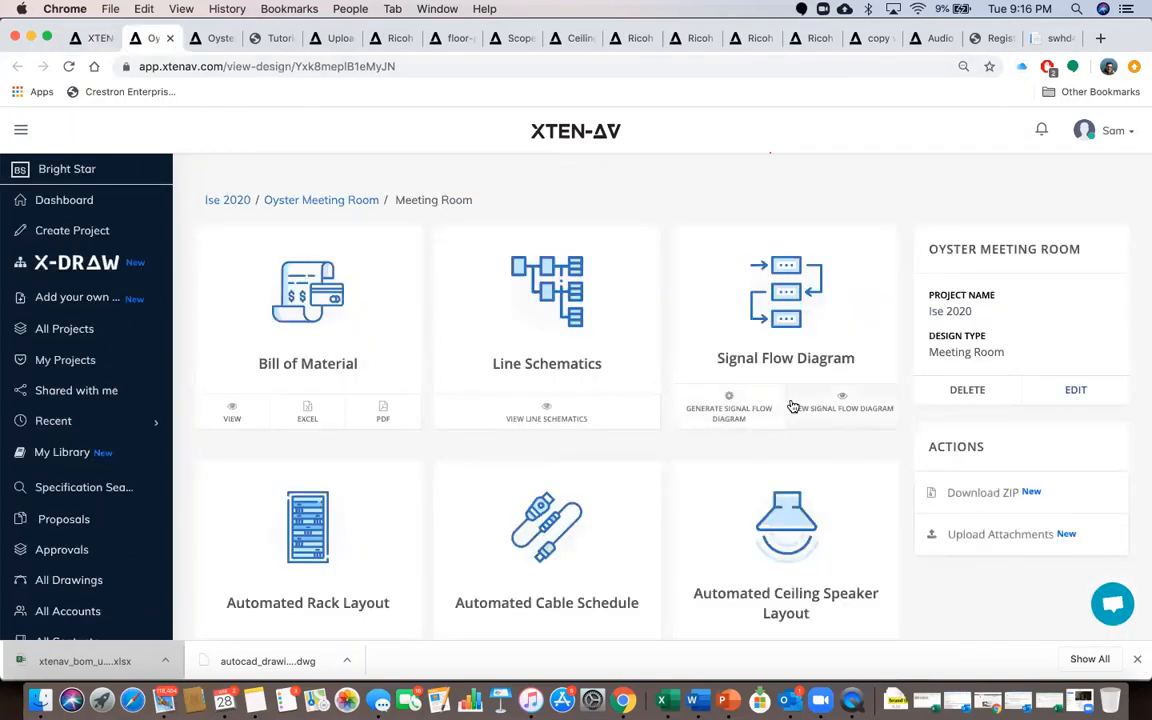
{"action": "left_click", "coordinate": [740, 404]}
{"action": "left_click", "coordinate": [542, 467]}
{"action": "left_click", "coordinate": [845, 408]}
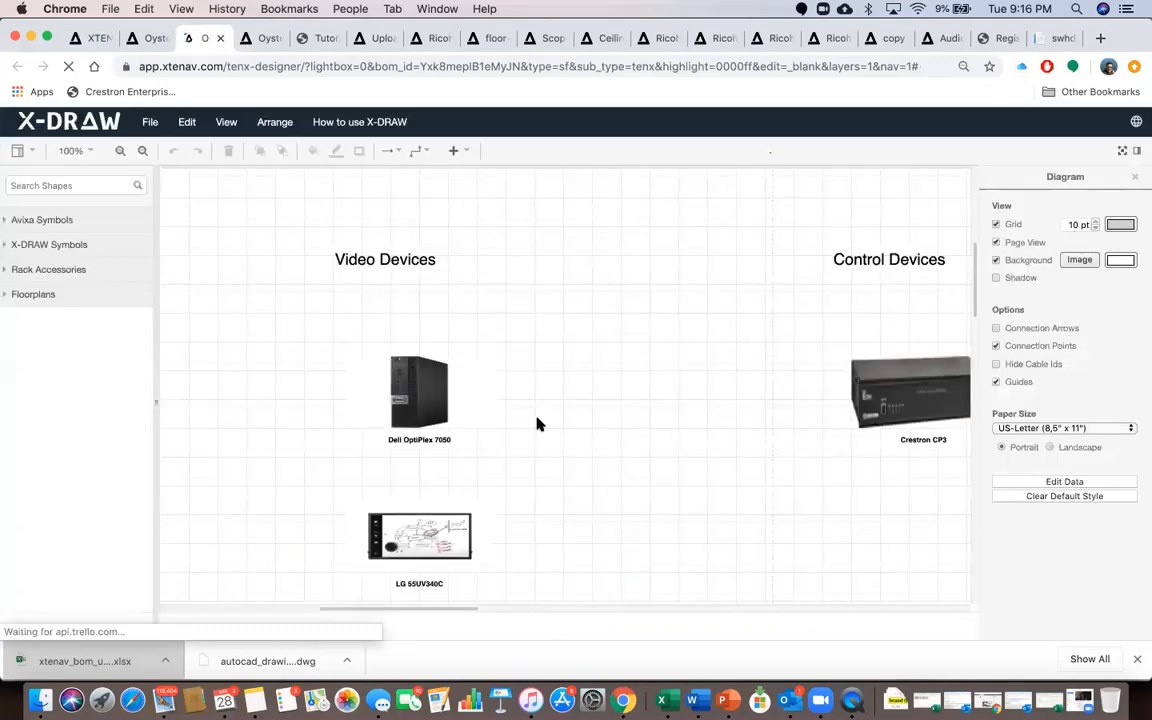
Look through the video, control and audio devices placed in the signal flow diagram
{"action": "scroll", "coordinate": [537, 424], "scroll_direction": "down", "scroll_amount": 5}
{"action": "scroll", "coordinate": [537, 424], "scroll_direction": "up", "scroll_amount": 5}
{"action": "scroll", "coordinate": [537, 424], "scroll_direction": "right", "scroll_amount": 8}
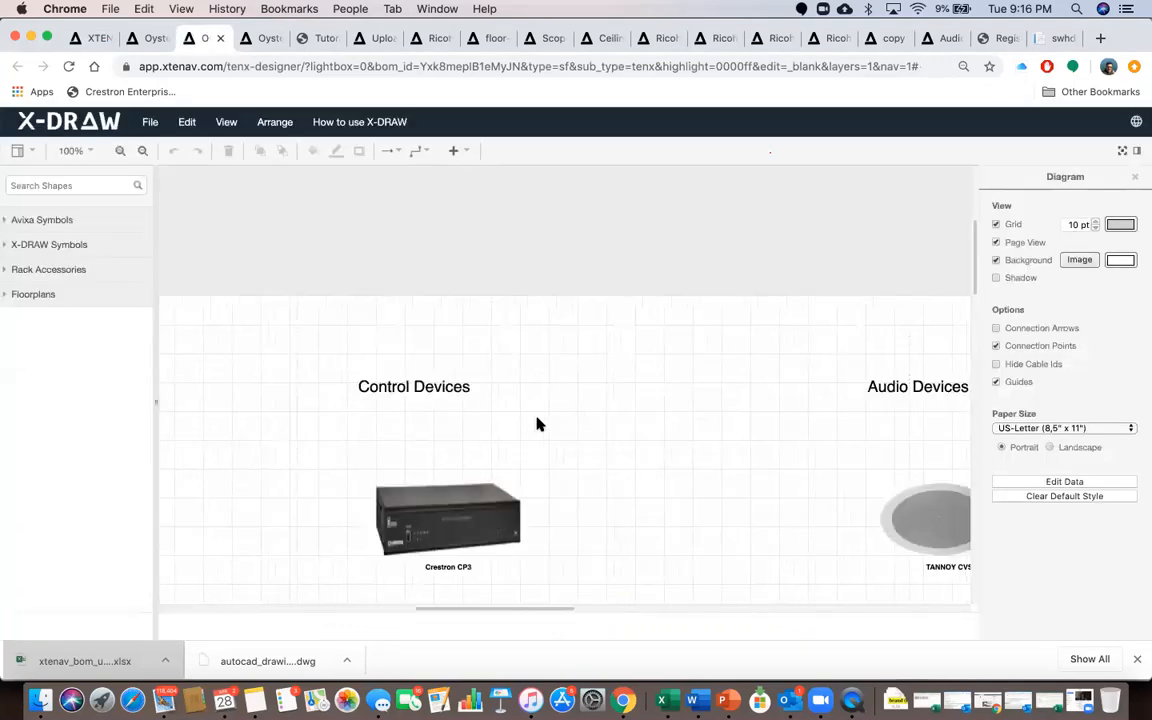
{"action": "scroll", "coordinate": [537, 424], "scroll_direction": "down", "scroll_amount": 10}
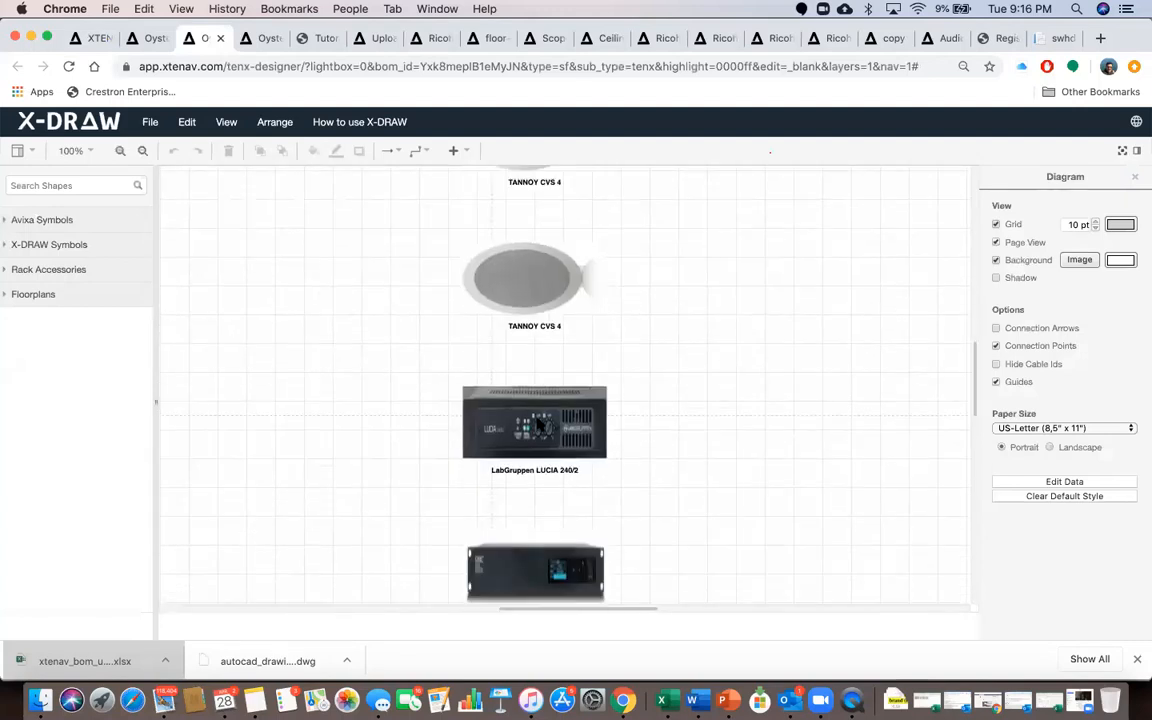
{"action": "scroll", "coordinate": [537, 422], "scroll_direction": "down", "scroll_amount": 10}
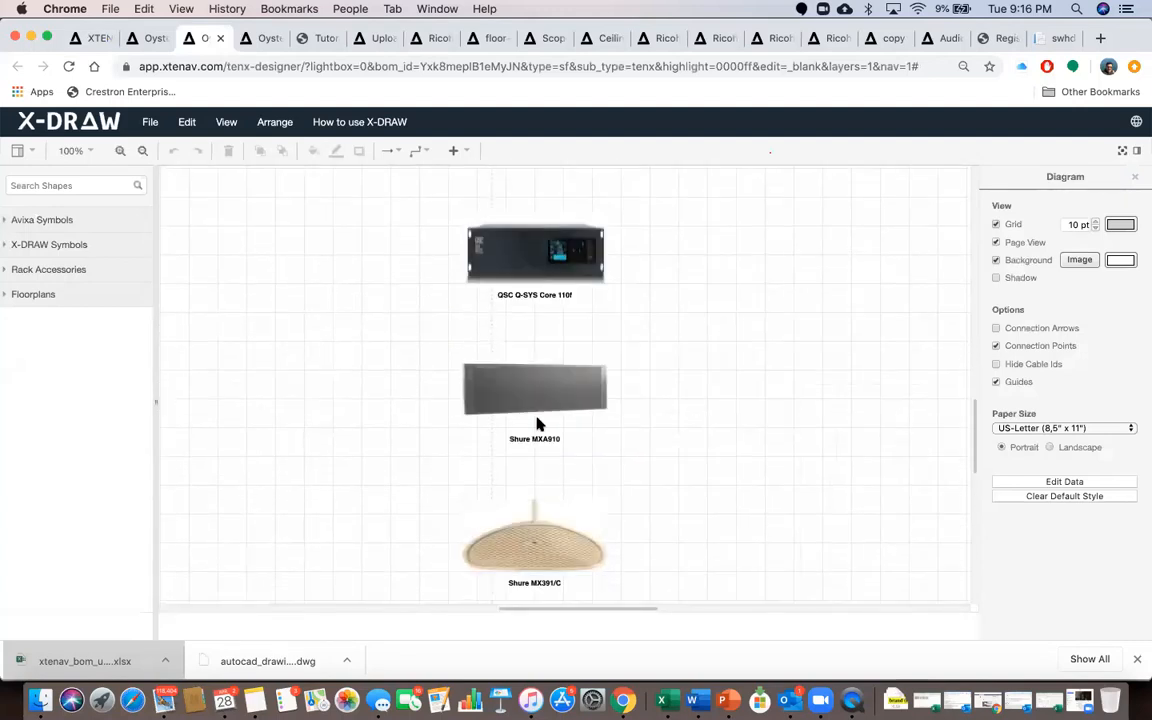
{"action": "scroll", "coordinate": [537, 424], "scroll_direction": "left", "scroll_amount": 8}
{"action": "scroll", "coordinate": [537, 424], "scroll_direction": "left", "scroll_amount": 5}
{"action": "scroll", "coordinate": [537, 422], "scroll_direction": "up", "scroll_amount": 5}
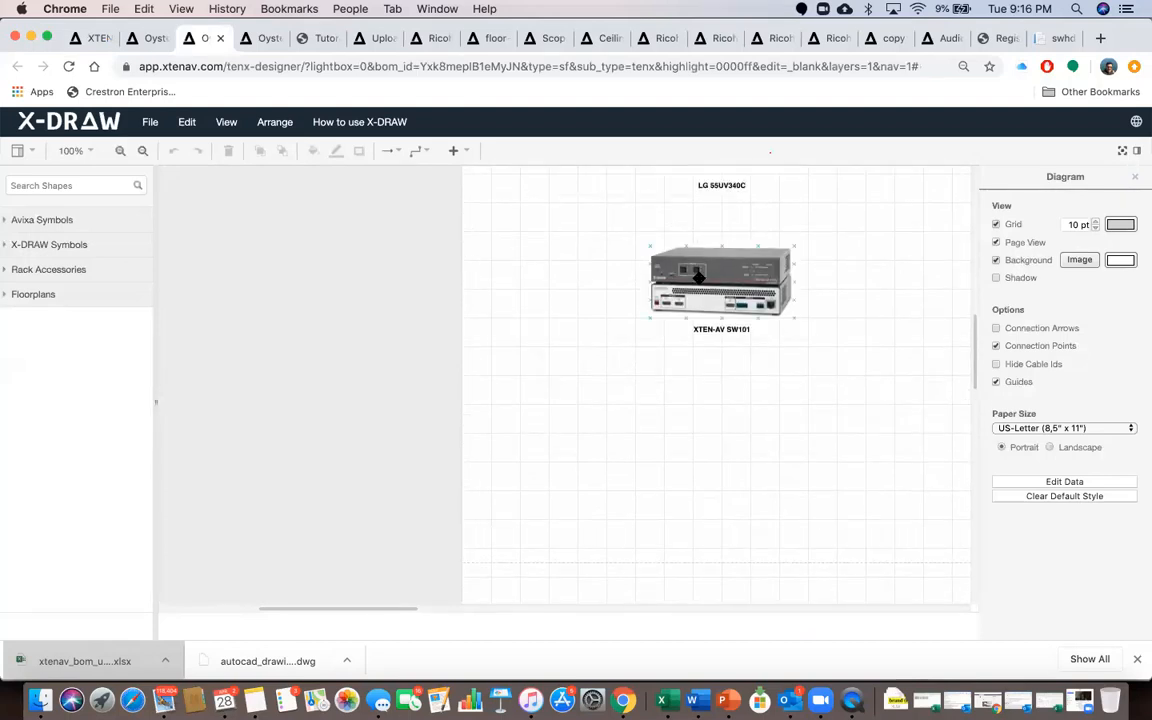
Draw a straight connection from the Dell OptiPlex 7050 to the Crestron CP3 in the signal flow diagram
{"action": "scroll", "coordinate": [698, 277], "scroll_direction": "up", "scroll_amount": 5}
{"action": "scroll", "coordinate": [697, 283], "scroll_direction": "right", "scroll_amount": 5}
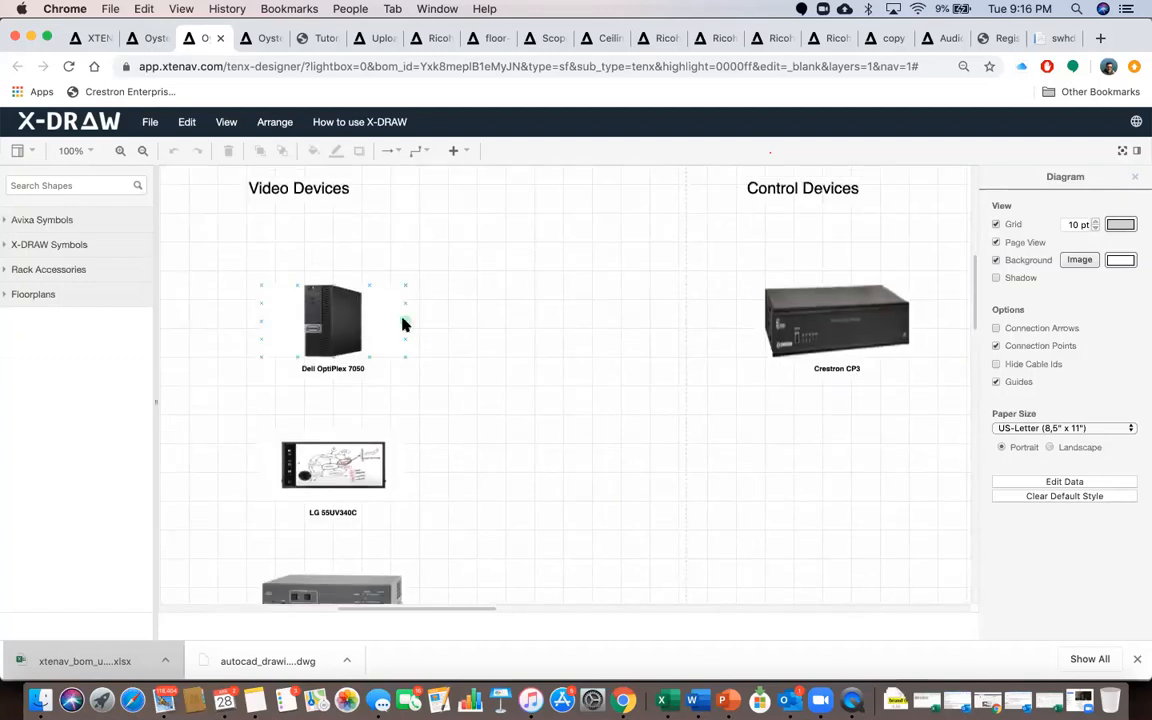
{"action": "left_click_drag", "start_coordinate": [405, 322], "coordinate": [762, 322]}
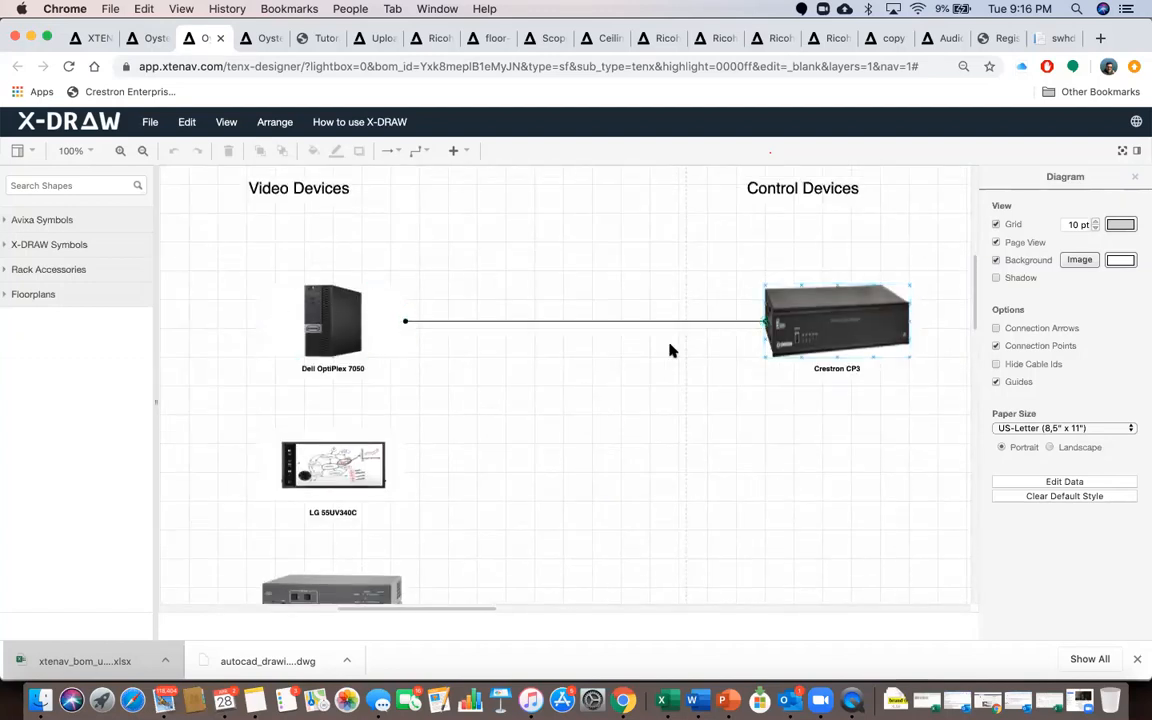
Return to the designs overview and open the room's automated rack layout
{"action": "left_click", "coordinate": [145, 38]}
{"action": "scroll", "coordinate": [476, 435], "scroll_direction": "down", "scroll_amount": 4}
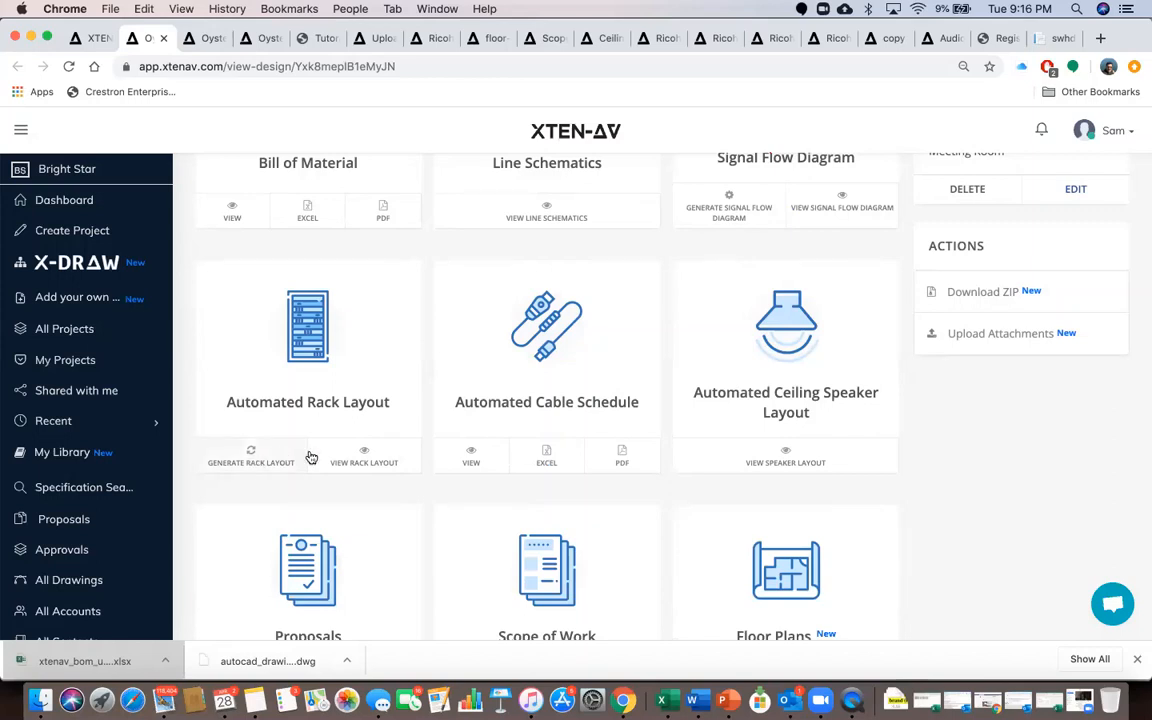
{"action": "left_click", "coordinate": [357, 462]}
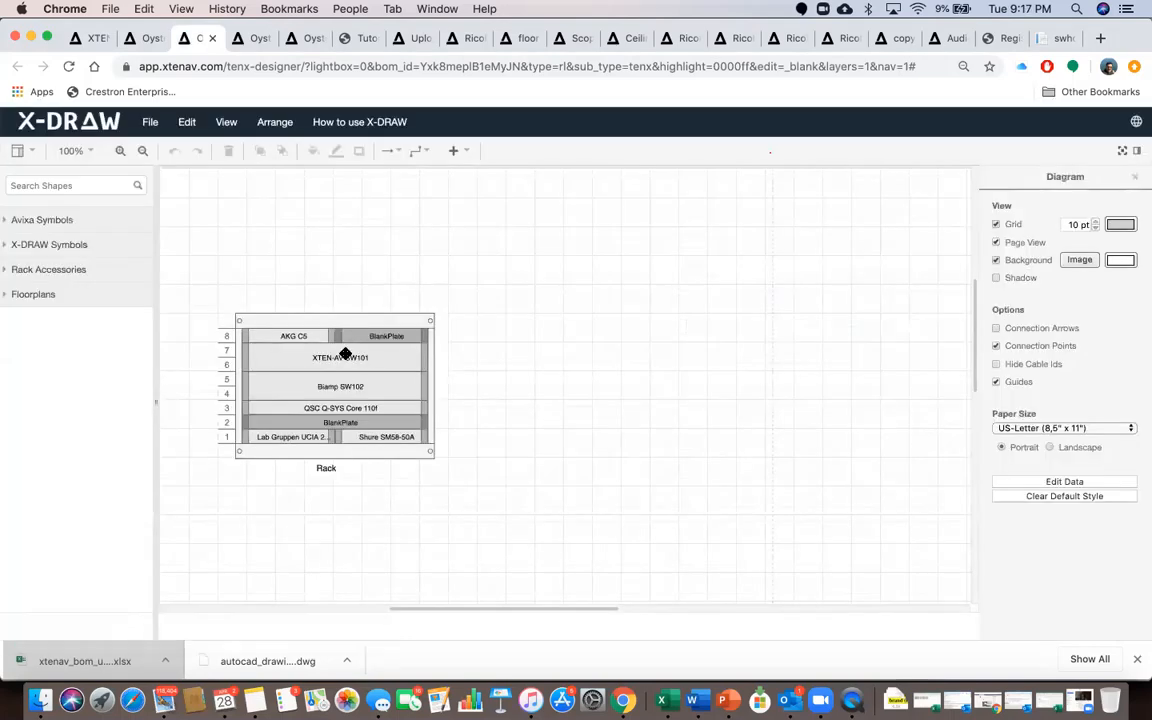
Extend the rack downward to 13 units and move the Biamp SW102 to units 3 and 4
{"action": "left_click", "coordinate": [332, 389]}
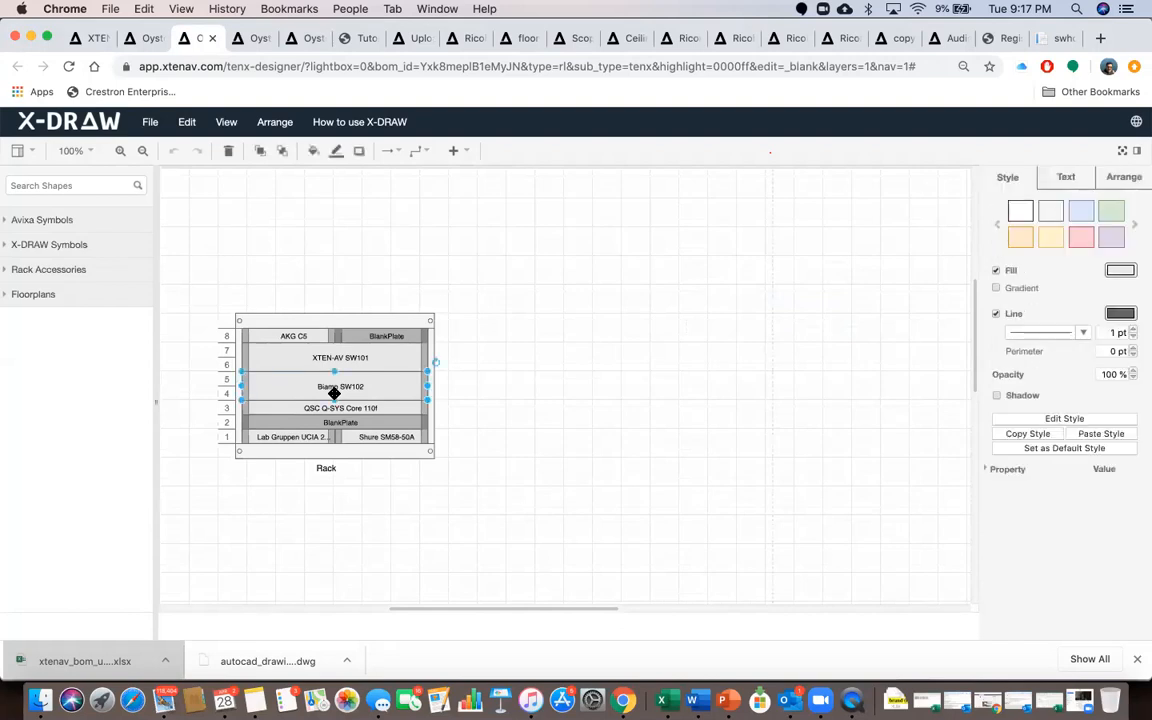
{"action": "left_click", "coordinate": [329, 451]}
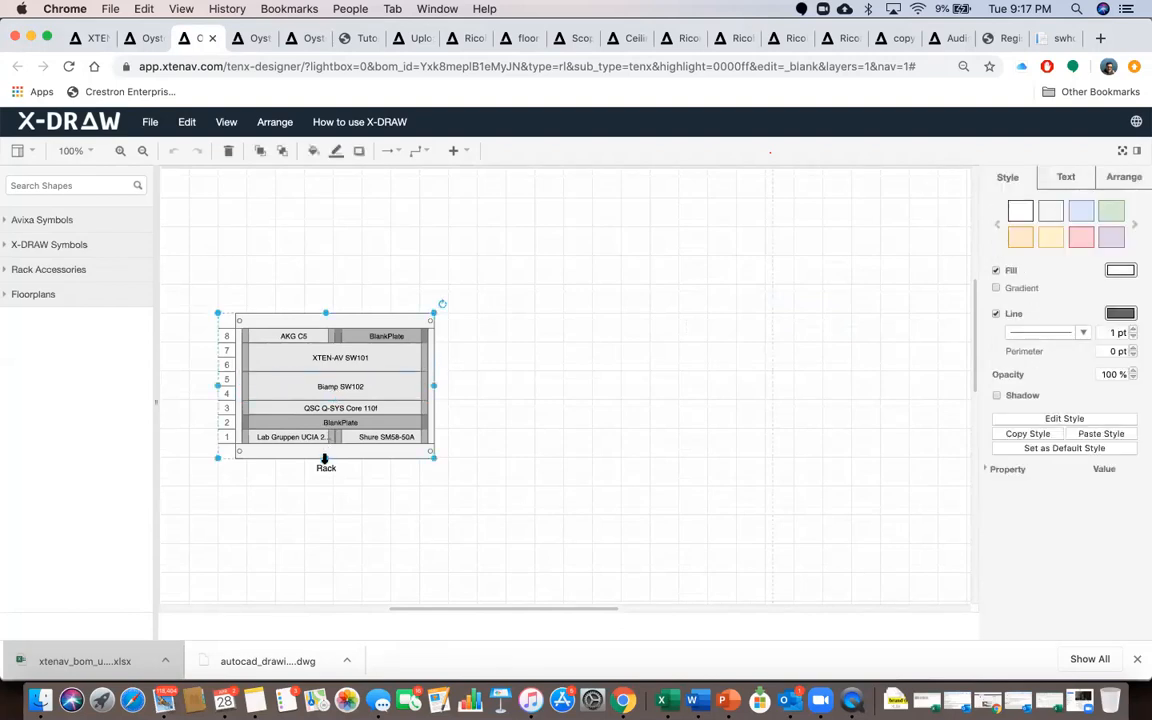
{"action": "left_click_drag", "start_coordinate": [324, 465], "coordinate": [324, 545]}
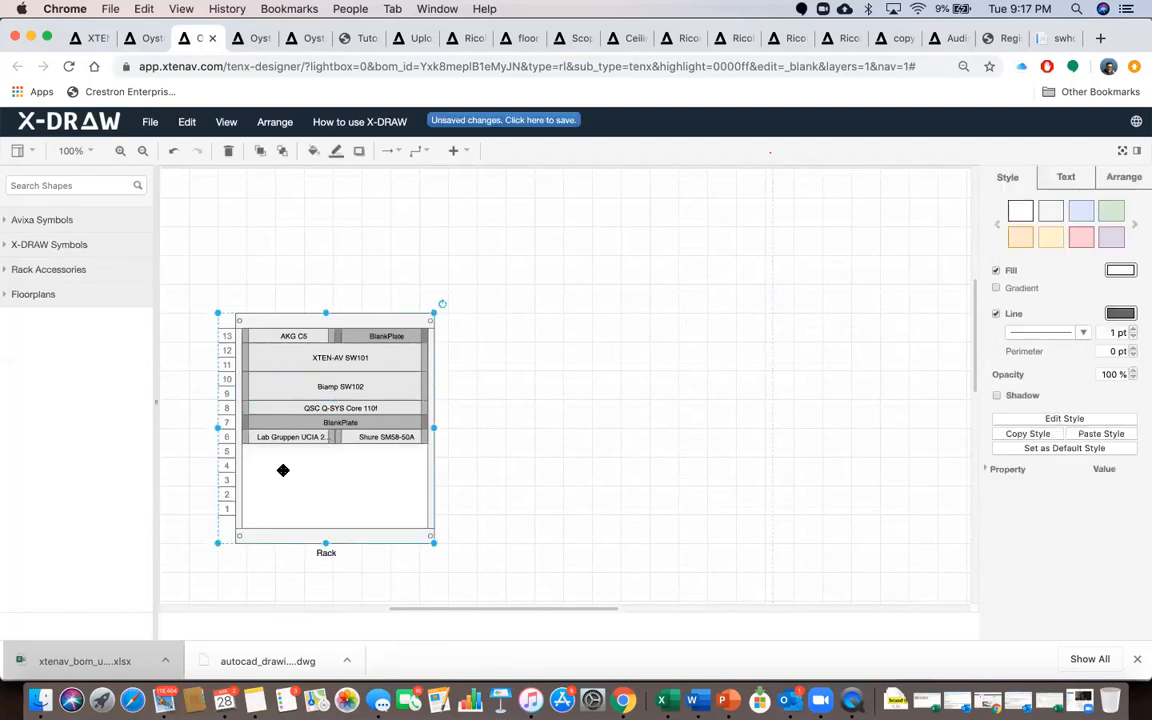
{"action": "left_click", "coordinate": [328, 387]}
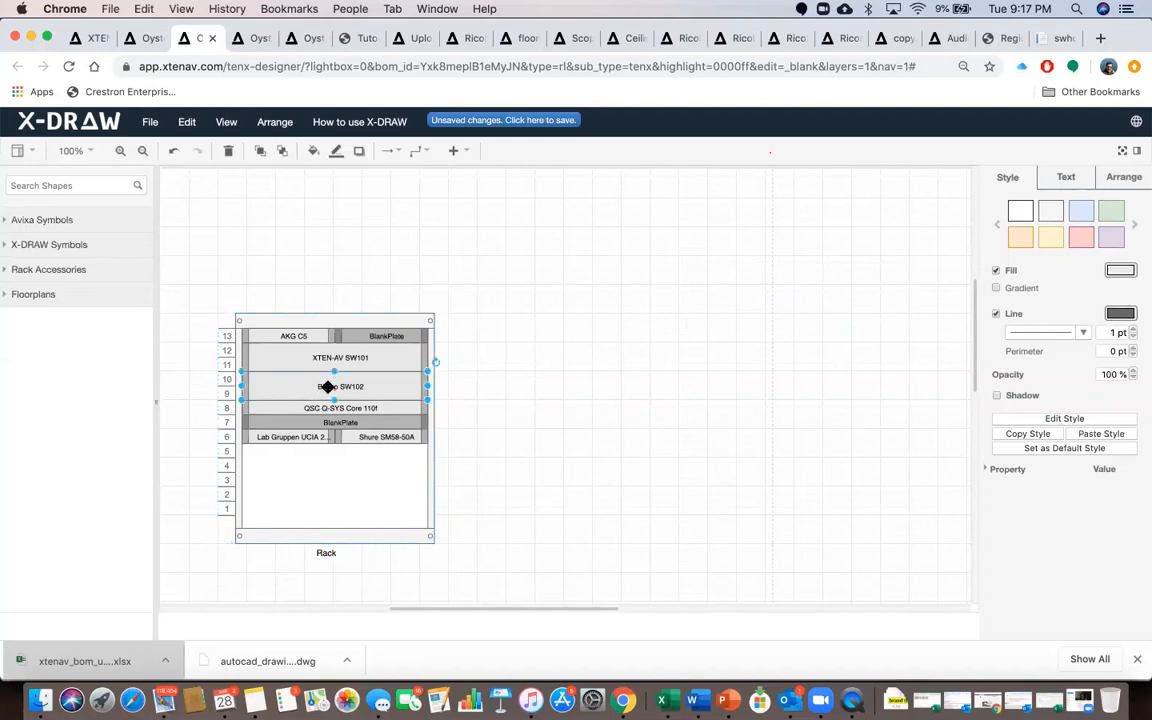
{"action": "left_click_drag", "start_coordinate": [321, 387], "coordinate": [328, 483]}
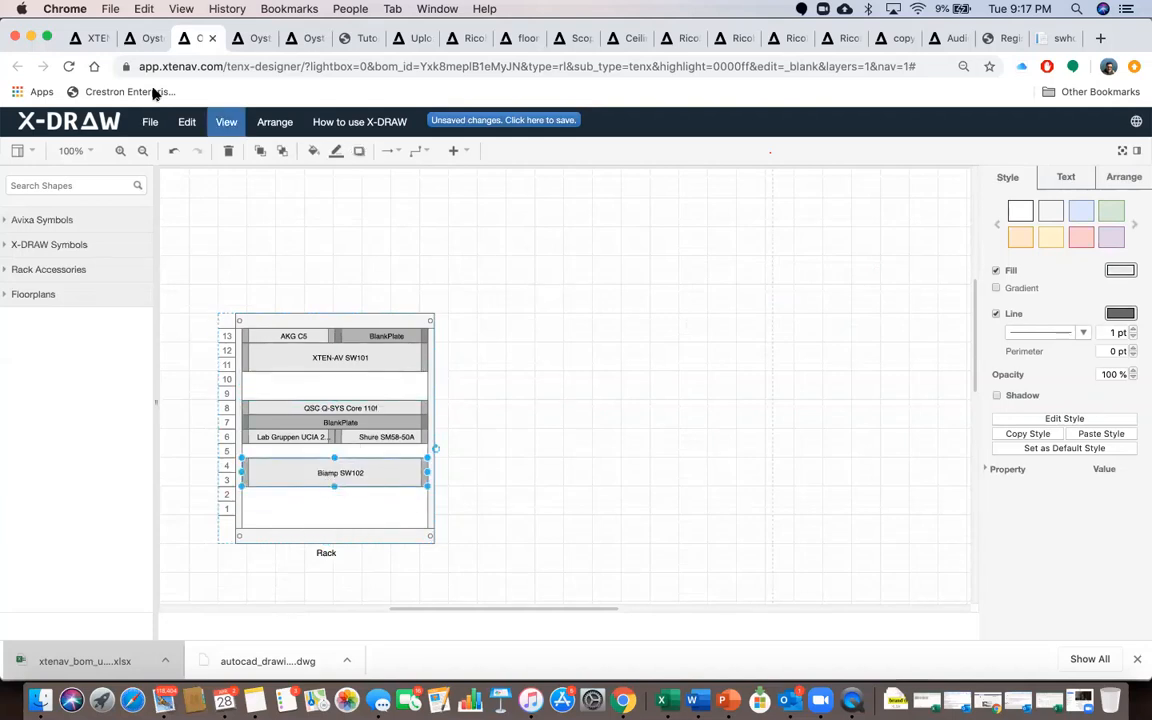
Open the room's automated cable schedule from the designs overview and read through its cable rows
{"action": "left_click", "coordinate": [152, 40]}
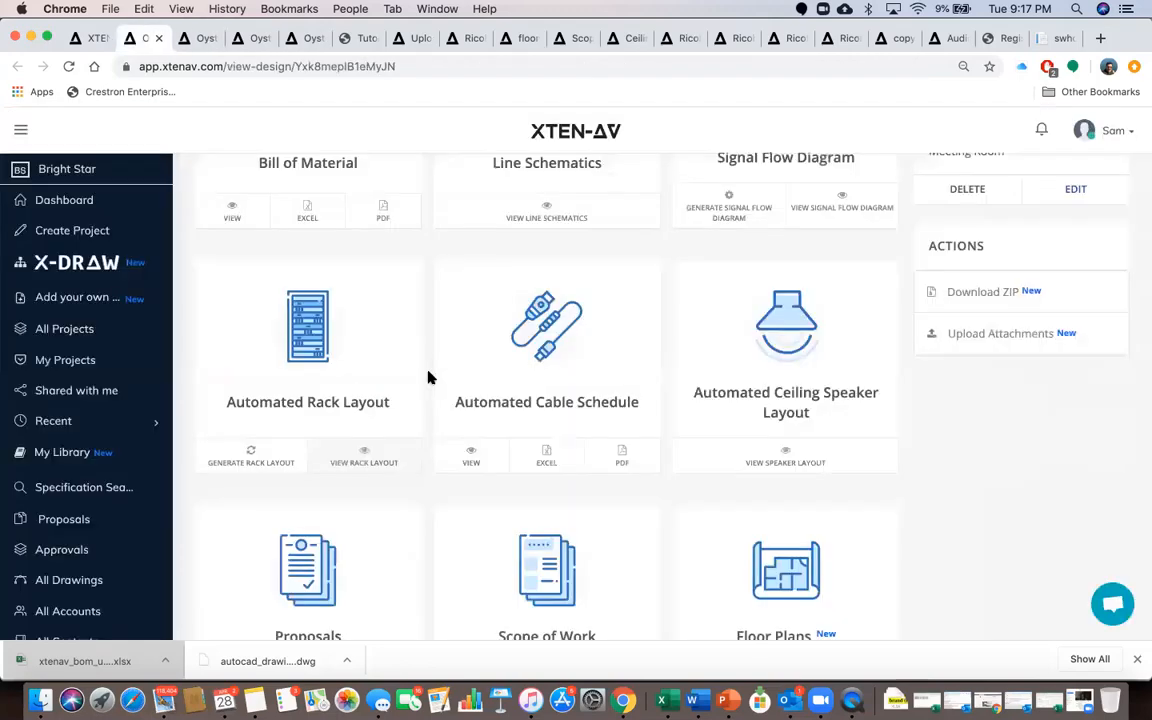
{"action": "left_click", "coordinate": [477, 454]}
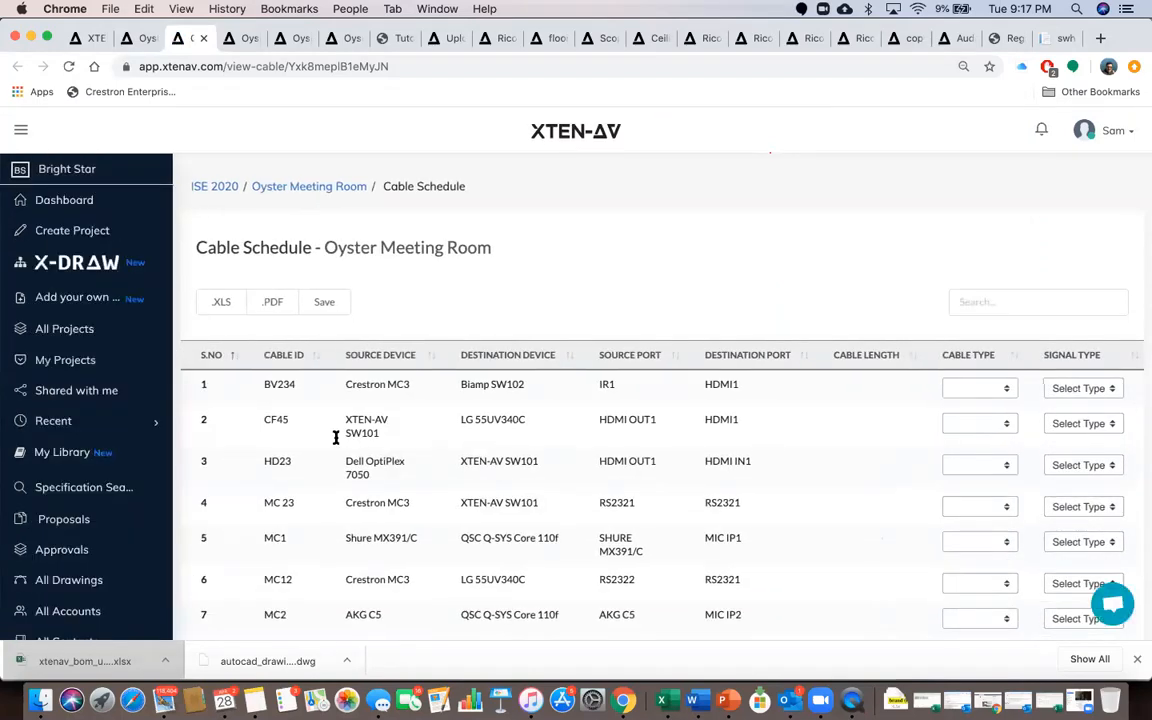
{"action": "scroll", "coordinate": [292, 415], "scroll_direction": "down", "scroll_amount": 8}
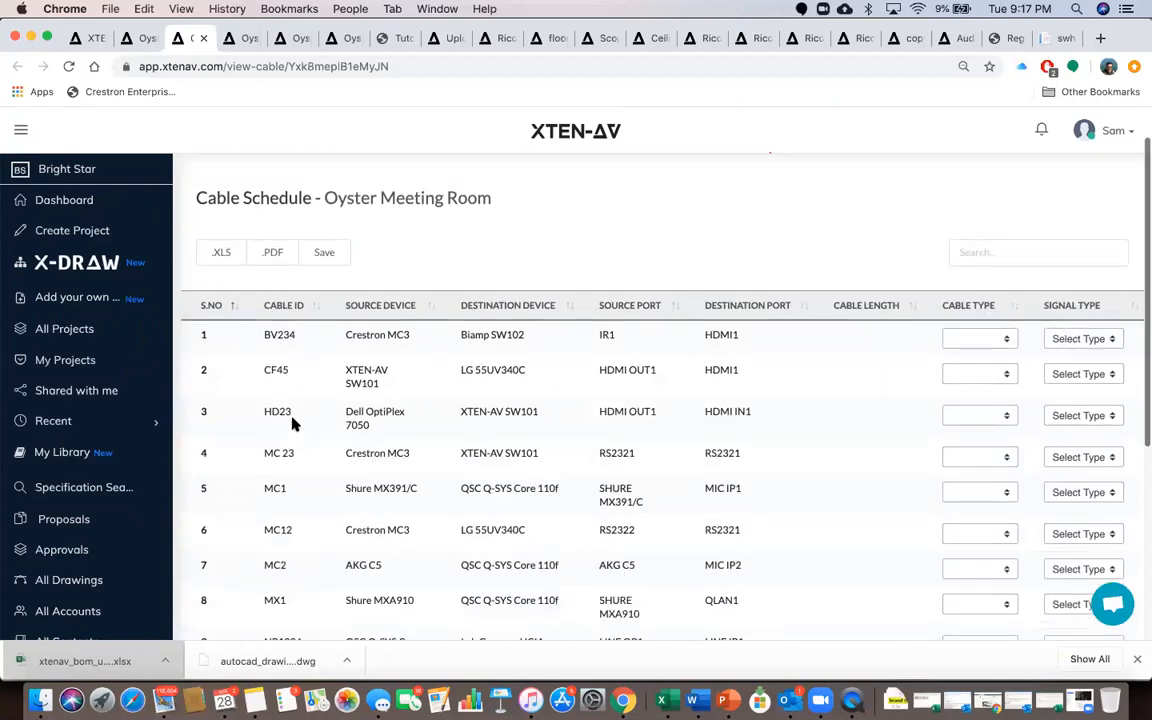
{"action": "scroll", "coordinate": [292, 423], "scroll_direction": "up", "scroll_amount": 8}
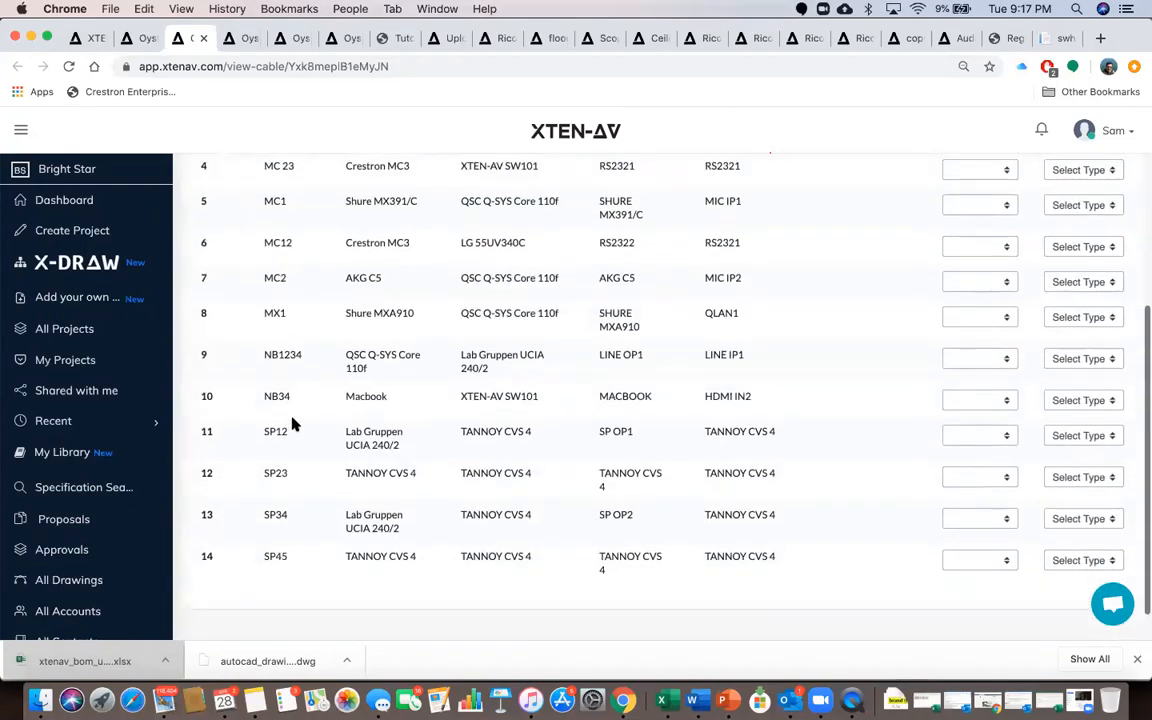
Compare the line schematic's cable connections with the entries in the cable schedule, passing over the other open drawings
{"action": "left_click", "coordinate": [236, 38]}
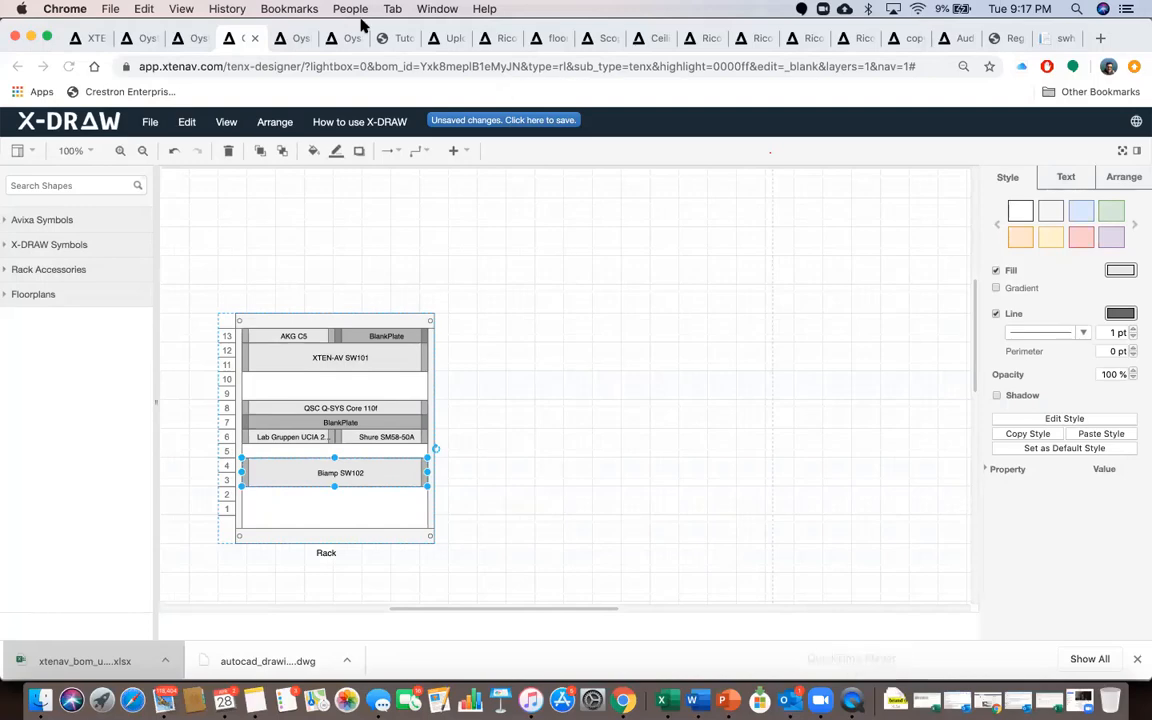
{"action": "left_click", "coordinate": [300, 39]}
{"action": "left_click", "coordinate": [335, 39]}
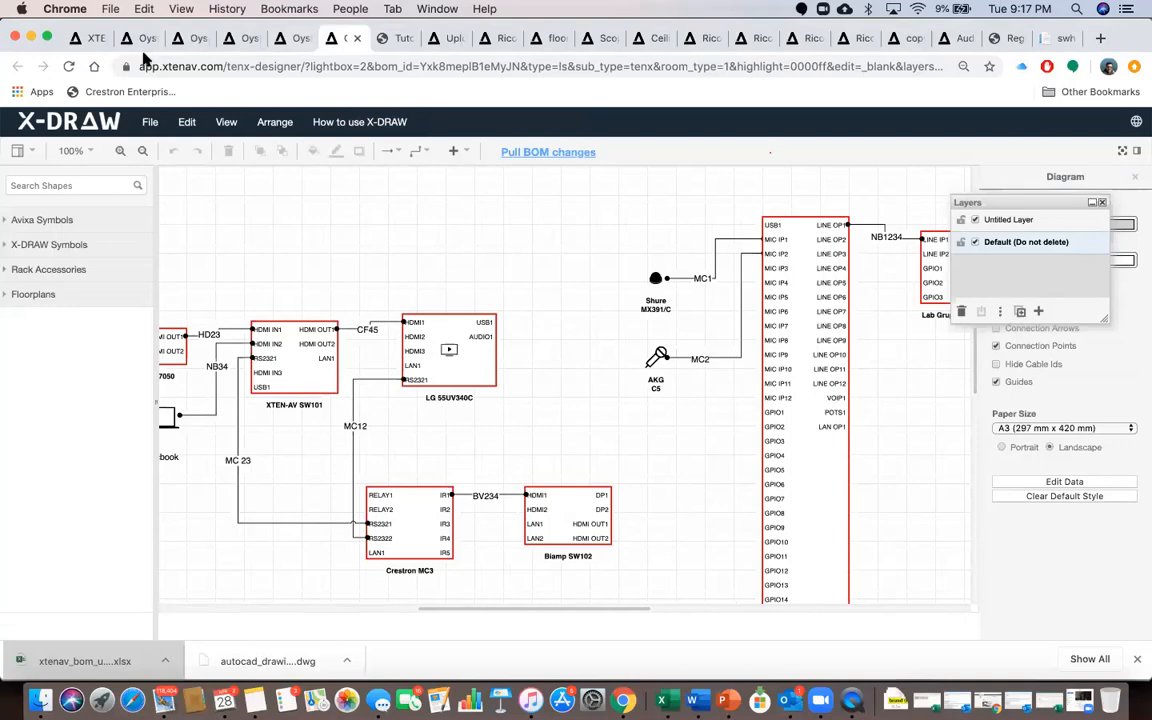
{"action": "left_click", "coordinate": [232, 39]}
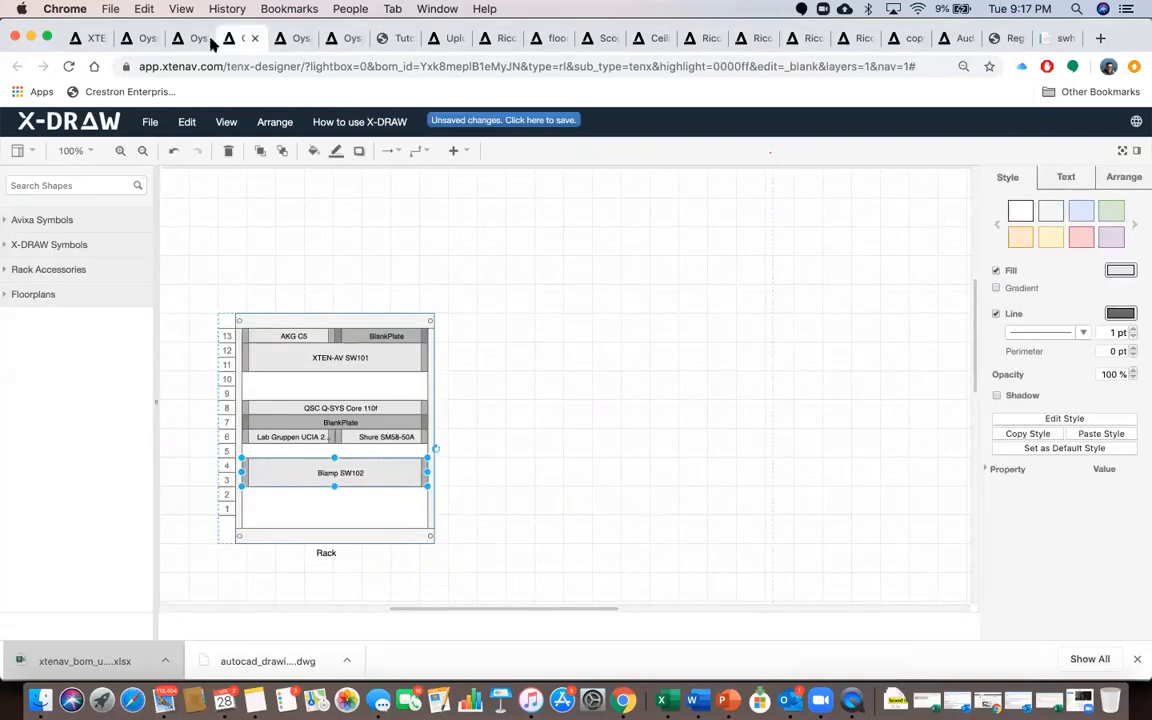
{"action": "left_click", "coordinate": [189, 39]}
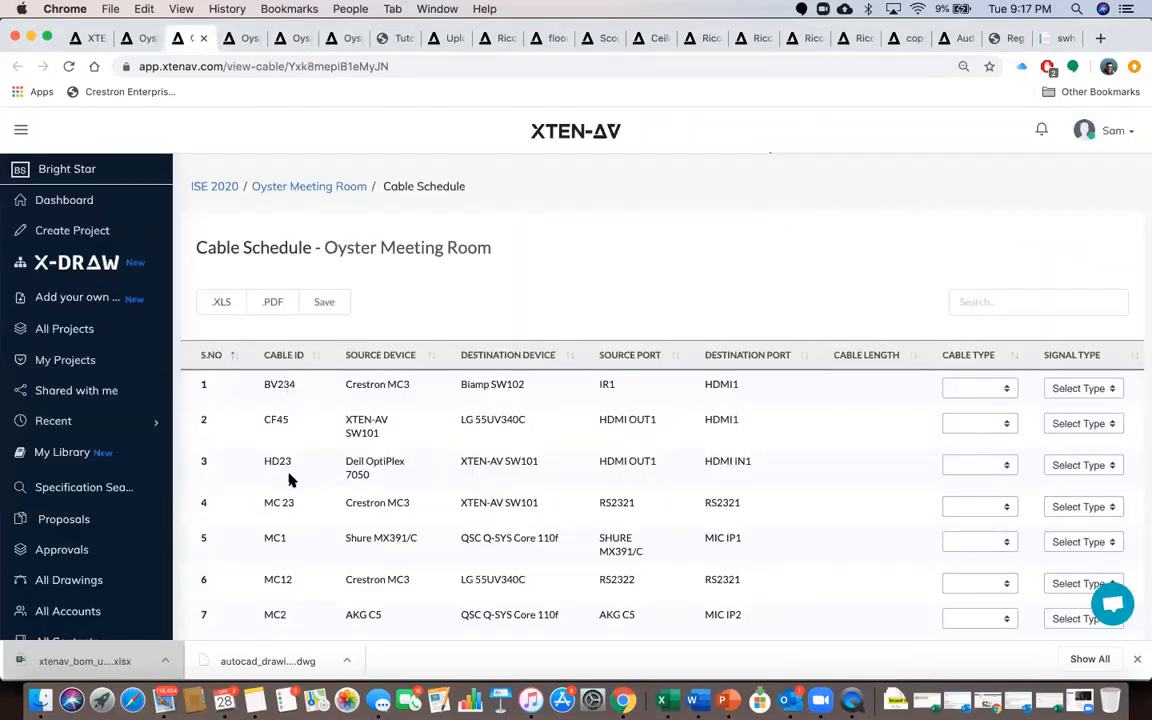
{"action": "scroll", "coordinate": [330, 500], "scroll_direction": "down", "scroll_amount": 5}
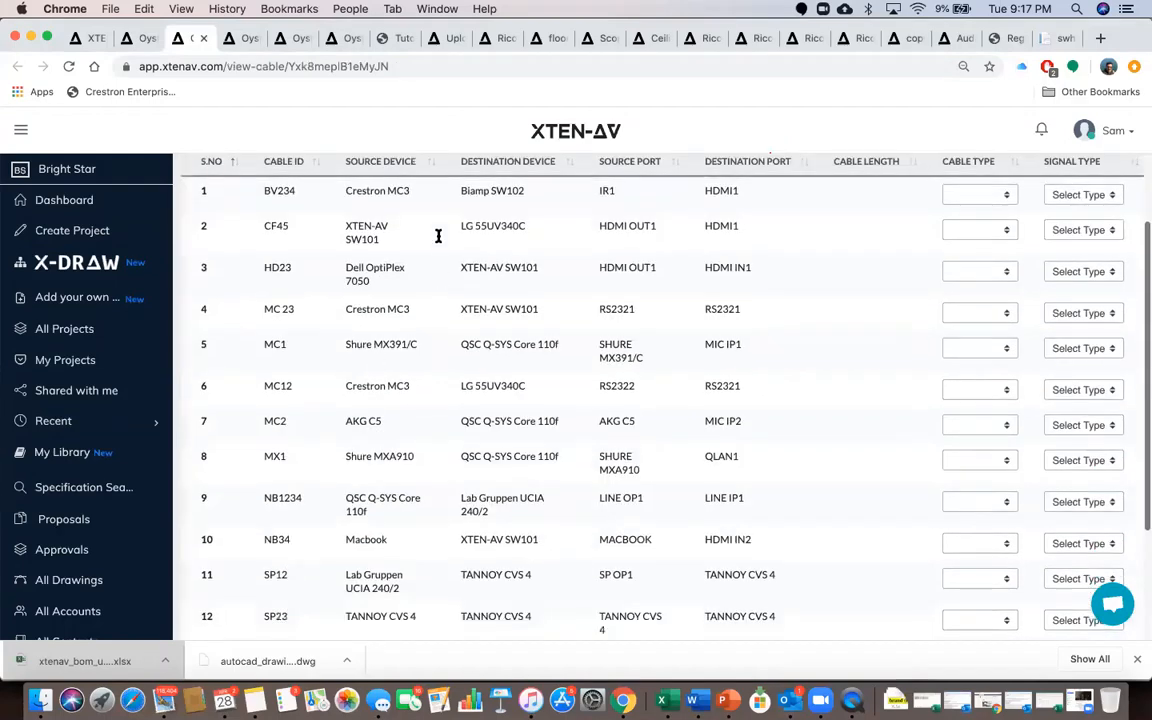
{"action": "scroll", "coordinate": [400, 202], "scroll_direction": "up", "scroll_amount": 1}
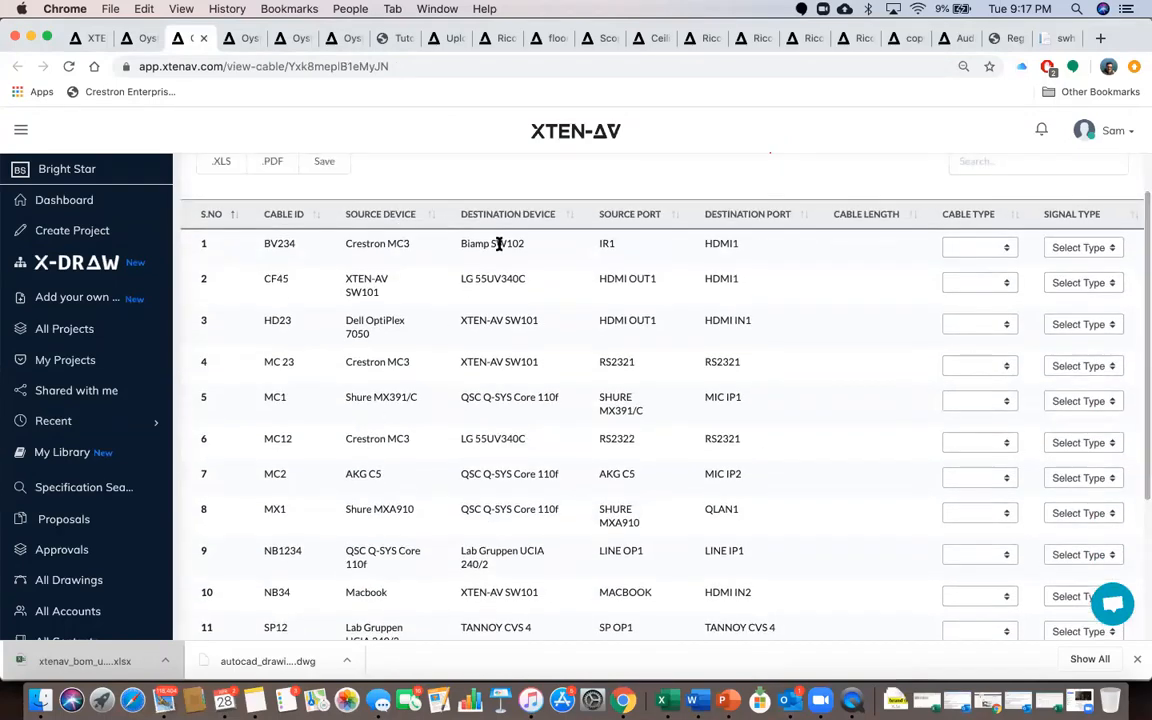
Open the cable length cells of BV234, CF45 and HD23 for editing, plus BV234's source device, destination device and source port cells
{"action": "left_click", "coordinate": [873, 249]}
{"action": "left_click", "coordinate": [860, 284]}
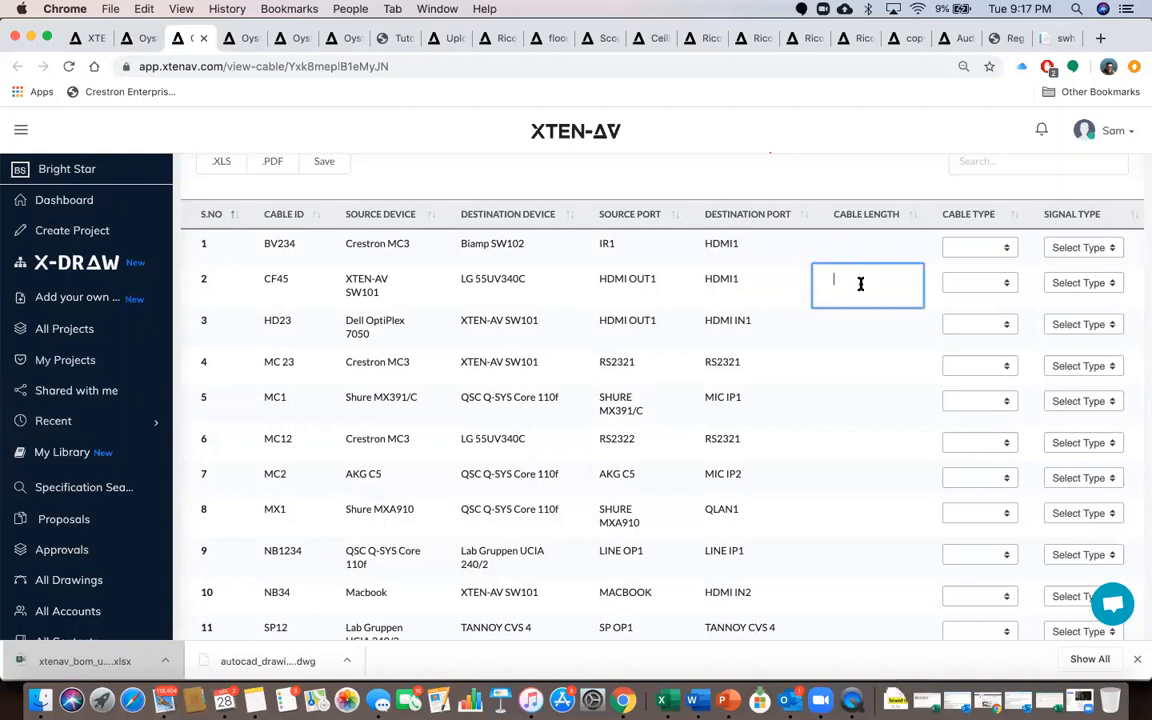
{"action": "left_click", "coordinate": [860, 319]}
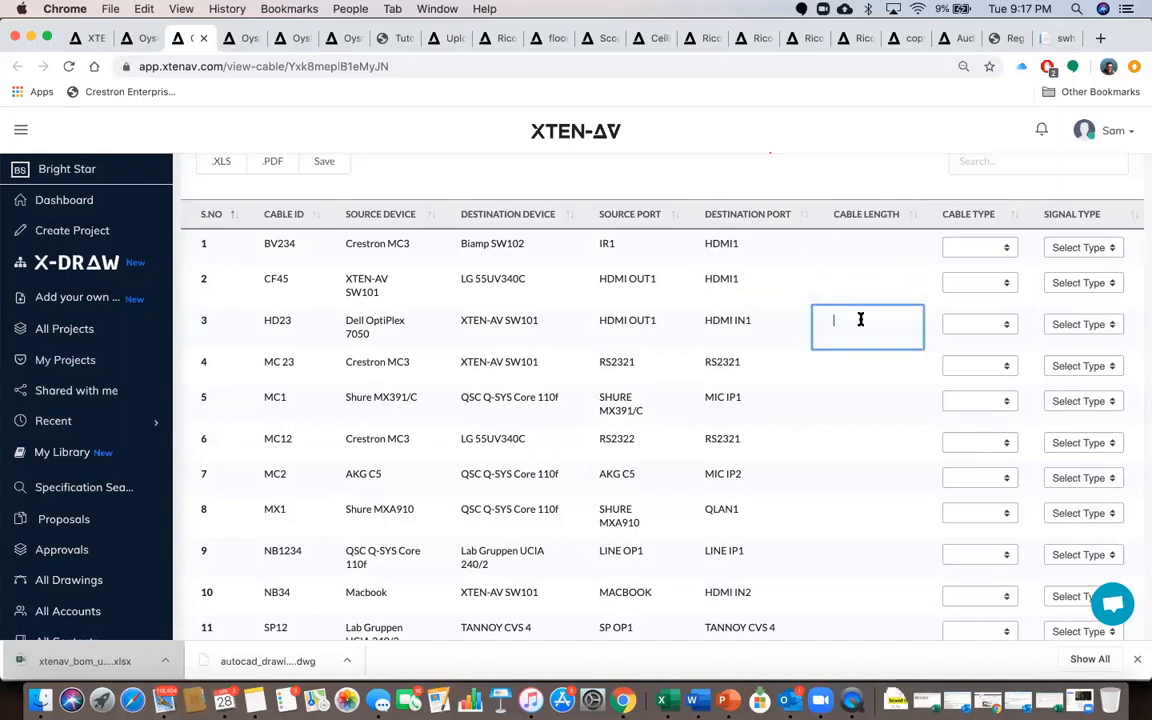
{"action": "left_click", "coordinate": [394, 244]}
{"action": "left_click", "coordinate": [494, 242]}
{"action": "left_click", "coordinate": [615, 242]}
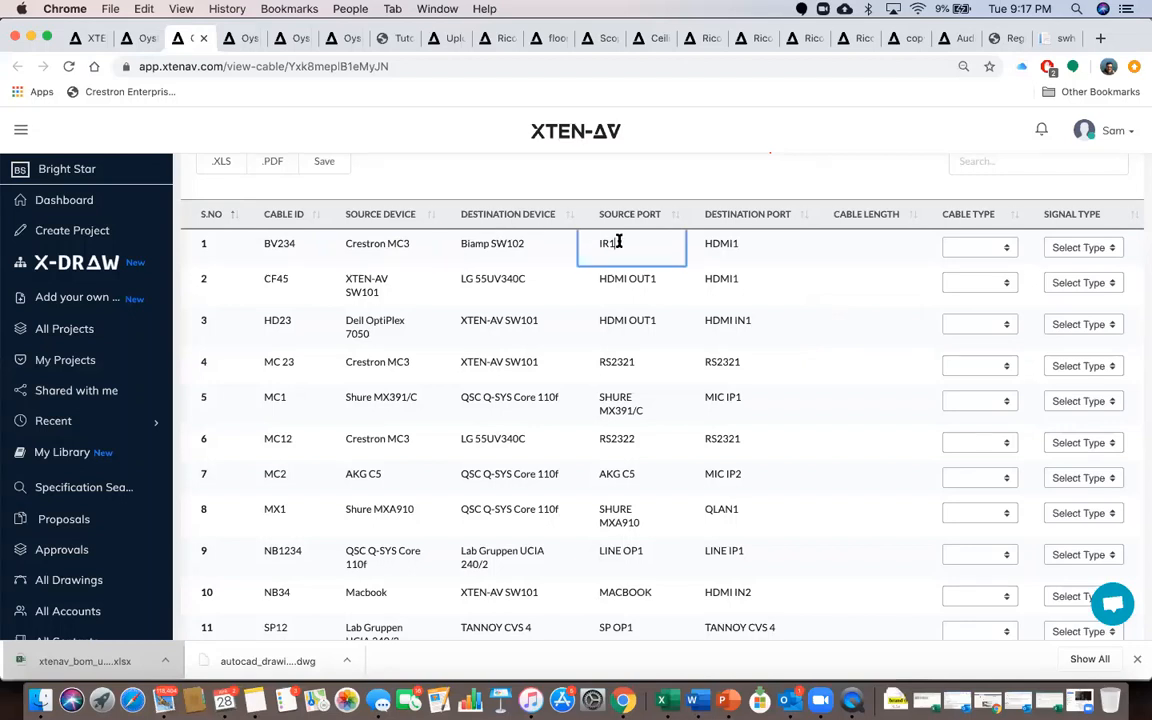
Examine BV234's source device cell and its available cable type options in the cable schedule
{"action": "left_click", "coordinate": [381, 245]}
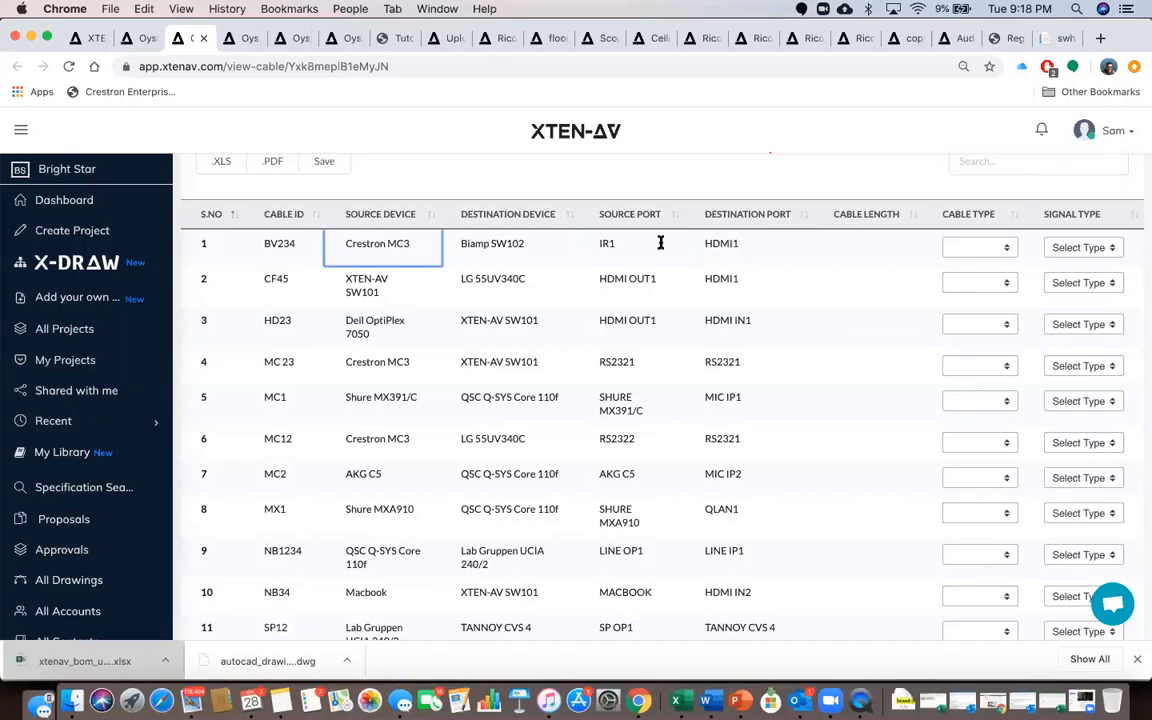
{"action": "left_click", "coordinate": [995, 250]}
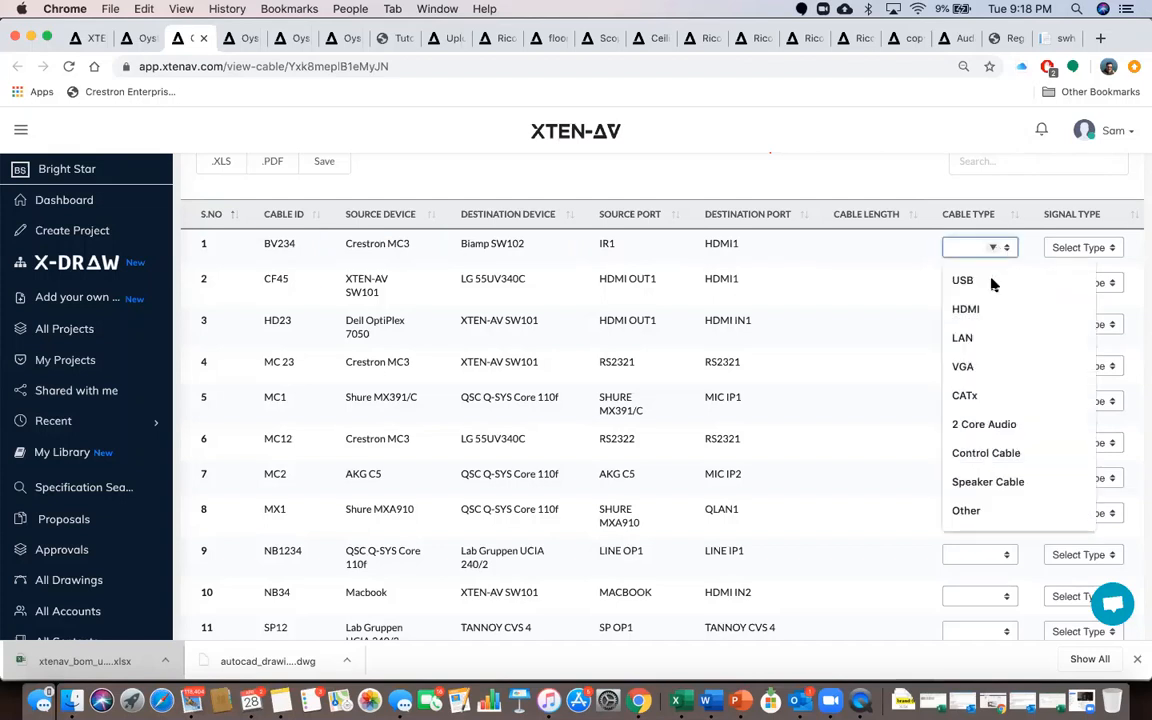
{"action": "left_click", "coordinate": [928, 252]}
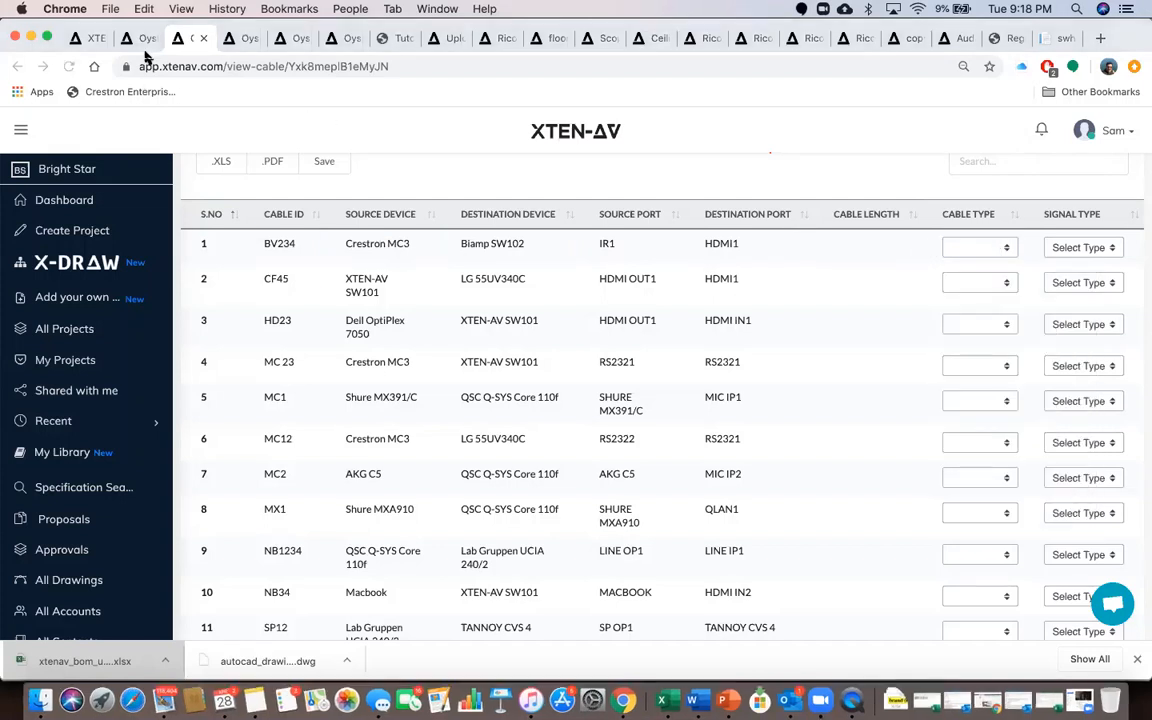
{"action": "scroll", "coordinate": [228, 200], "scroll_direction": "up", "scroll_amount": 2}
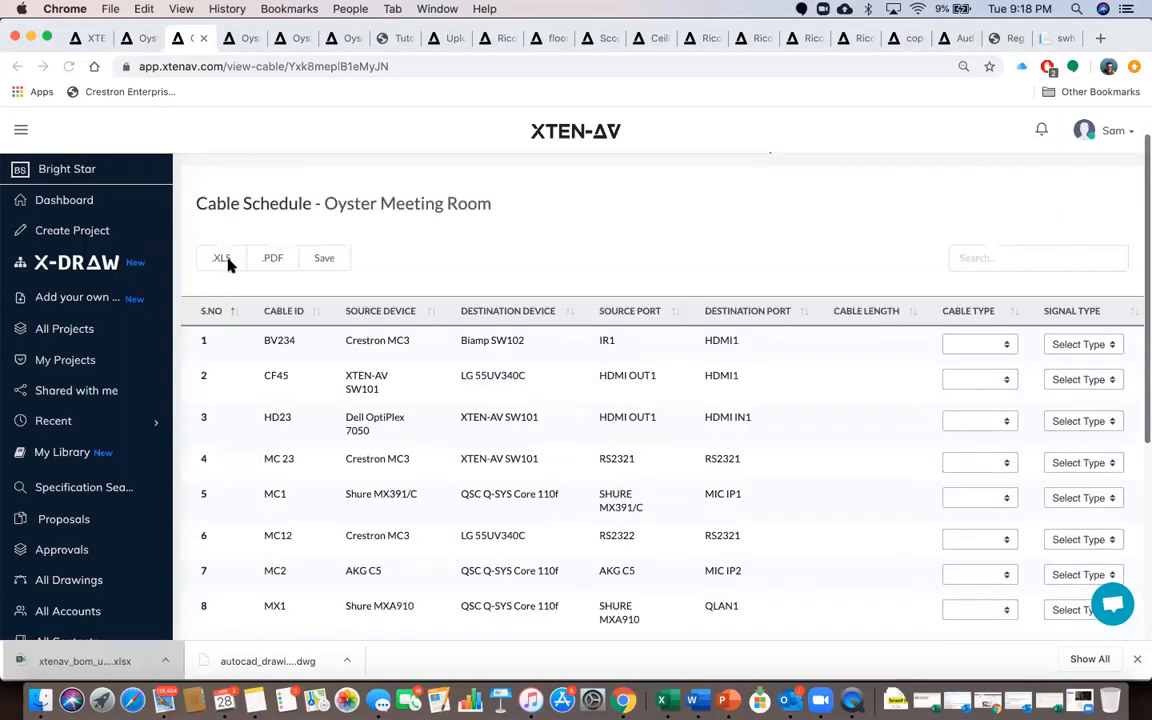
Open the room's automated ceiling speaker layout and set the room dimensions to 25 ft long, 16 ft wide and 10 ft high
{"action": "left_click", "coordinate": [140, 38]}
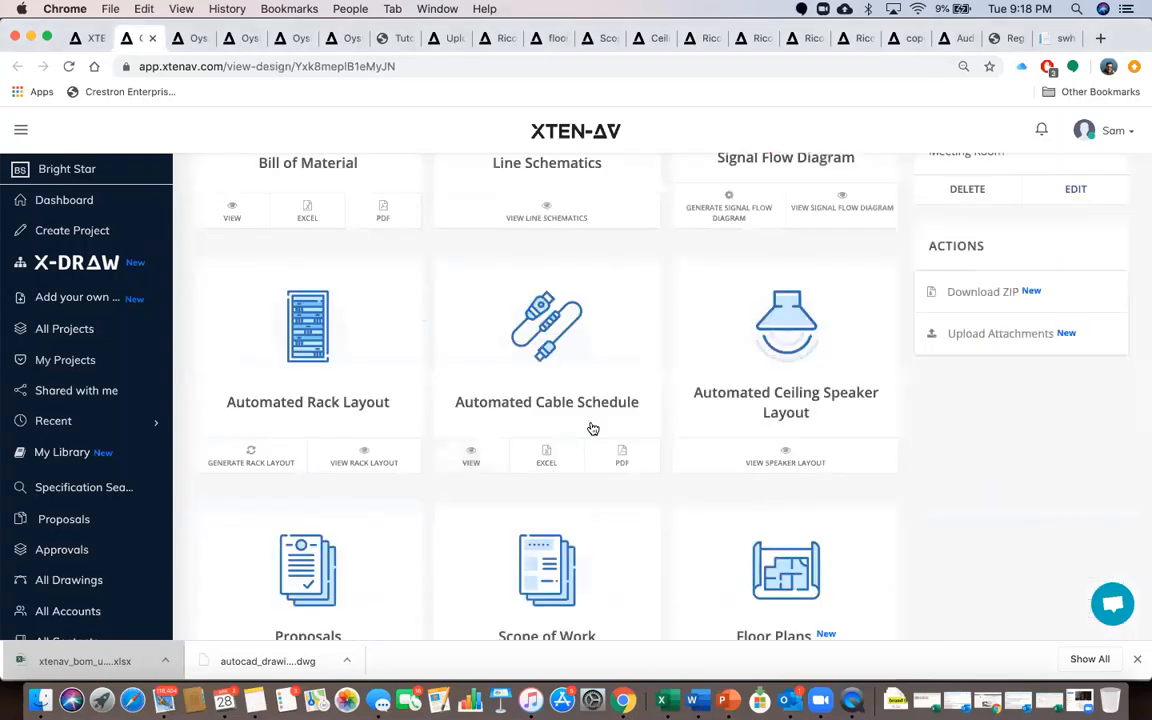
{"action": "scroll", "coordinate": [700, 426], "scroll_direction": "down", "scroll_amount": 1}
{"action": "left_click", "coordinate": [800, 410]}
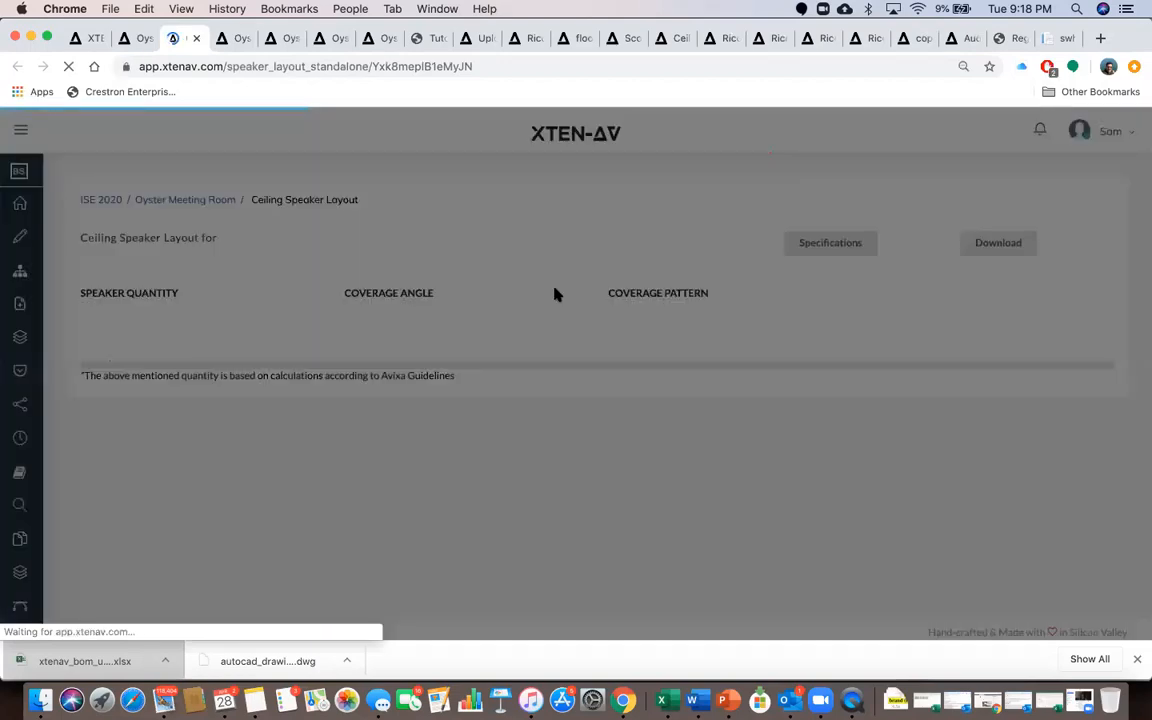
{"action": "left_click", "coordinate": [414, 224]}
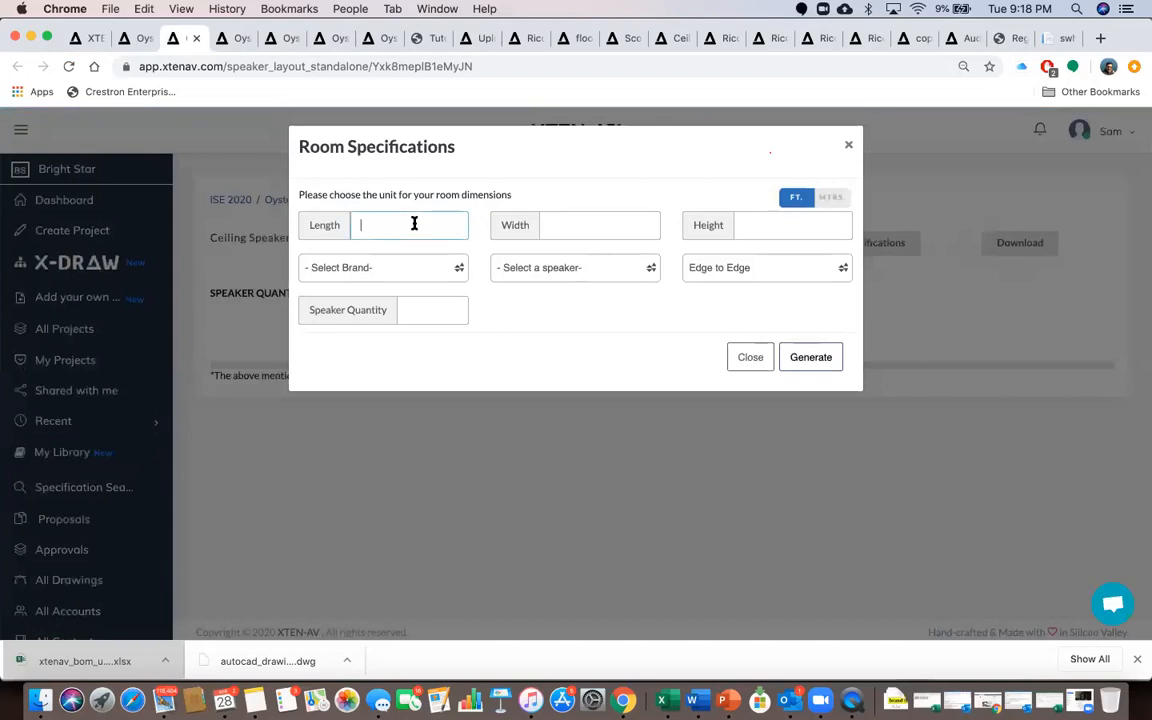
{"action": "type", "text": "25"}
{"action": "left_click", "coordinate": [578, 229]}
{"action": "type", "text": "16"}
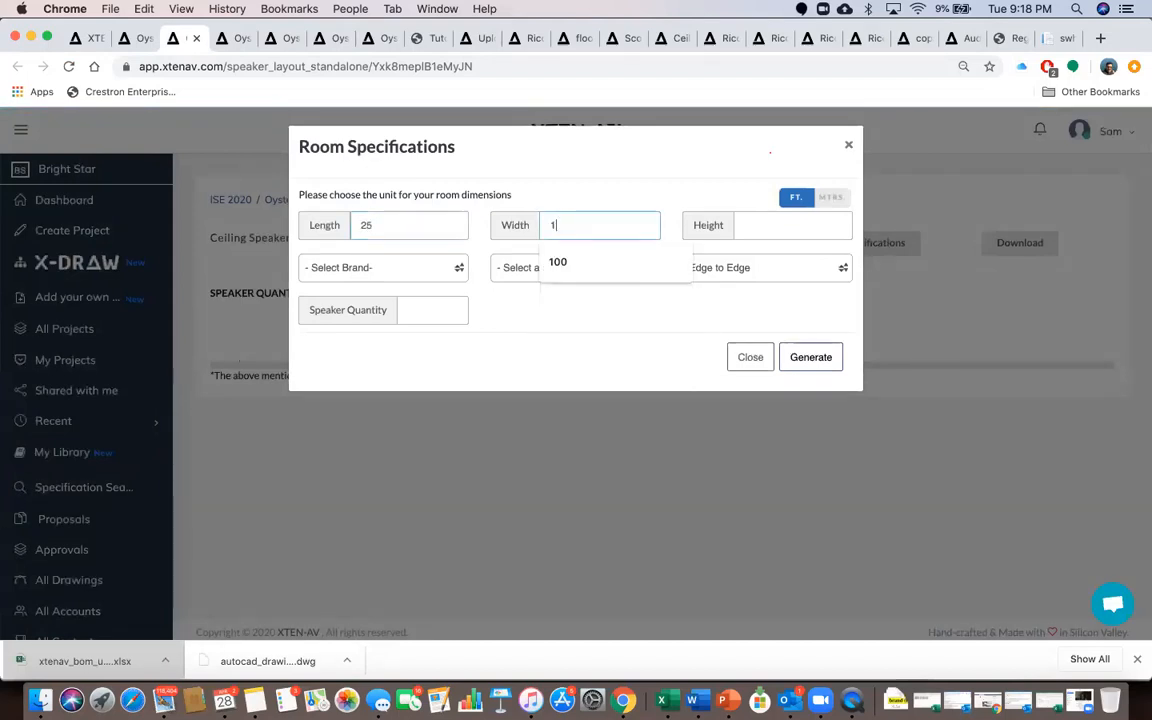
{"action": "left_click", "coordinate": [762, 229]}
{"action": "type", "text": "10"}
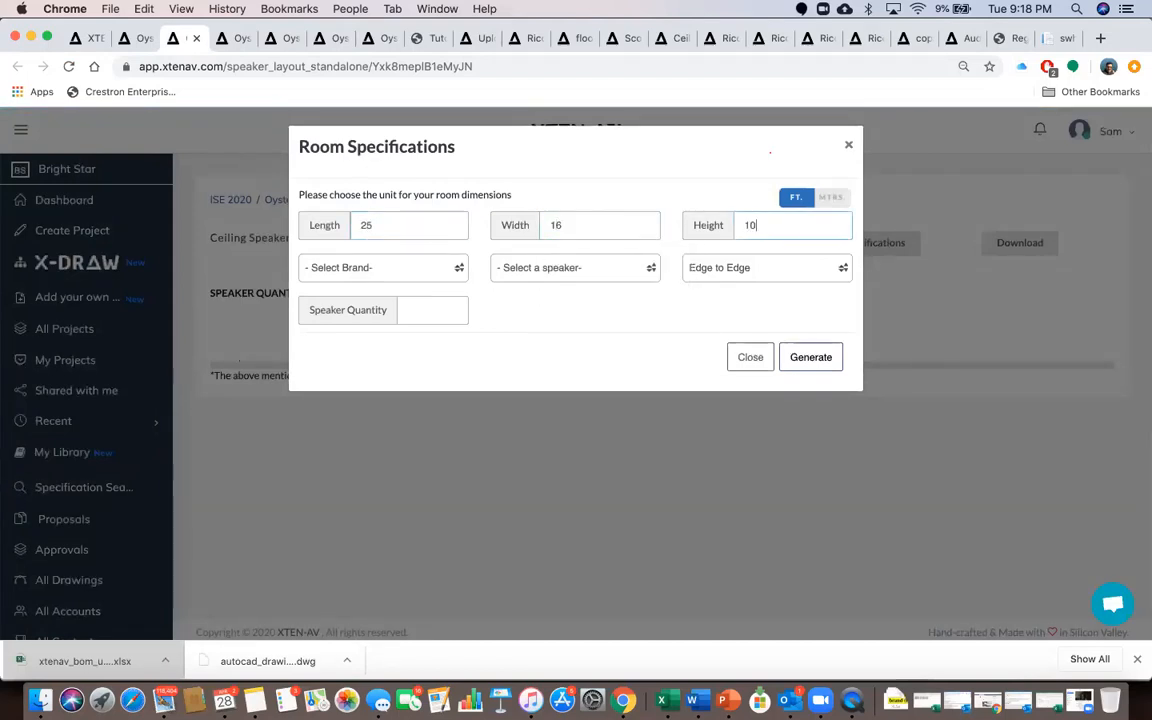
Generate the ceiling layout with the QSC AC-C8T speaker, Edge to Center coverage and a speaker quantity of 2
{"action": "left_click", "coordinate": [404, 270]}
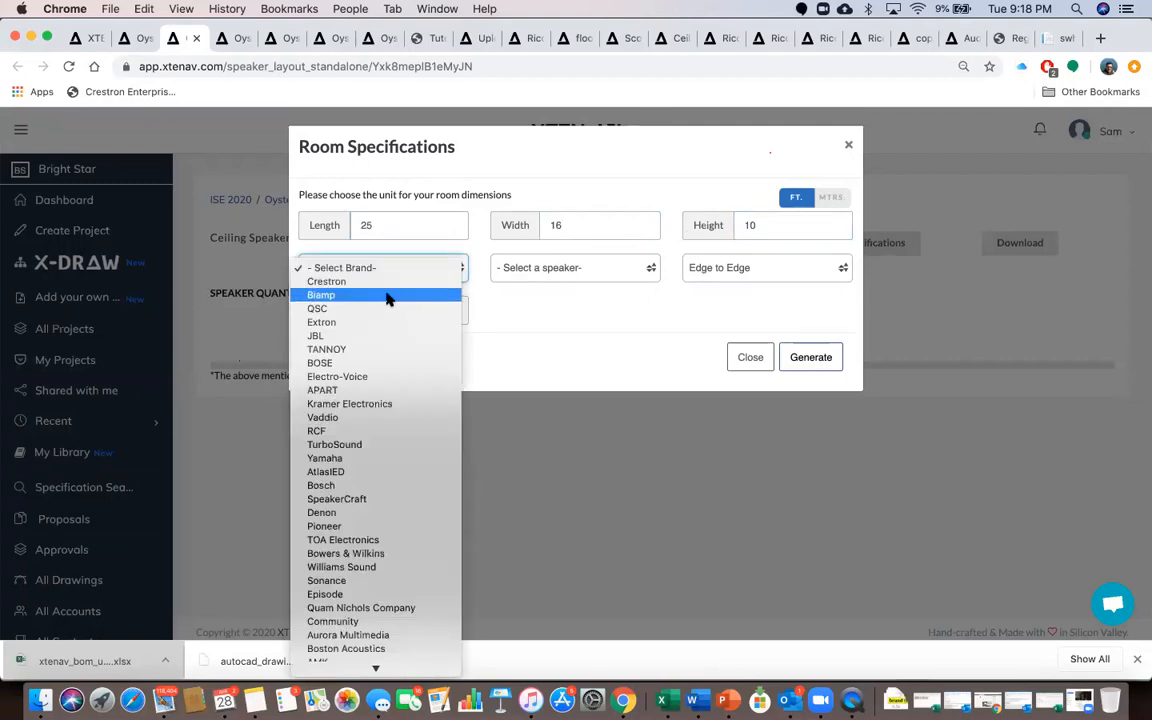
{"action": "key", "text": "Return"}
{"action": "left_click", "coordinate": [596, 267]}
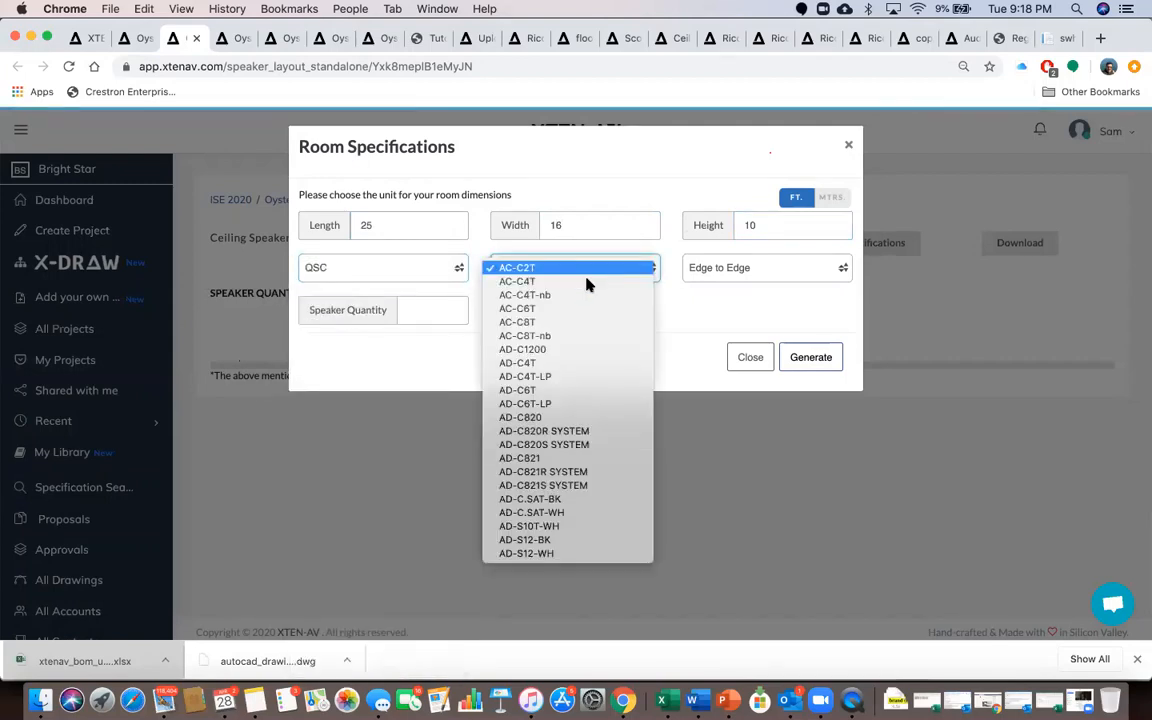
{"action": "left_click", "coordinate": [583, 322]}
{"action": "left_click", "coordinate": [743, 276]}
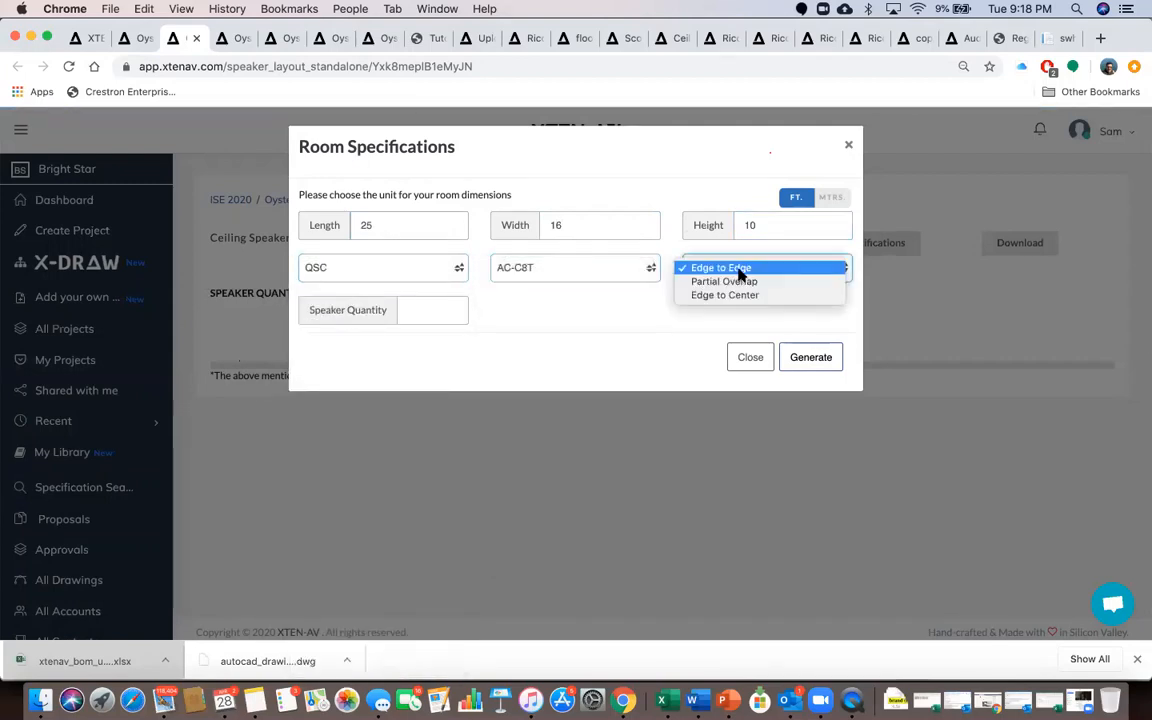
{"action": "left_click", "coordinate": [743, 282]}
{"action": "left_click", "coordinate": [731, 269]}
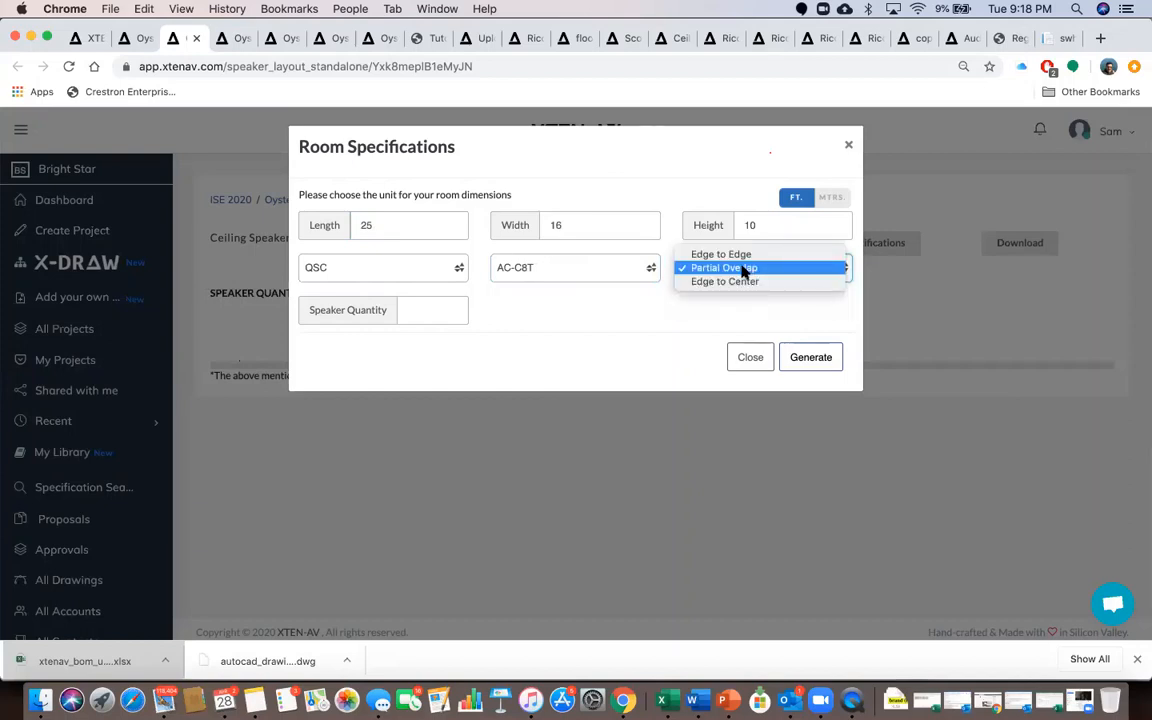
{"action": "left_click", "coordinate": [743, 284]}
{"action": "left_click", "coordinate": [427, 310]}
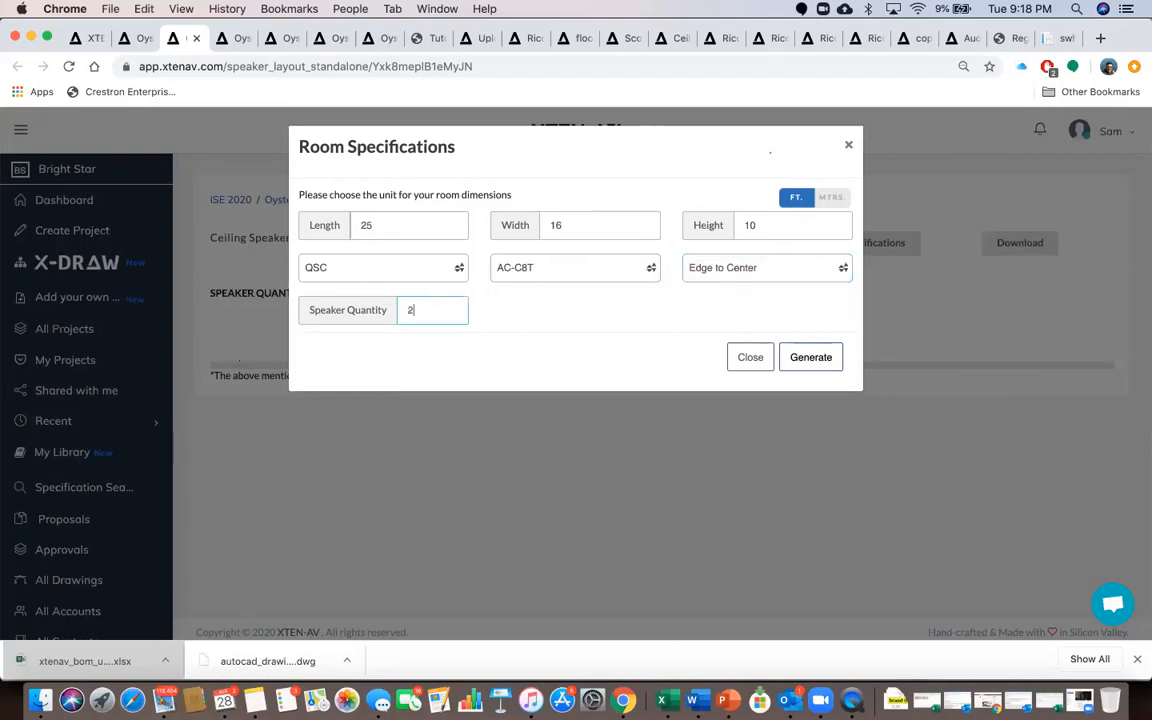
{"action": "left_click", "coordinate": [809, 358]}
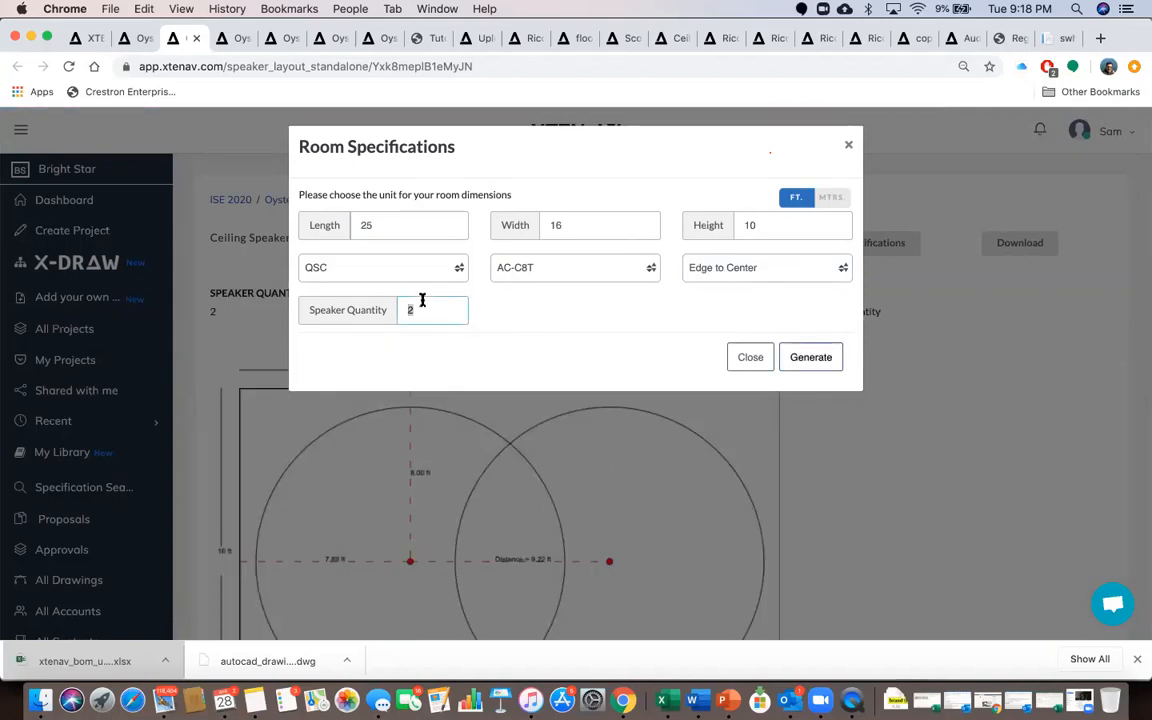
Regenerate the ceiling speaker layout with a quantity of 4 and again with 6, and close the room specifications
{"action": "left_click", "coordinate": [805, 358]}
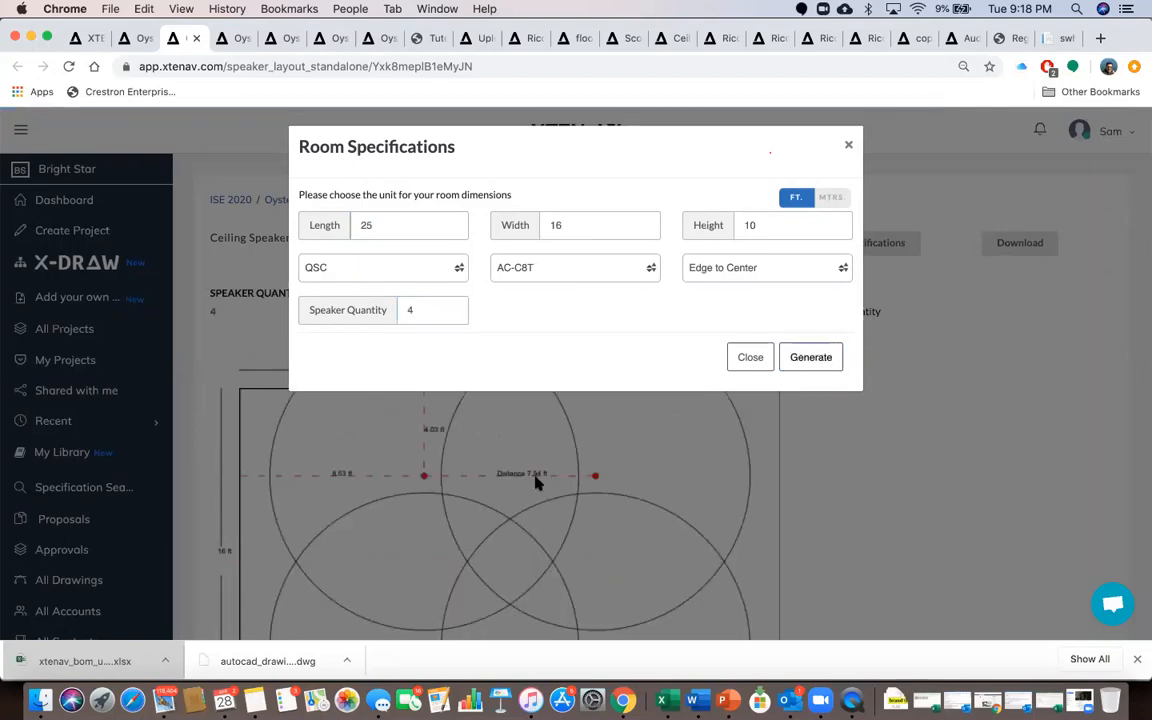
{"action": "double_click", "coordinate": [446, 318]}
{"action": "type", "text": "6"}
{"action": "left_click", "coordinate": [810, 358]}
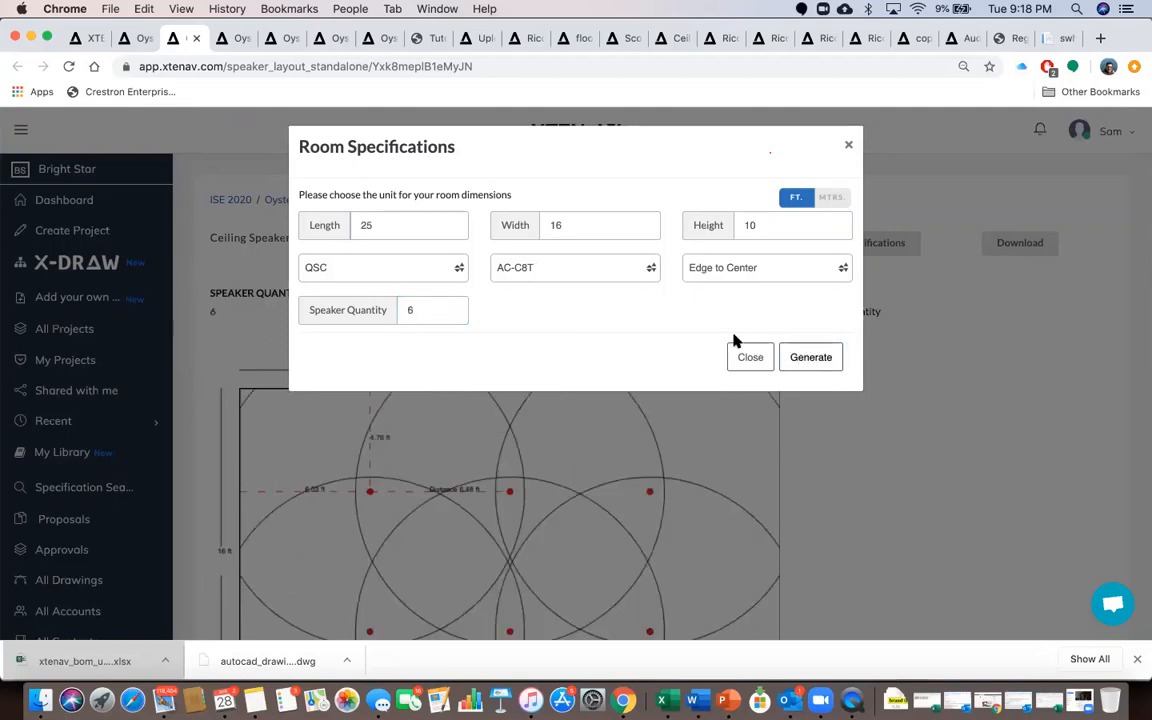
{"action": "left_click", "coordinate": [750, 358]}
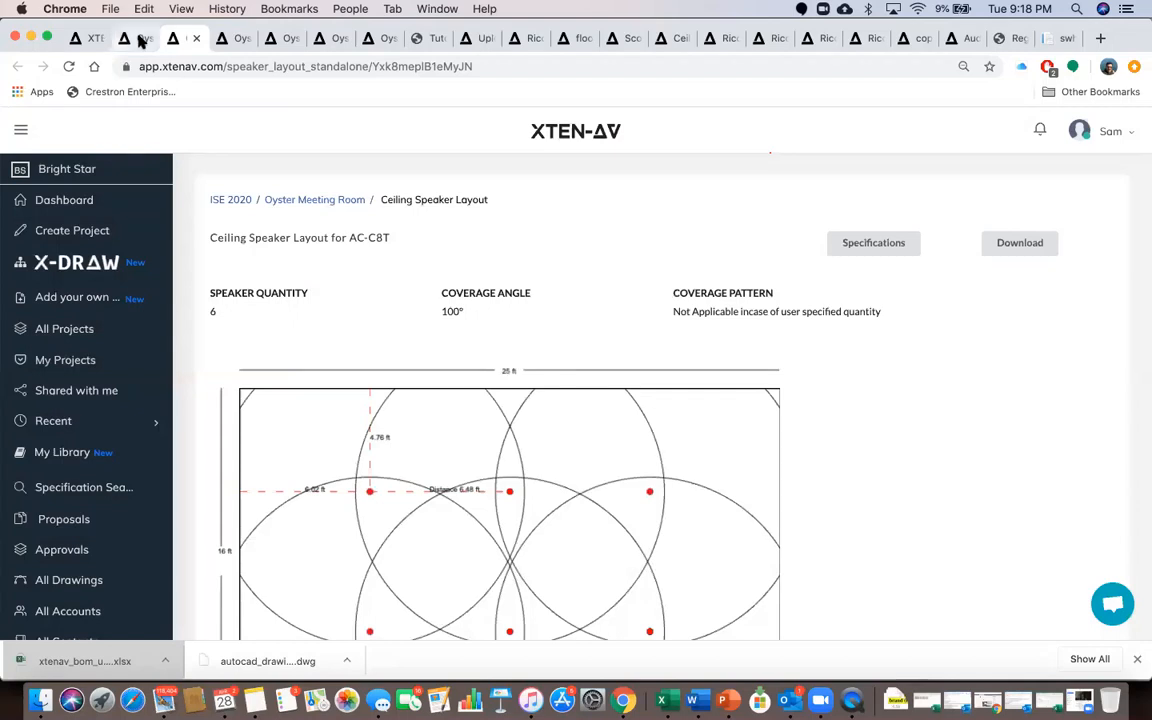
Open the Oyster Meeting Room's scope of work editor from the design overview and look over its formatting tools
{"action": "left_click", "coordinate": [140, 40]}
{"action": "left_click", "coordinate": [183, 39]}
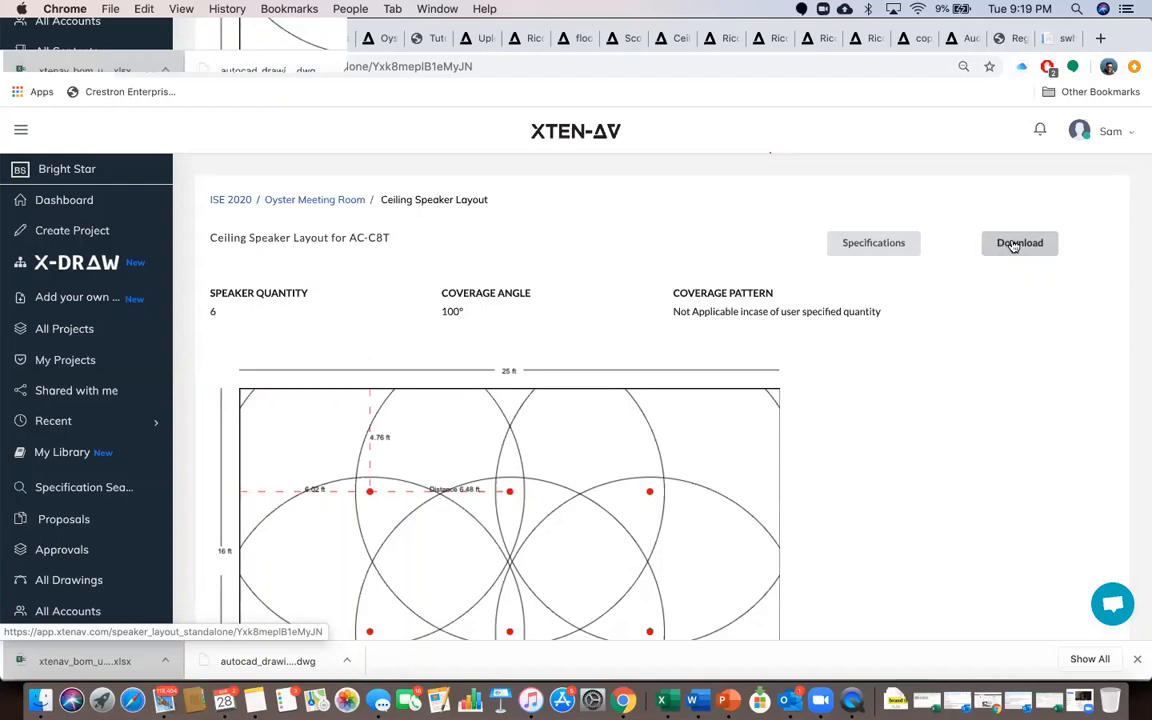
{"action": "left_click", "coordinate": [130, 40]}
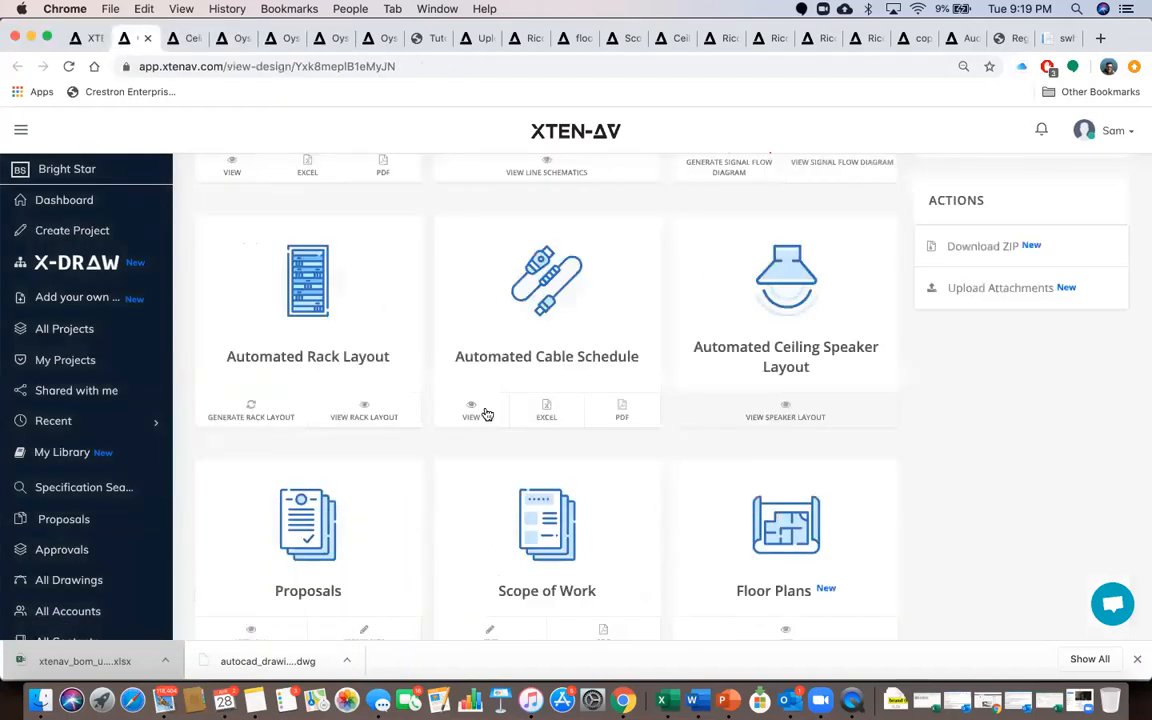
{"action": "scroll", "coordinate": [487, 380], "scroll_direction": "down", "scroll_amount": 3}
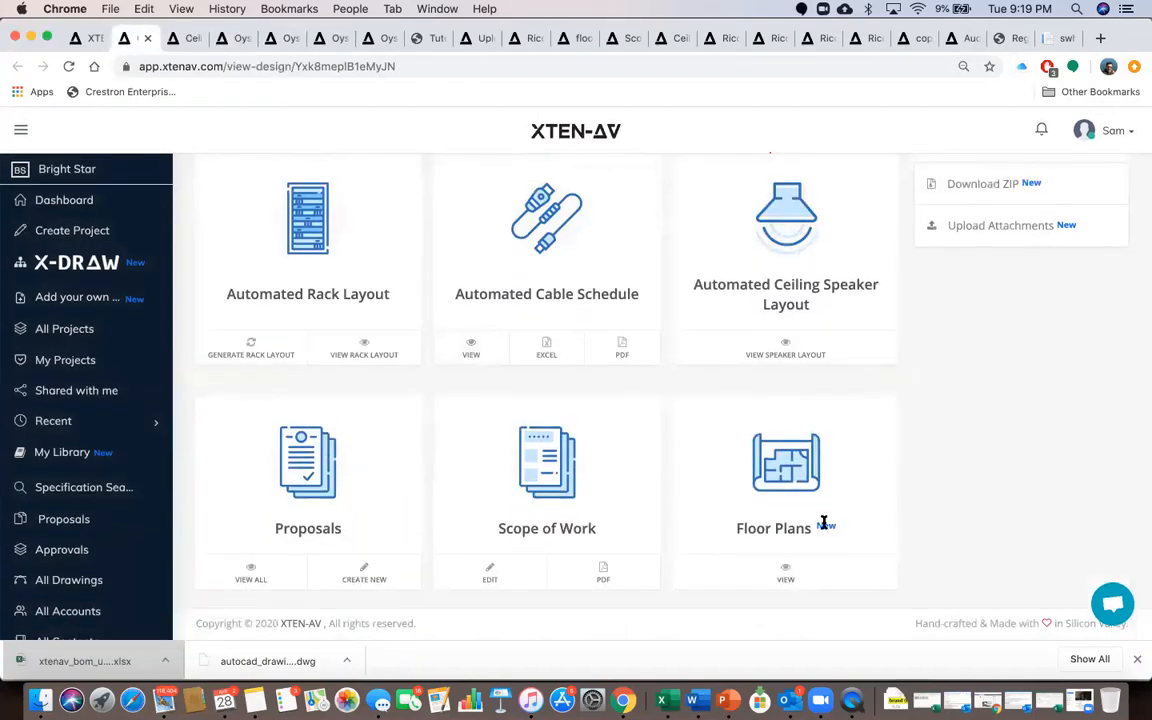
{"action": "left_click", "coordinate": [490, 572]}
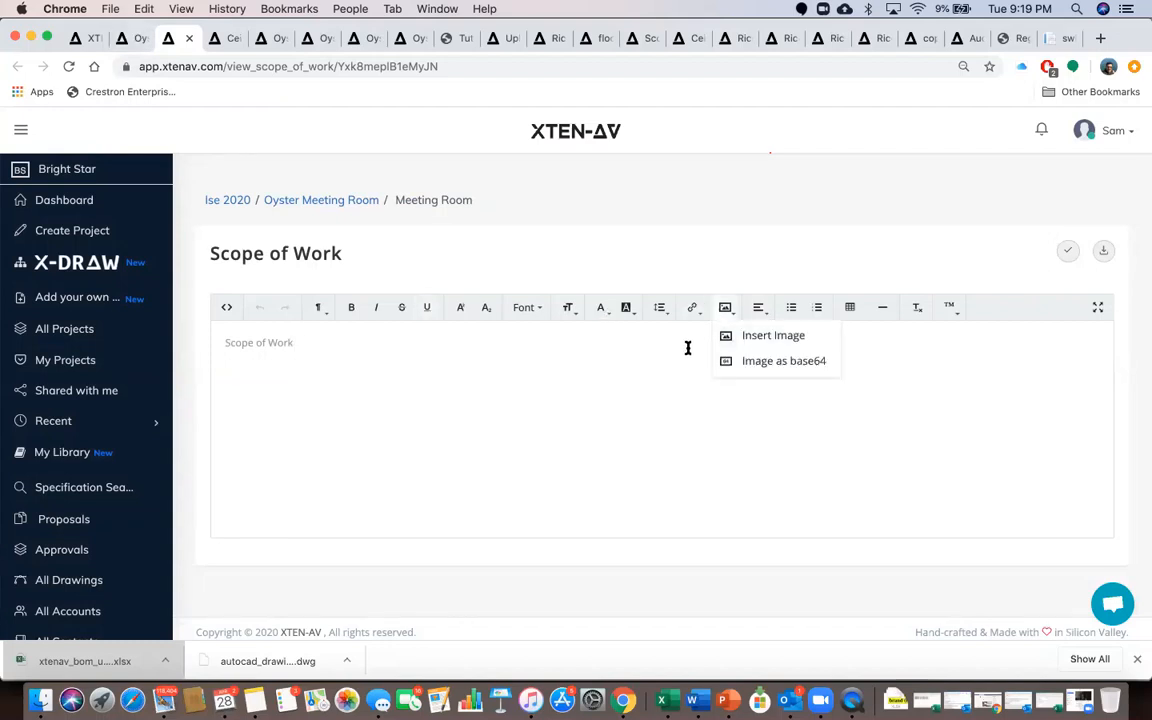
{"action": "left_click", "coordinate": [499, 357]}
Open the Ise Ayob 2 design from the dashboard's recent designs and bring up its product list for editing
{"action": "left_click", "coordinate": [130, 38]}
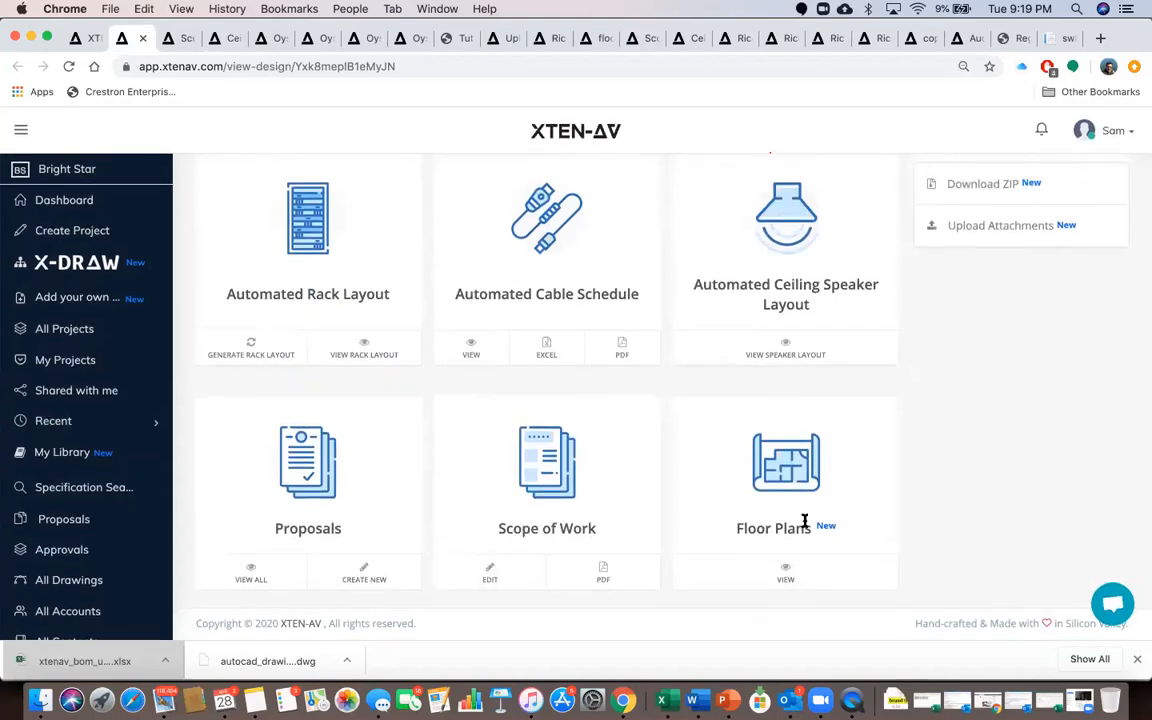
{"action": "scroll", "coordinate": [758, 477], "scroll_direction": "up", "scroll_amount": 5}
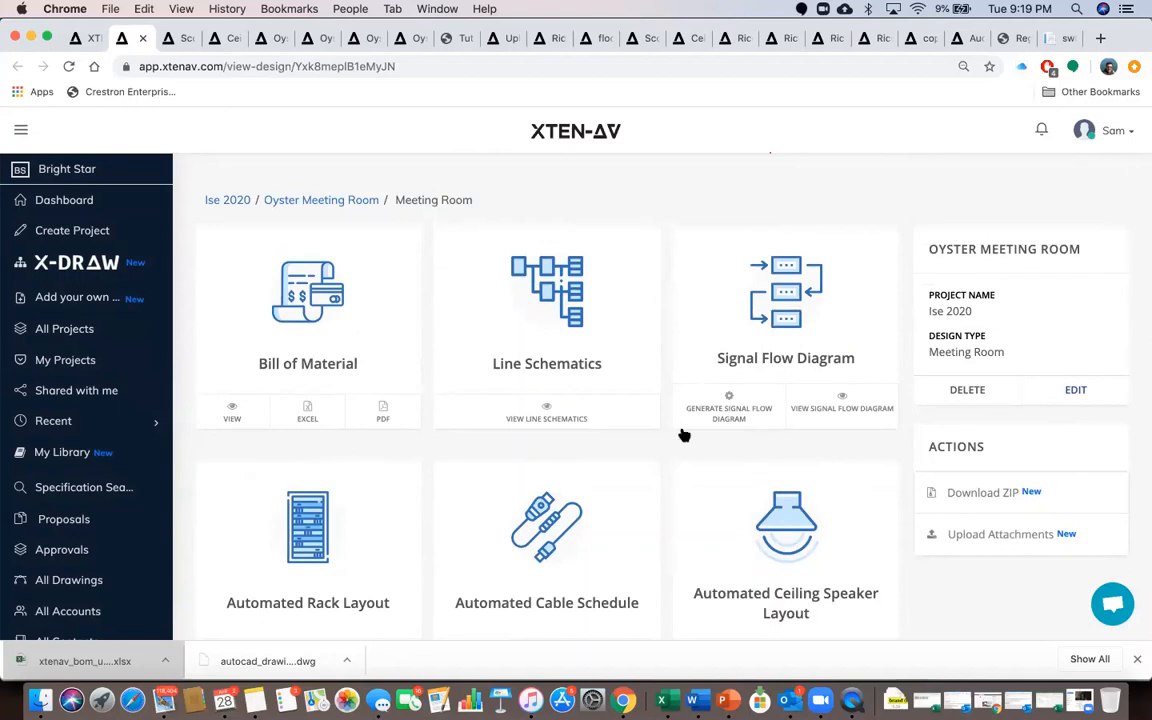
{"action": "left_click", "coordinate": [62, 201]}
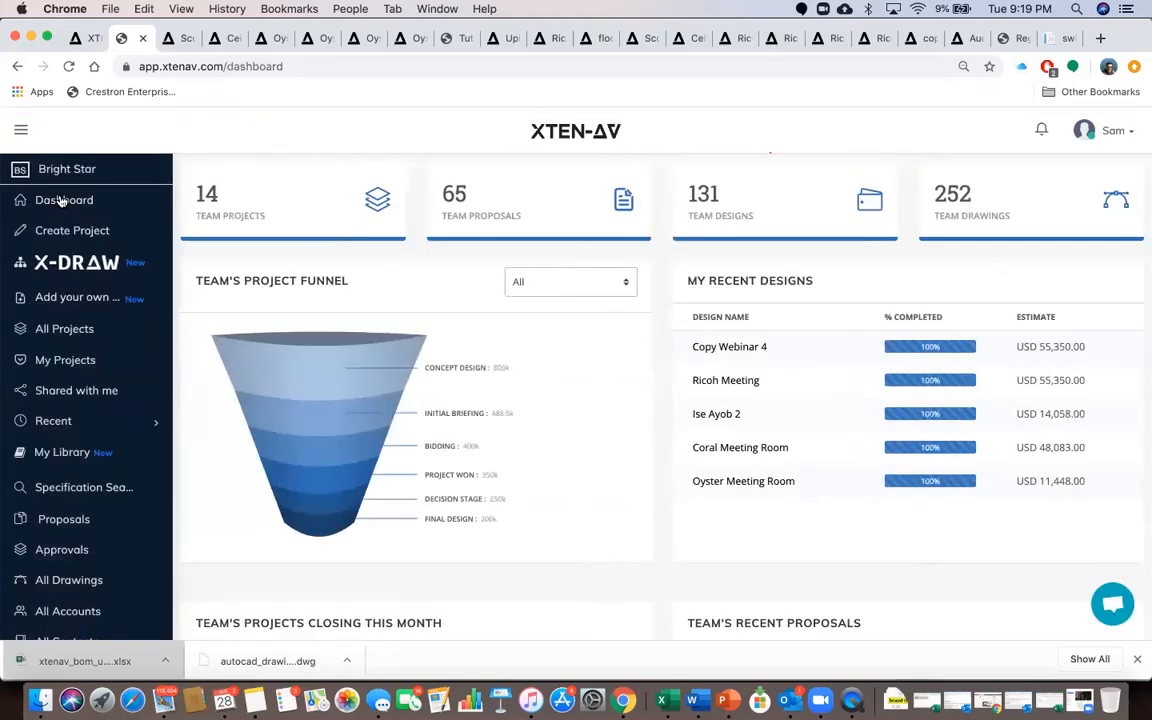
{"action": "left_click", "coordinate": [700, 416]}
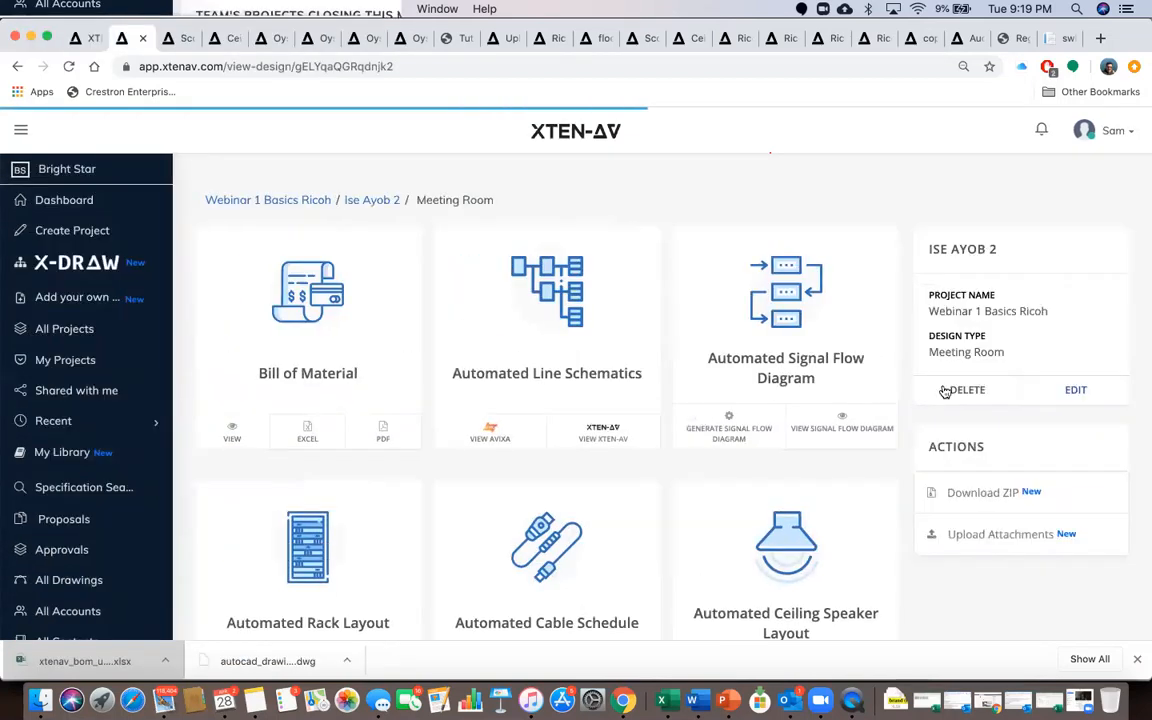
{"action": "left_click", "coordinate": [1075, 390]}
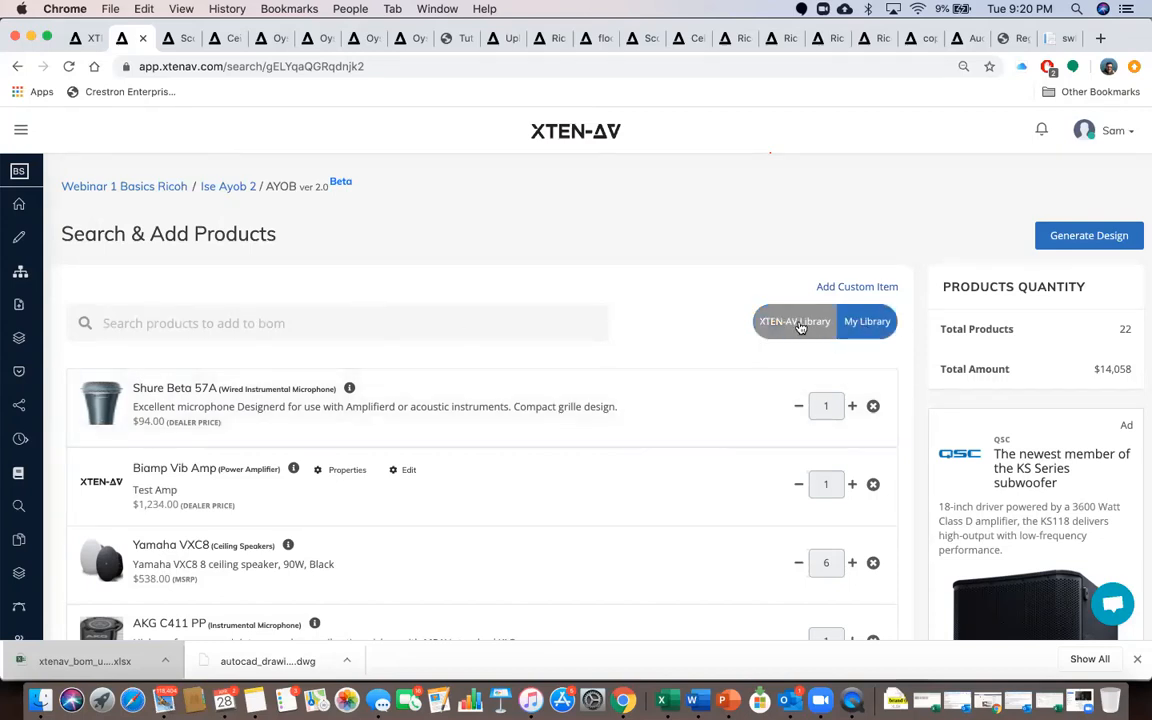
{"action": "scroll", "coordinate": [594, 408], "scroll_direction": "down", "scroll_amount": 4}
{"action": "scroll", "coordinate": [593, 412], "scroll_direction": "down", "scroll_amount": 15}
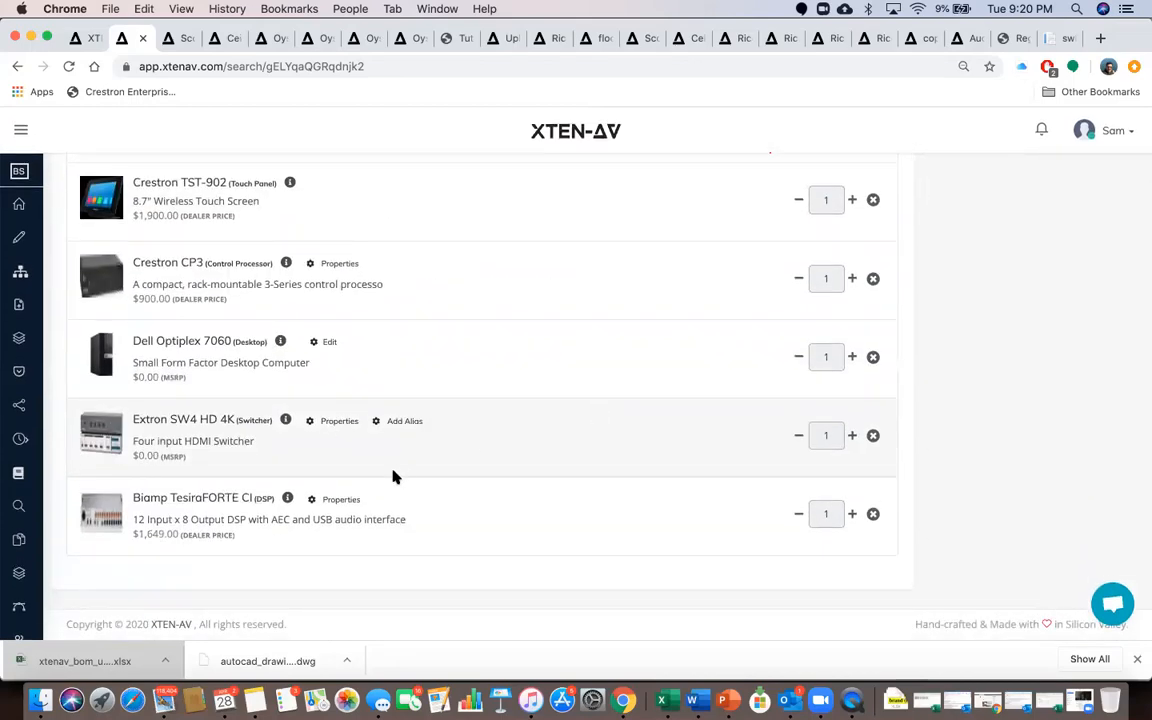
{"action": "scroll", "coordinate": [309, 470], "scroll_direction": "up", "scroll_amount": 20}
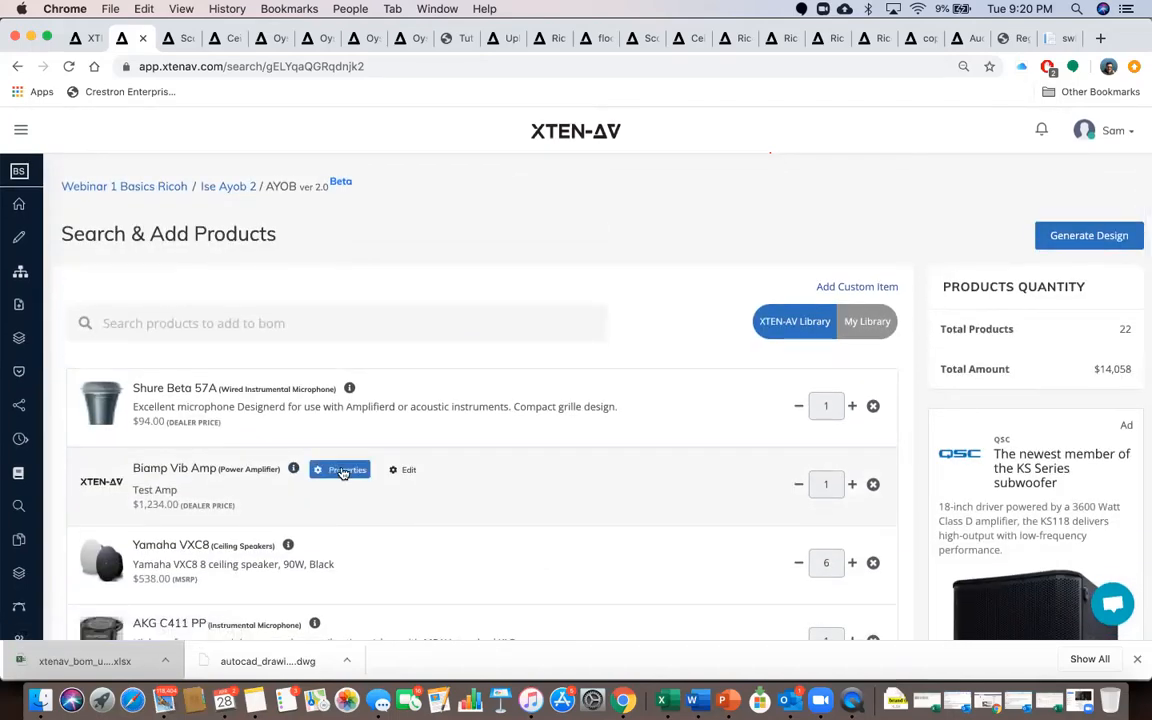
{"action": "left_click", "coordinate": [343, 471]}
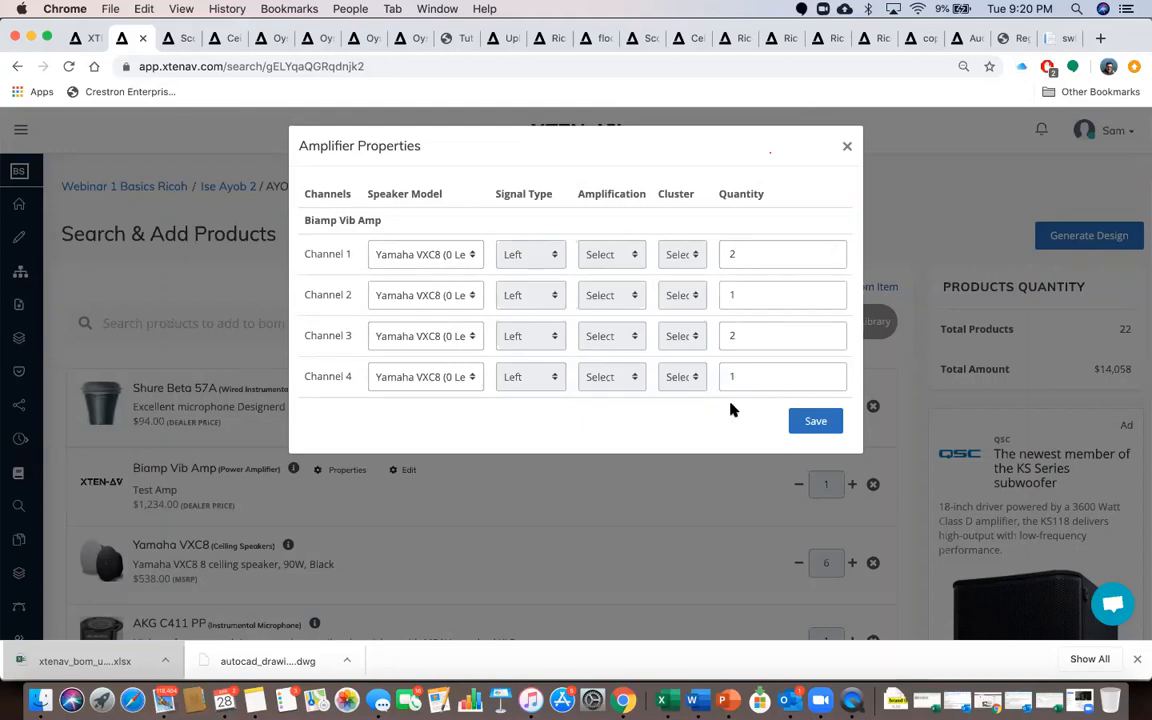
{"action": "left_click", "coordinate": [845, 147]}
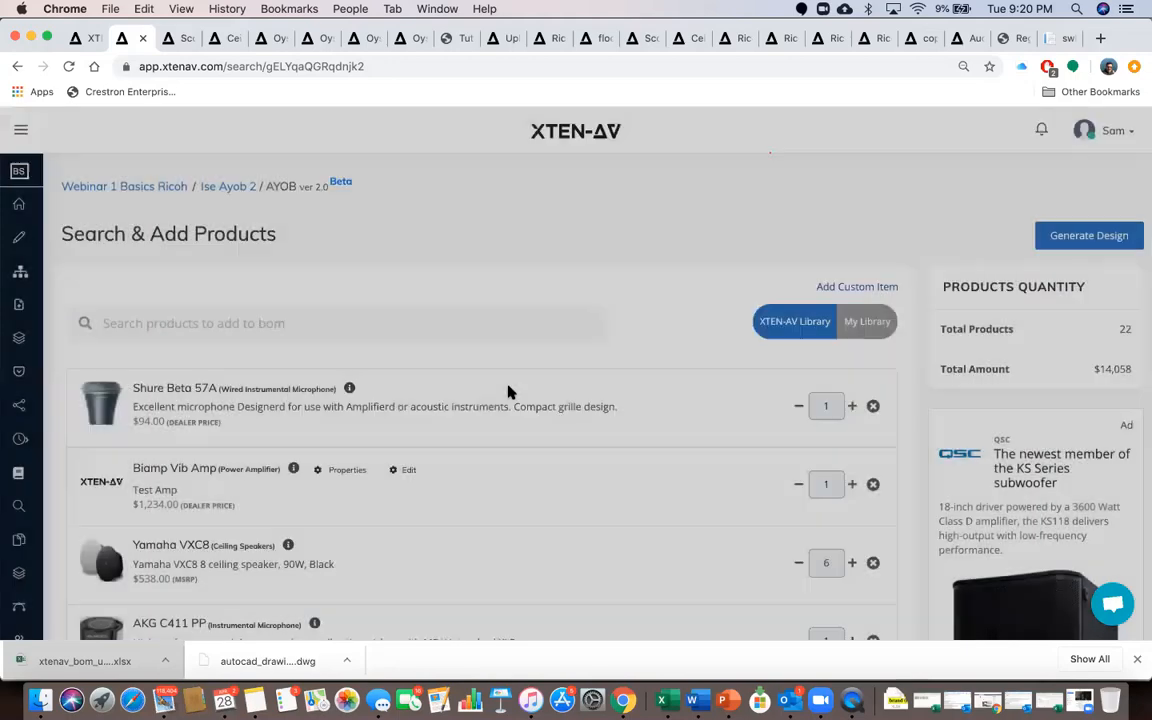
Examine the Extron SW4 HD 4K switcher's port connections and the Crestron CP3's control signal settings
{"action": "scroll", "coordinate": [508, 392], "scroll_direction": "down", "scroll_amount": 15}
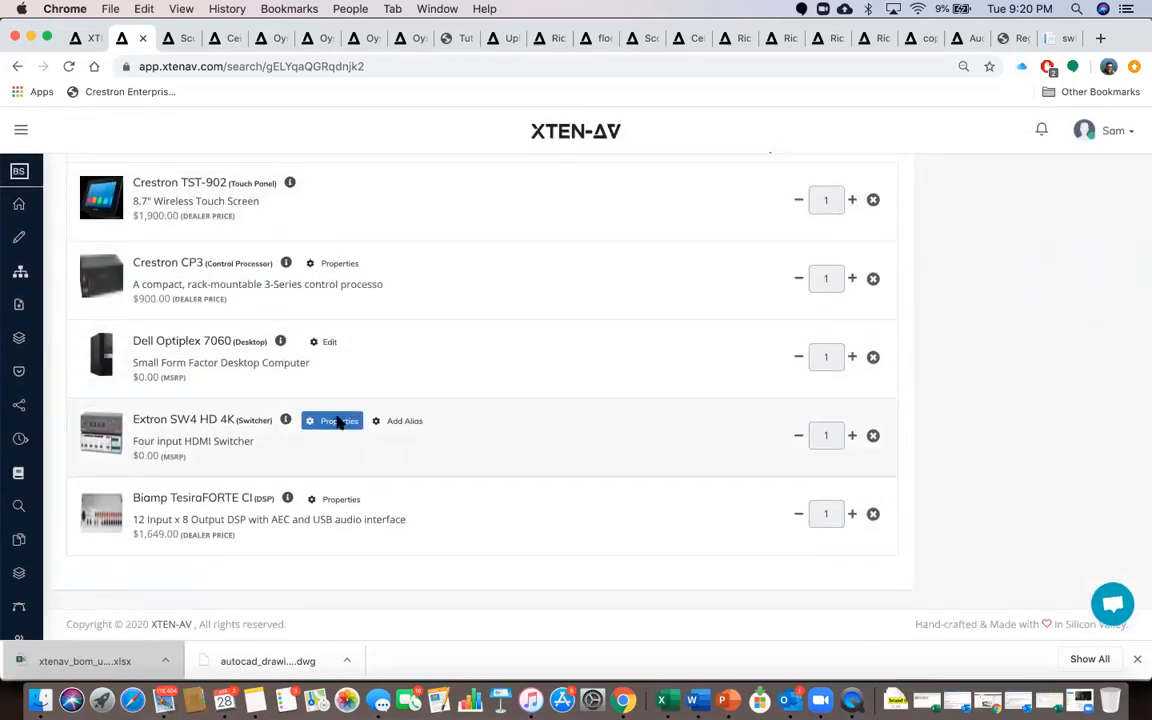
{"action": "left_click", "coordinate": [336, 421]}
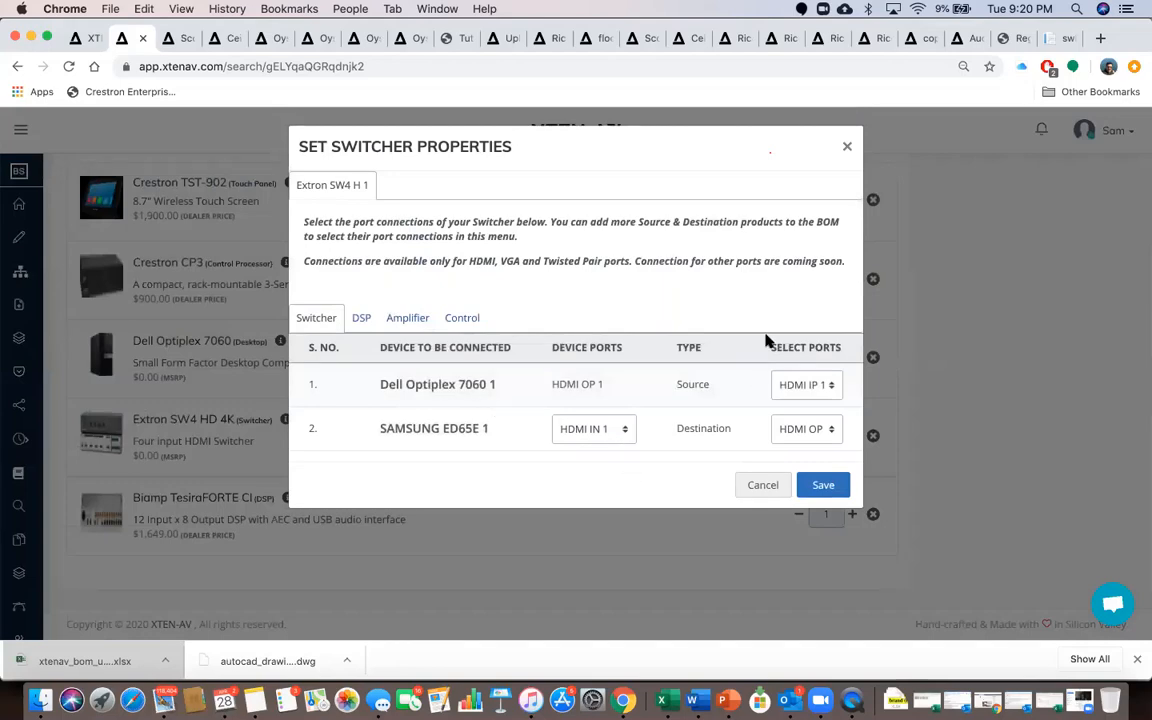
{"action": "left_click", "coordinate": [846, 147]}
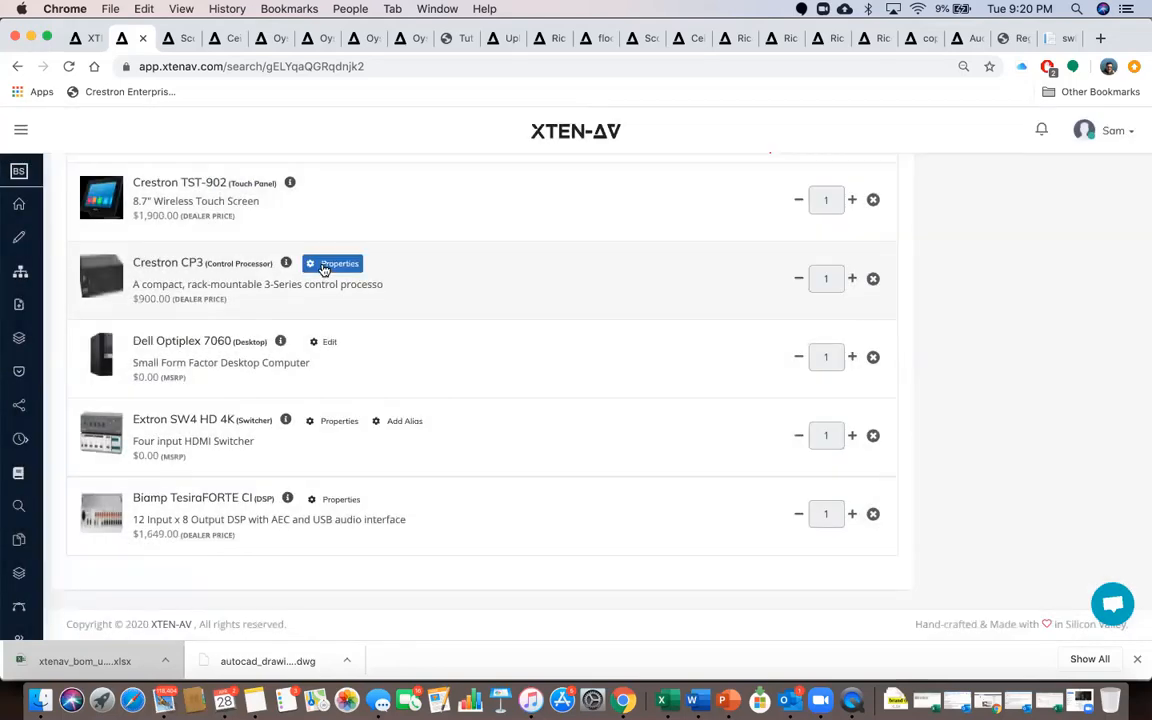
{"action": "left_click", "coordinate": [324, 266]}
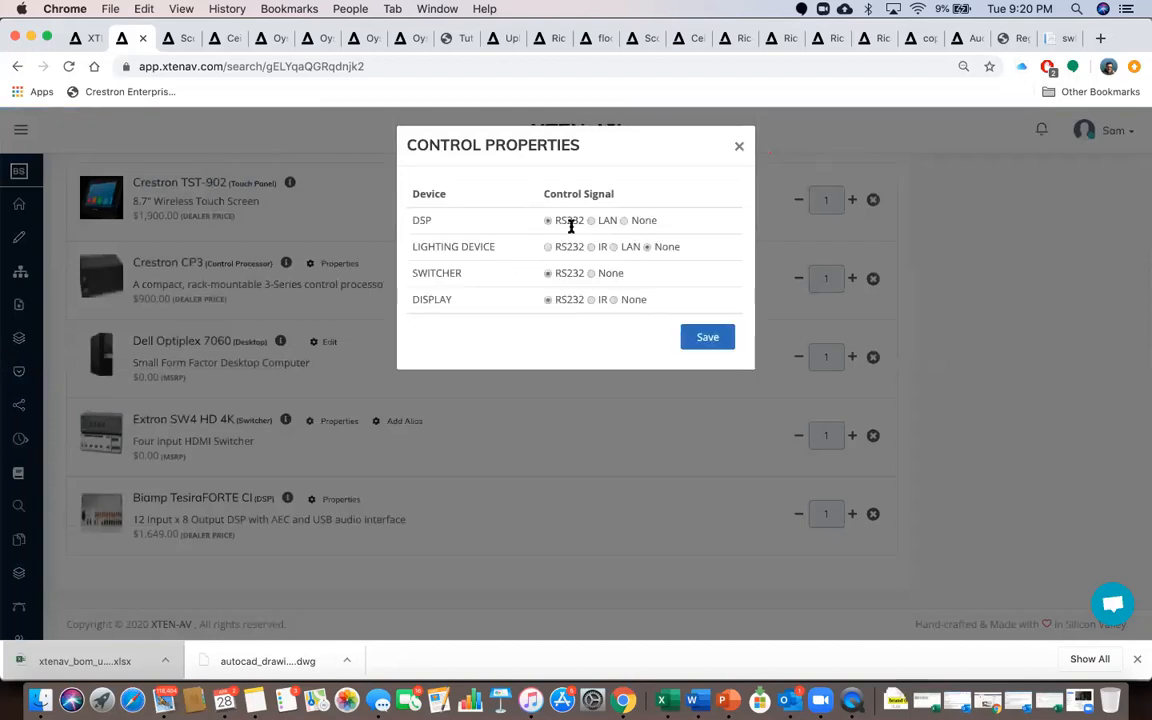
{"action": "left_click", "coordinate": [739, 146]}
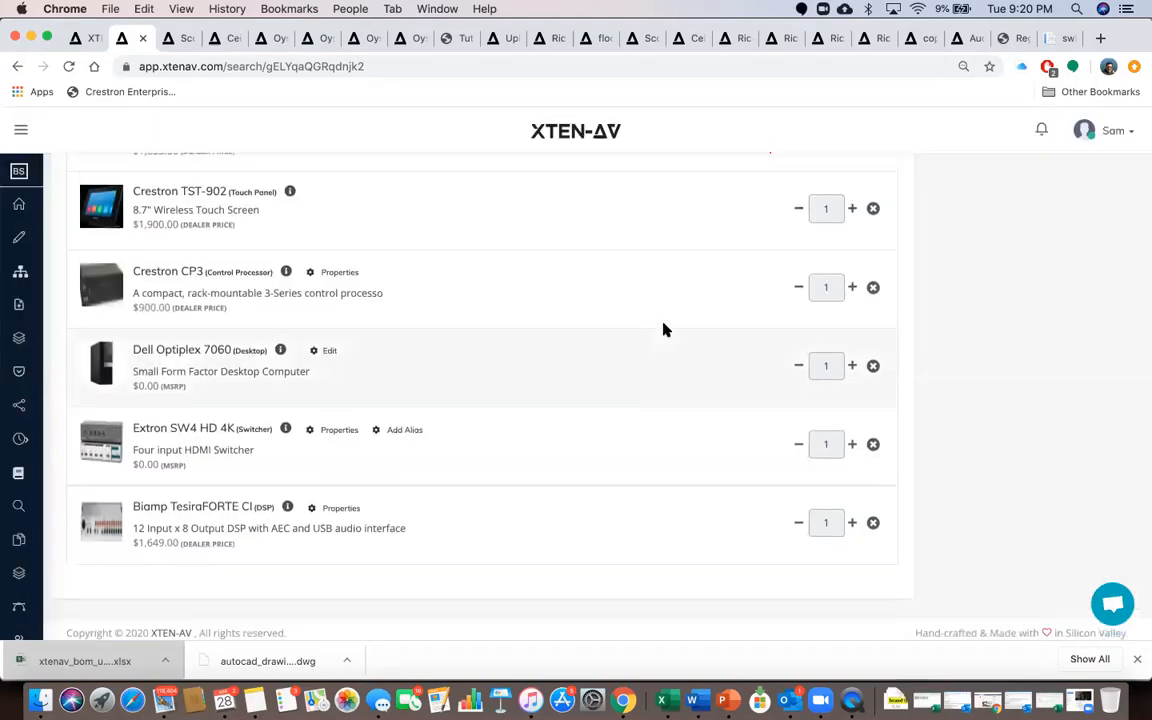
Return to the Ise Ayob 2 design overview and look over its available schematics, layouts, schedules and documents
{"action": "scroll", "coordinate": [663, 330], "scroll_direction": "up", "scroll_amount": 10}
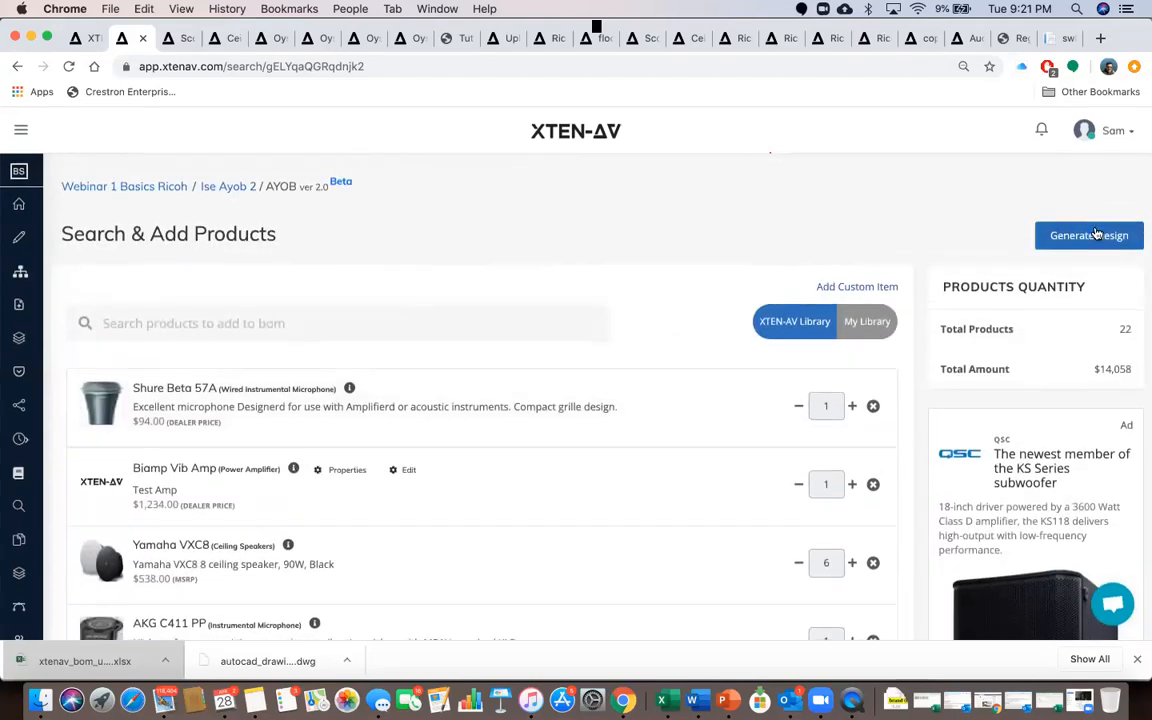
{"action": "left_click", "coordinate": [238, 190]}
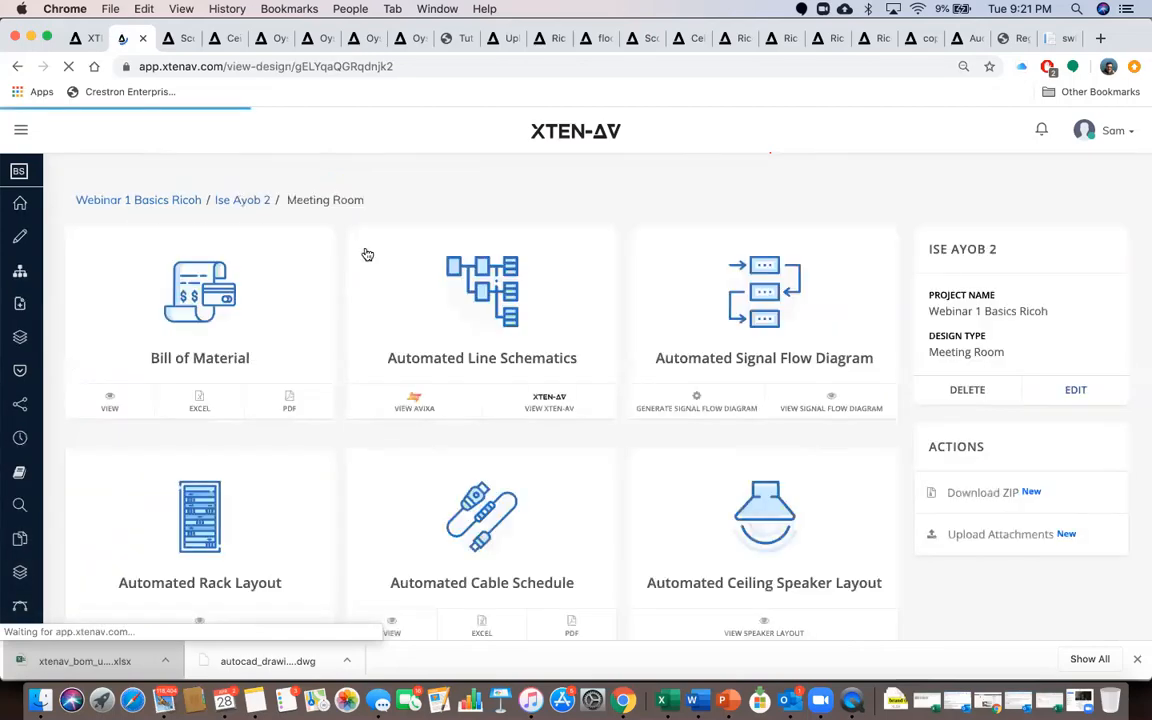
{"action": "scroll", "coordinate": [536, 403], "scroll_direction": "down", "scroll_amount": 3}
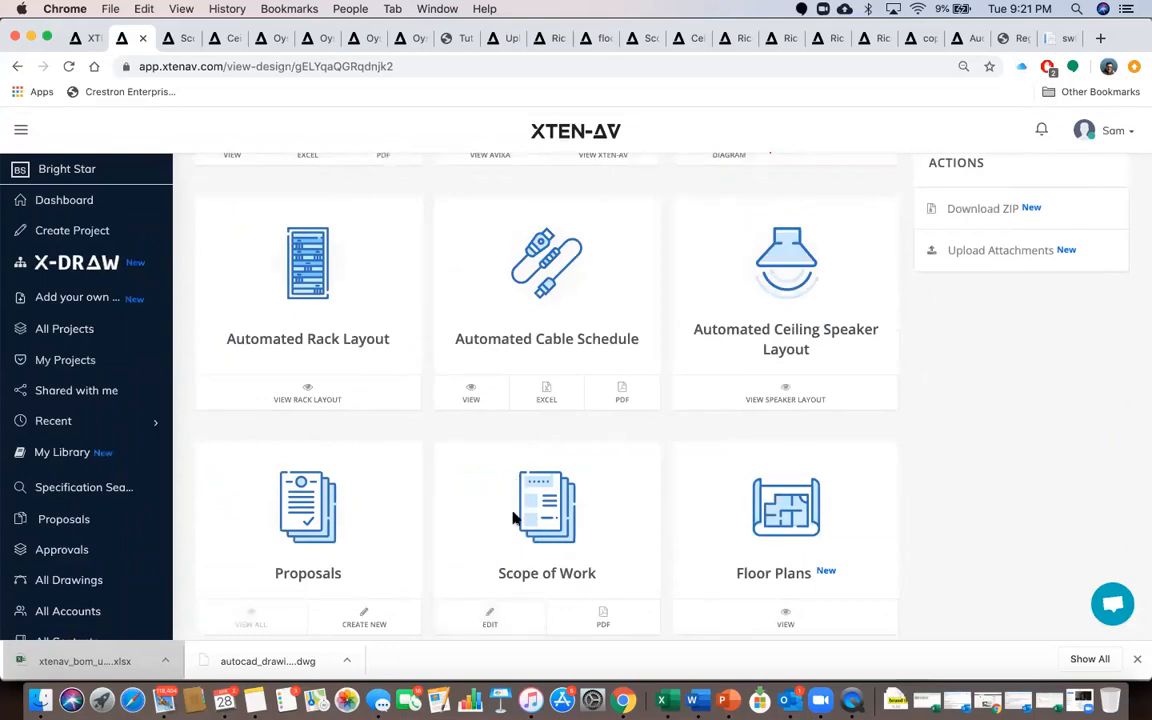
{"action": "scroll", "coordinate": [512, 514], "scroll_direction": "up", "scroll_amount": 3}
{"action": "scroll", "coordinate": [512, 514], "scroll_direction": "down", "scroll_amount": 4}
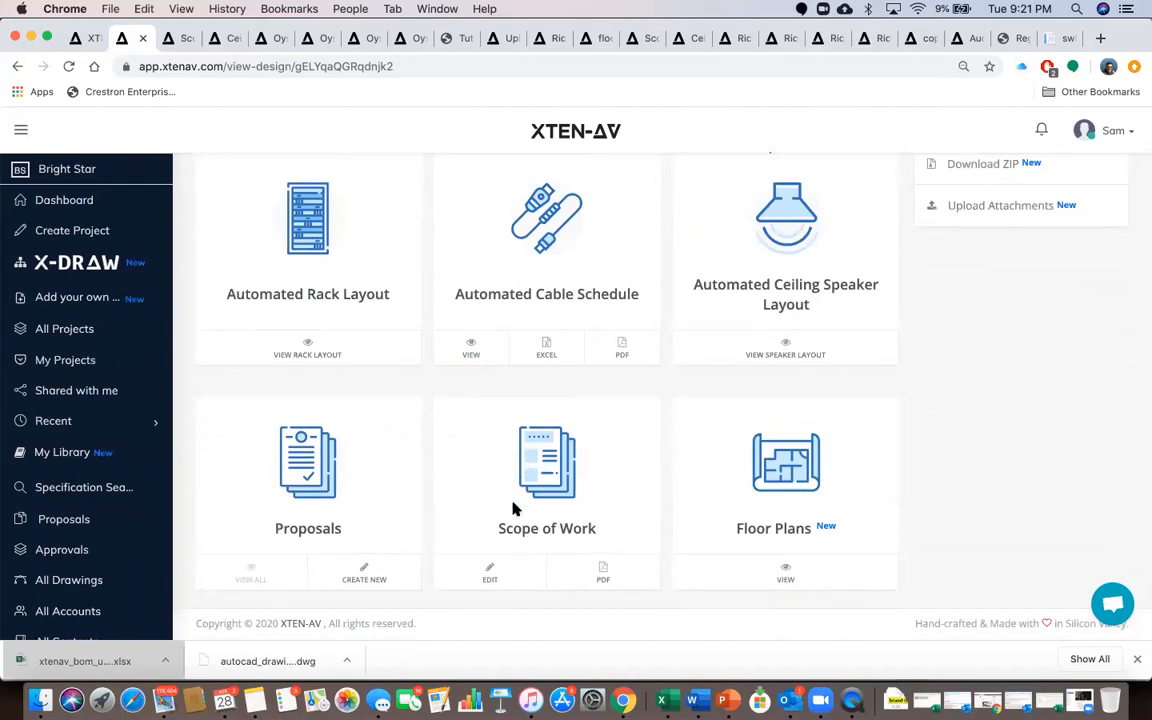
{"action": "scroll", "coordinate": [512, 509], "scroll_direction": "up", "scroll_amount": 3}
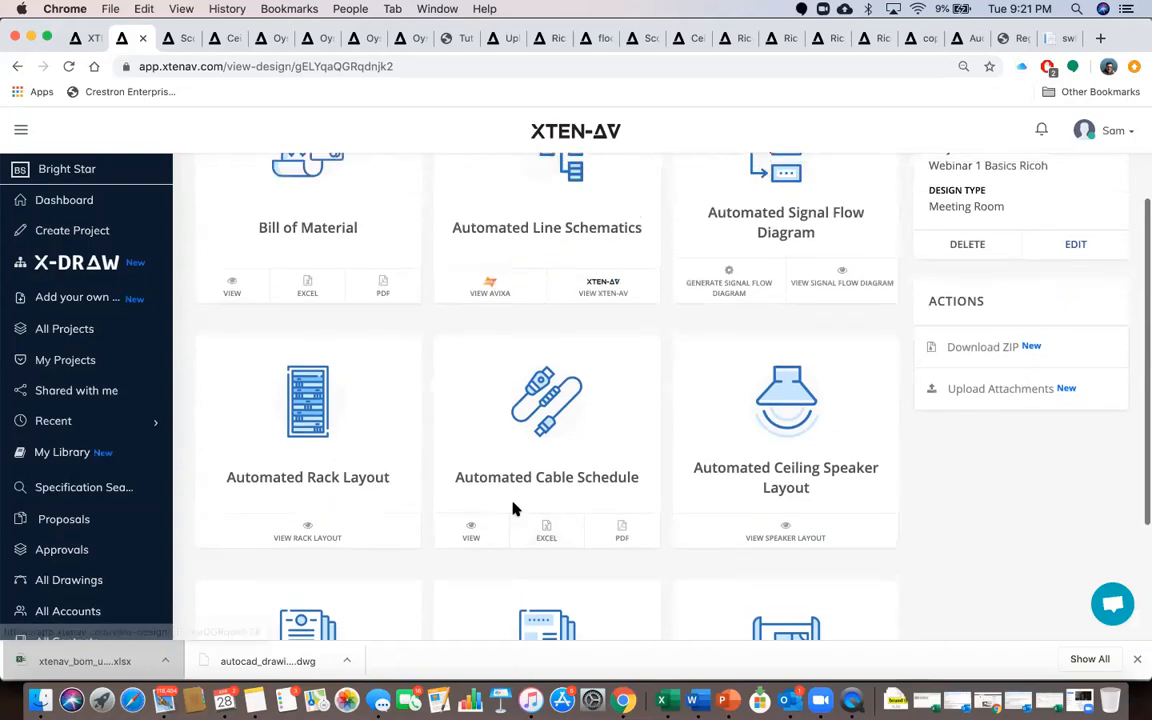
{"action": "scroll", "coordinate": [512, 509], "scroll_direction": "up", "scroll_amount": 1}
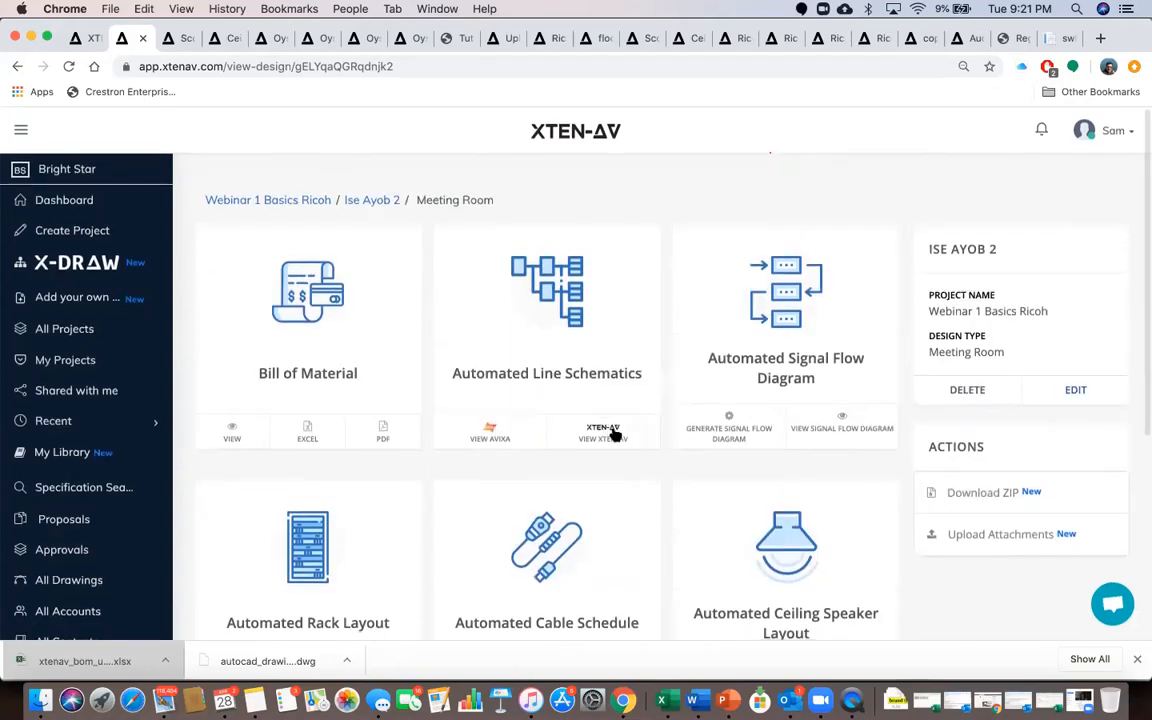
{"action": "scroll", "coordinate": [452, 432], "scroll_direction": "down", "scroll_amount": 2}
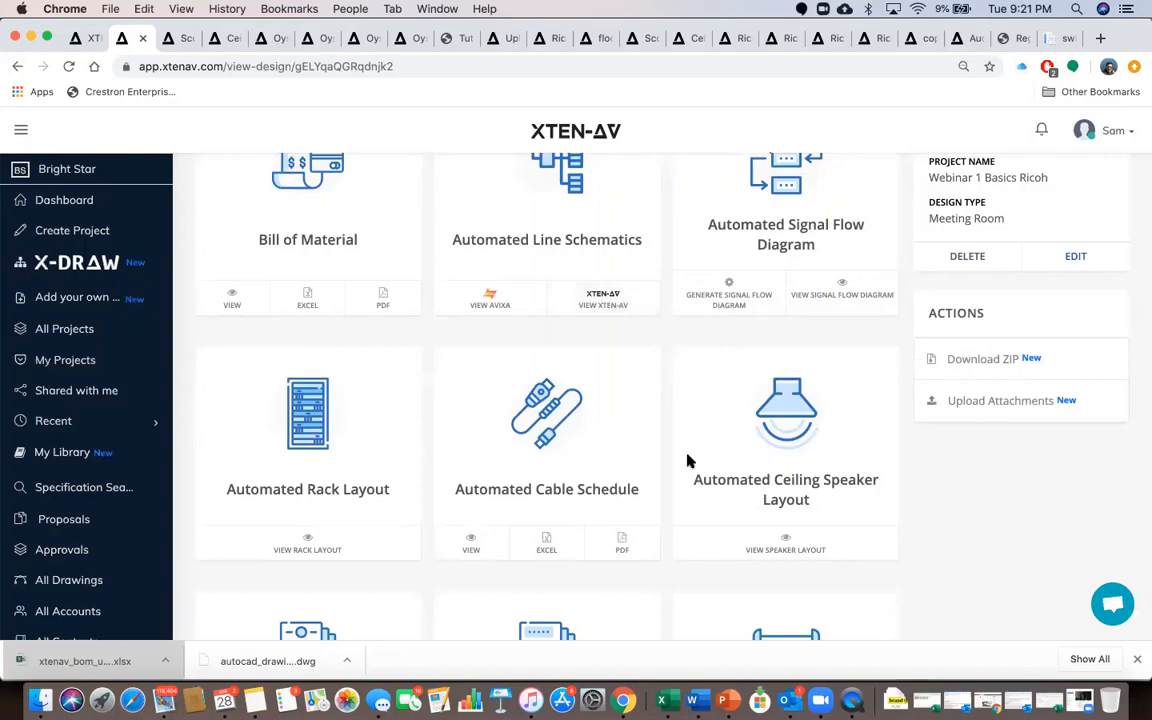
{"action": "scroll", "coordinate": [687, 460], "scroll_direction": "down", "scroll_amount": 2}
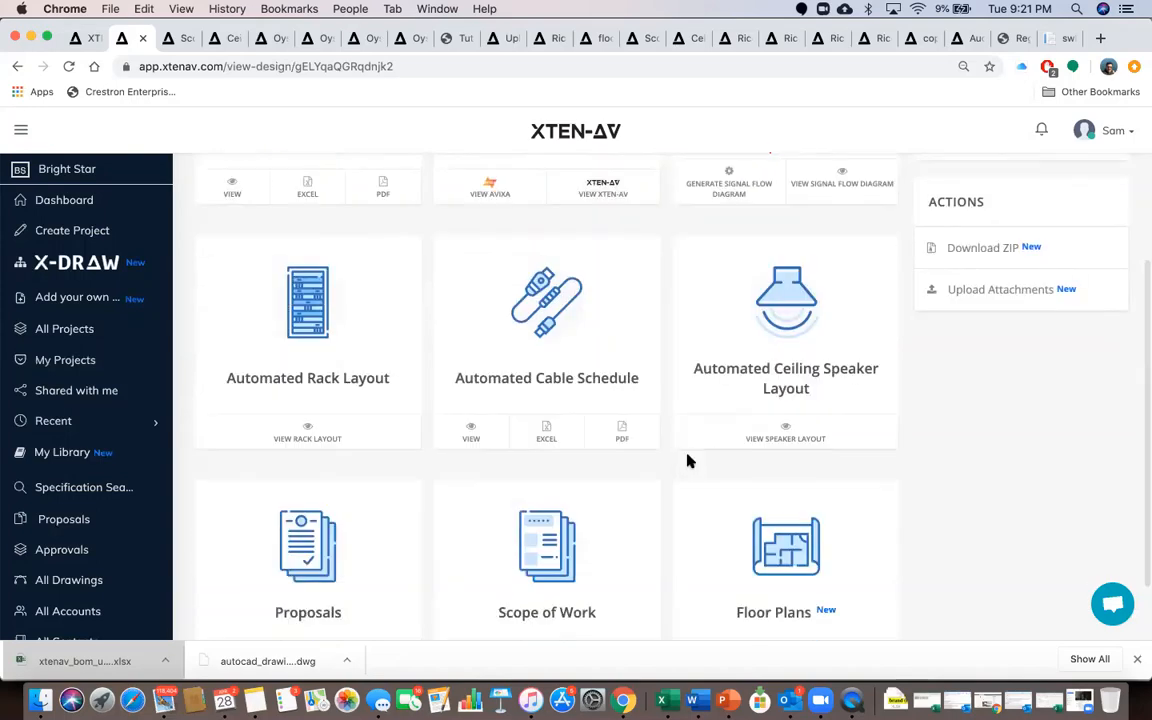
{"action": "scroll", "coordinate": [687, 460], "scroll_direction": "up", "scroll_amount": 3}
{"action": "scroll", "coordinate": [660, 450], "scroll_direction": "up", "scroll_amount": 2}
Open the XTEN-AV line schematic and examine the enlarged wiring between the switcher, control processor, DSP, amplifier and speakers
{"action": "left_click", "coordinate": [601, 436]}
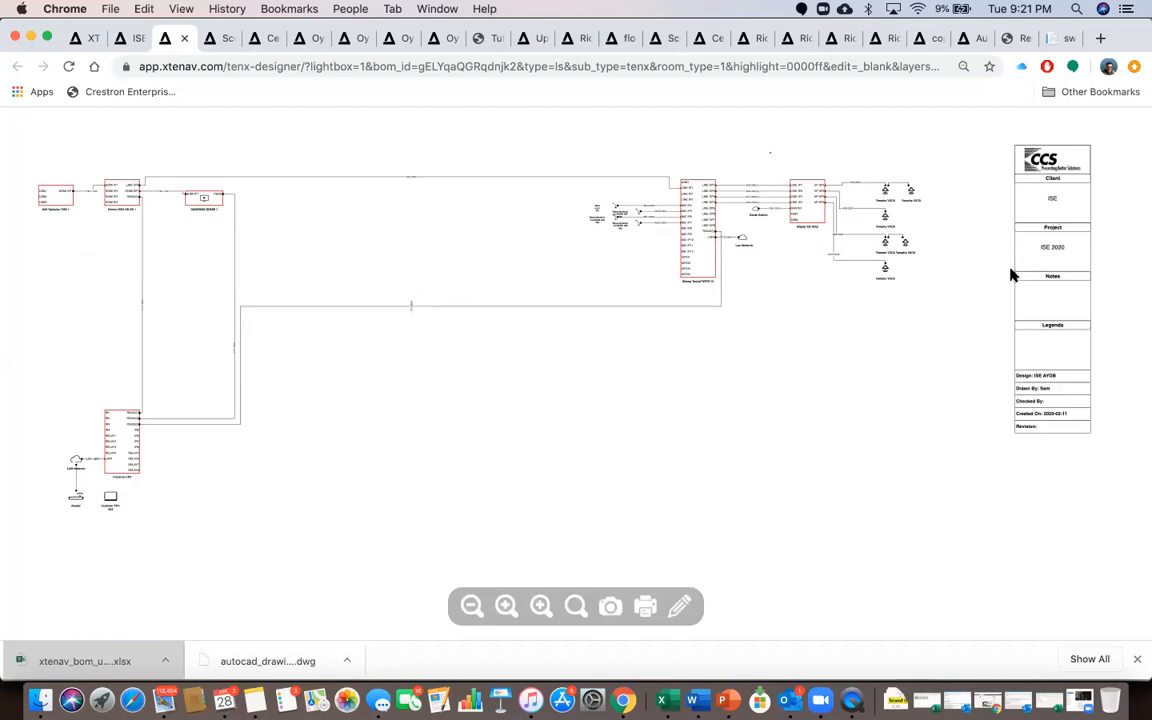
{"action": "left_click", "coordinate": [506, 606]}
{"action": "scroll", "coordinate": [797, 456], "scroll_direction": "up", "scroll_amount": 3}
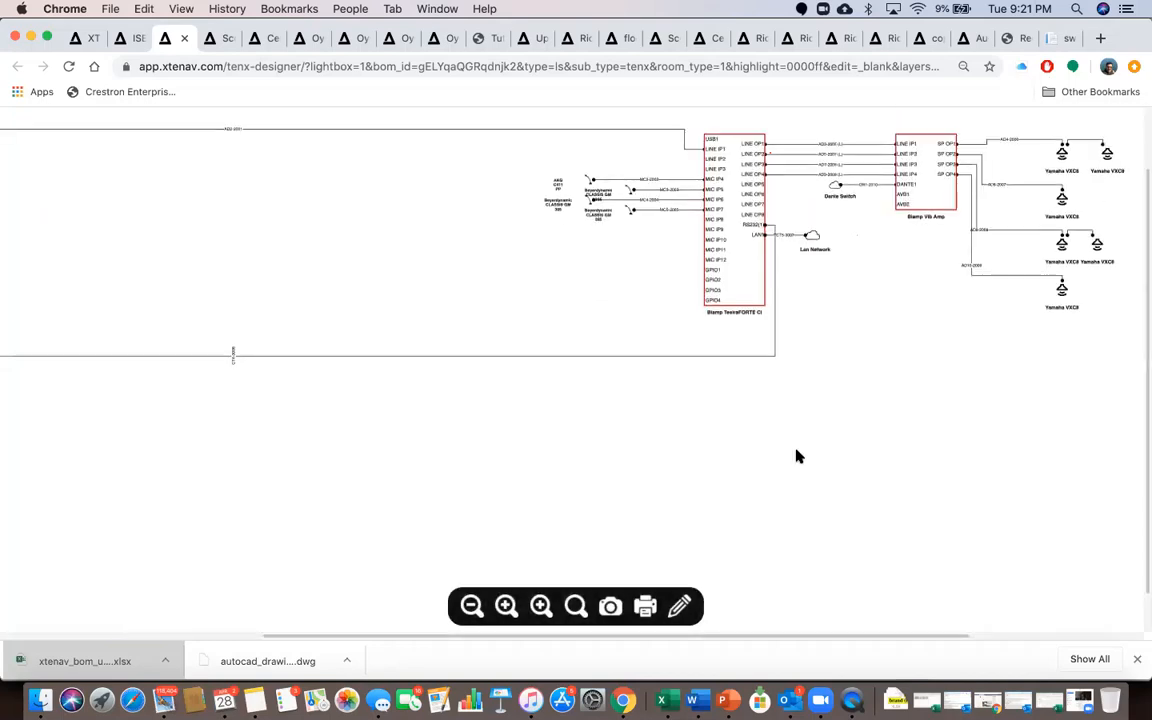
{"action": "scroll", "coordinate": [797, 456], "scroll_direction": "right", "scroll_amount": 5}
{"action": "scroll", "coordinate": [797, 456], "scroll_direction": "left", "scroll_amount": 10}
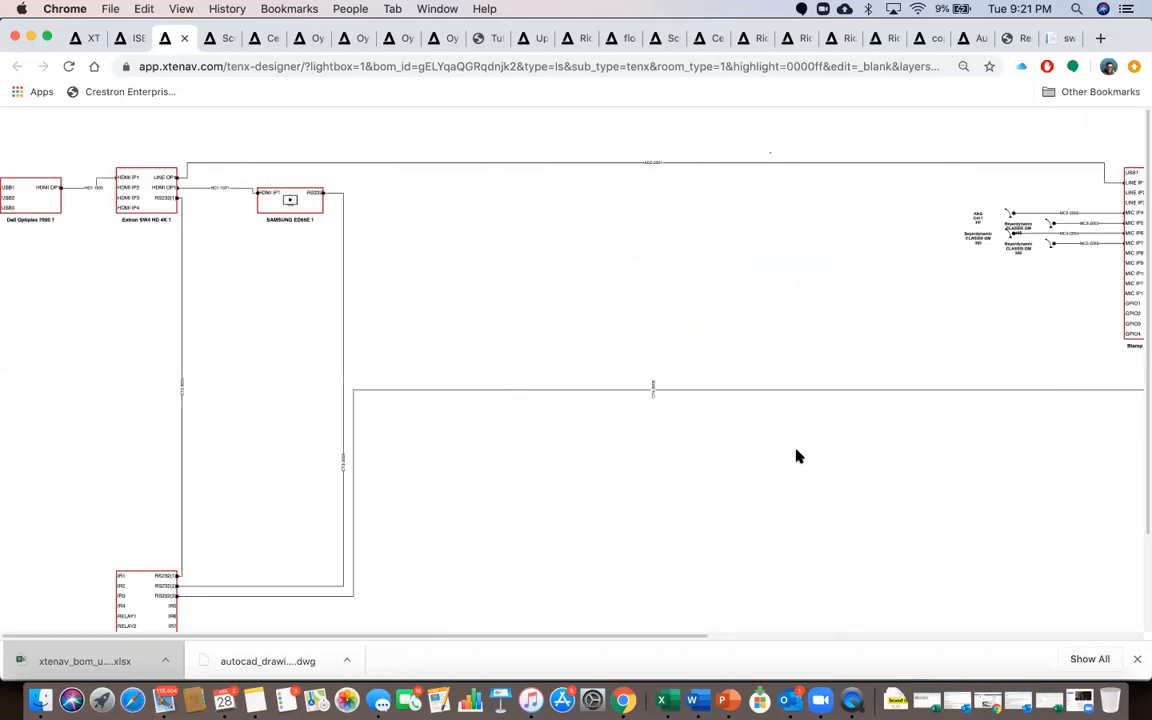
{"action": "scroll", "coordinate": [797, 456], "scroll_direction": "down", "scroll_amount": 2}
{"action": "scroll", "coordinate": [797, 456], "scroll_direction": "up", "scroll_amount": 2}
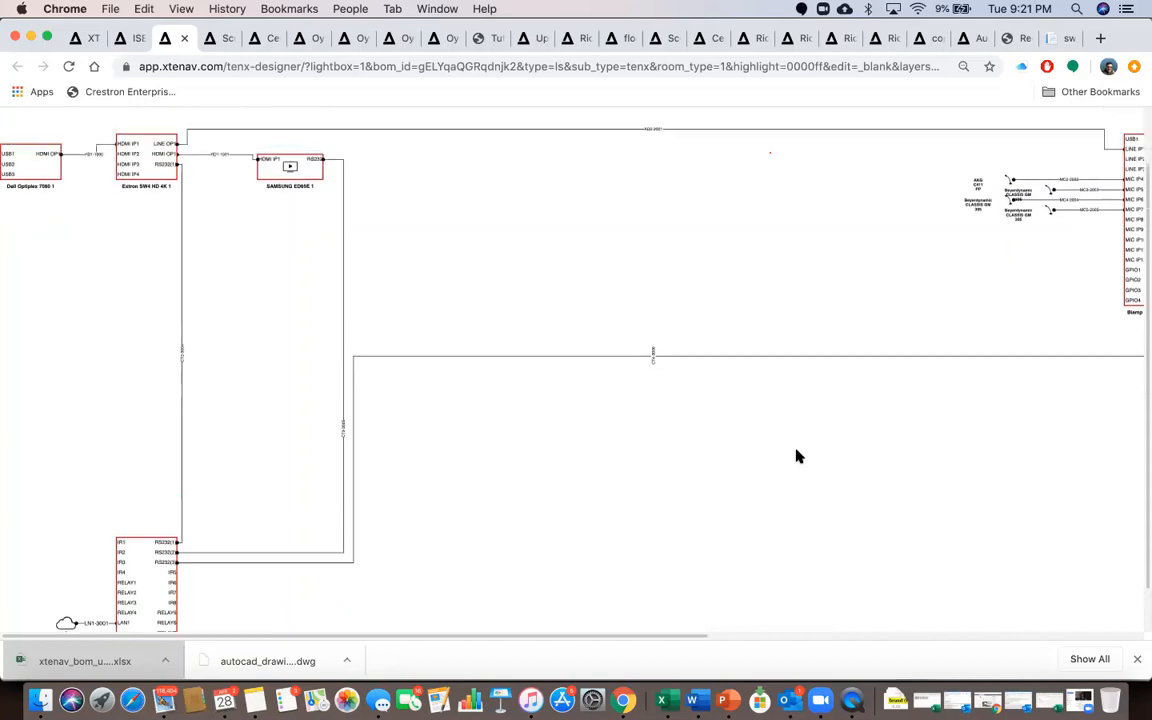
{"action": "scroll", "coordinate": [797, 456], "scroll_direction": "right", "scroll_amount": 3}
{"action": "scroll", "coordinate": [797, 456], "scroll_direction": "right", "scroll_amount": 6}
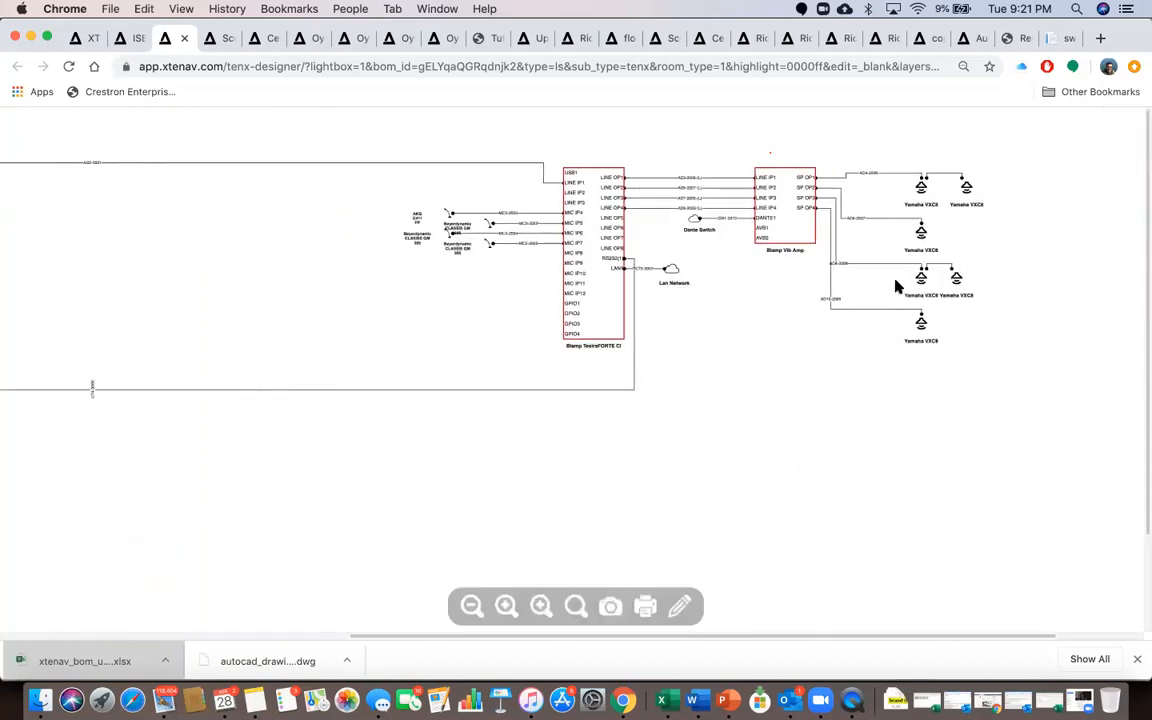
{"action": "scroll", "coordinate": [685, 338], "scroll_direction": "left", "scroll_amount": 8}
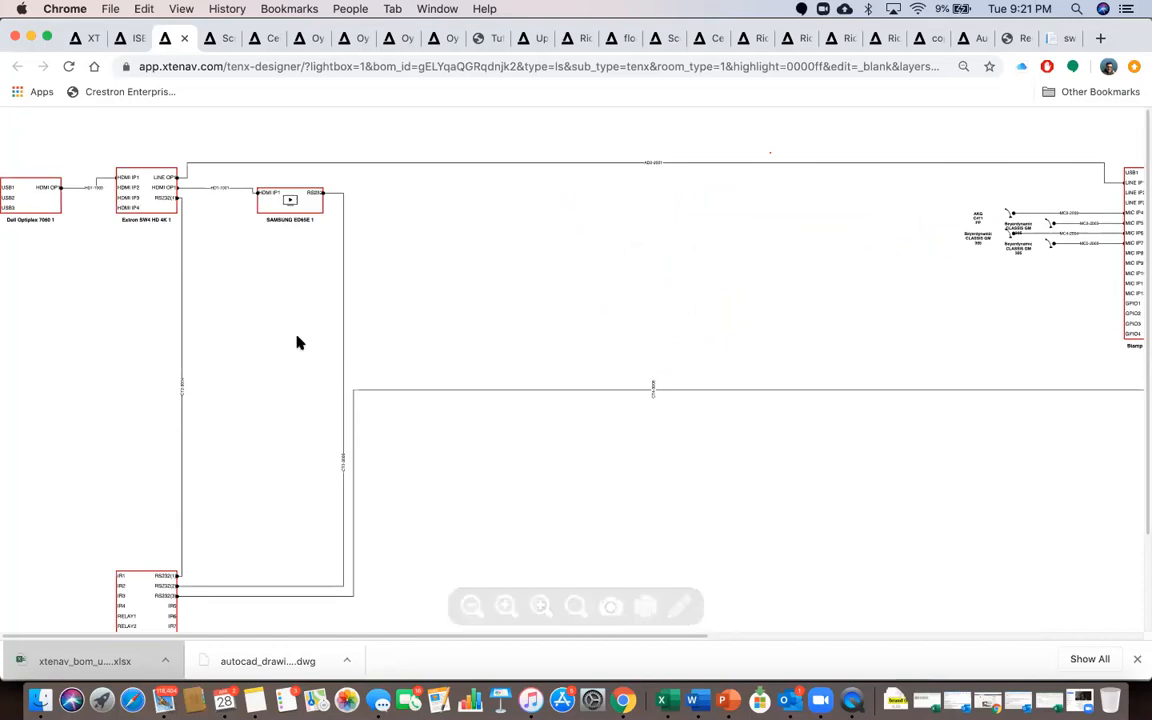
{"action": "scroll", "coordinate": [211, 496], "scroll_direction": "down", "scroll_amount": 3}
{"action": "scroll", "coordinate": [386, 461], "scroll_direction": "up", "scroll_amount": 3}
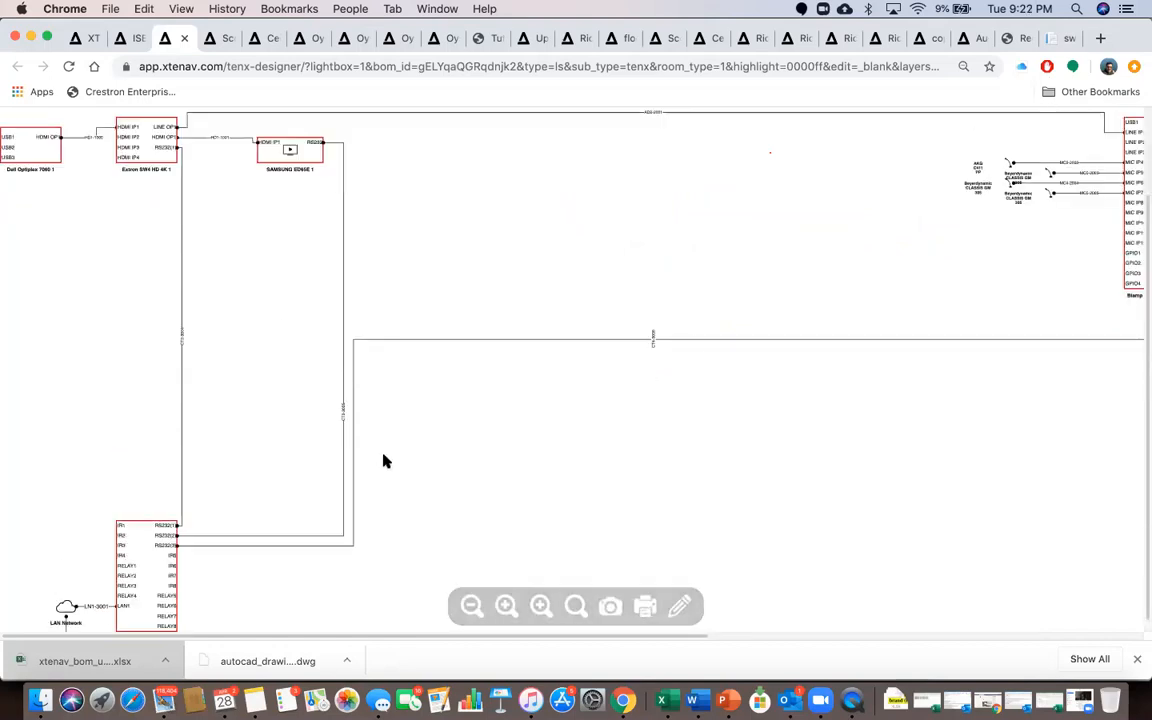
{"action": "scroll", "coordinate": [702, 409], "scroll_direction": "right", "scroll_amount": 5}
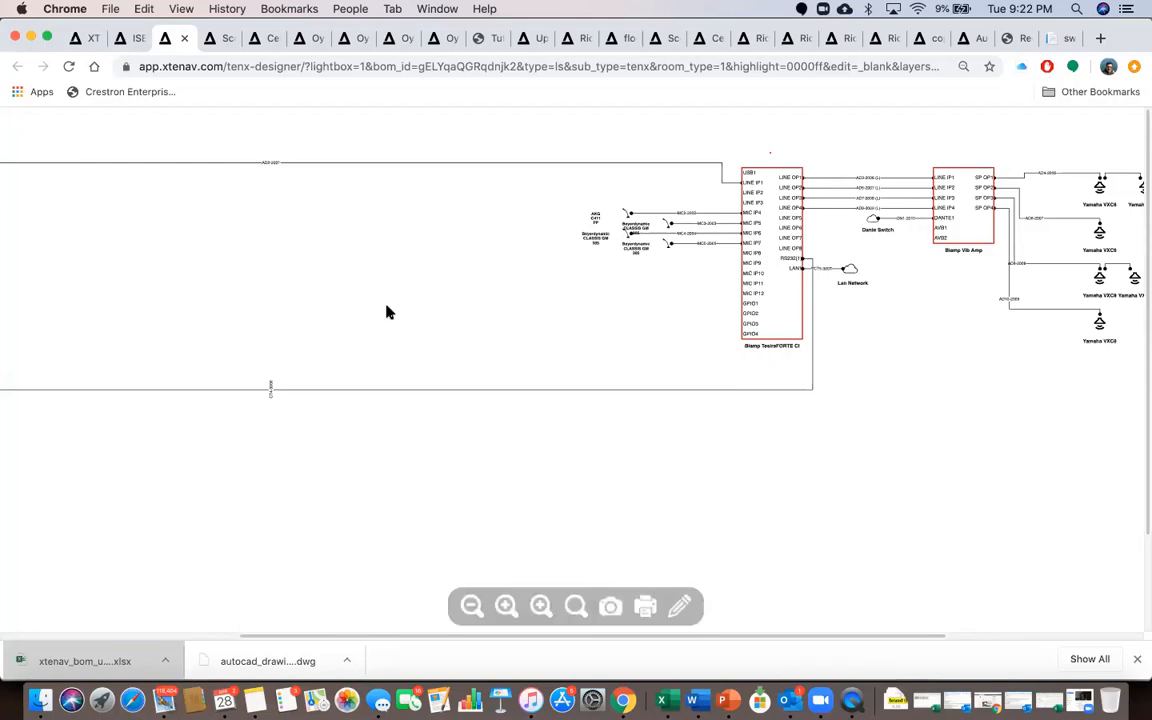
{"action": "scroll", "coordinate": [350, 283], "scroll_direction": "left", "scroll_amount": 5}
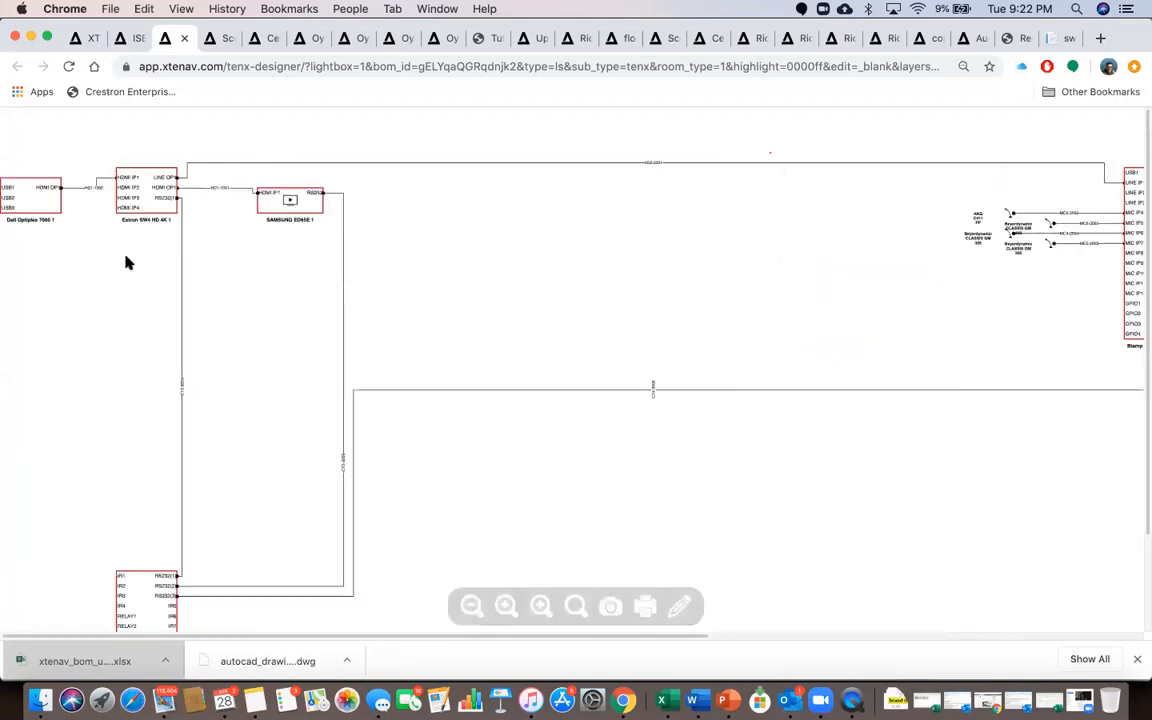
View the Ise Ayob 2 signal flow diagram and return to the design overview
{"action": "left_click", "coordinate": [134, 38]}
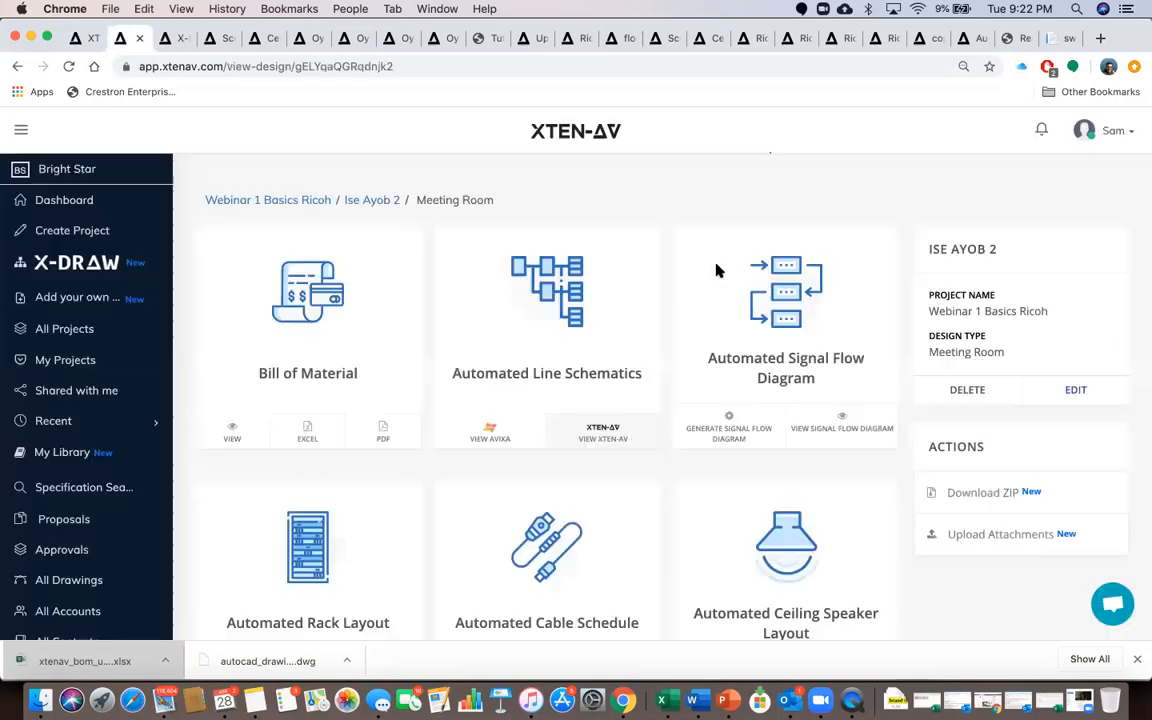
{"action": "left_click", "coordinate": [847, 431]}
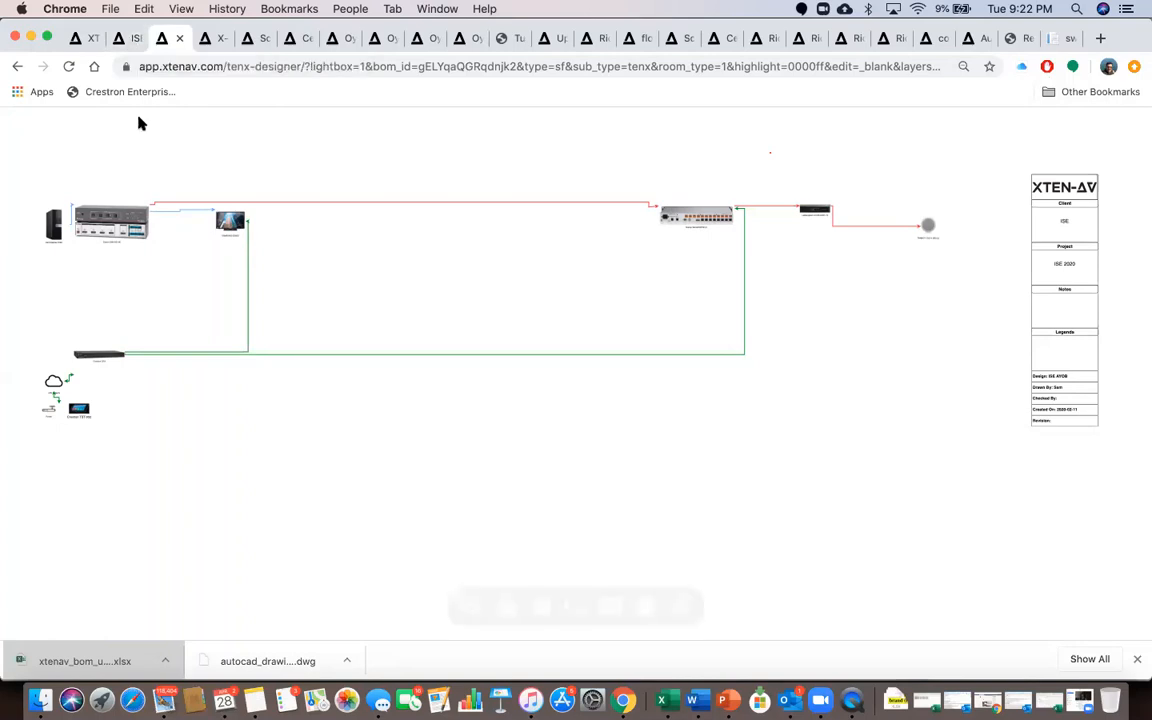
{"action": "key", "text": "super+w"}
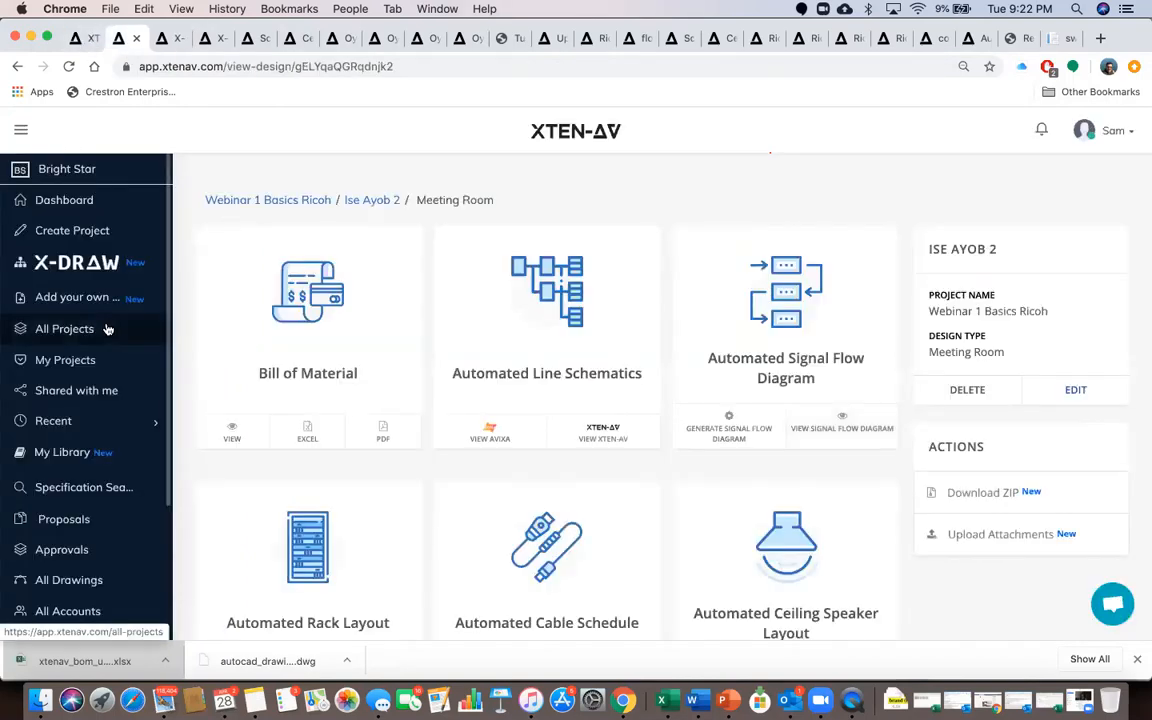
Open the Specification Search and set the product category to Ceiling Speaker
{"action": "scroll", "coordinate": [106, 330], "scroll_direction": "down", "scroll_amount": 2}
{"action": "scroll", "coordinate": [106, 330], "scroll_direction": "down", "scroll_amount": 1}
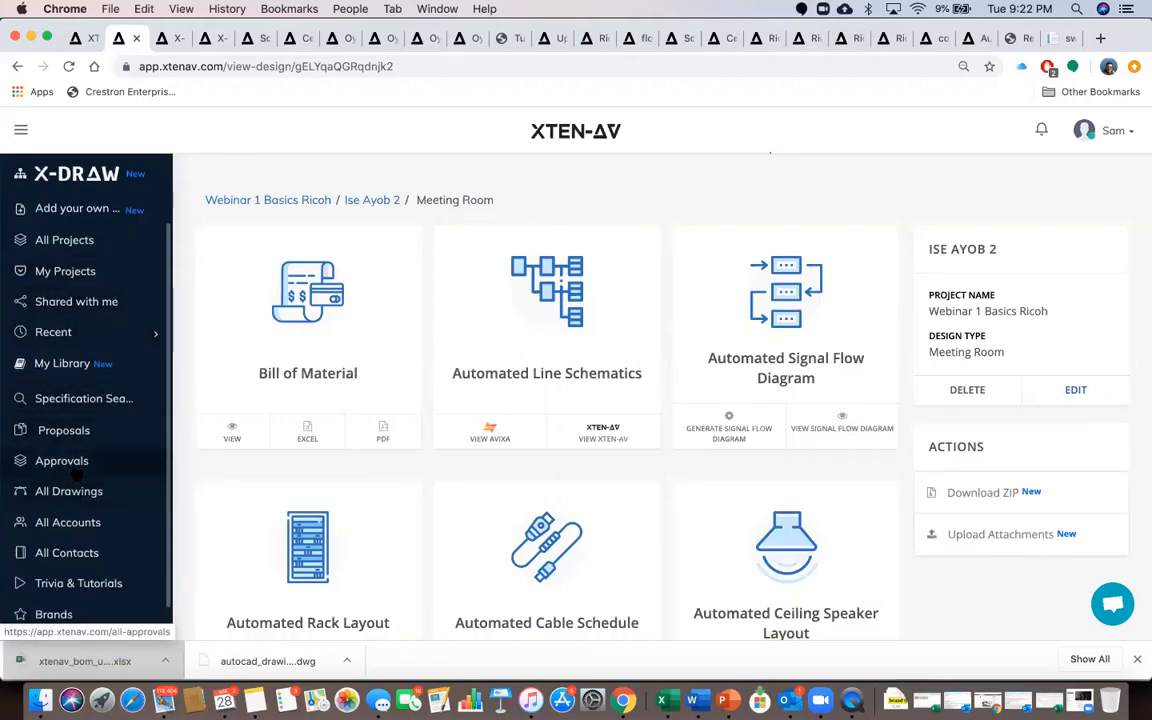
{"action": "left_click", "coordinate": [80, 400]}
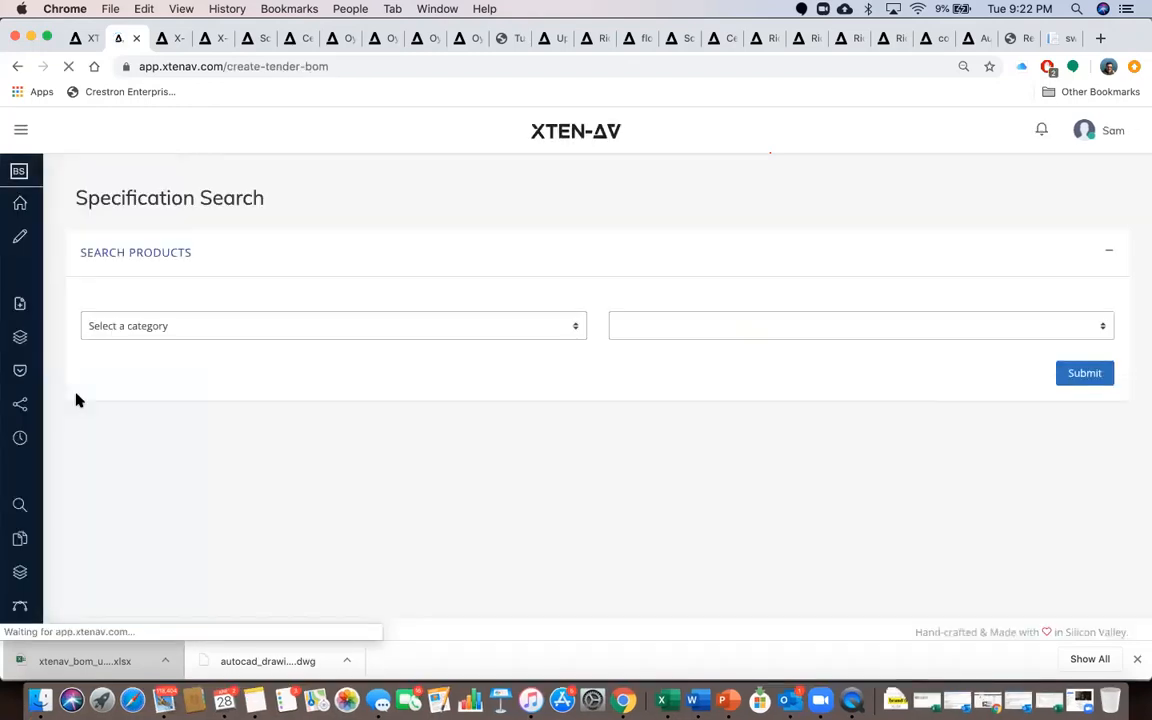
{"action": "left_click", "coordinate": [434, 328]}
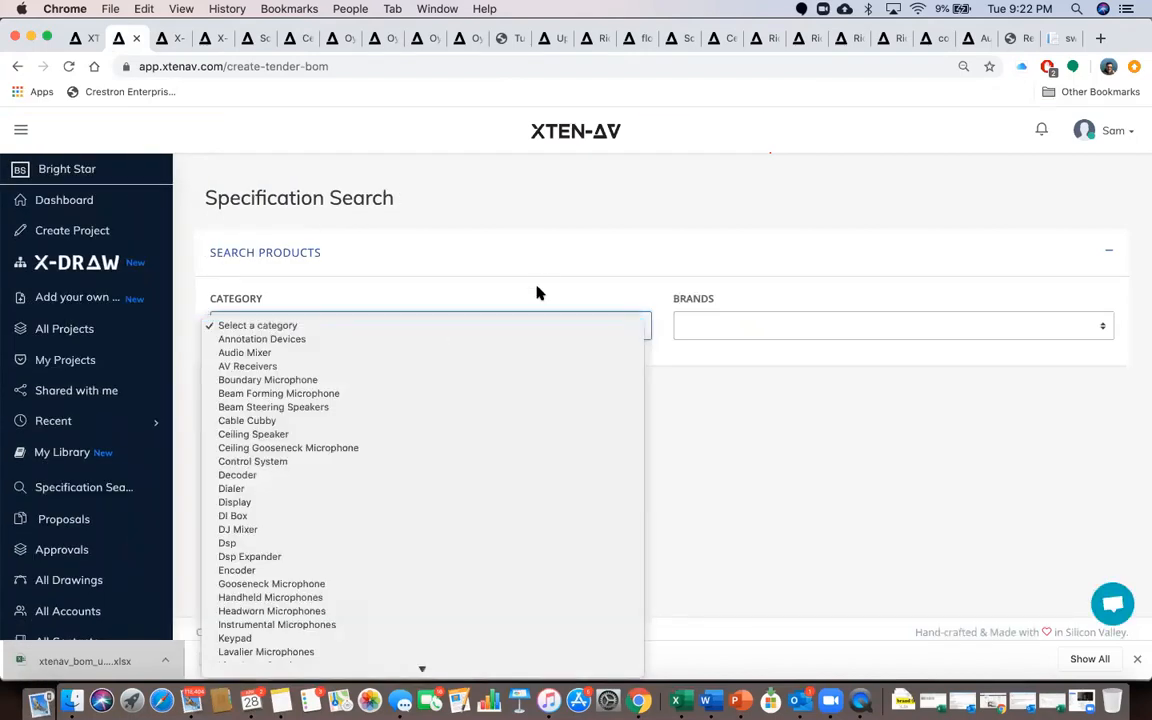
{"action": "left_click", "coordinate": [512, 324]}
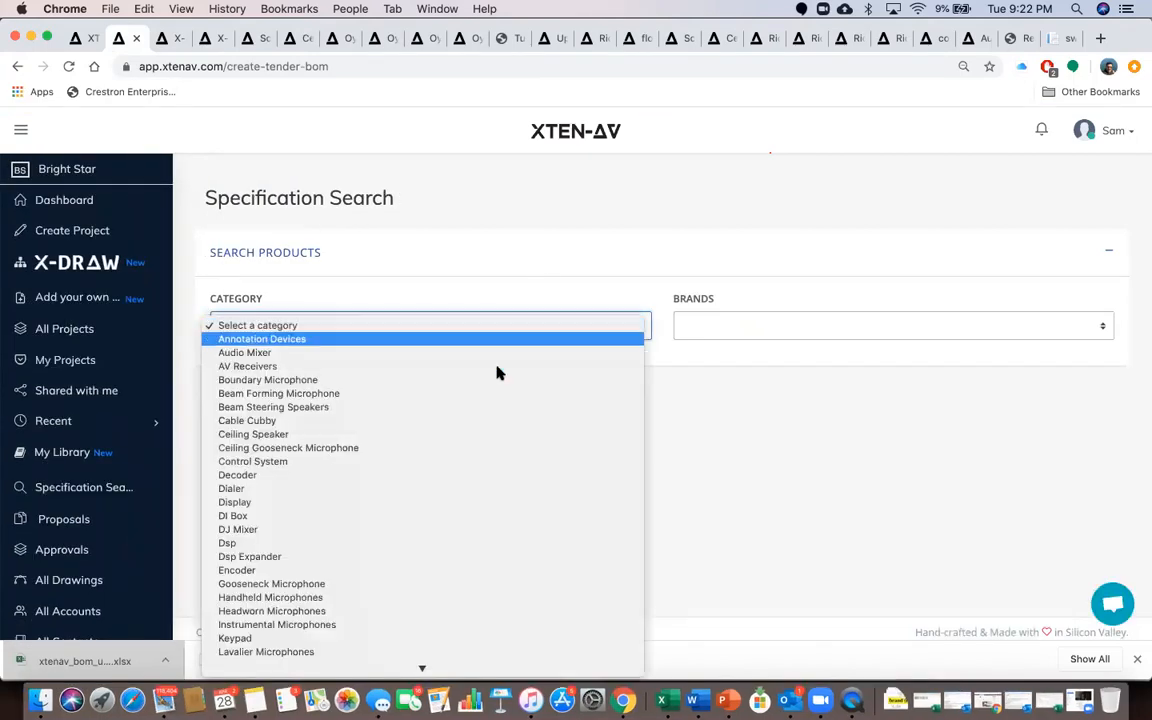
{"action": "left_click", "coordinate": [487, 434]}
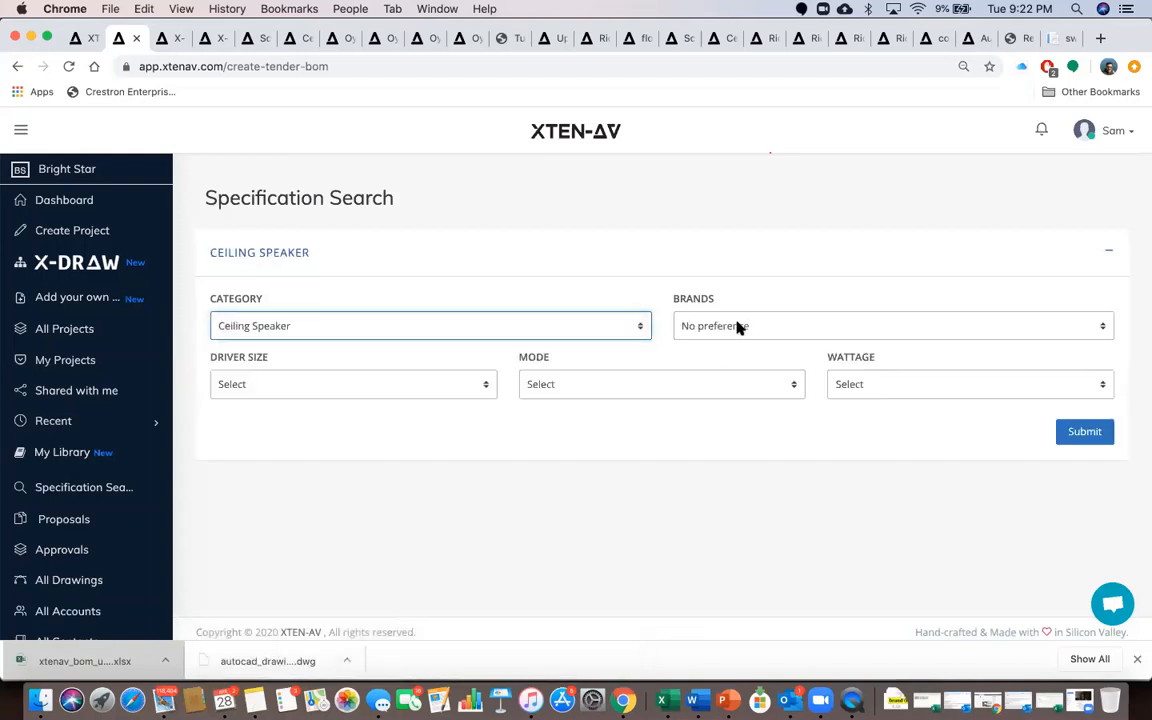
Look through the ceiling speaker brands and choose No preference
{"action": "left_click", "coordinate": [737, 327]}
{"action": "scroll", "coordinate": [745, 485], "scroll_direction": "down", "scroll_amount": 1}
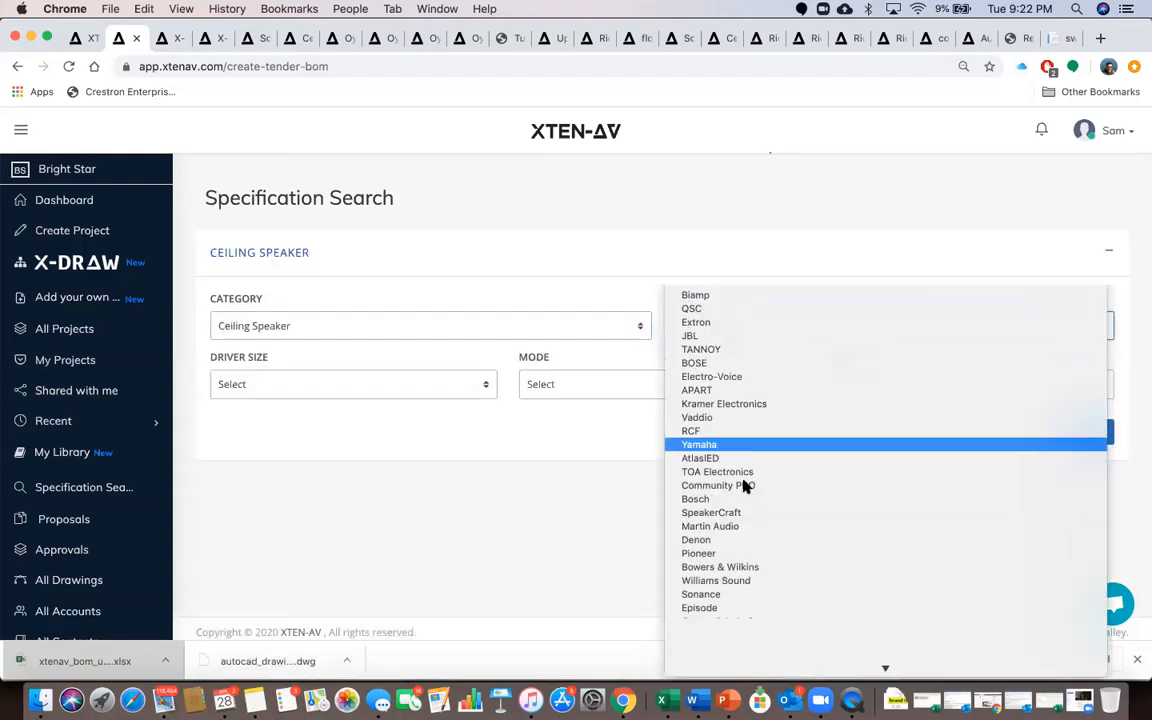
{"action": "scroll", "coordinate": [745, 485], "scroll_direction": "down", "scroll_amount": 2}
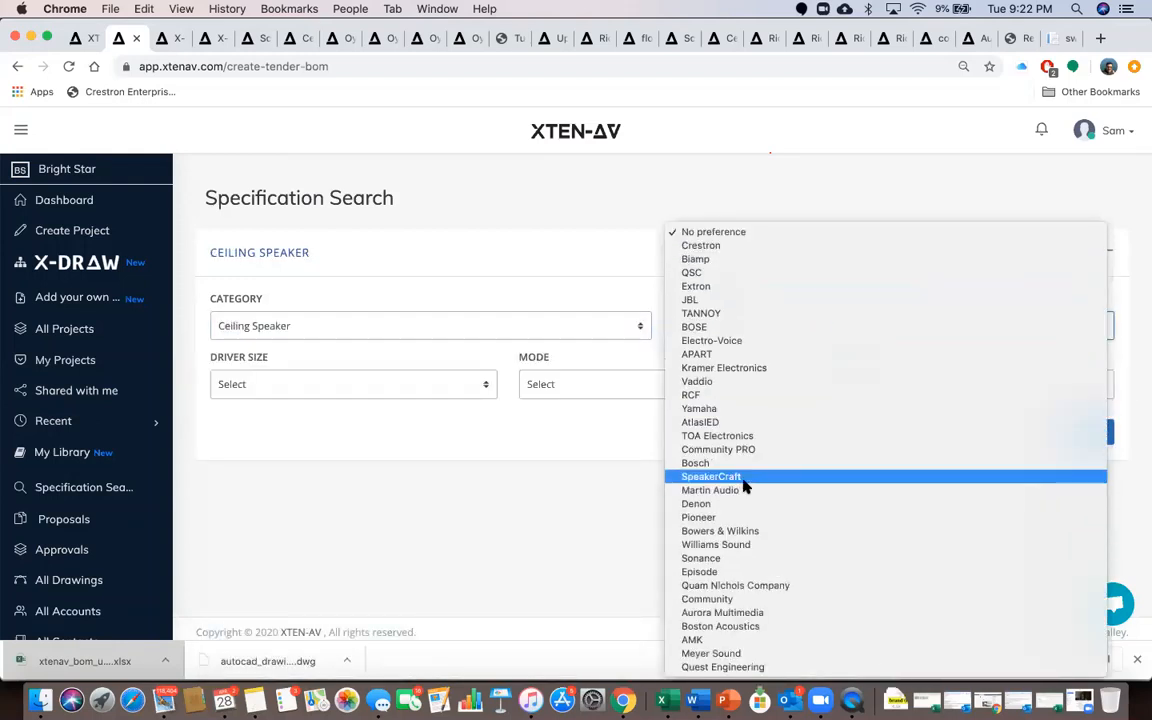
{"action": "left_click", "coordinate": [740, 234]}
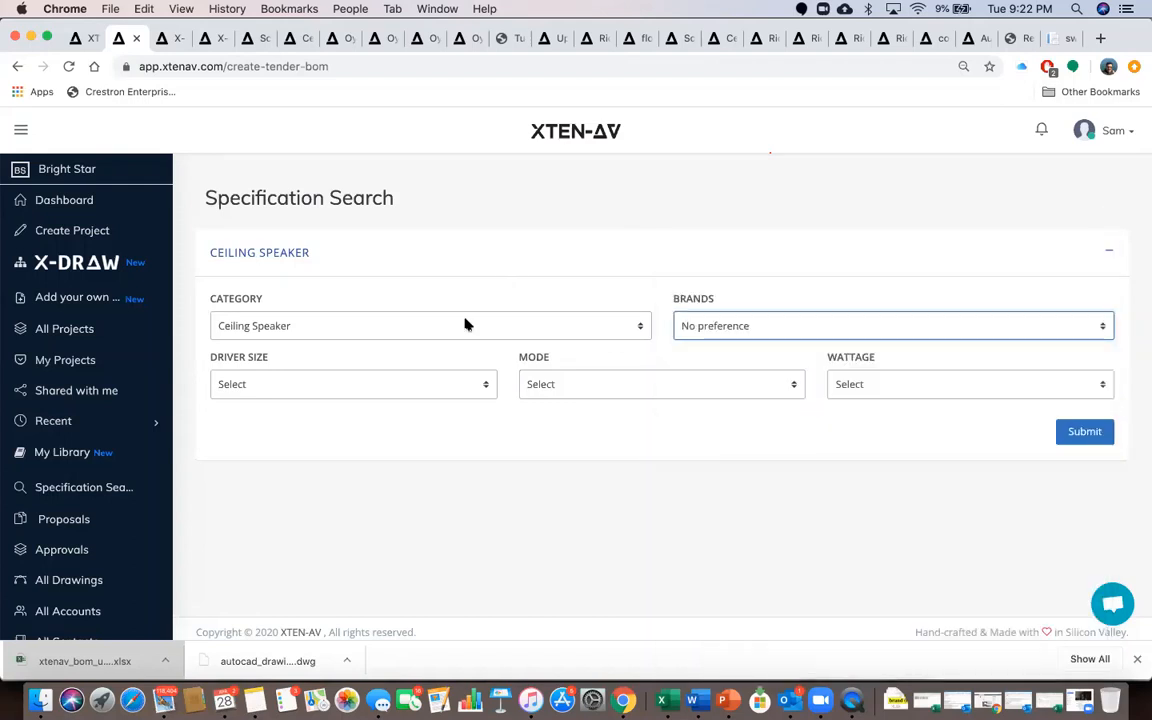
Search for ceiling speakers with driver size Below 5 Inches, mode Low Impedance and wattage Below 50 W, and skim the results
{"action": "left_click", "coordinate": [405, 390]}
{"action": "left_click", "coordinate": [399, 411]}
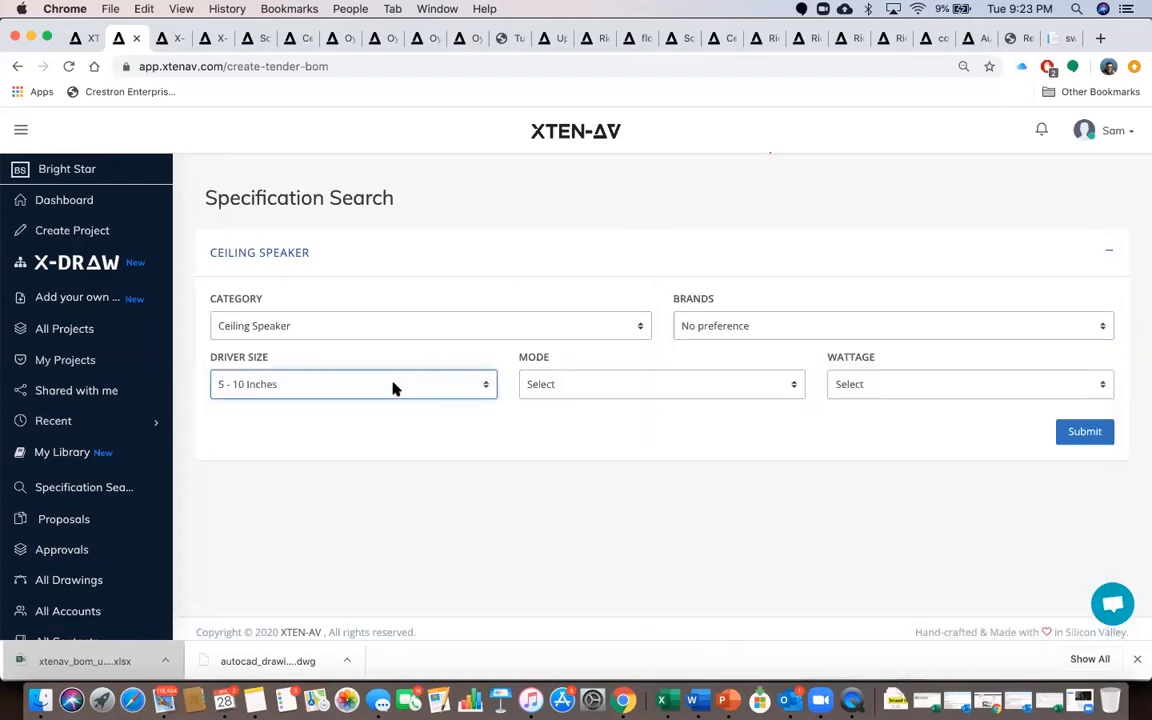
{"action": "left_click", "coordinate": [391, 382]}
{"action": "left_click", "coordinate": [390, 371]}
{"action": "left_click", "coordinate": [553, 388]}
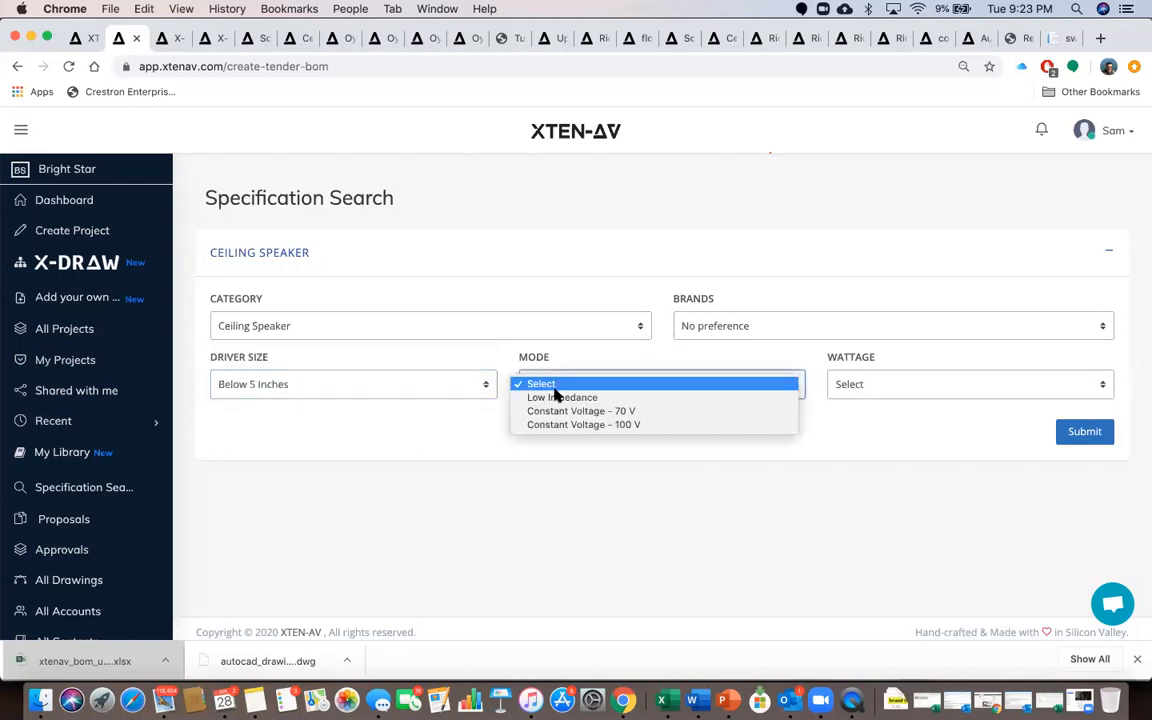
{"action": "left_click", "coordinate": [556, 397]}
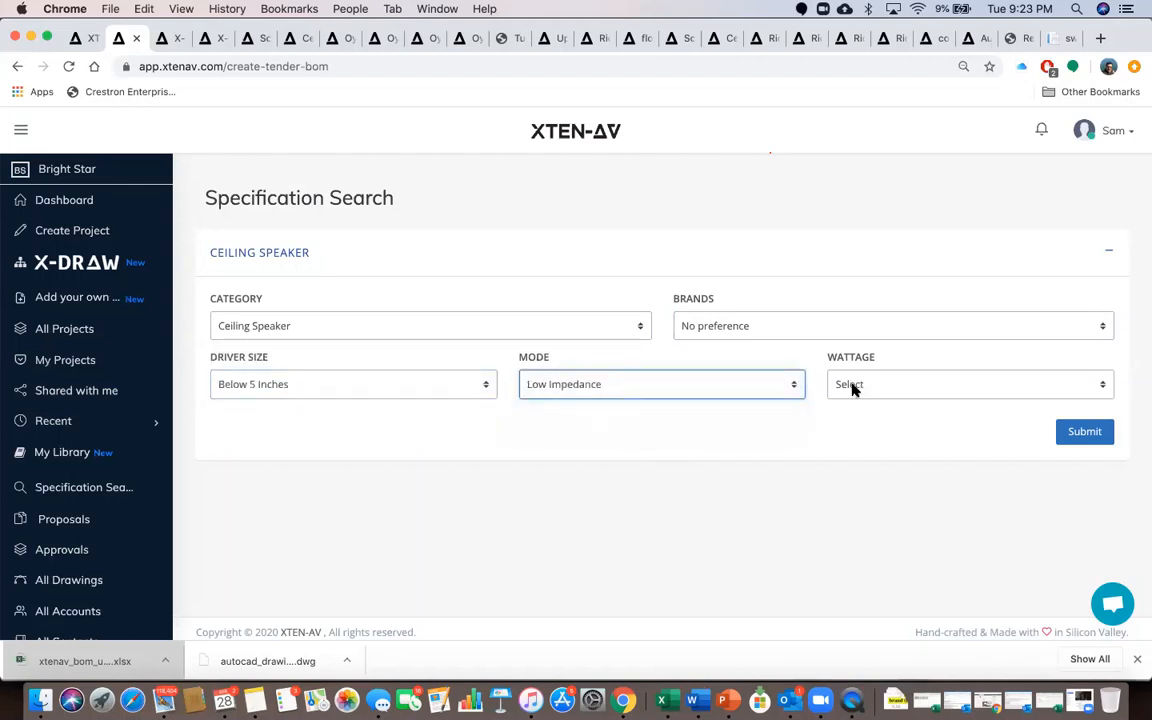
{"action": "left_click", "coordinate": [853, 389]}
{"action": "left_click", "coordinate": [859, 398]}
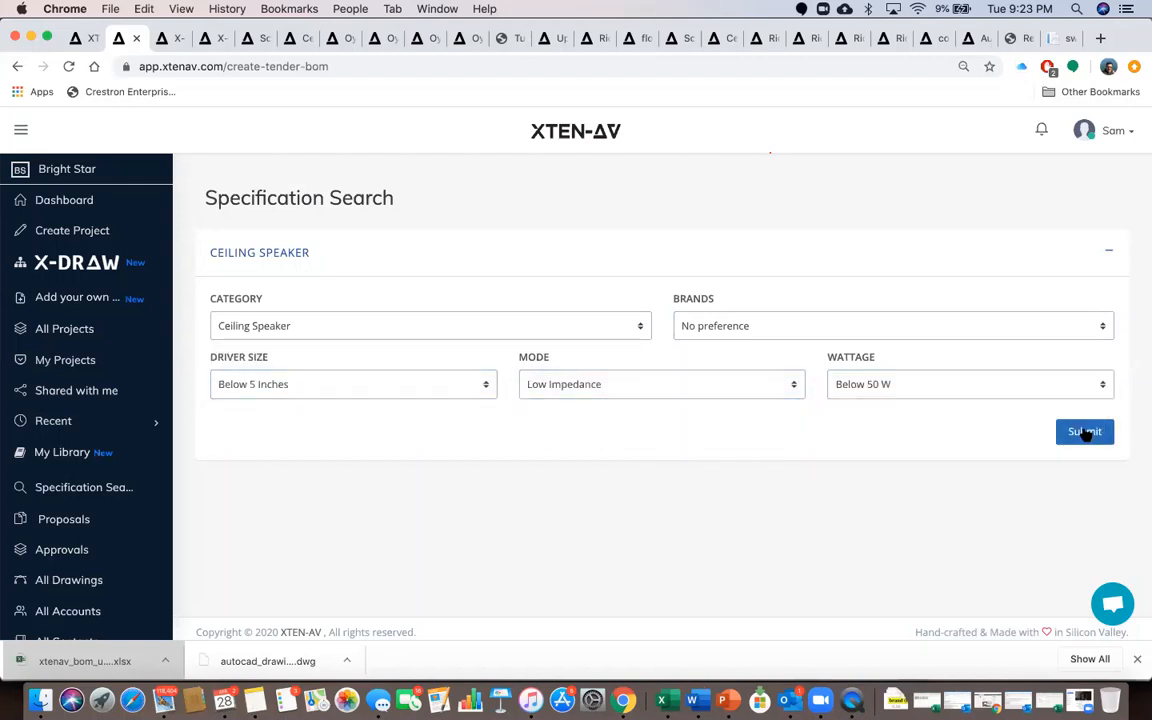
{"action": "left_click", "coordinate": [1085, 432]}
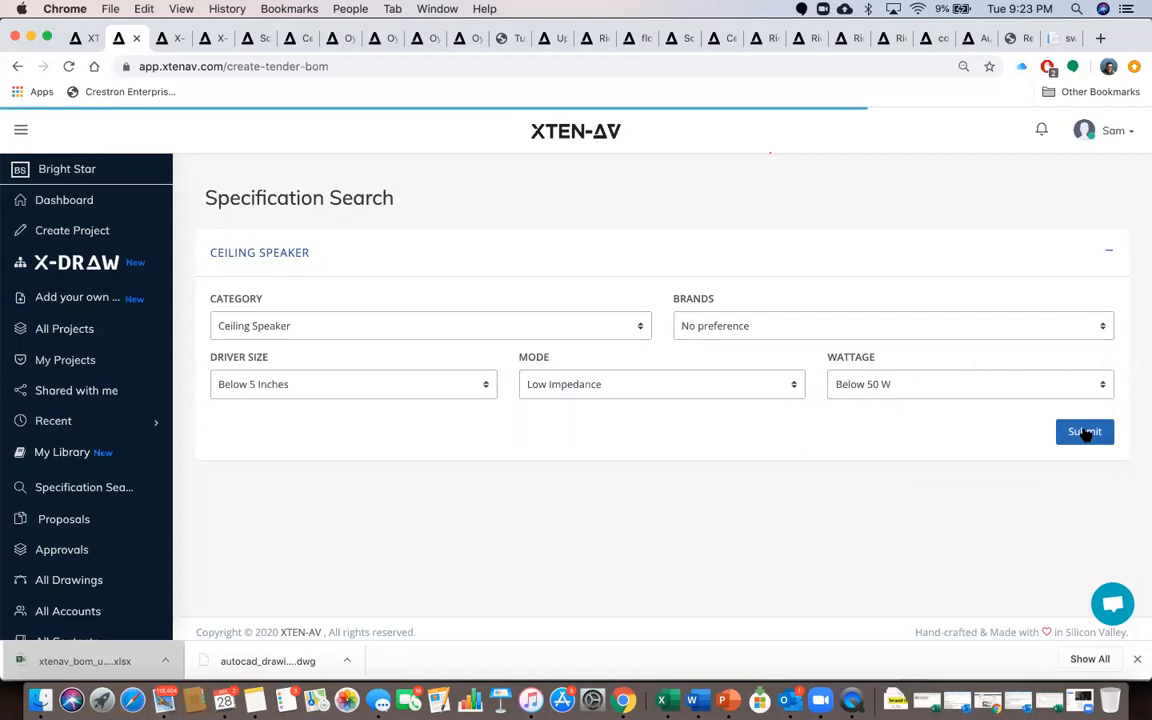
{"action": "scroll", "coordinate": [713, 460], "scroll_direction": "down", "scroll_amount": 5}
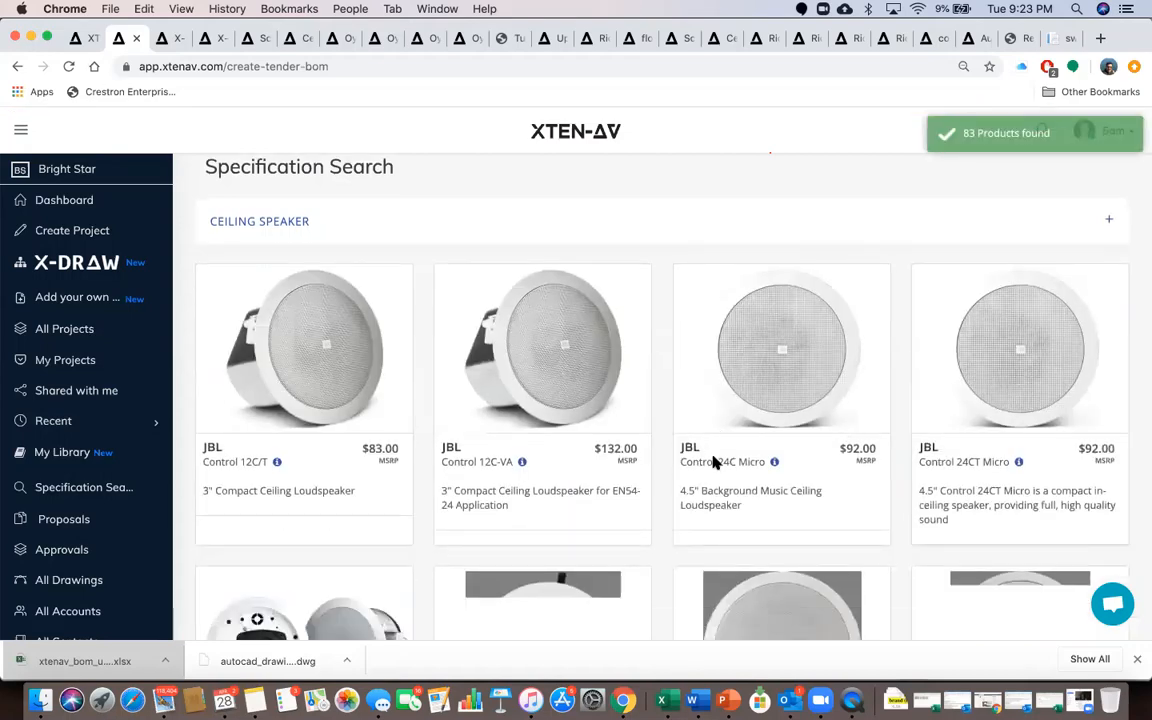
{"action": "scroll", "coordinate": [700, 410], "scroll_direction": "up", "scroll_amount": 5}
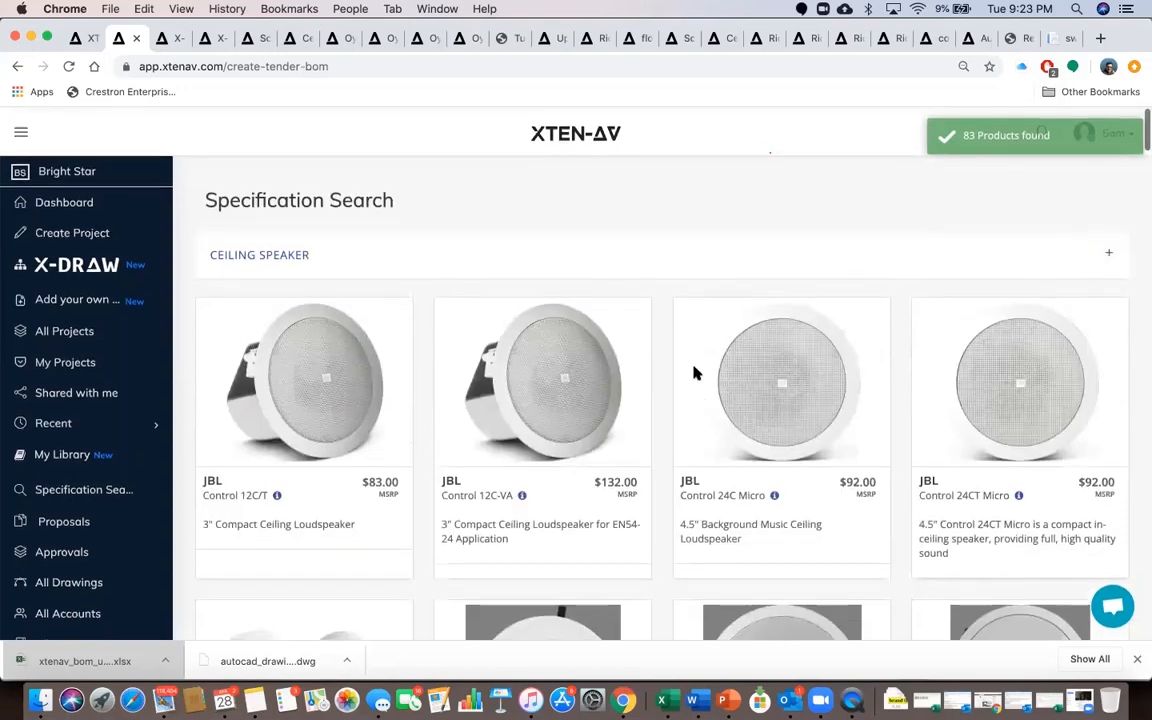
Expand the specification search criteria again and look through the available product categories, keeping Ceiling Speaker
{"action": "left_click", "coordinate": [1106, 250]}
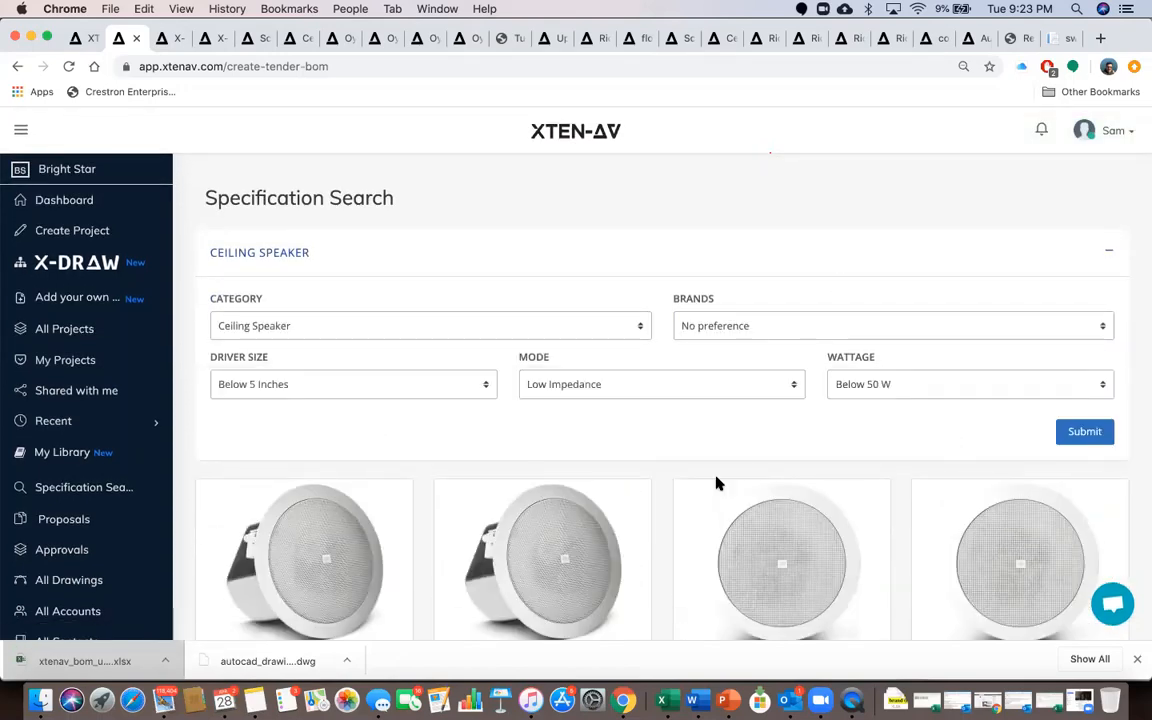
{"action": "scroll", "coordinate": [716, 484], "scroll_direction": "down", "scroll_amount": 5}
{"action": "scroll", "coordinate": [404, 465], "scroll_direction": "up", "scroll_amount": 5}
{"action": "left_click", "coordinate": [363, 318]}
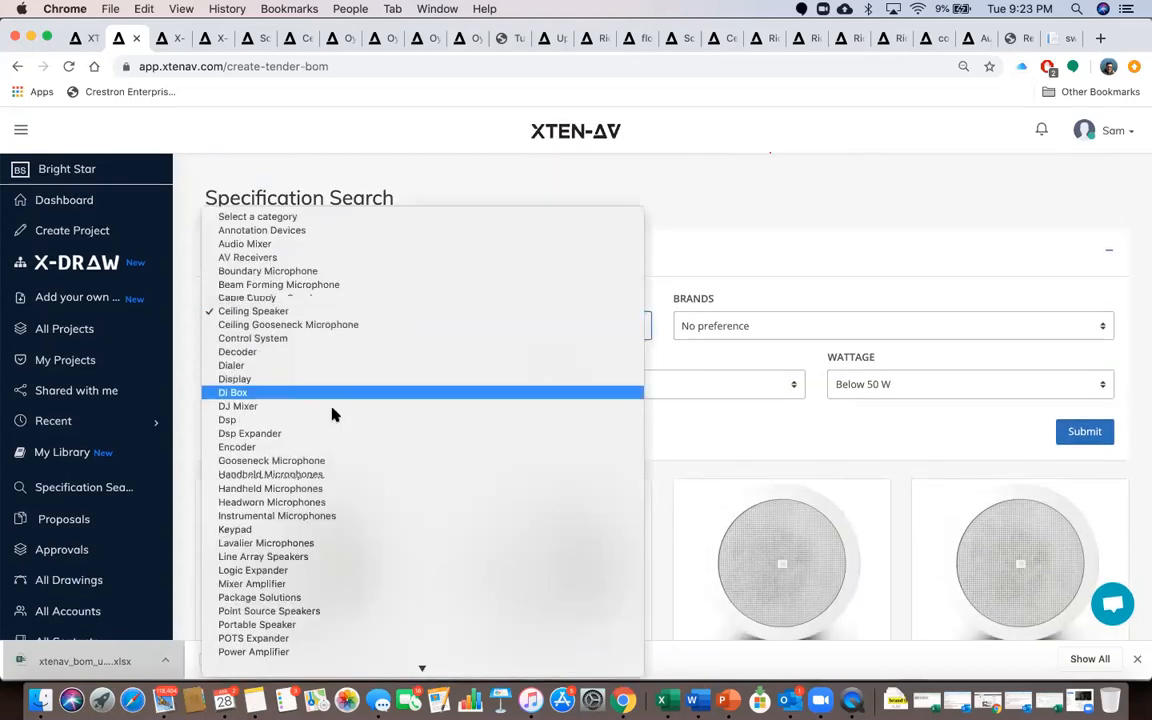
{"action": "scroll", "coordinate": [320, 390], "scroll_direction": "down", "scroll_amount": 5}
{"action": "scroll", "coordinate": [333, 414], "scroll_direction": "up", "scroll_amount": 2}
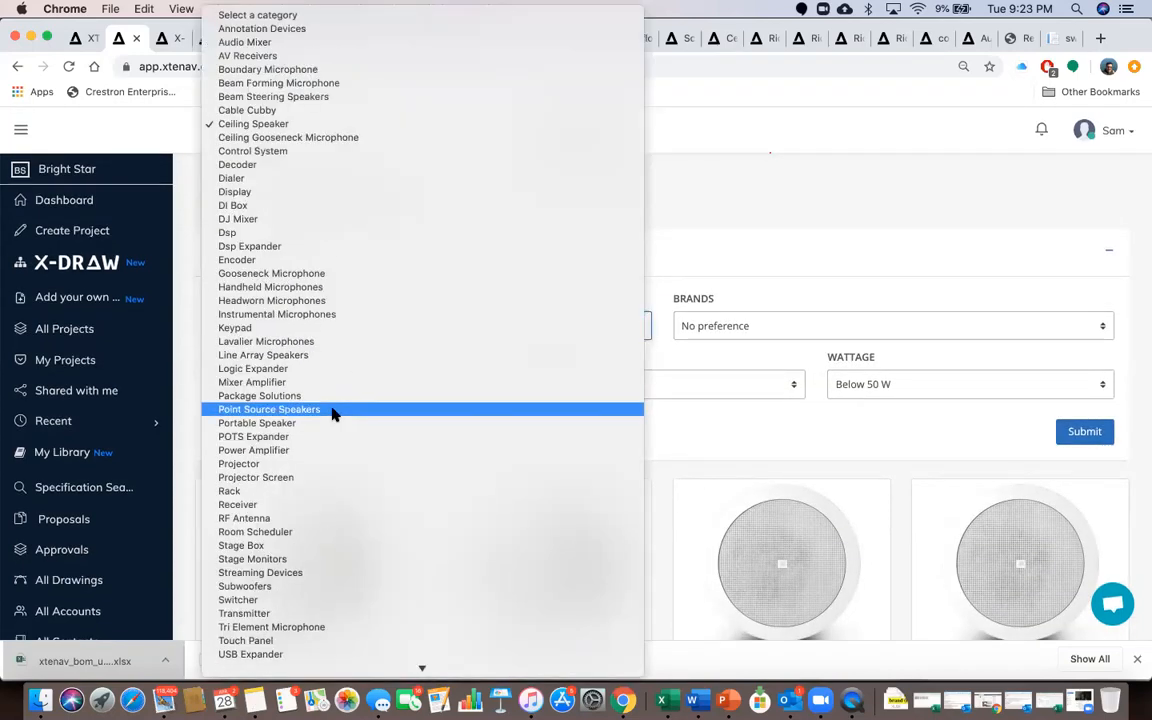
{"action": "left_click", "coordinate": [669, 254]}
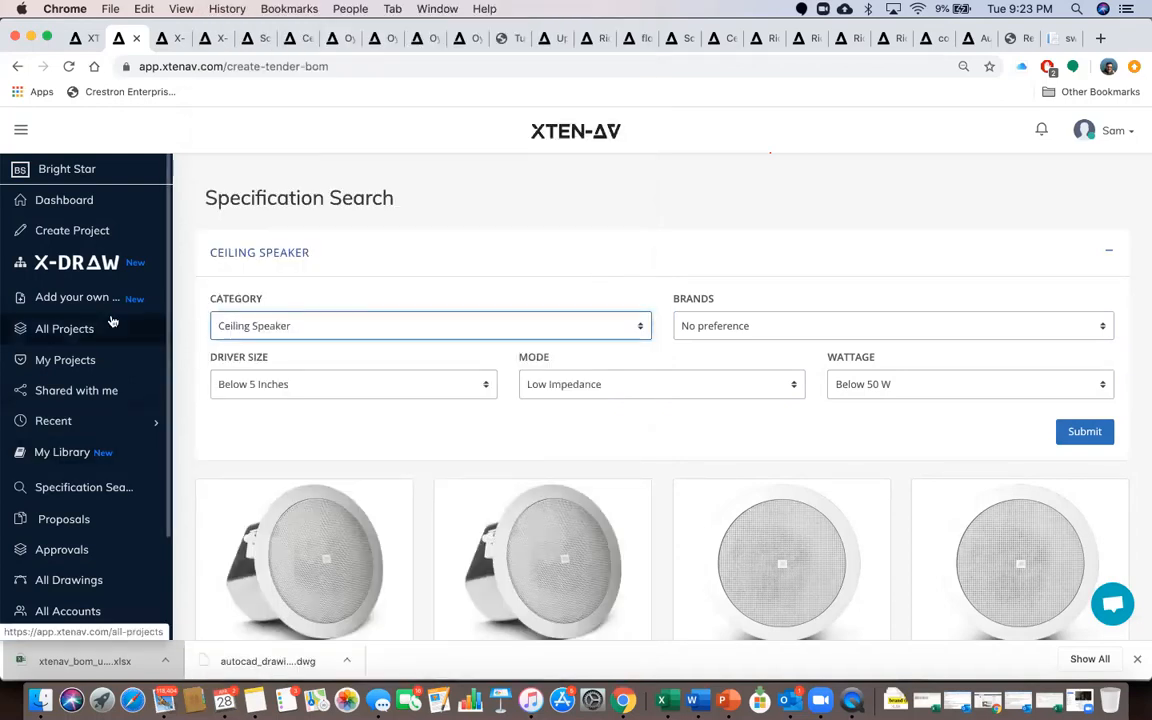
{"action": "scroll", "coordinate": [113, 320], "scroll_direction": "down", "scroll_amount": 3}
{"action": "scroll", "coordinate": [113, 320], "scroll_direction": "up", "scroll_amount": 3}
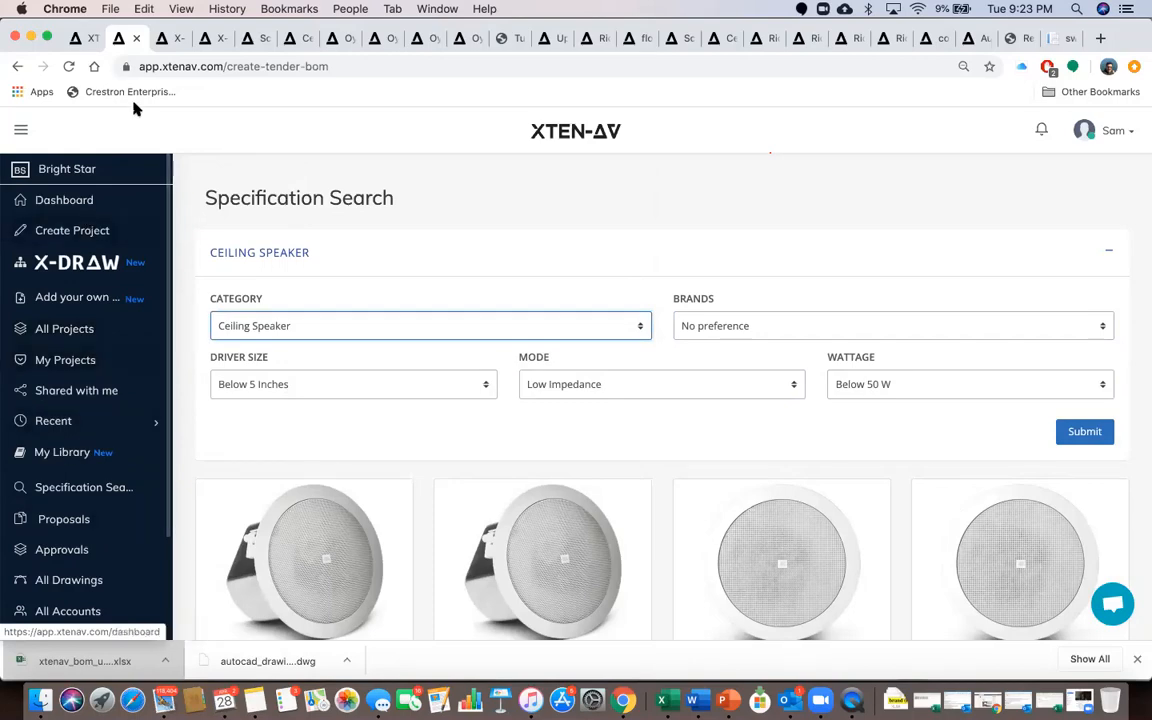
{"action": "left_click", "coordinate": [172, 40]}
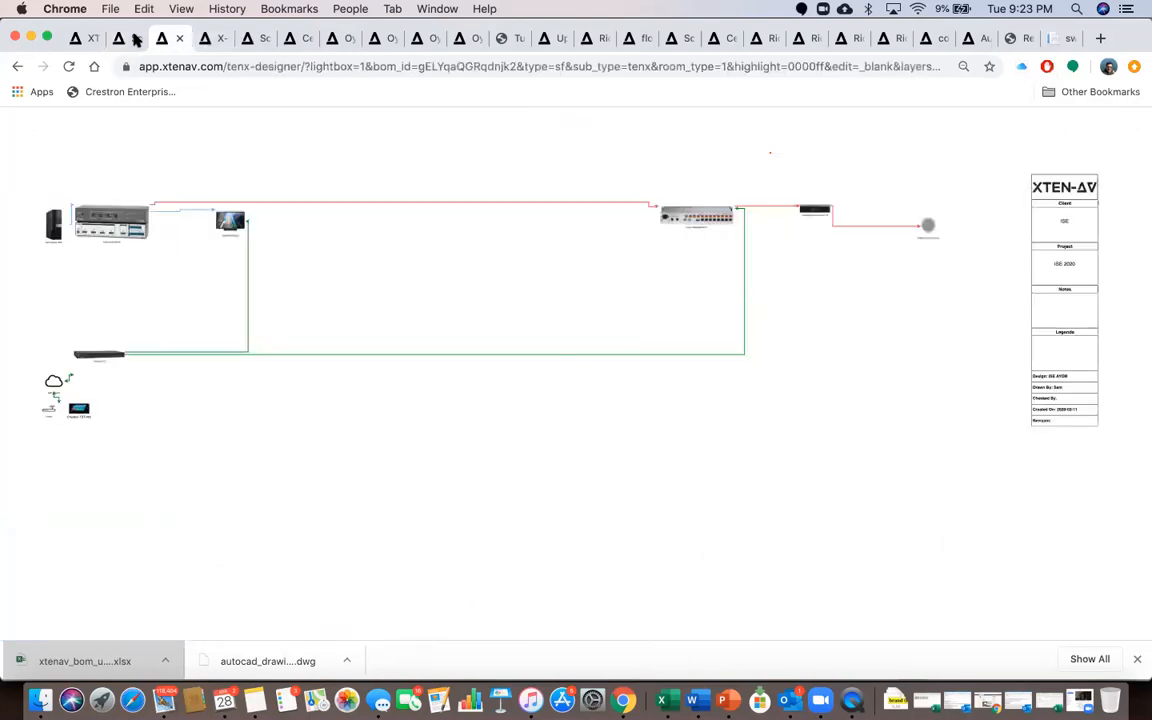
{"action": "left_click", "coordinate": [134, 39]}
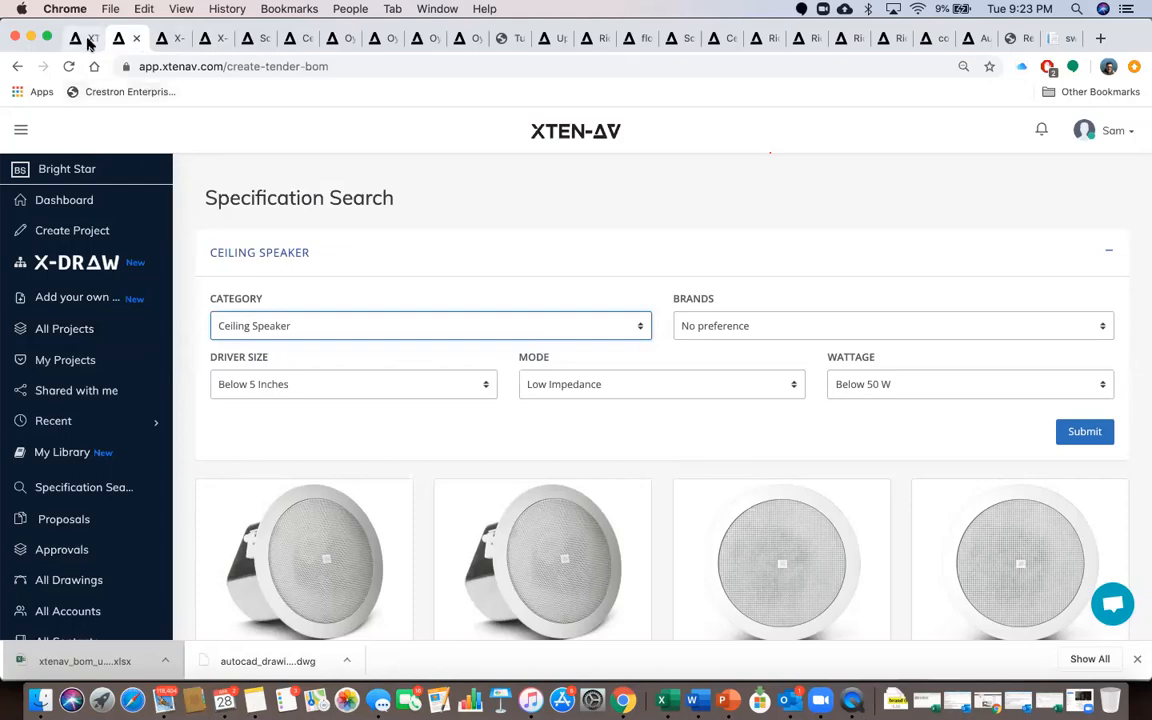
{"action": "left_click", "coordinate": [337, 39]}
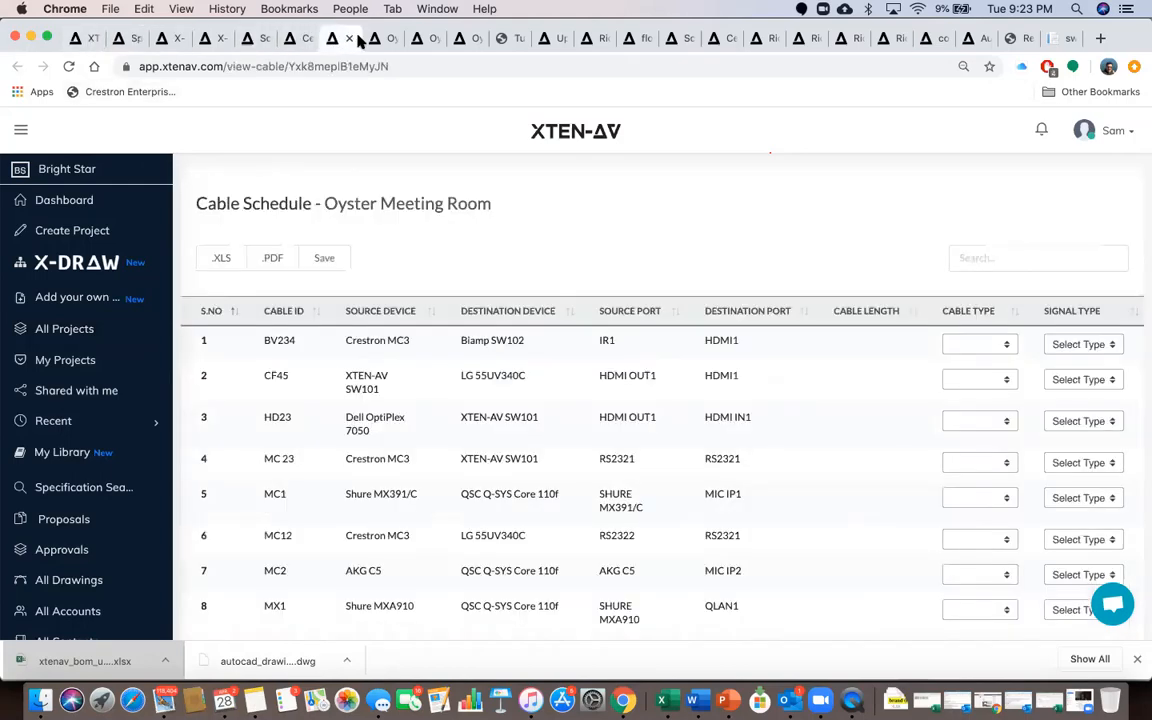
{"action": "left_click", "coordinate": [380, 39]}
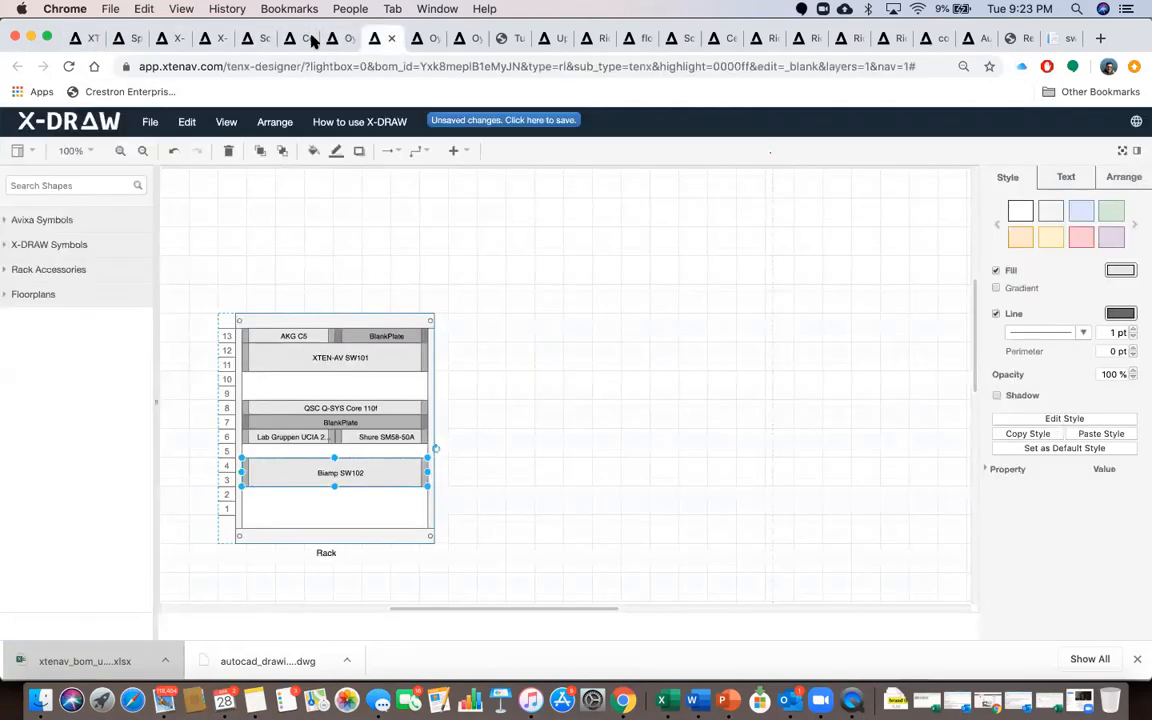
{"action": "left_click", "coordinate": [125, 39]}
{"action": "left_click", "coordinate": [163, 38]}
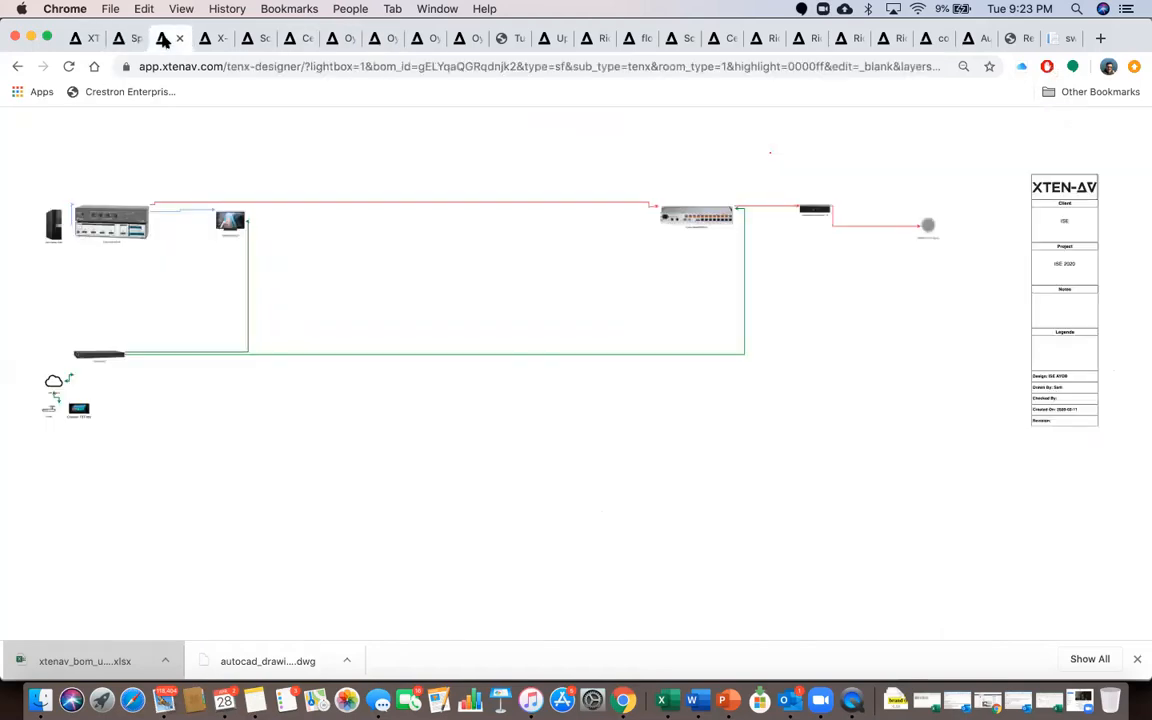
{"action": "left_click", "coordinate": [121, 38]}
Return to the design overview and create a new proposal based on the Original BOM
{"action": "left_click", "coordinate": [18, 67]}
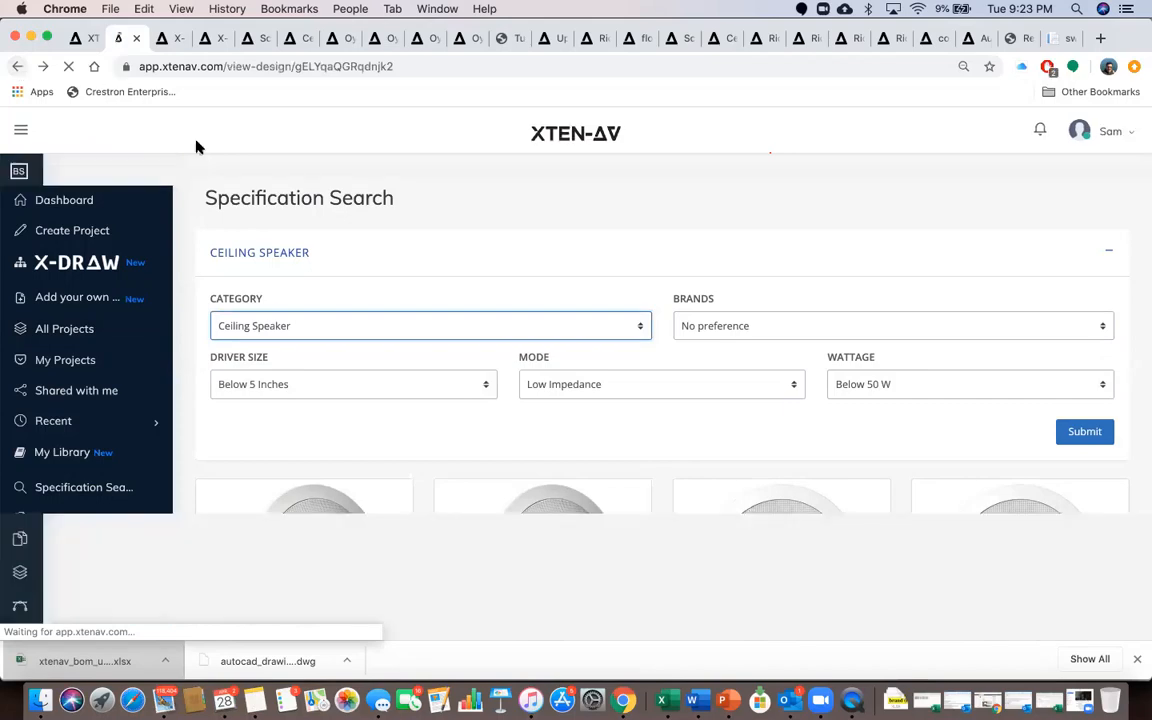
{"action": "scroll", "coordinate": [324, 537], "scroll_direction": "down", "scroll_amount": 5}
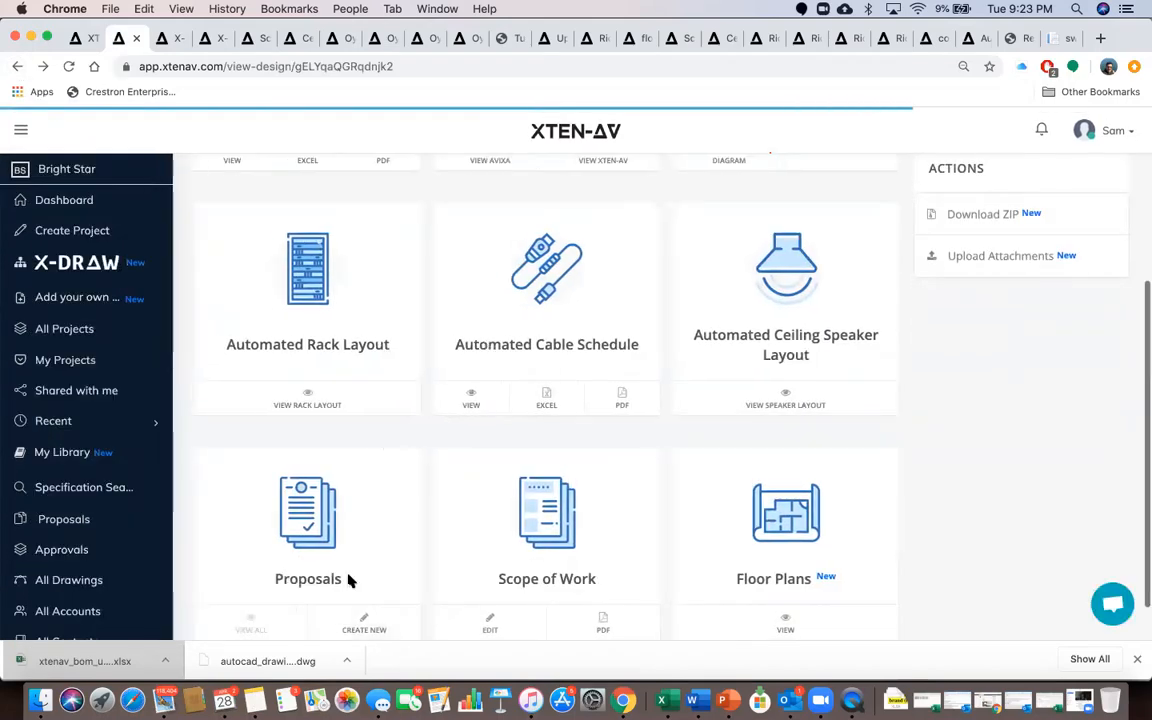
{"action": "scroll", "coordinate": [348, 580], "scroll_direction": "down", "scroll_amount": 1}
{"action": "left_click", "coordinate": [360, 576]}
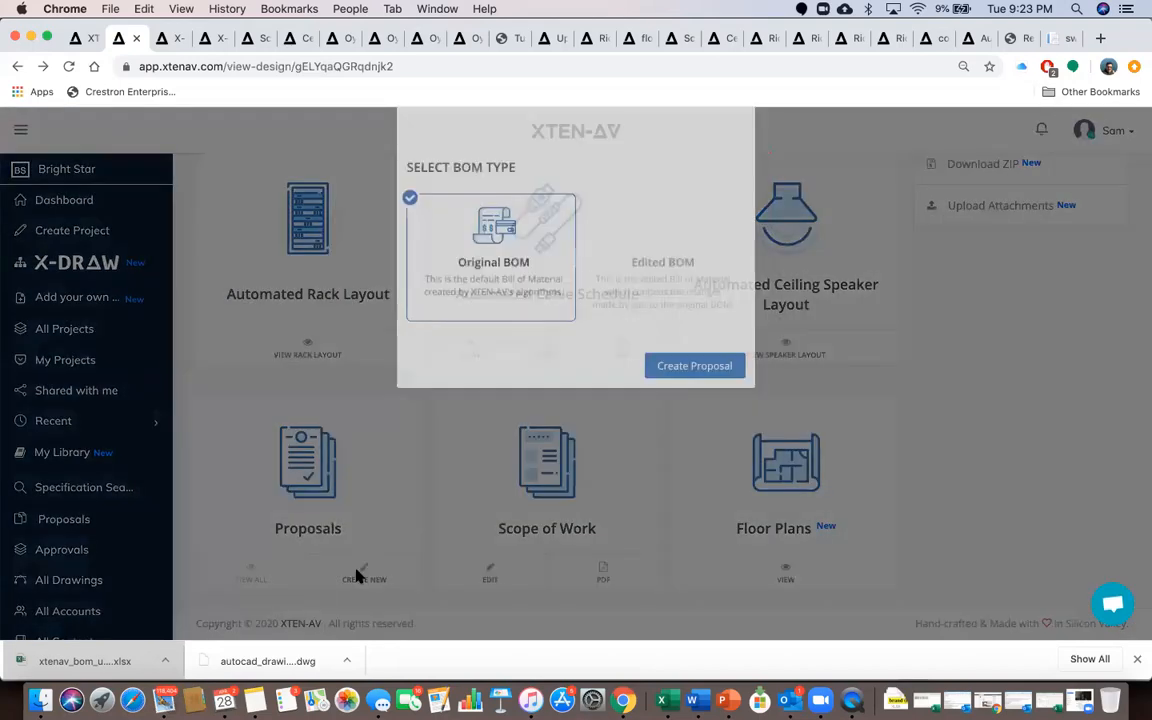
{"action": "left_click", "coordinate": [693, 455]}
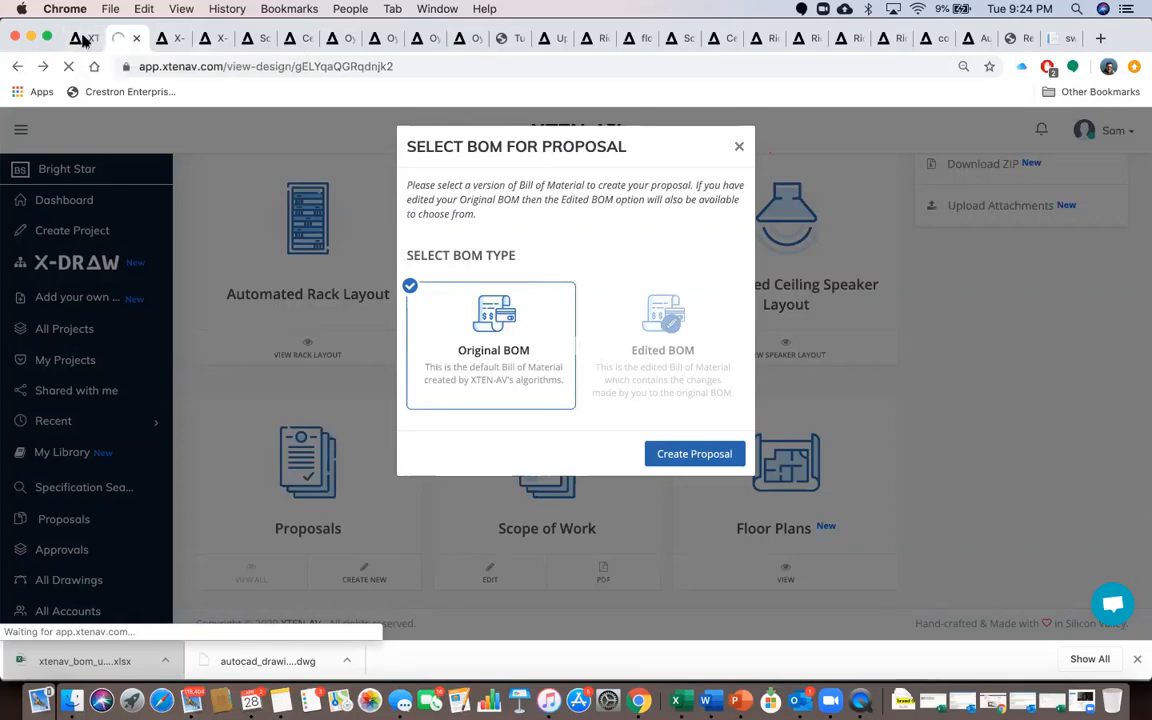
Open Trivia & Tutorials from the Oyster Meeting Room page and look through the XTEN-AV webinars
{"action": "left_click", "coordinate": [82, 38]}
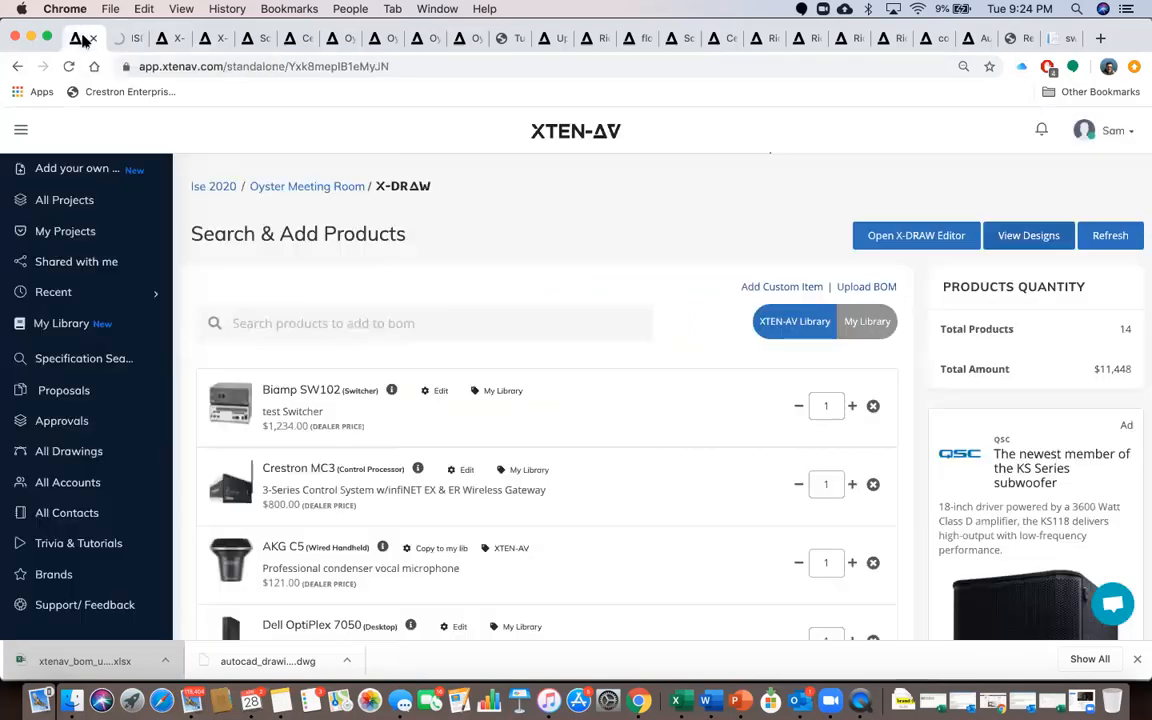
{"action": "left_click", "coordinate": [82, 546]}
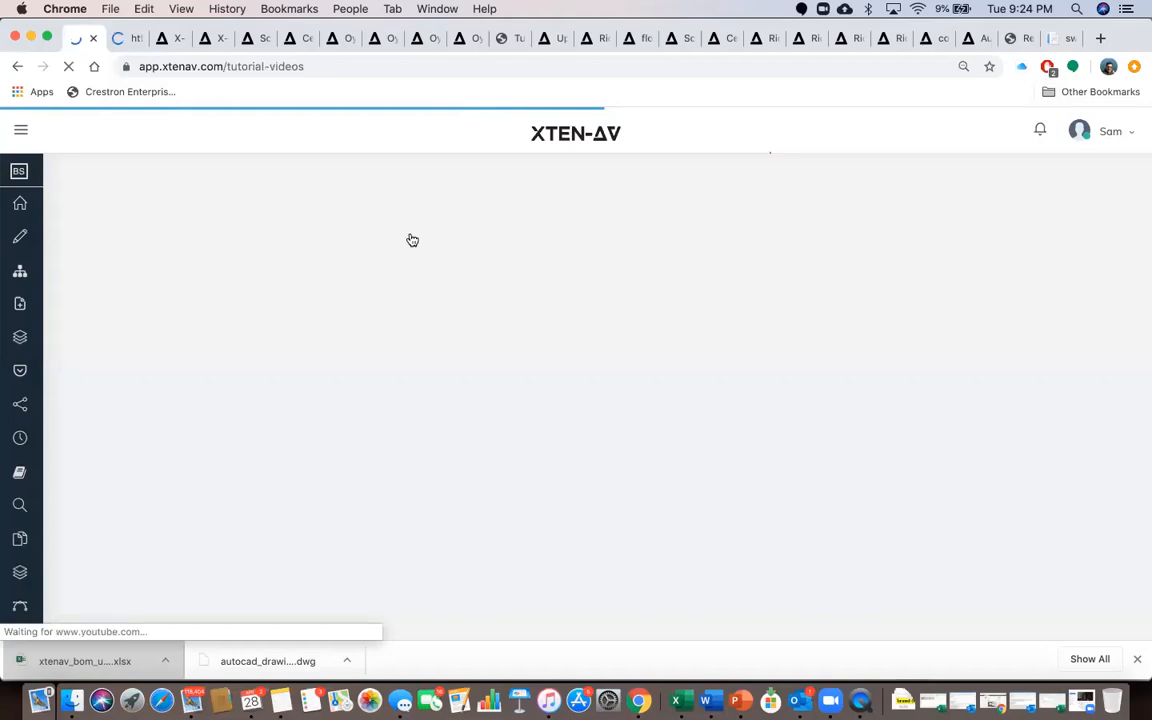
{"action": "scroll", "coordinate": [477, 380], "scroll_direction": "down", "scroll_amount": 4}
{"action": "scroll", "coordinate": [477, 380], "scroll_direction": "down", "scroll_amount": 5}
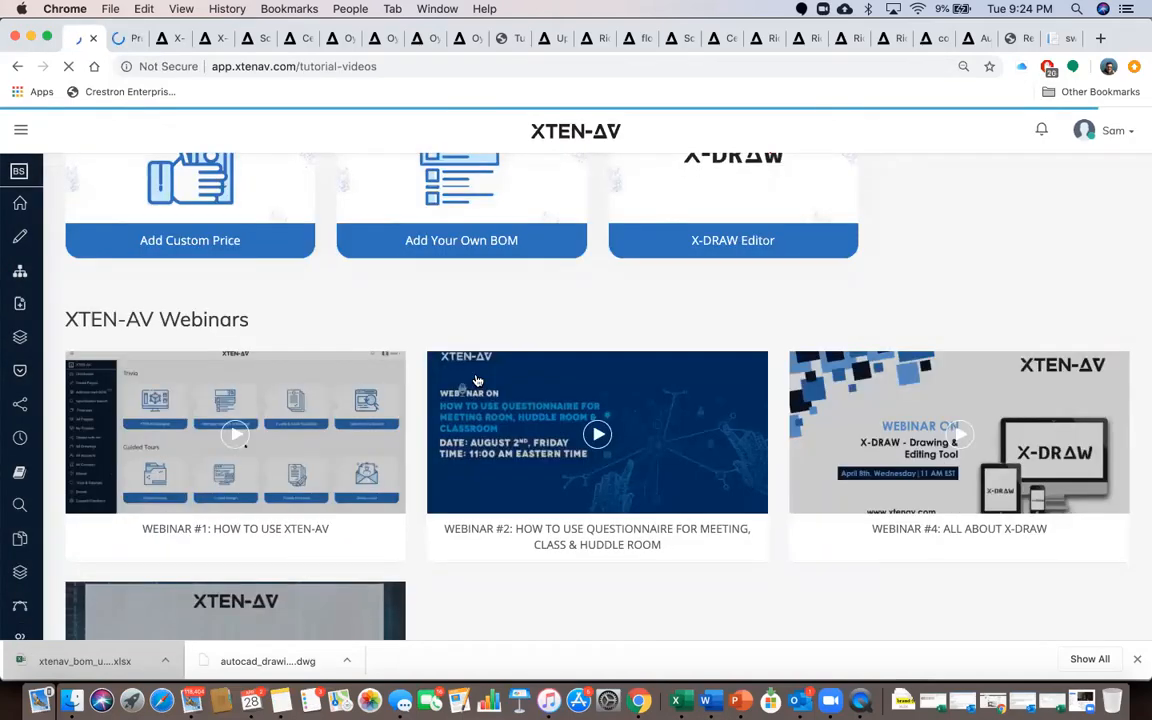
{"action": "scroll", "coordinate": [220, 520], "scroll_direction": "down", "scroll_amount": 3}
{"action": "scroll", "coordinate": [215, 522], "scroll_direction": "down", "scroll_amount": 1}
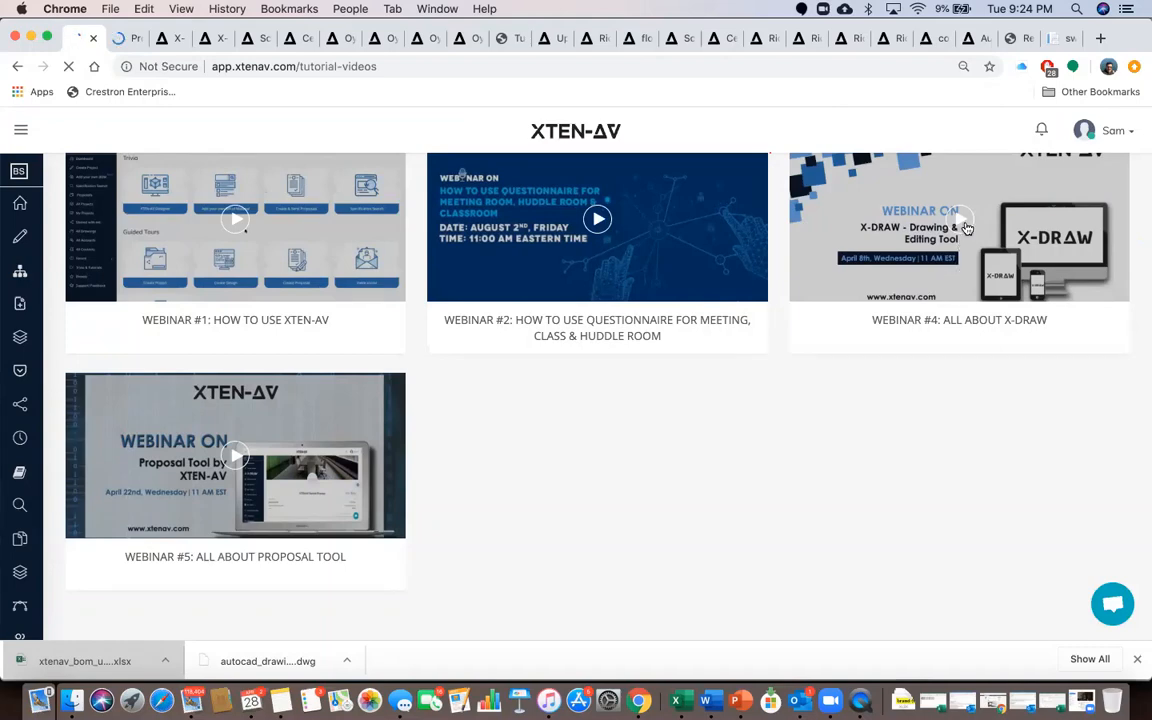
{"action": "scroll", "coordinate": [965, 251], "scroll_direction": "up", "scroll_amount": 1}
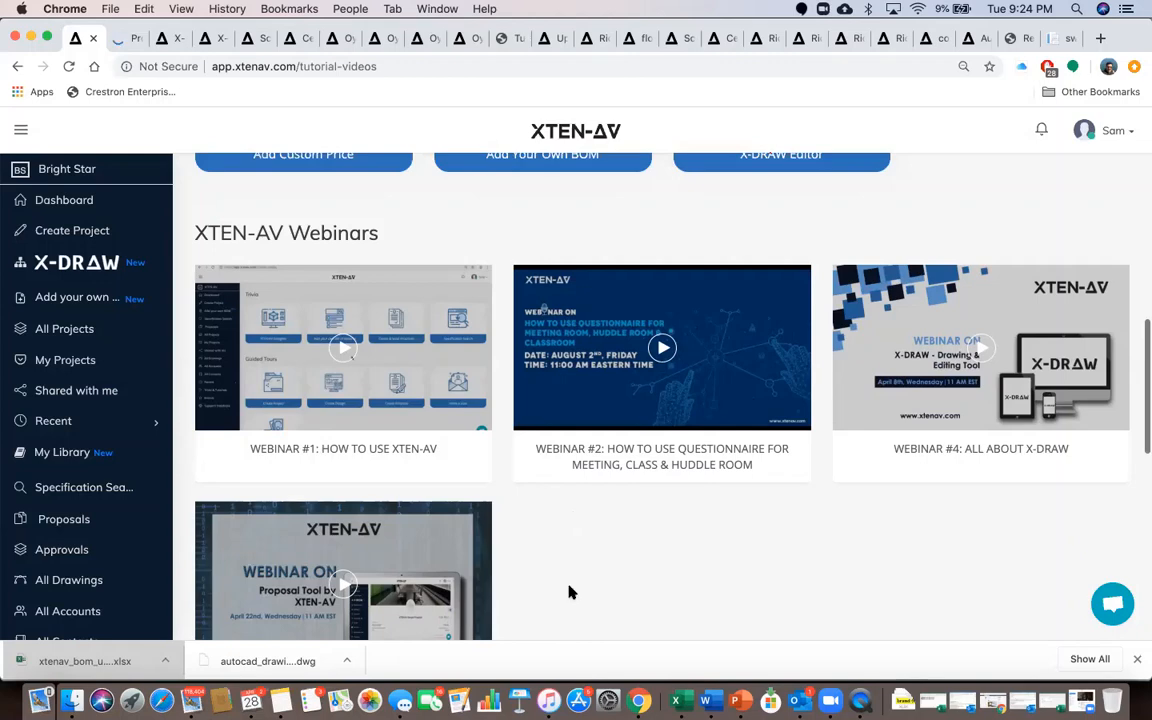
Load the xtenav.com website in place of the line schematic and open its Events page
{"action": "left_click", "coordinate": [207, 39]}
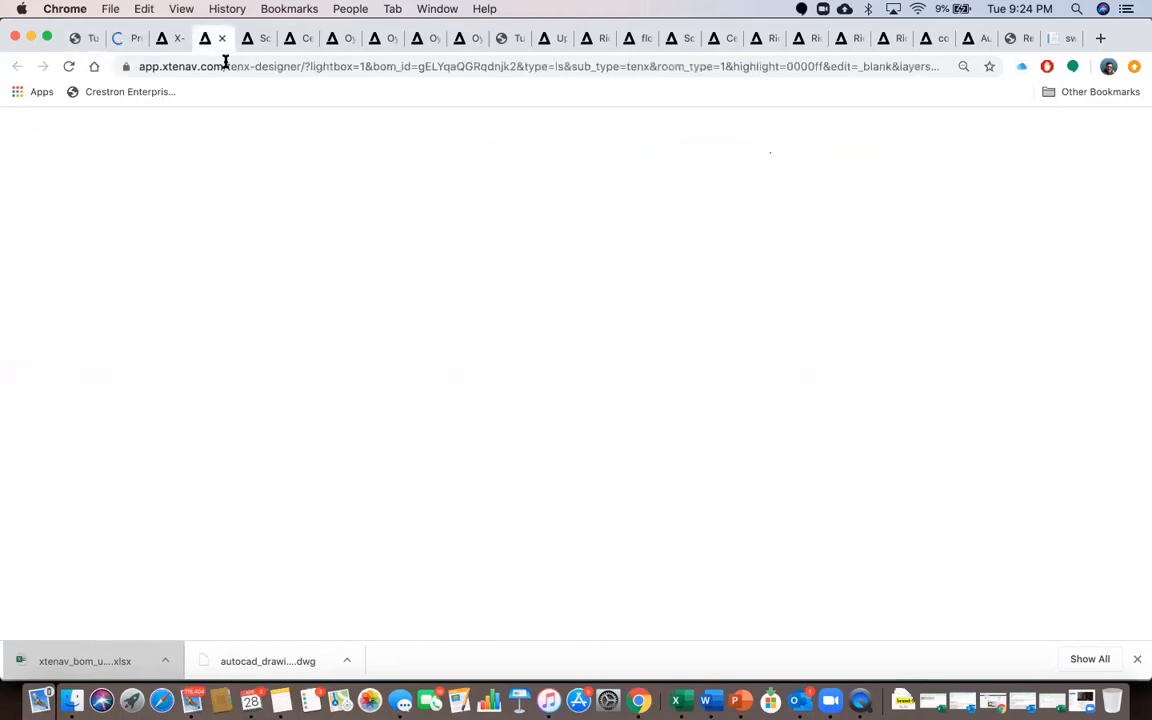
{"action": "left_click", "coordinate": [226, 64]}
{"action": "type", "text": "xten"}
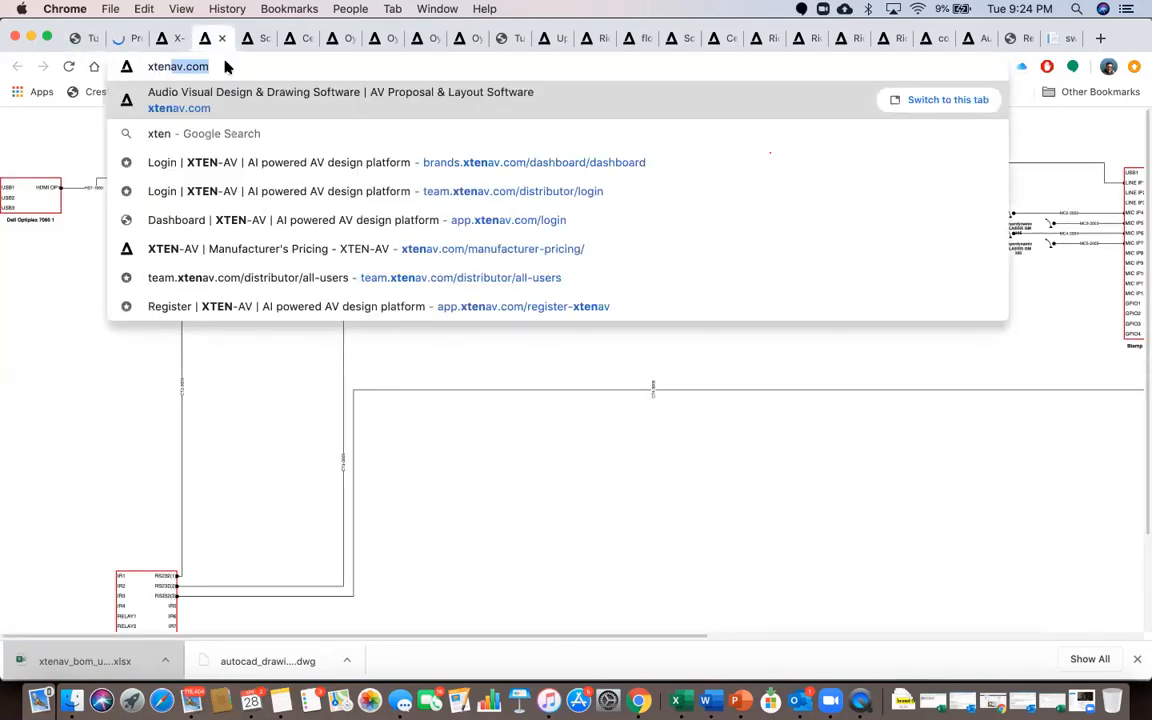
{"action": "key", "text": "Return"}
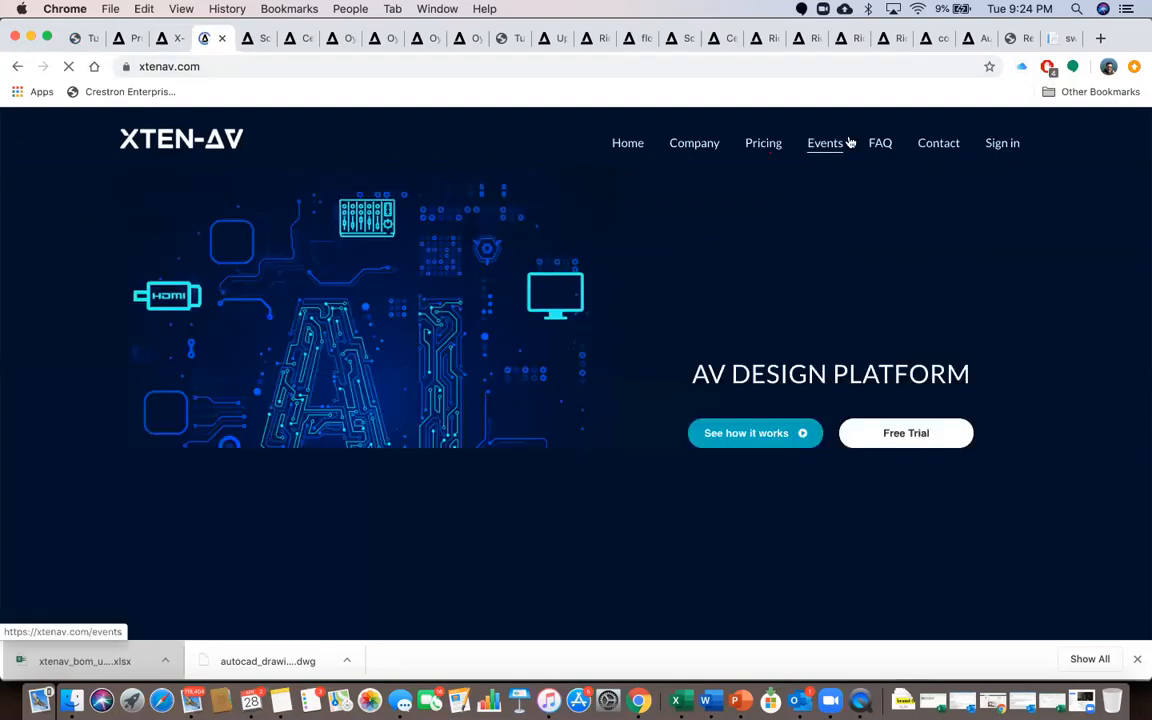
{"action": "left_click", "coordinate": [831, 147]}
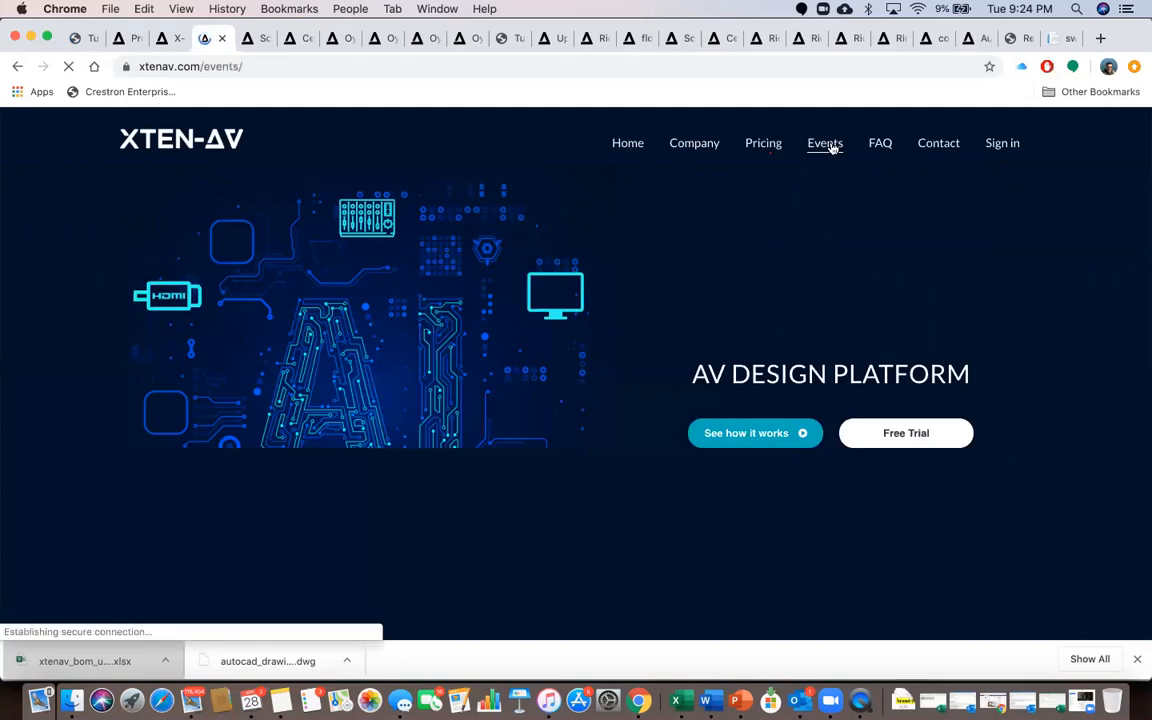
Check the design proposal page and go back over the webinar list on the tutorial videos page
{"action": "left_click", "coordinate": [168, 38]}
{"action": "left_click", "coordinate": [123, 42]}
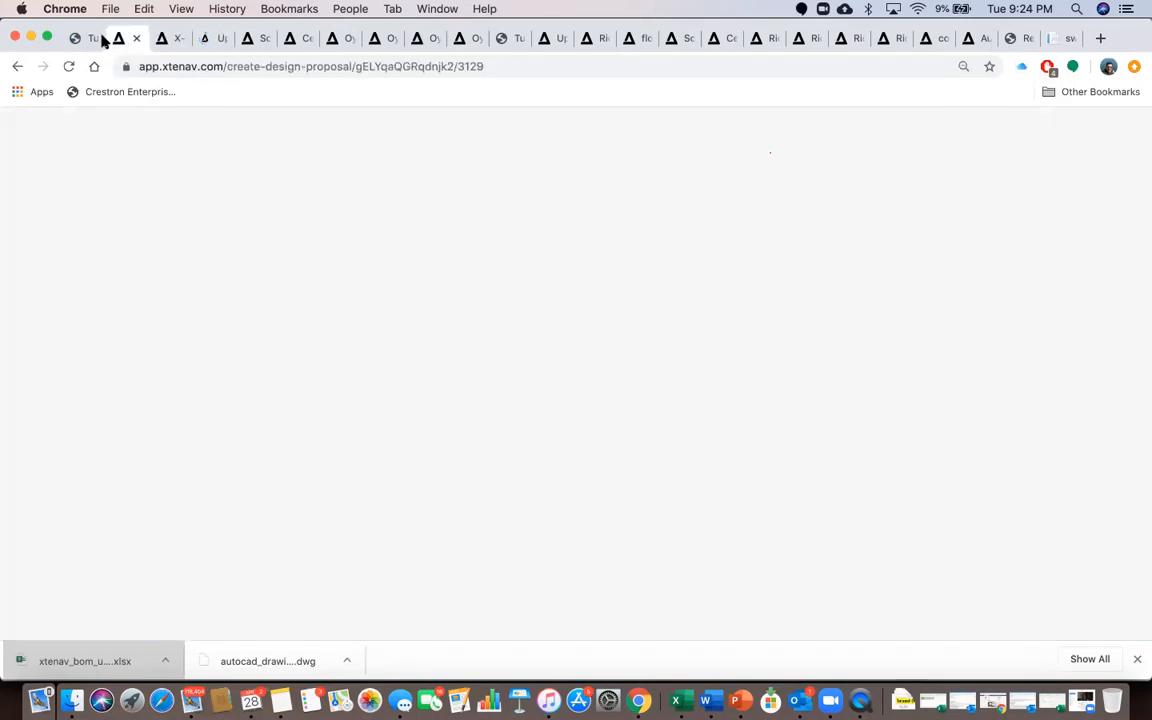
{"action": "left_click", "coordinate": [89, 40]}
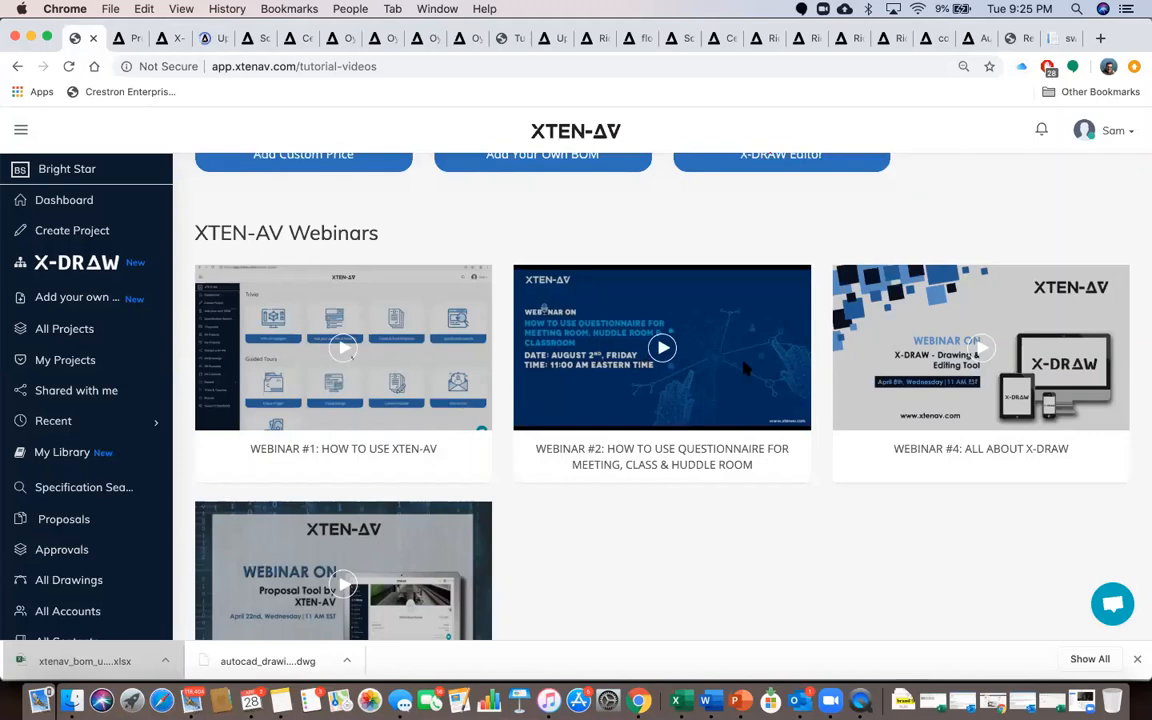
{"action": "scroll", "coordinate": [793, 386], "scroll_direction": "down", "scroll_amount": 5}
{"action": "scroll", "coordinate": [787, 443], "scroll_direction": "up", "scroll_amount": 4}
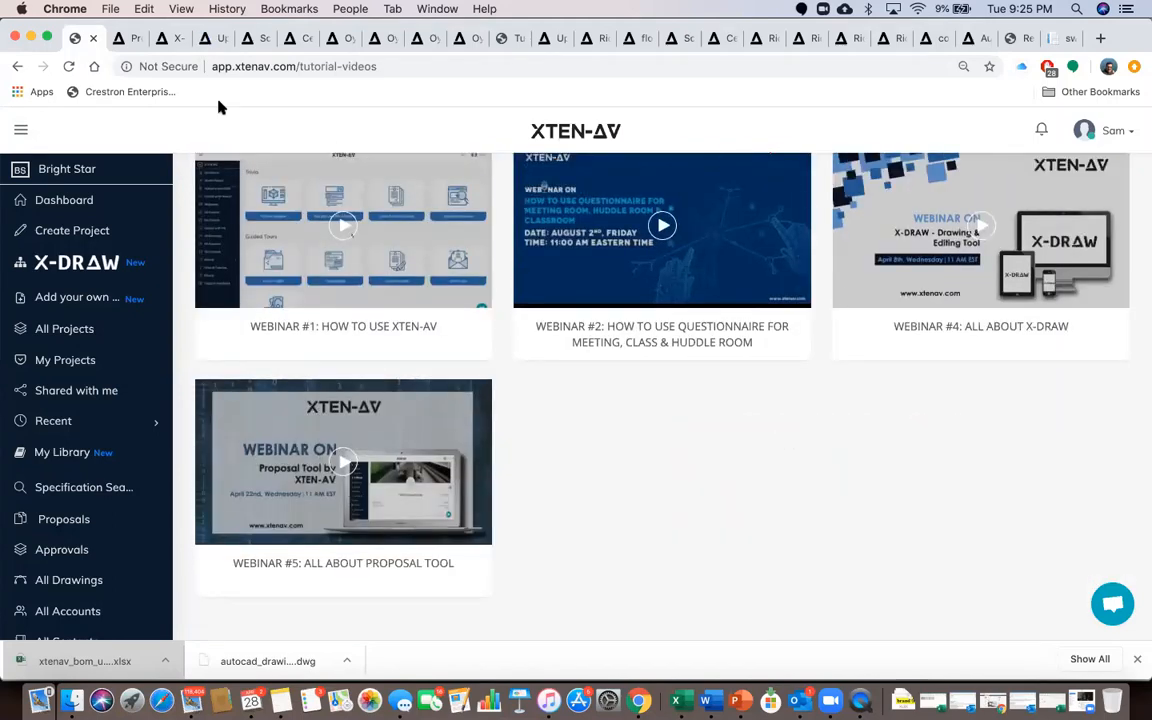
Bring up the design proposal page again and close the browser's downloads bar
{"action": "left_click", "coordinate": [125, 40]}
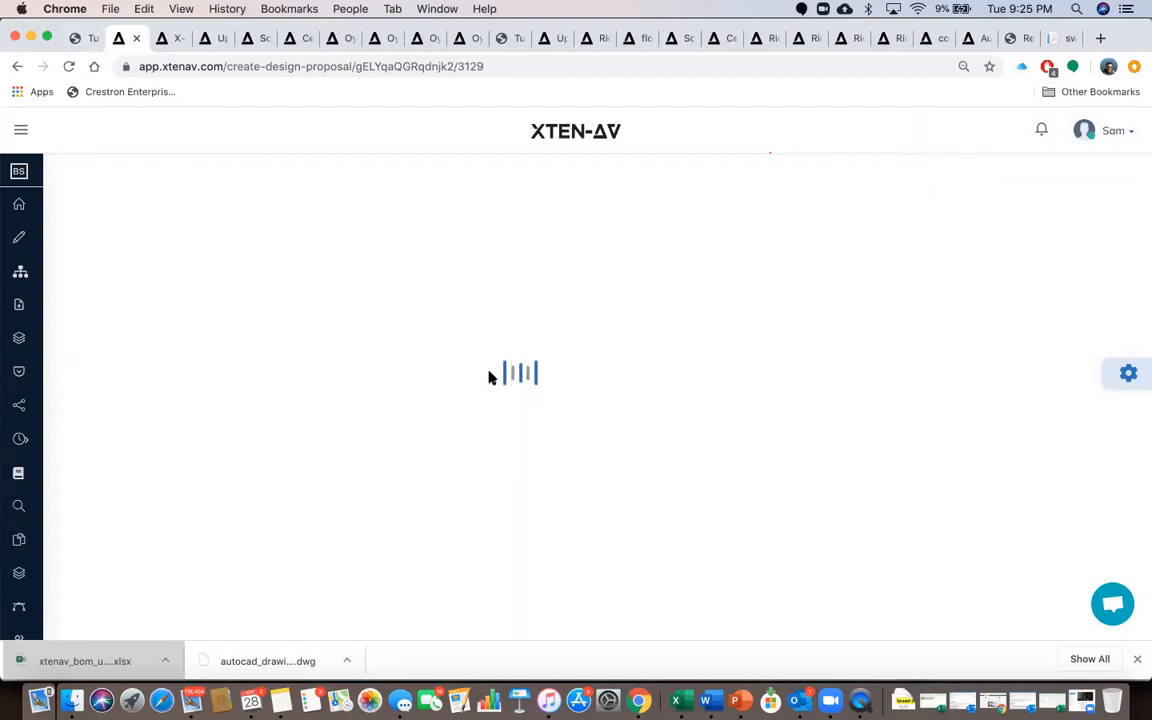
{"action": "left_click", "coordinate": [1137, 659]}
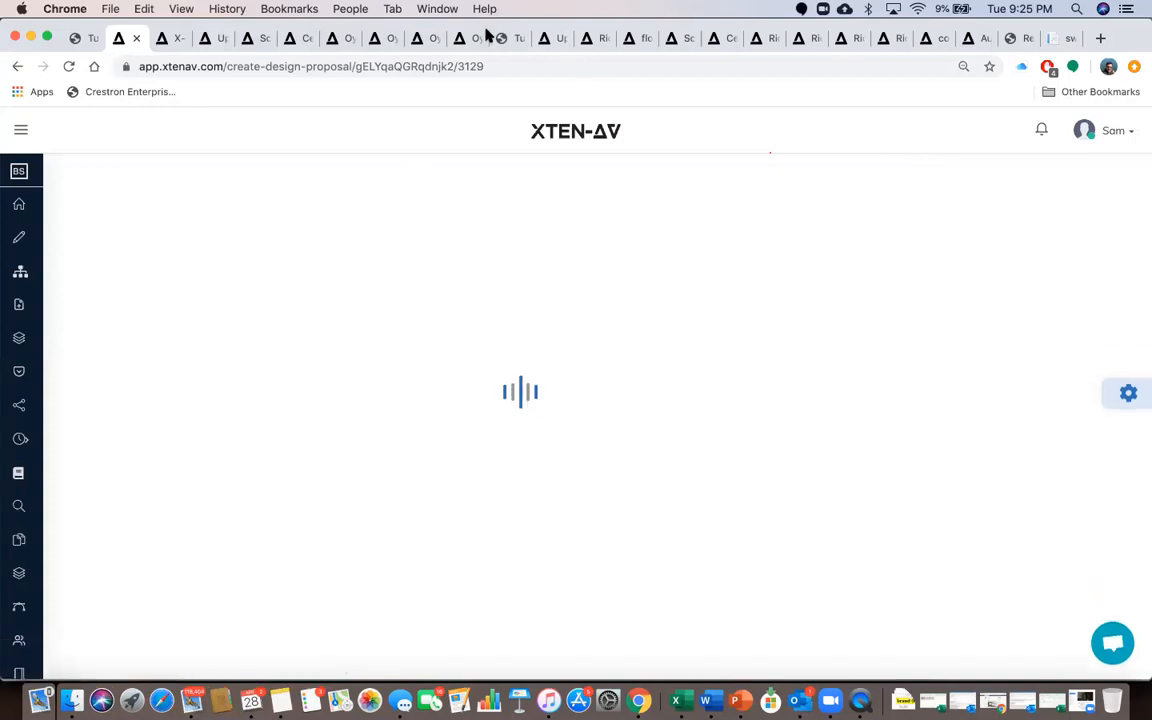
Reload the ISE AYOB 2 proposal page and switch image editing for its cover banner and company logo on and off
{"action": "key", "text": "super+r"}
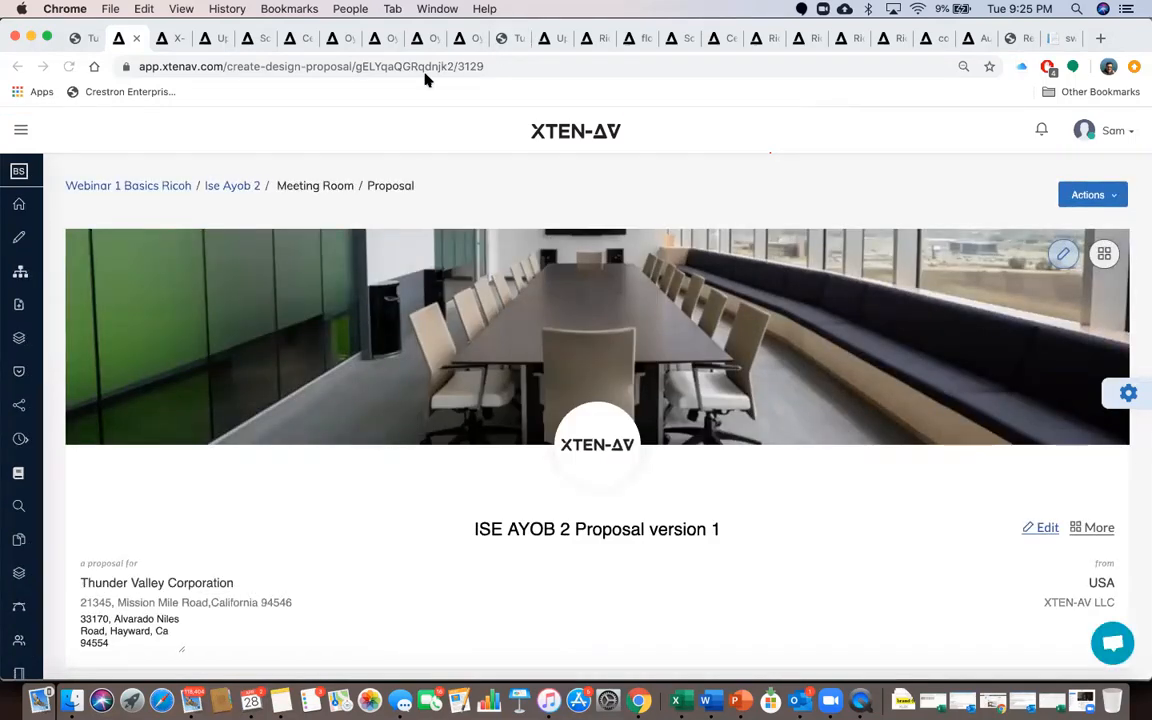
{"action": "scroll", "coordinate": [595, 368], "scroll_direction": "down", "scroll_amount": 2}
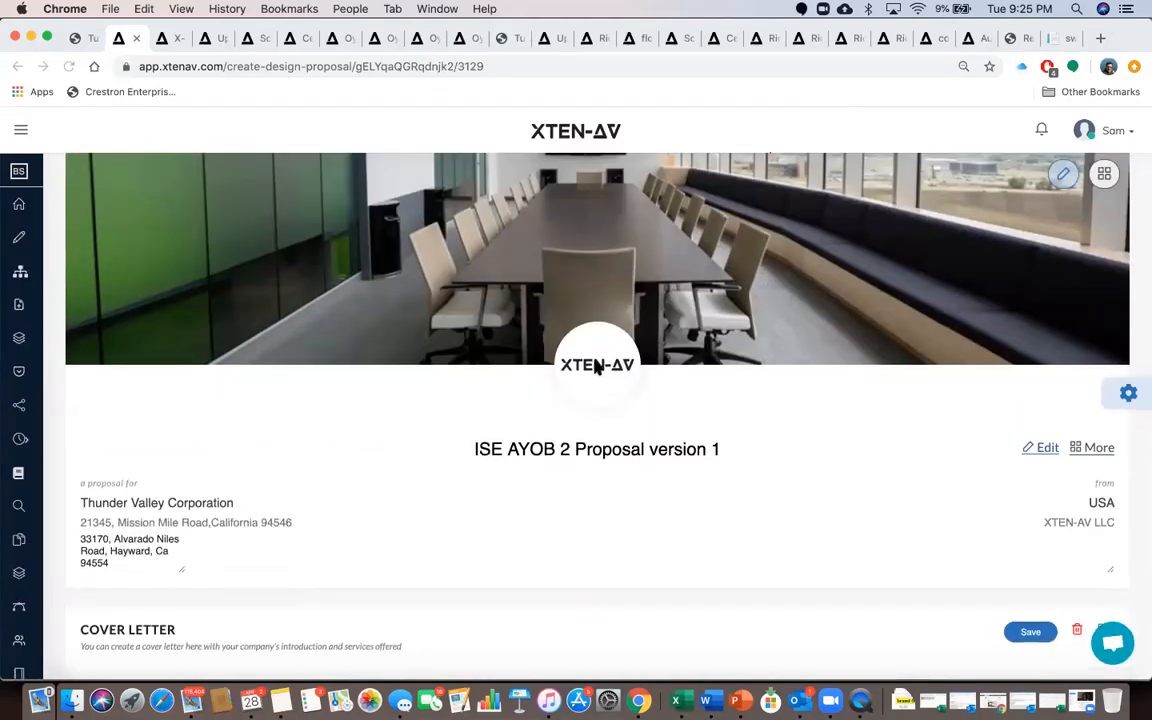
{"action": "scroll", "coordinate": [597, 368], "scroll_direction": "up", "scroll_amount": 2}
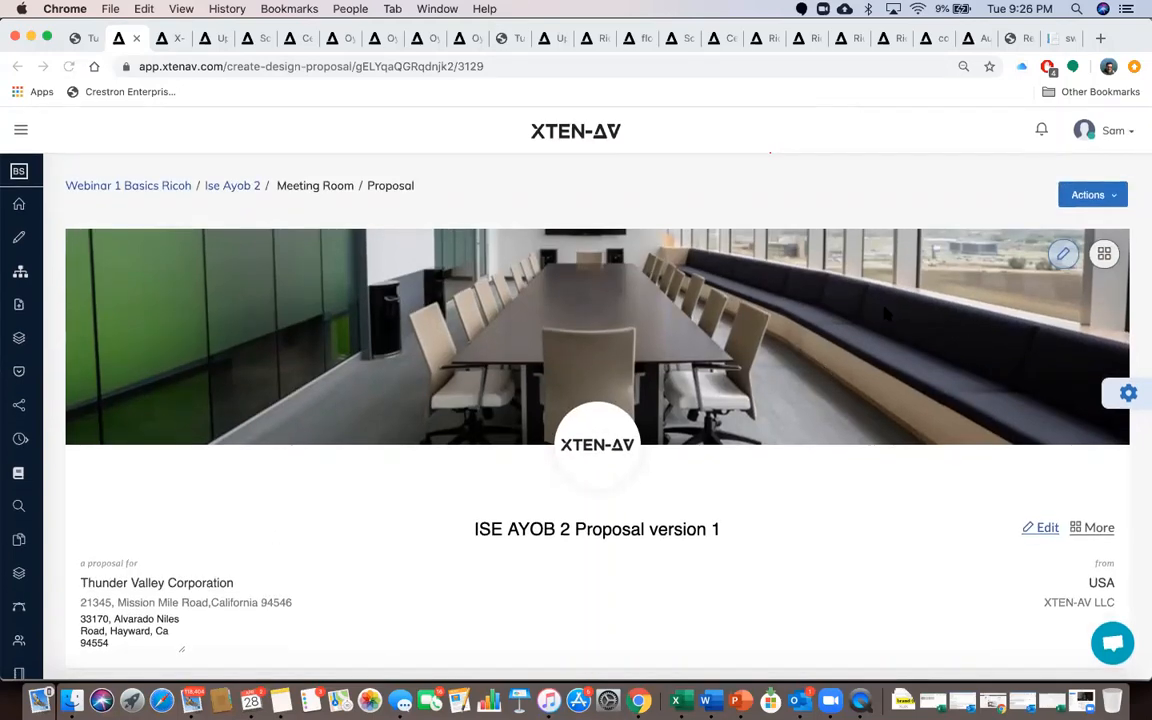
{"action": "left_click", "coordinate": [1063, 259]}
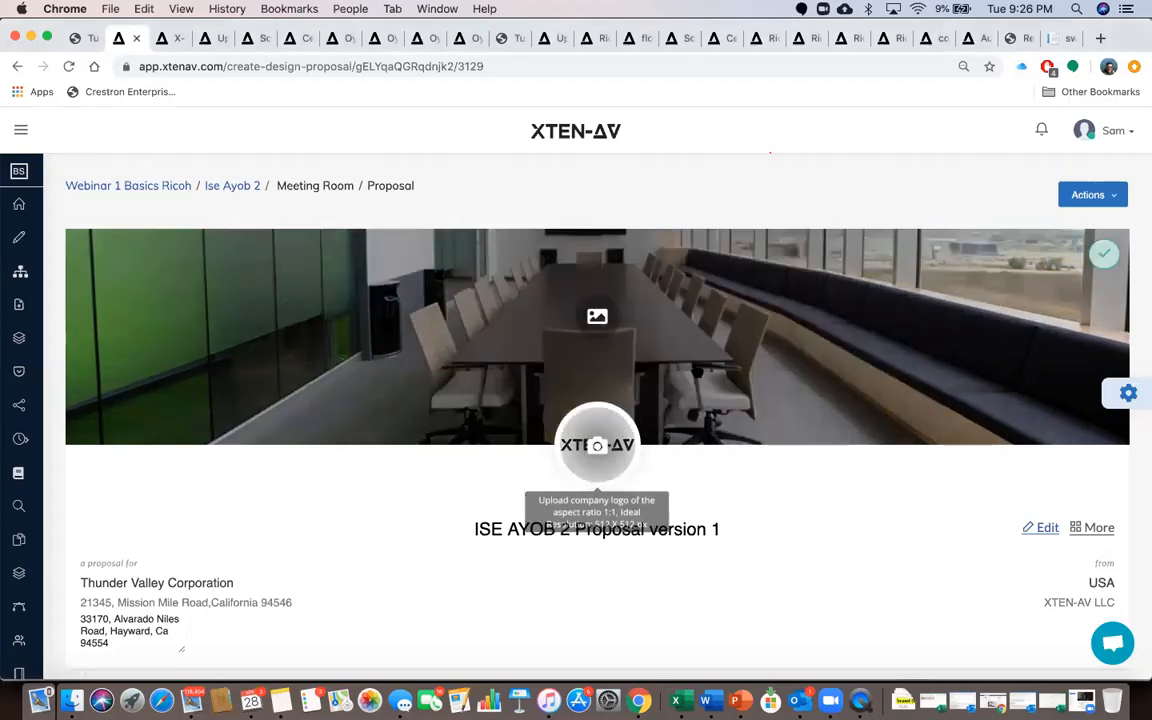
{"action": "left_click", "coordinate": [1104, 253]}
{"action": "scroll", "coordinate": [848, 502], "scroll_direction": "down", "scroll_amount": 2}
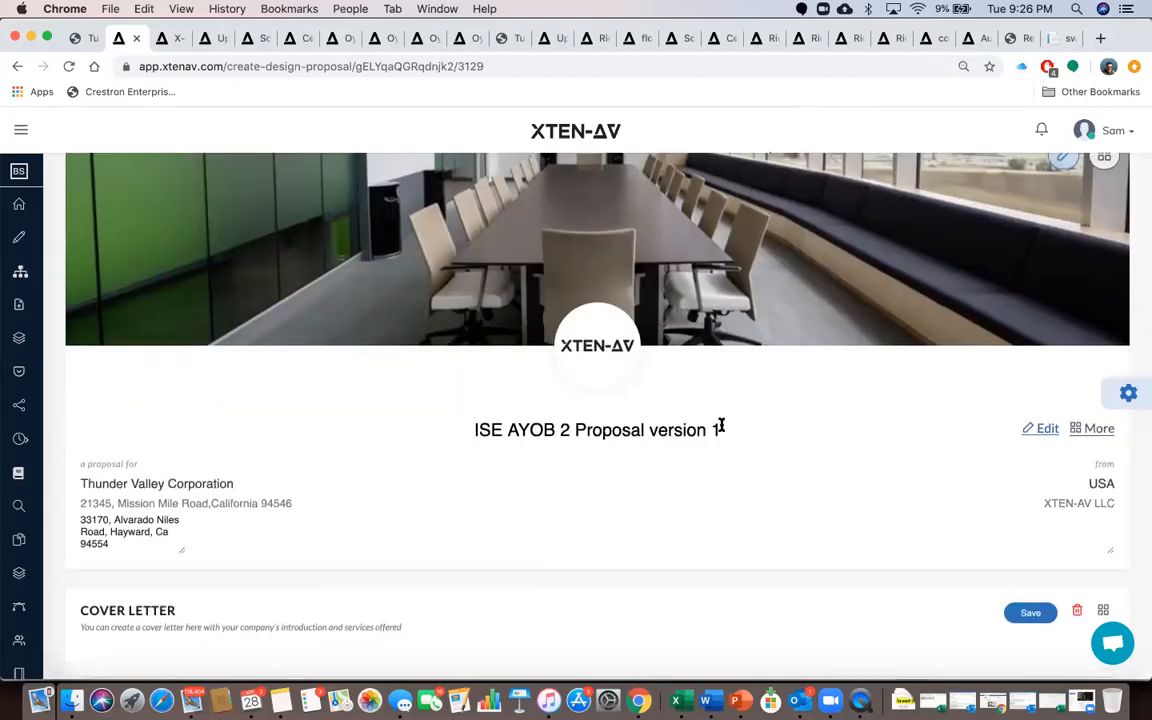
Review the proposal's cover letter, project description and the Areas & Items summary table
{"action": "scroll", "coordinate": [910, 506], "scroll_direction": "down", "scroll_amount": 5}
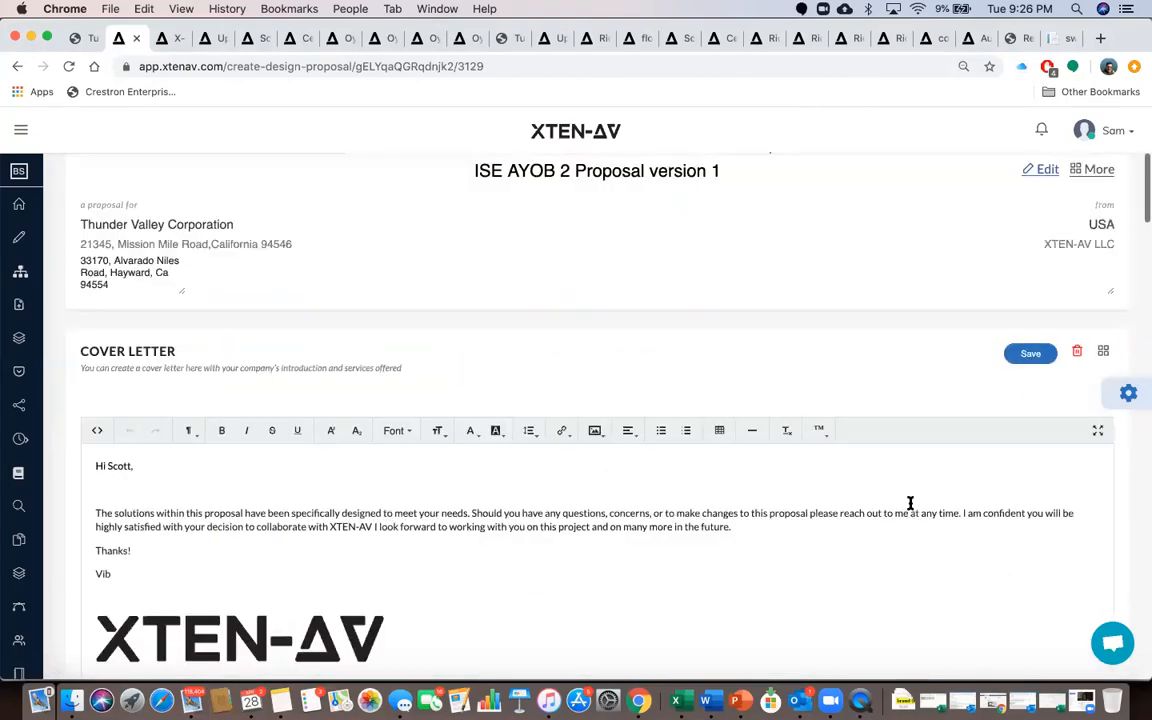
{"action": "scroll", "coordinate": [663, 430], "scroll_direction": "down", "scroll_amount": 5}
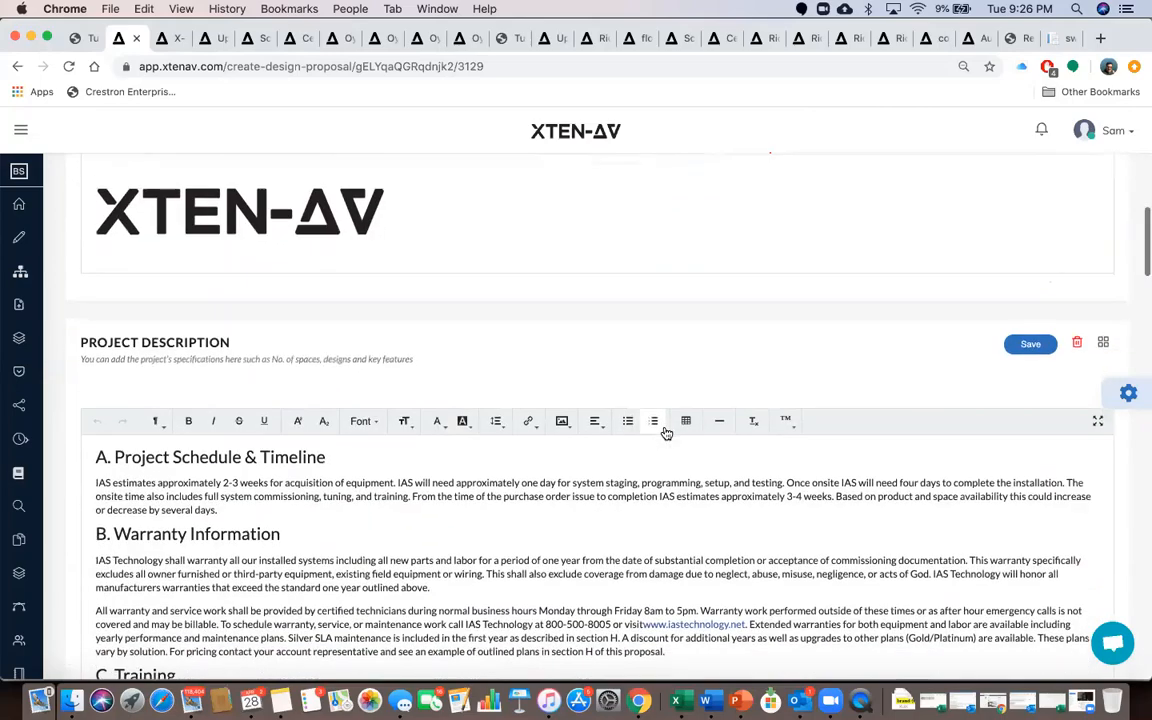
{"action": "scroll", "coordinate": [666, 433], "scroll_direction": "down", "scroll_amount": 4}
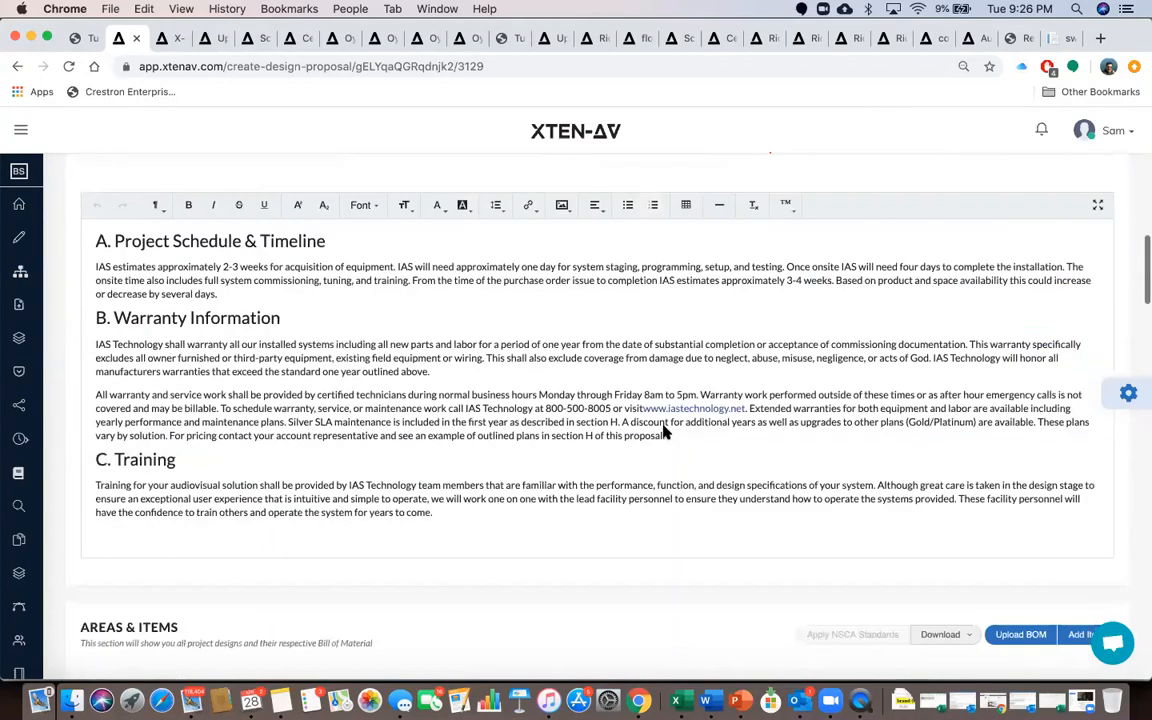
{"action": "scroll", "coordinate": [666, 432], "scroll_direction": "up", "scroll_amount": 6}
{"action": "scroll", "coordinate": [664, 432], "scroll_direction": "down", "scroll_amount": 14}
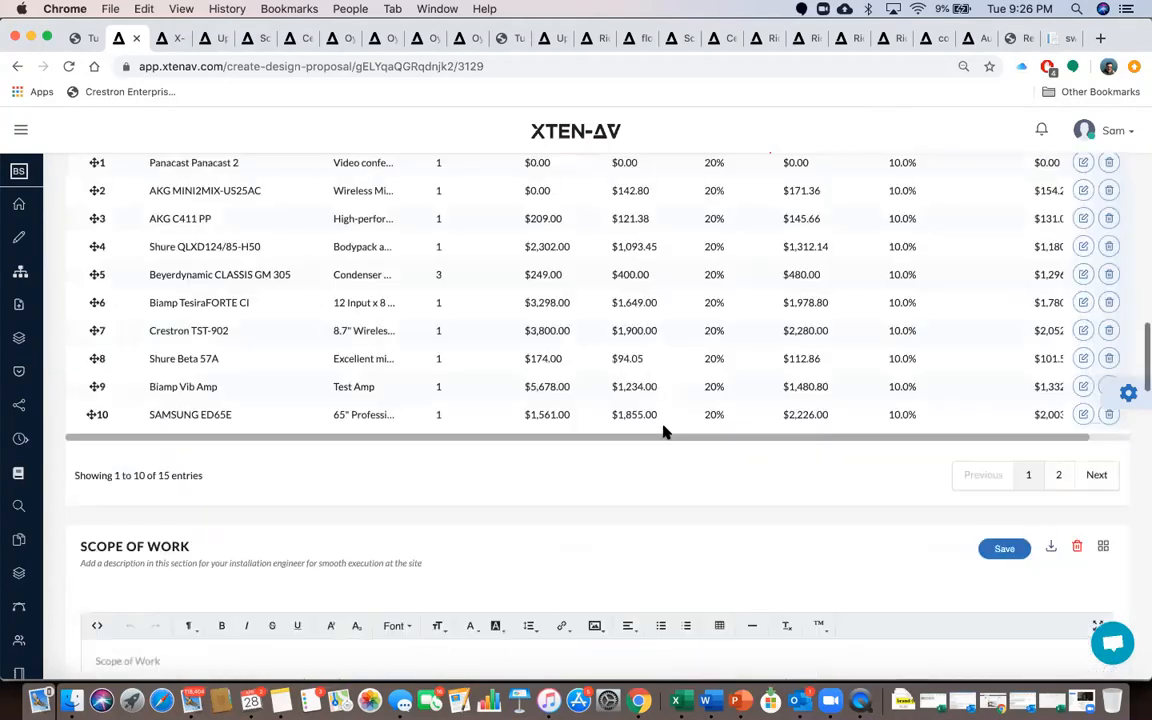
{"action": "scroll", "coordinate": [664, 432], "scroll_direction": "up", "scroll_amount": 2}
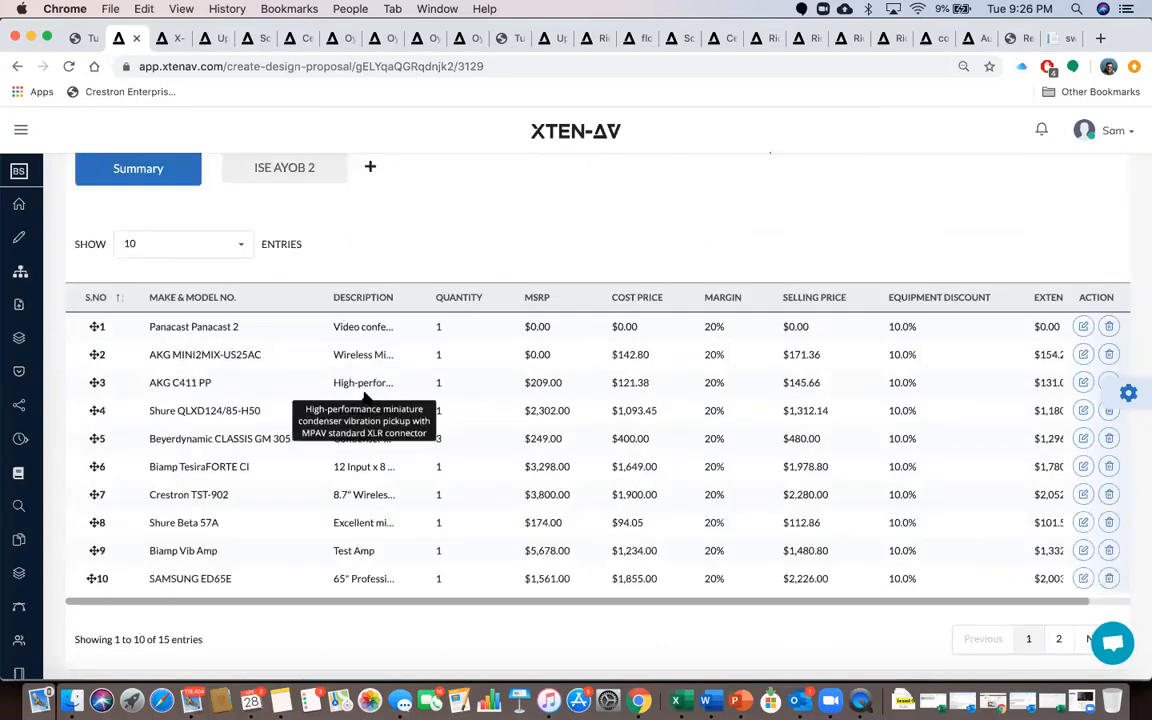
{"action": "scroll", "coordinate": [368, 390], "scroll_direction": "up", "scroll_amount": 2}
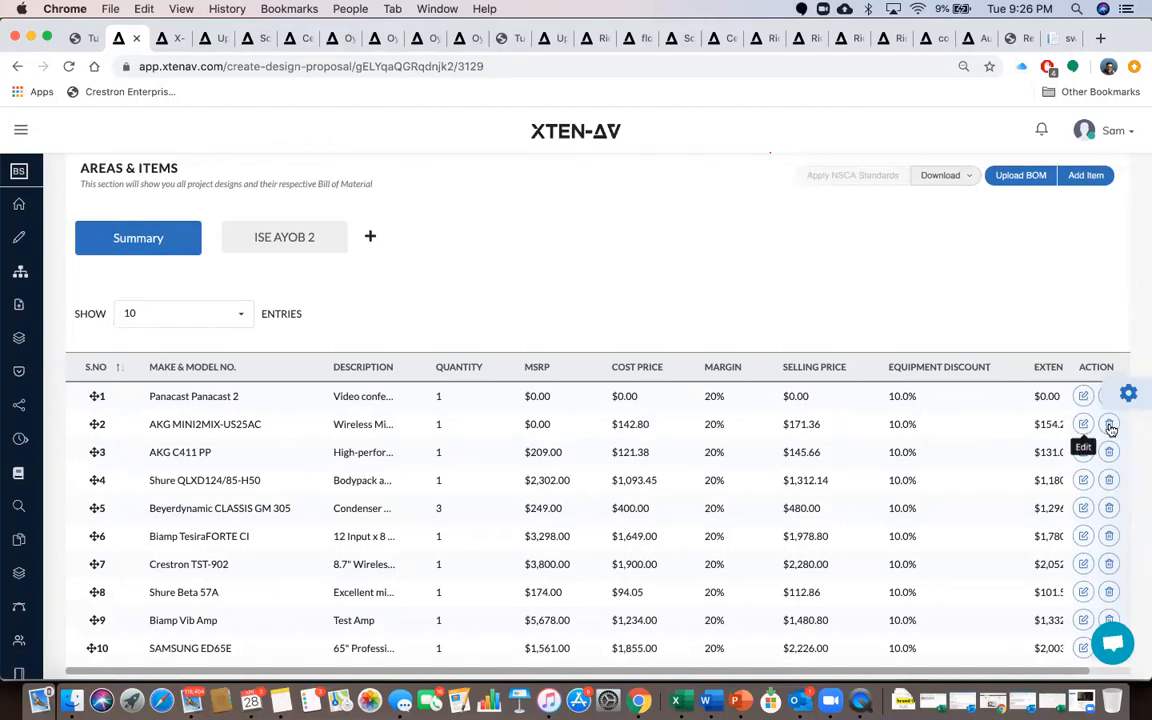
Open the proposal settings and examine the advanced cumulative labor costs, custom labor sections and SLA options
{"action": "left_click", "coordinate": [1126, 395]}
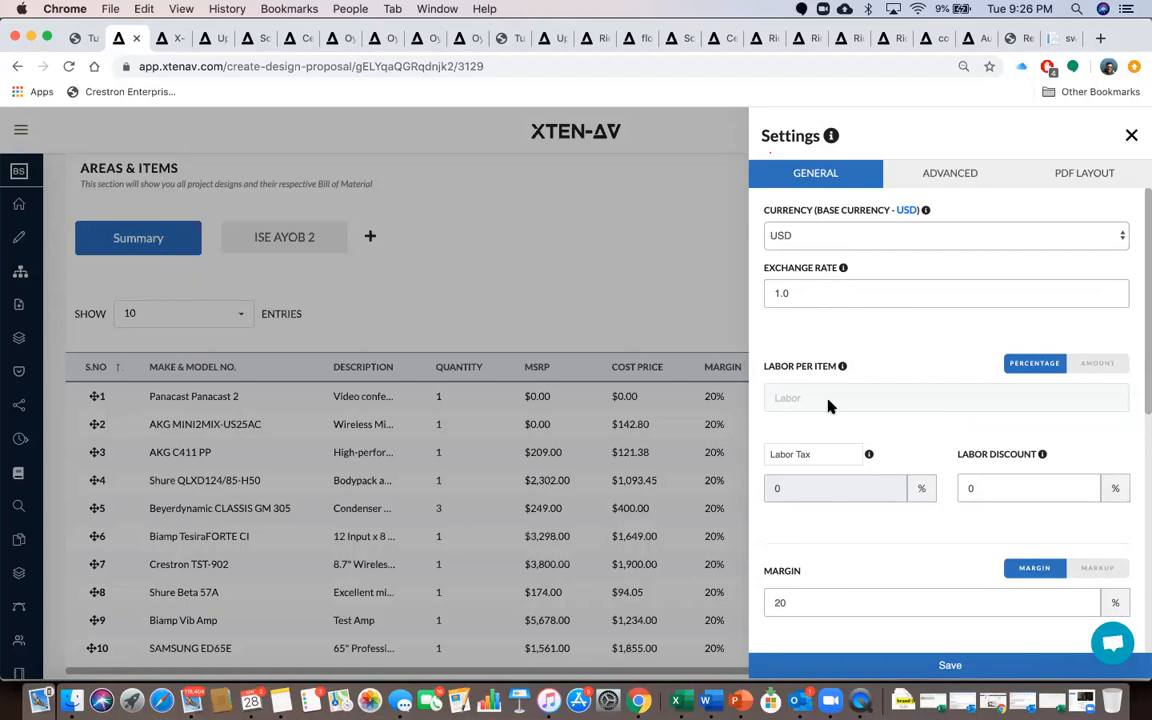
{"action": "left_click", "coordinate": [950, 174]}
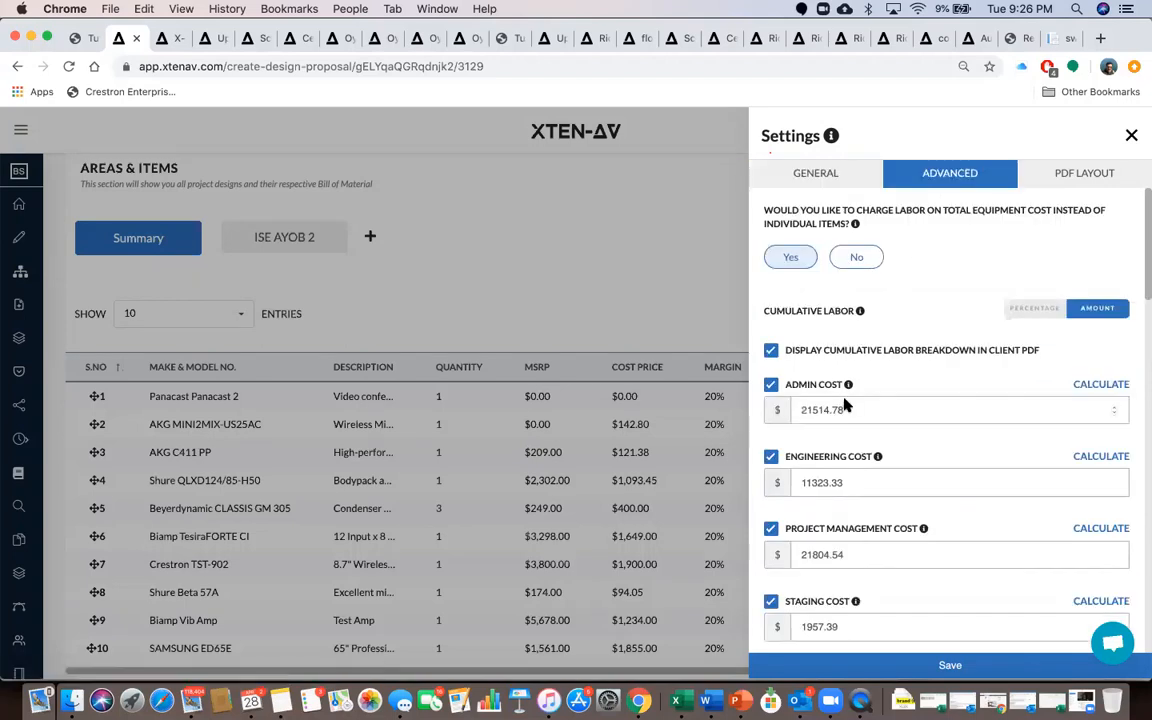
{"action": "scroll", "coordinate": [846, 399], "scroll_direction": "down", "scroll_amount": 5}
{"action": "scroll", "coordinate": [846, 404], "scroll_direction": "down", "scroll_amount": 5}
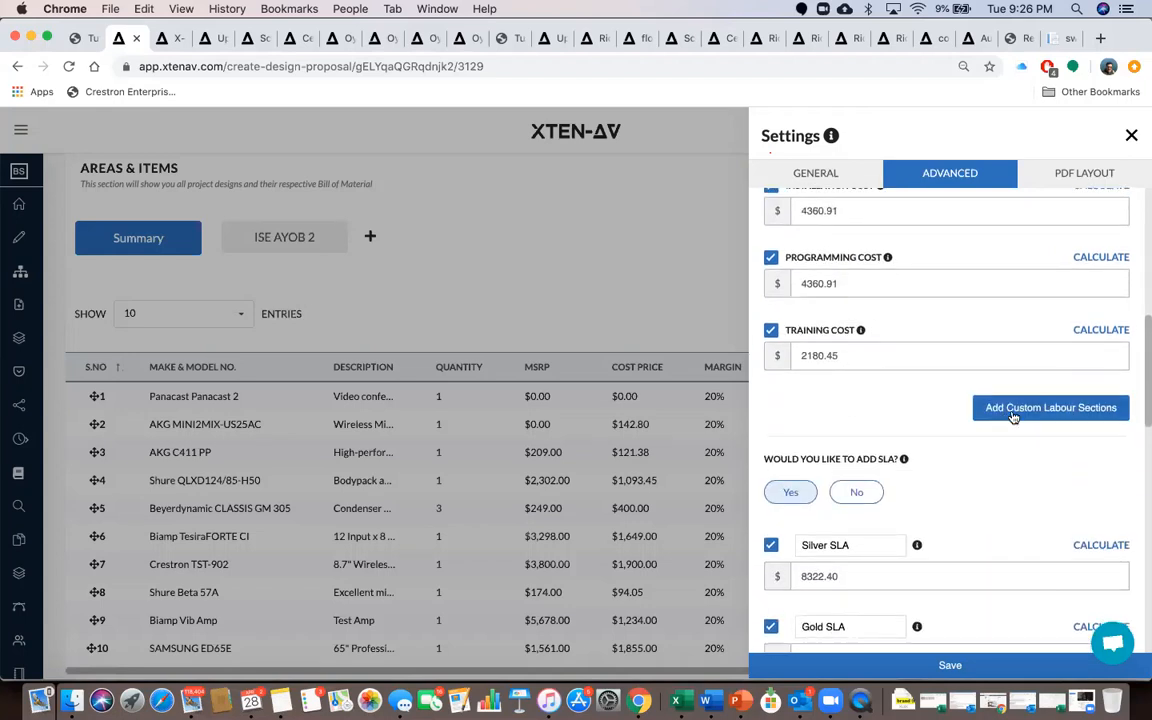
Examine the general proposal settings for margin or markup, tax, equipment discount and shipping
{"action": "left_click", "coordinate": [827, 176]}
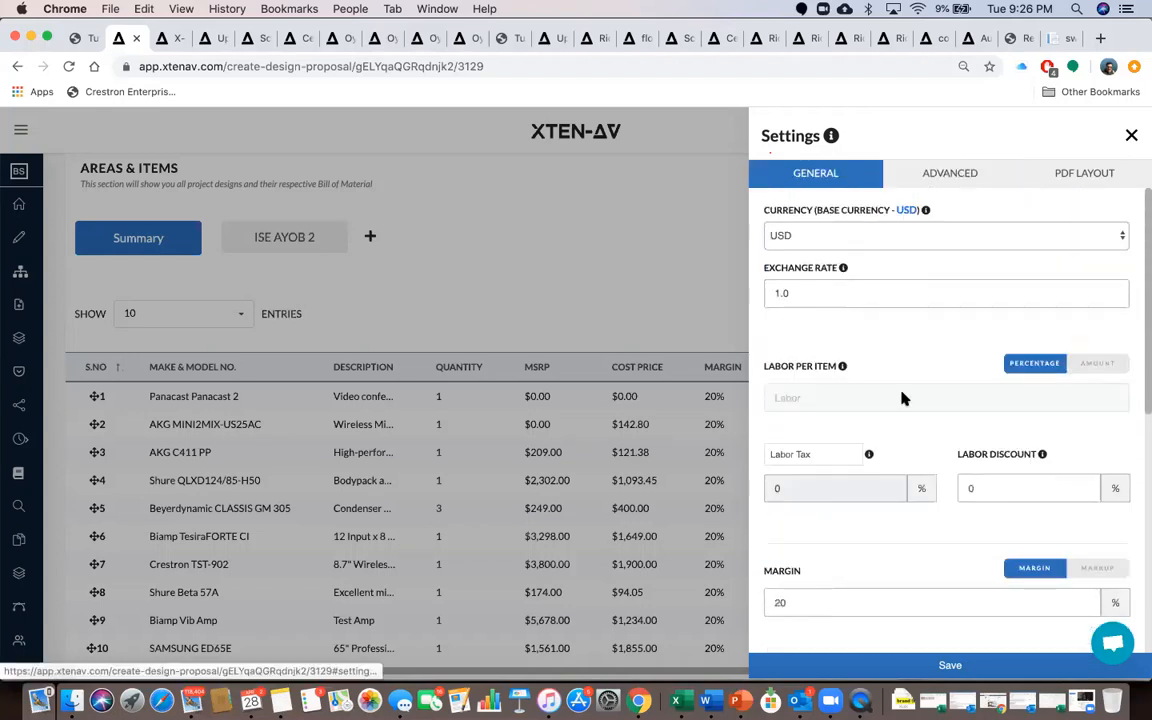
{"action": "scroll", "coordinate": [901, 398], "scroll_direction": "down", "scroll_amount": 5}
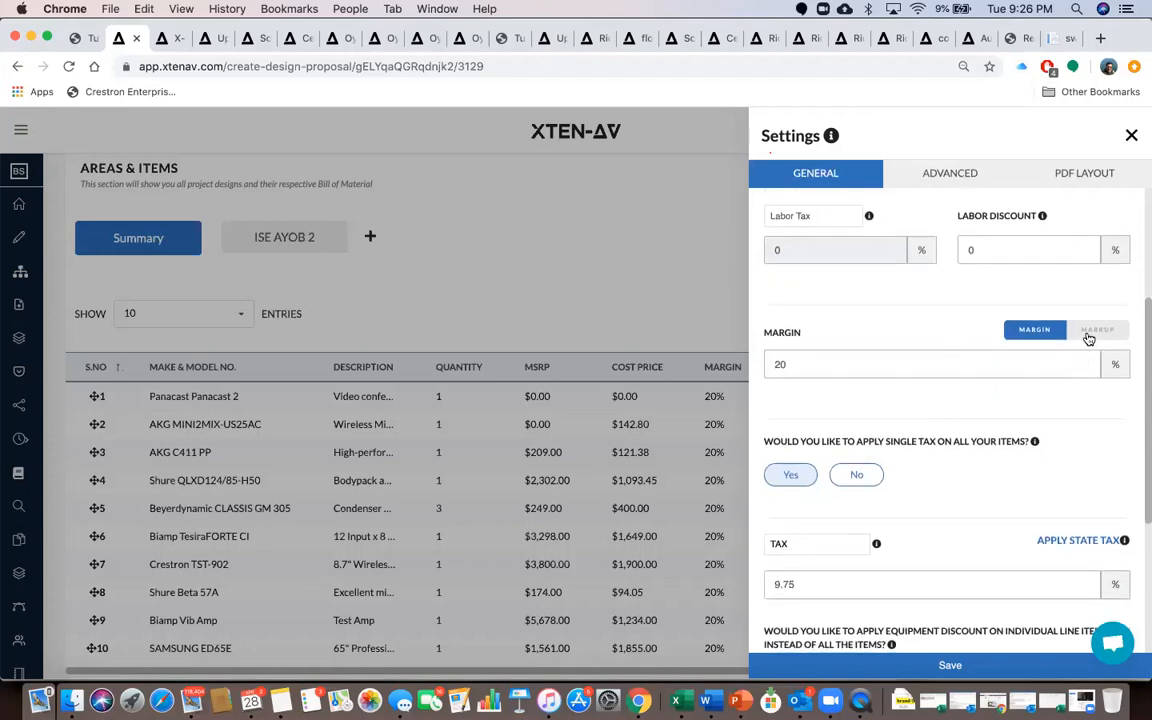
{"action": "scroll", "coordinate": [902, 390], "scroll_direction": "down", "scroll_amount": 3}
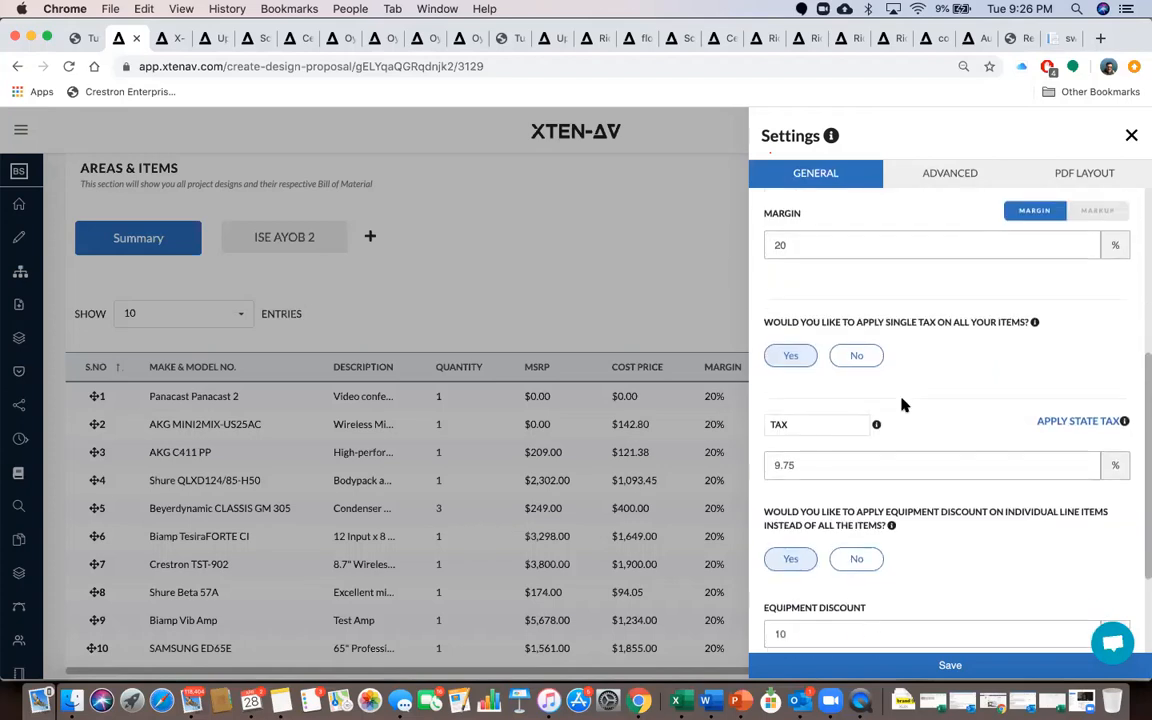
{"action": "scroll", "coordinate": [908, 378], "scroll_direction": "down", "scroll_amount": 2}
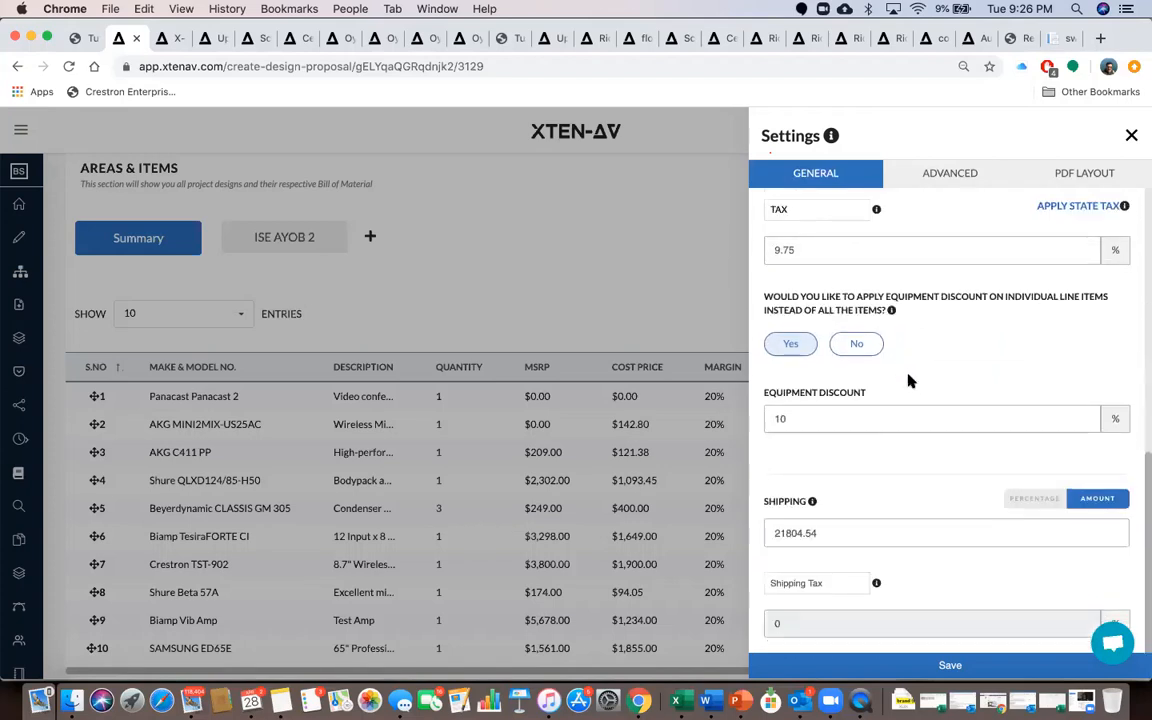
Return to the advanced settings and examine the SLA tiers, optional products and the BOM table items shown in the PDF
{"action": "left_click", "coordinate": [948, 174]}
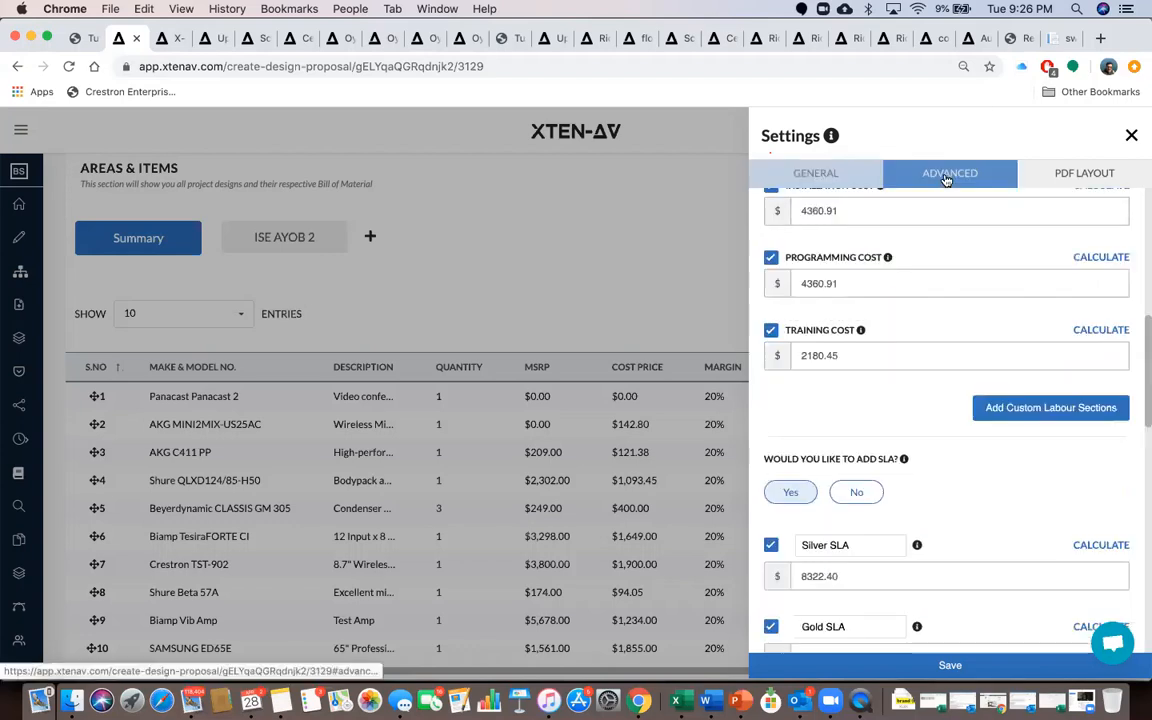
{"action": "scroll", "coordinate": [905, 412], "scroll_direction": "down", "scroll_amount": 1}
{"action": "scroll", "coordinate": [892, 414], "scroll_direction": "down", "scroll_amount": 10}
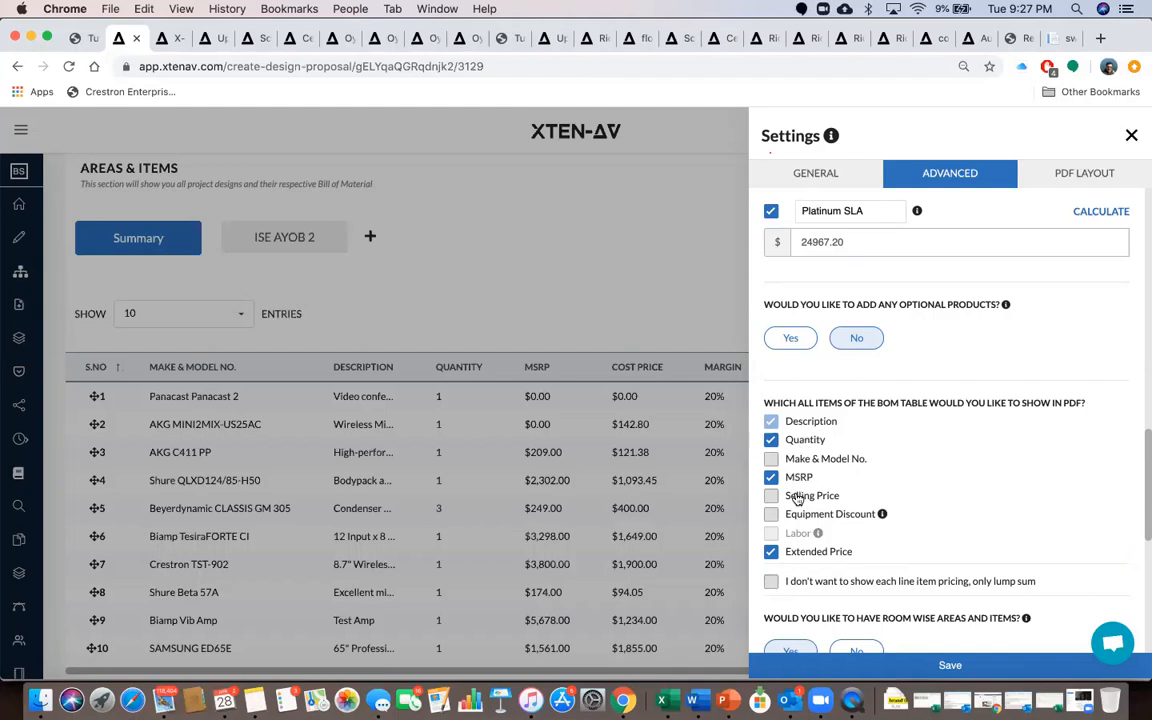
{"action": "scroll", "coordinate": [795, 524], "scroll_direction": "down", "scroll_amount": 5}
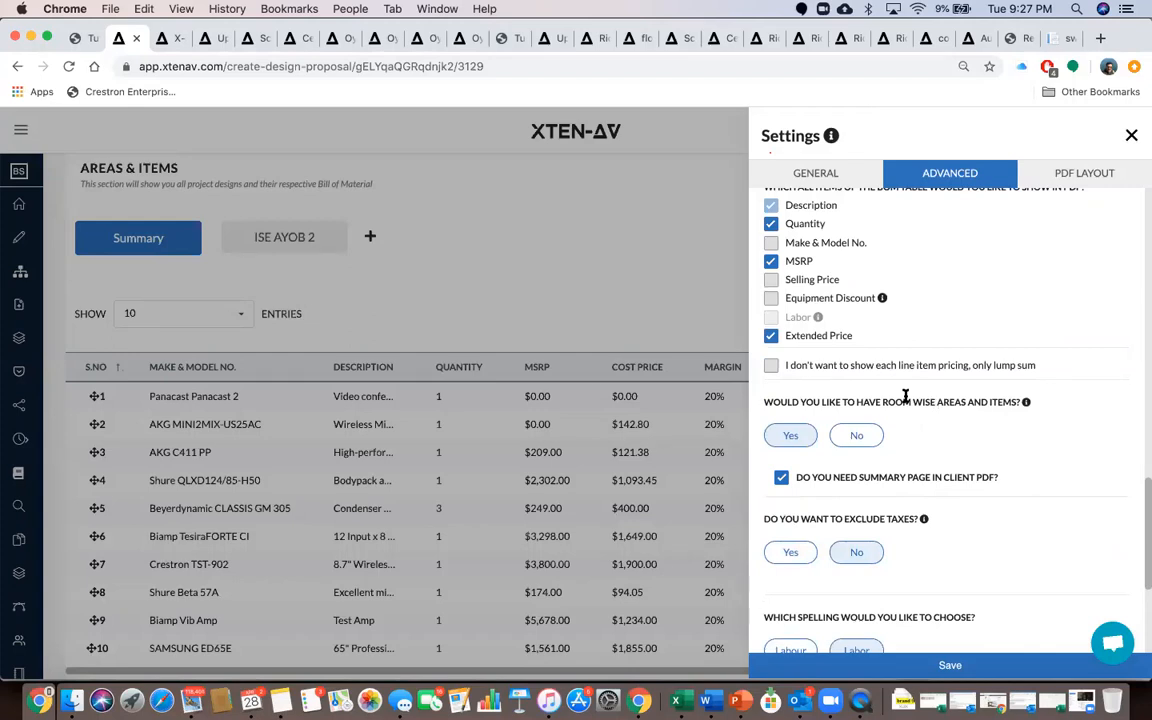
Examine the advanced settings for excluding taxes, the labor spelling, the proposal's color theme and rounding
{"action": "scroll", "coordinate": [836, 512], "scroll_direction": "down", "scroll_amount": 3}
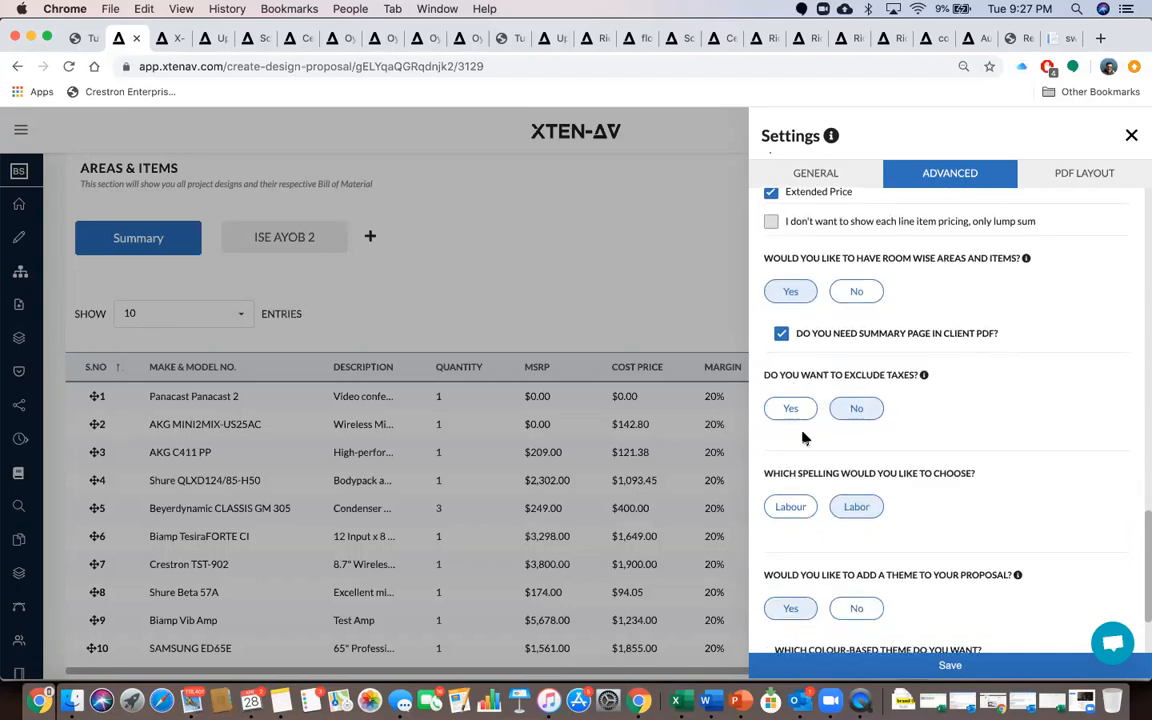
{"action": "scroll", "coordinate": [805, 437], "scroll_direction": "down", "scroll_amount": 1}
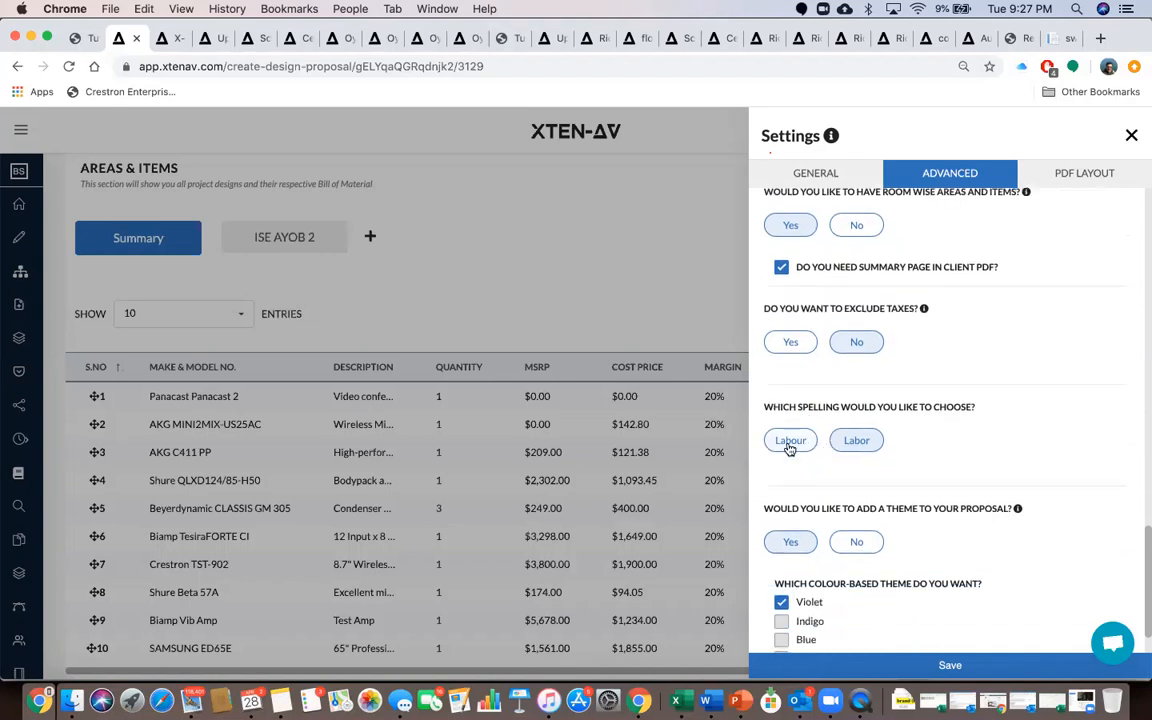
{"action": "scroll", "coordinate": [836, 472], "scroll_direction": "down", "scroll_amount": 1}
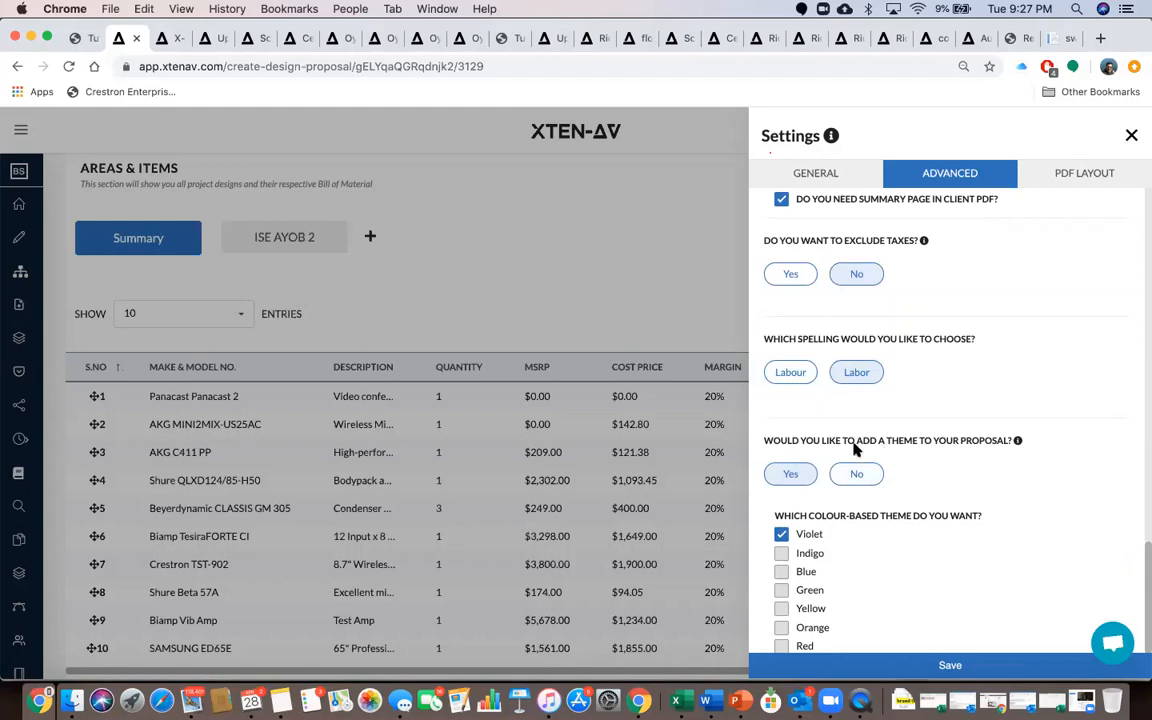
{"action": "scroll", "coordinate": [835, 480], "scroll_direction": "down", "scroll_amount": 2}
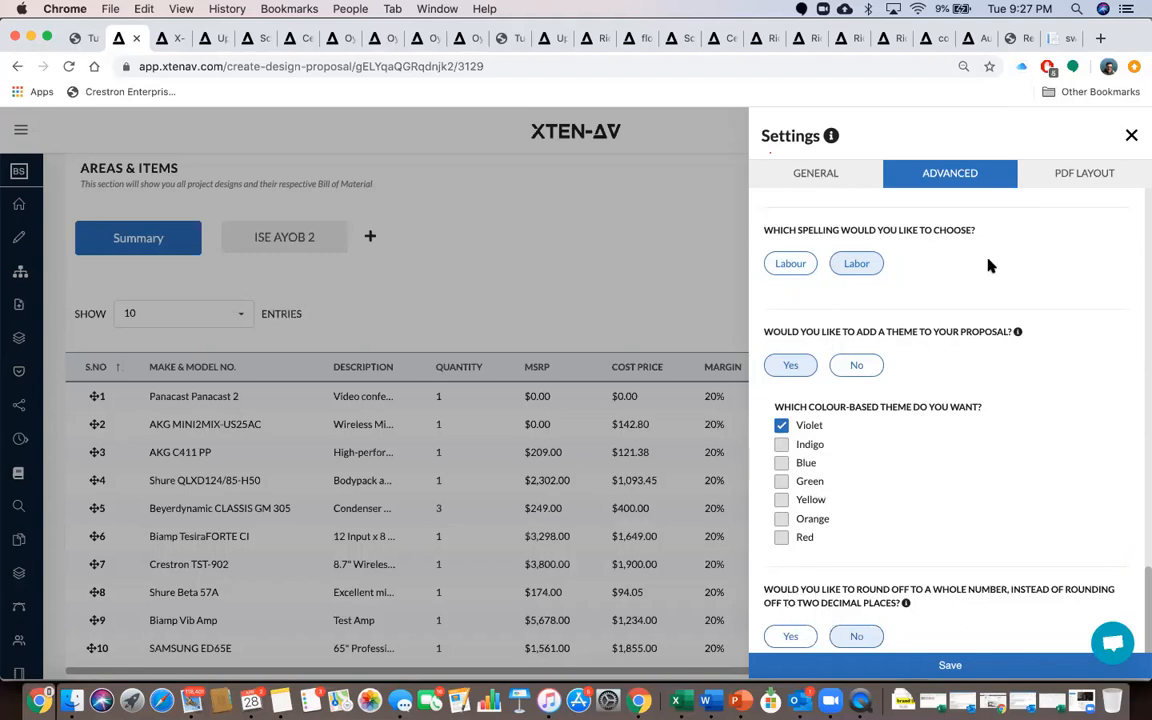
{"action": "scroll", "coordinate": [951, 316], "scroll_direction": "up", "scroll_amount": 10}
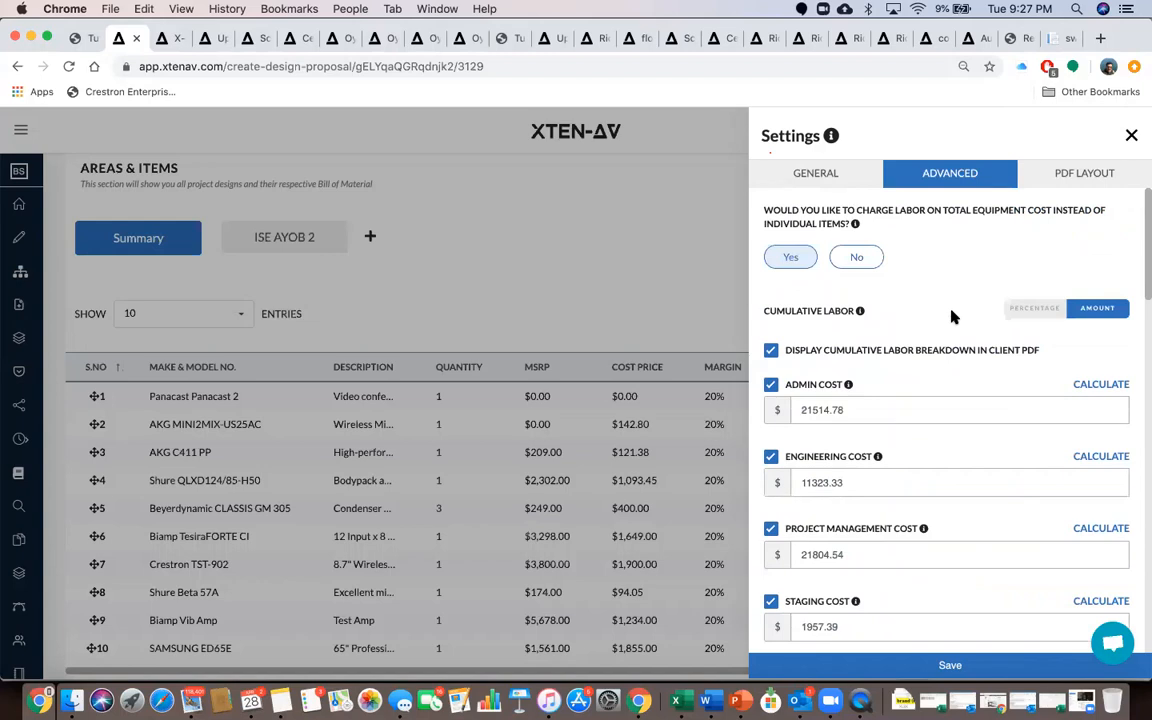
{"action": "scroll", "coordinate": [920, 418], "scroll_direction": "down", "scroll_amount": 10}
{"action": "scroll", "coordinate": [910, 423], "scroll_direction": "down", "scroll_amount": 5}
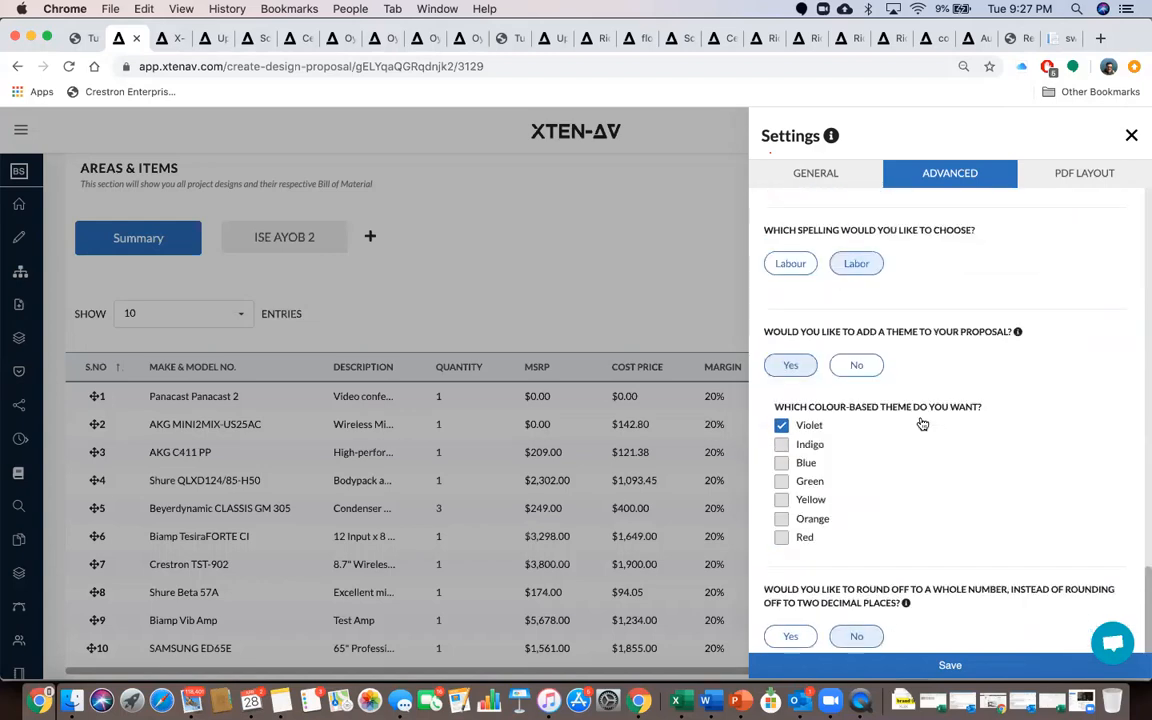
In the proposal PDF layout, retitle the Cover Letter section "Executive" and move Project Description below Areas & Items
{"action": "left_click", "coordinate": [1085, 175]}
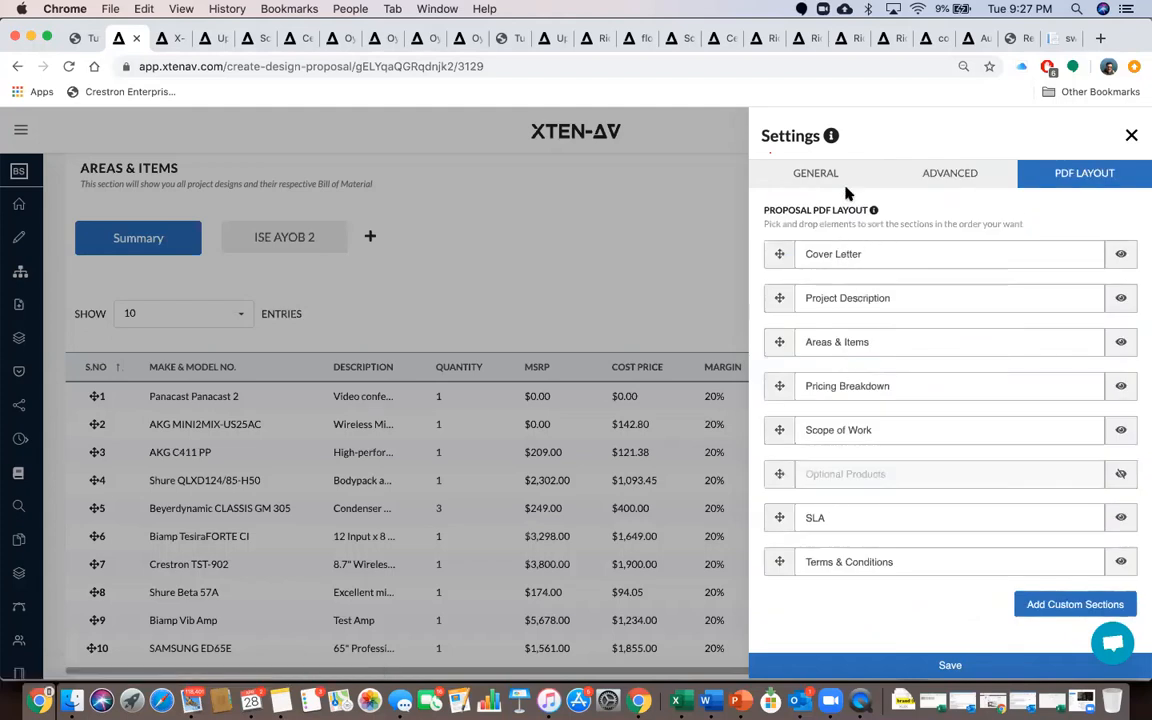
{"action": "left_click", "coordinate": [831, 250]}
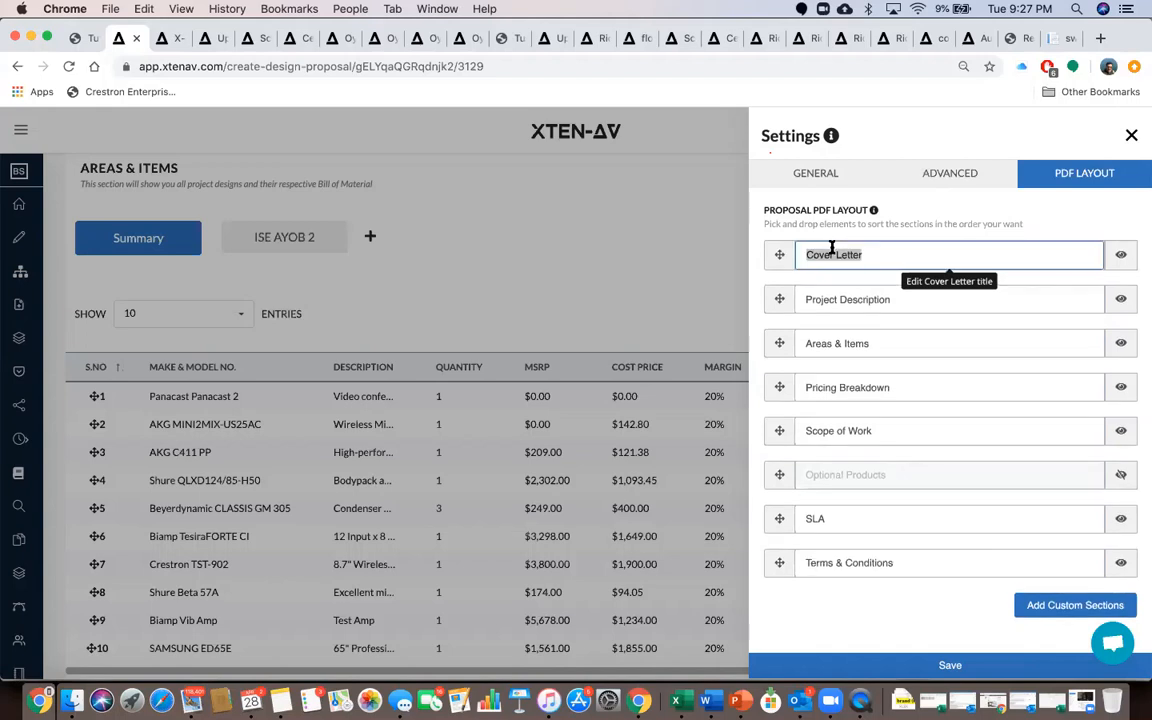
{"action": "type", "text": "Executive"}
{"action": "left_click_drag", "start_coordinate": [781, 306], "coordinate": [787, 342]}
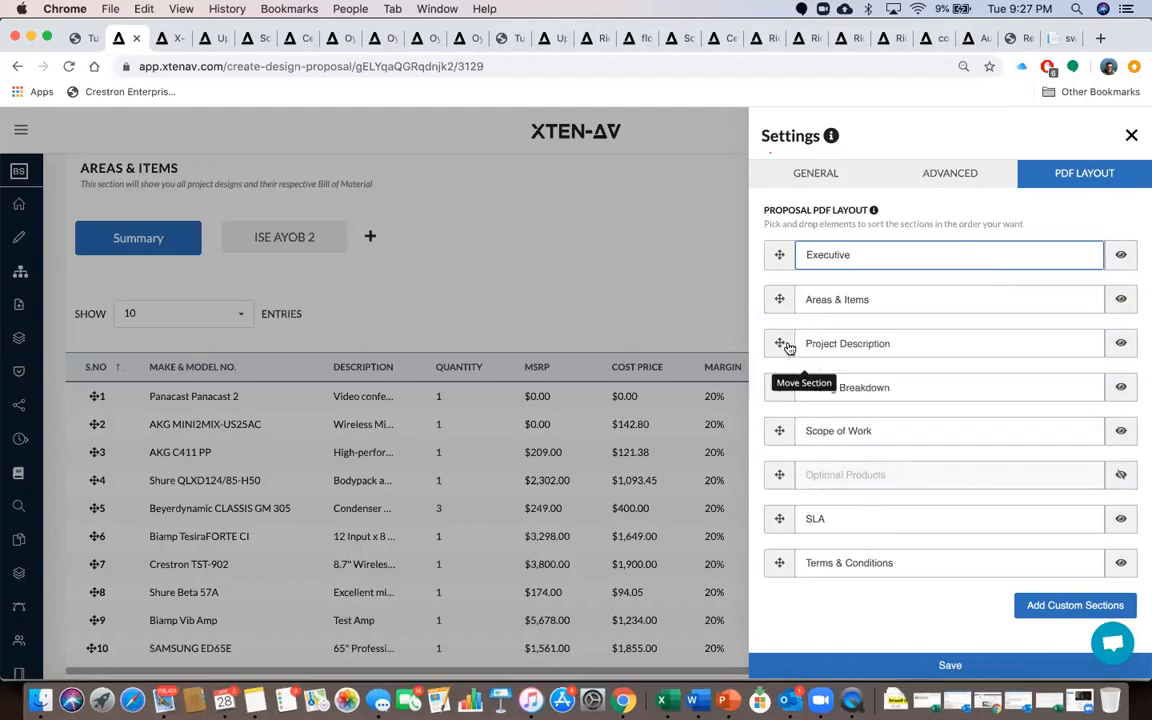
Add a custom section named "Company Information" to the PDF layout and close the settings without saving
{"action": "left_click", "coordinate": [1043, 607]}
{"action": "left_click", "coordinate": [880, 606]}
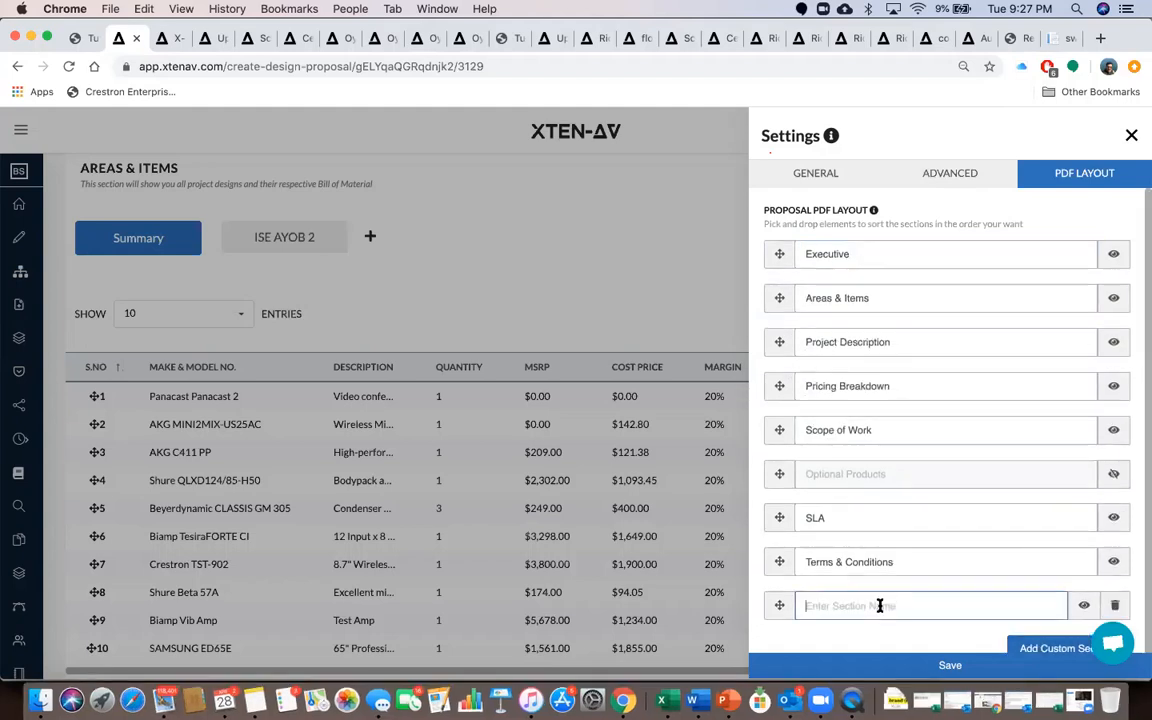
{"action": "type", "text": "Company Information"}
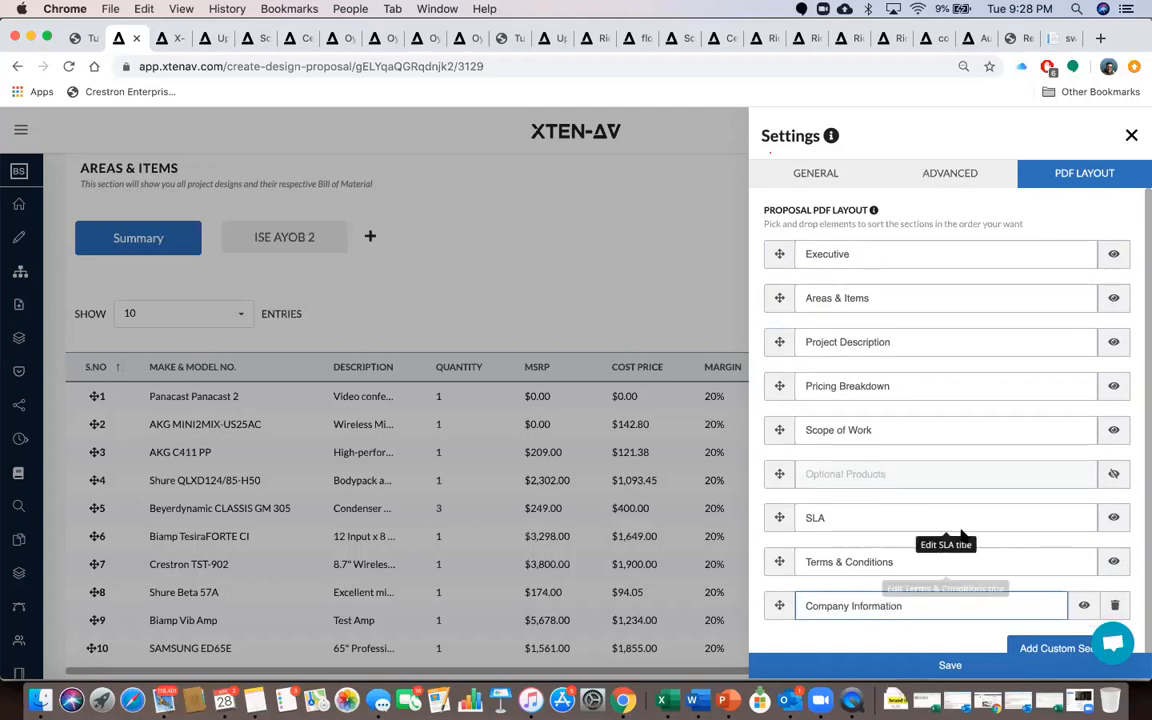
{"action": "left_click", "coordinate": [1131, 137]}
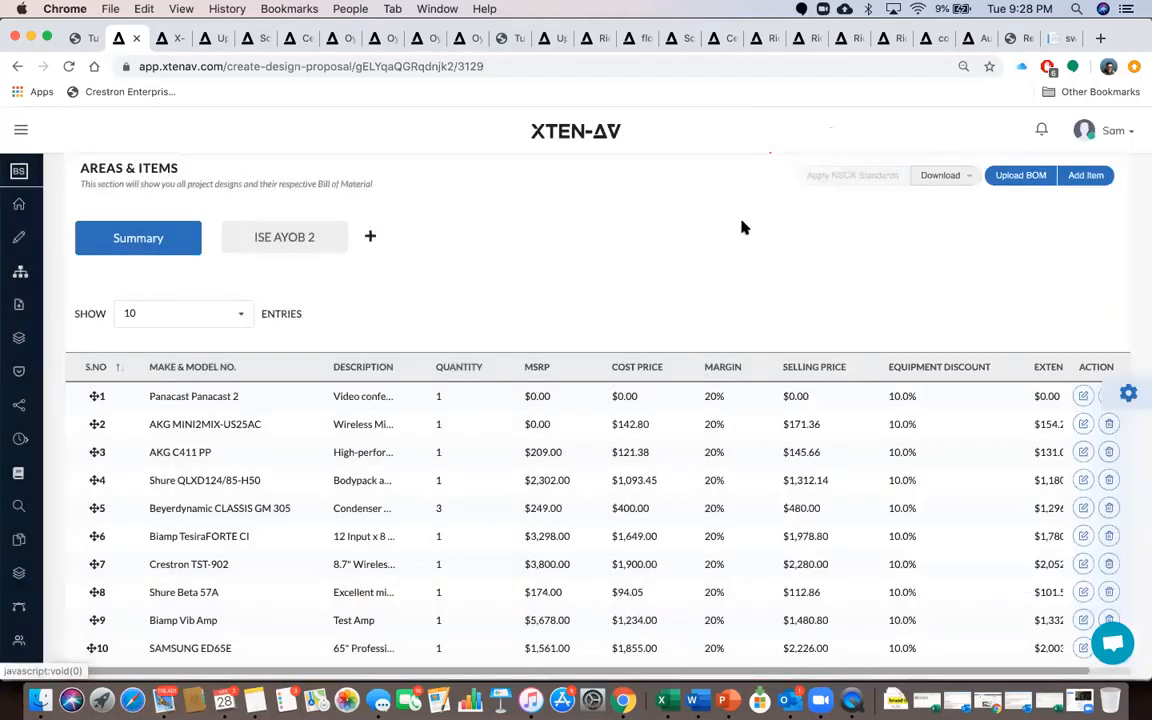
Review the proposal's SLA section and its Profit & Pricing Breakdown
{"action": "scroll", "coordinate": [643, 275], "scroll_direction": "down", "scroll_amount": 15}
{"action": "scroll", "coordinate": [644, 271], "scroll_direction": "down", "scroll_amount": 15}
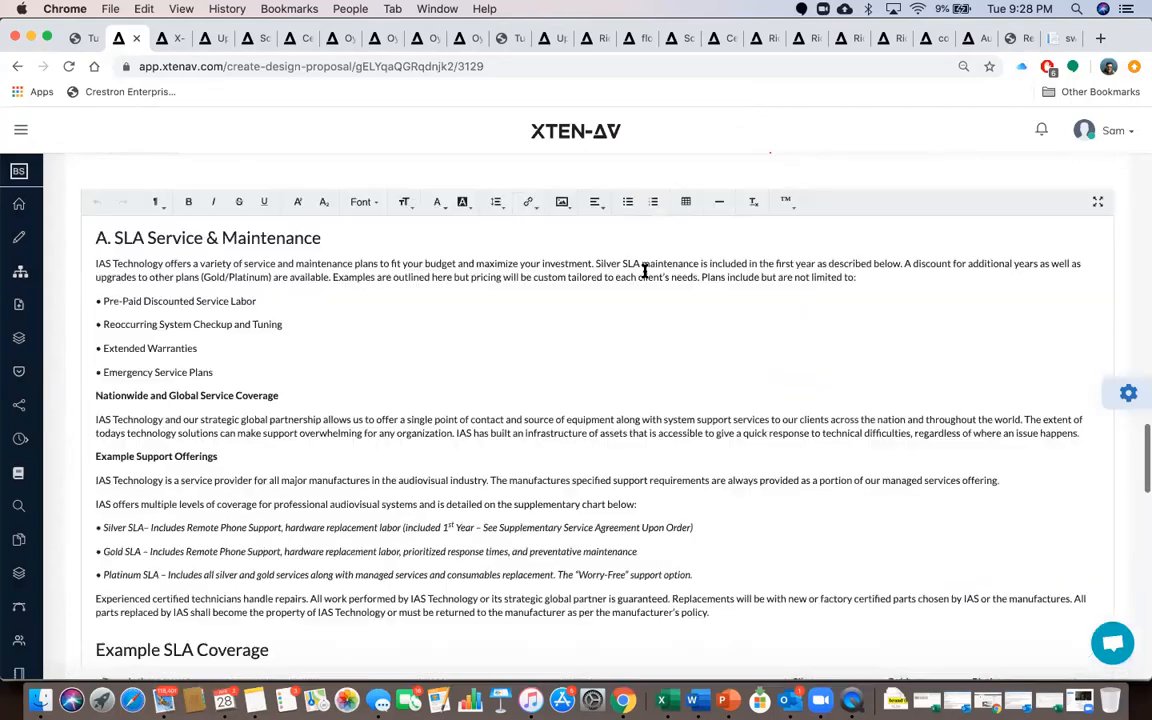
{"action": "scroll", "coordinate": [644, 271], "scroll_direction": "down", "scroll_amount": 15}
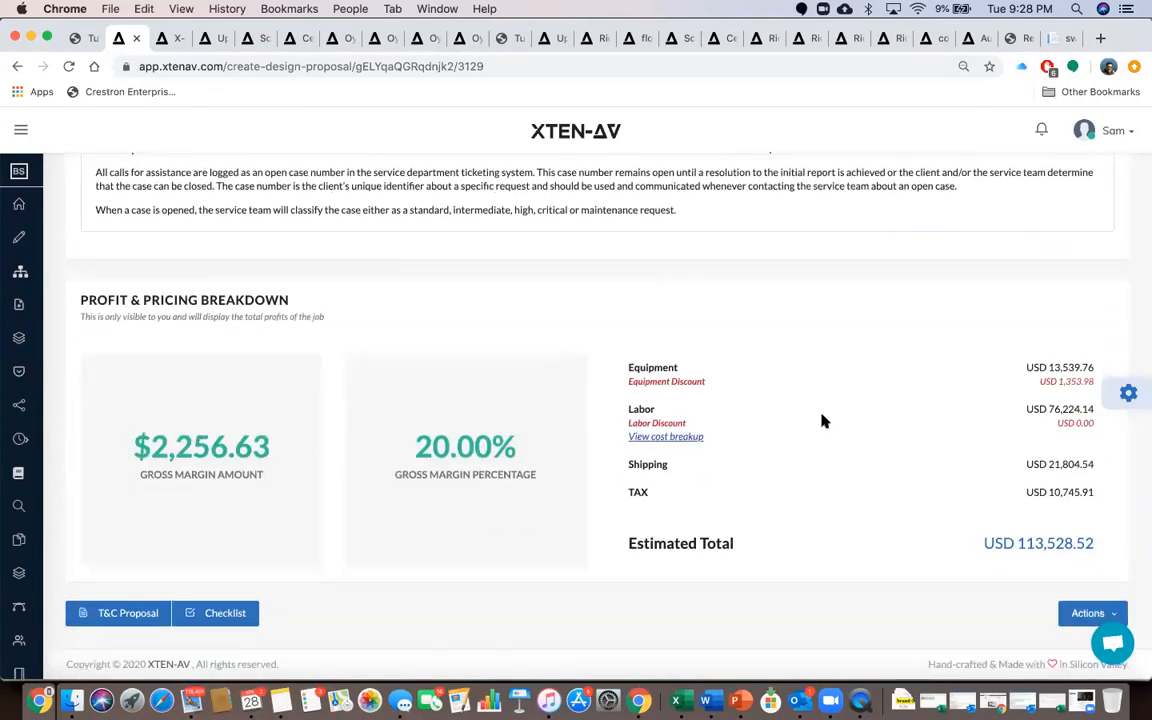
Review the proposal's Terms and Conditions text and close it without changes
{"action": "left_click", "coordinate": [128, 615]}
{"action": "scroll", "coordinate": [449, 488], "scroll_direction": "down", "scroll_amount": 5}
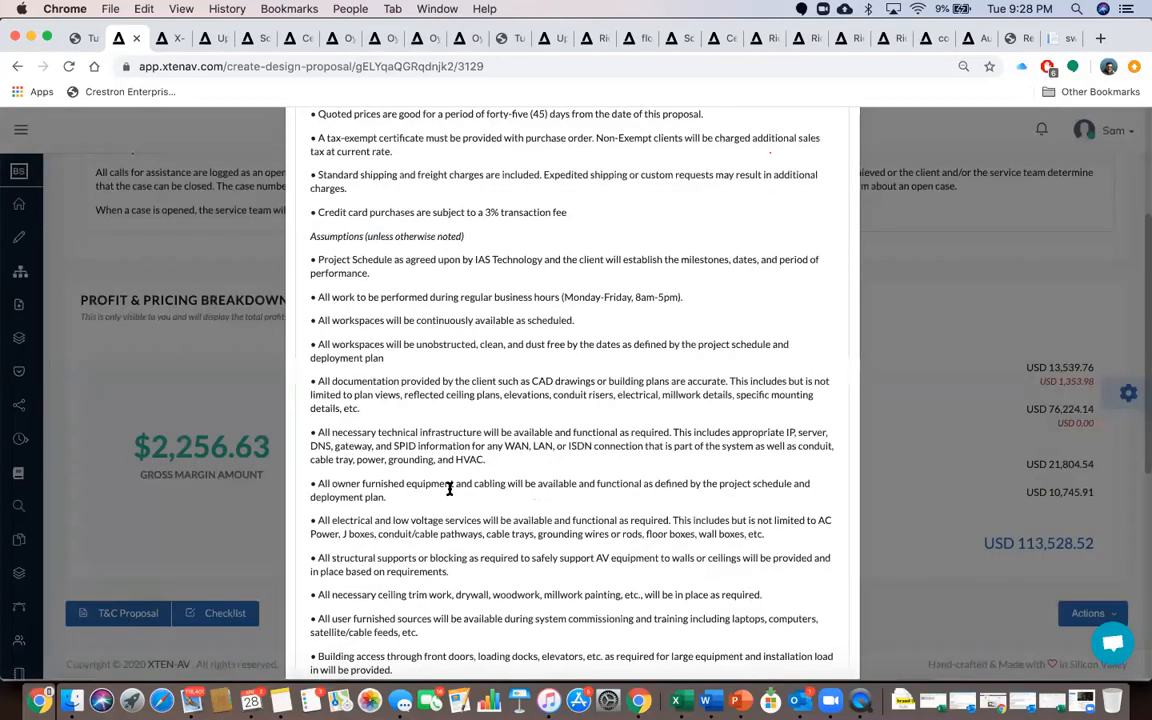
{"action": "scroll", "coordinate": [449, 488], "scroll_direction": "down", "scroll_amount": 5}
{"action": "scroll", "coordinate": [449, 488], "scroll_direction": "up", "scroll_amount": 10}
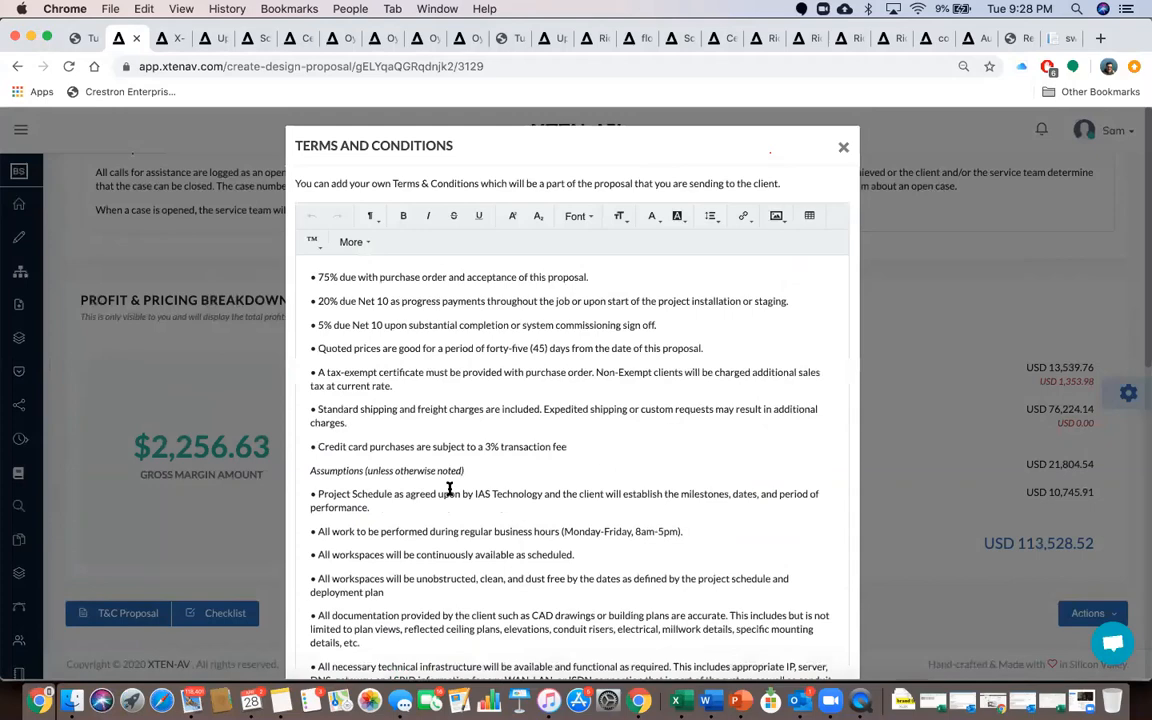
{"action": "left_click", "coordinate": [841, 150]}
Review the proposal checklist's video and audio system questions and close it
{"action": "left_click", "coordinate": [207, 620]}
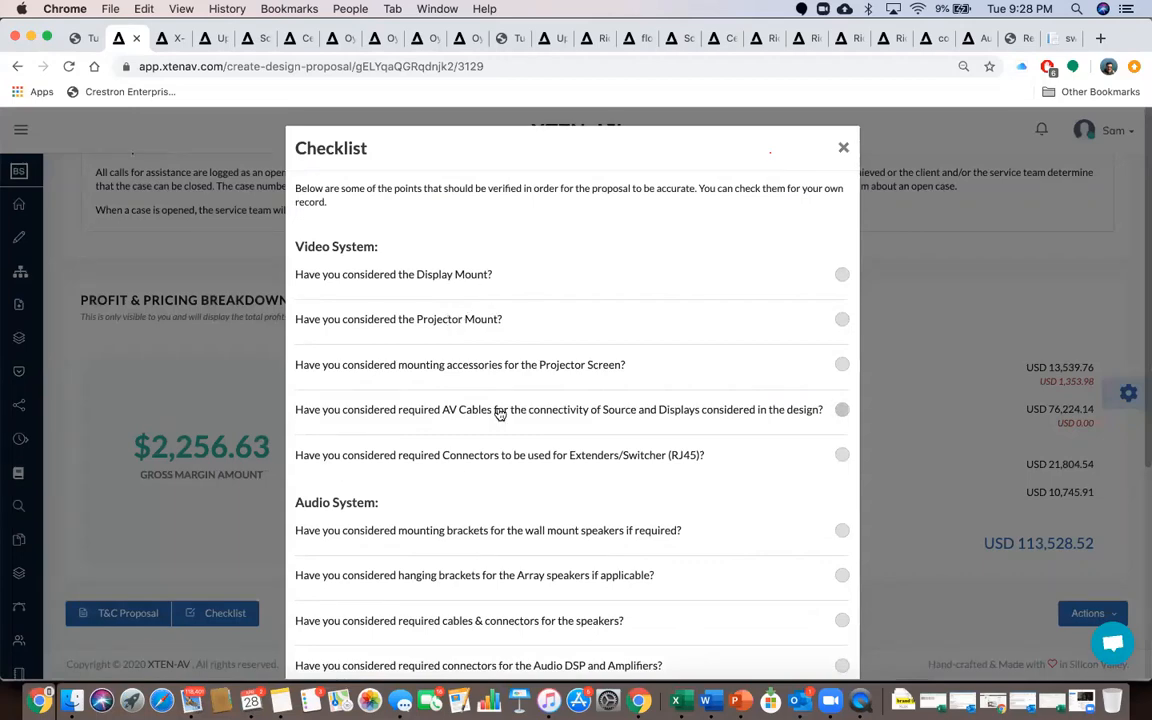
{"action": "scroll", "coordinate": [496, 406], "scroll_direction": "down", "scroll_amount": 5}
{"action": "scroll", "coordinate": [496, 406], "scroll_direction": "up", "scroll_amount": 5}
{"action": "left_click", "coordinate": [844, 148]}
Examine the saved proposal templates available to apply and close the list without applying any
{"action": "scroll", "coordinate": [990, 339], "scroll_direction": "up", "scroll_amount": 15}
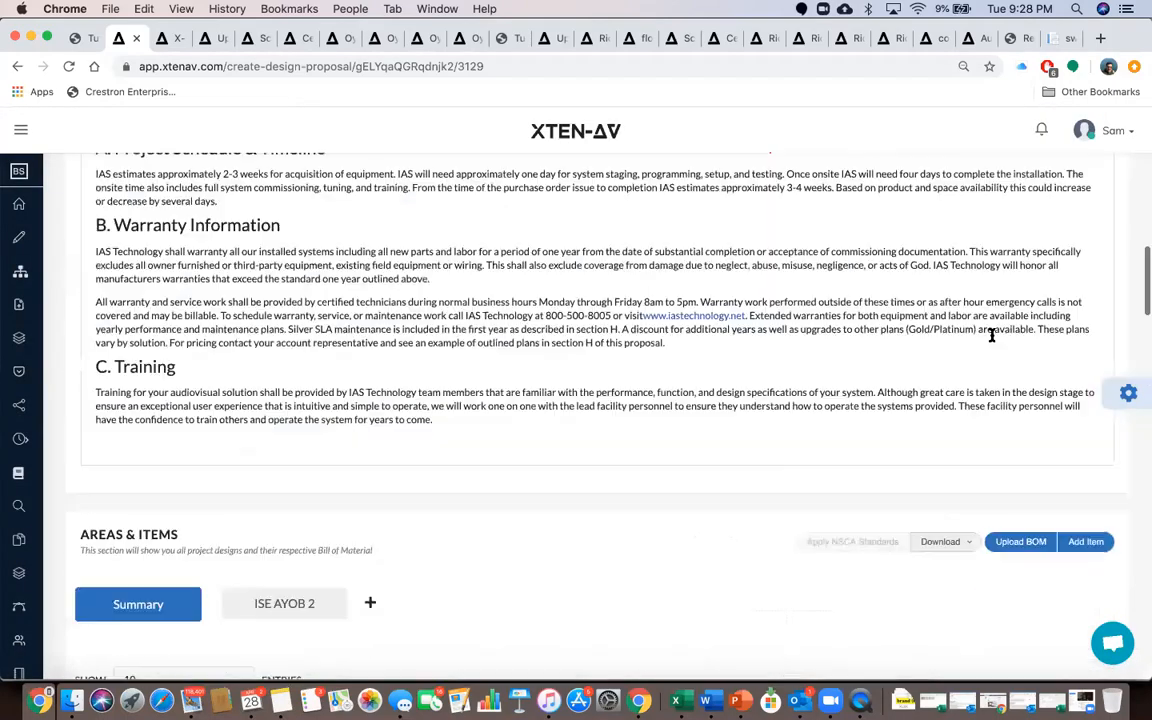
{"action": "scroll", "coordinate": [990, 336], "scroll_direction": "up", "scroll_amount": 10}
{"action": "scroll", "coordinate": [841, 450], "scroll_direction": "down", "scroll_amount": 5}
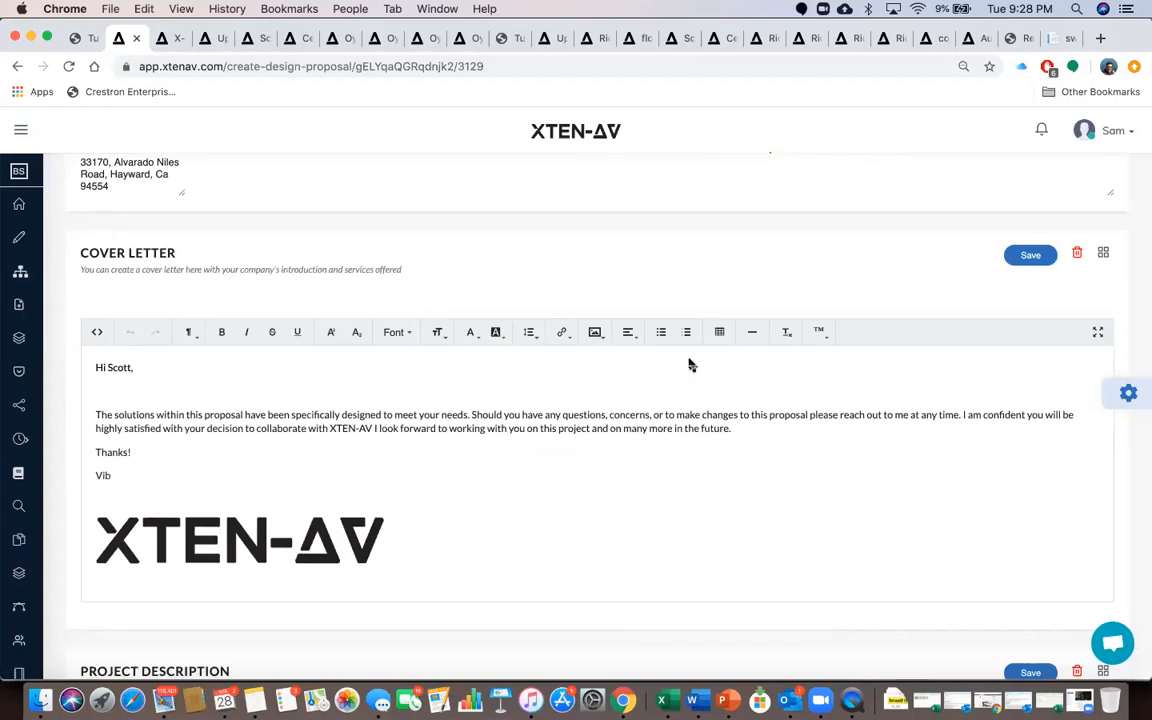
{"action": "scroll", "coordinate": [690, 365], "scroll_direction": "up", "scroll_amount": 5}
{"action": "left_click", "coordinate": [1092, 194]}
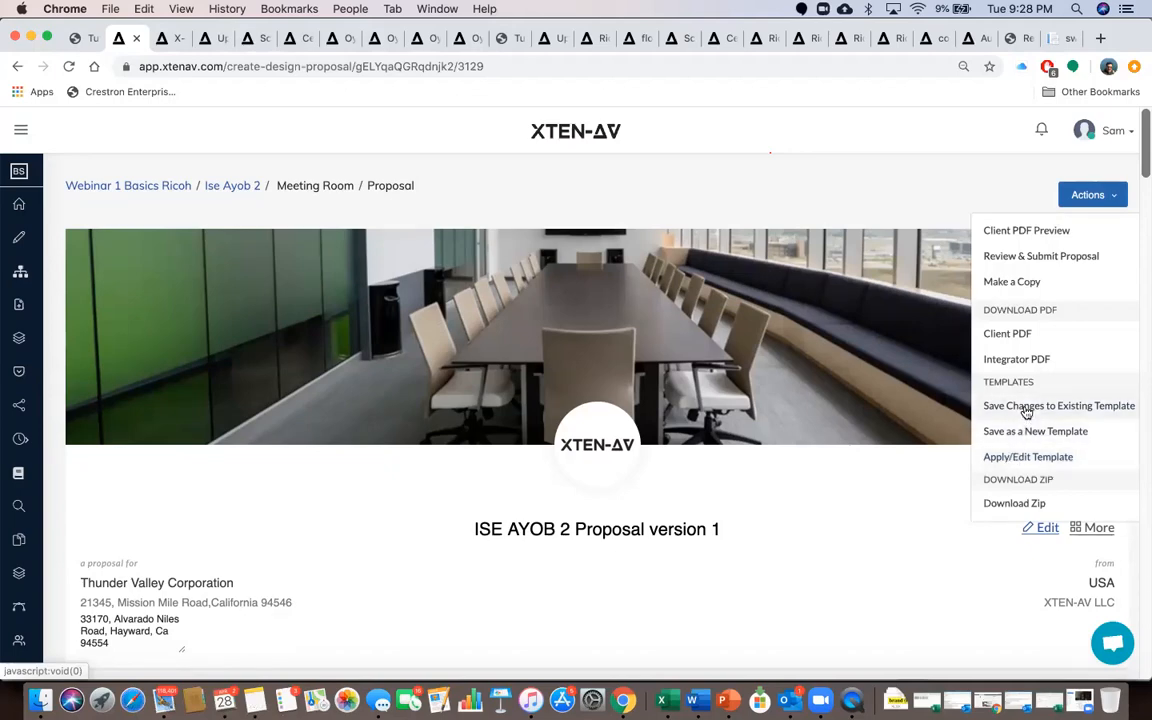
{"action": "left_click", "coordinate": [1026, 458]}
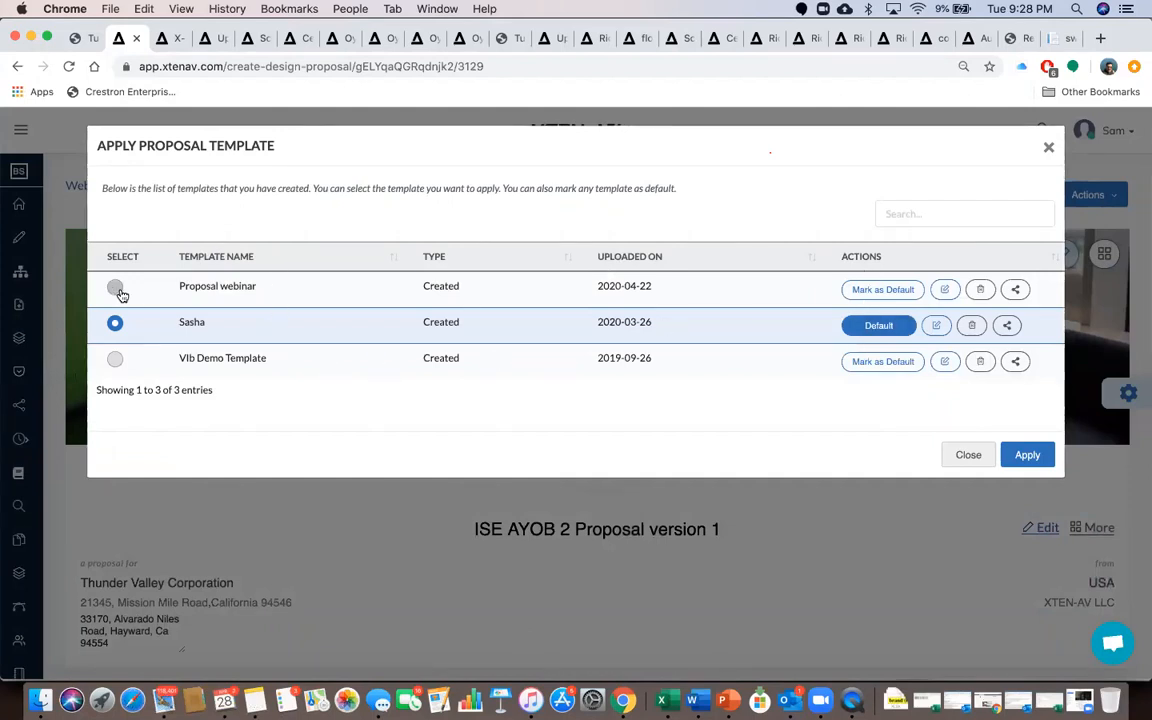
{"action": "left_click", "coordinate": [1048, 147]}
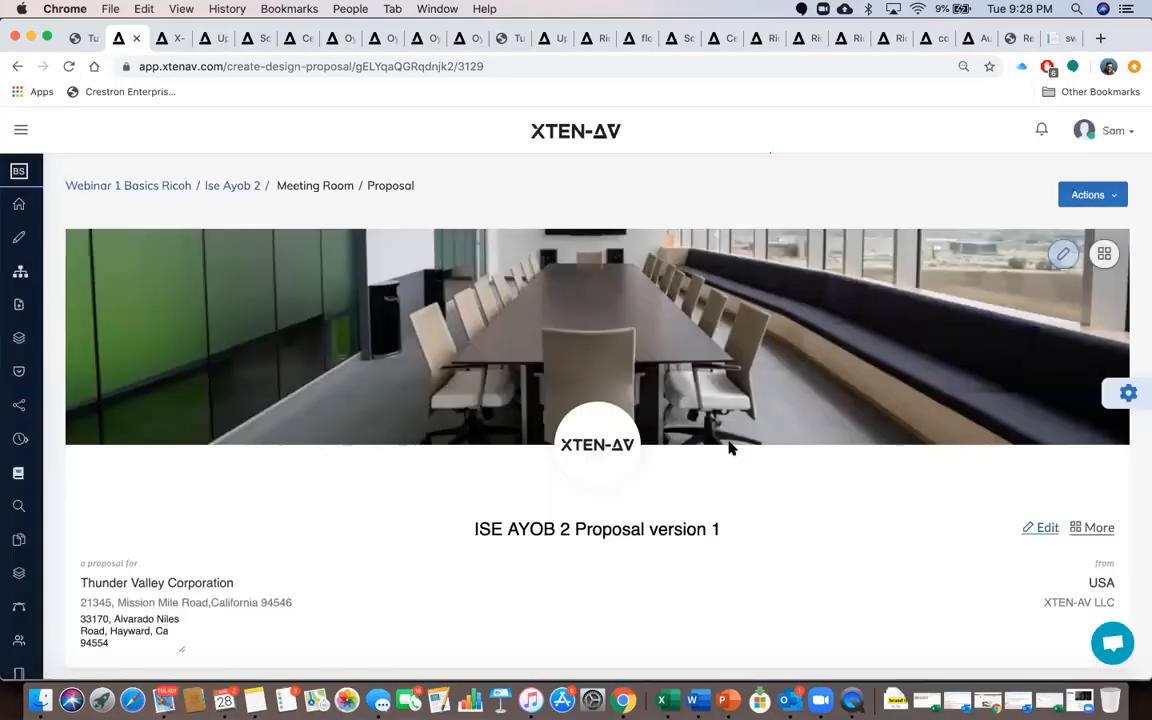
Open the proposal's client PDF preview, proceeding despite the items without a dealer price
{"action": "scroll", "coordinate": [730, 449], "scroll_direction": "down", "scroll_amount": 20}
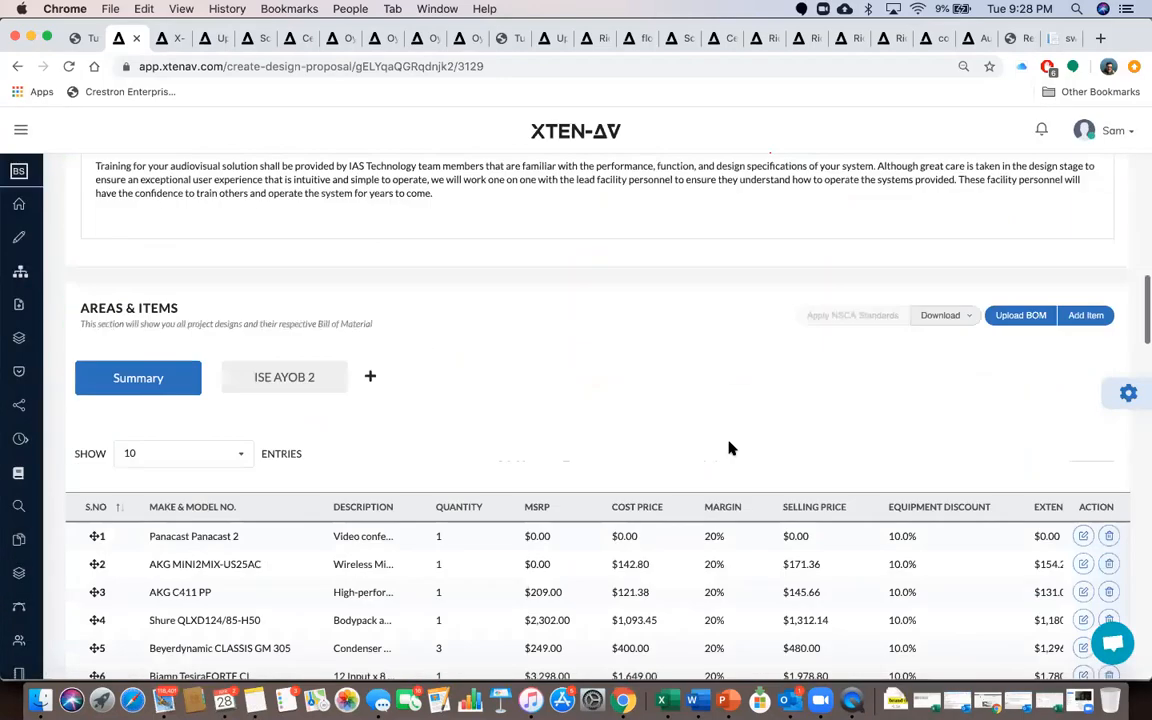
{"action": "scroll", "coordinate": [730, 445], "scroll_direction": "up", "scroll_amount": 20}
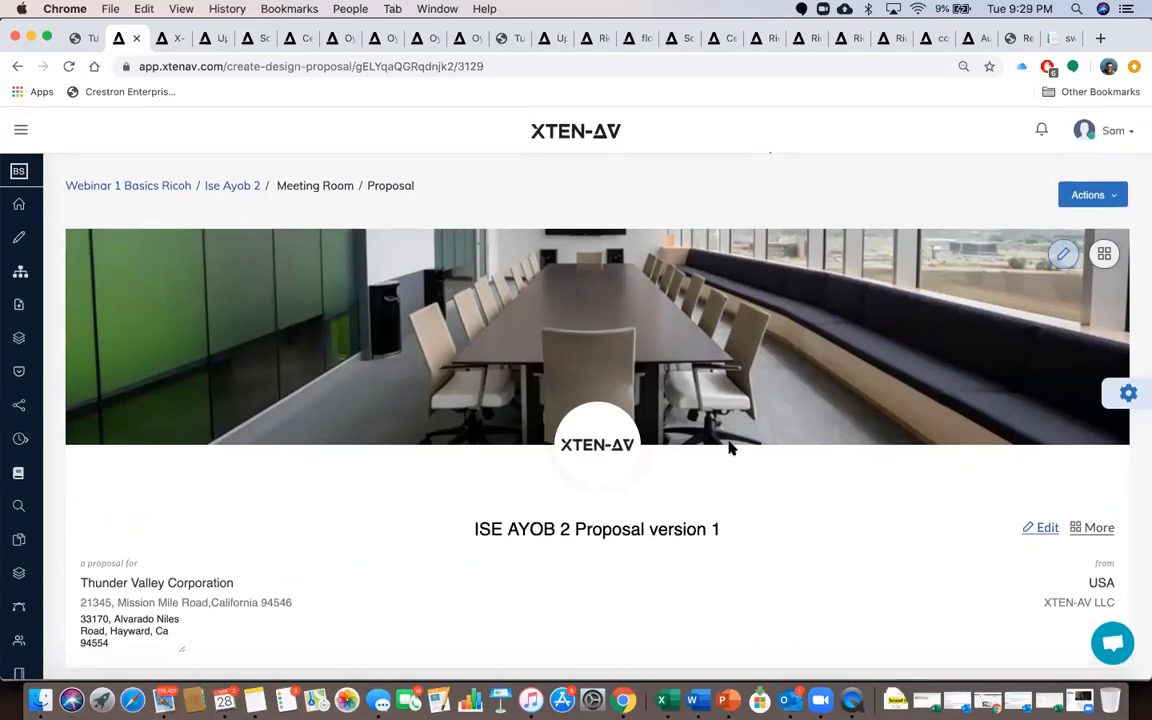
{"action": "left_click", "coordinate": [1108, 195]}
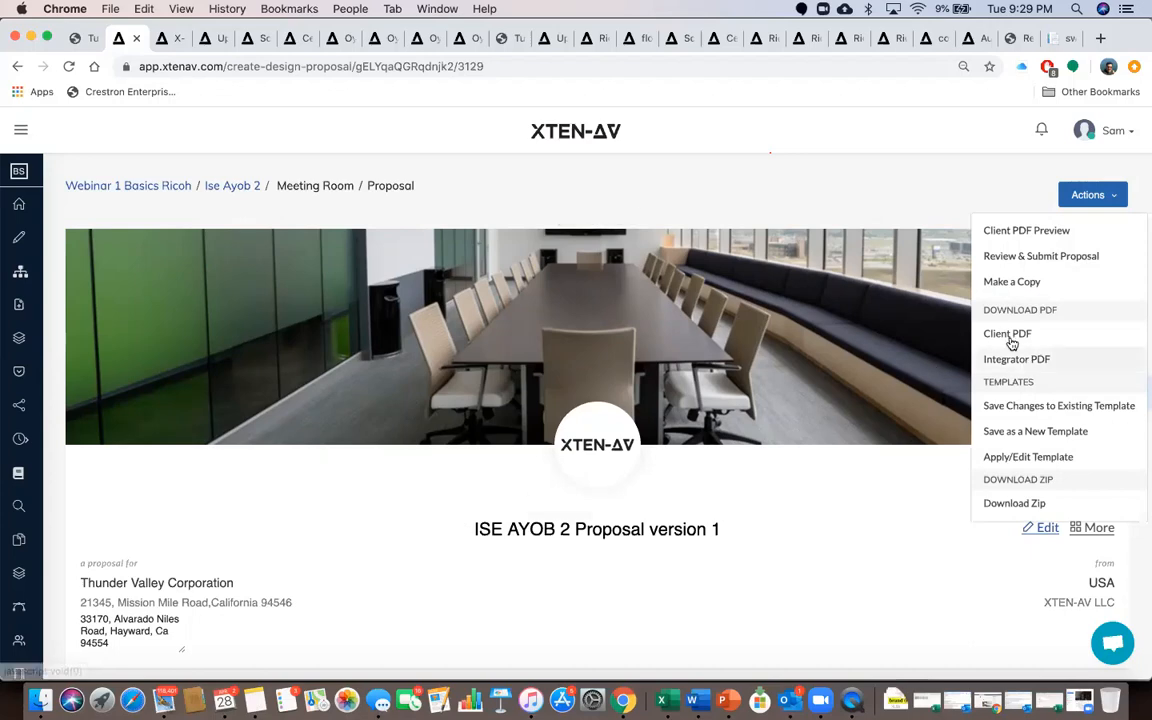
{"action": "left_click", "coordinate": [1023, 237]}
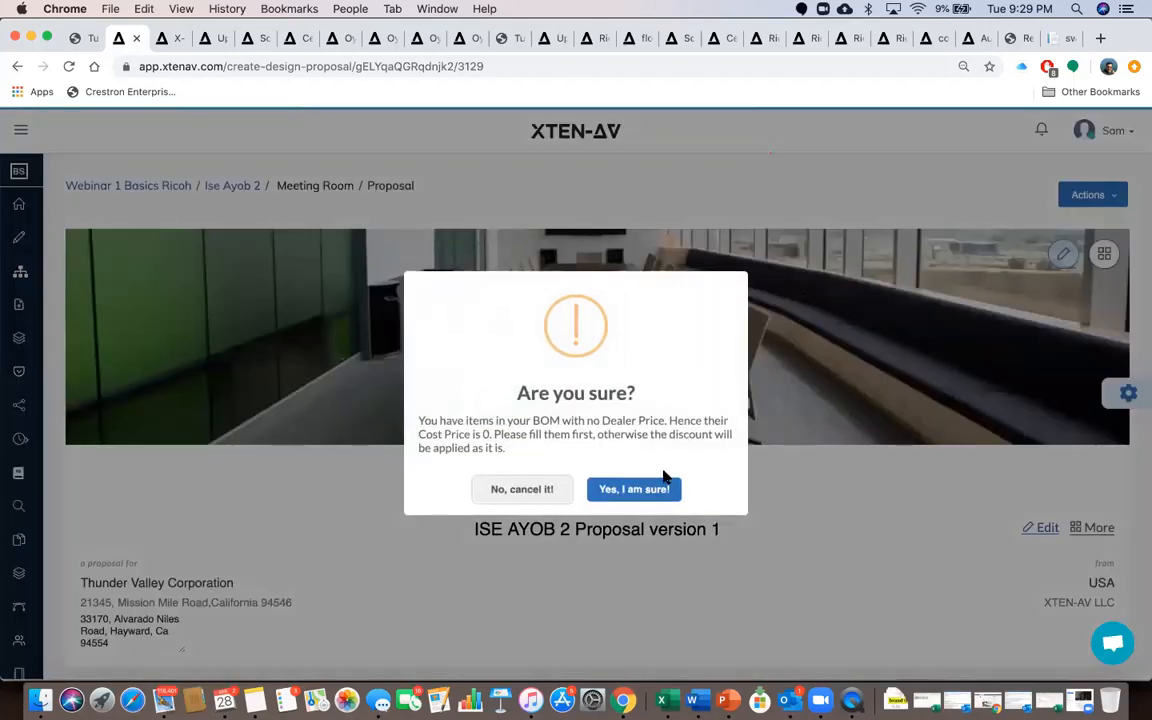
{"action": "left_click", "coordinate": [641, 489]}
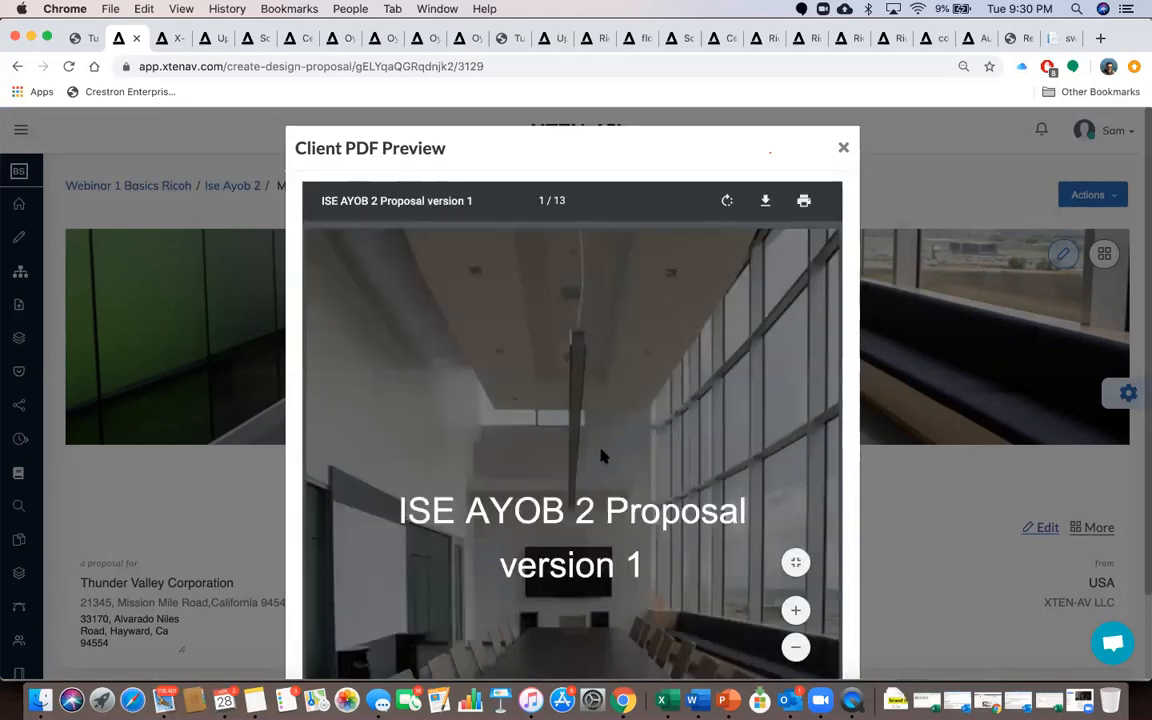
Examine the PDF preview from the cover page and Table of Contents through the Areas & Items list
{"action": "scroll", "coordinate": [601, 456], "scroll_direction": "down", "scroll_amount": 5}
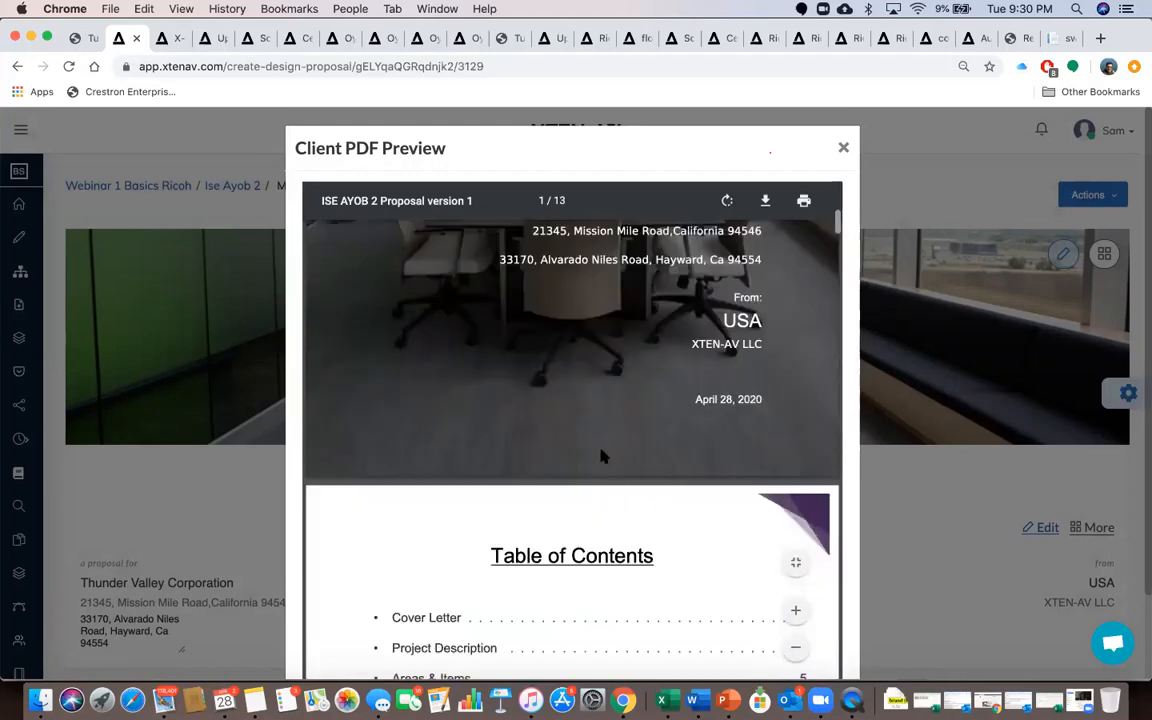
{"action": "scroll", "coordinate": [601, 456], "scroll_direction": "down", "scroll_amount": 5}
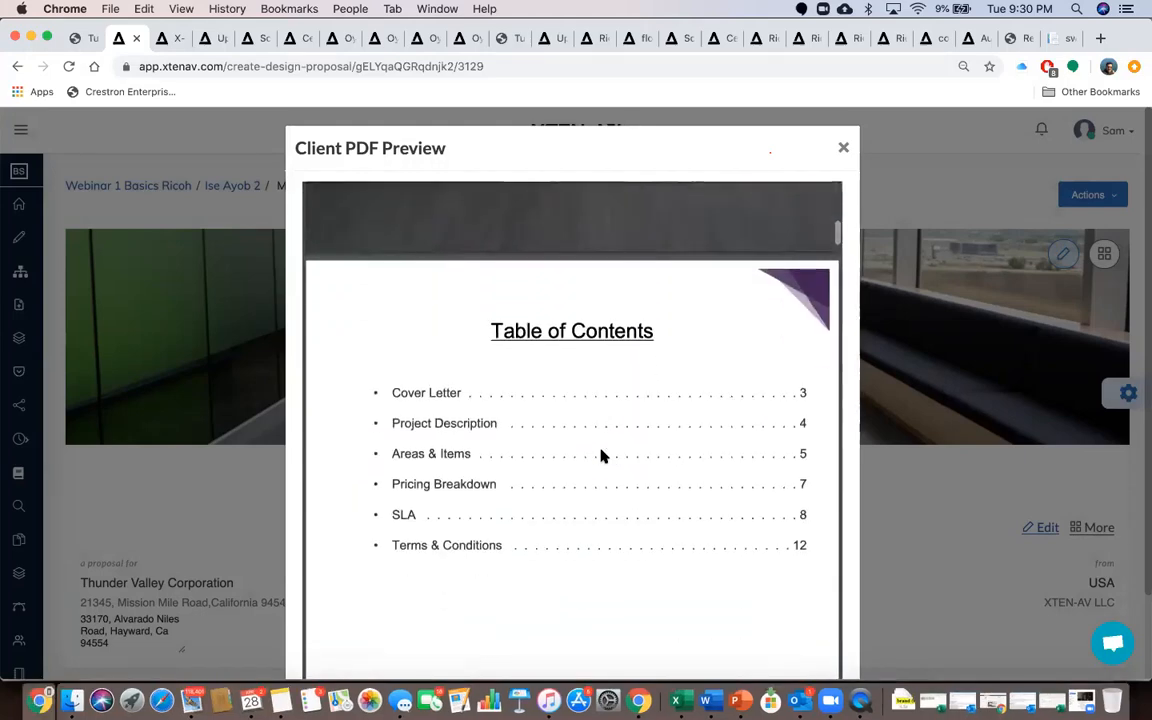
{"action": "scroll", "coordinate": [601, 456], "scroll_direction": "down", "scroll_amount": 5}
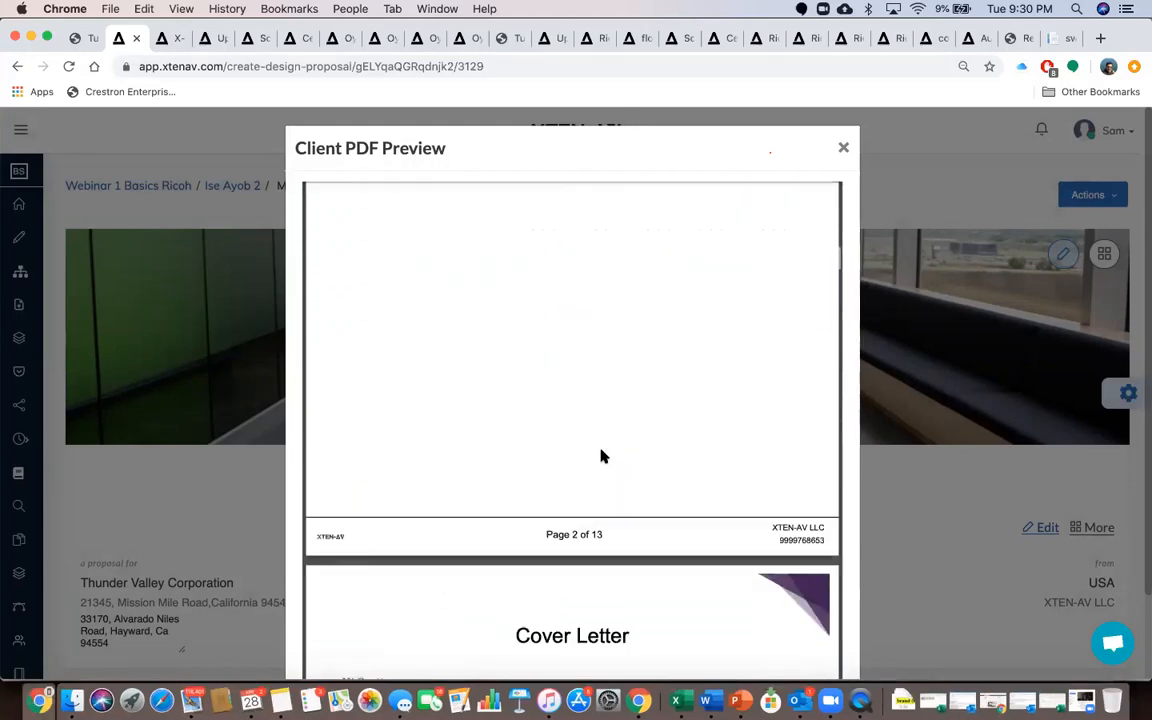
{"action": "scroll", "coordinate": [601, 456], "scroll_direction": "down", "scroll_amount": 5}
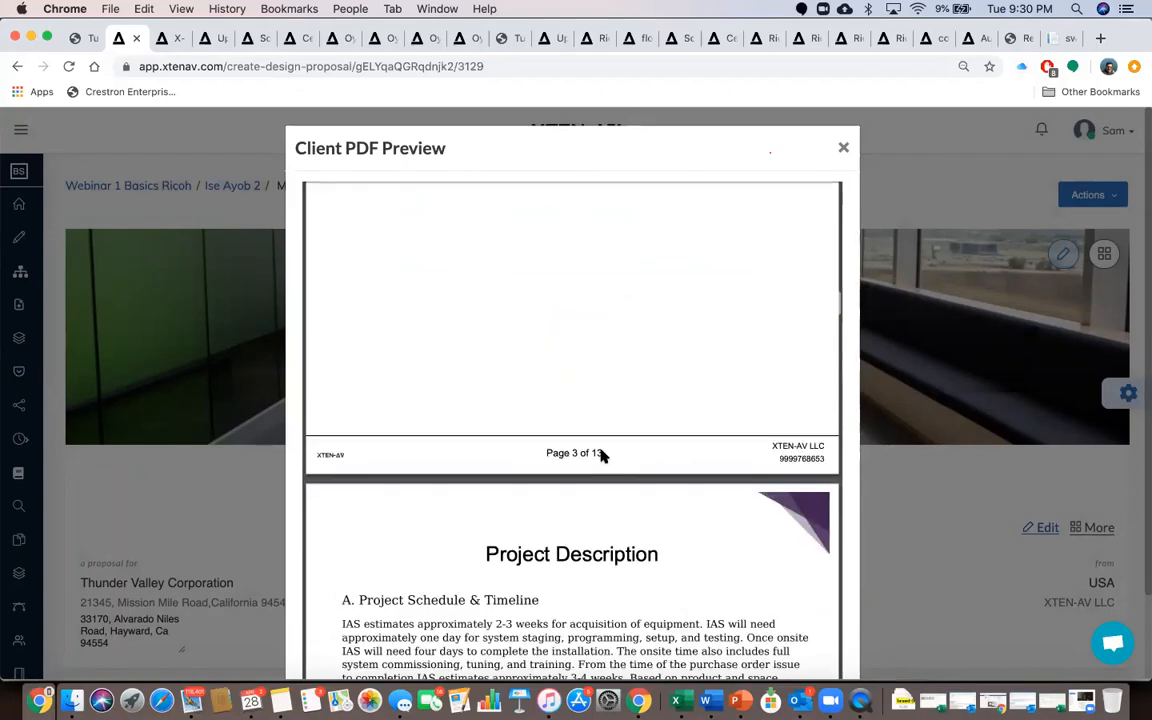
{"action": "scroll", "coordinate": [601, 456], "scroll_direction": "down", "scroll_amount": 10}
{"action": "scroll", "coordinate": [601, 456], "scroll_direction": "up", "scroll_amount": 2}
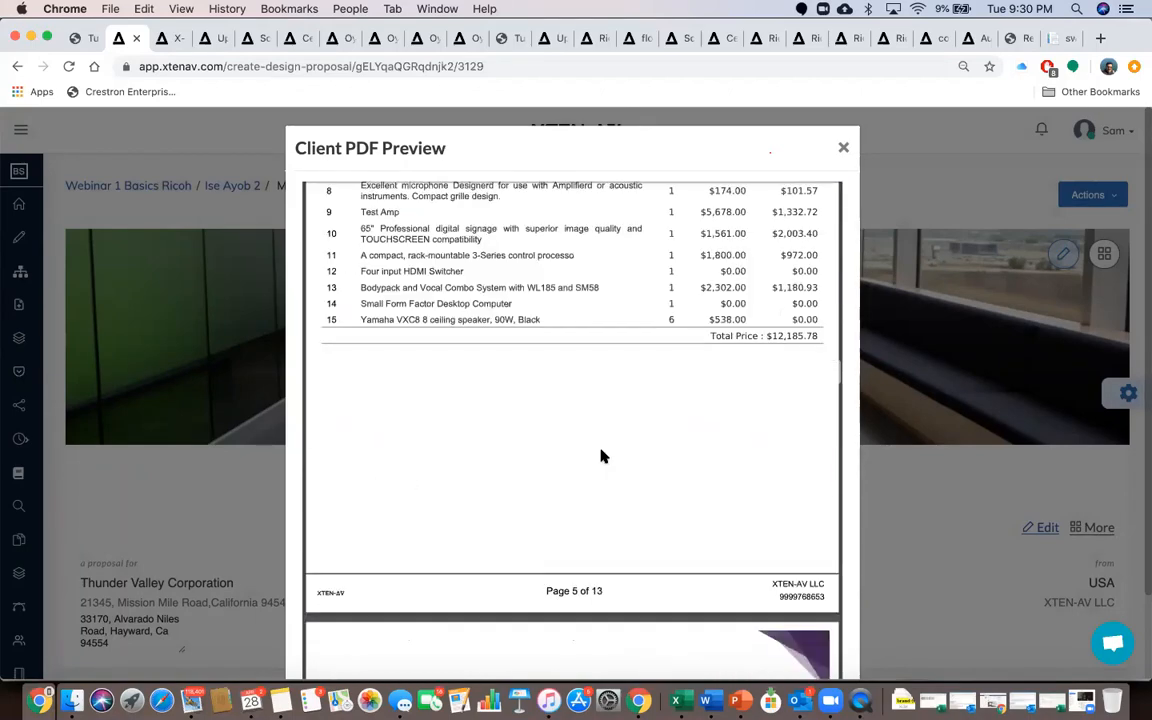
{"action": "scroll", "coordinate": [601, 456], "scroll_direction": "up", "scroll_amount": 4}
{"action": "scroll", "coordinate": [601, 456], "scroll_direction": "down", "scroll_amount": 2}
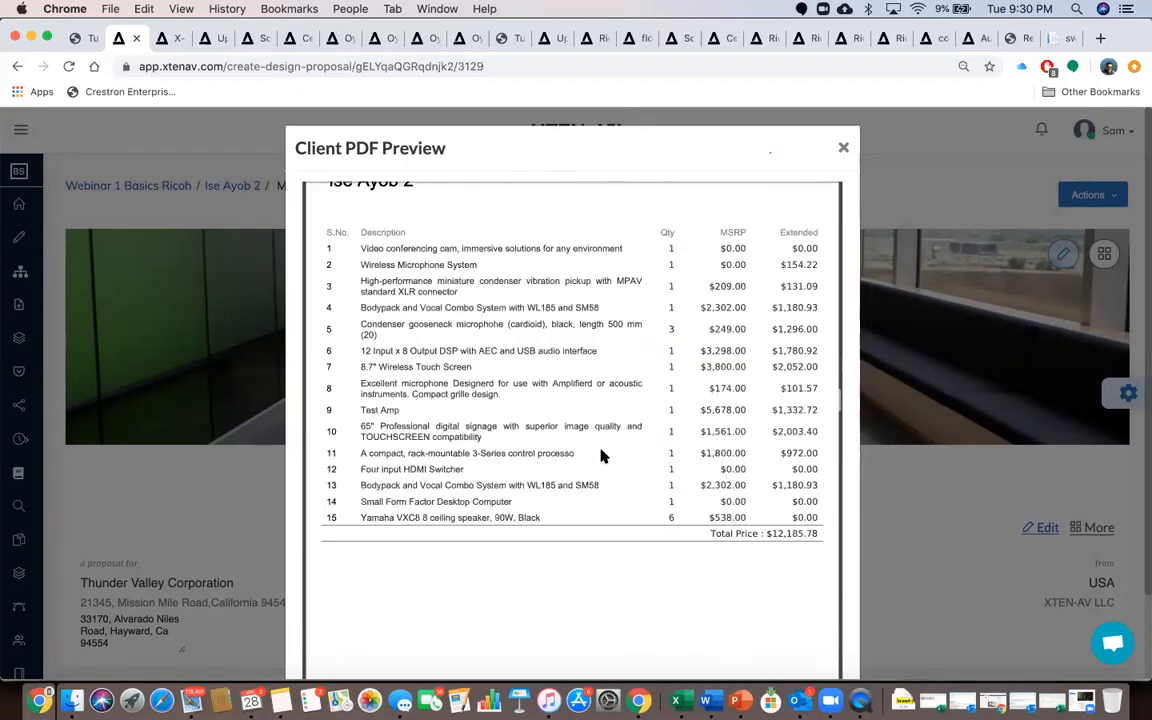
Examine the Pricing Breakdown, SLA and Terms & Conditions pages of the PDF preview and close it
{"action": "scroll", "coordinate": [601, 456], "scroll_direction": "down", "scroll_amount": 8}
{"action": "scroll", "coordinate": [601, 456], "scroll_direction": "up", "scroll_amount": 2}
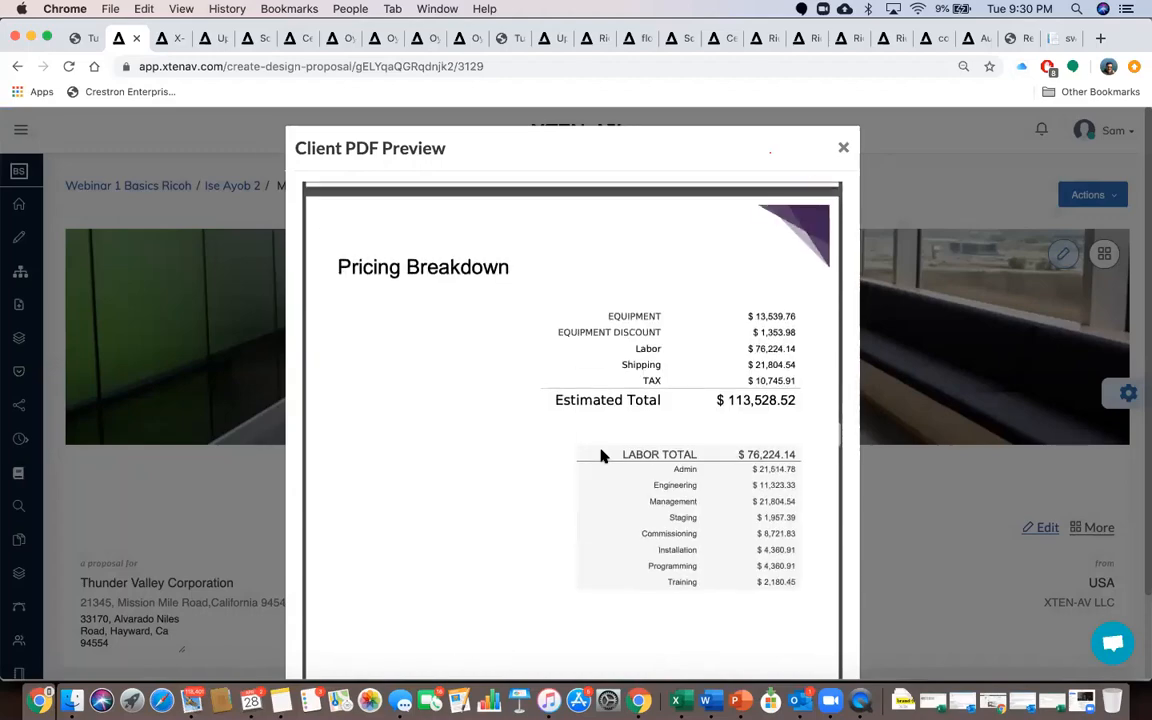
{"action": "scroll", "coordinate": [601, 456], "scroll_direction": "down", "scroll_amount": 15}
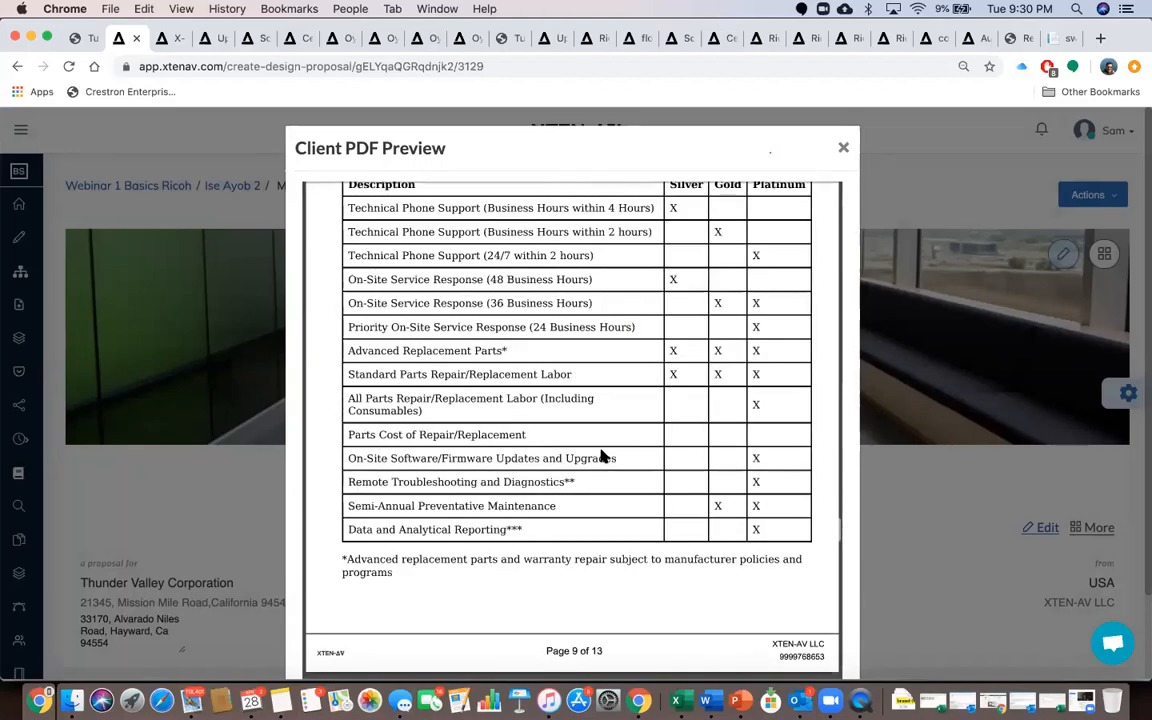
{"action": "scroll", "coordinate": [601, 456], "scroll_direction": "down", "scroll_amount": 20}
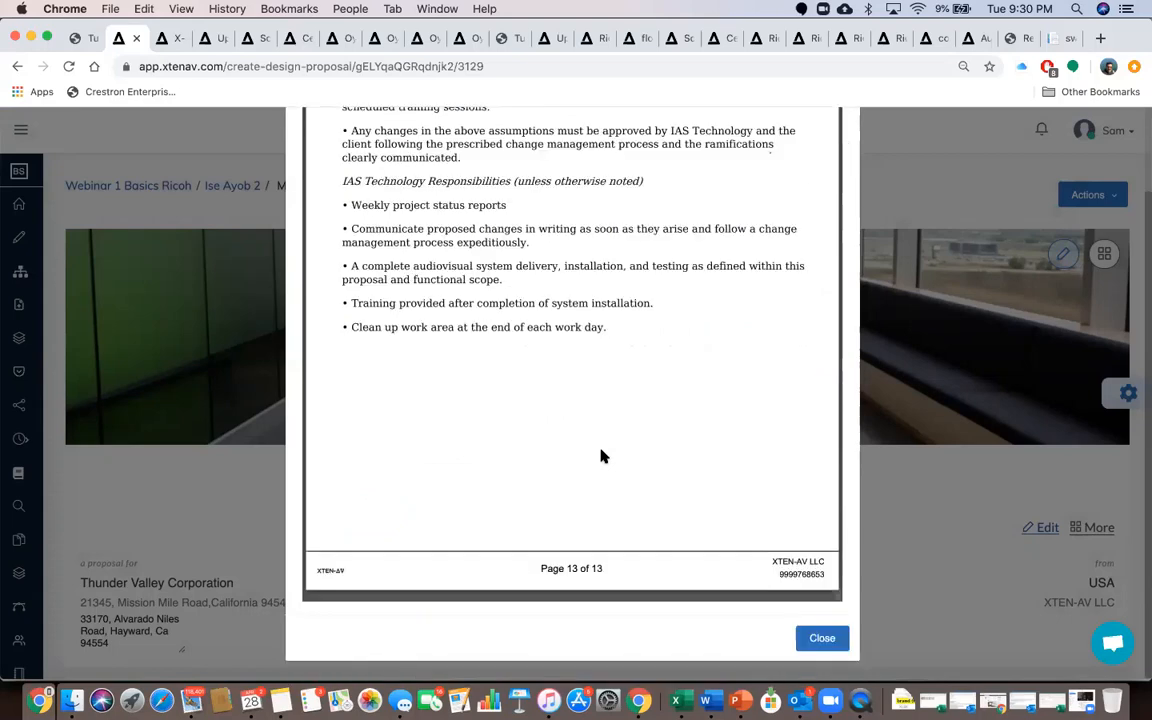
{"action": "scroll", "coordinate": [601, 456], "scroll_direction": "up", "scroll_amount": 20}
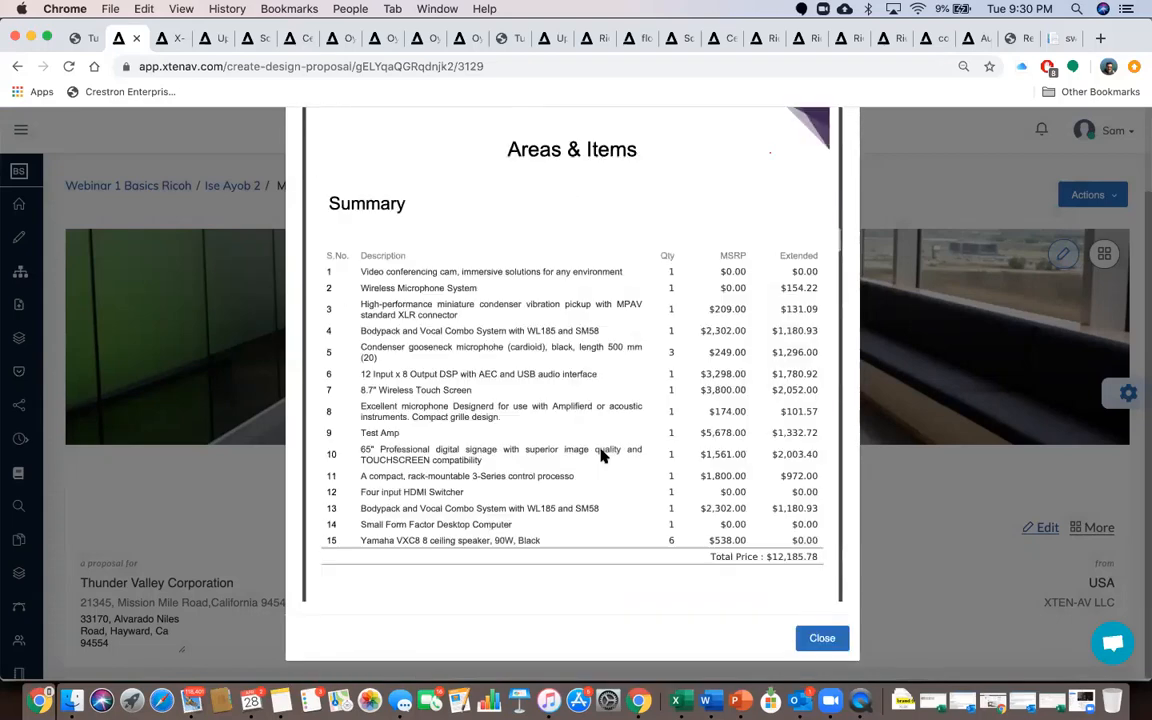
{"action": "scroll", "coordinate": [601, 456], "scroll_direction": "up", "scroll_amount": 20}
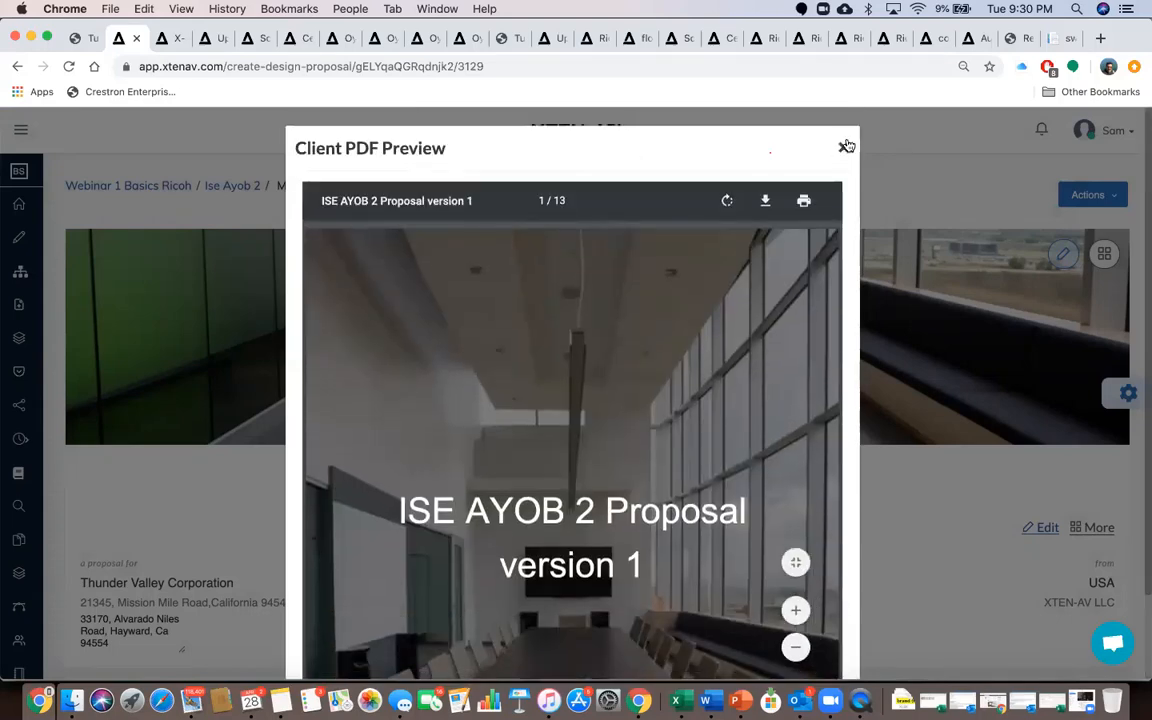
{"action": "left_click", "coordinate": [844, 147]}
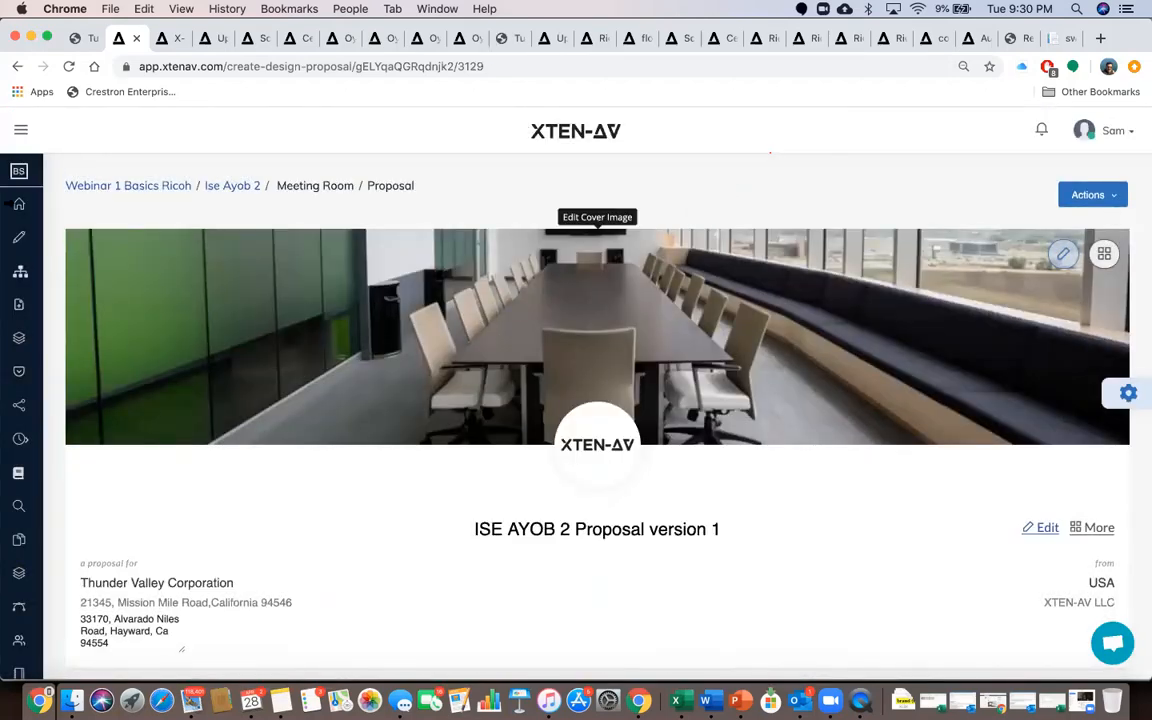
Load xtenav.com in the browser tab that holds the system schematic drawing
{"action": "left_click", "coordinate": [20, 135]}
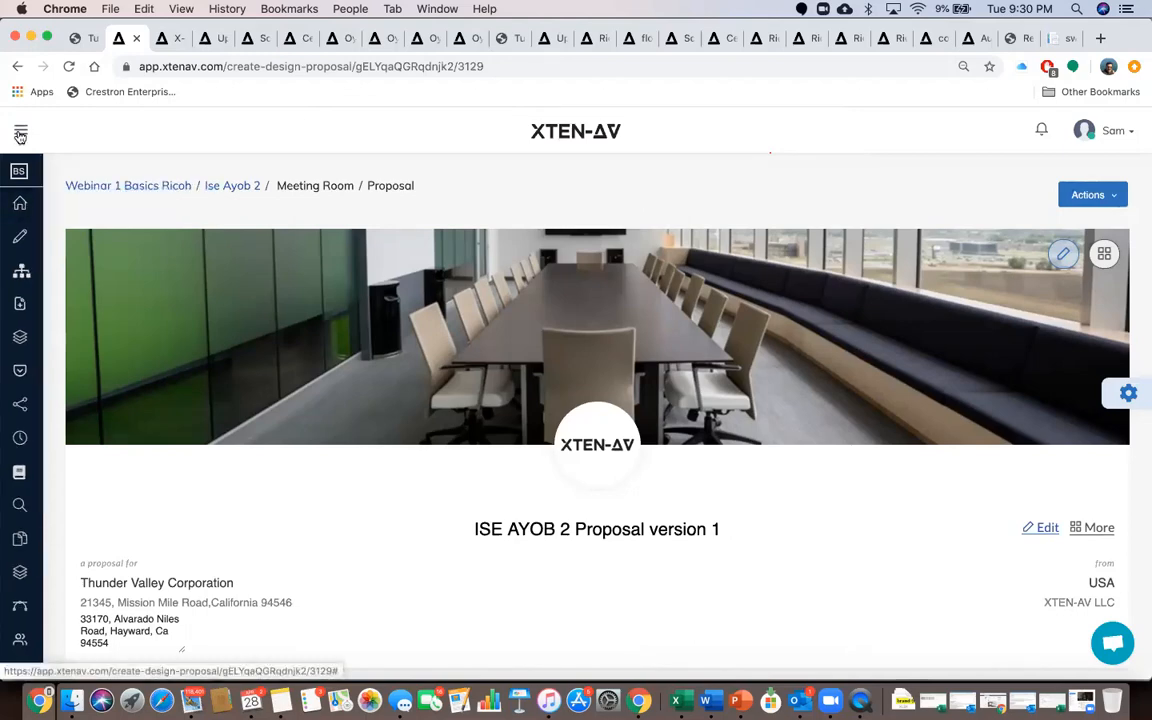
{"action": "left_click", "coordinate": [162, 38]}
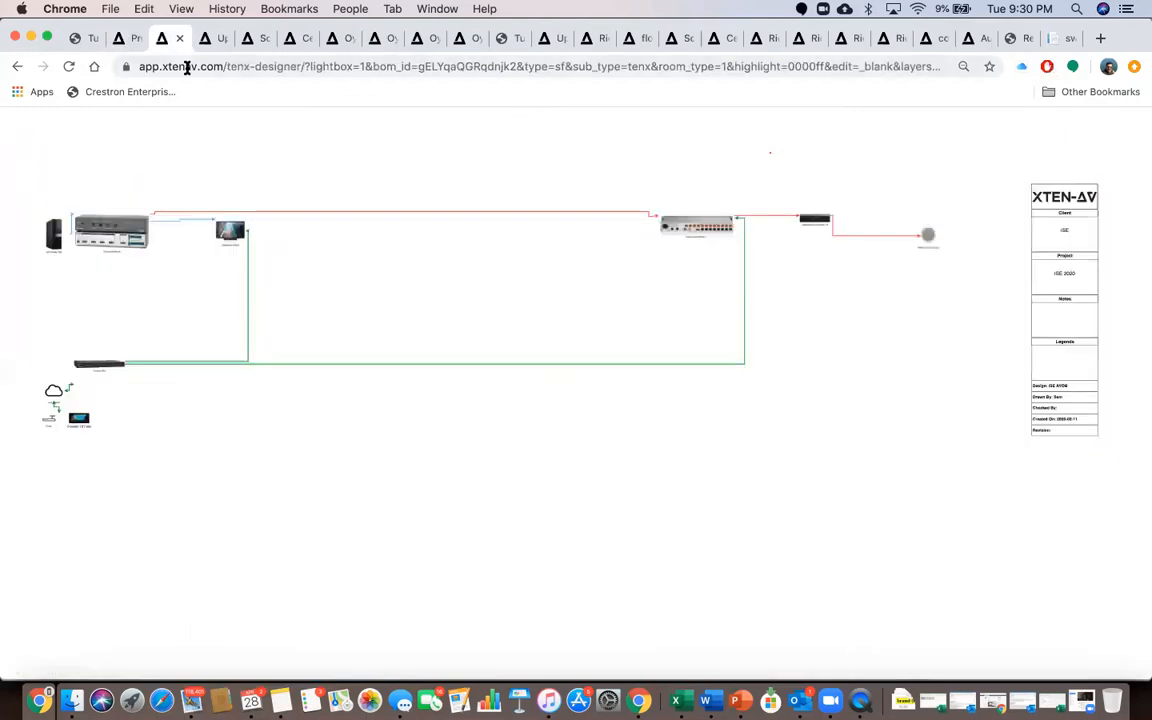
{"action": "left_click", "coordinate": [186, 66]}
{"action": "type", "text": "xteb"}
{"action": "key", "text": "Return"}
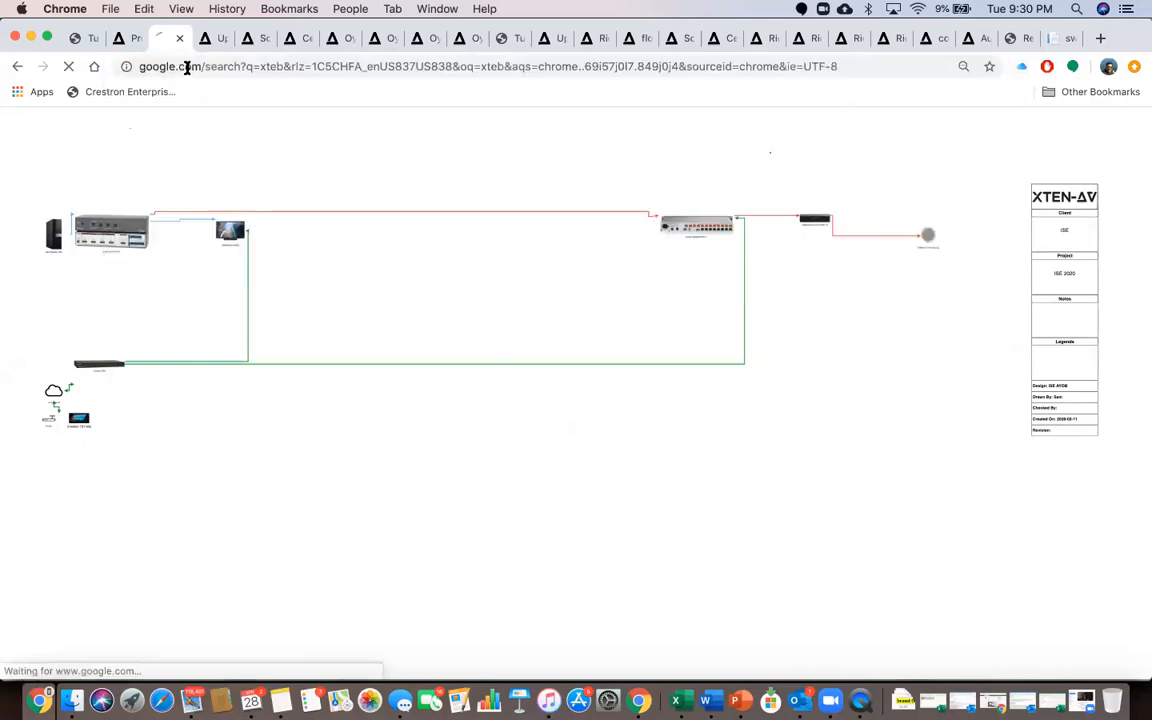
{"action": "left_click", "coordinate": [180, 68]}
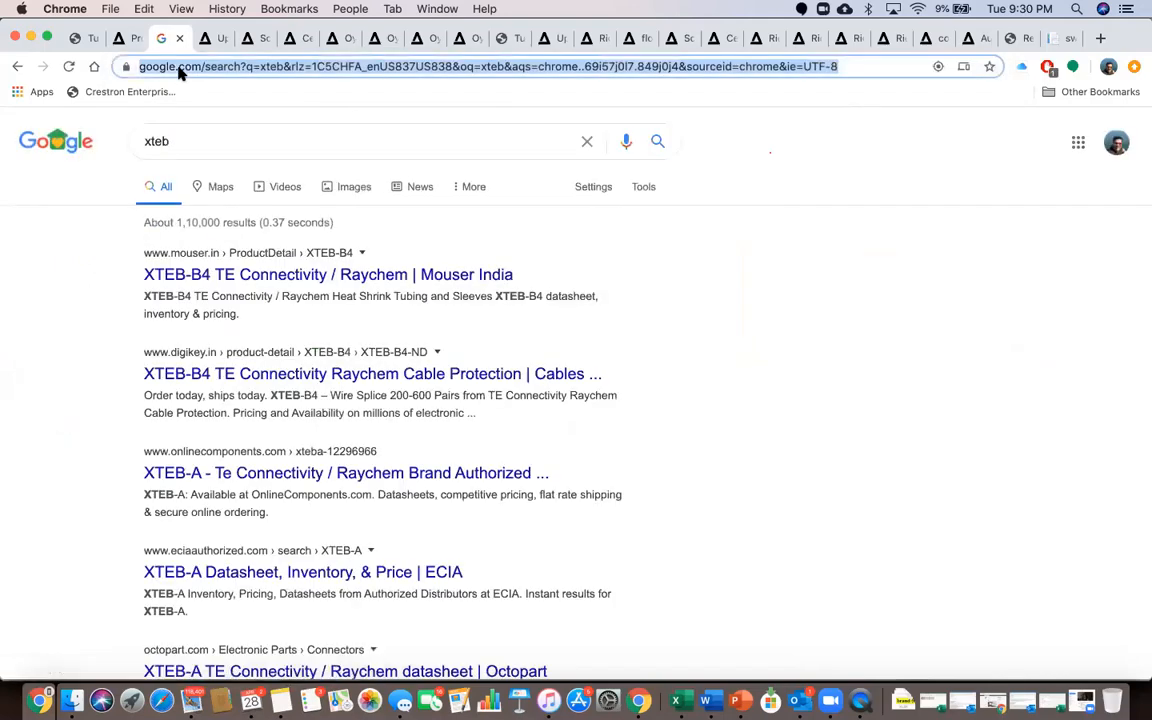
{"action": "type", "text": "tx"}
{"action": "key", "text": "BackSpace"}
{"action": "key", "text": "BackSpace"}
{"action": "type", "text": "xtenb"}
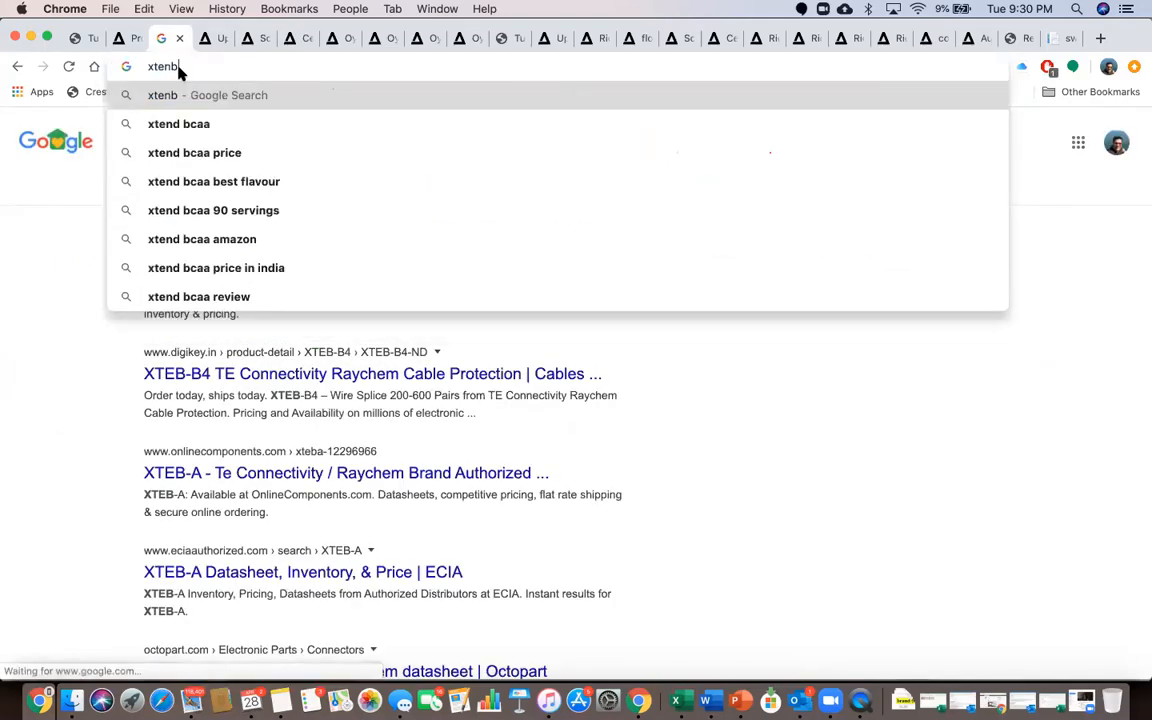
{"action": "key", "text": "BackSpace"}
{"action": "type", "text": "av.co"}
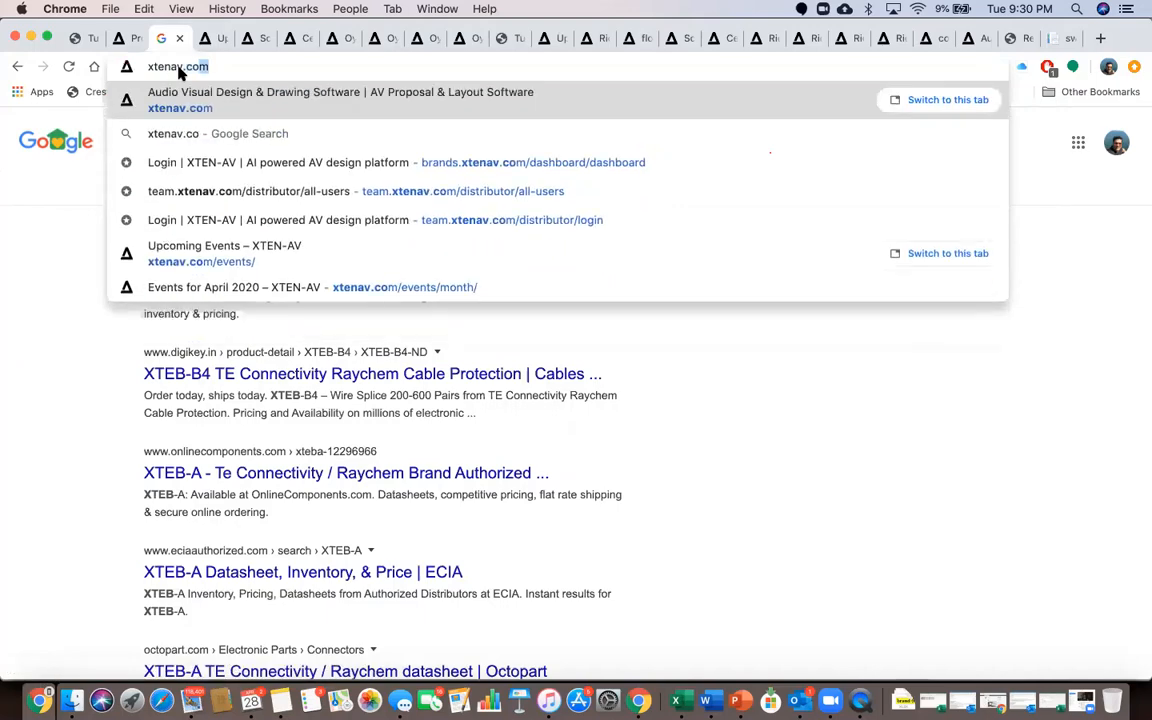
{"action": "key", "text": "Return"}
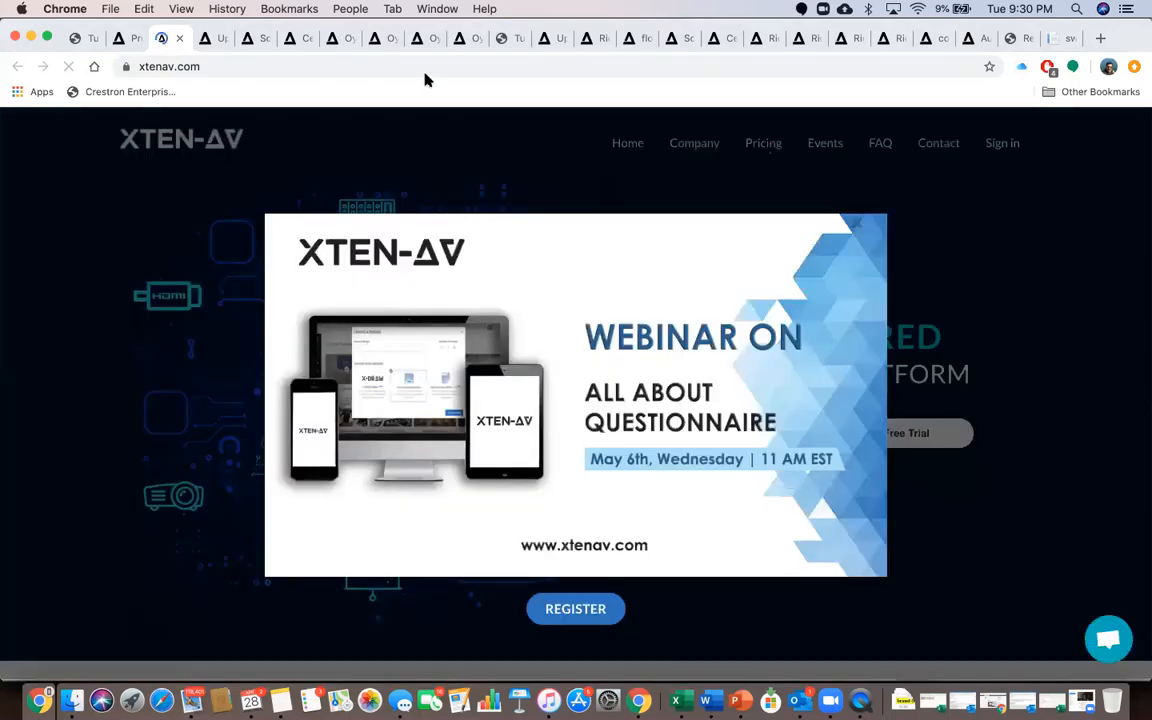
Dismiss the webinar announcement and examine the Free, Basic, Business and Premium pricing plans
{"action": "left_click", "coordinate": [855, 227]}
{"action": "scroll", "coordinate": [776, 142], "scroll_direction": "down", "scroll_amount": 3}
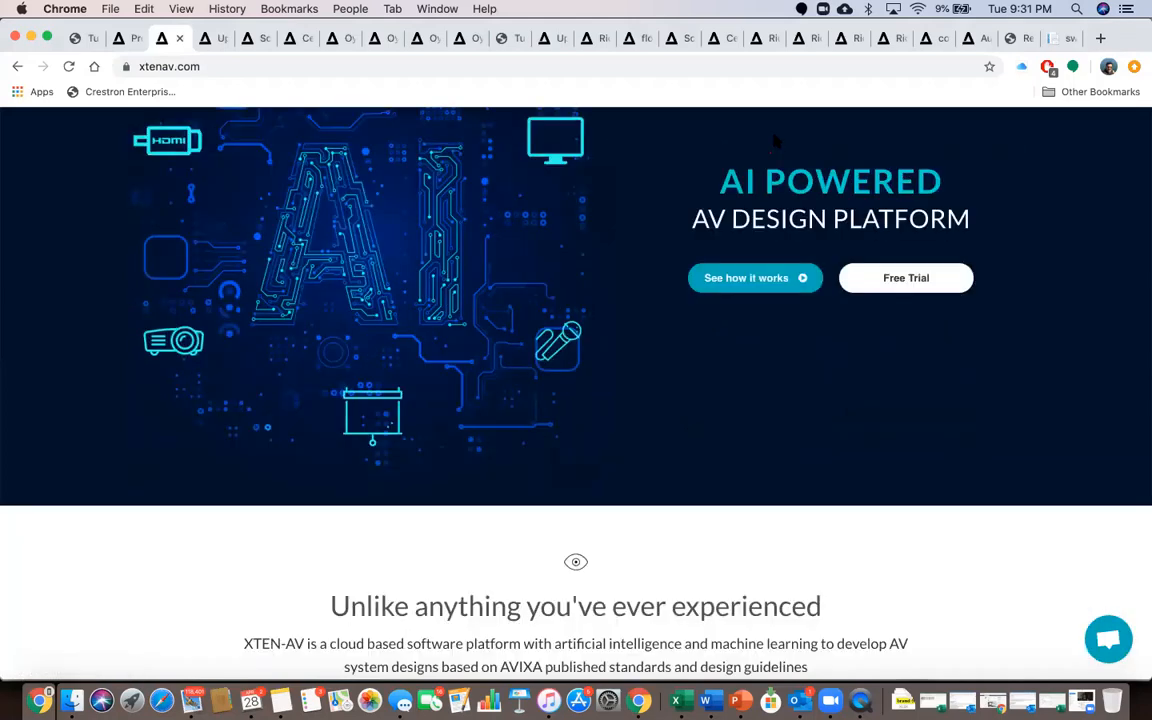
{"action": "scroll", "coordinate": [694, 360], "scroll_direction": "down", "scroll_amount": 10}
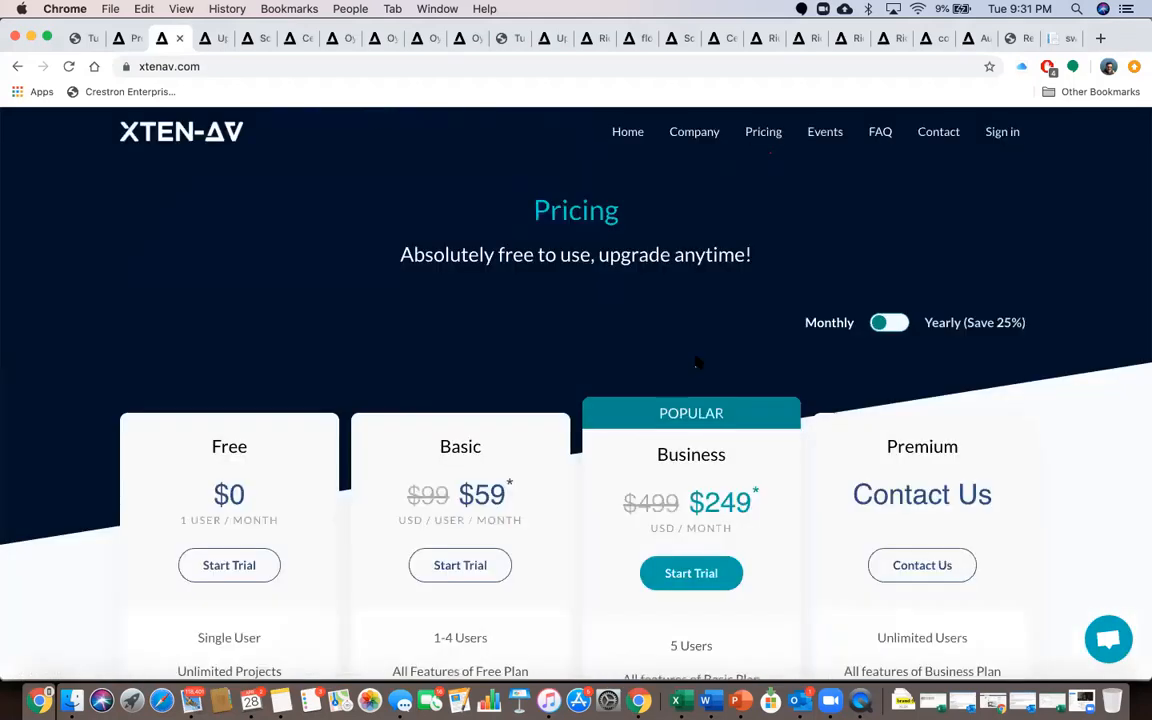
{"action": "scroll", "coordinate": [697, 362], "scroll_direction": "down", "scroll_amount": 3}
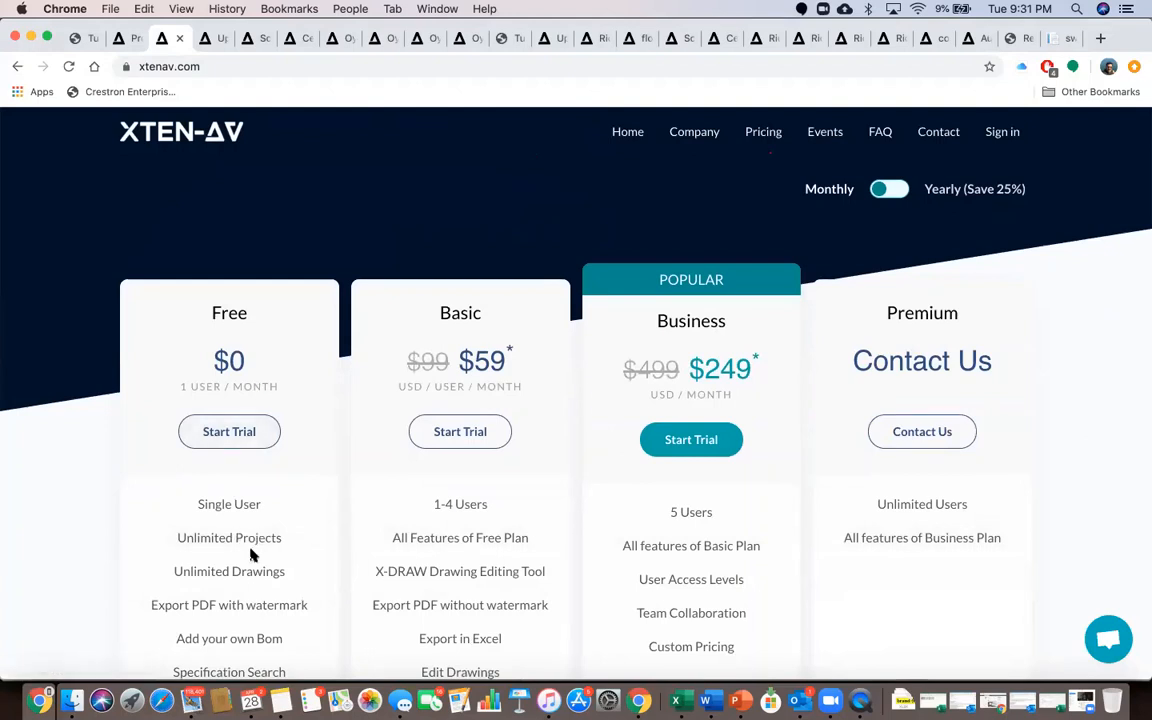
Examine the feature lists of the pricing plans and switch the prices from monthly to yearly billing to compare them
{"action": "scroll", "coordinate": [270, 463], "scroll_direction": "down", "scroll_amount": 2}
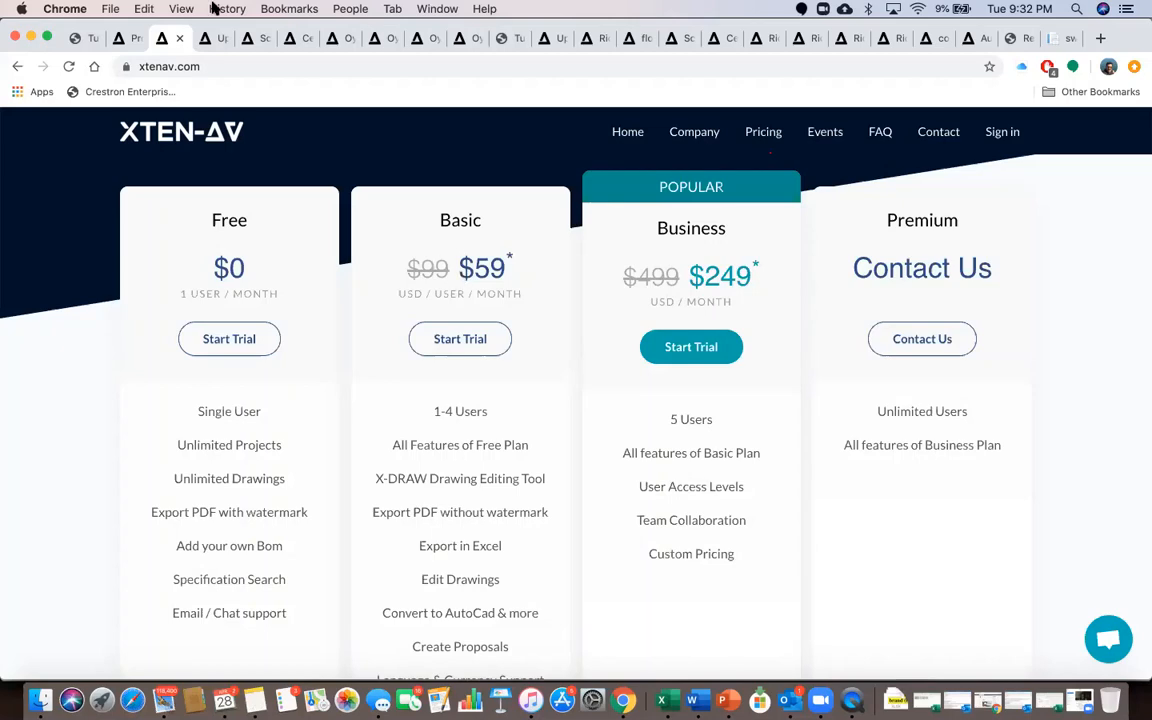
{"action": "left_click", "coordinate": [124, 37]}
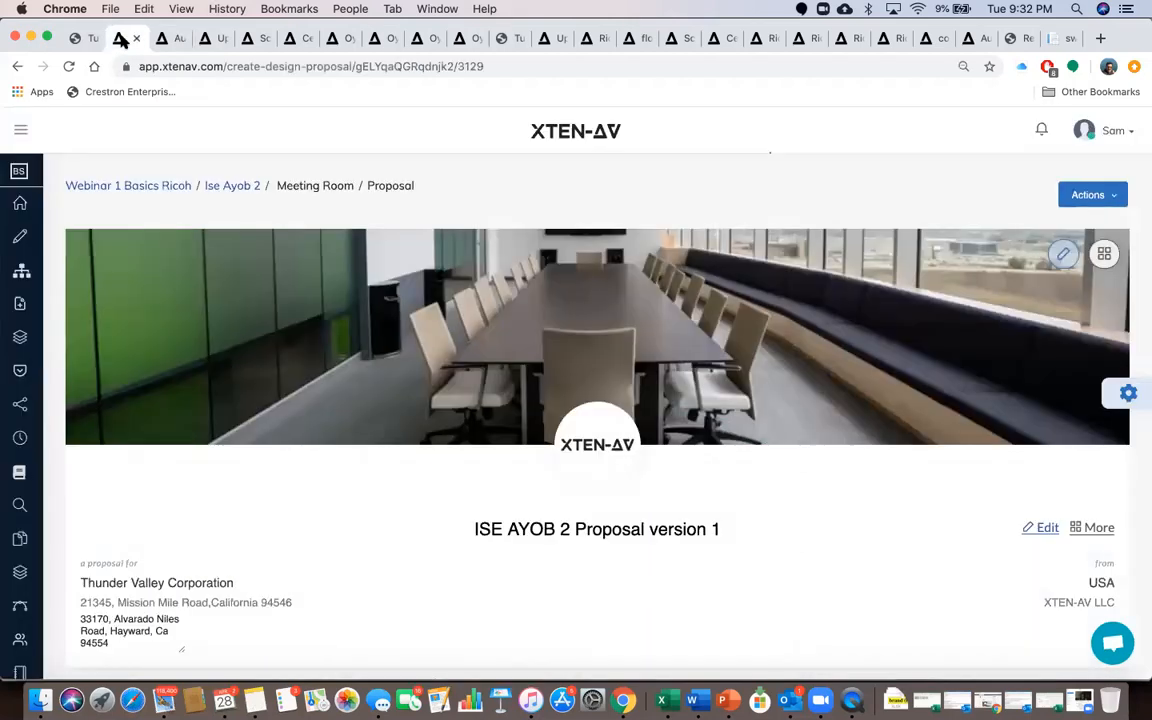
{"action": "left_click", "coordinate": [160, 40]}
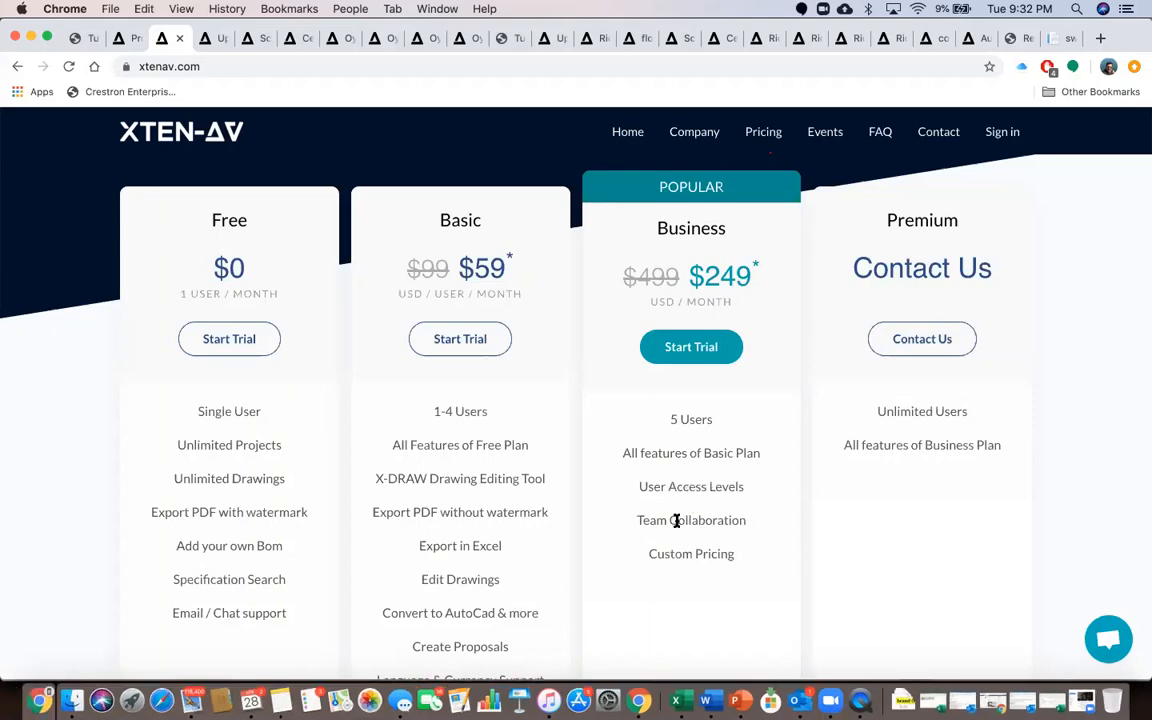
{"action": "scroll", "coordinate": [672, 537], "scroll_direction": "up", "scroll_amount": 5}
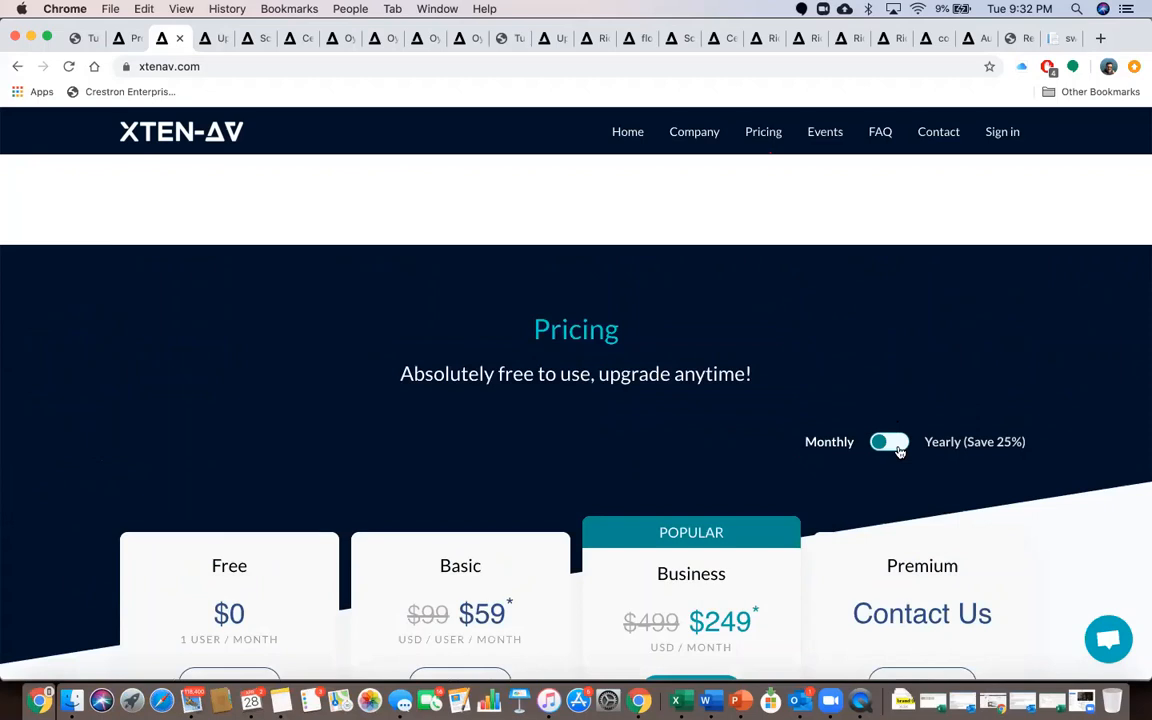
{"action": "left_click", "coordinate": [889, 442]}
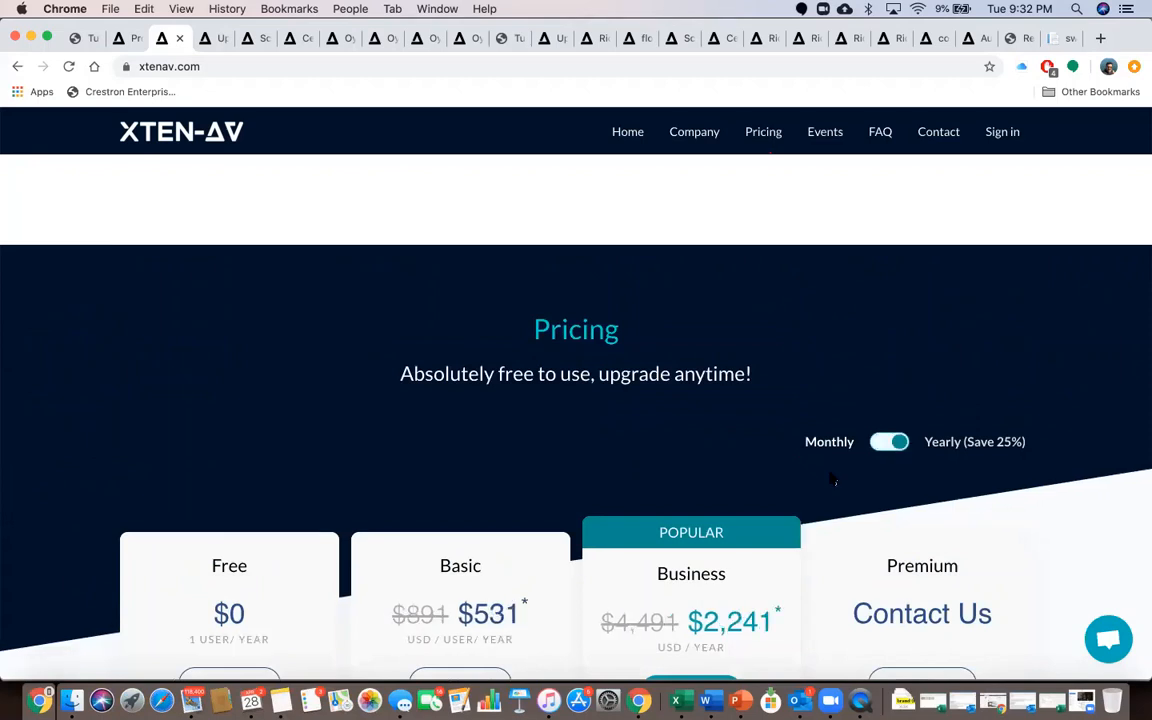
{"action": "scroll", "coordinate": [766, 470], "scroll_direction": "down", "scroll_amount": 3}
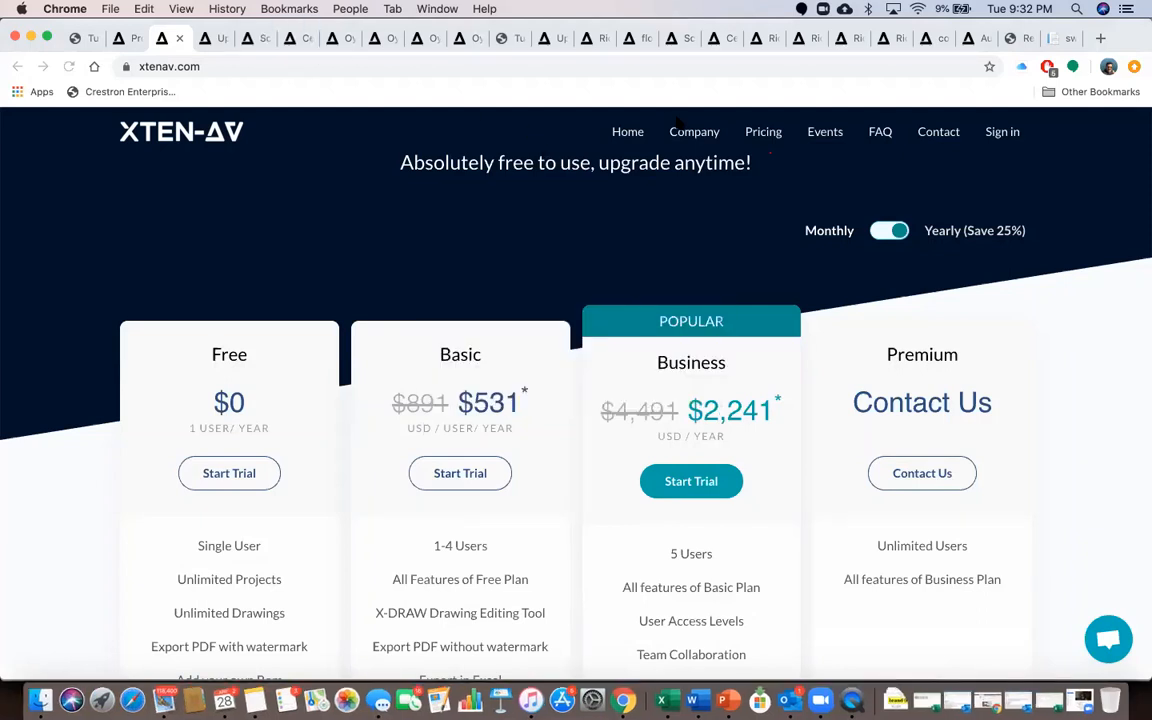
Load the website's Events page and look through the XTEN-AV Webinars on the already open tutorial videos page
{"action": "left_click", "coordinate": [820, 135]}
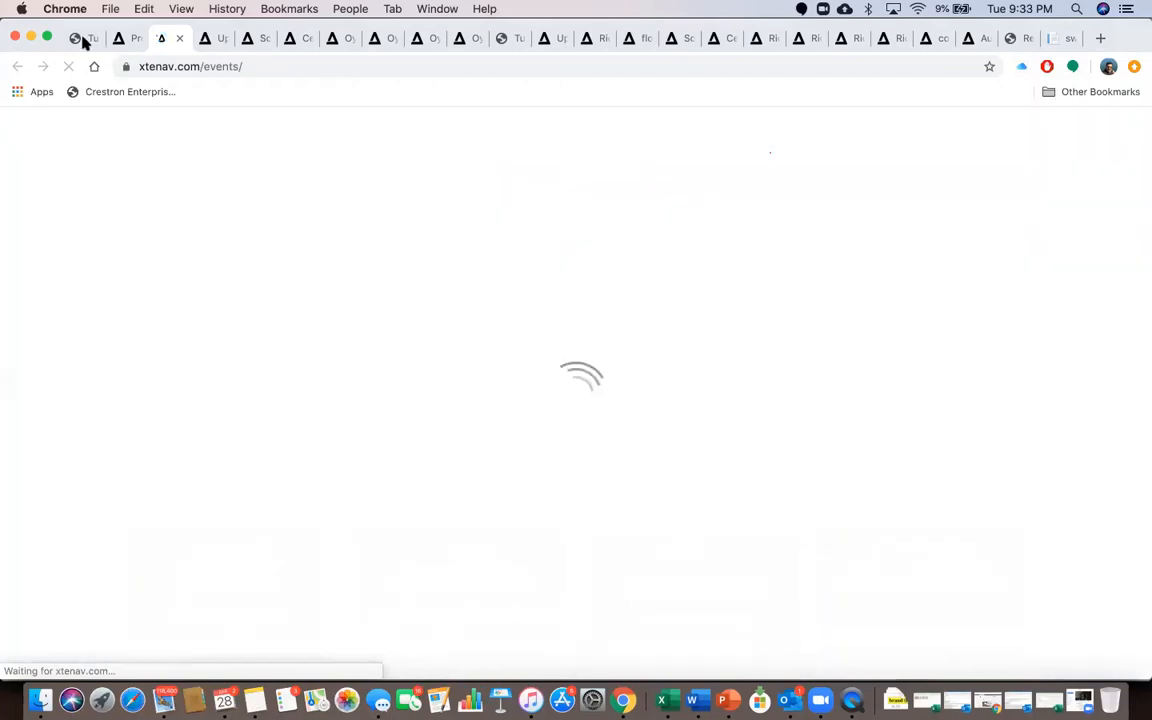
{"action": "left_click", "coordinate": [84, 40]}
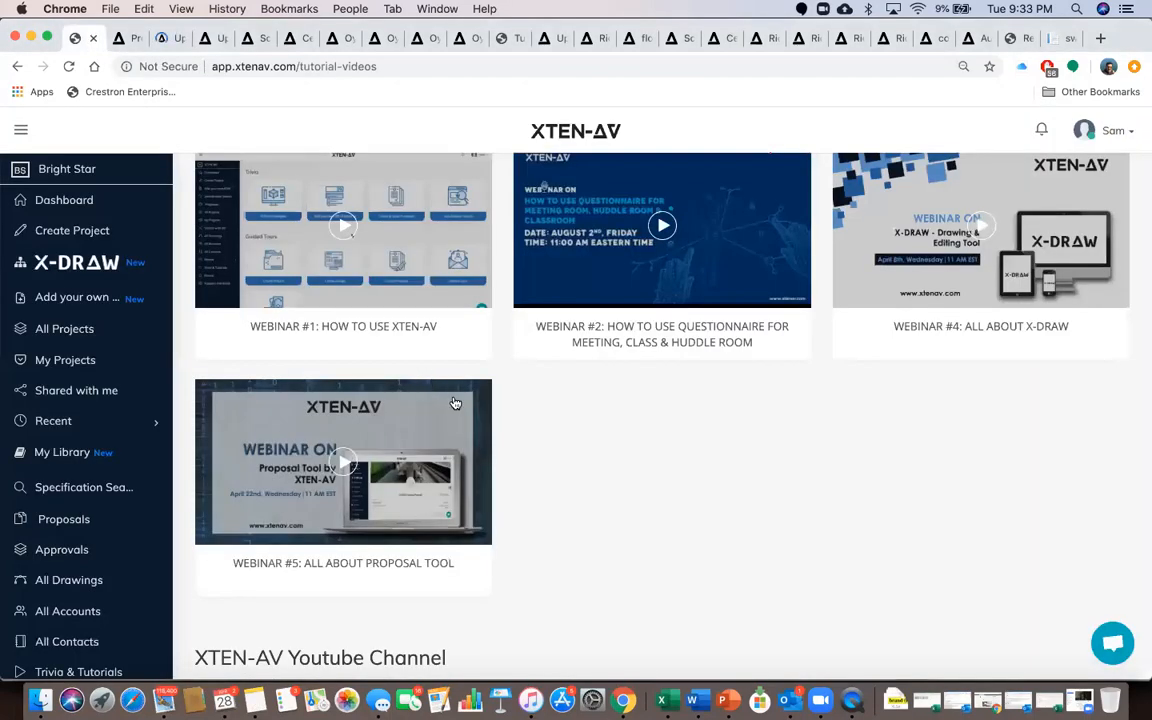
{"action": "scroll", "coordinate": [537, 457], "scroll_direction": "up", "scroll_amount": 2}
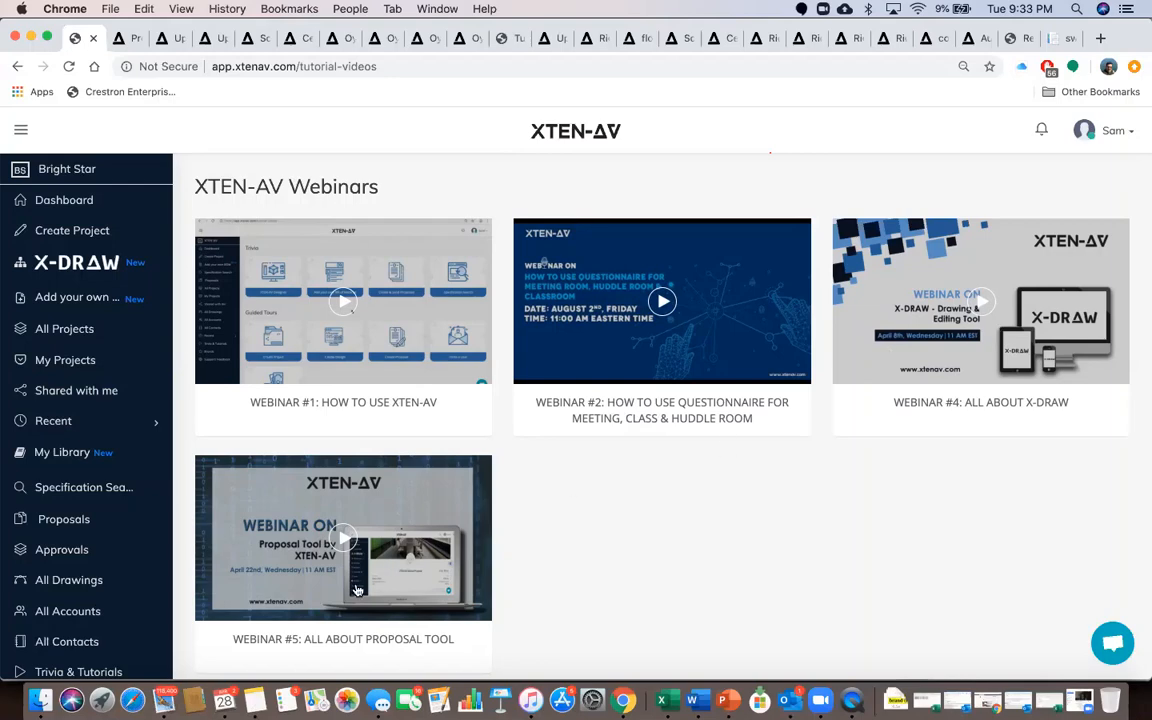
{"action": "left_click", "coordinate": [127, 40]}
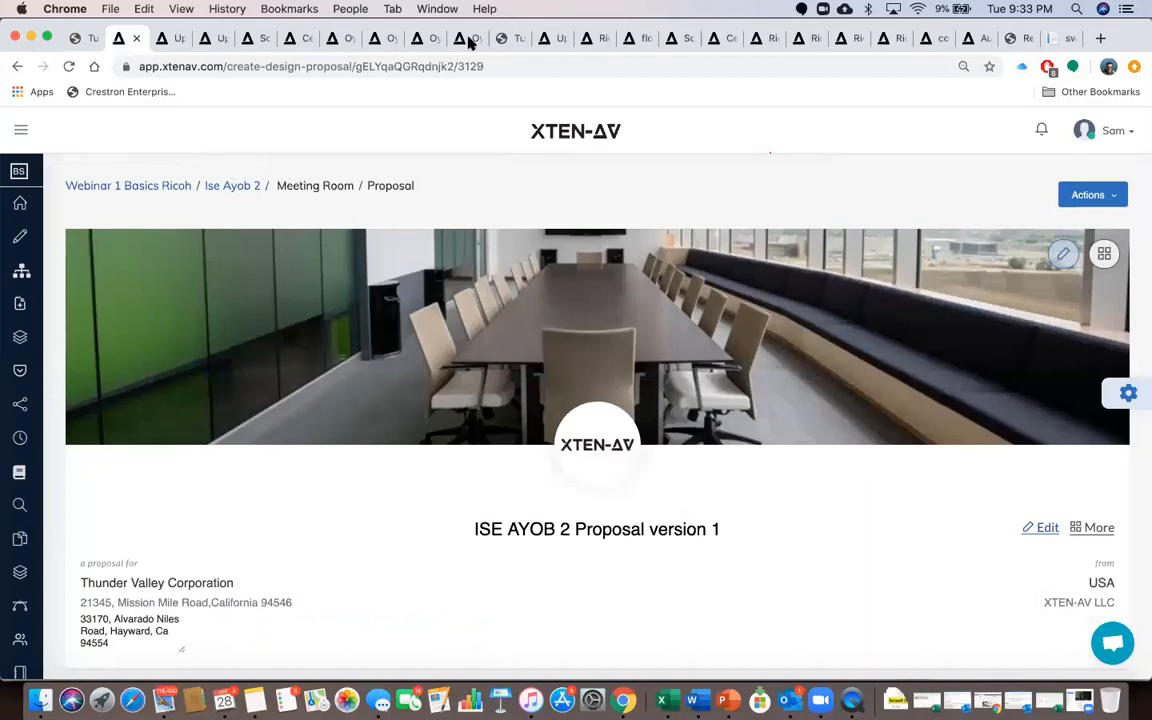